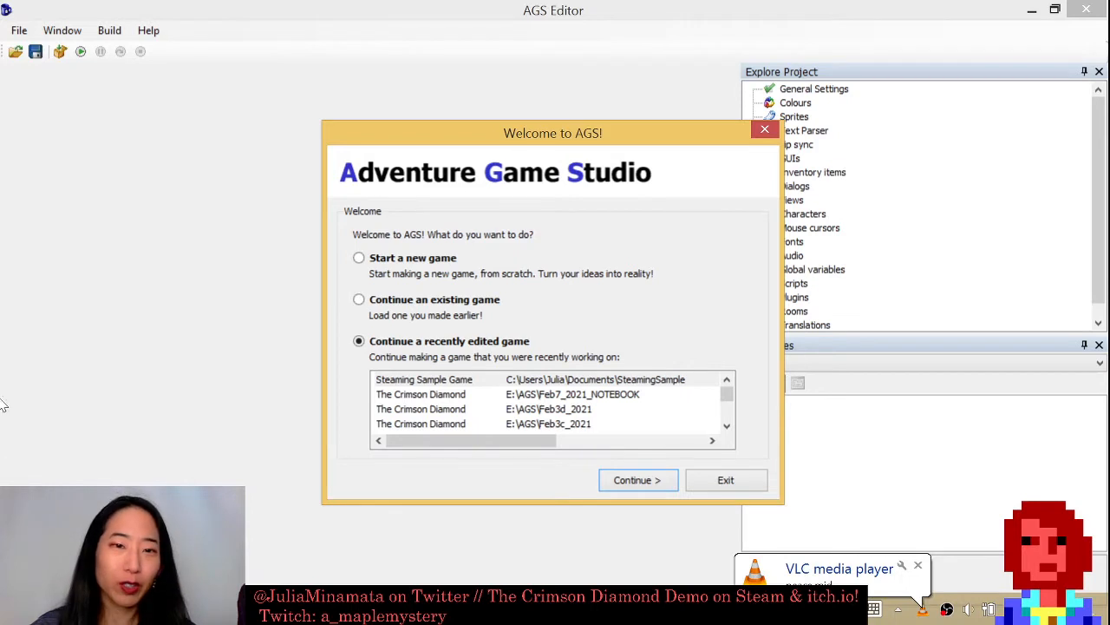
Start a new game based on the Default Game template.
{"action": "left_click", "coordinate": [360, 258]}
{"action": "left_click", "coordinate": [918, 565]}
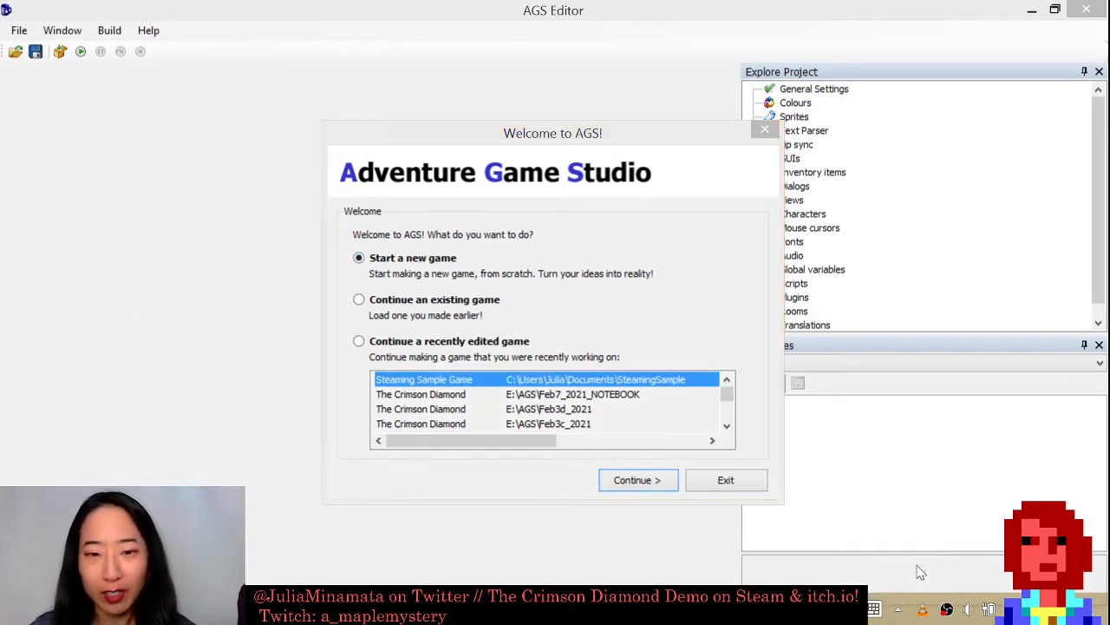
{"action": "left_click", "coordinate": [634, 480]}
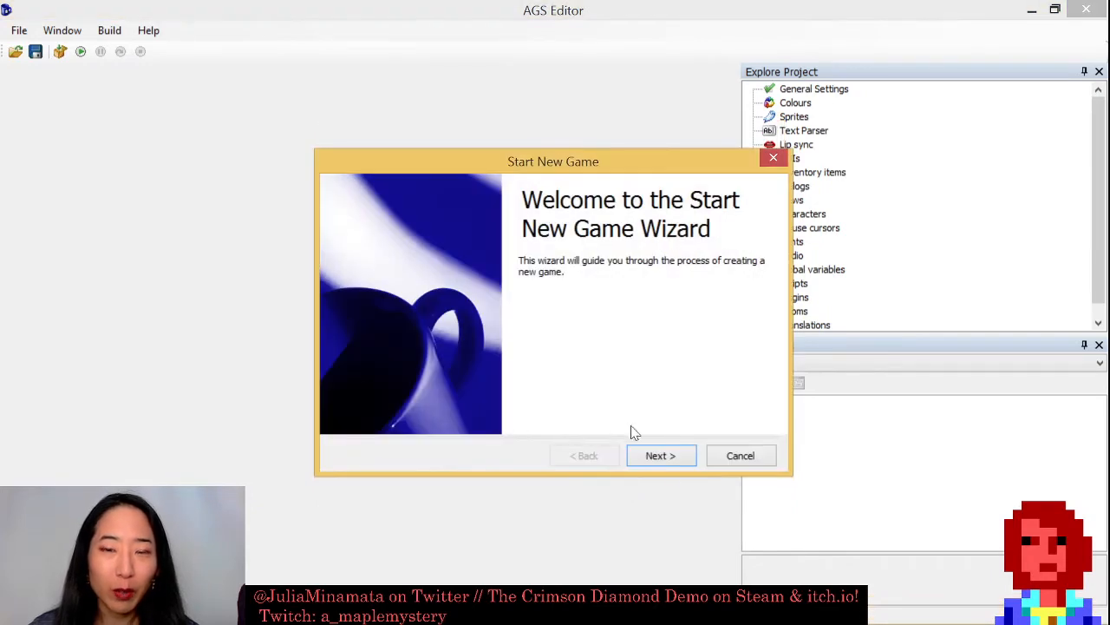
{"action": "left_click", "coordinate": [658, 460]}
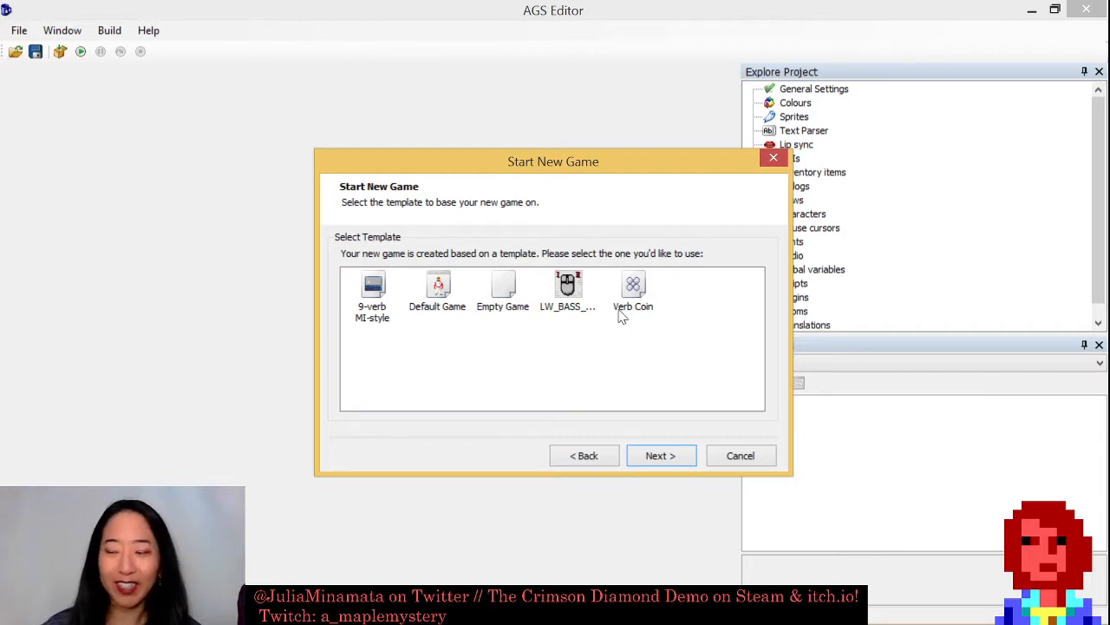
{"action": "left_click", "coordinate": [434, 299]}
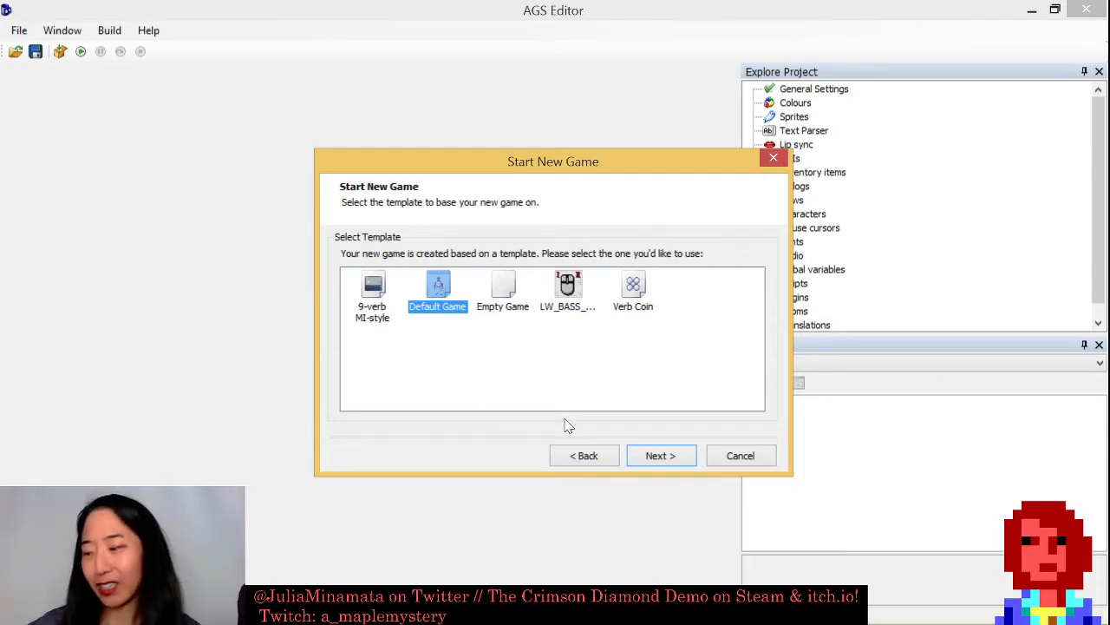
{"action": "left_click", "coordinate": [658, 458]}
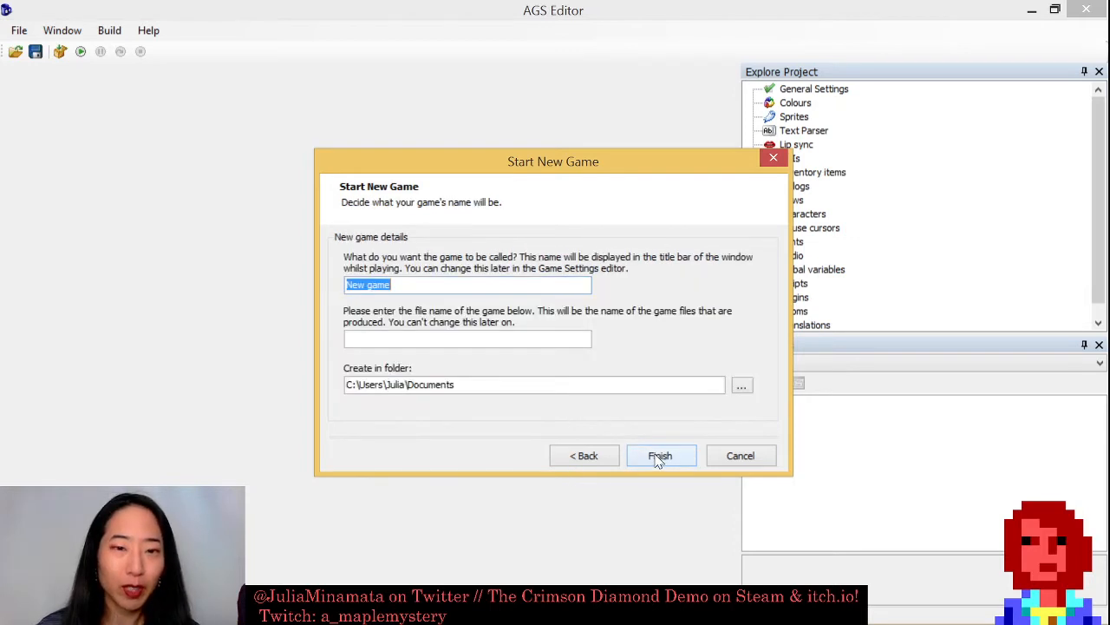
Name the game SteamingALesson, set its file name to StreamingaLesson, and create it in the default Documents folder.
{"action": "type", "text": "Ste"}
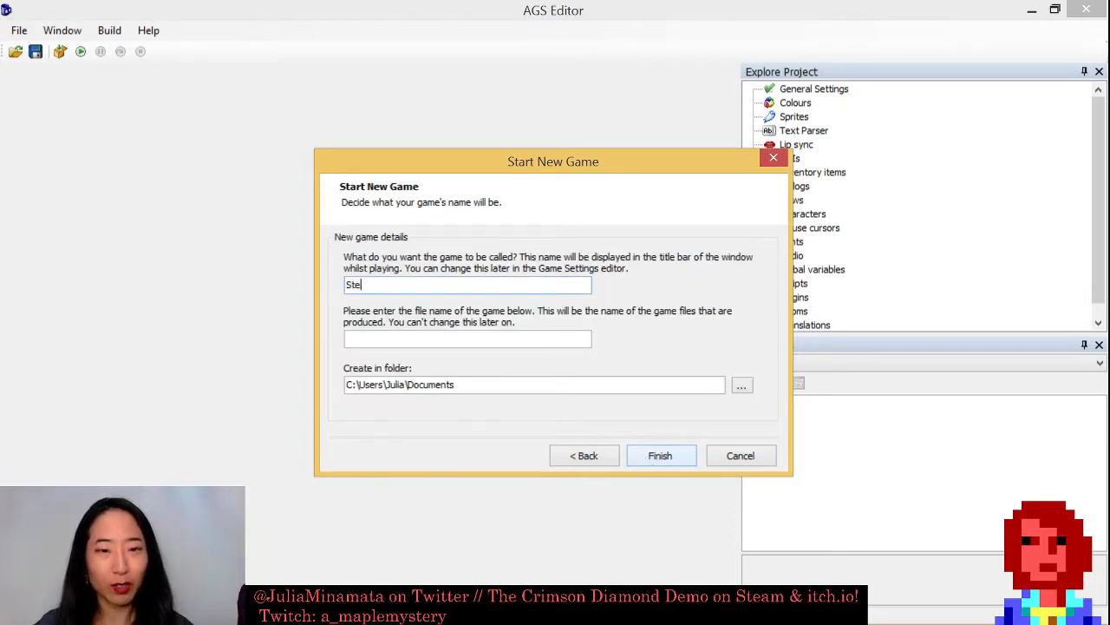
{"action": "type", "text": "amingA"}
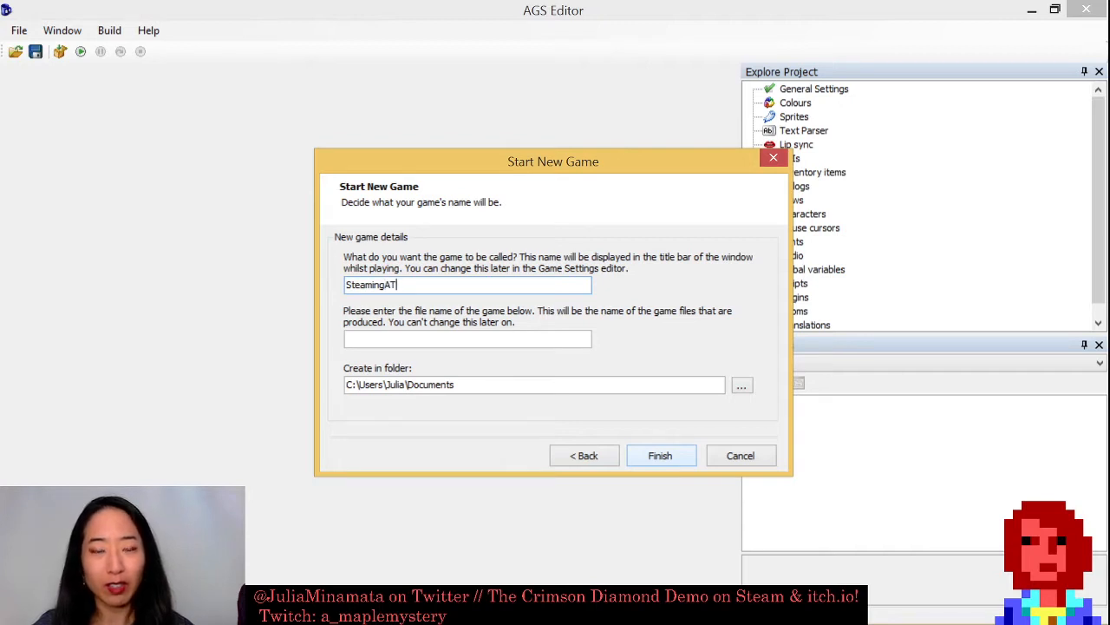
{"action": "type", "text": "Lesson"}
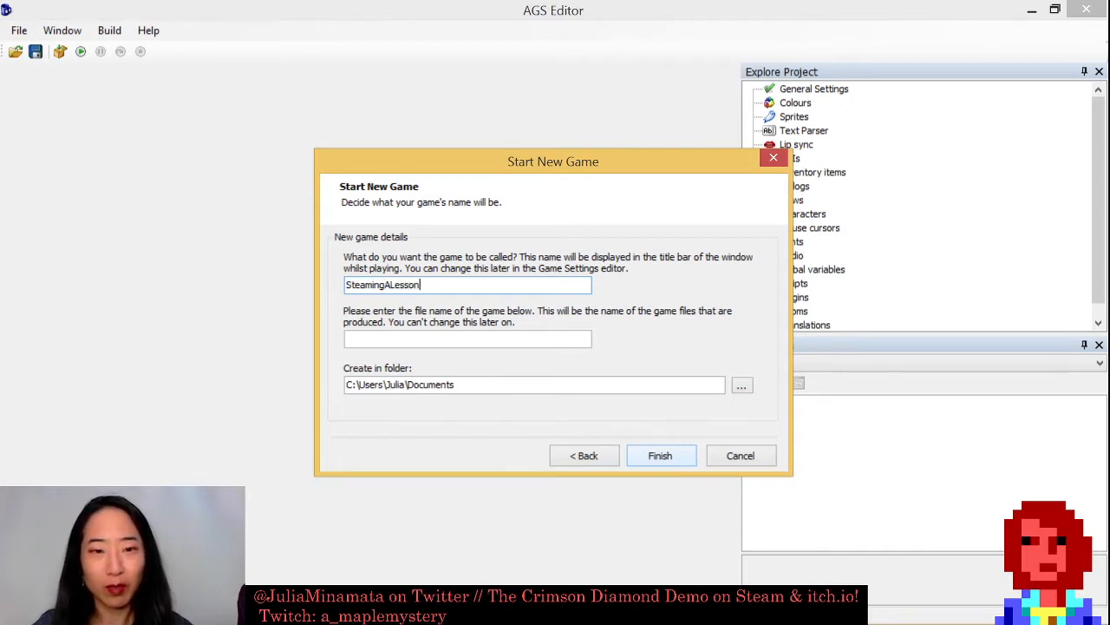
{"action": "key", "text": "Tab"}
{"action": "type", "text": "Stre"}
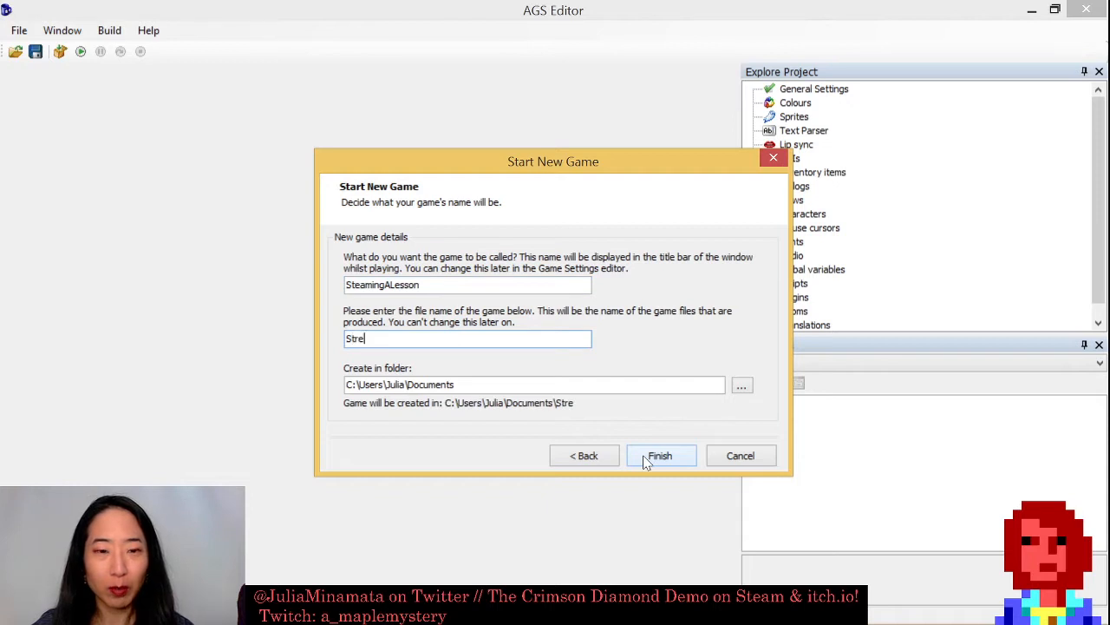
{"action": "type", "text": "aming"}
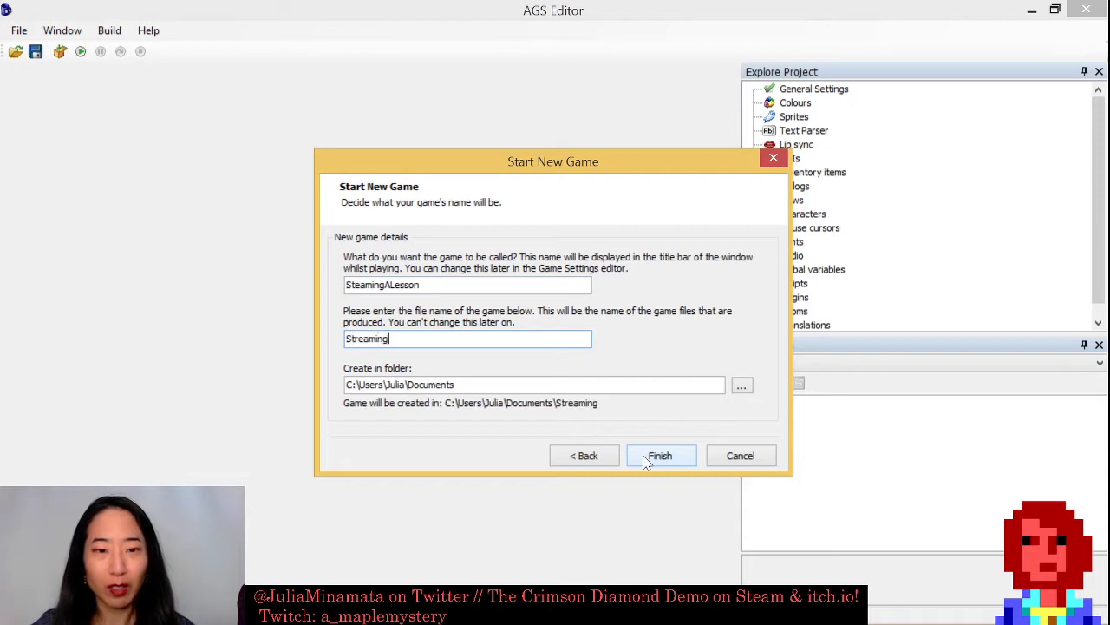
{"action": "type", "text": "aLesson"}
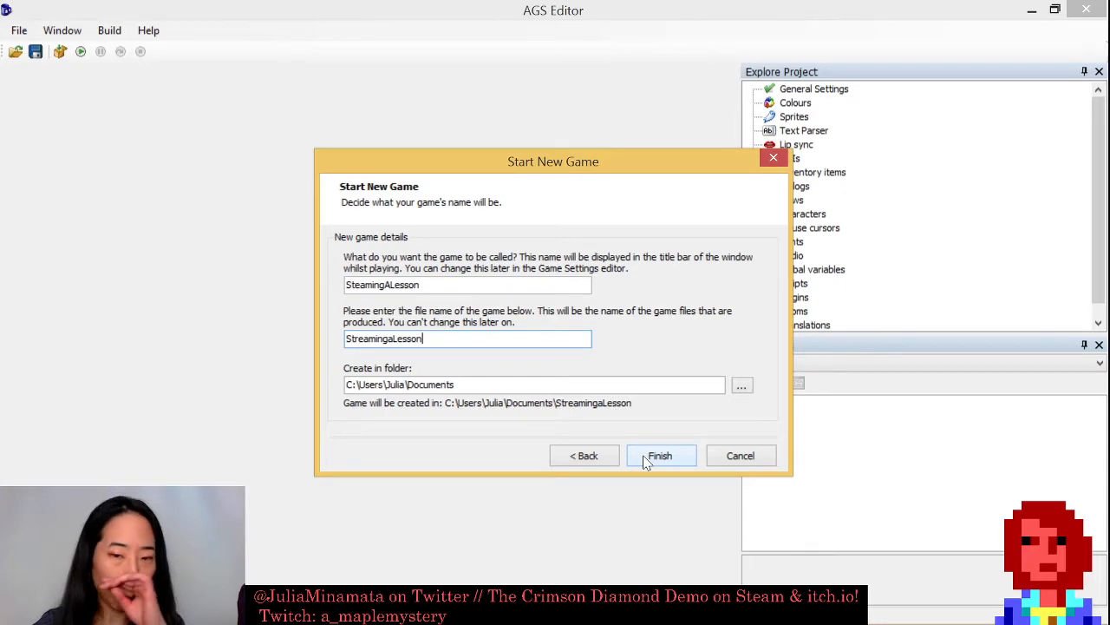
{"action": "left_click", "coordinate": [659, 455]}
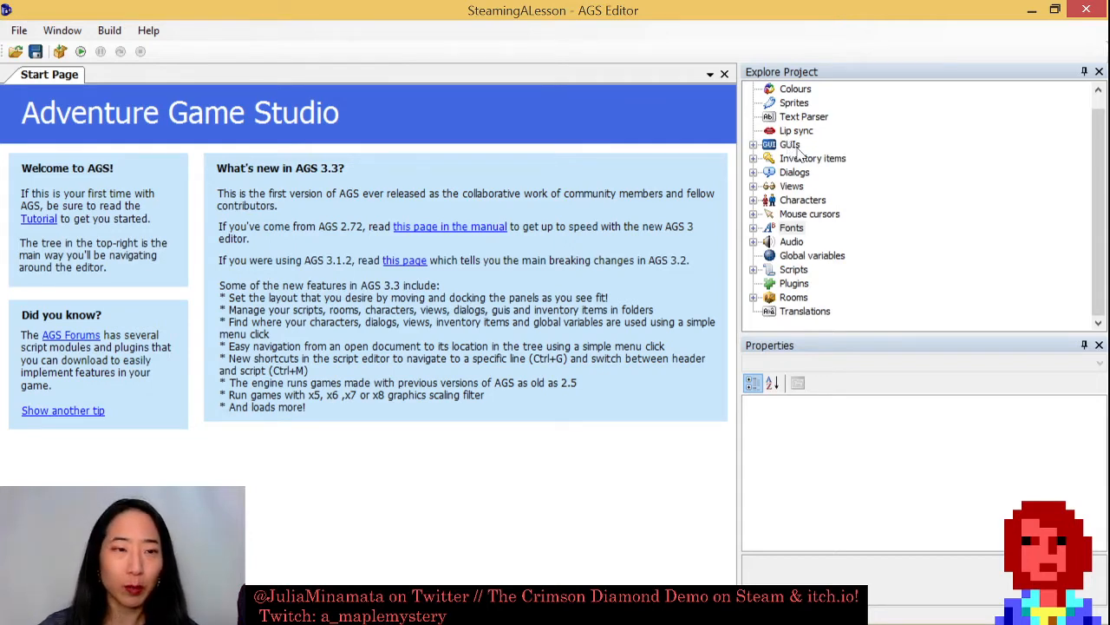
Examine the project's sprites, looking through the whole Defaults folder and returning to the Main folder.
{"action": "double_click", "coordinate": [792, 103]}
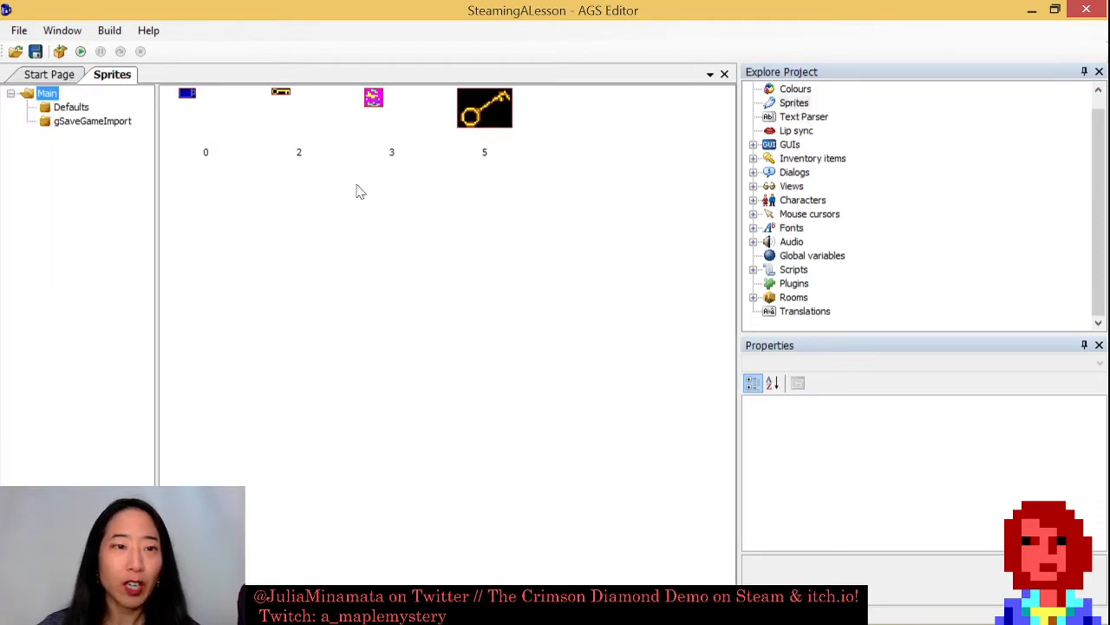
{"action": "left_click", "coordinate": [43, 106]}
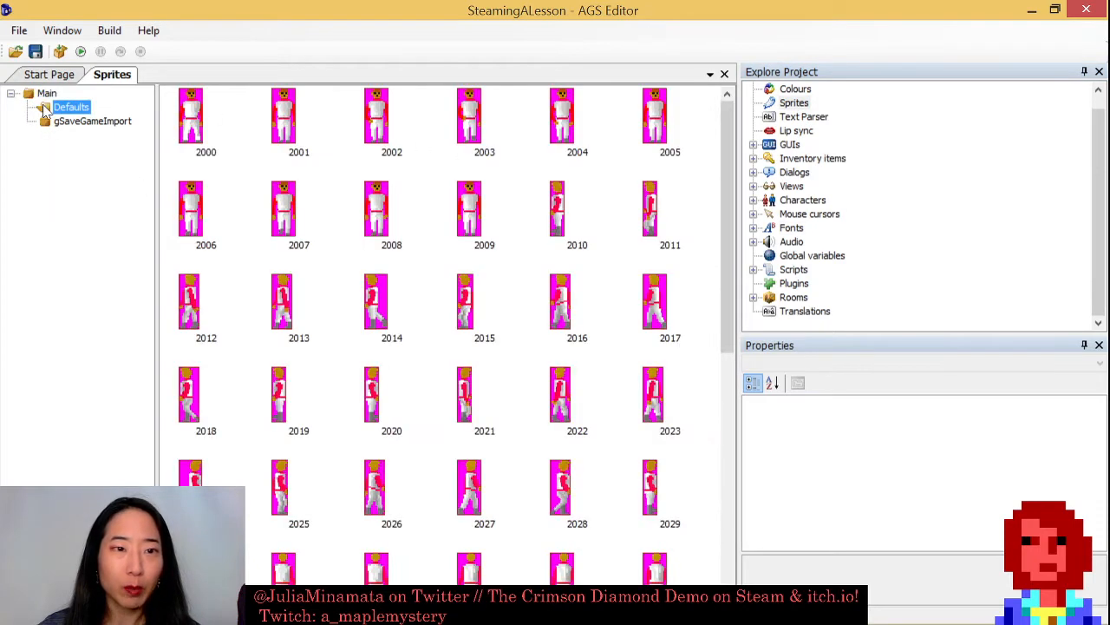
{"action": "left_click_drag", "start_coordinate": [729, 206], "coordinate": [723, 450]}
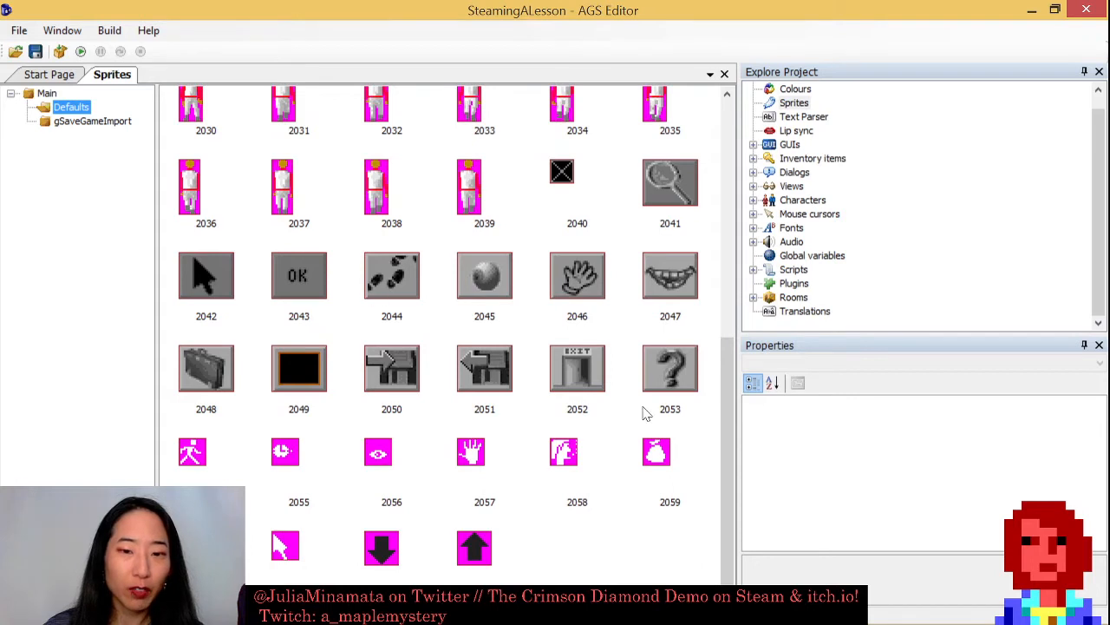
{"action": "left_click_drag", "start_coordinate": [729, 442], "coordinate": [689, 213]}
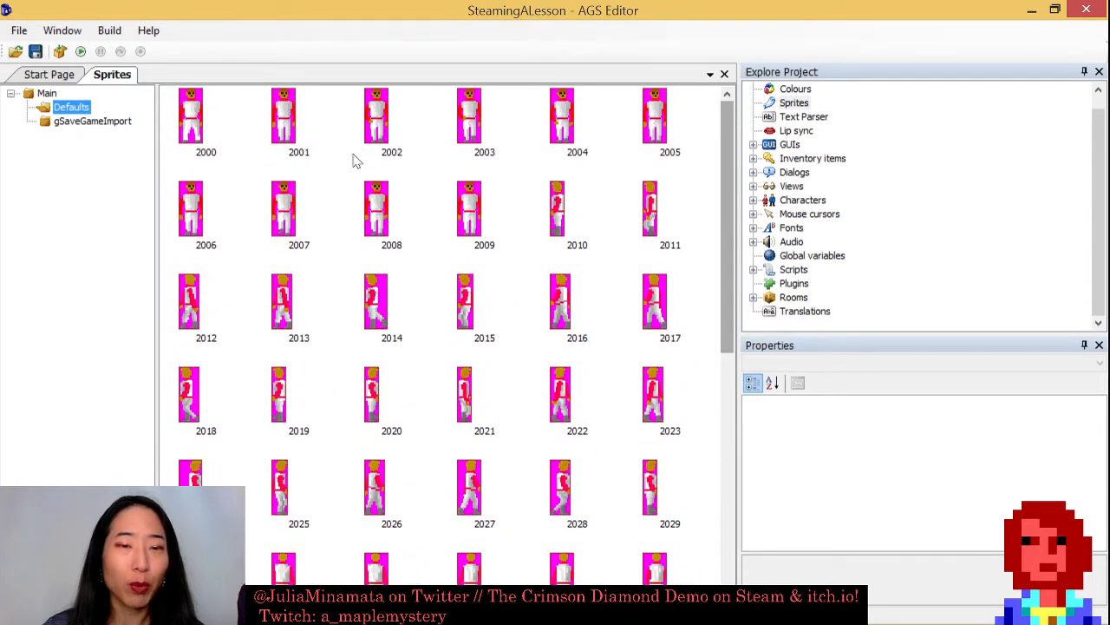
{"action": "left_click", "coordinate": [46, 94]}
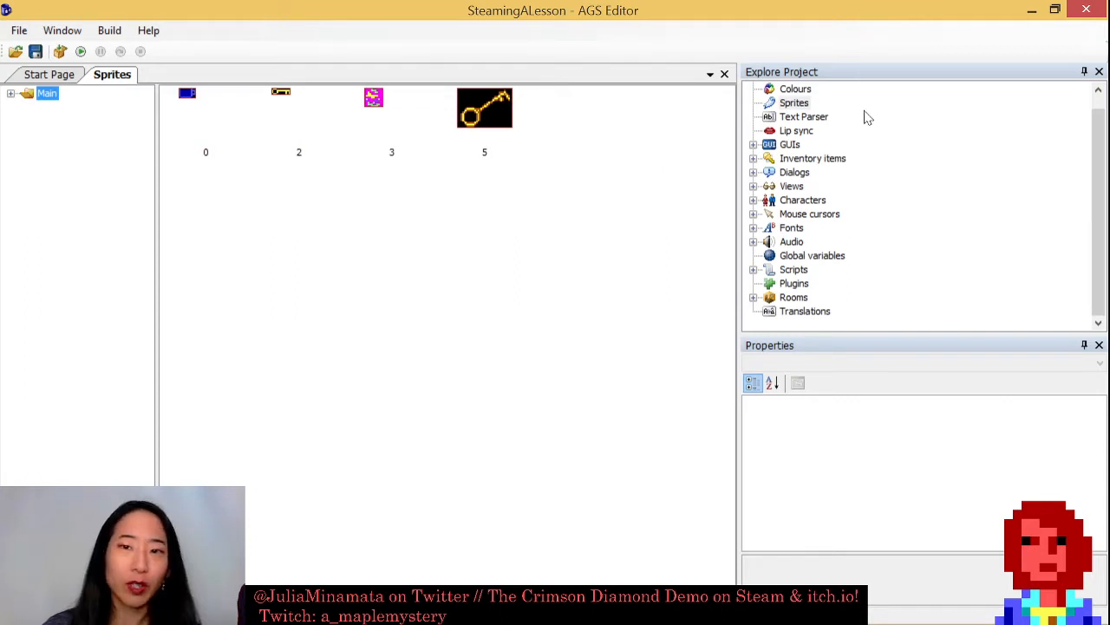
Review the Text Parser word list, then close it.
{"action": "double_click", "coordinate": [798, 118]}
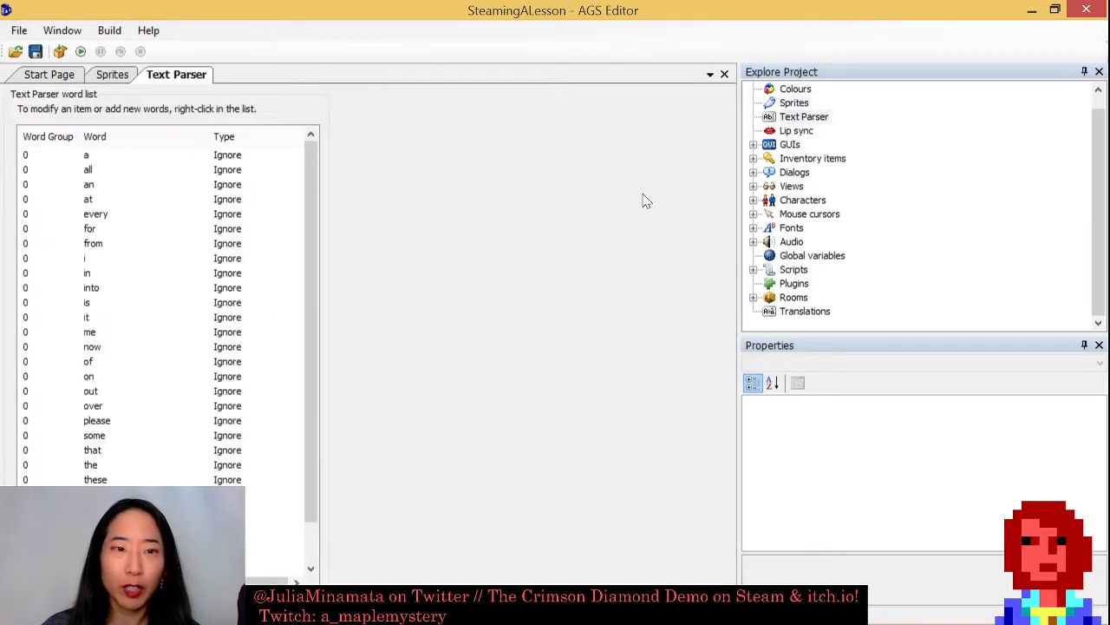
{"action": "mouse_move", "coordinate": [304, 228]}
{"action": "left_mouse_down"}
{"action": "mouse_move", "coordinate": [322, 318]}
{"action": "mouse_move", "coordinate": [308, 243]}
{"action": "mouse_move", "coordinate": [295, 347]}
{"action": "mouse_move", "coordinate": [277, 256]}
{"action": "mouse_move", "coordinate": [298, 322]}
{"action": "mouse_move", "coordinate": [311, 212]}
{"action": "left_mouse_up"}
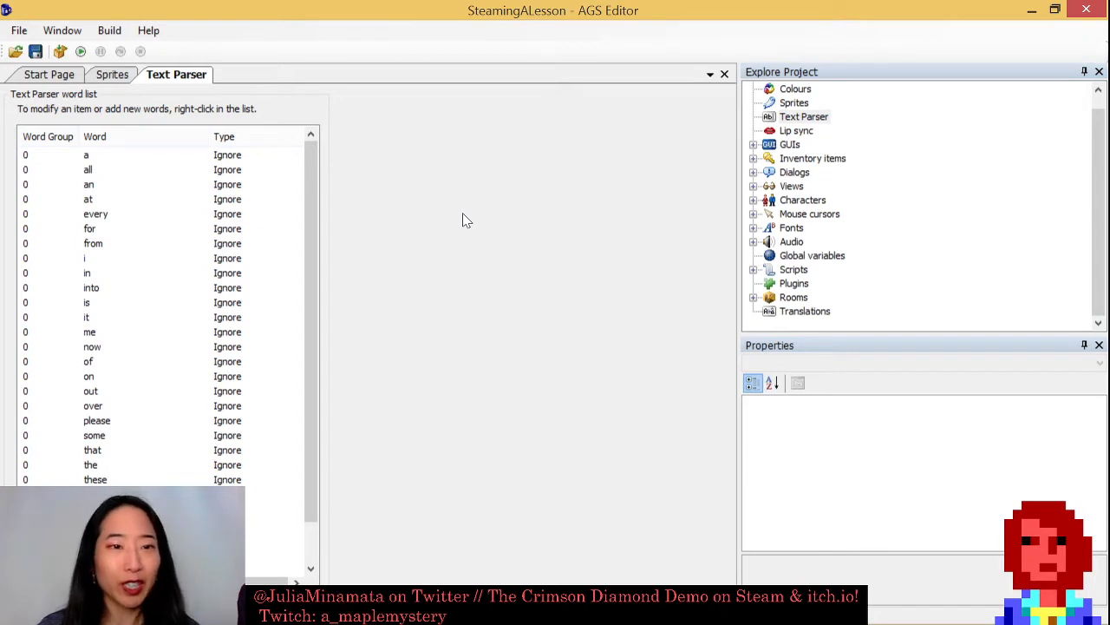
{"action": "key", "text": "ctrl+w"}
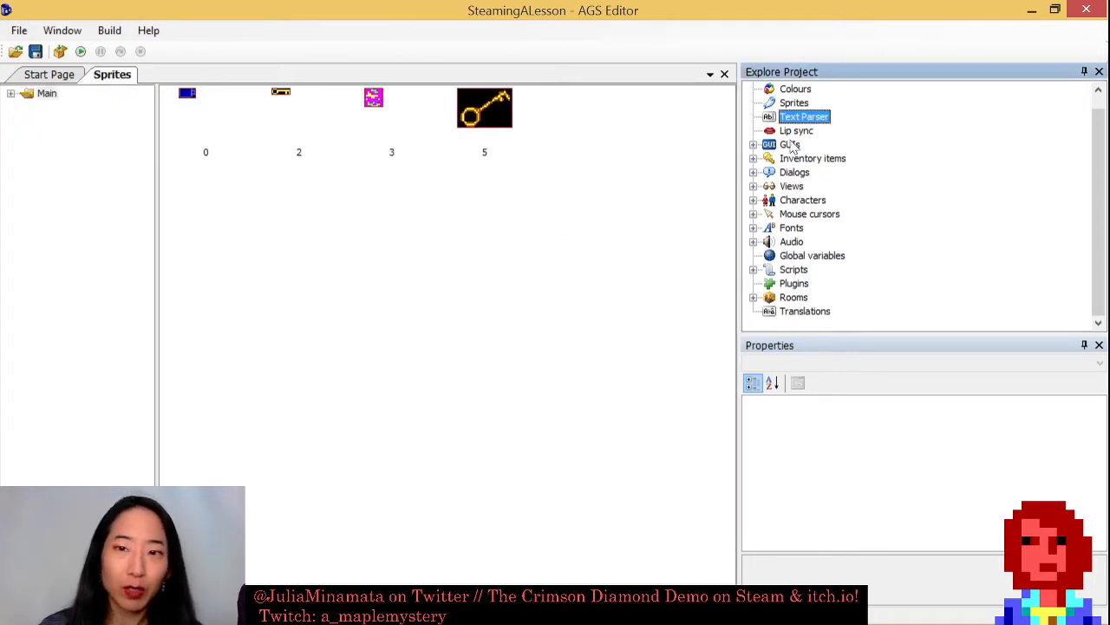
Inspect the gStatusline and gIconbar GUIs, selecting the hand button on the icon bar.
{"action": "double_click", "coordinate": [788, 146]}
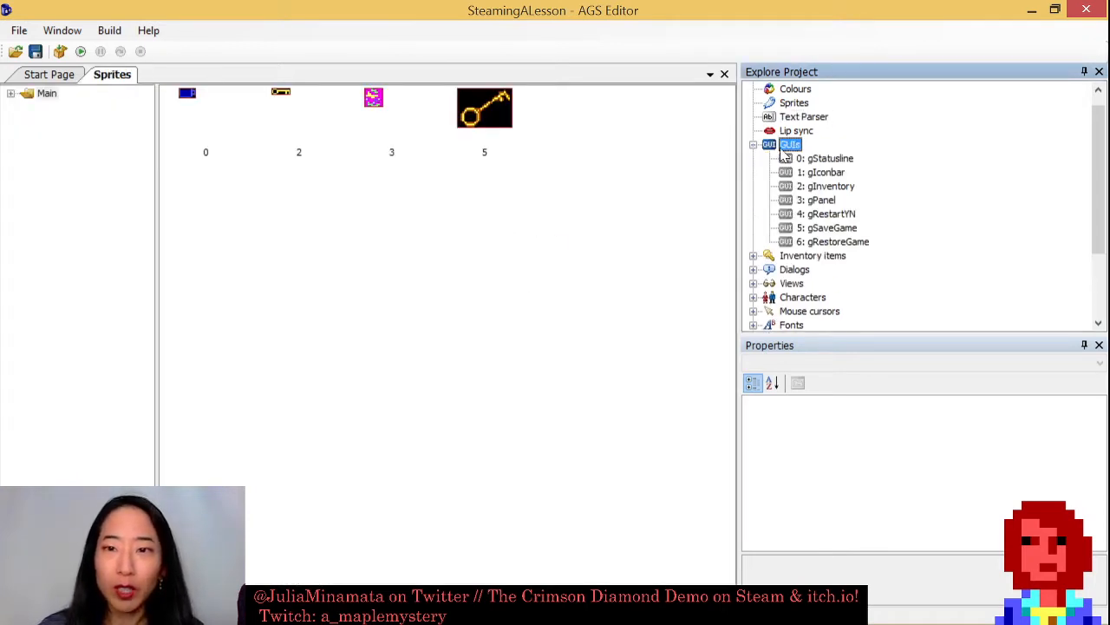
{"action": "double_click", "coordinate": [828, 160]}
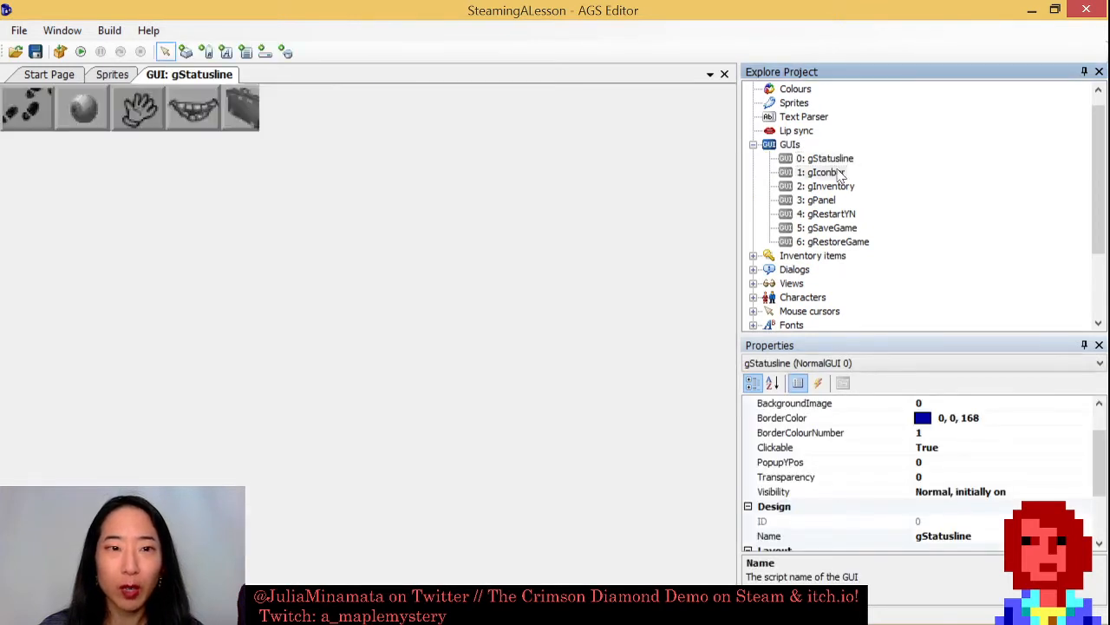
{"action": "double_click", "coordinate": [828, 173]}
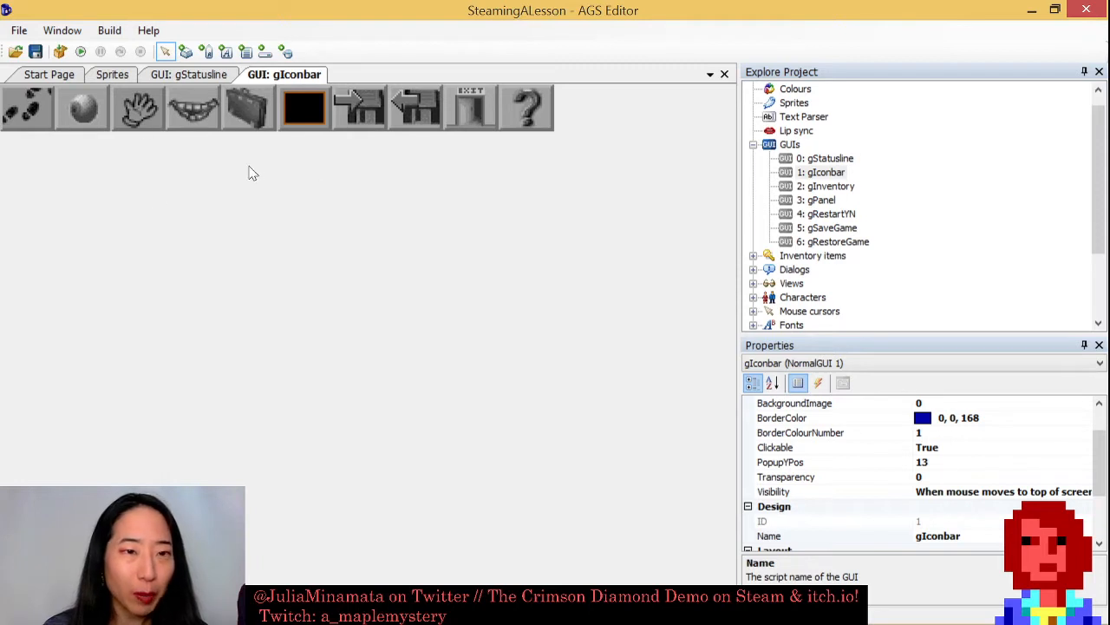
{"action": "left_click", "coordinate": [135, 109]}
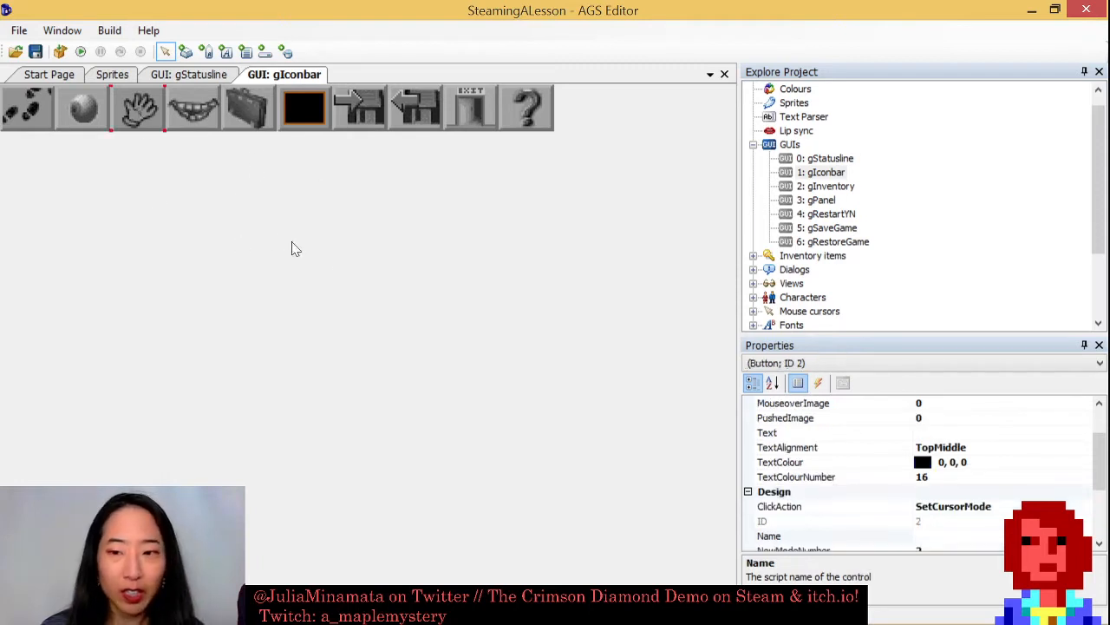
Compare the gIconbar buttons with the icon sprites in the Defaults folder.
{"action": "left_click", "coordinate": [111, 76]}
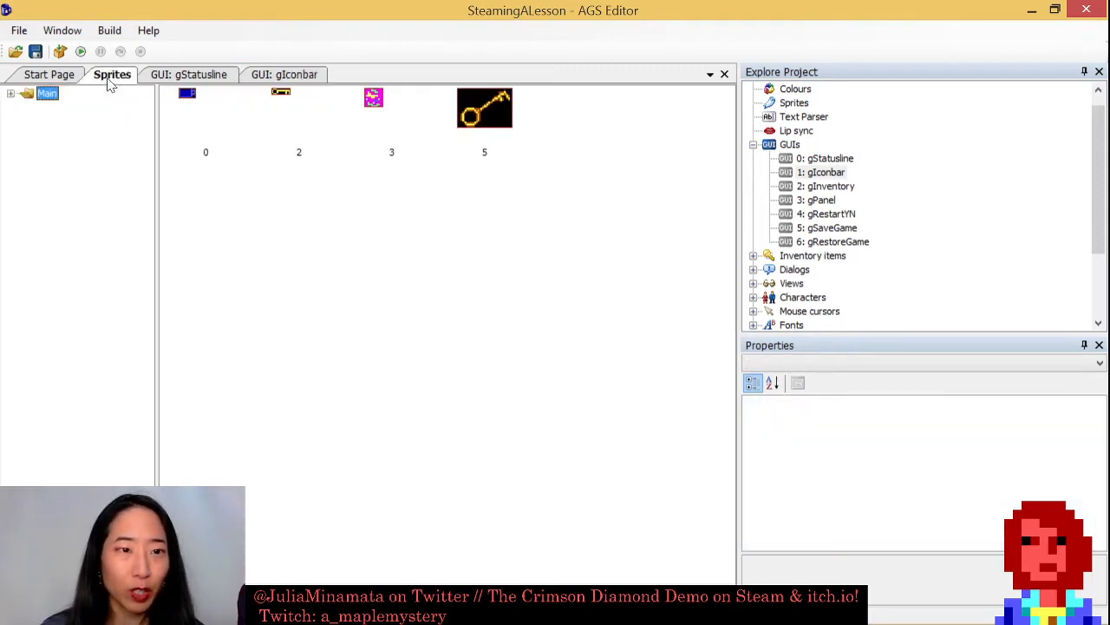
{"action": "left_click", "coordinate": [11, 94]}
{"action": "left_click", "coordinate": [69, 107]}
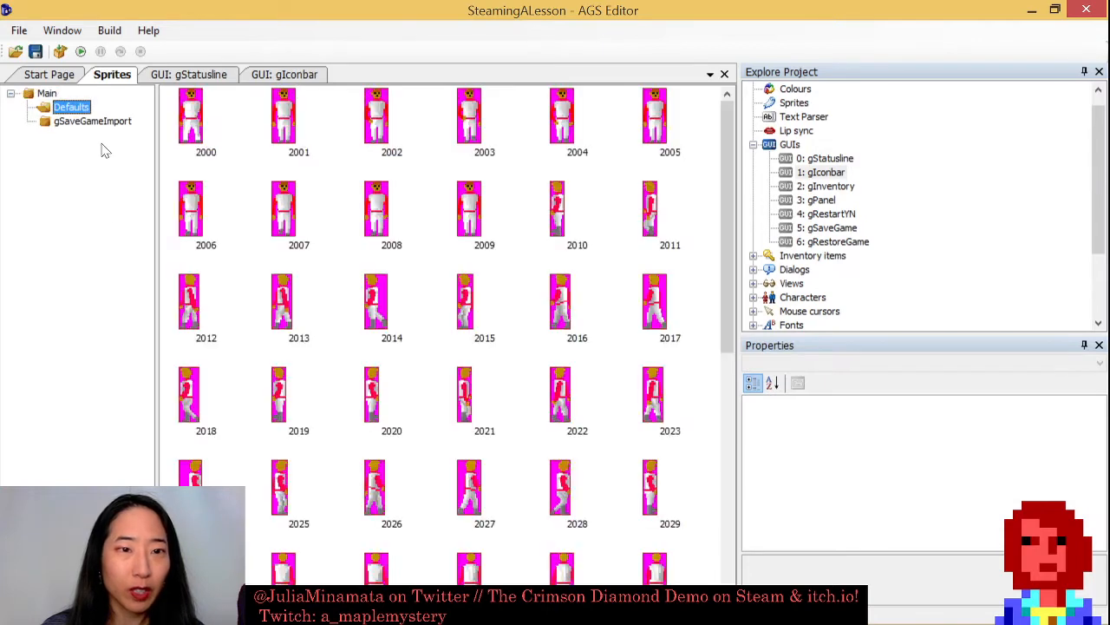
{"action": "scroll", "coordinate": [725, 461], "scroll_direction": "down", "scroll_amount": 3}
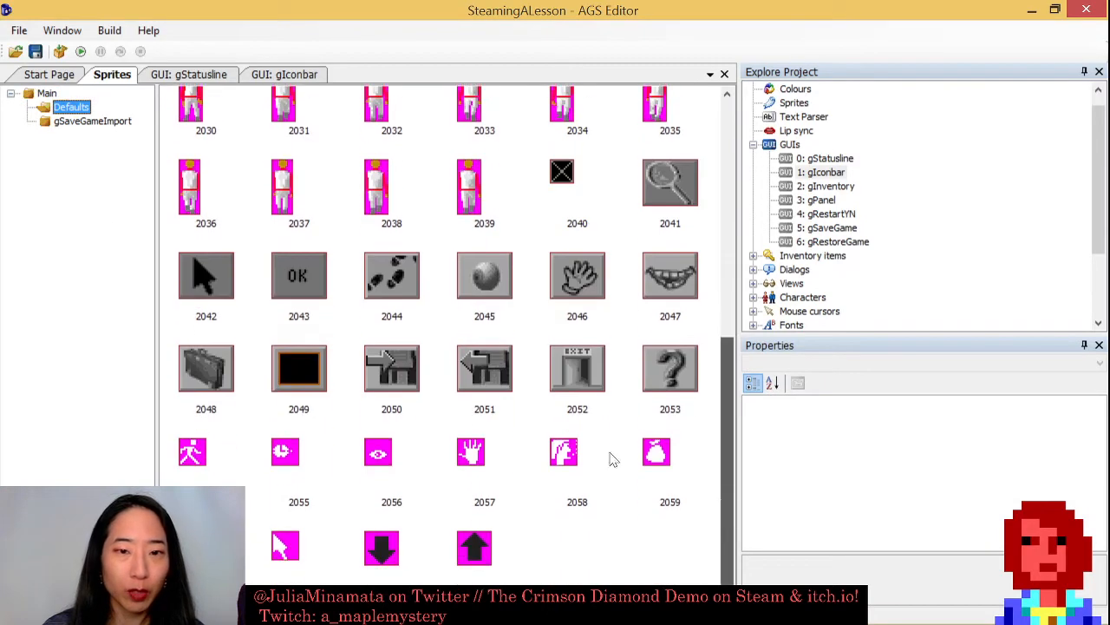
{"action": "left_click", "coordinate": [294, 77]}
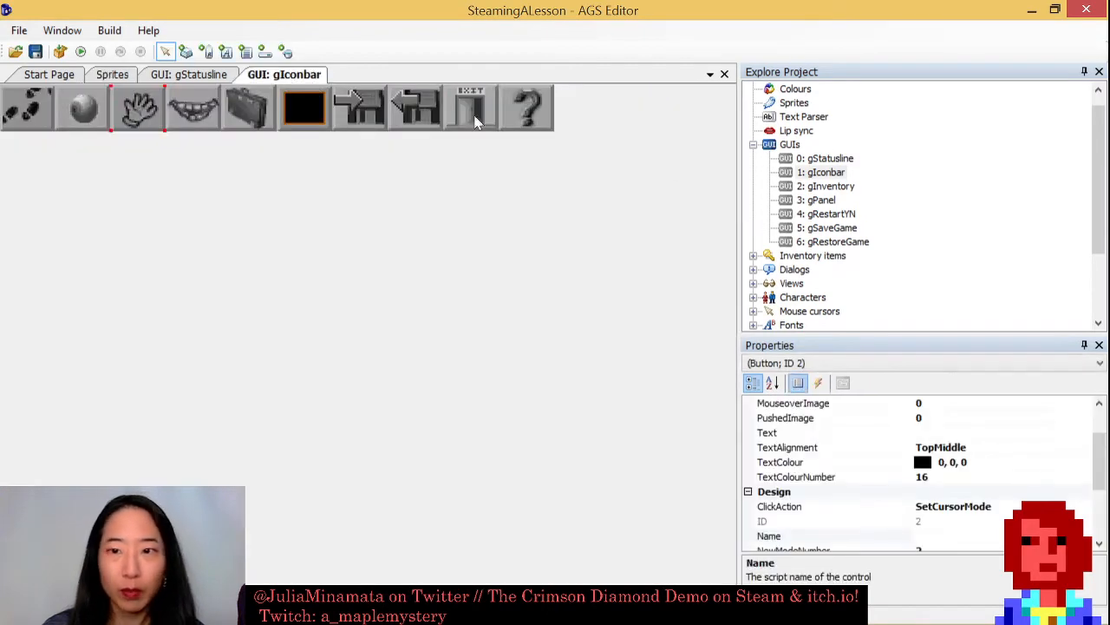
Inspect the gInventory GUI and its arrow button, and compare them with the default sprites.
{"action": "double_click", "coordinate": [828, 185]}
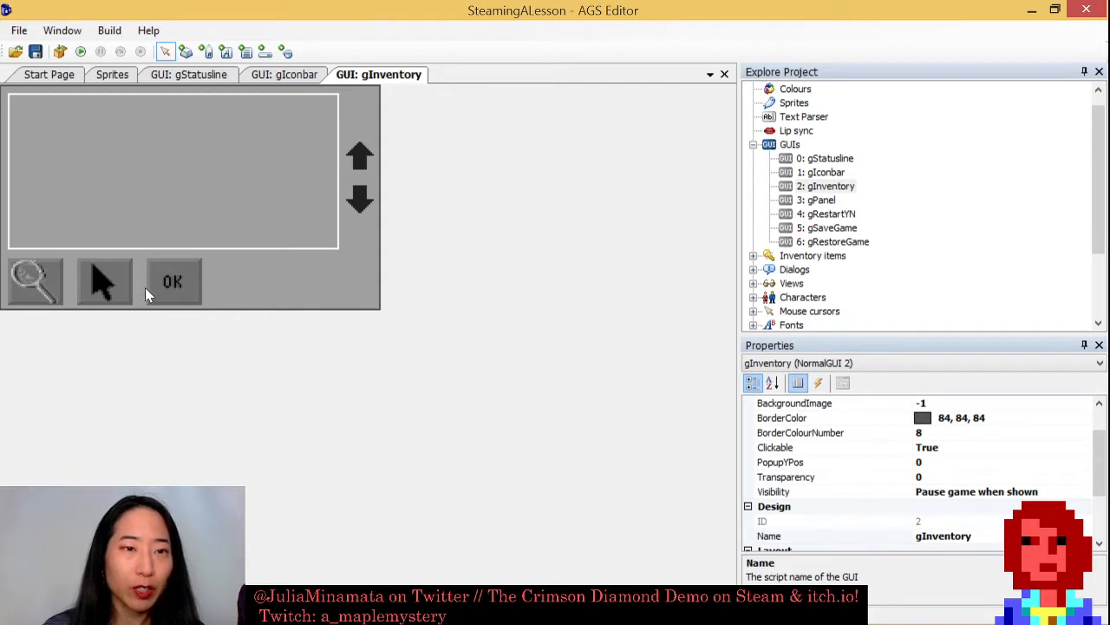
{"action": "left_click", "coordinate": [100, 283]}
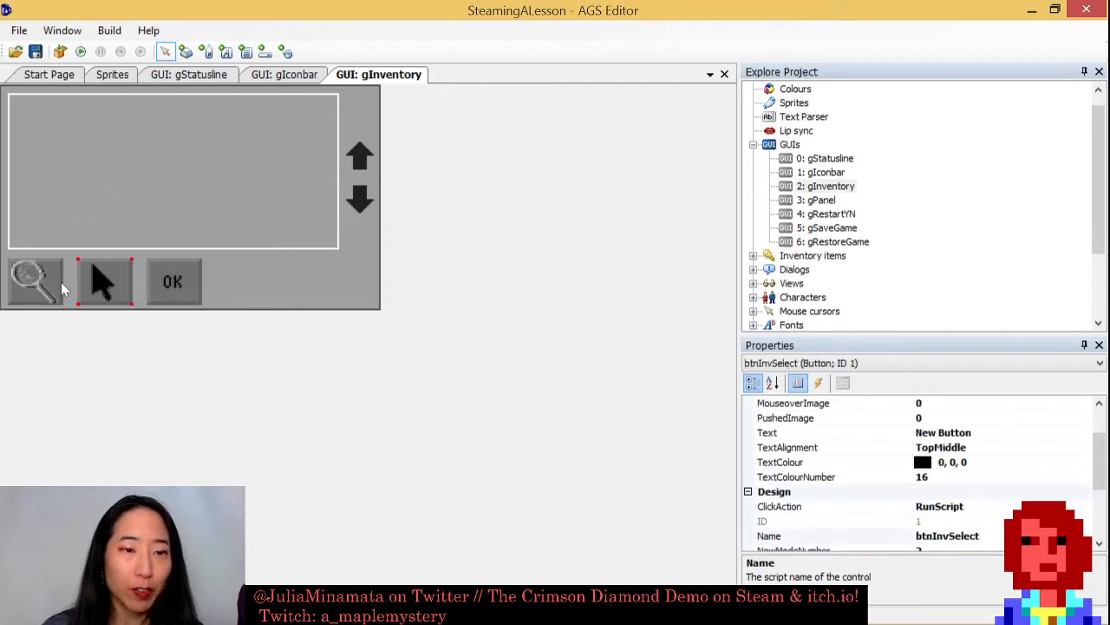
{"action": "left_click", "coordinate": [113, 76]}
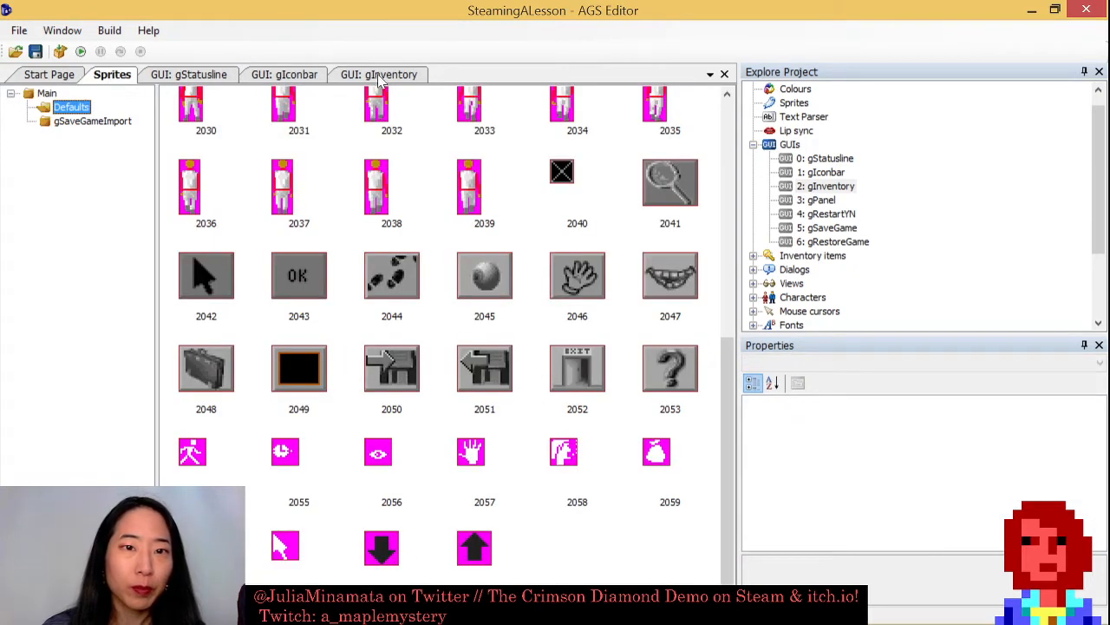
Examine the layouts of the gPanel, gRestartYN, gSaveGame and gRestoreGame GUIs.
{"action": "left_click", "coordinate": [826, 200]}
{"action": "double_click", "coordinate": [826, 200]}
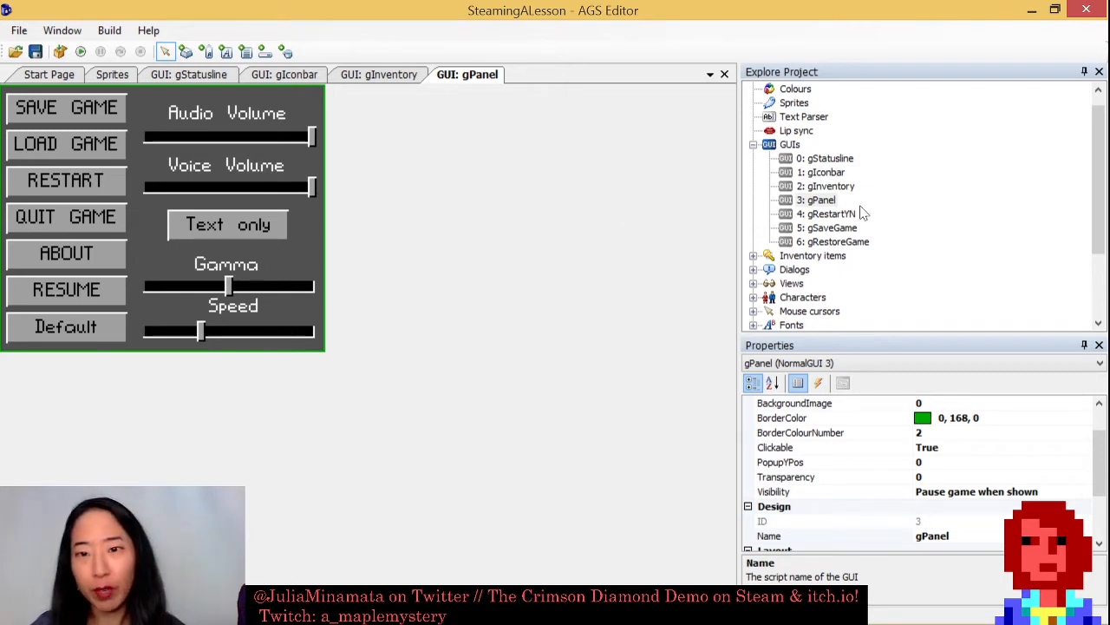
{"action": "left_click", "coordinate": [831, 201]}
{"action": "double_click", "coordinate": [841, 215]}
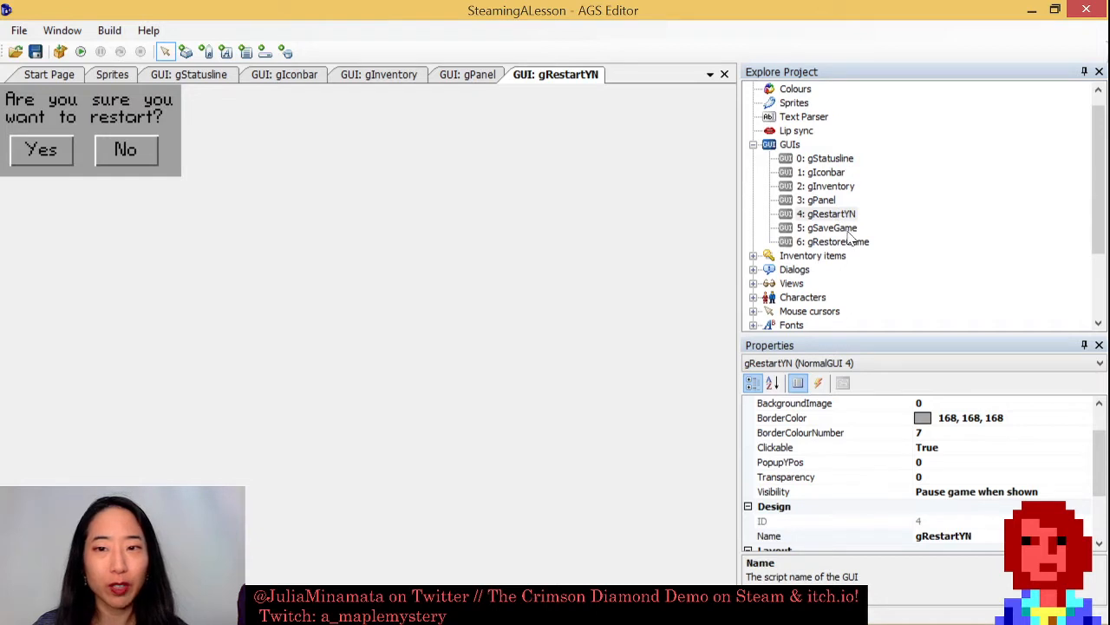
{"action": "double_click", "coordinate": [839, 228]}
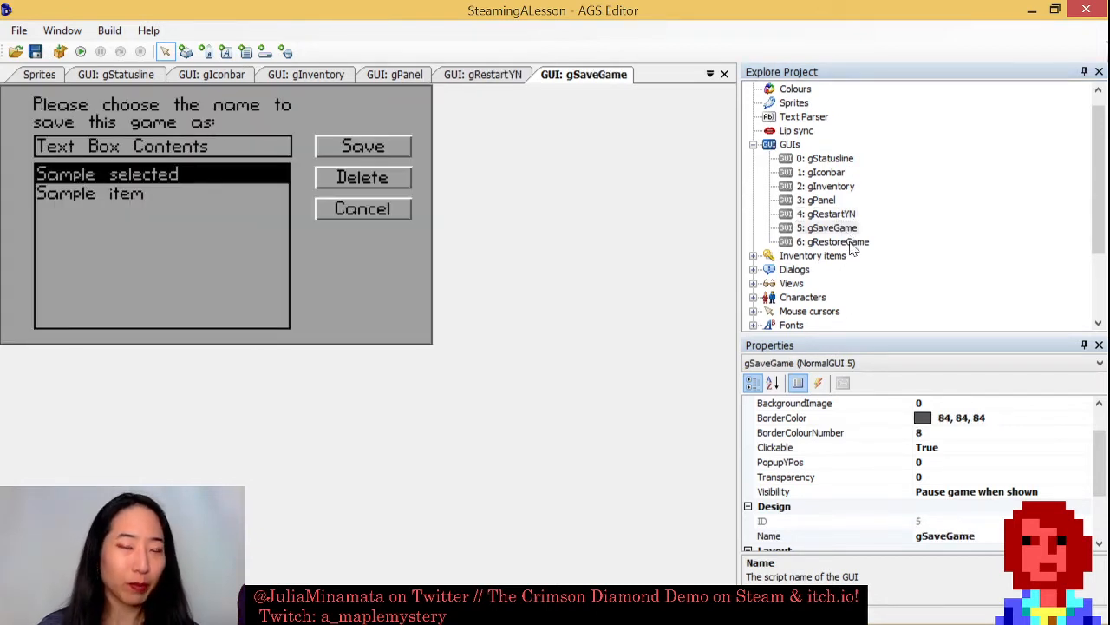
{"action": "double_click", "coordinate": [854, 243]}
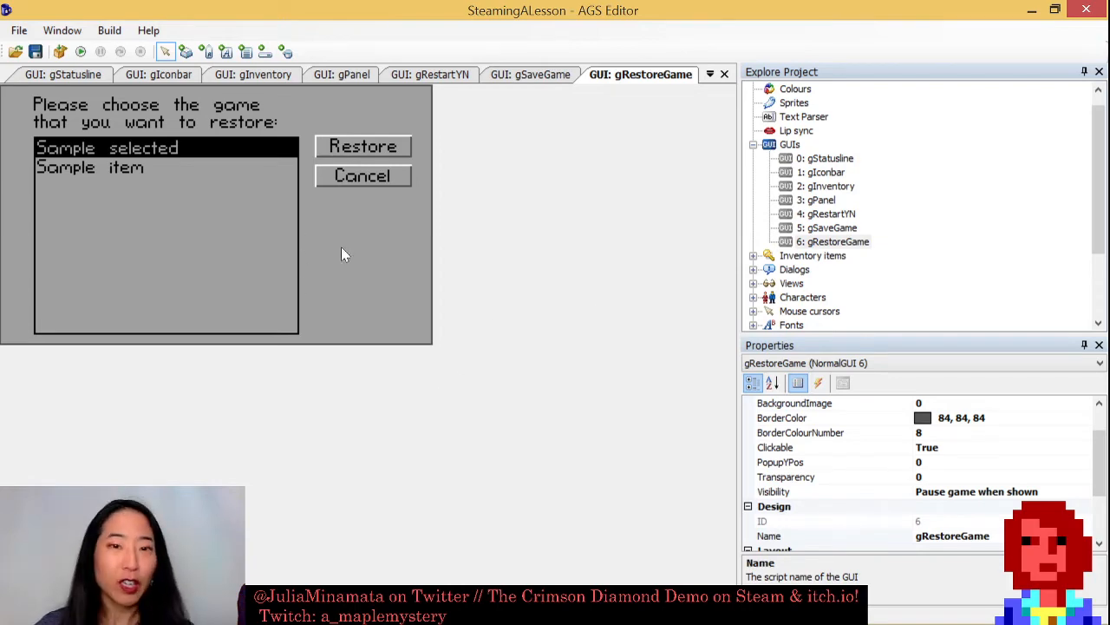
Close all open GUI and sprite editors except the Start Page and collapse the GUIs group in the project tree.
{"action": "key", "text": "ctrl+F4"}
{"action": "key", "text": "ctrl+F4"}
{"action": "key", "text": "ctrl+F4"}
{"action": "key", "text": "ctrl+F4"}
{"action": "key", "text": "ctrl+F4"}
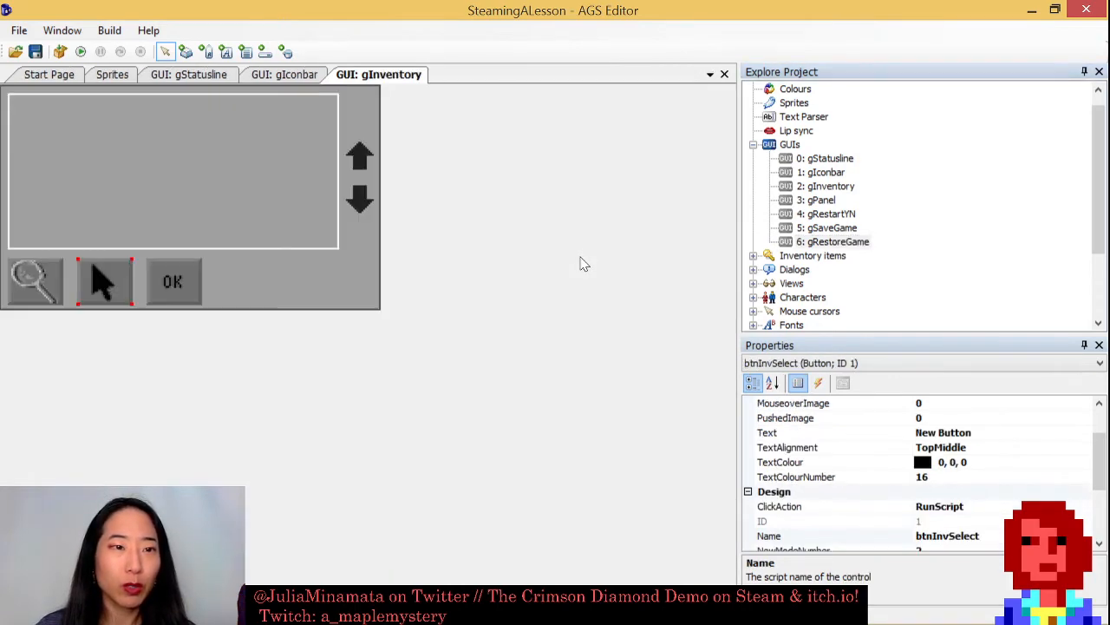
{"action": "key", "text": "ctrl+F4"}
{"action": "key", "text": "ctrl+F4"}
{"action": "key", "text": "ctrl+F4"}
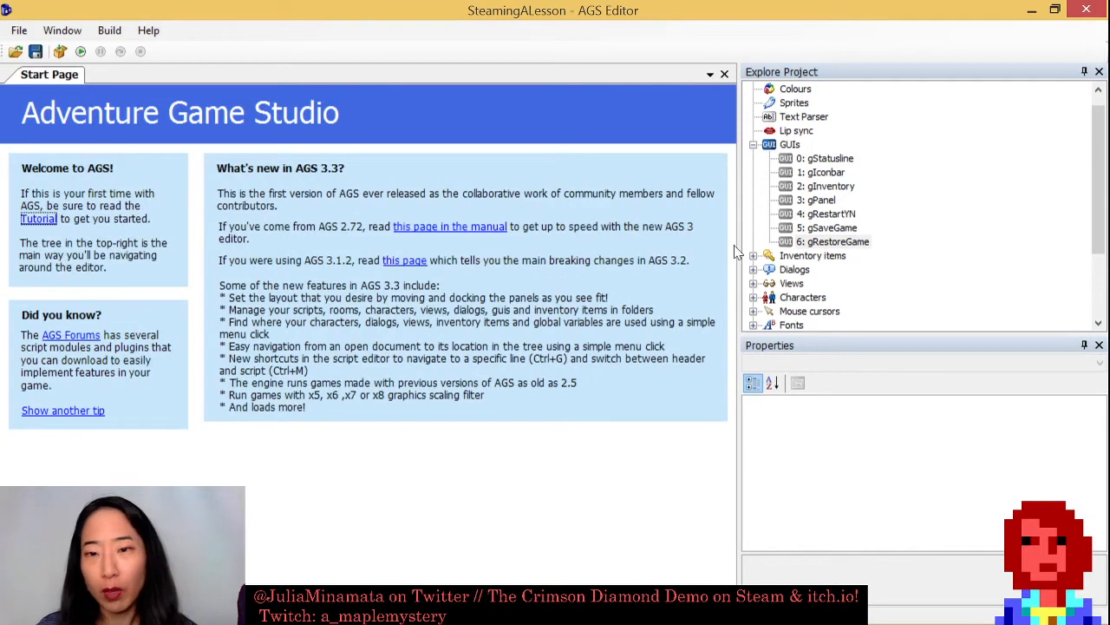
{"action": "double_click", "coordinate": [769, 144]}
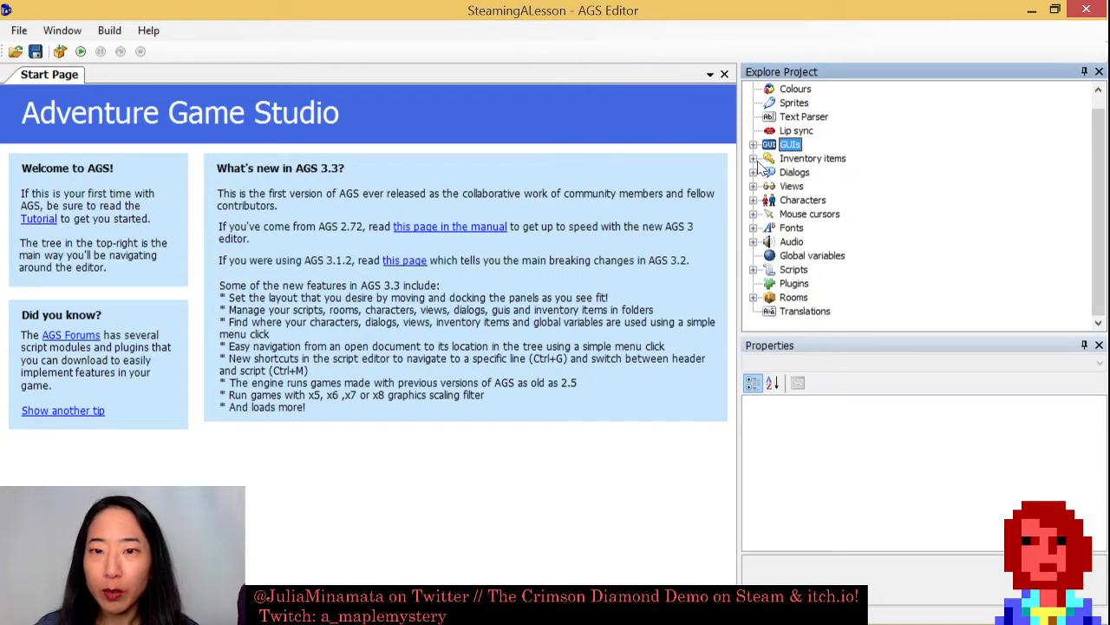
Inspect the properties and the available events of the iKey inventory item.
{"action": "left_click", "coordinate": [753, 158]}
{"action": "double_click", "coordinate": [810, 173]}
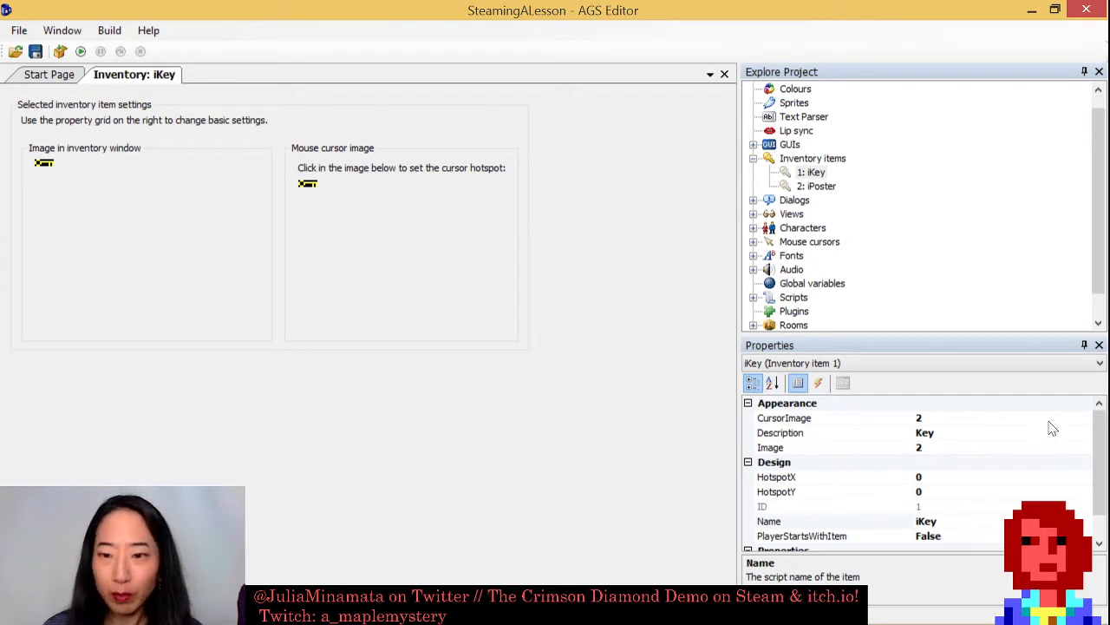
{"action": "left_click_drag", "start_coordinate": [1100, 436], "coordinate": [1100, 451]}
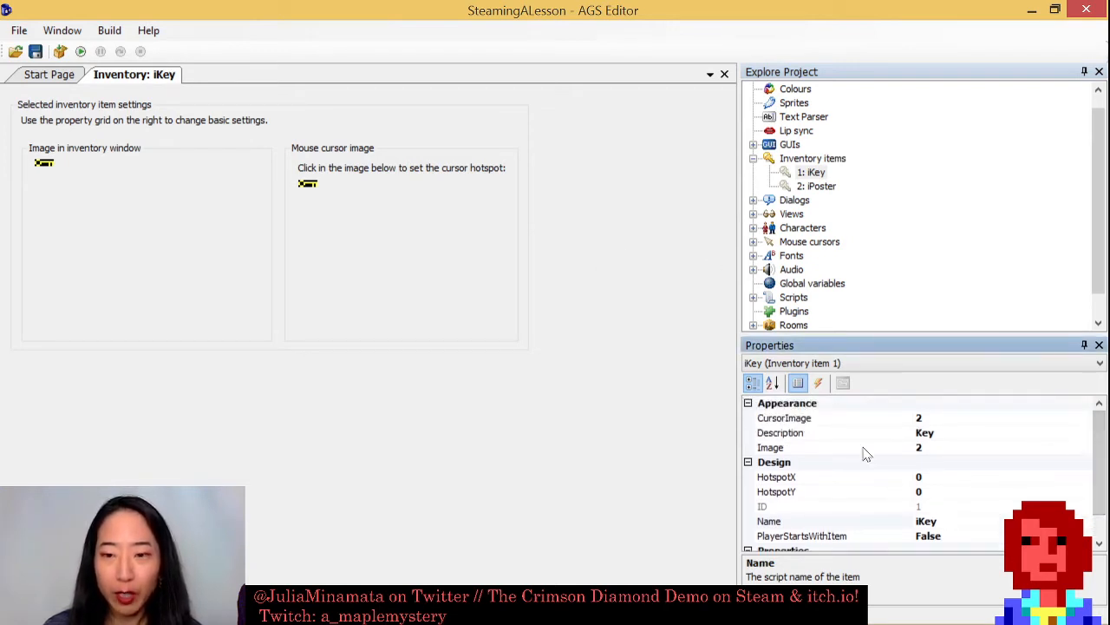
{"action": "left_click", "coordinate": [818, 383]}
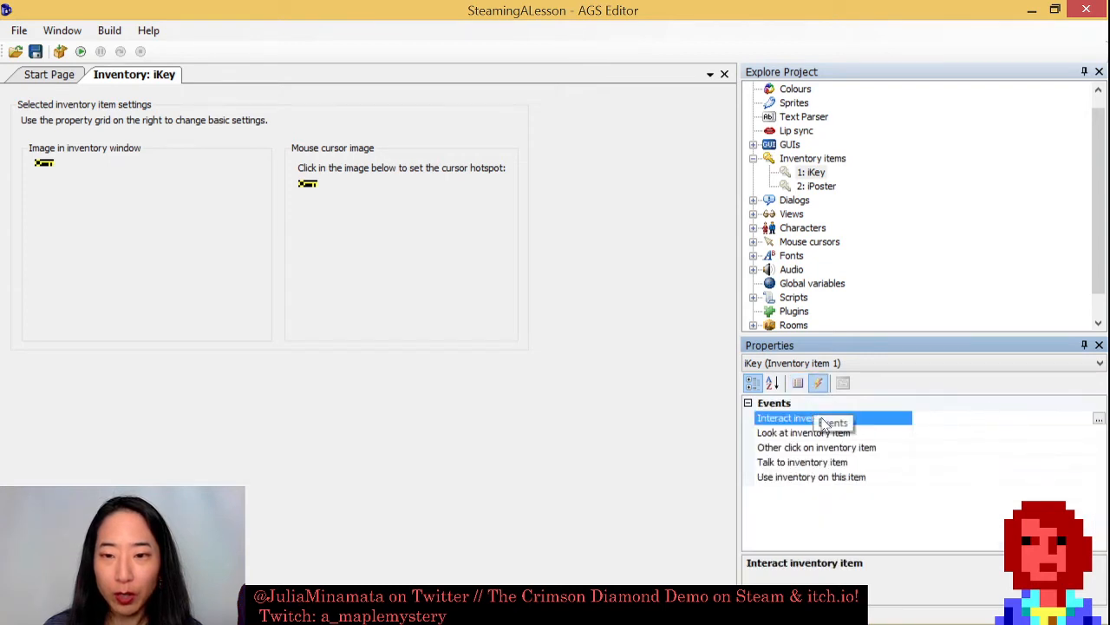
{"action": "left_click", "coordinate": [664, 425]}
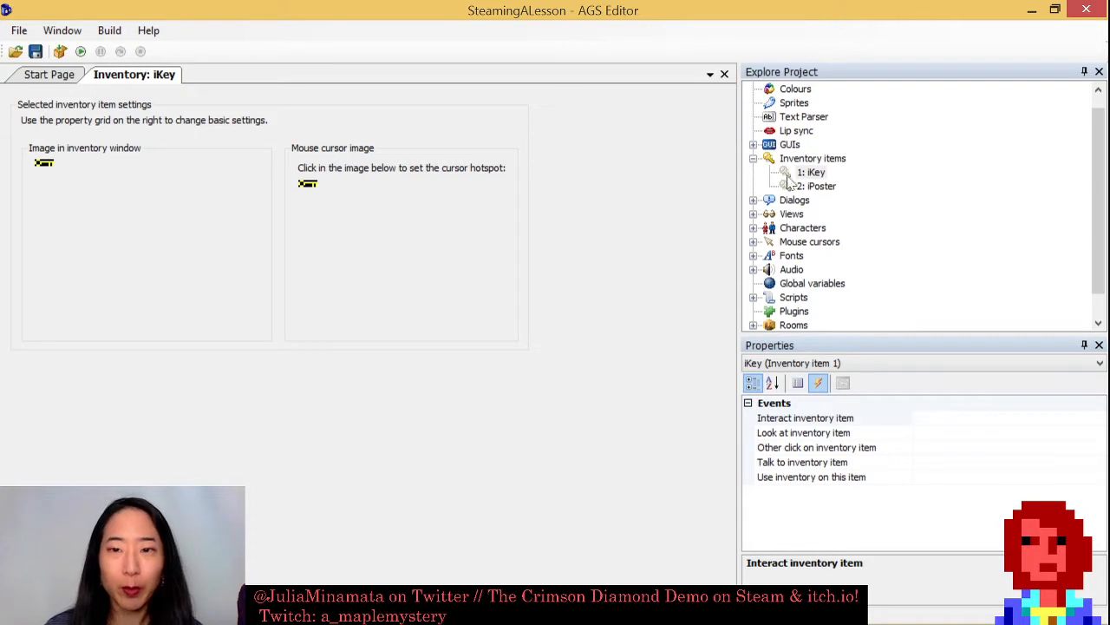
{"action": "left_click", "coordinate": [752, 158]}
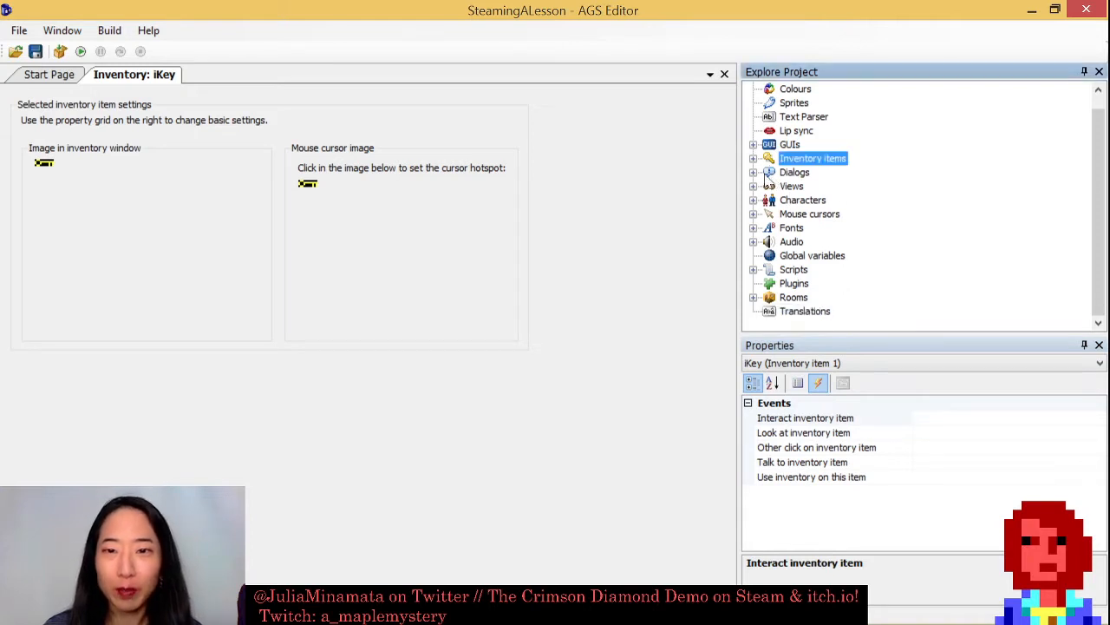
Look at the contents of the Dialogs group and examine the walking animation loops in VIEW1.
{"action": "left_click", "coordinate": [753, 172]}
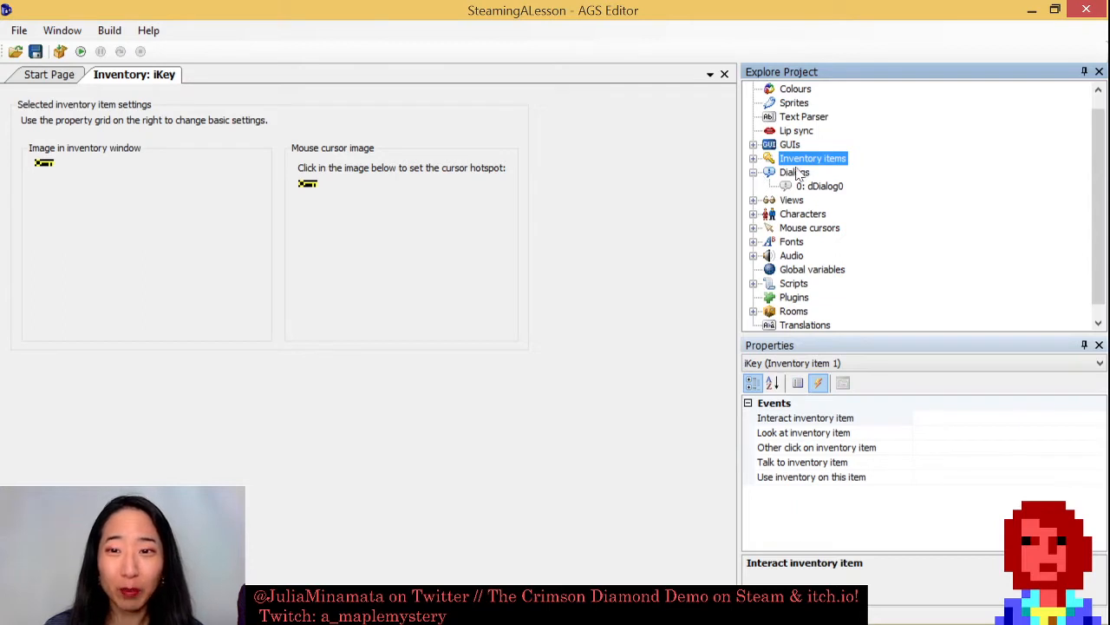
{"action": "left_click", "coordinate": [796, 173]}
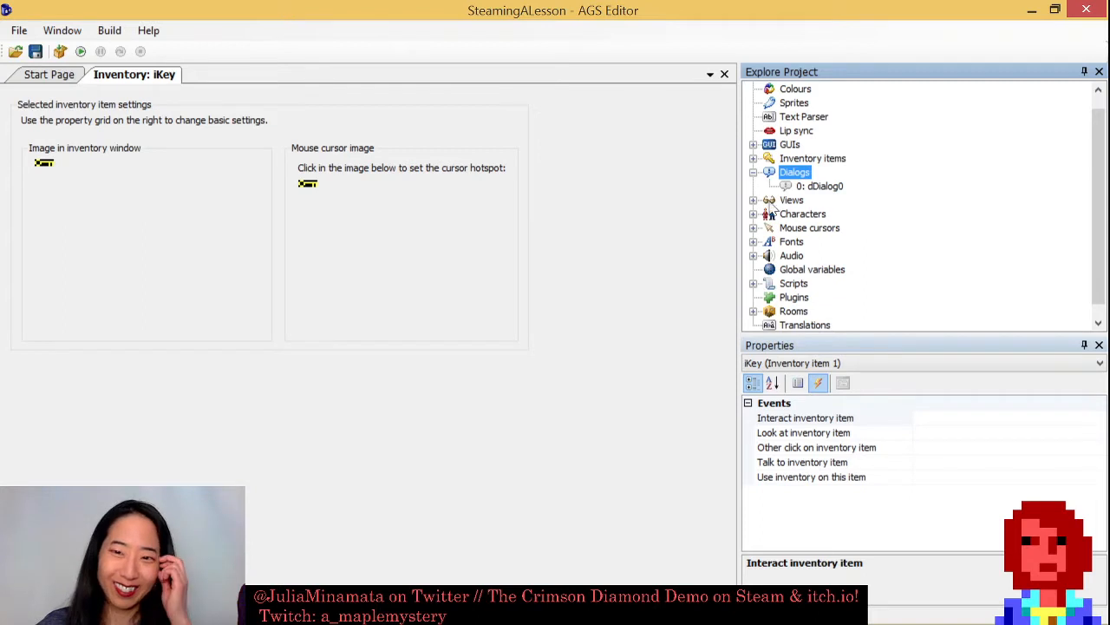
{"action": "left_click", "coordinate": [754, 201]}
{"action": "double_click", "coordinate": [820, 215]}
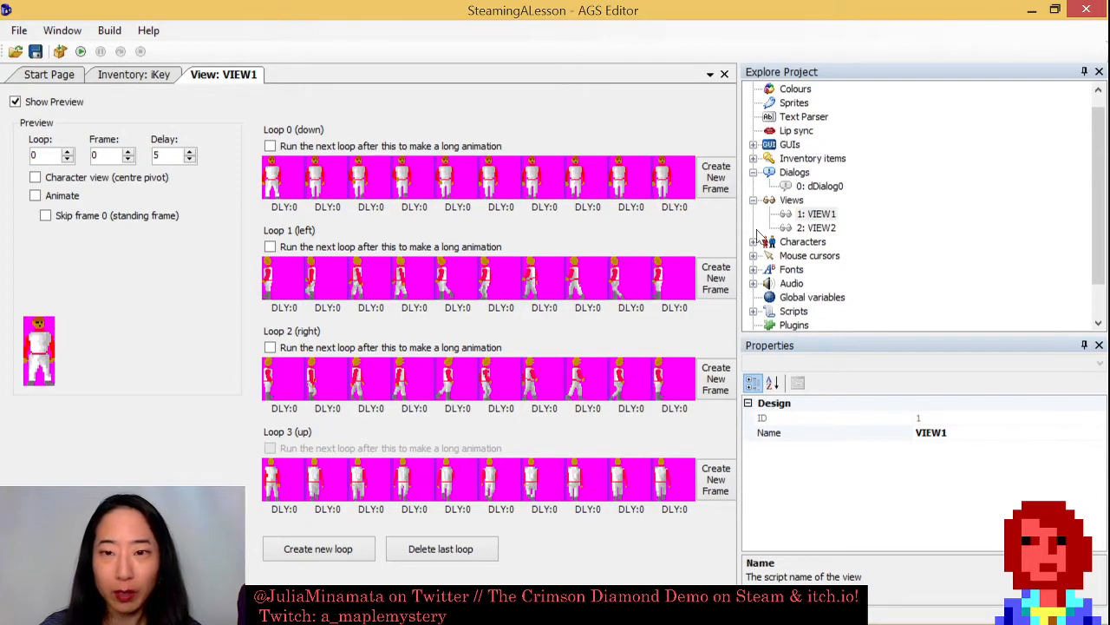
Examine the cEgo character's Design properties, including RealName, ScriptName and the starting room and position.
{"action": "left_click", "coordinate": [753, 242]}
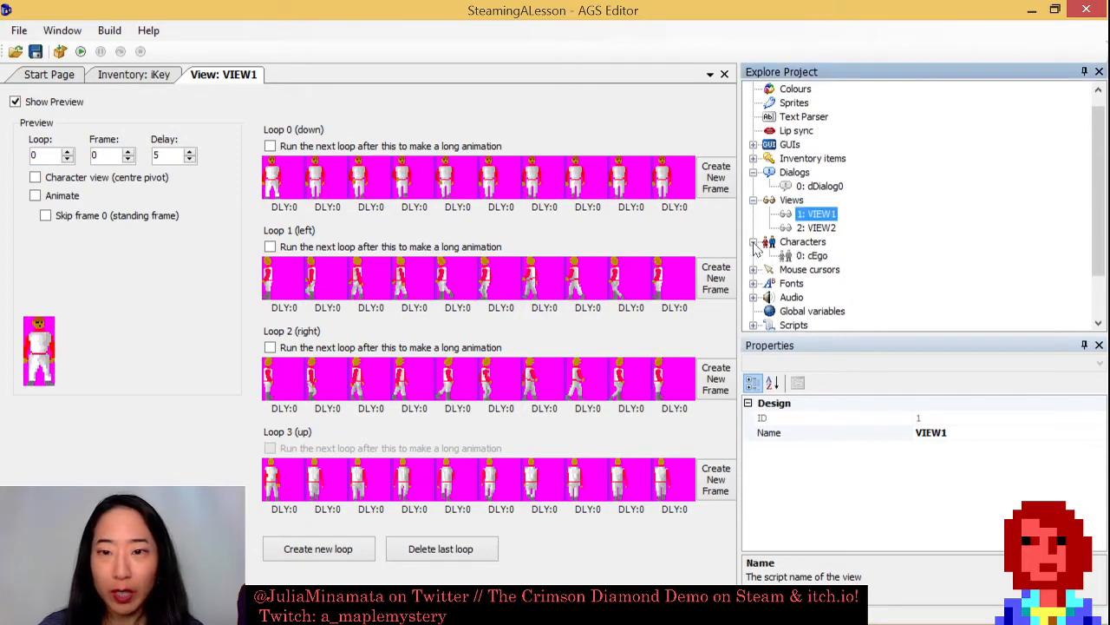
{"action": "double_click", "coordinate": [813, 256]}
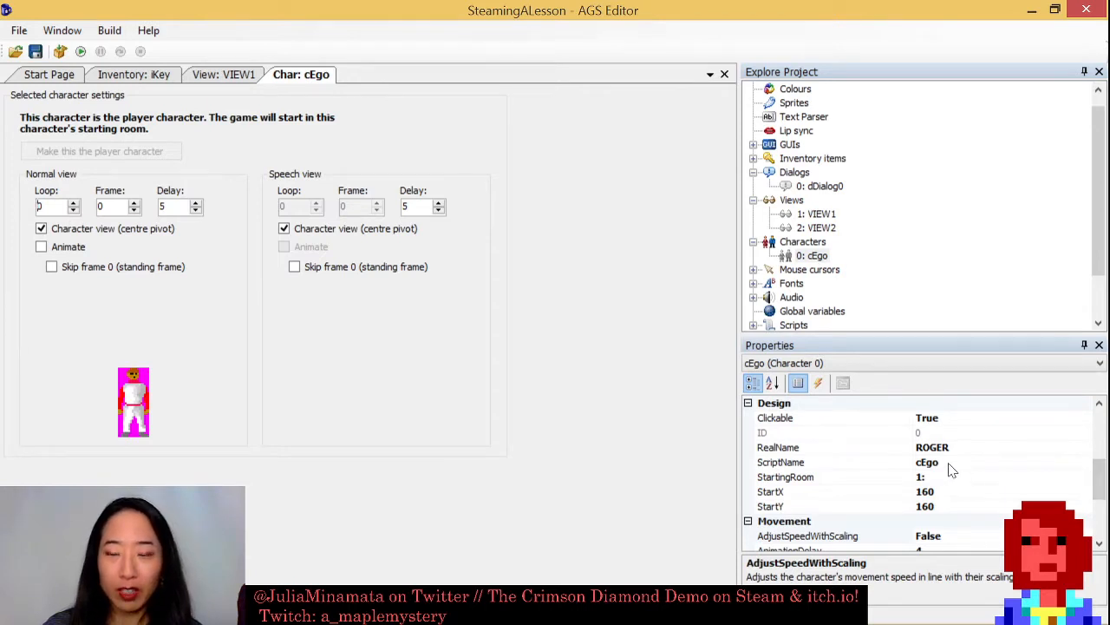
{"action": "mouse_move", "coordinate": [1100, 482]}
{"action": "left_mouse_down"}
{"action": "mouse_move", "coordinate": [1101, 496]}
{"action": "mouse_move", "coordinate": [1098, 482]}
{"action": "left_mouse_up"}
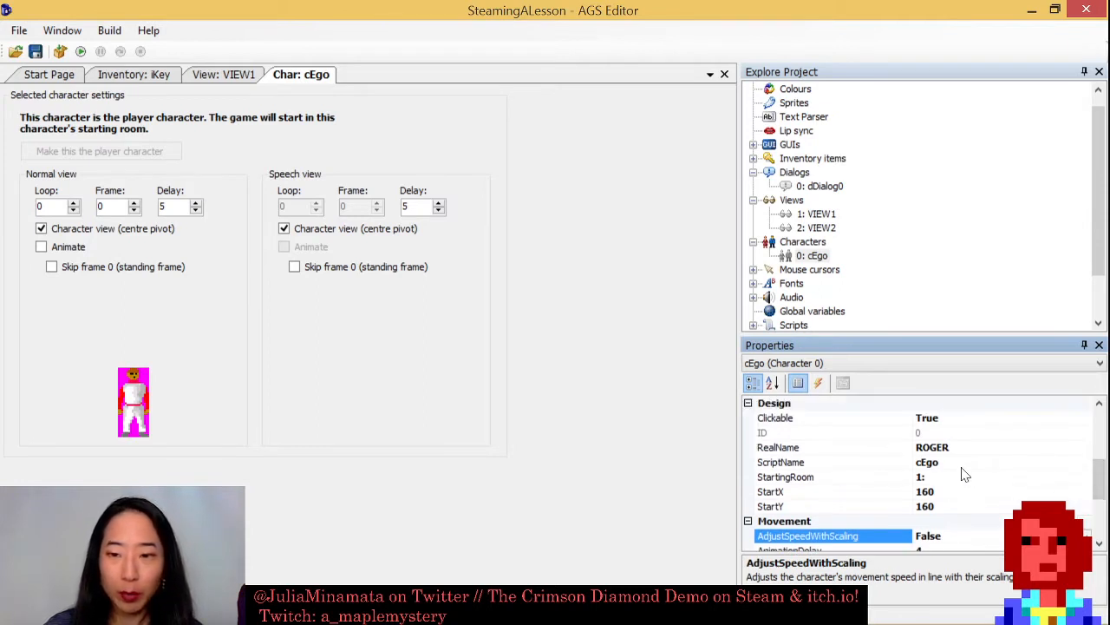
{"action": "left_click", "coordinate": [963, 462]}
{"action": "left_click", "coordinate": [986, 450]}
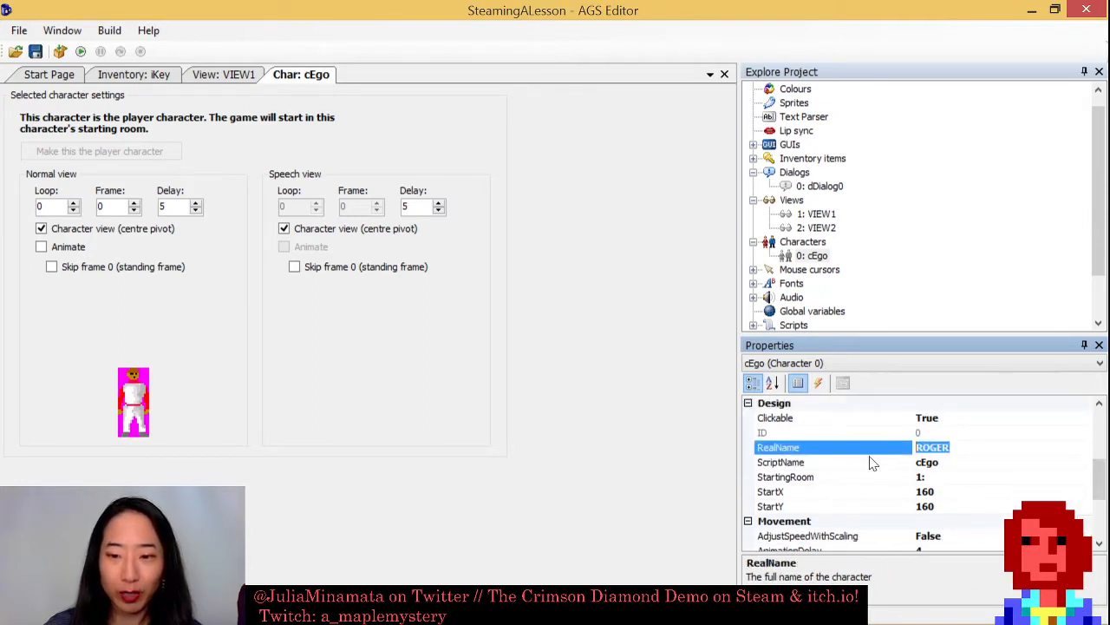
{"action": "mouse_move", "coordinate": [1097, 479]}
{"action": "left_mouse_down"}
{"action": "mouse_move", "coordinate": [1091, 529]}
{"action": "mouse_move", "coordinate": [1091, 465]}
{"action": "mouse_move", "coordinate": [1093, 484]}
{"action": "left_mouse_up"}
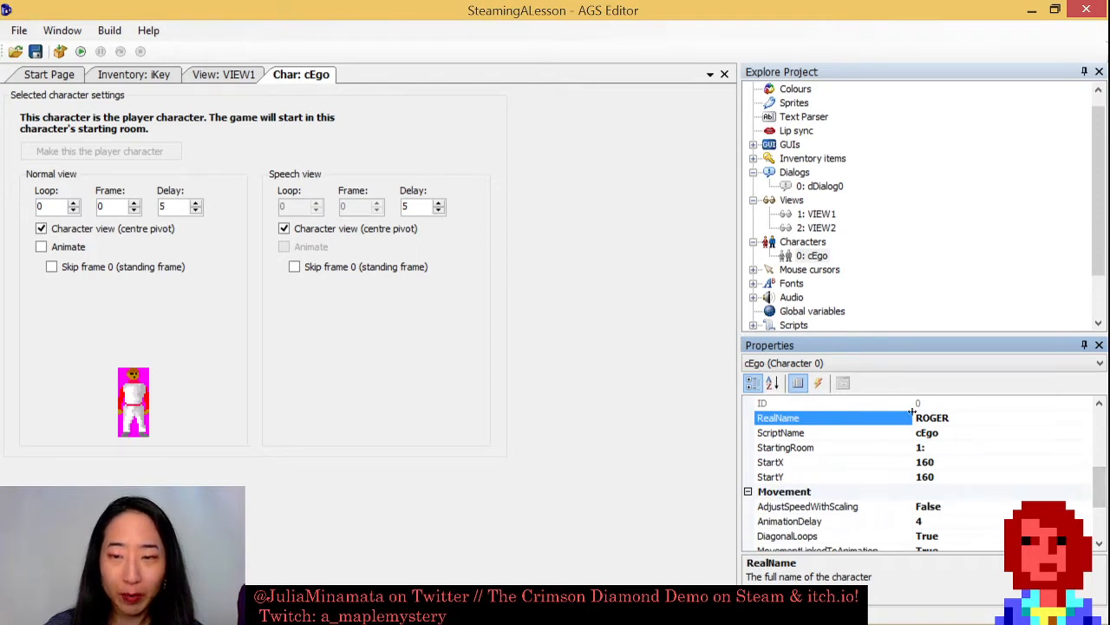
Locate the cEgo character's starting room under Rooms in the project tree.
{"action": "left_click", "coordinate": [1083, 267]}
{"action": "scroll", "coordinate": [1082, 266], "scroll_direction": "down", "scroll_amount": 2}
{"action": "left_click", "coordinate": [753, 297]}
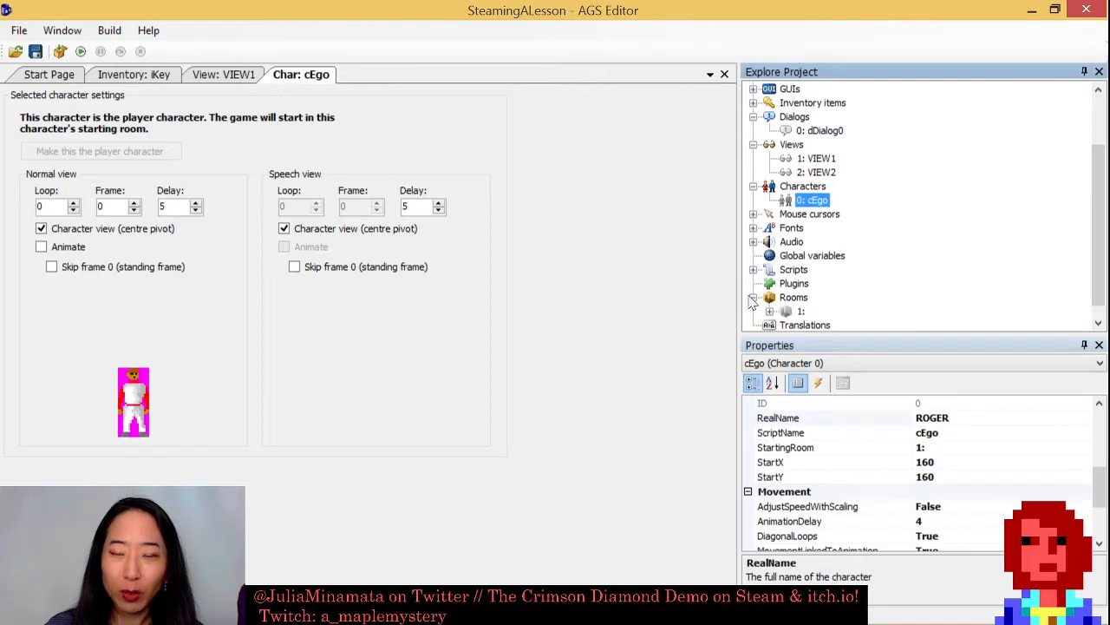
{"action": "left_click", "coordinate": [753, 298]}
{"action": "left_click", "coordinate": [753, 297]}
{"action": "scroll", "coordinate": [831, 304], "scroll_direction": "down", "scroll_amount": 1}
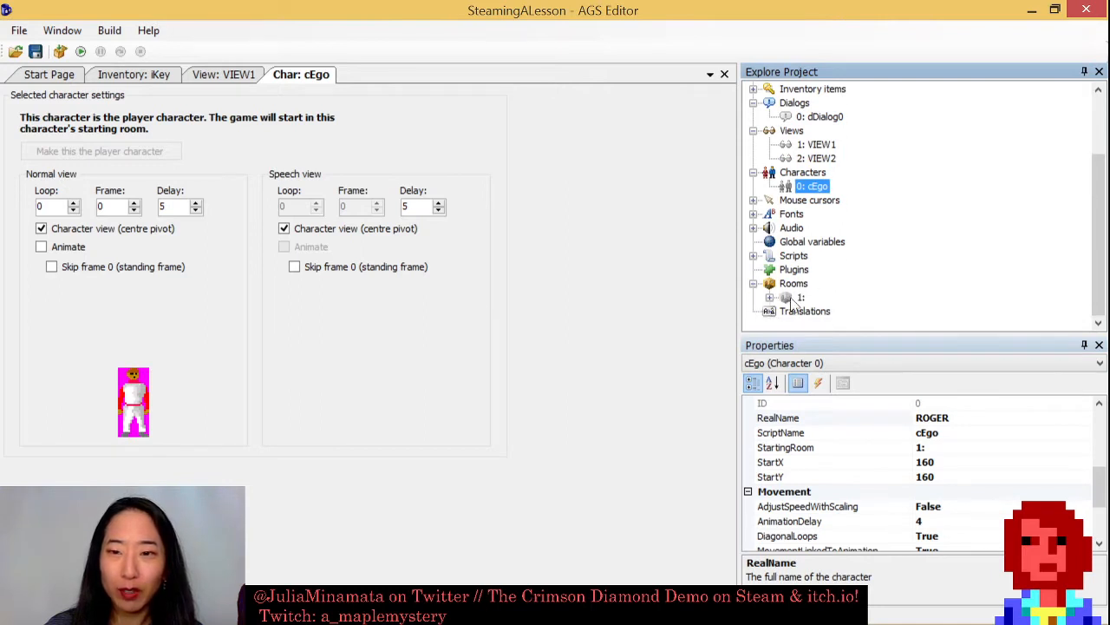
Expand the mouse cursors and examine the Walk to and Talk to cursor images.
{"action": "double_click", "coordinate": [789, 201]}
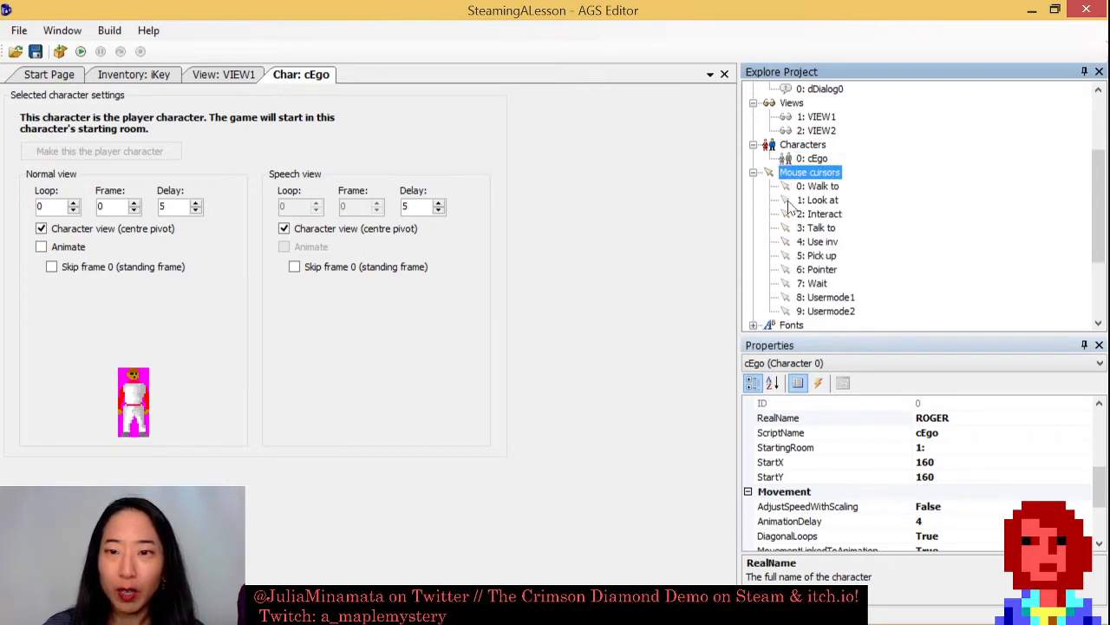
{"action": "double_click", "coordinate": [820, 187]}
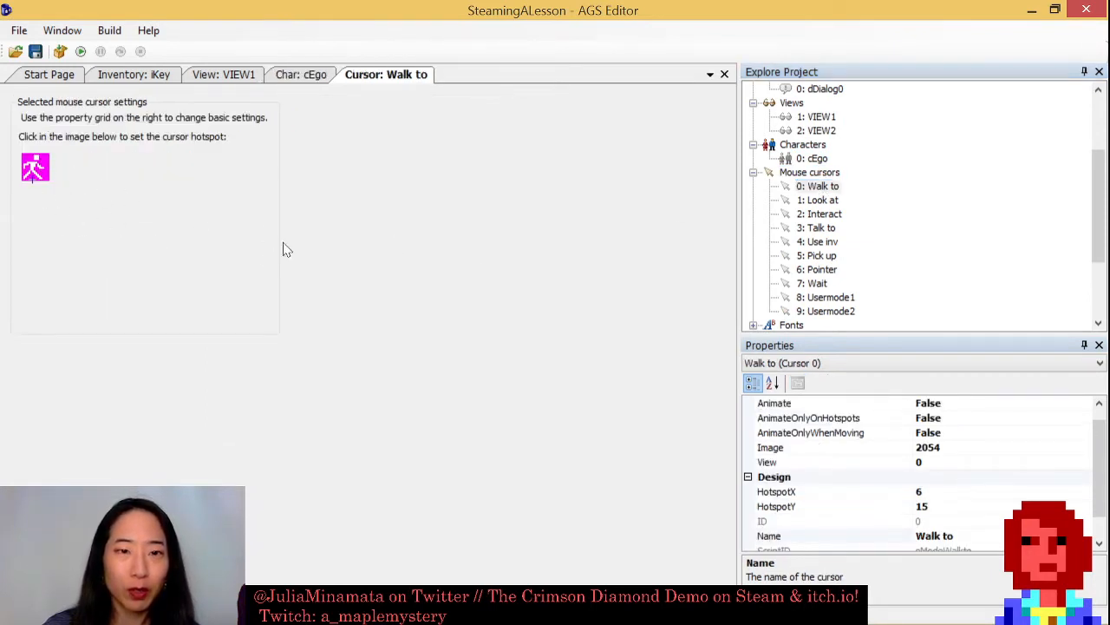
{"action": "double_click", "coordinate": [824, 231]}
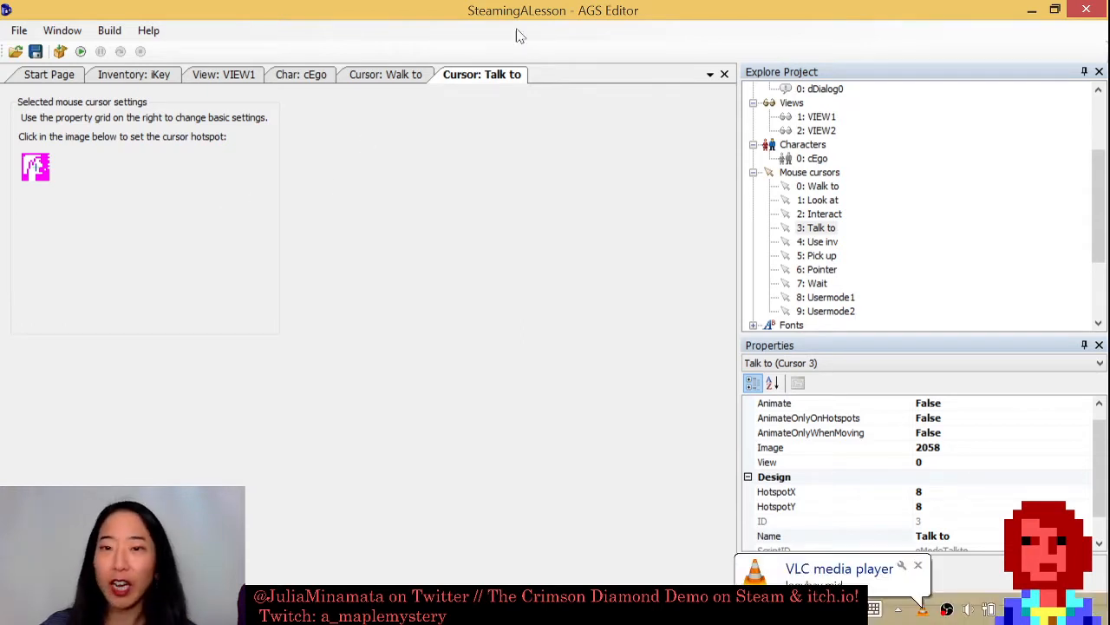
Open the Colours editor and view the game's palette grid.
{"action": "left_click_drag", "start_coordinate": [1097, 198], "coordinate": [1087, 113]}
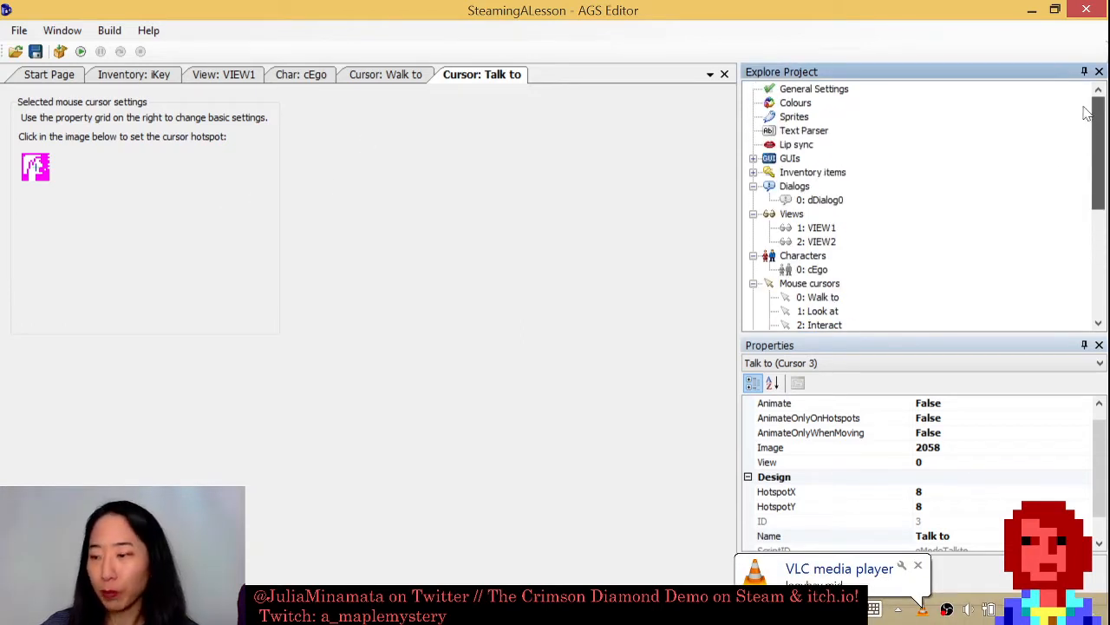
{"action": "double_click", "coordinate": [798, 104]}
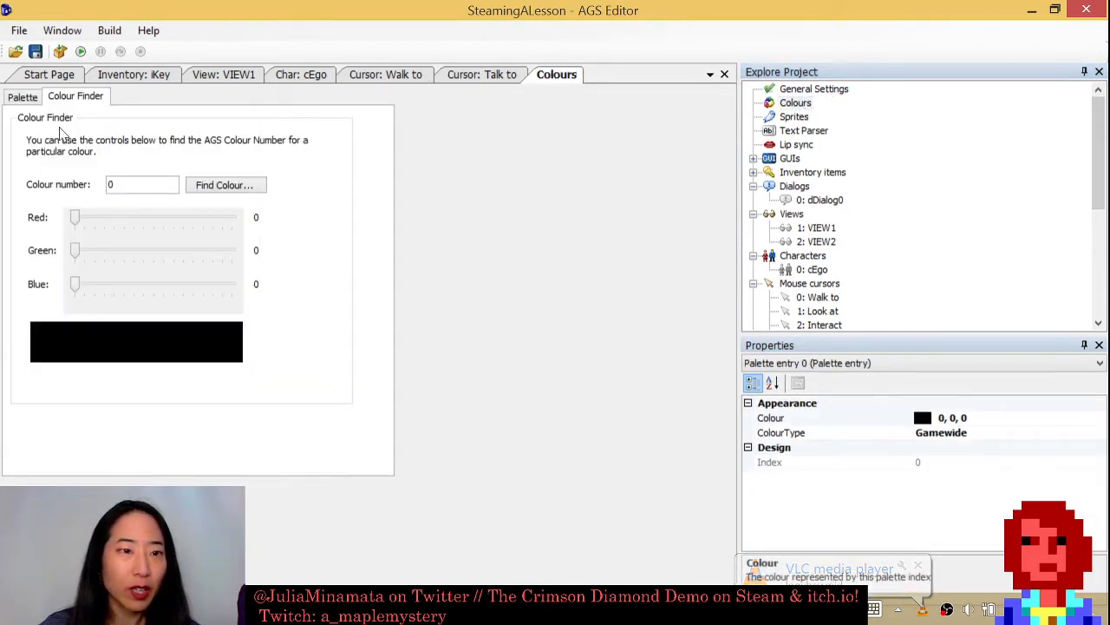
{"action": "left_click", "coordinate": [25, 98]}
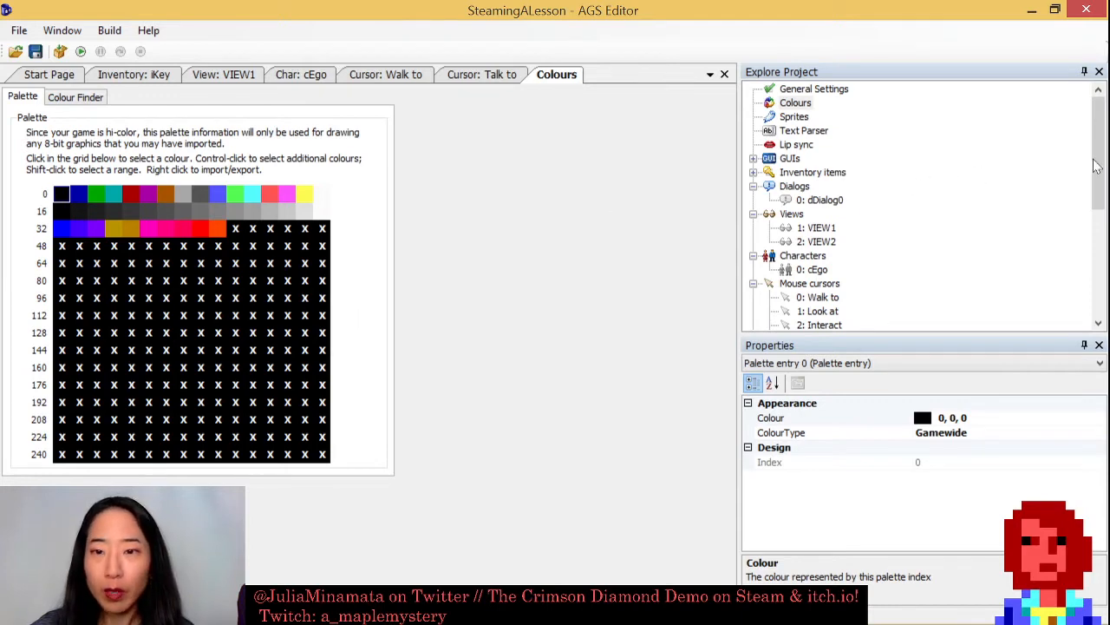
Close the colour, cursor, character, view and inventory editors, leaving only the Start Page open.
{"action": "key", "text": "ctrl+F4"}
{"action": "key", "text": "ctrl+F4"}
{"action": "key", "text": "ctrl+F4"}
{"action": "key", "text": "ctrl+F4"}
{"action": "key", "text": "ctrl+F4"}
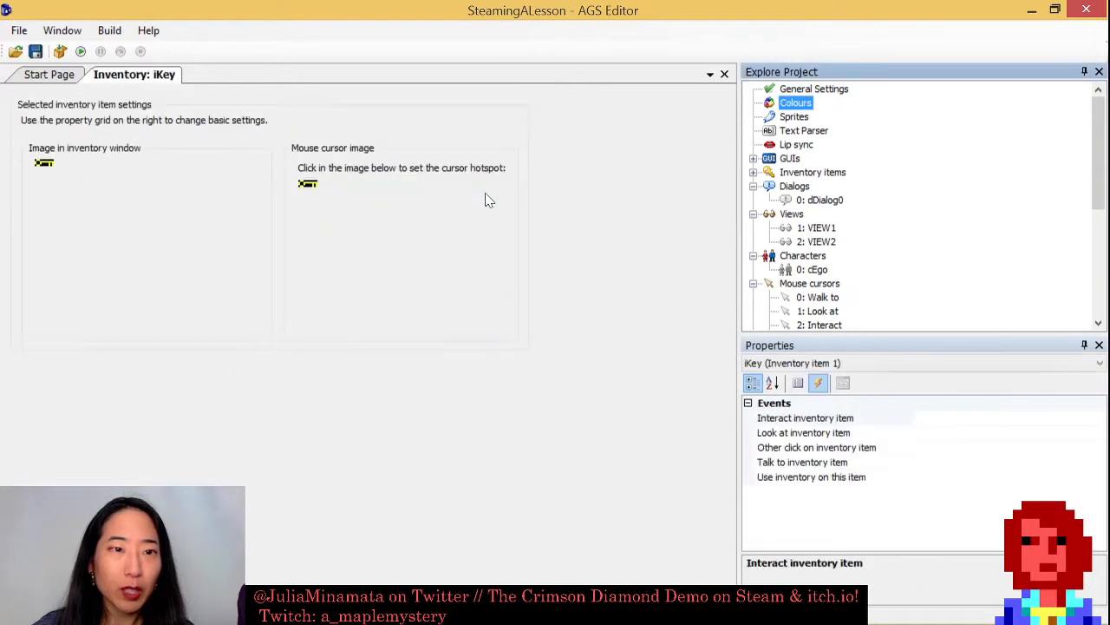
{"action": "key", "text": "ctrl+F4"}
Expand room 1 in the project tree and open it in the room editor.
{"action": "left_click_drag", "start_coordinate": [1098, 156], "coordinate": [1098, 260]}
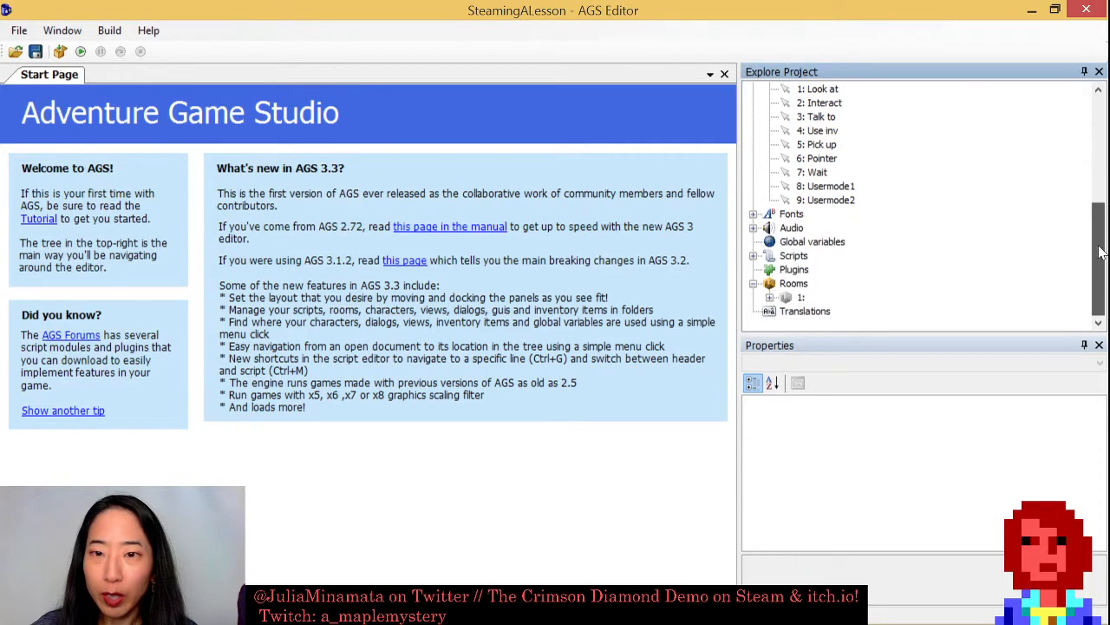
{"action": "left_click", "coordinate": [789, 283]}
{"action": "left_click", "coordinate": [801, 310]}
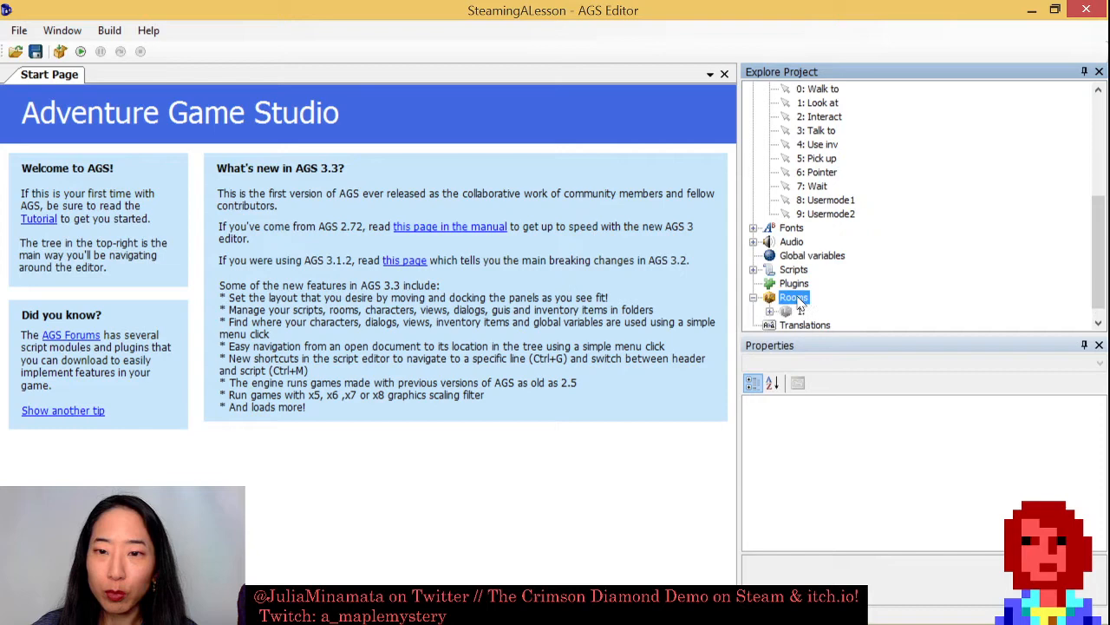
{"action": "double_click", "coordinate": [803, 311]}
{"action": "double_click", "coordinate": [823, 297]}
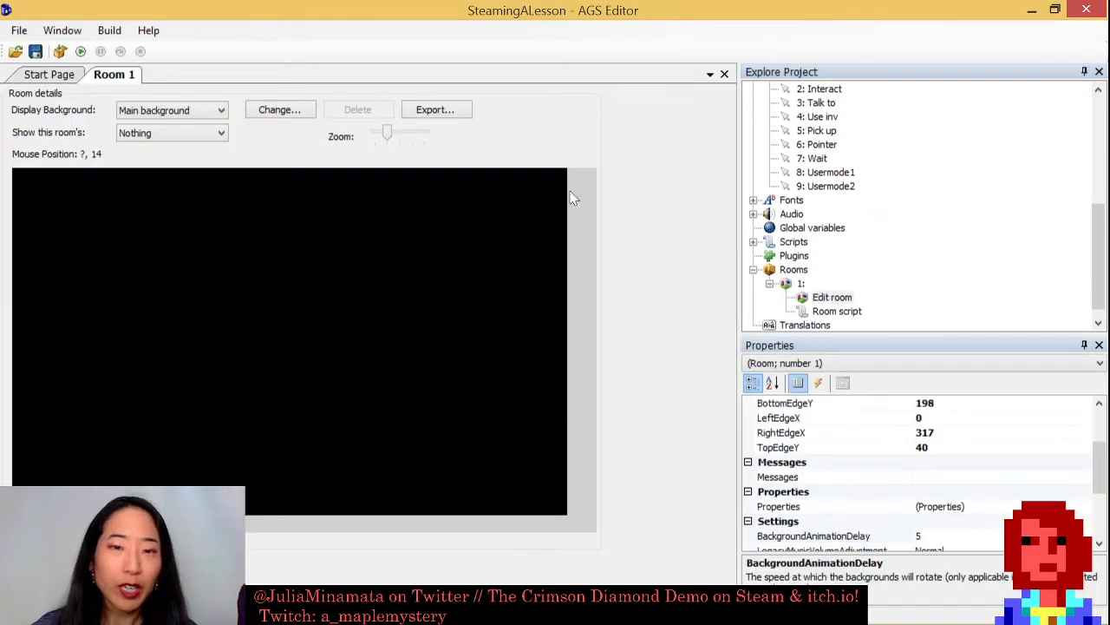
Run the game and try the talk, interact, look and walk modes on the icon bar.
{"action": "left_click", "coordinate": [80, 51]}
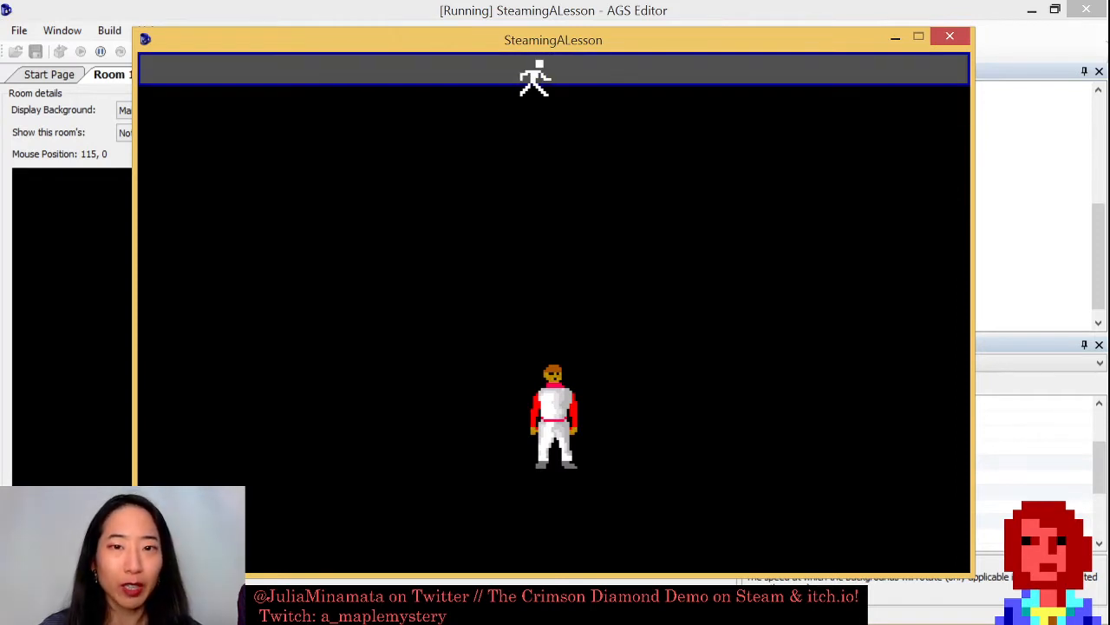
{"action": "mouse_move", "coordinate": [538, 87]}
{"action": "left_click", "coordinate": [430, 82]}
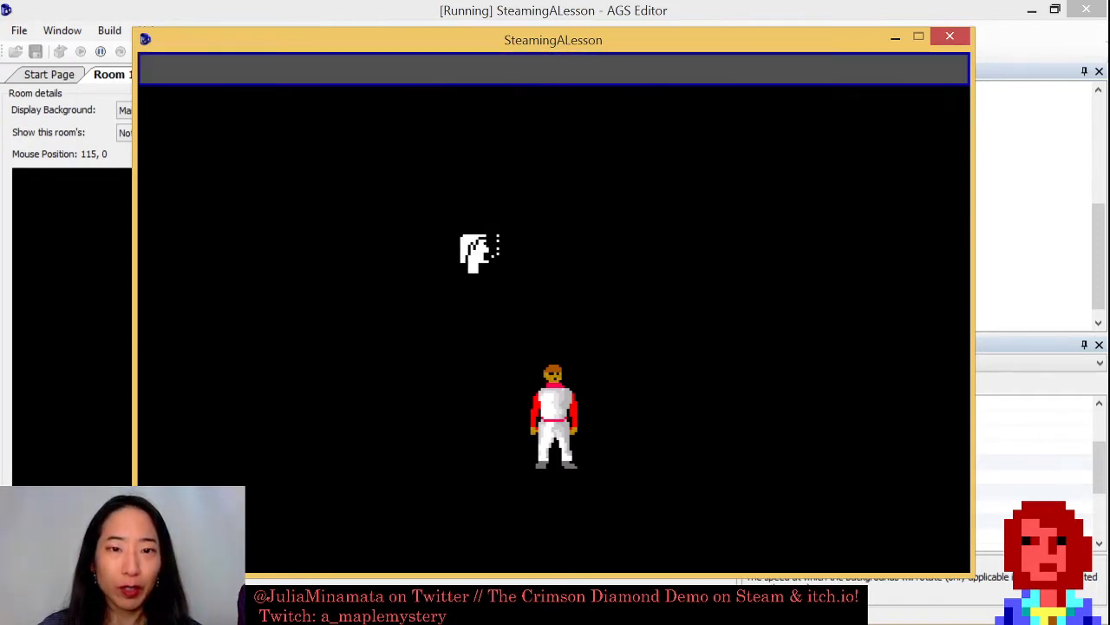
{"action": "mouse_move", "coordinate": [357, 50]}
{"action": "left_click", "coordinate": [352, 82]}
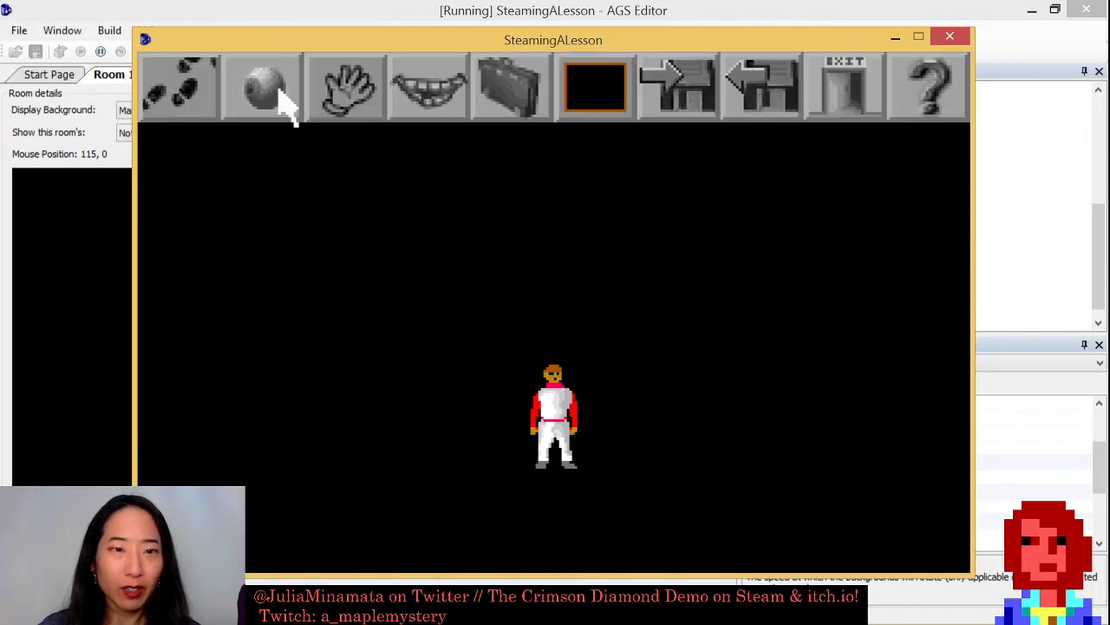
{"action": "left_click", "coordinate": [276, 91]}
{"action": "mouse_move", "coordinate": [281, 71]}
{"action": "left_click", "coordinate": [211, 82]}
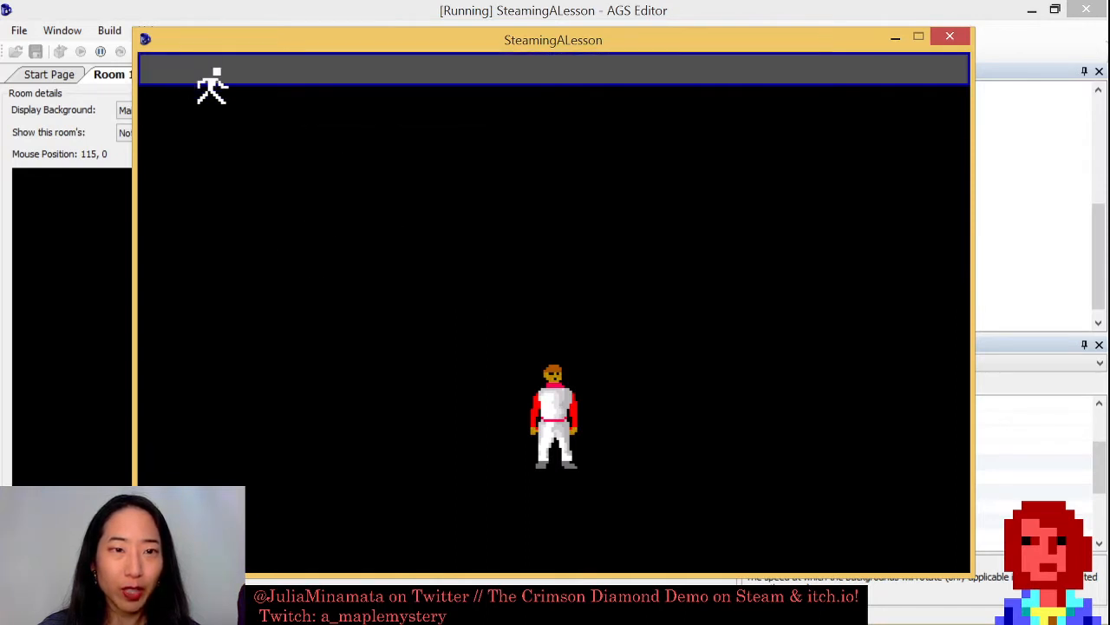
Walk the player character to several spots in the empty room to test its movement in different directions.
{"action": "left_click", "coordinate": [406, 389]}
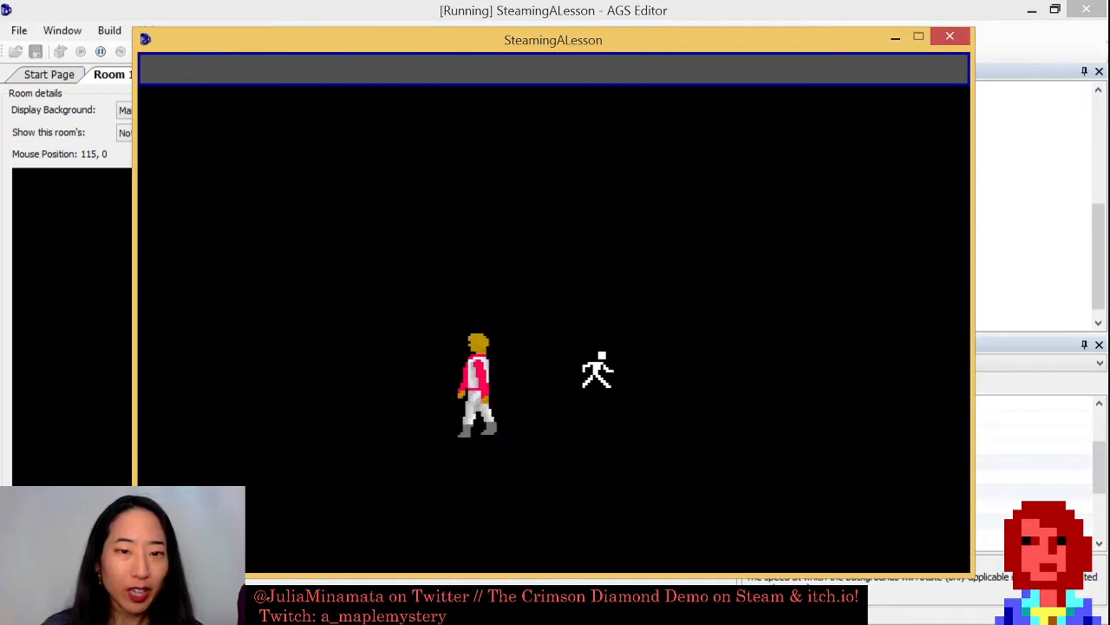
{"action": "left_click", "coordinate": [437, 204]}
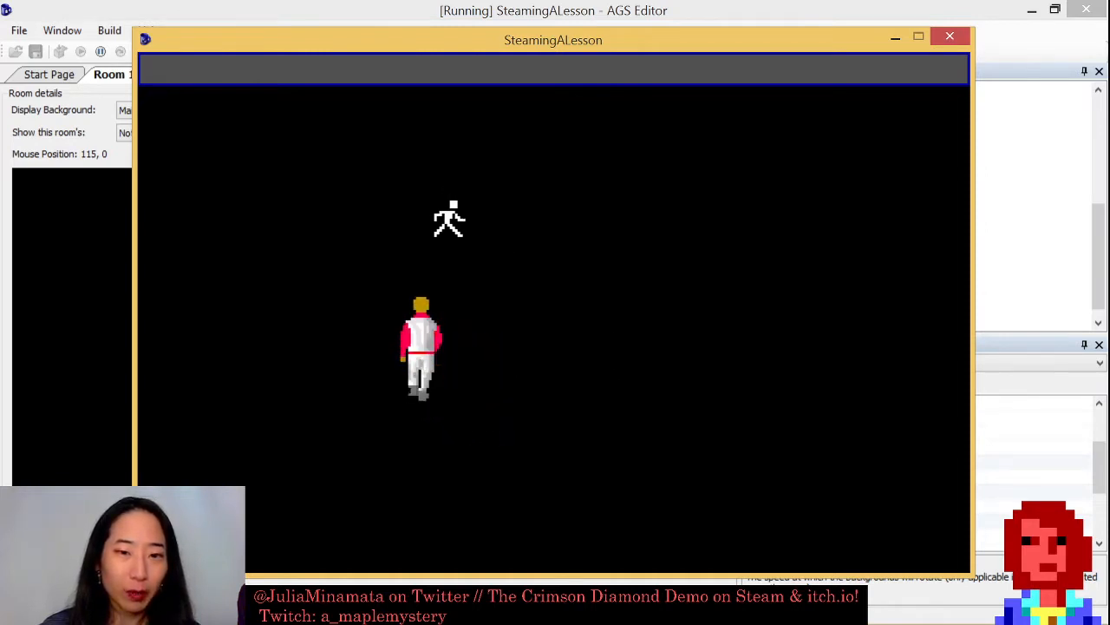
{"action": "left_click", "coordinate": [434, 445]}
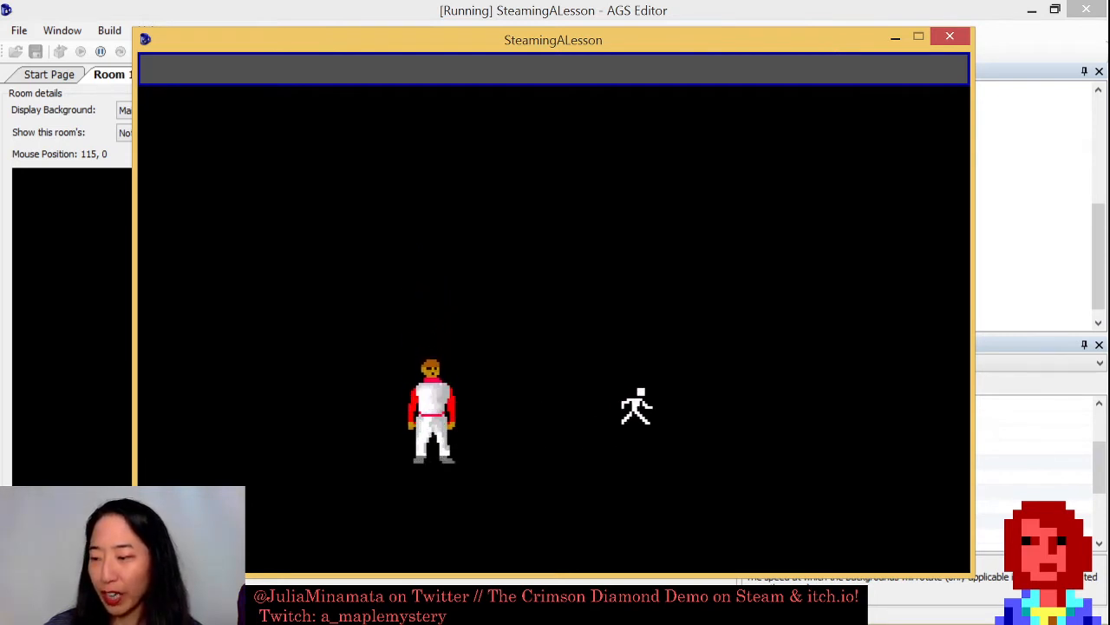
Walk the character to a few more spots in the empty room and quit the test run.
{"action": "left_click", "coordinate": [636, 404]}
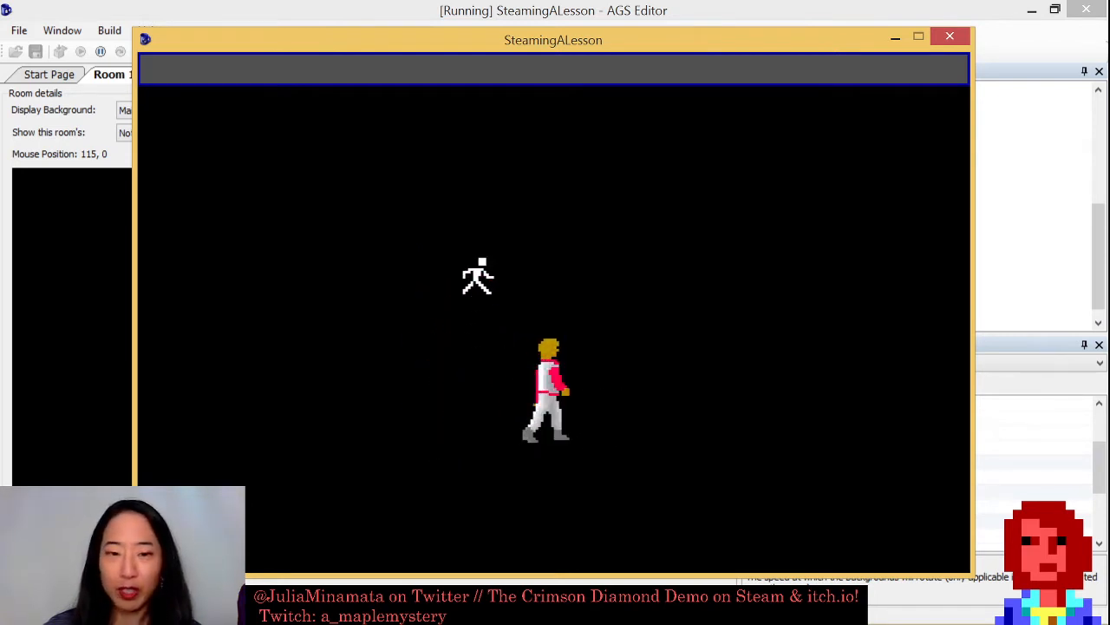
{"action": "left_click", "coordinate": [540, 257]}
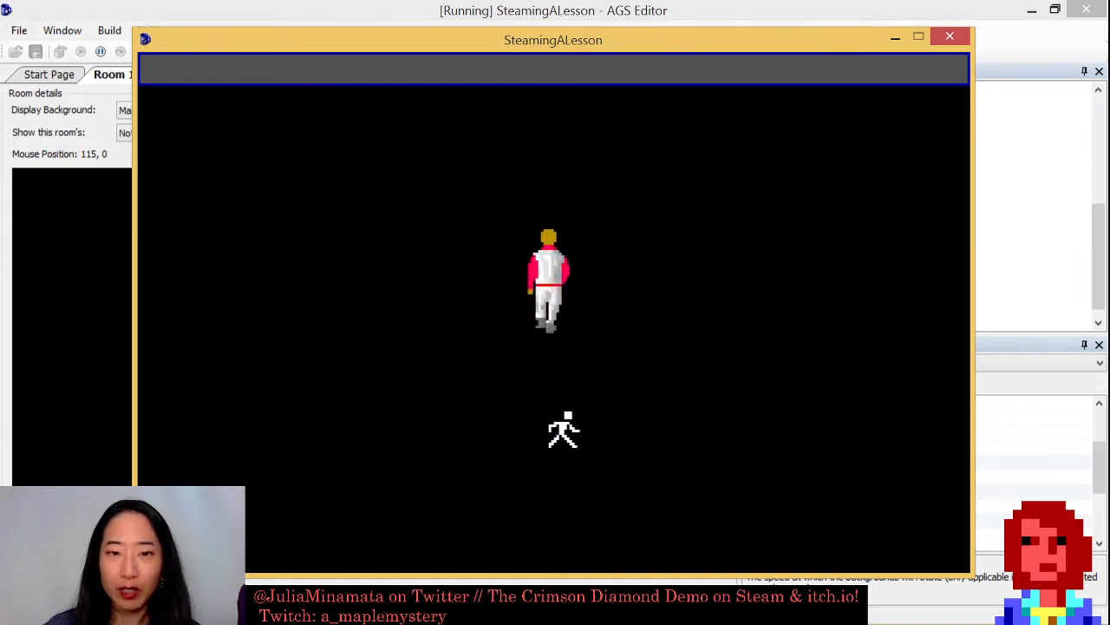
{"action": "left_click", "coordinate": [563, 430]}
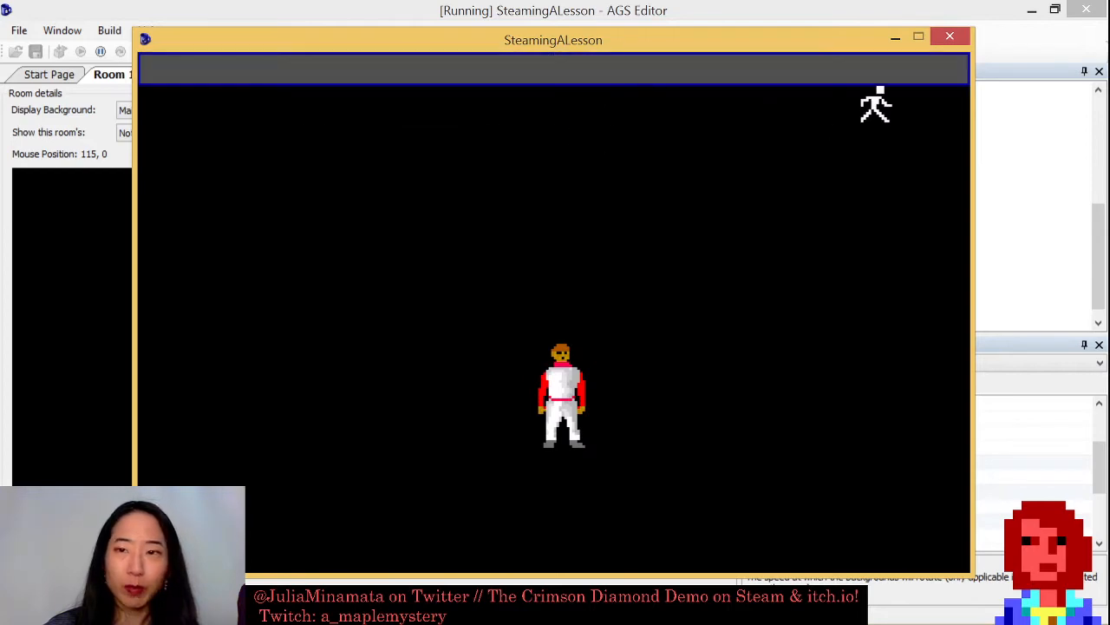
{"action": "mouse_move", "coordinate": [954, 74]}
{"action": "left_click", "coordinate": [951, 39]}
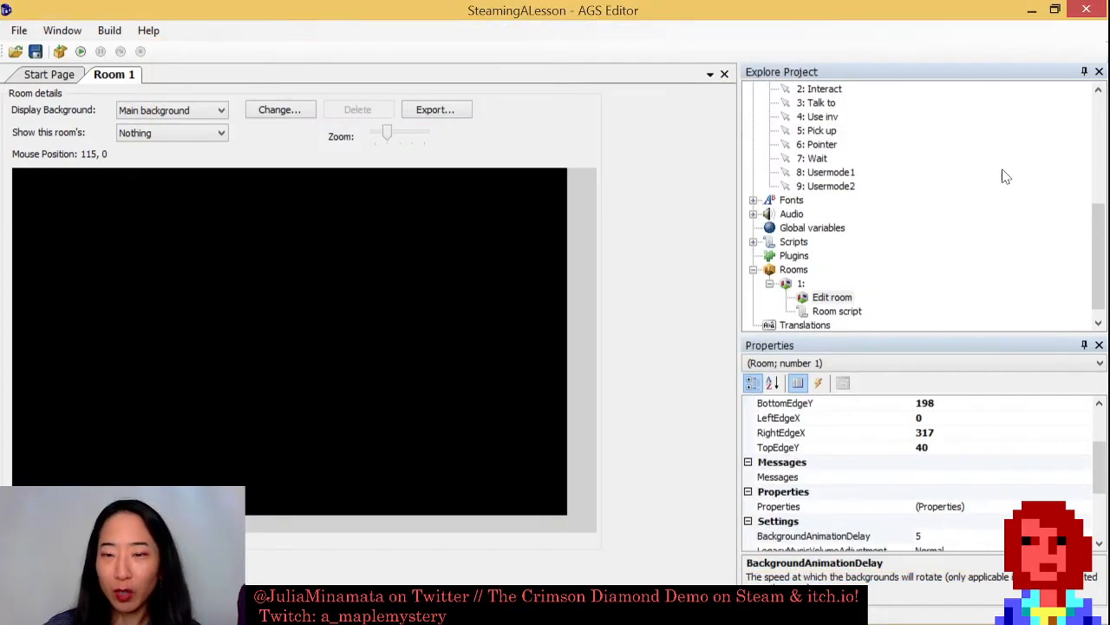
Replace room 1's main background with the oppositebedroom_fixed image from the Streaming Stuff > AGS Sample Game folder on the desktop.
{"action": "left_click_drag", "start_coordinate": [1091, 261], "coordinate": [1091, 268]}
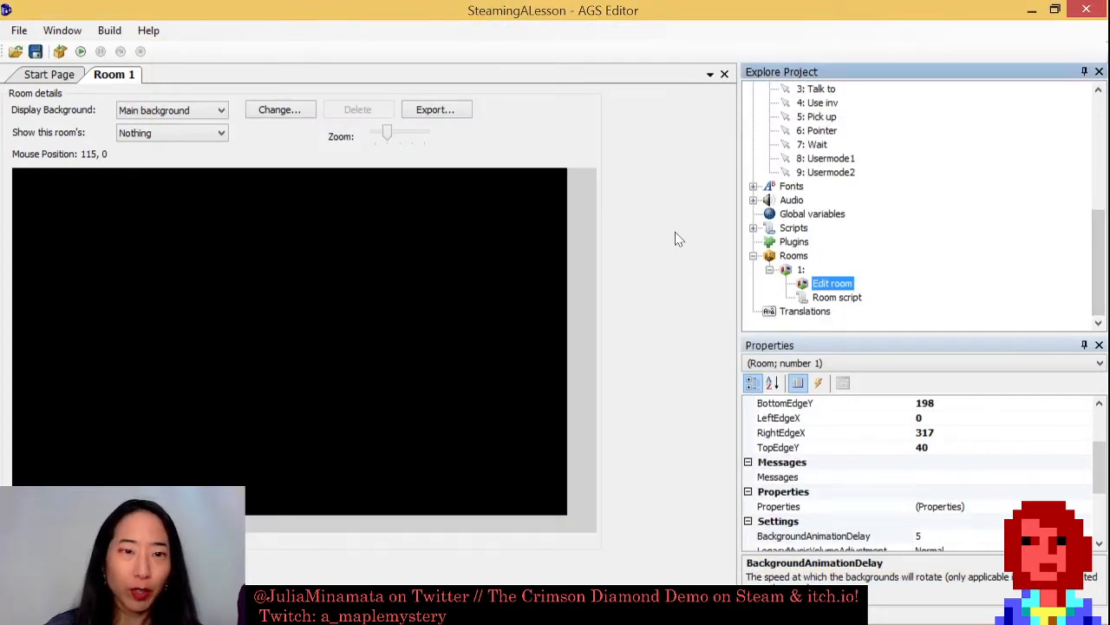
{"action": "left_click", "coordinate": [277, 109]}
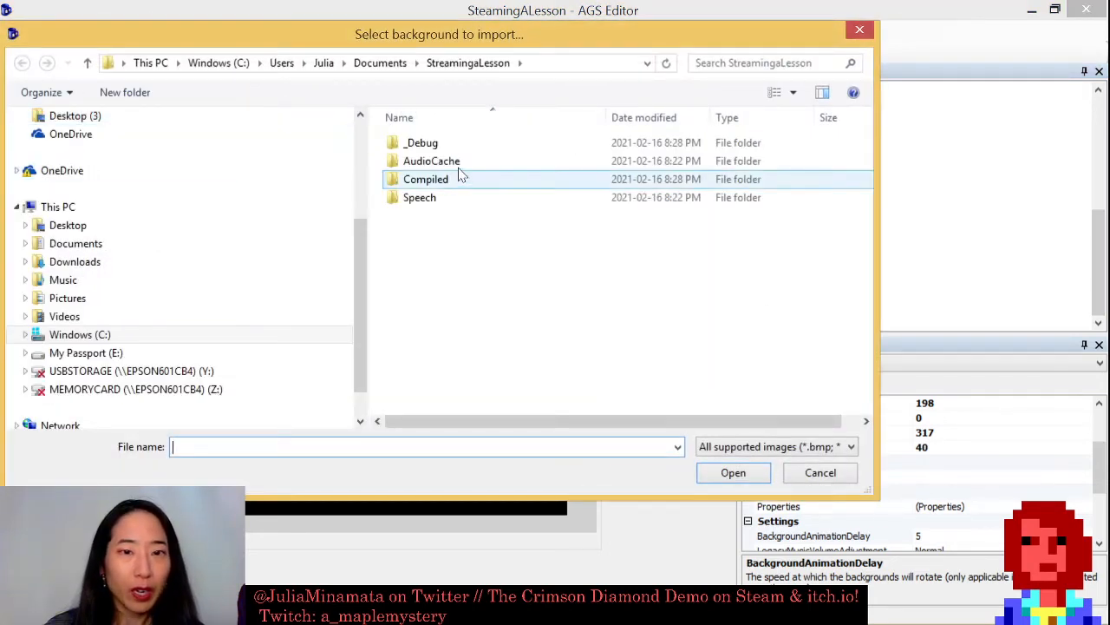
{"action": "left_click", "coordinate": [194, 122]}
{"action": "double_click", "coordinate": [464, 305]}
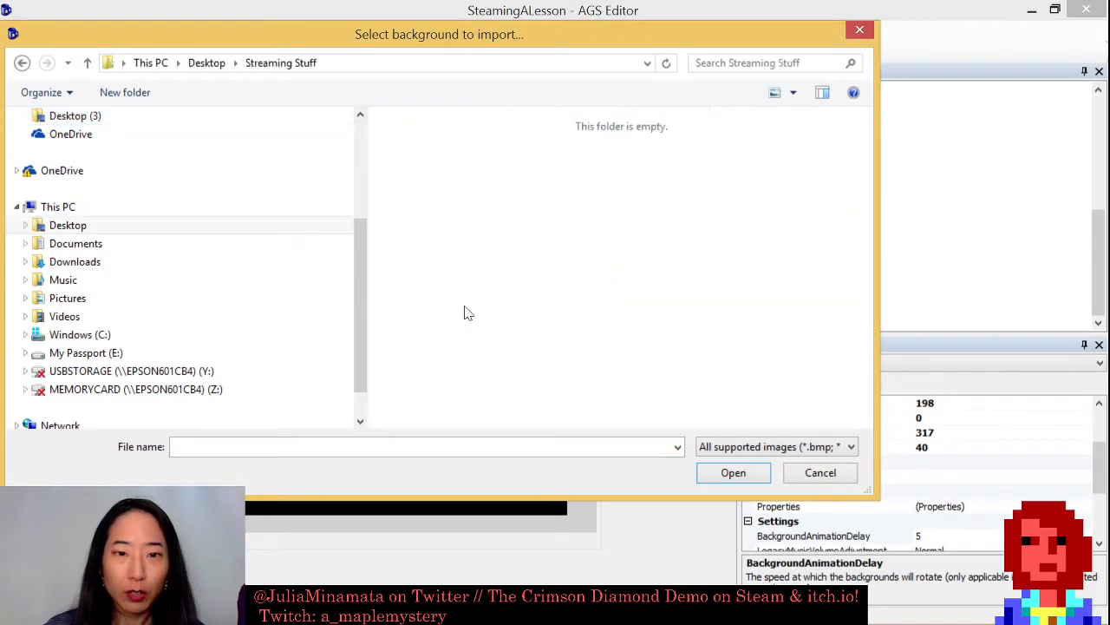
{"action": "double_click", "coordinate": [418, 171]}
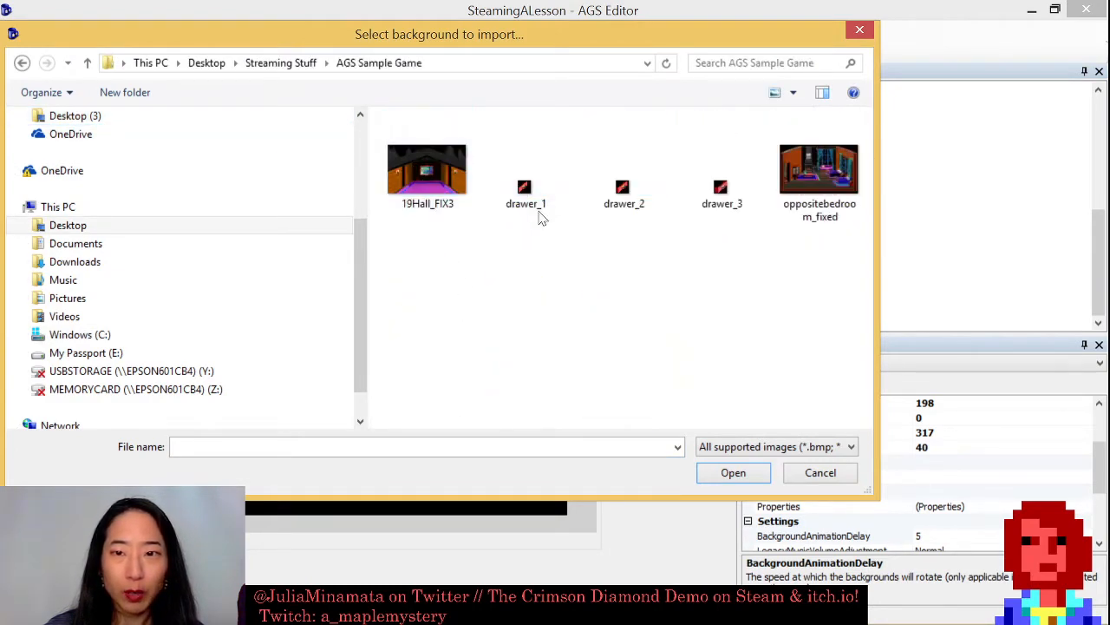
{"action": "double_click", "coordinate": [815, 182]}
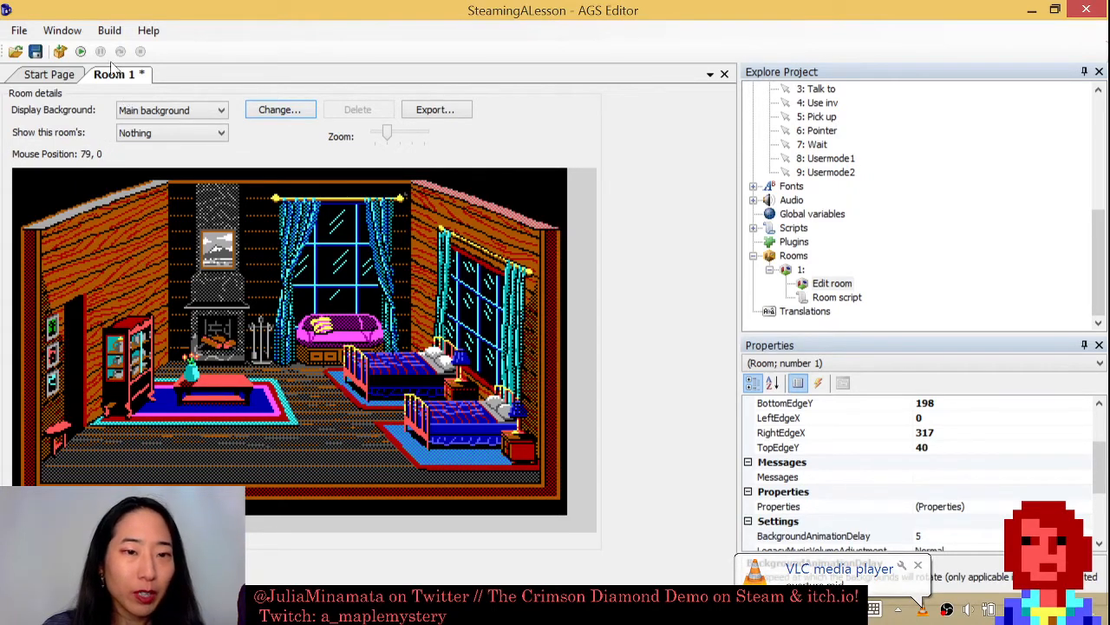
Run the game and walk the character around the bedroom floor, across the rug and over the coffee table.
{"action": "left_click", "coordinate": [81, 52]}
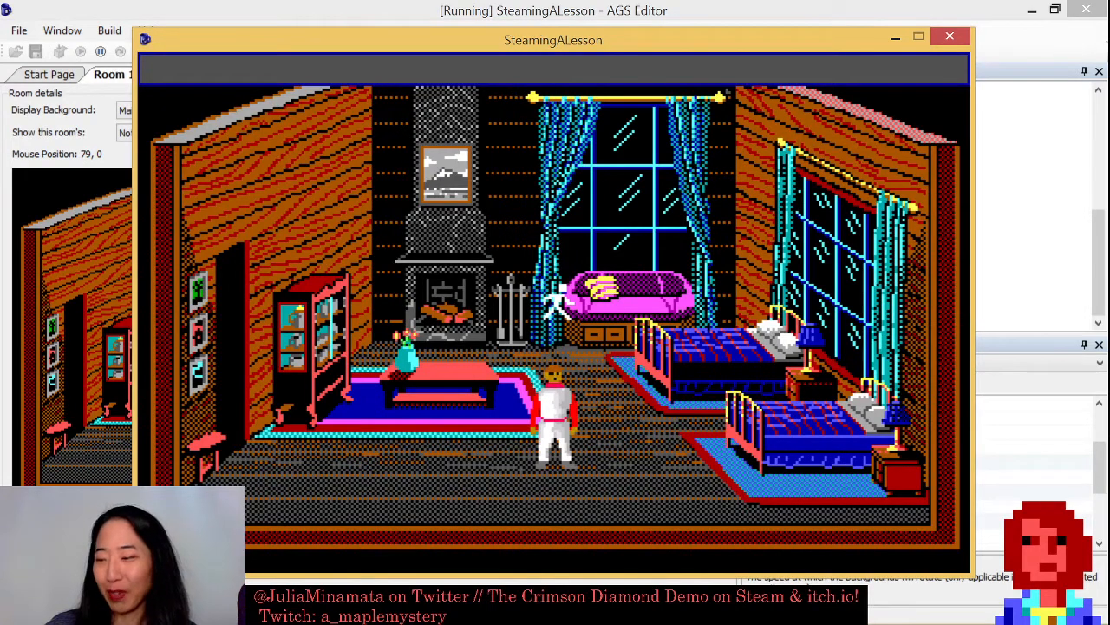
{"action": "left_click", "coordinate": [477, 453]}
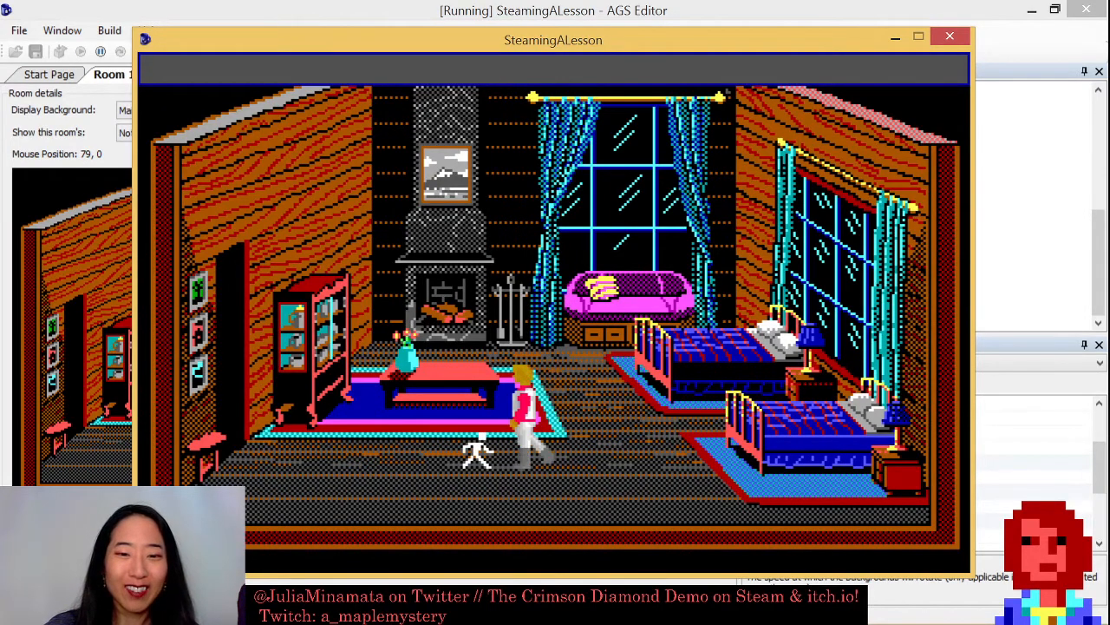
{"action": "left_click", "coordinate": [389, 466]}
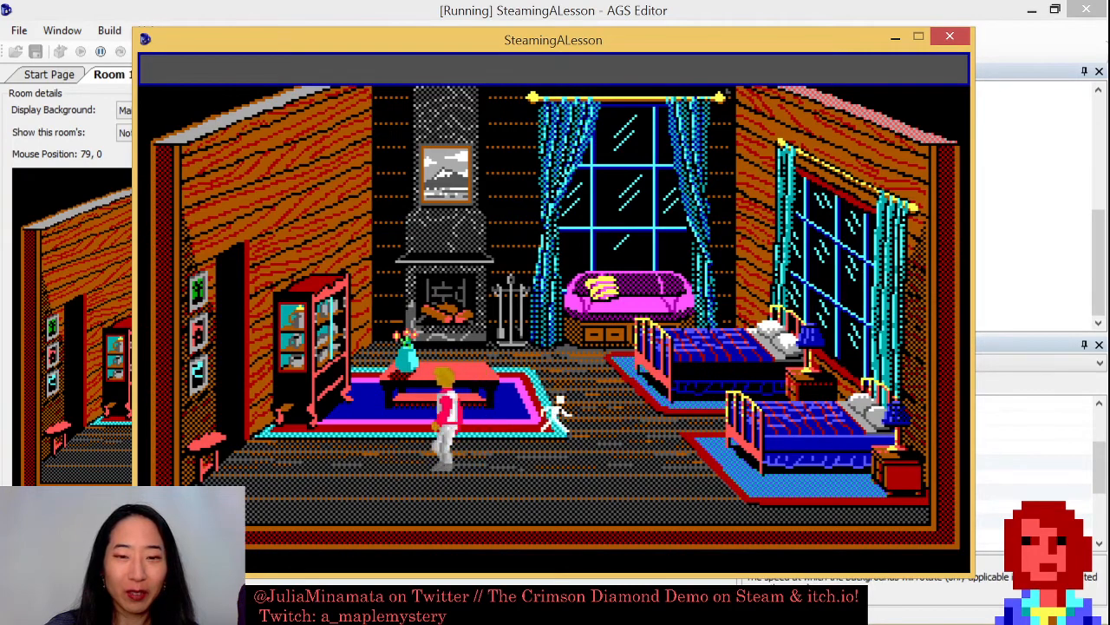
{"action": "left_click", "coordinate": [560, 415]}
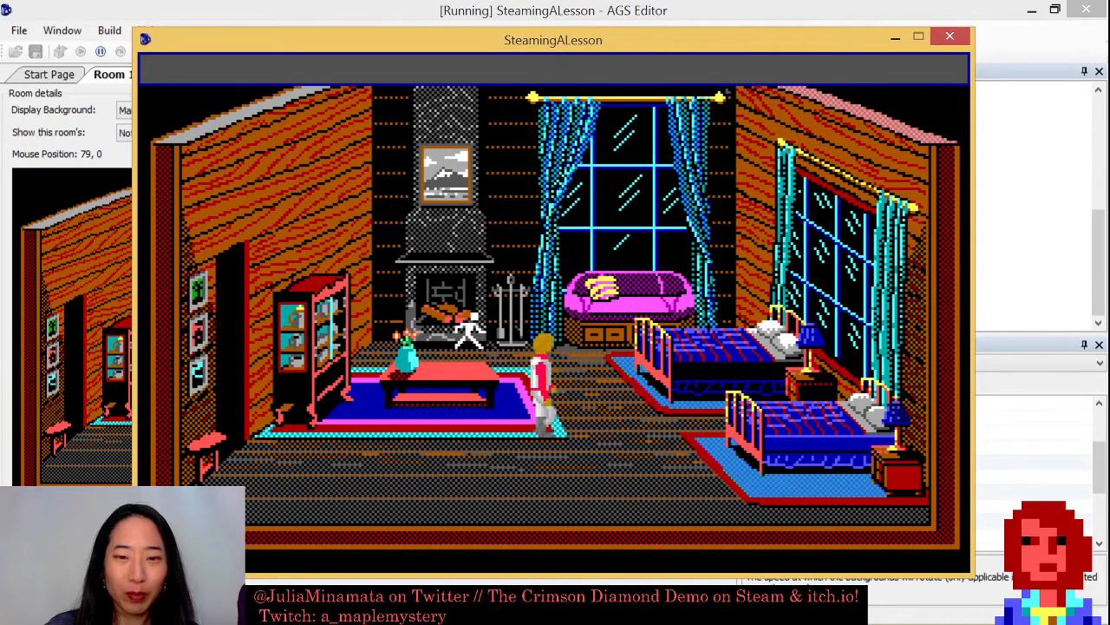
{"action": "left_click", "coordinate": [468, 331]}
{"action": "left_click", "coordinate": [477, 439]}
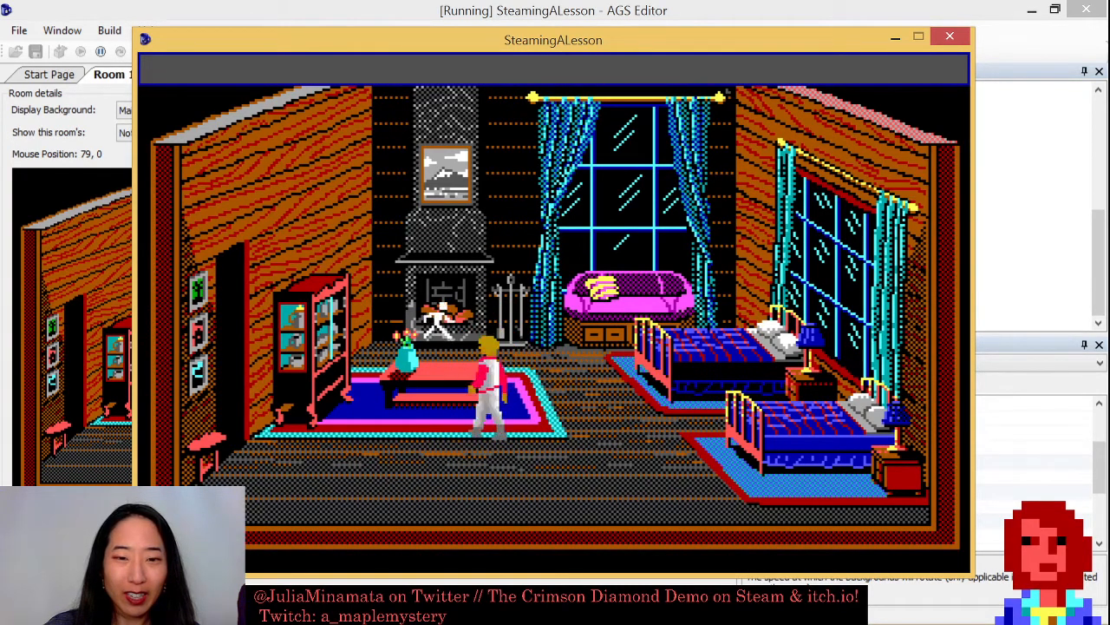
{"action": "left_click", "coordinate": [439, 321]}
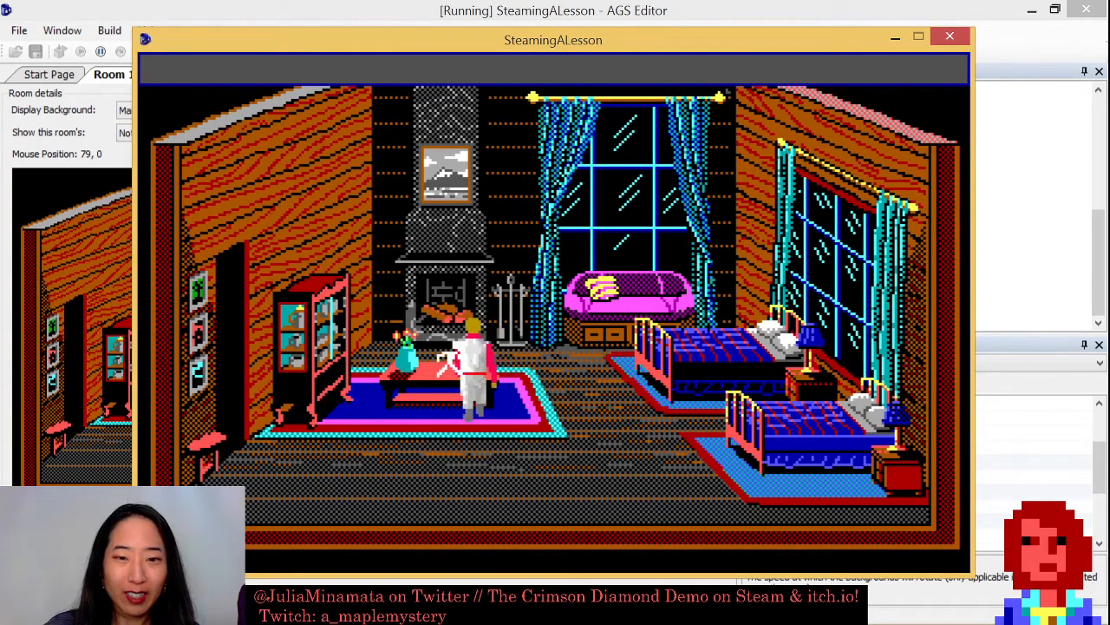
{"action": "left_click", "coordinate": [469, 445]}
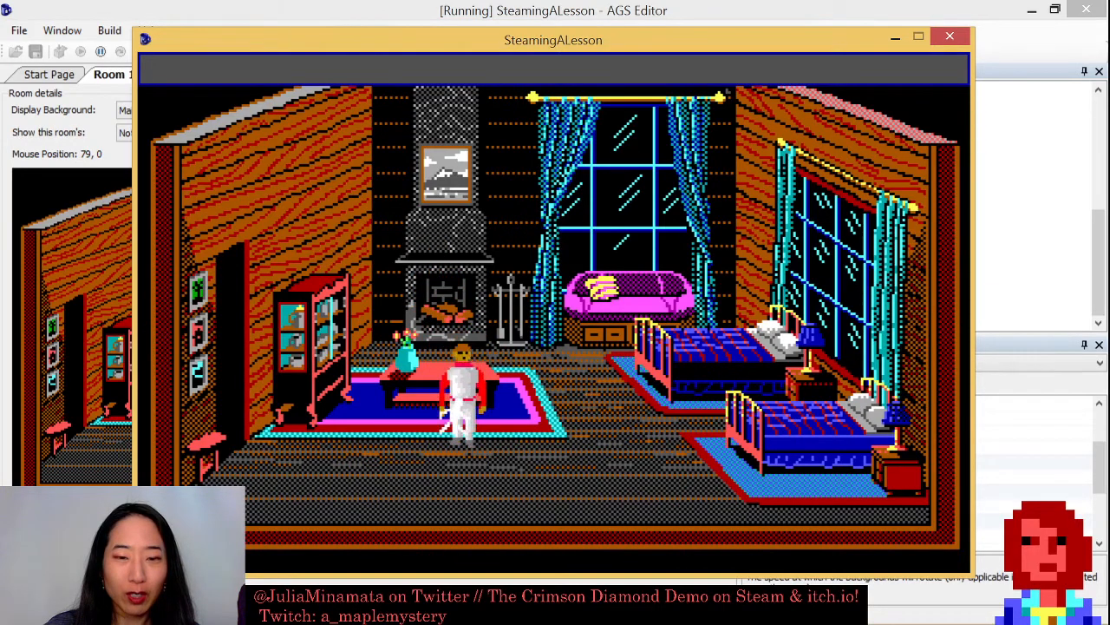
{"action": "left_click", "coordinate": [512, 383]}
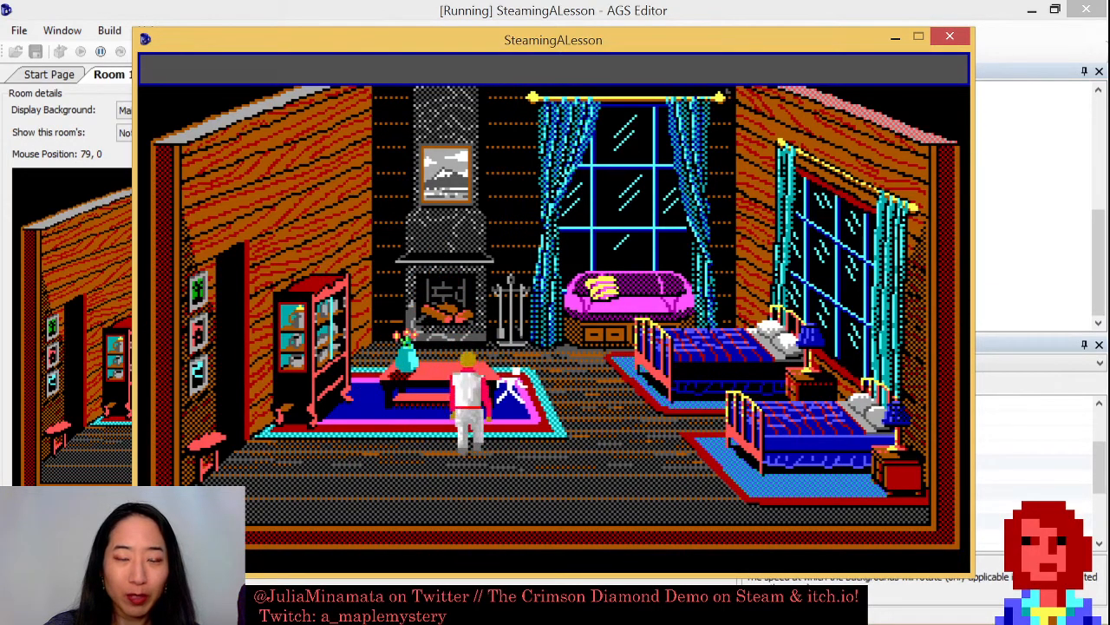
{"action": "left_click", "coordinate": [459, 344]}
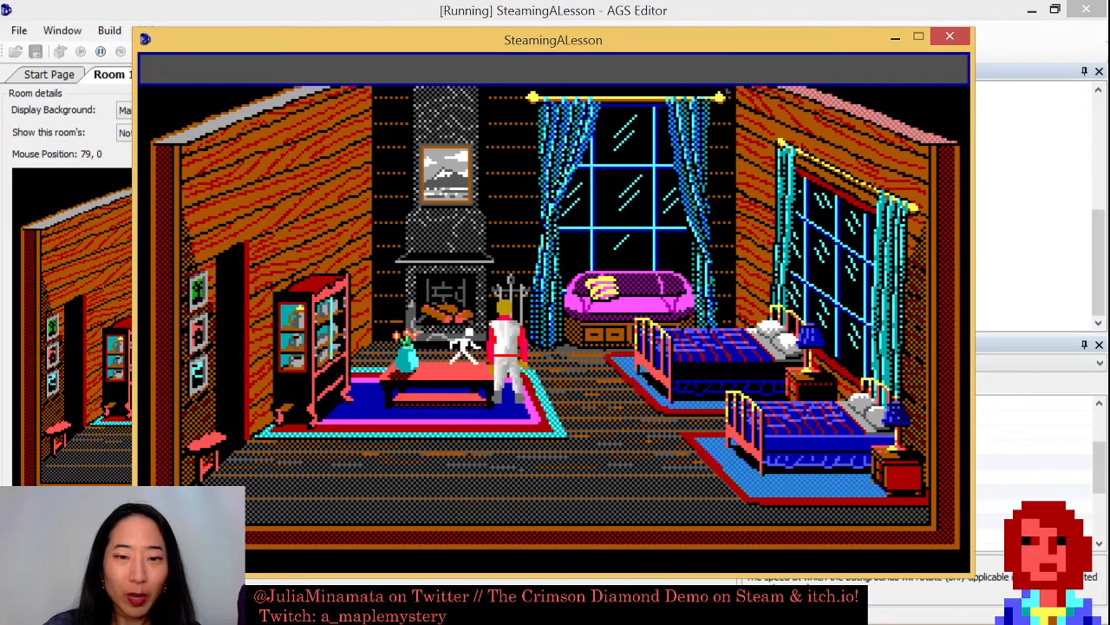
{"action": "left_click", "coordinate": [378, 408]}
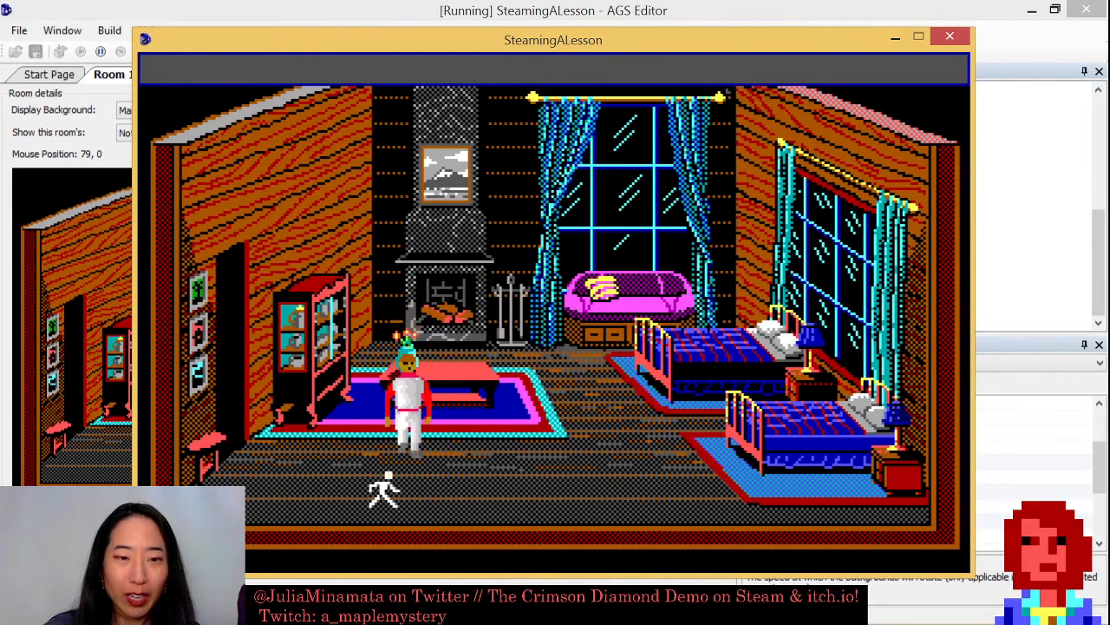
Test walking the character over the walls, fireplace, window and beds, and close the running game.
{"action": "left_click", "coordinate": [146, 372]}
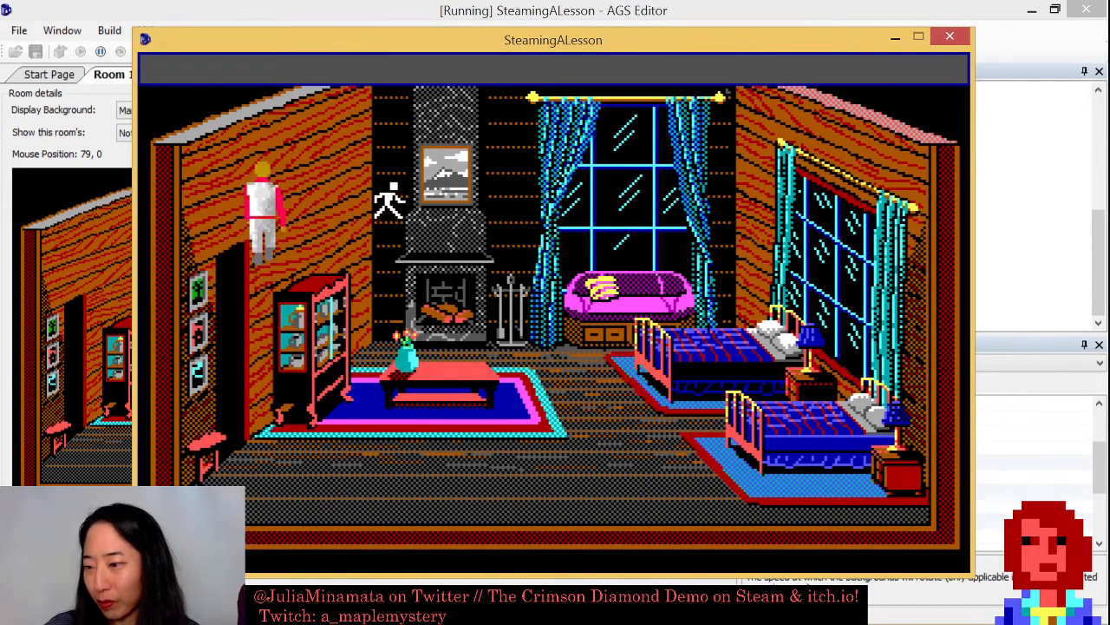
{"action": "left_click", "coordinate": [520, 196]}
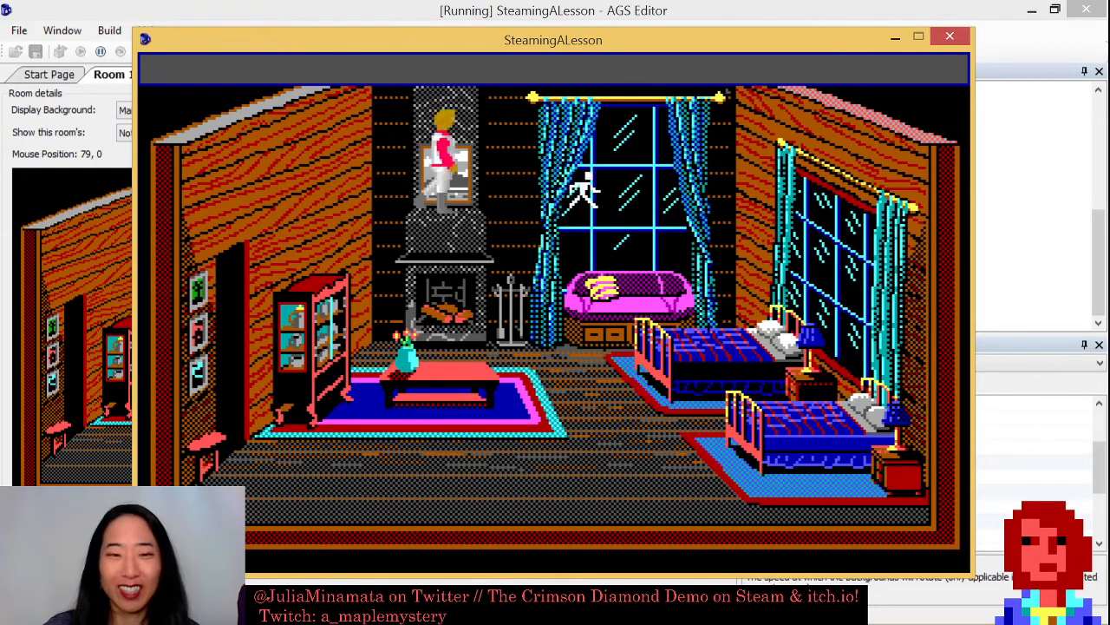
{"action": "left_click", "coordinate": [724, 273]}
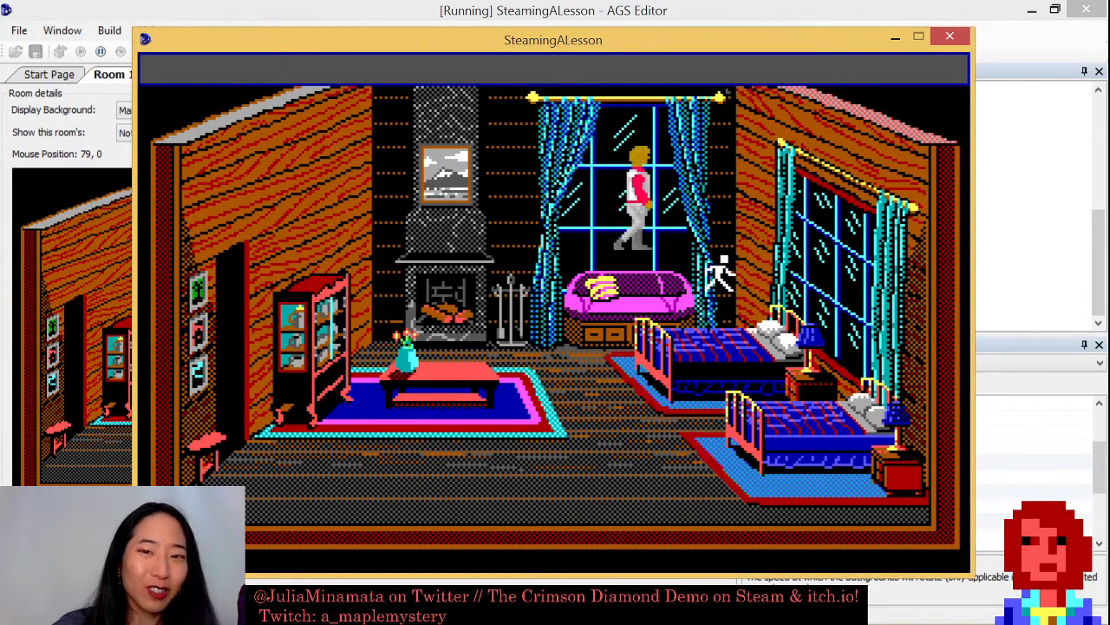
{"action": "left_click", "coordinate": [746, 384]}
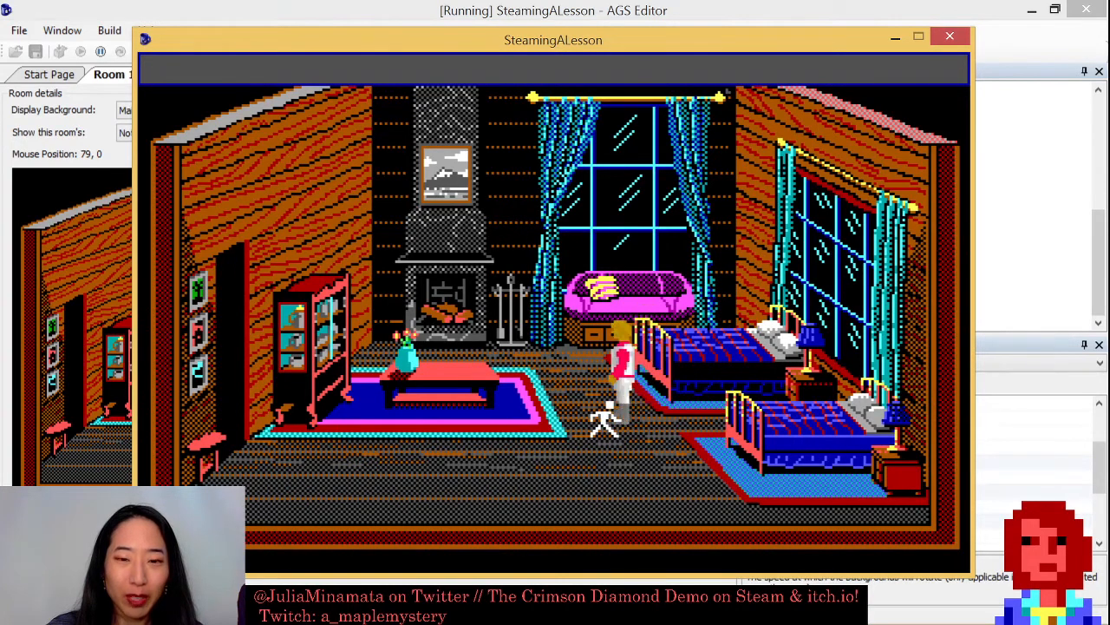
{"action": "left_click", "coordinate": [949, 38]}
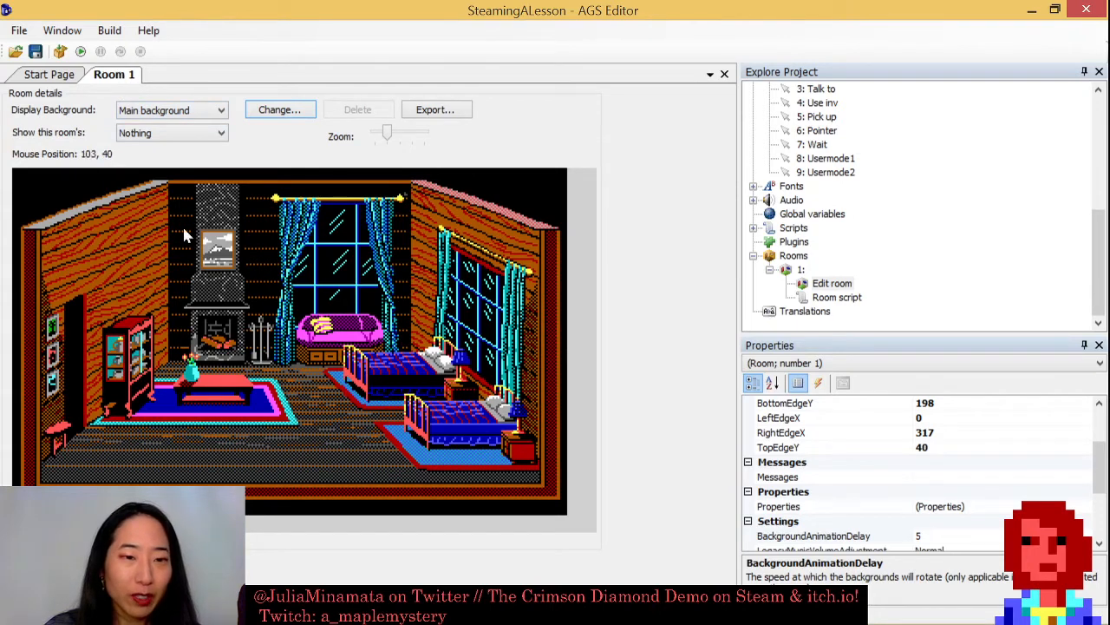
Show room 1's walkable areas and clear the area covering the whole background with the Fill tool.
{"action": "left_click", "coordinate": [152, 134]}
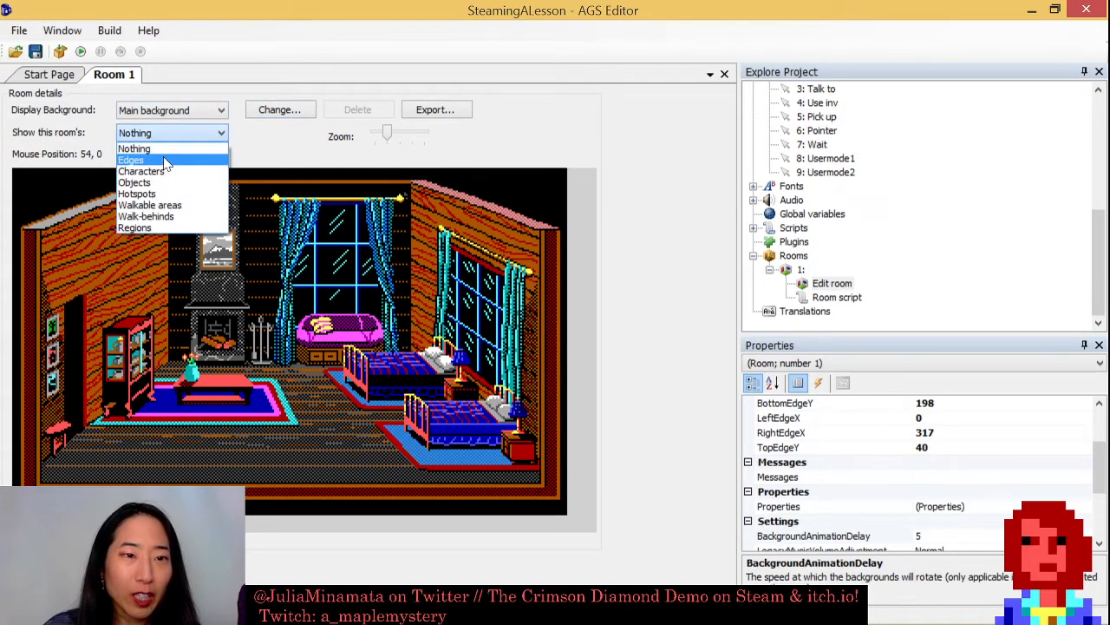
{"action": "left_click", "coordinate": [187, 208]}
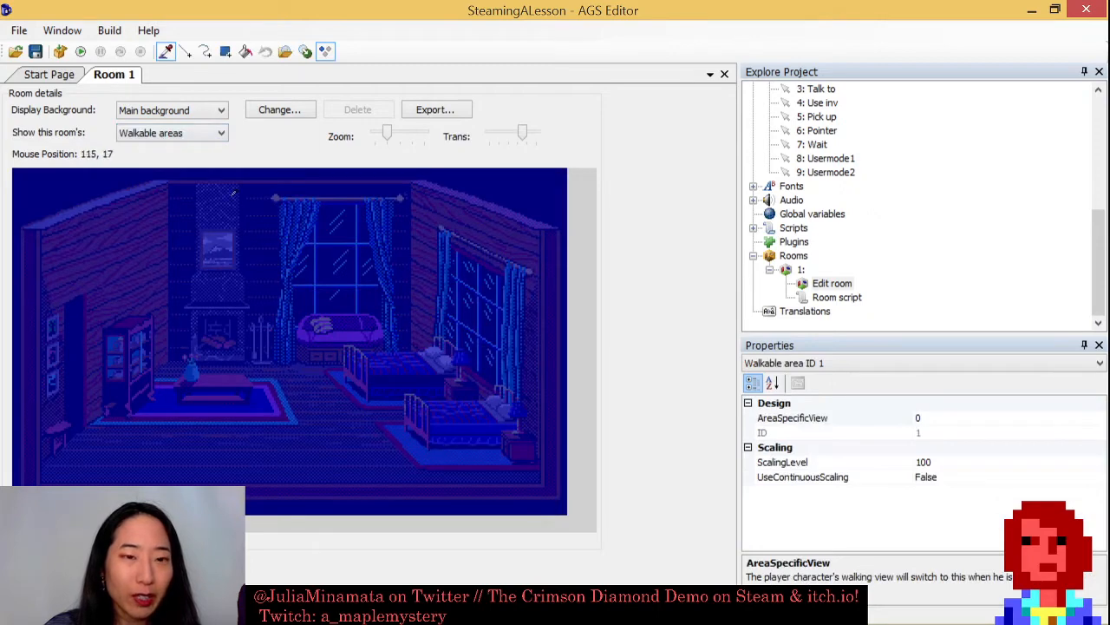
{"action": "left_click", "coordinate": [224, 51]}
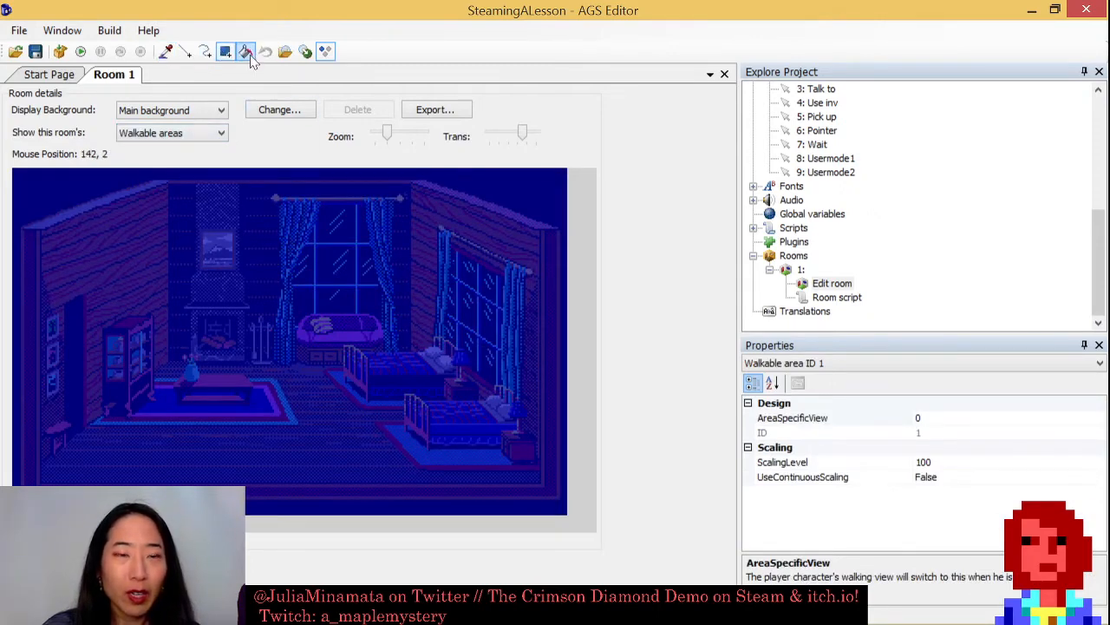
{"action": "left_click", "coordinate": [246, 52]}
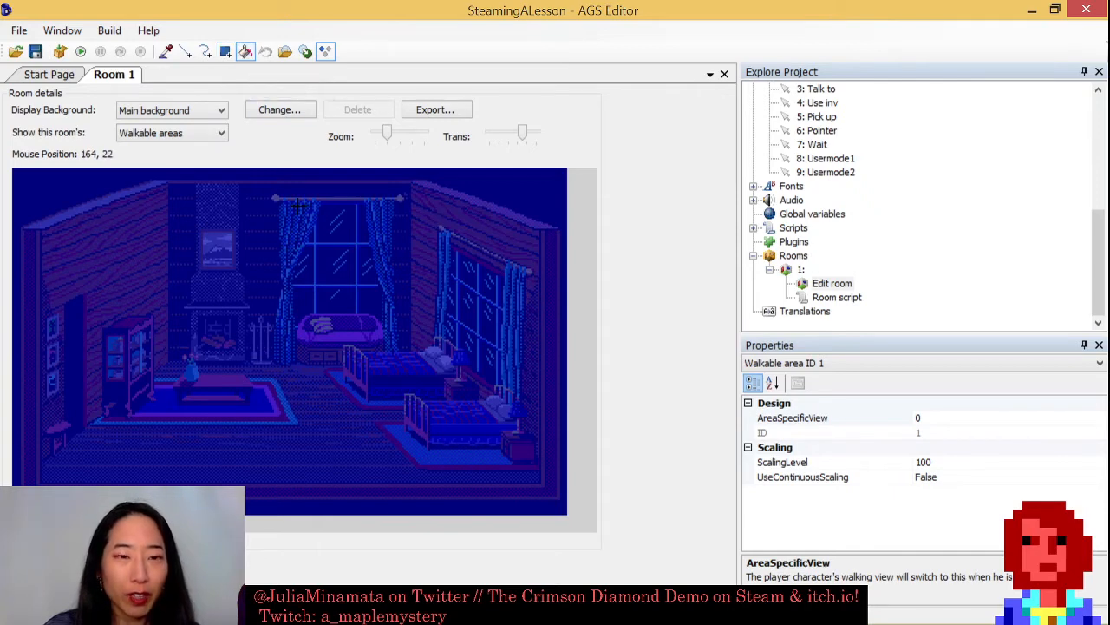
{"action": "left_click", "coordinate": [298, 204]}
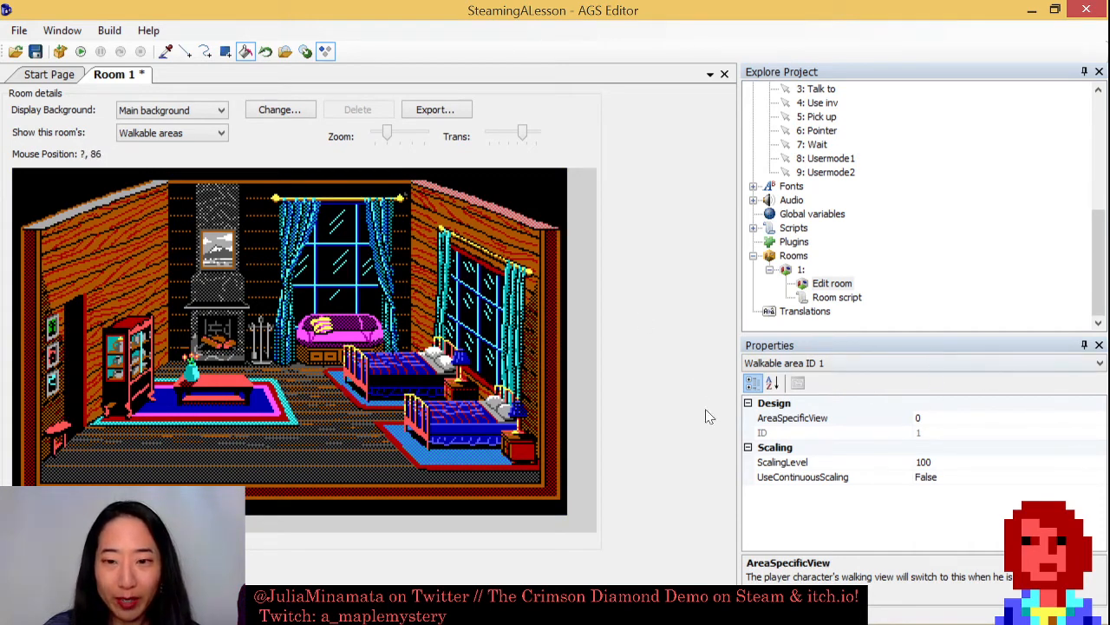
Outline the floor as walkable area ID 1 with the Line tool, along the cabinet, back wall, beds and front edge.
{"action": "left_click", "coordinate": [930, 363]}
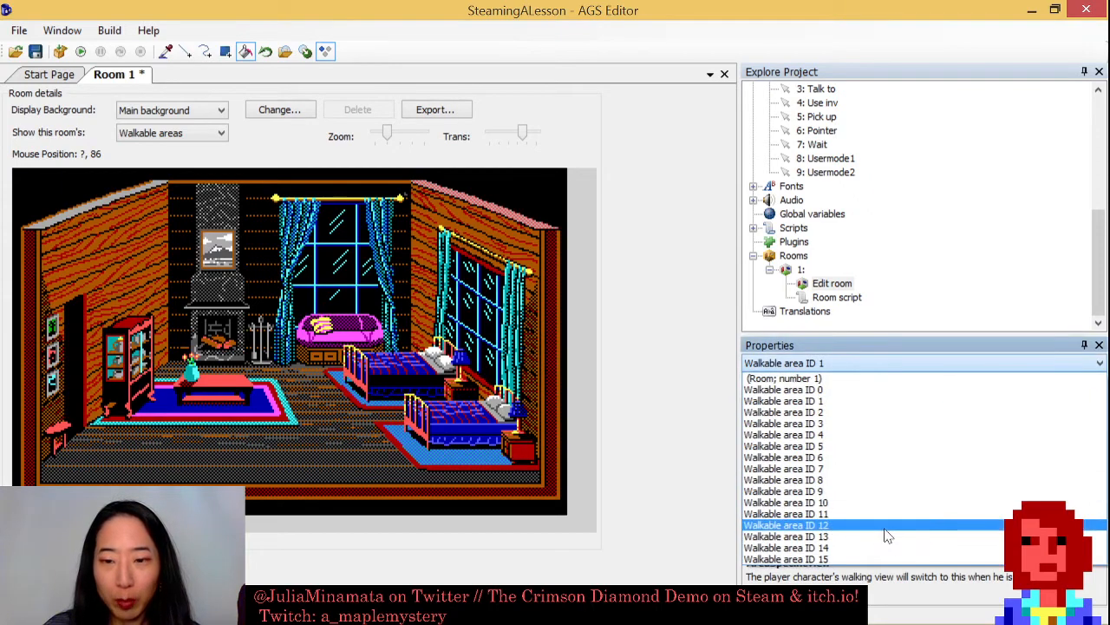
{"action": "left_click", "coordinate": [831, 402]}
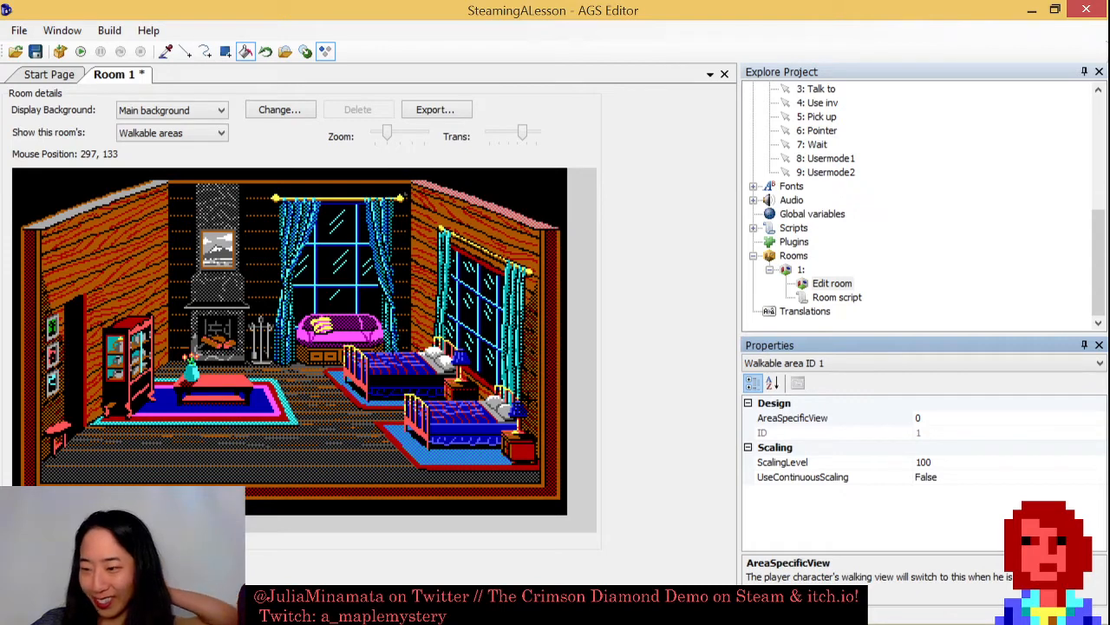
{"action": "left_click", "coordinate": [184, 53]}
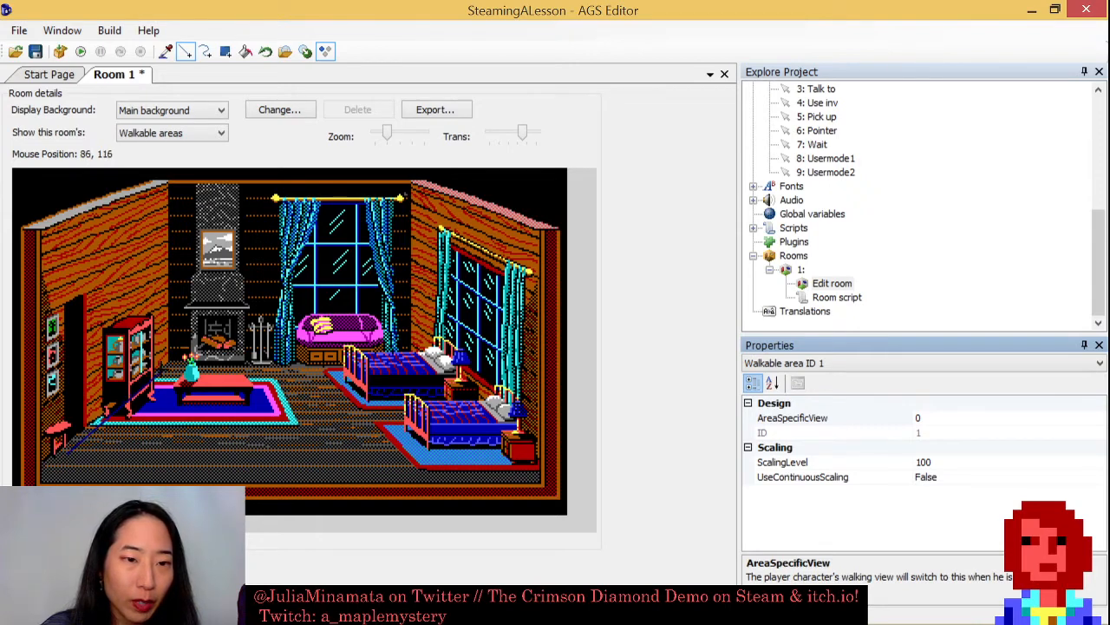
{"action": "left_click_drag", "start_coordinate": [170, 362], "coordinate": [163, 362]}
{"action": "left_click_drag", "start_coordinate": [163, 363], "coordinate": [386, 449]}
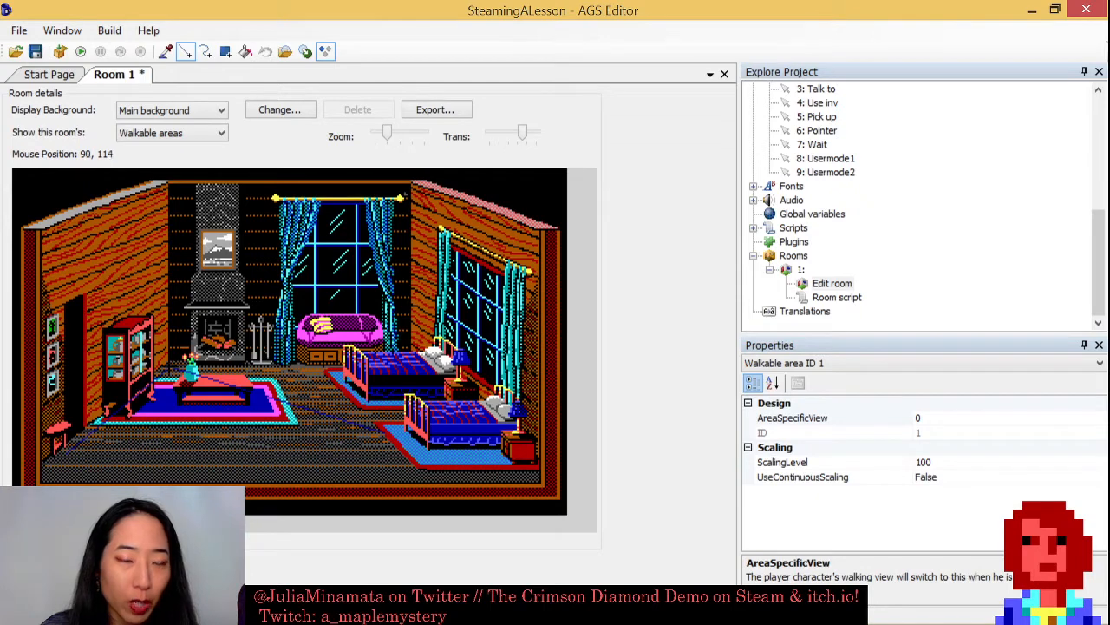
{"action": "mouse_move", "coordinate": [297, 364]}
{"action": "left_mouse_down"}
{"action": "mouse_move", "coordinate": [326, 365]}
{"action": "mouse_move", "coordinate": [364, 398]}
{"action": "mouse_move", "coordinate": [433, 395]}
{"action": "left_mouse_up"}
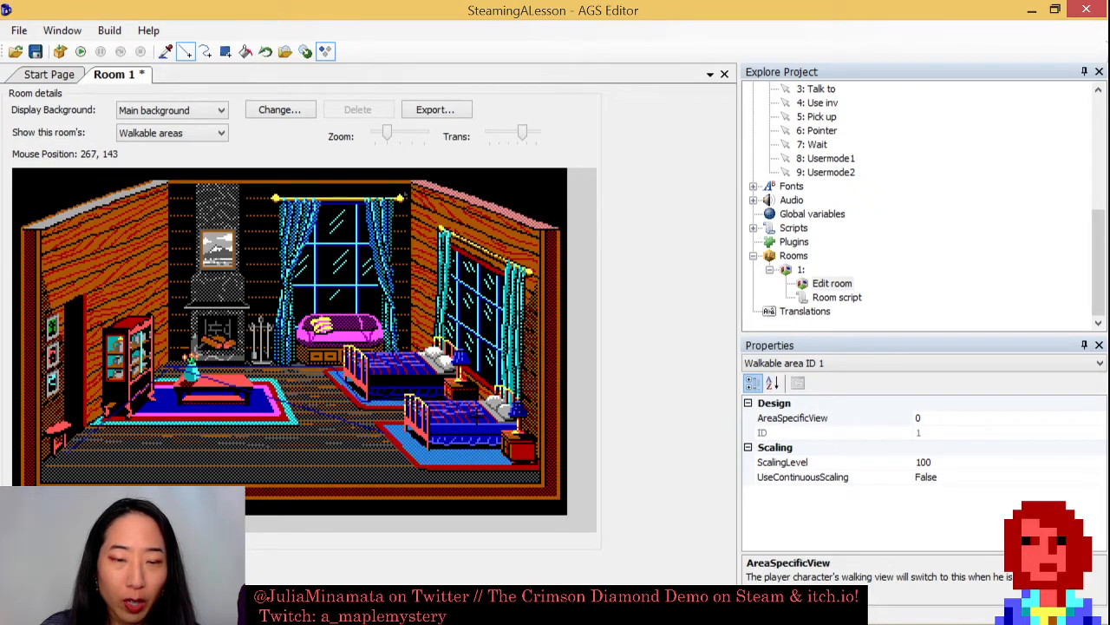
{"action": "left_click_drag", "start_coordinate": [476, 416], "coordinate": [501, 453]}
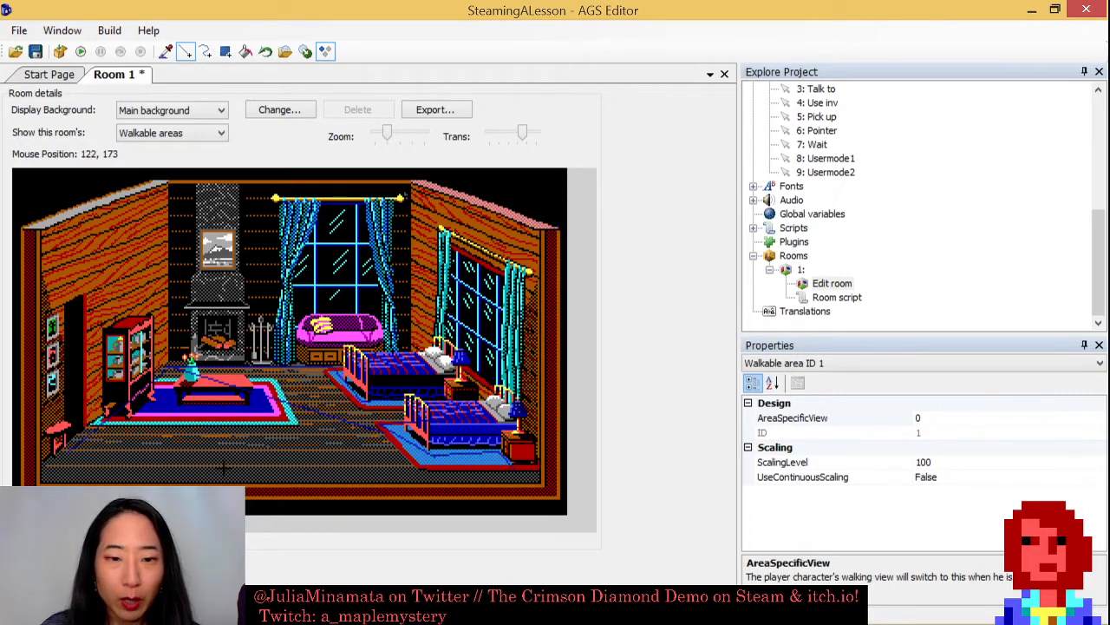
{"action": "left_click_drag", "start_coordinate": [519, 472], "coordinate": [59, 458]}
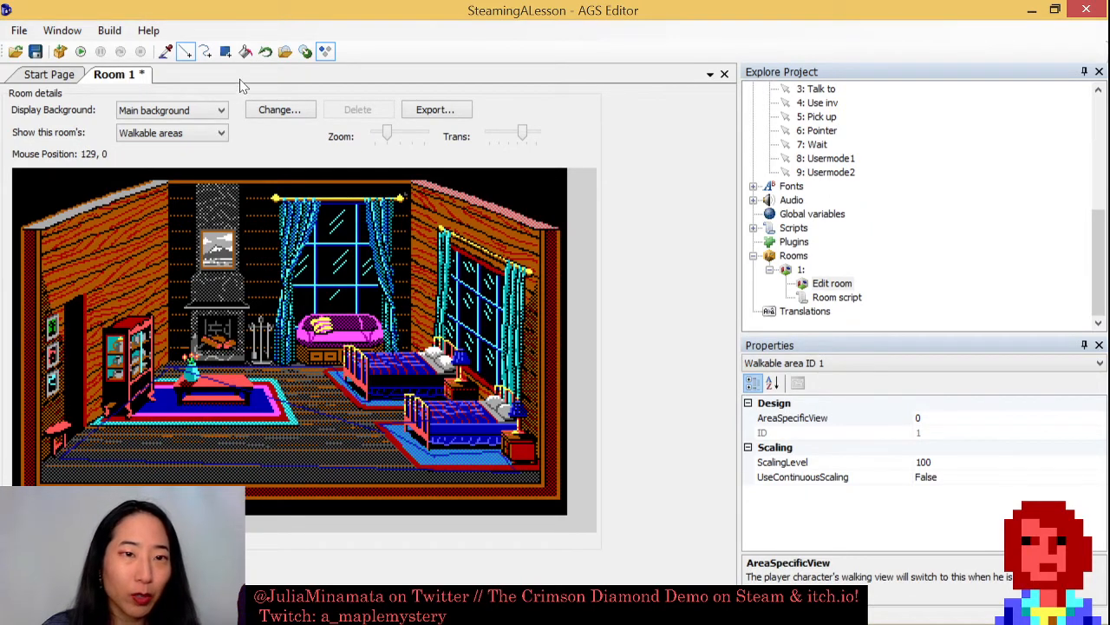
Try to fill the outlined floor with walkable area ID 1 and undo the fill.
{"action": "left_click", "coordinate": [246, 51]}
{"action": "left_click", "coordinate": [277, 427]}
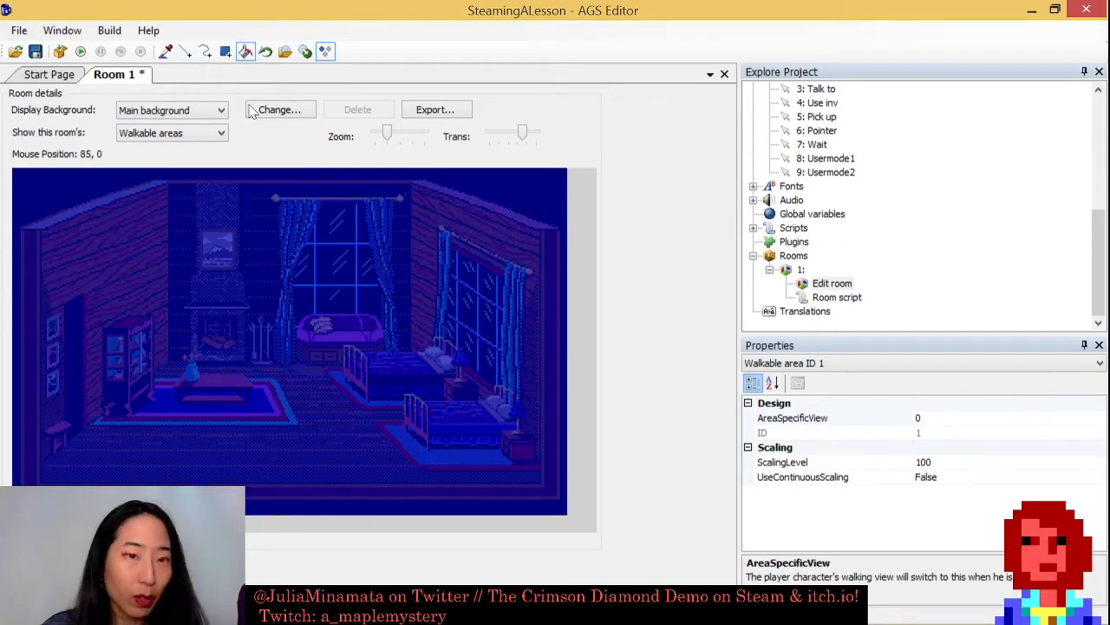
{"action": "key", "text": "ctrl+z"}
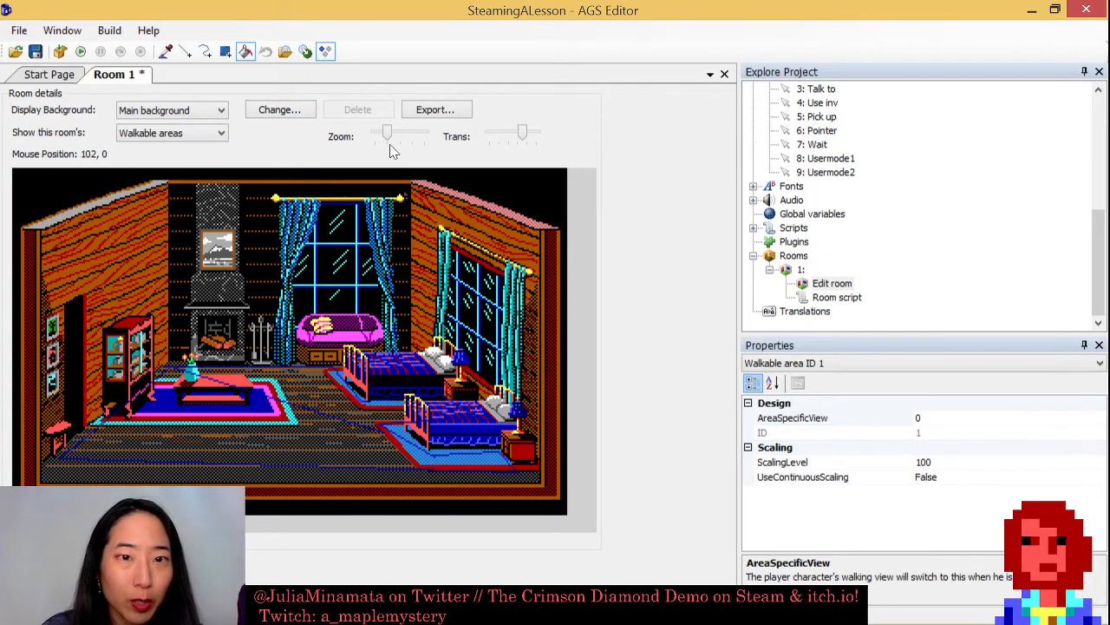
Add a short line to the walkable outline at the back corner of the front bed's blue rug.
{"action": "left_click_drag", "start_coordinate": [404, 133], "coordinate": [541, 145]}
{"action": "left_click_drag", "start_coordinate": [713, 255], "coordinate": [676, 466]}
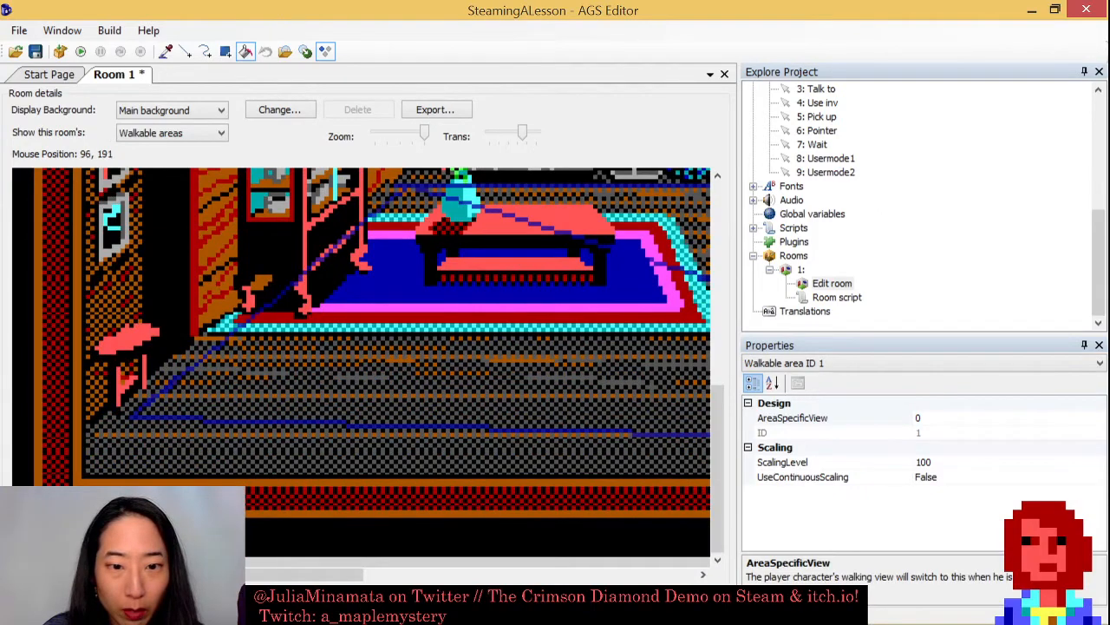
{"action": "left_click_drag", "start_coordinate": [368, 572], "coordinate": [608, 563]}
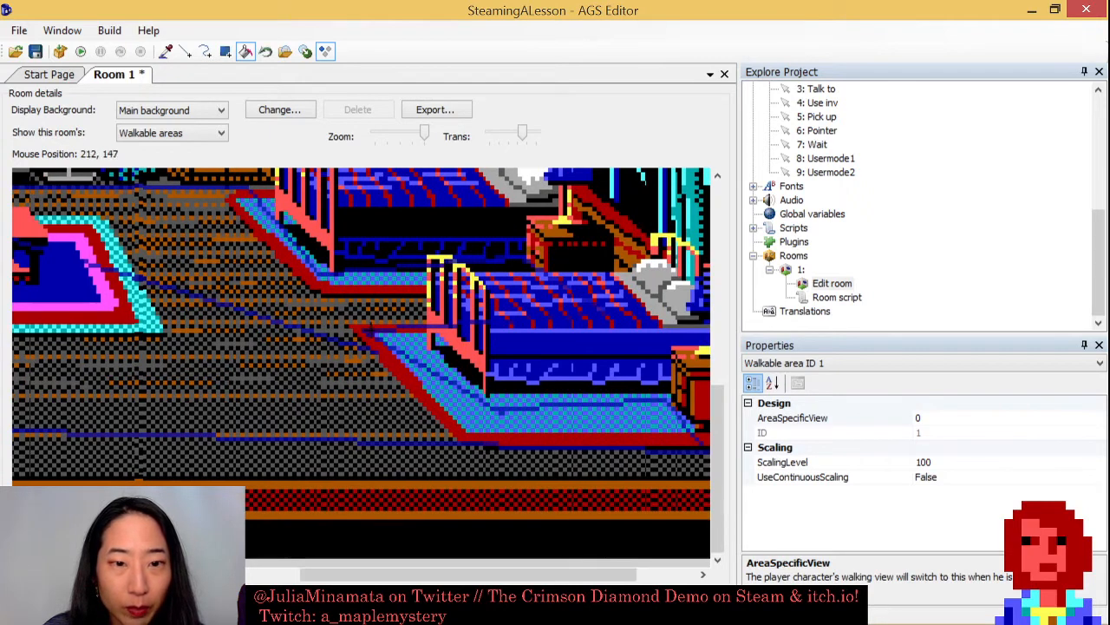
{"action": "left_click", "coordinate": [185, 51]}
{"action": "left_click_drag", "start_coordinate": [310, 329], "coordinate": [383, 334]}
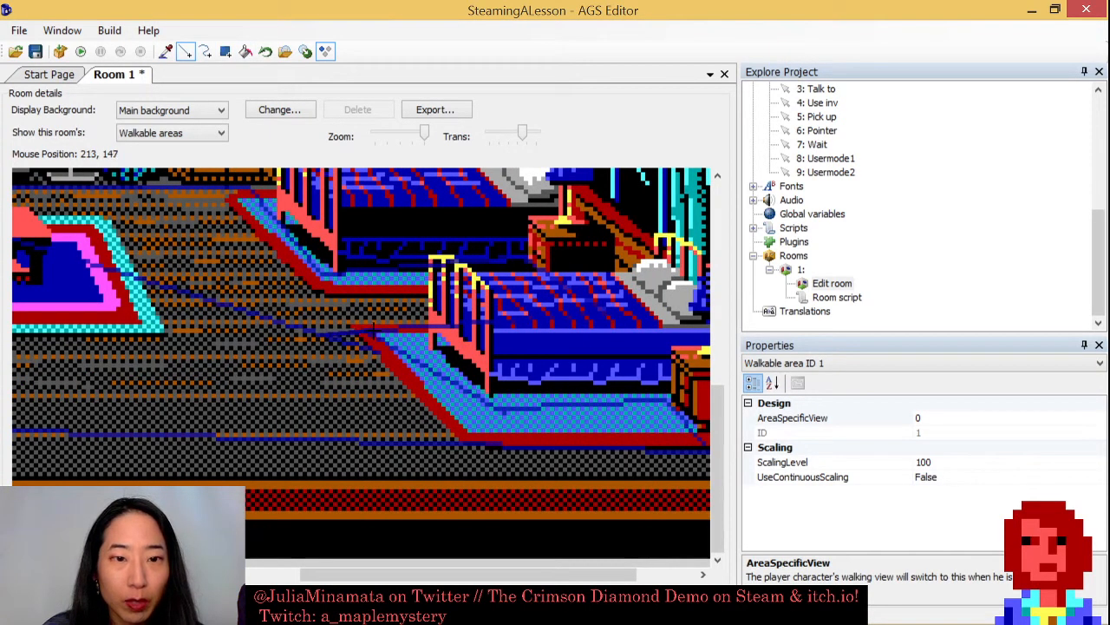
Try to fill the floor in front of the front bed's rug as walkable, and undo the fill.
{"action": "left_click", "coordinate": [245, 51]}
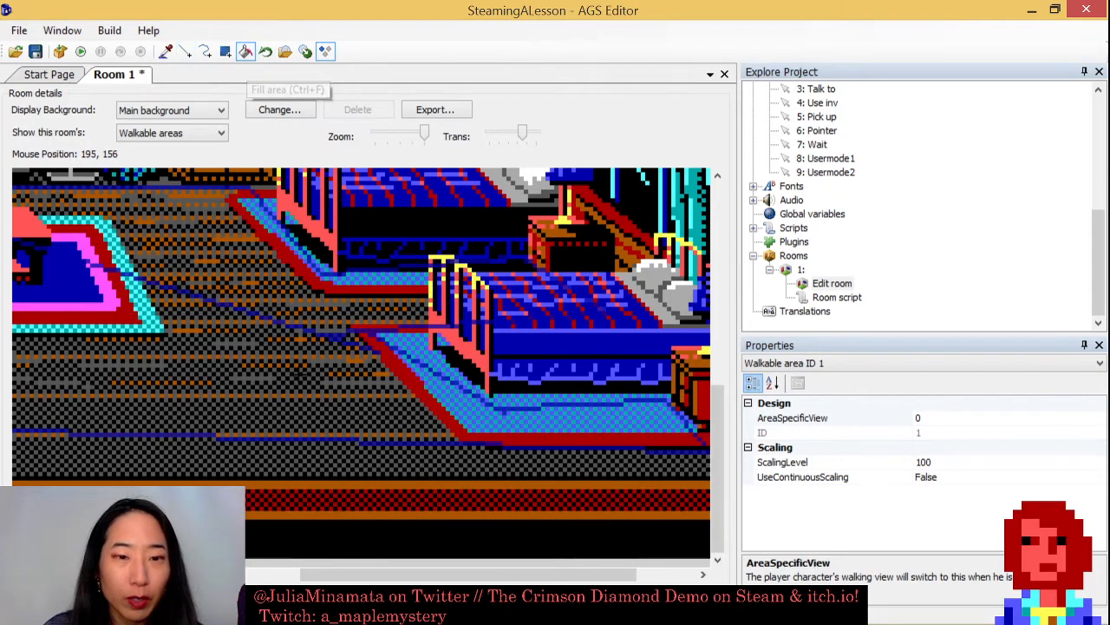
{"action": "left_click", "coordinate": [296, 376]}
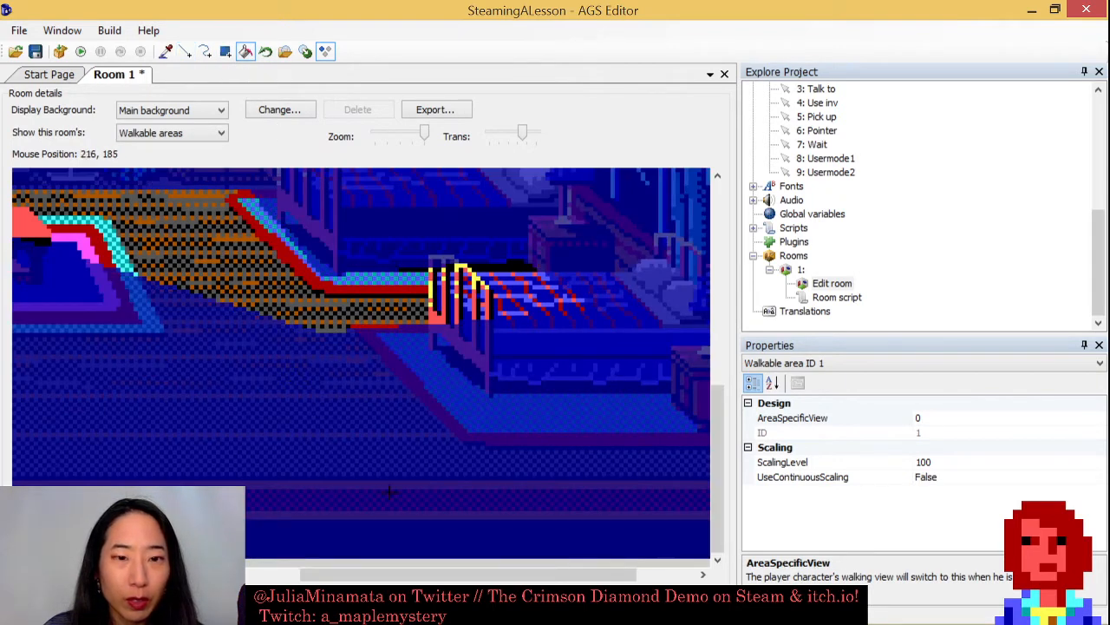
{"action": "left_click", "coordinate": [386, 139]}
{"action": "left_click", "coordinate": [386, 139]}
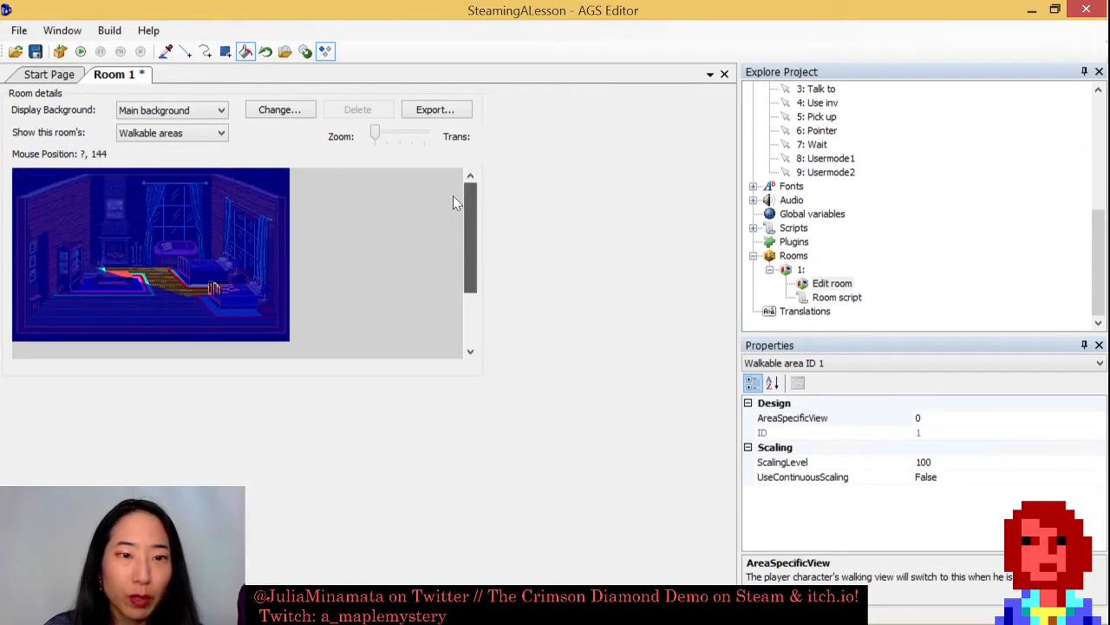
{"action": "key", "text": "ctrl+z"}
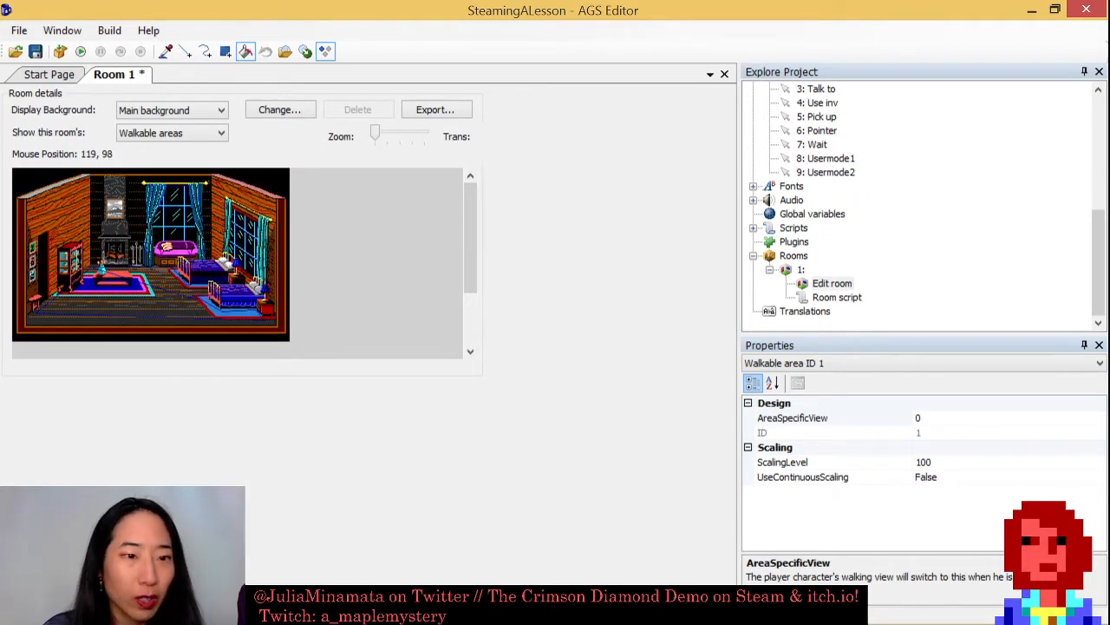
Try another walkable fill beside the display cabinet's base and undo it.
{"action": "left_click_drag", "start_coordinate": [379, 134], "coordinate": [443, 135]}
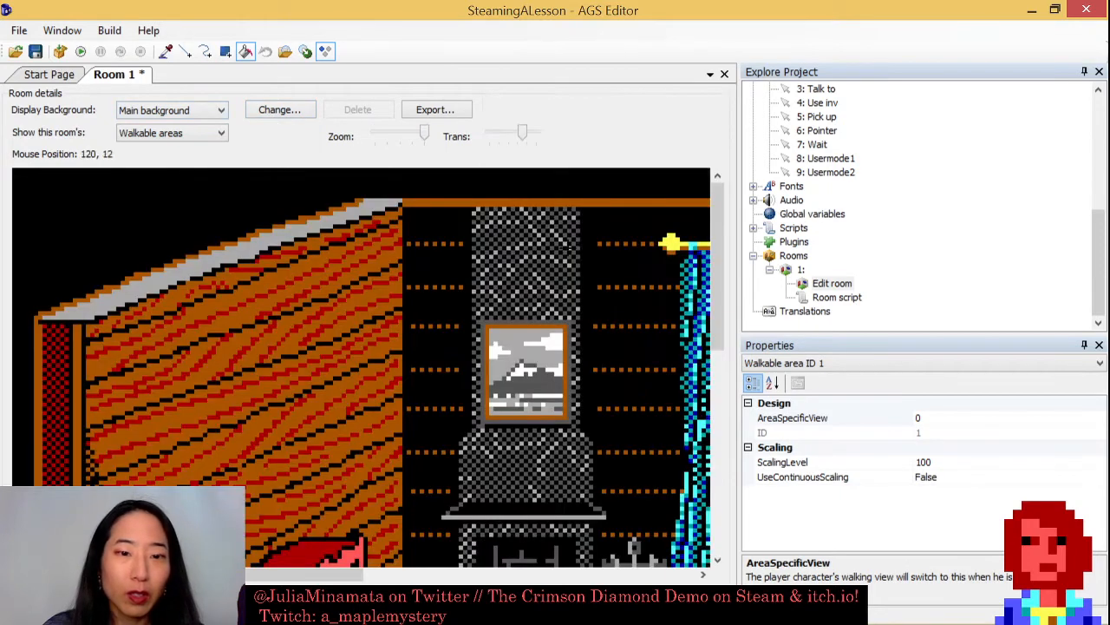
{"action": "left_click_drag", "start_coordinate": [720, 307], "coordinate": [688, 481]}
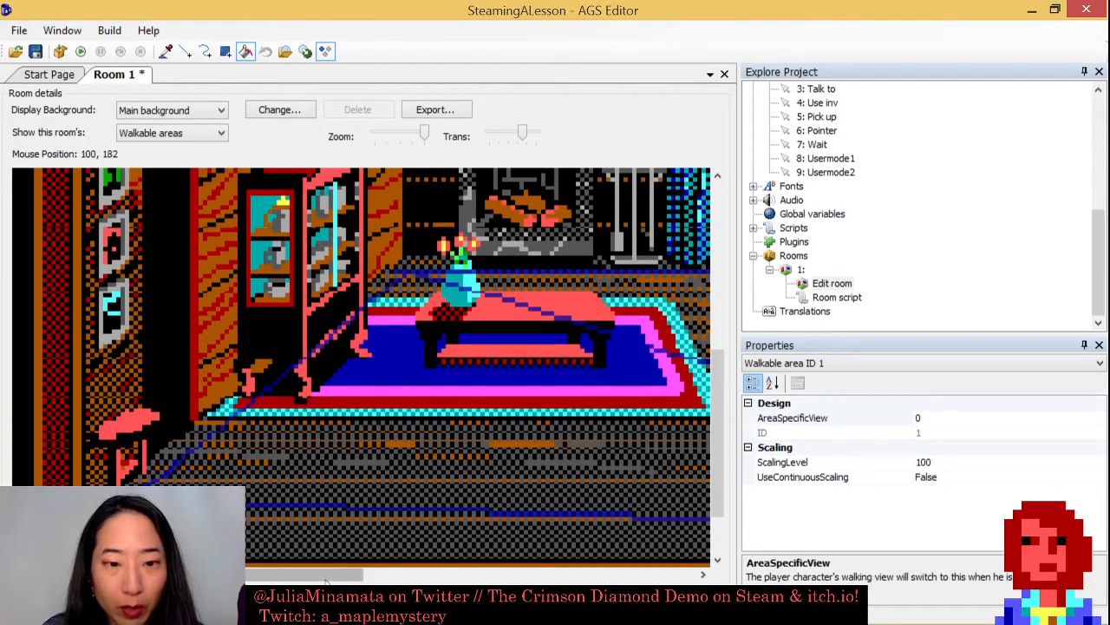
{"action": "left_click_drag", "start_coordinate": [329, 574], "coordinate": [393, 571]}
{"action": "left_click", "coordinate": [255, 278]}
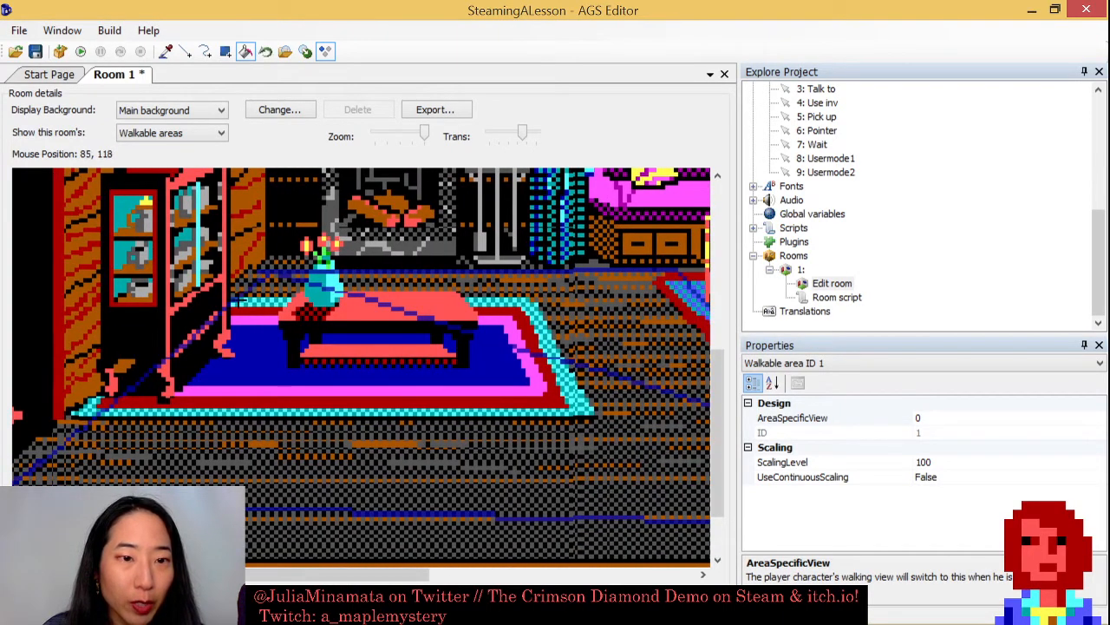
{"action": "left_click", "coordinate": [183, 343]}
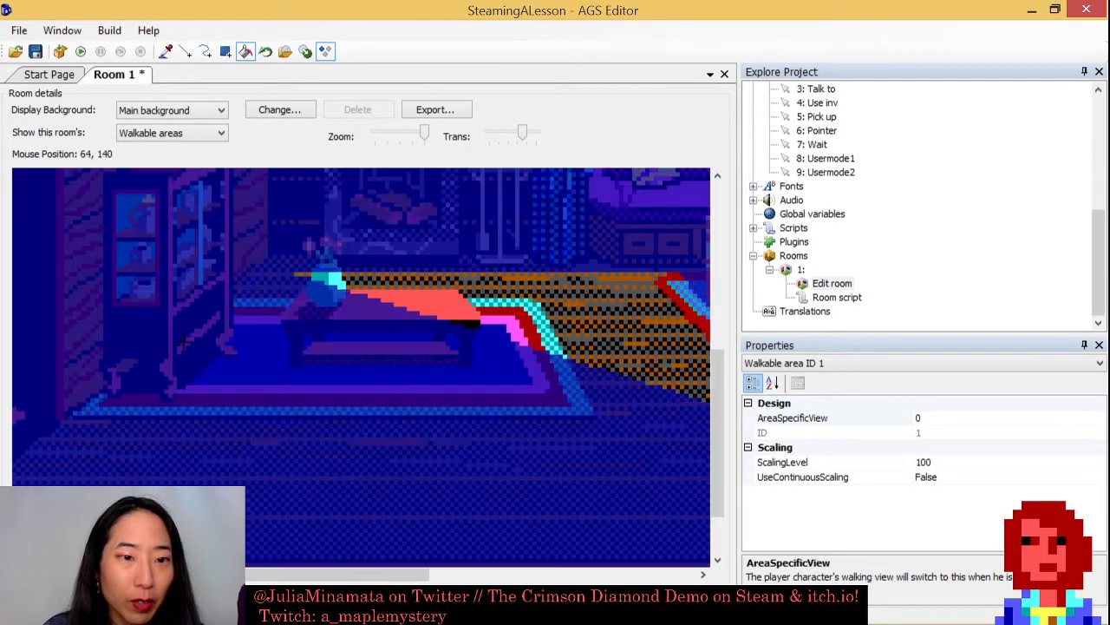
{"action": "key", "text": "ctrl+z"}
Cover the coffee table, rug and floor in front with two walkable rectangles, and fill the outlined floor beside them toward the door.
{"action": "left_click", "coordinate": [225, 51]}
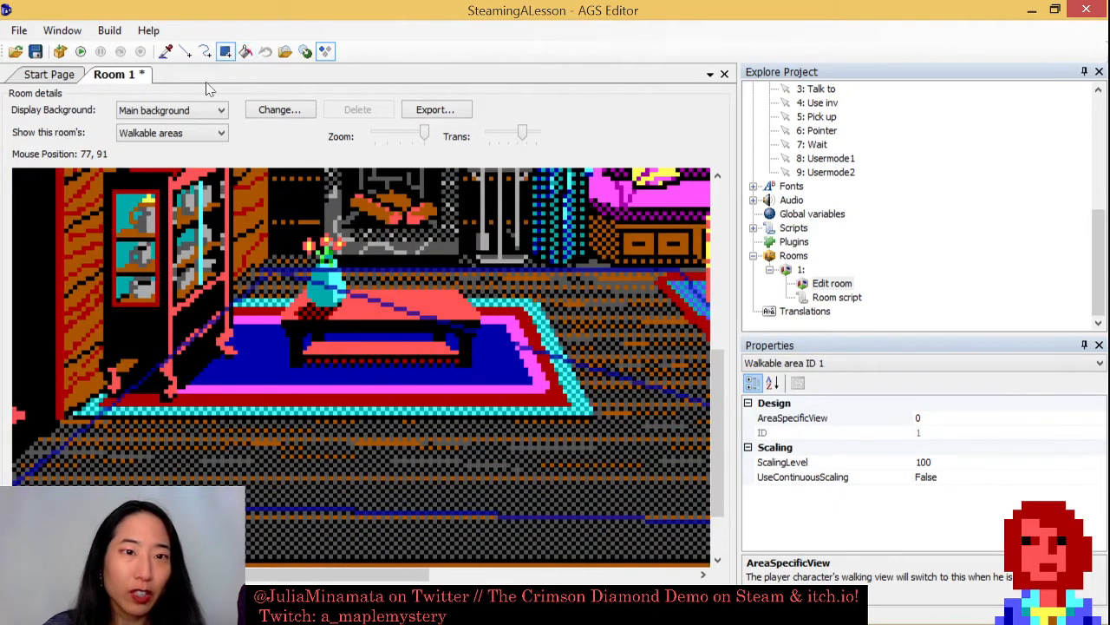
{"action": "left_click_drag", "start_coordinate": [264, 271], "coordinate": [654, 410]}
{"action": "left_click_drag", "start_coordinate": [258, 380], "coordinate": [654, 520]}
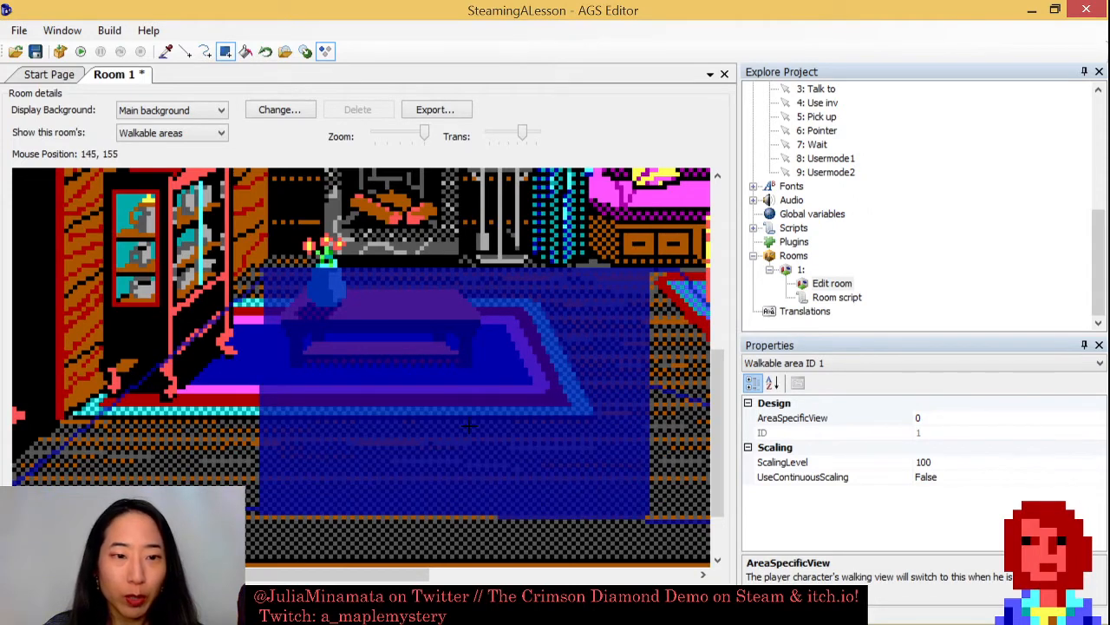
{"action": "left_click", "coordinate": [245, 51]}
{"action": "left_click", "coordinate": [211, 427]}
Extend the walkable area with a rectangle reaching the front bed's blue rug, and save the room.
{"action": "left_click_drag", "start_coordinate": [364, 577], "coordinate": [539, 577]}
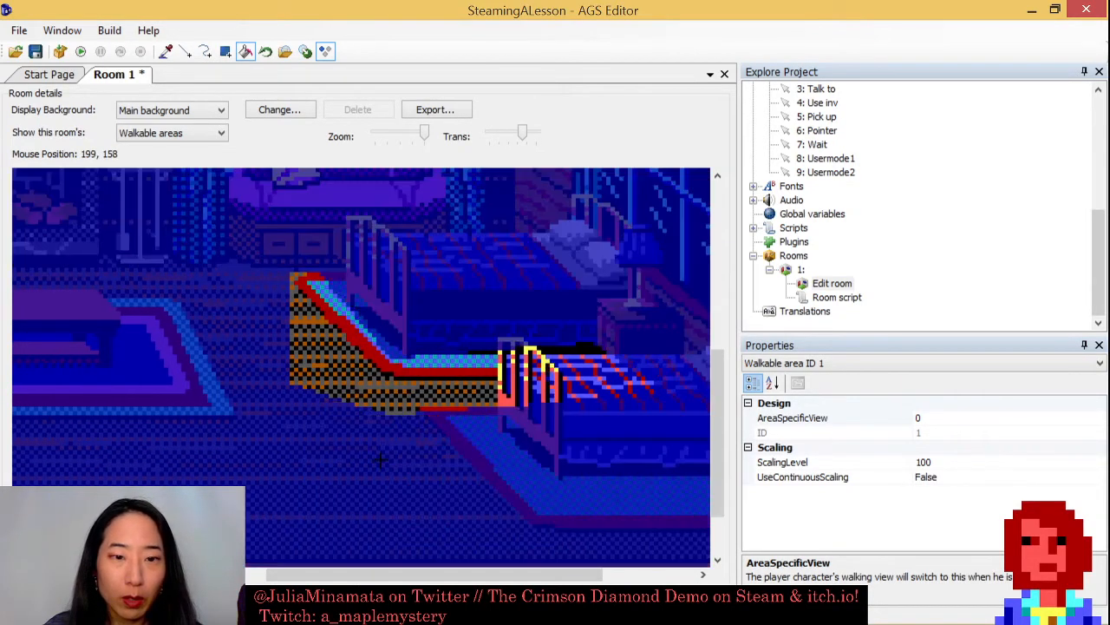
{"action": "left_click", "coordinate": [225, 51]}
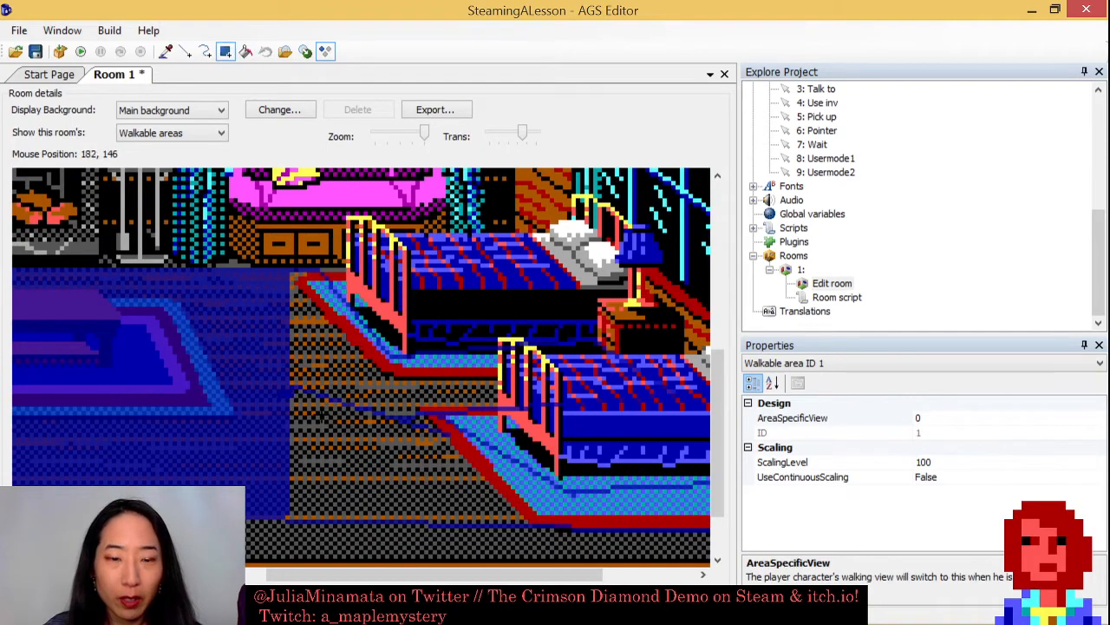
{"action": "mouse_move", "coordinate": [277, 389]}
{"action": "left_mouse_down"}
{"action": "mouse_move", "coordinate": [456, 510]}
{"action": "mouse_move", "coordinate": [438, 522]}
{"action": "left_mouse_up"}
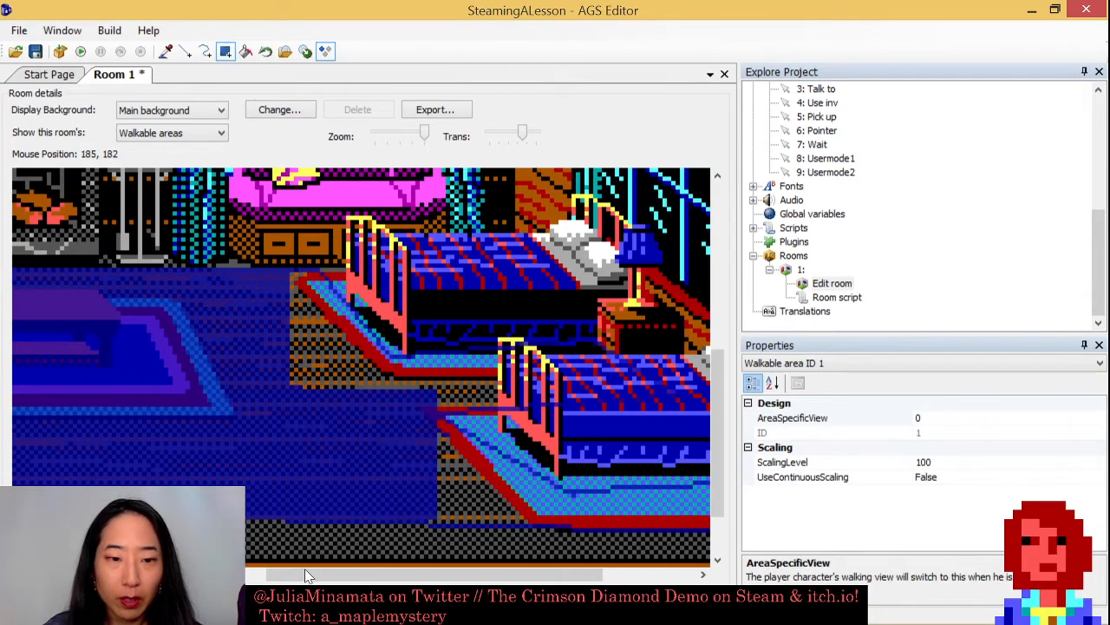
{"action": "left_click", "coordinate": [249, 580]}
{"action": "left_click", "coordinate": [411, 137]}
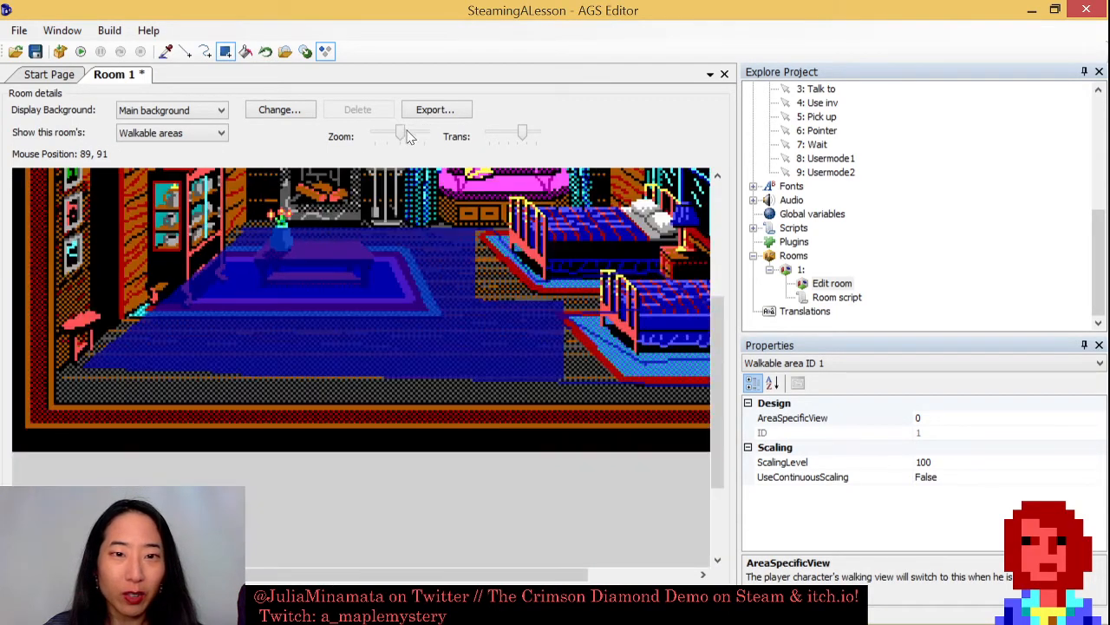
{"action": "left_click_drag", "start_coordinate": [716, 425], "coordinate": [718, 359]}
{"action": "key", "text": "ctrl+s"}
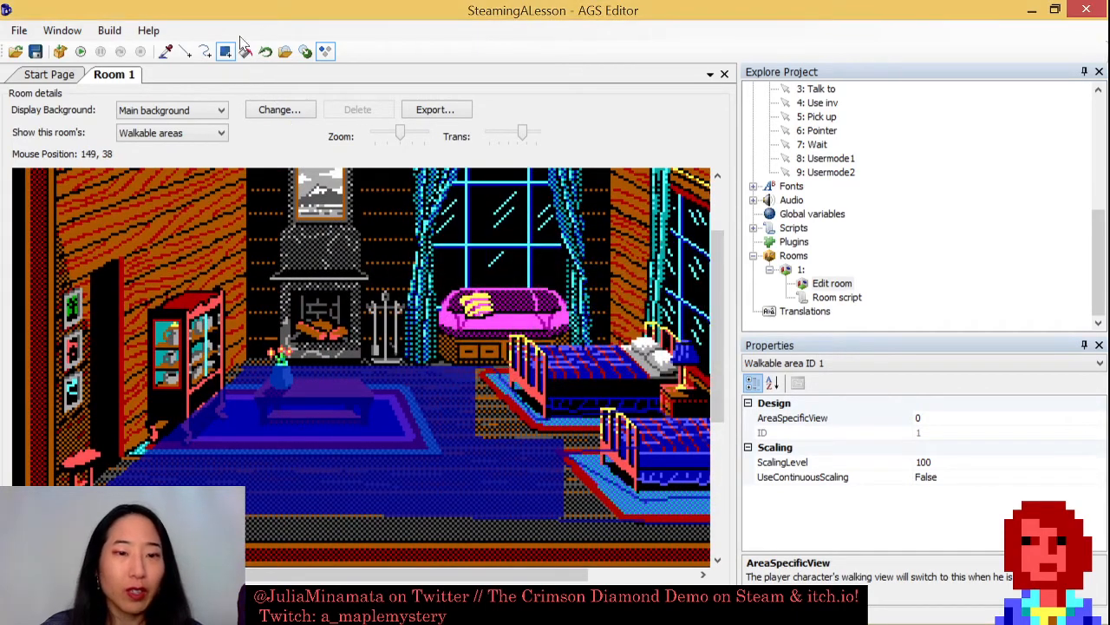
Run the game and test walking the character to the display cabinet, the stool and the doorway.
{"action": "left_click", "coordinate": [80, 54]}
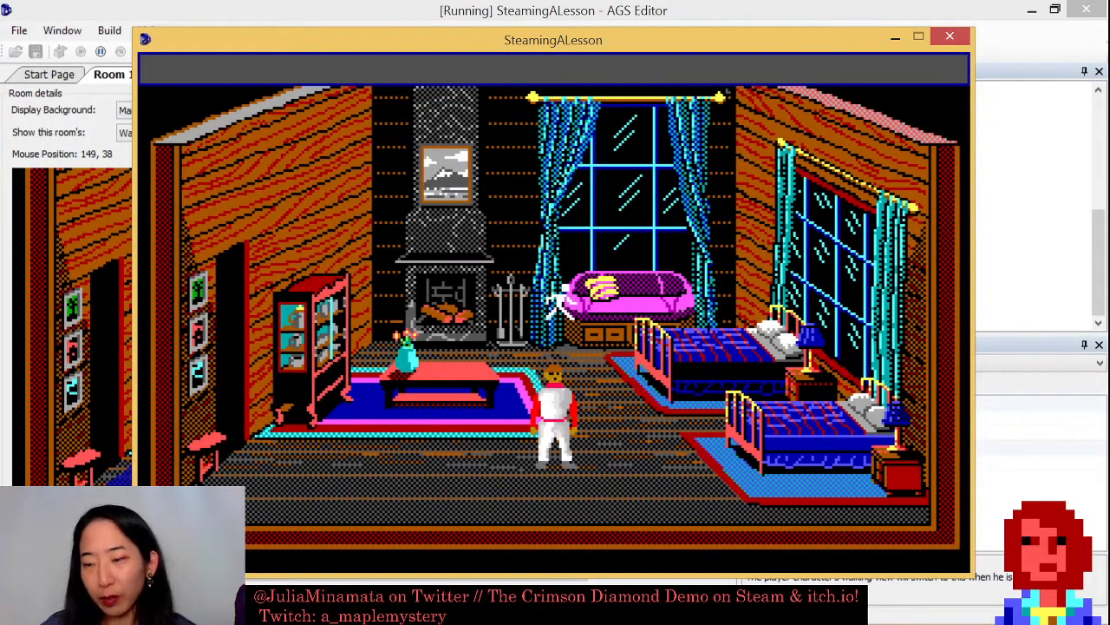
{"action": "left_click", "coordinate": [286, 385]}
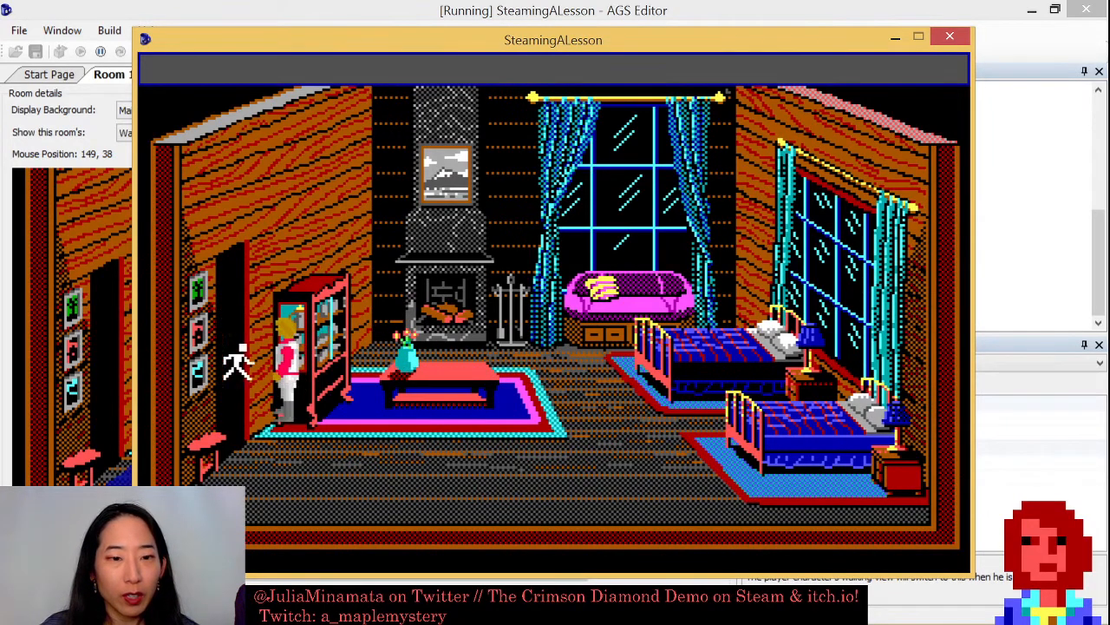
{"action": "left_click", "coordinate": [244, 476]}
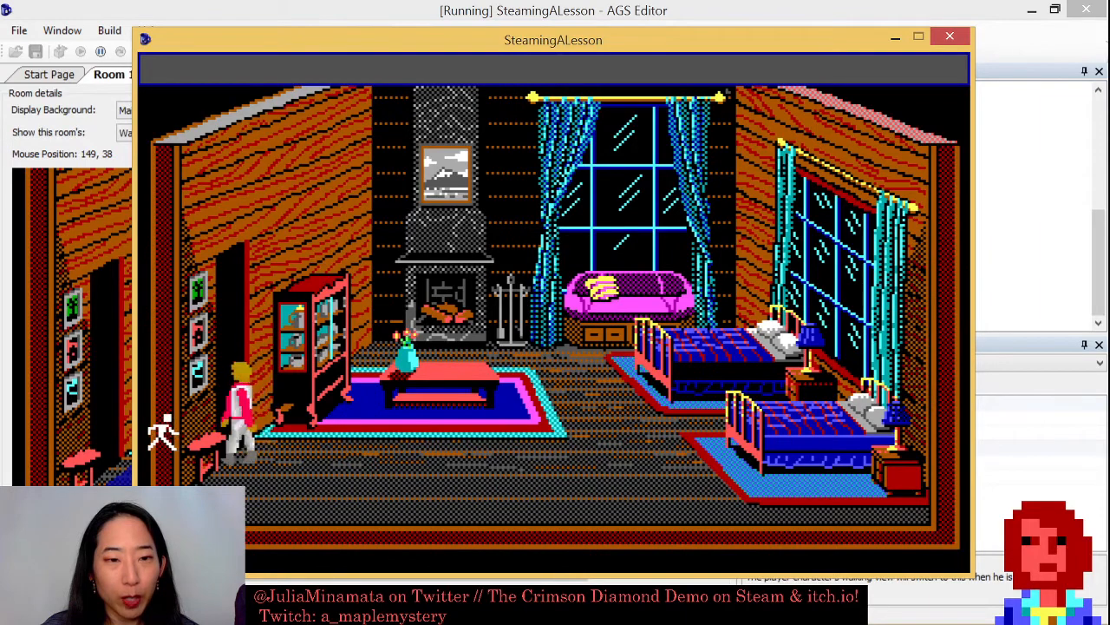
{"action": "left_click", "coordinate": [239, 257]}
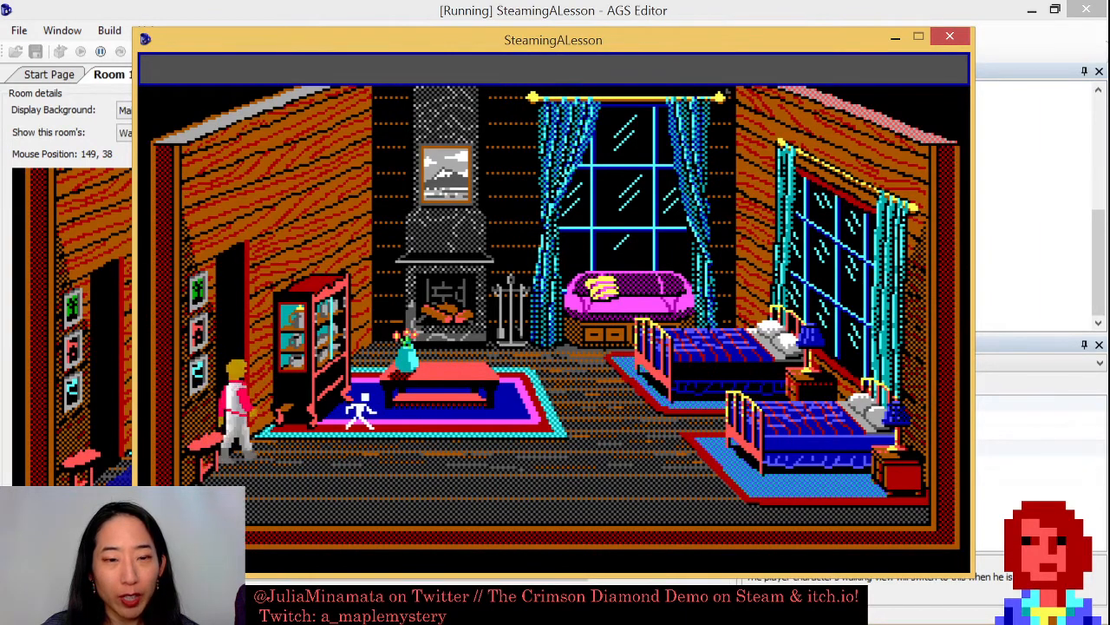
Test walking the character to the fireplace, its tools, the front of the rug and over the coffee table.
{"action": "left_click", "coordinate": [429, 286]}
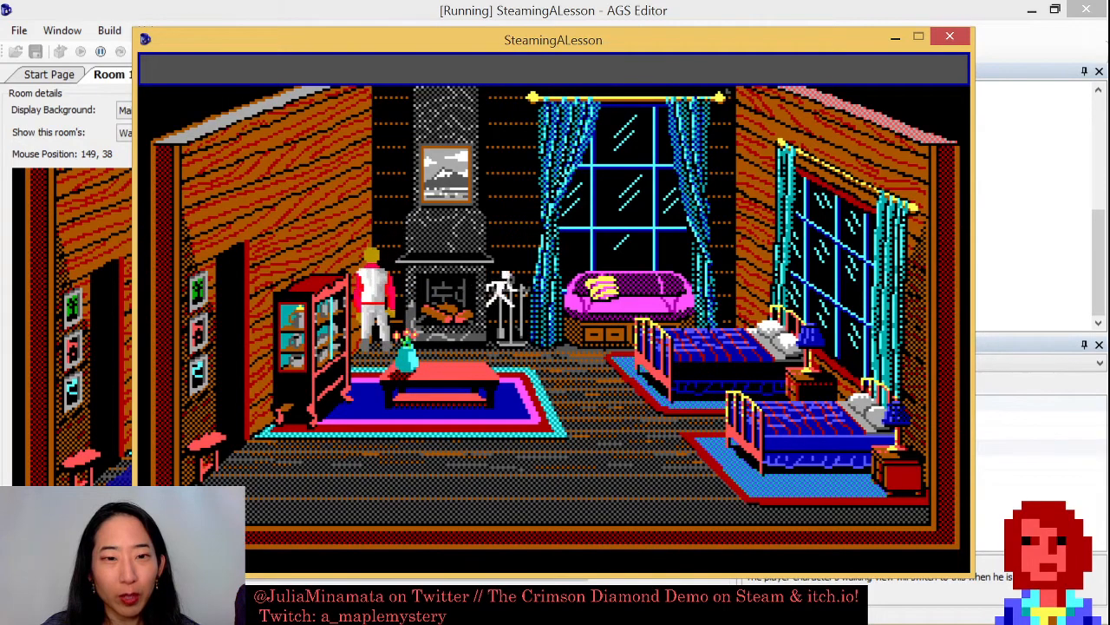
{"action": "left_click", "coordinate": [502, 290]}
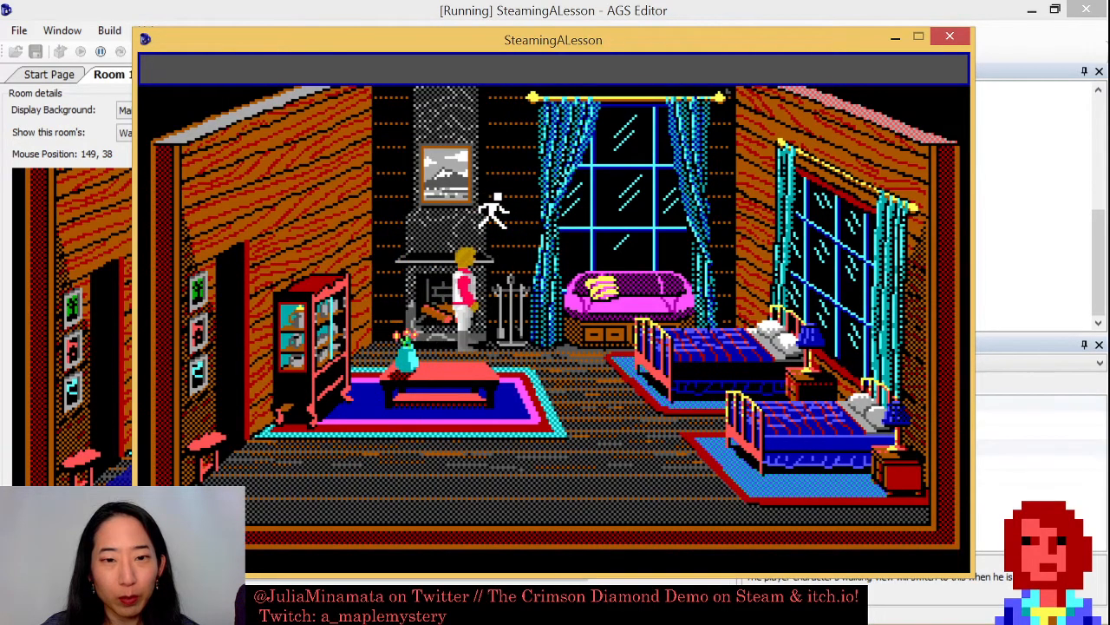
{"action": "left_click", "coordinate": [531, 445]}
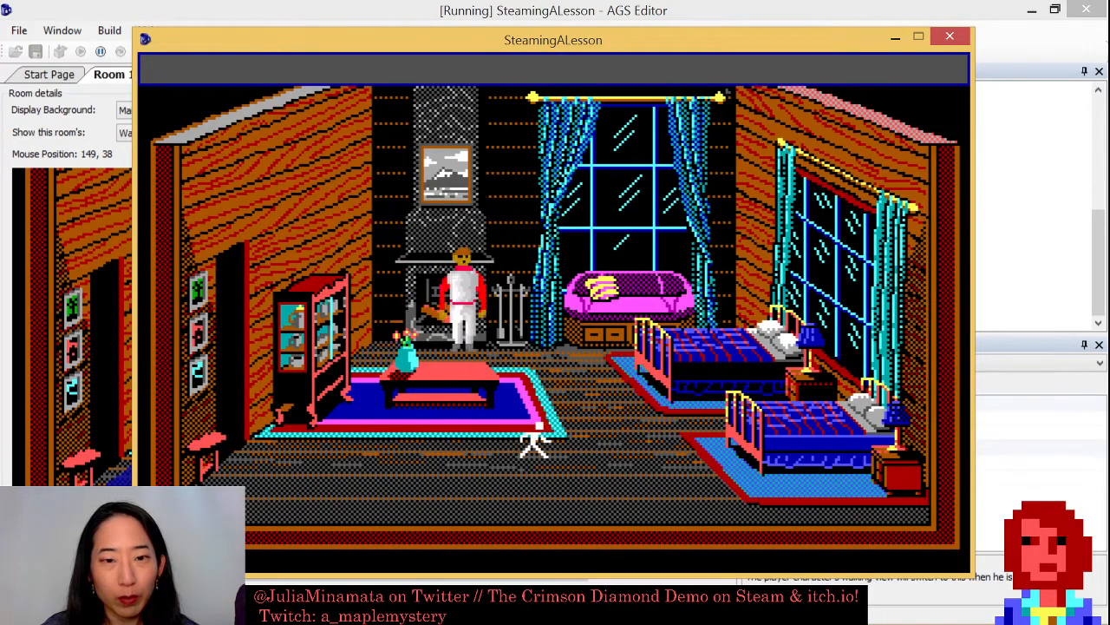
{"action": "left_click", "coordinate": [410, 464]}
{"action": "left_click", "coordinate": [447, 276]}
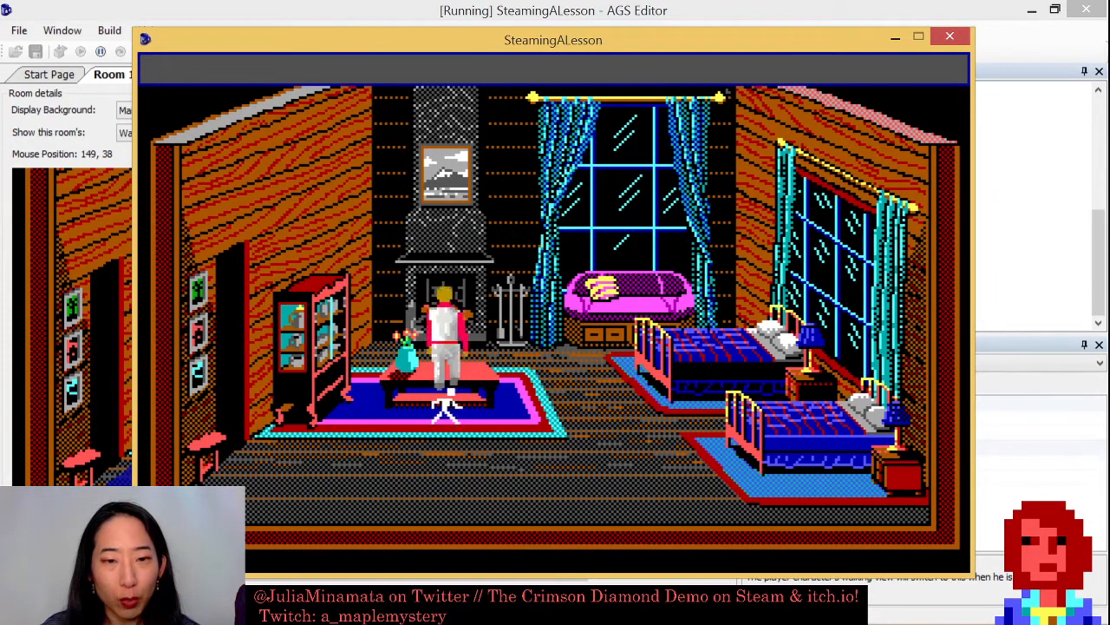
Test walking the character over the coffee table and onto the floor in front of the rug, and end the game run.
{"action": "left_click", "coordinate": [435, 442]}
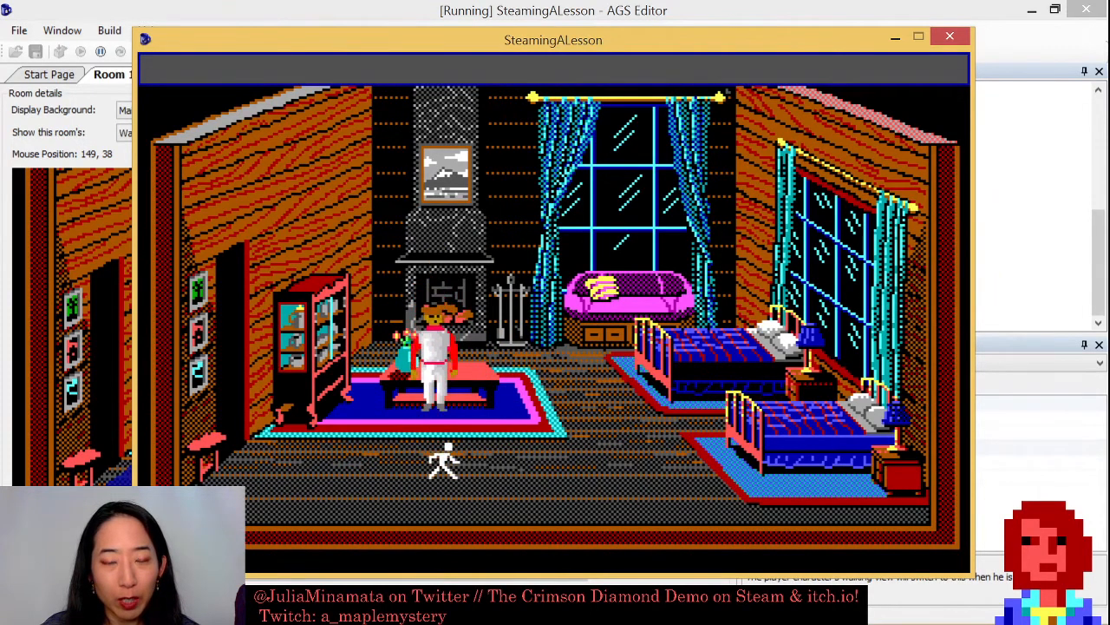
{"action": "left_click", "coordinate": [340, 475]}
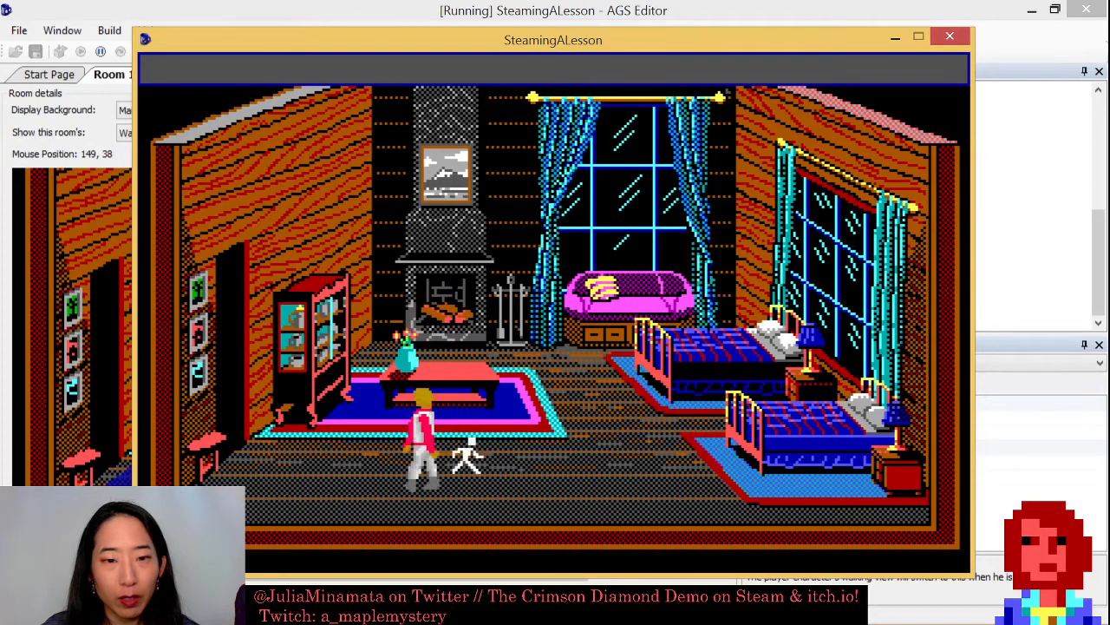
{"action": "left_click", "coordinate": [950, 38]}
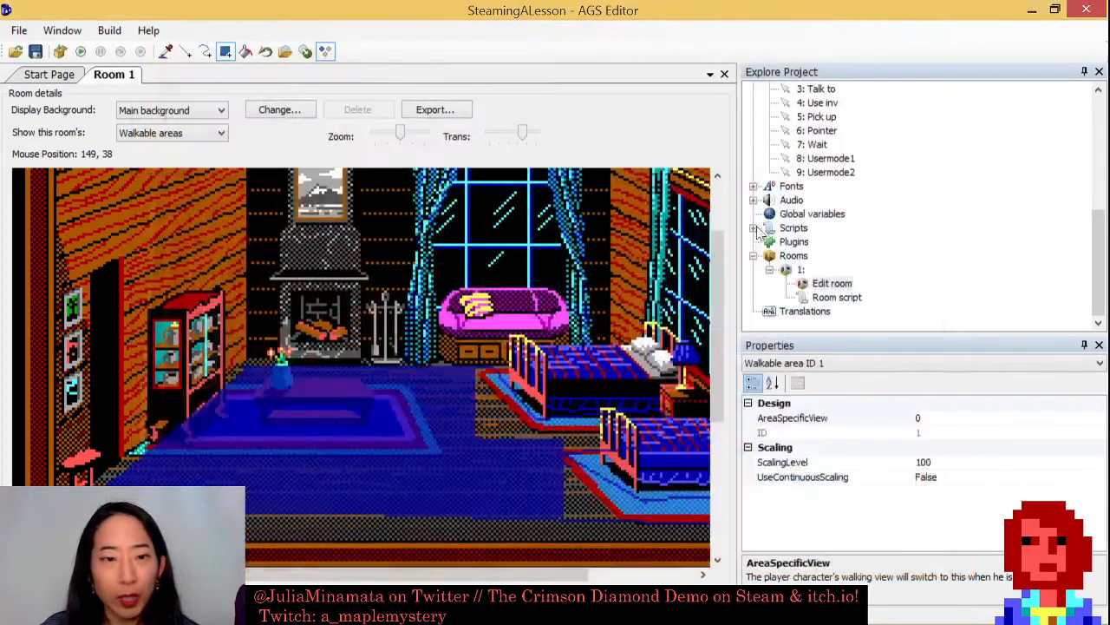
Show the room's walk-behinds and paint a rectangle for walk-behind area 1 over the coffee table's top.
{"action": "left_click", "coordinate": [191, 139]}
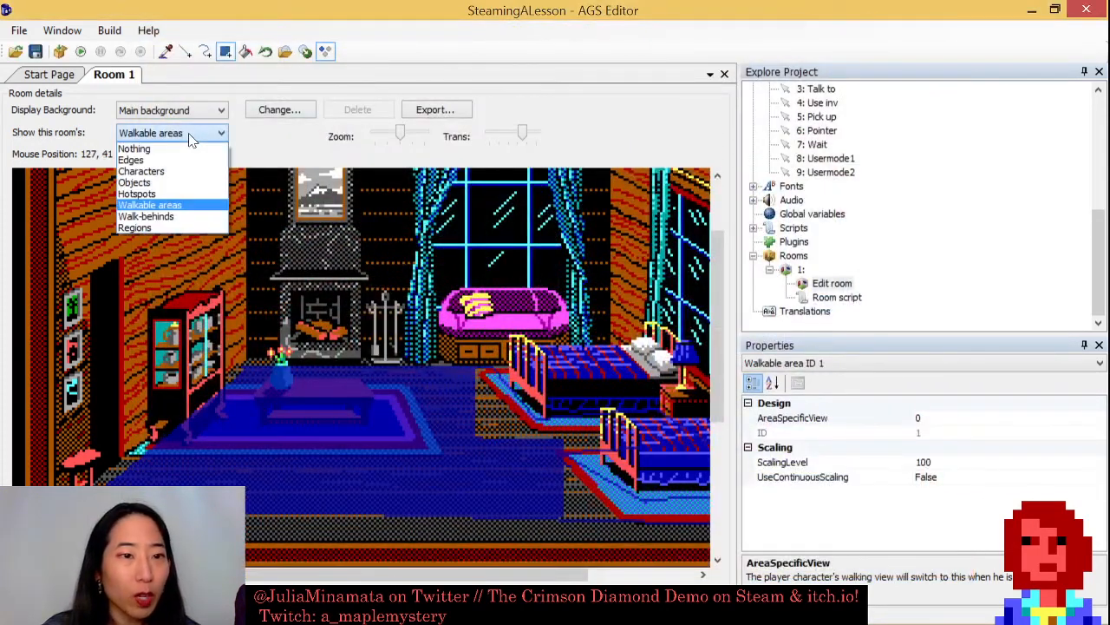
{"action": "left_click", "coordinate": [177, 217]}
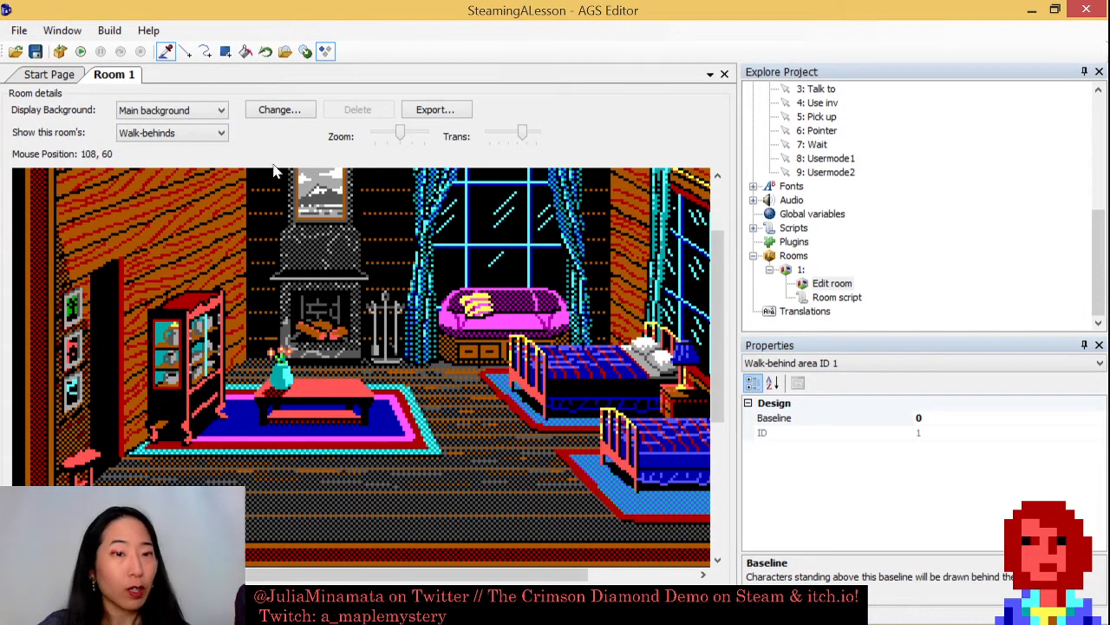
{"action": "left_click_drag", "start_coordinate": [394, 140], "coordinate": [427, 151]}
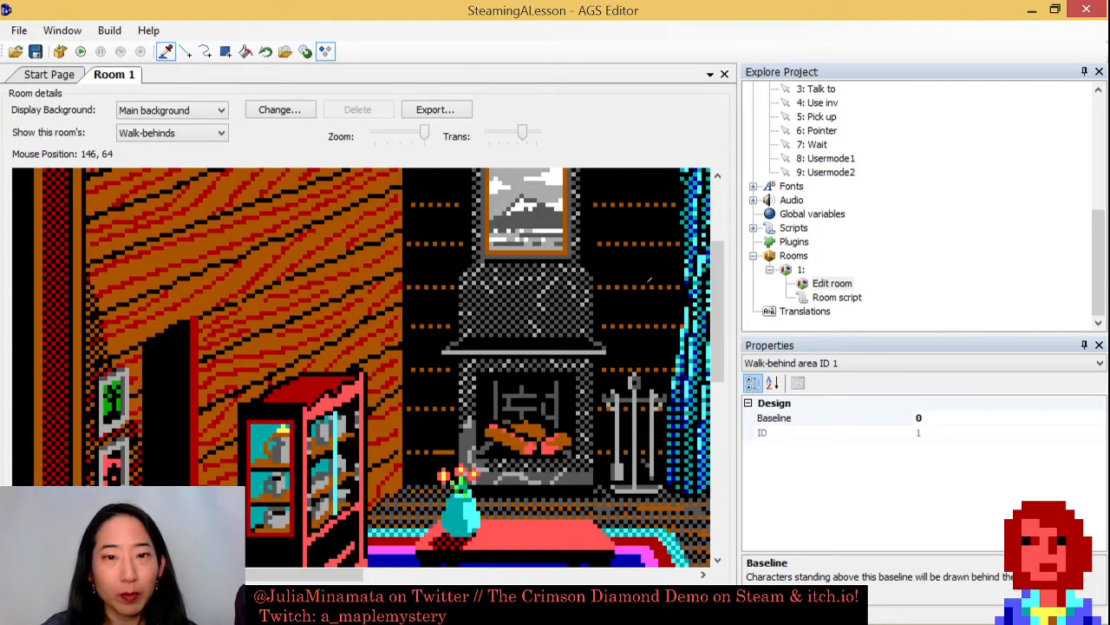
{"action": "left_click_drag", "start_coordinate": [721, 312], "coordinate": [701, 423]}
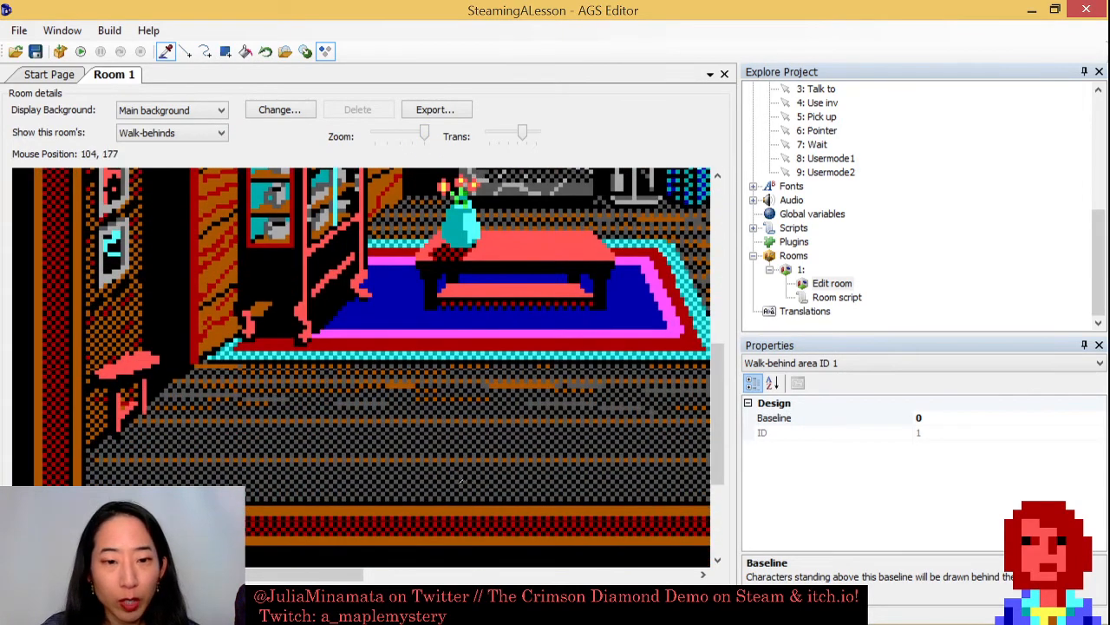
{"action": "mouse_move", "coordinate": [328, 576]}
{"action": "left_mouse_down"}
{"action": "mouse_move", "coordinate": [488, 578]}
{"action": "mouse_move", "coordinate": [337, 577]}
{"action": "left_mouse_up"}
{"action": "left_click_drag", "start_coordinate": [718, 357], "coordinate": [714, 315]}
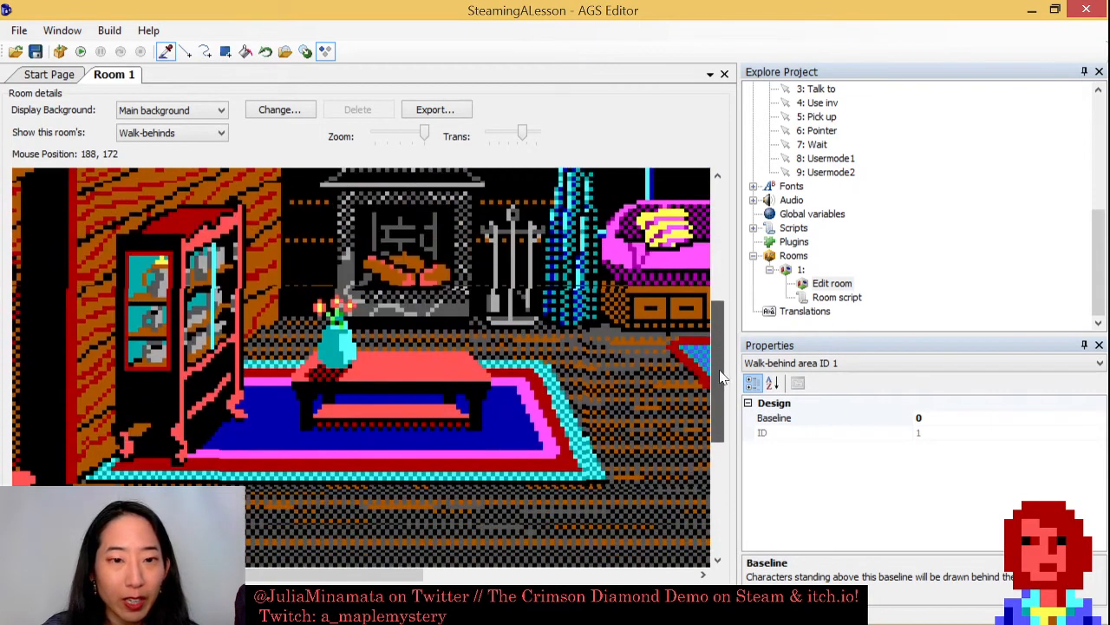
{"action": "left_click", "coordinate": [225, 52]}
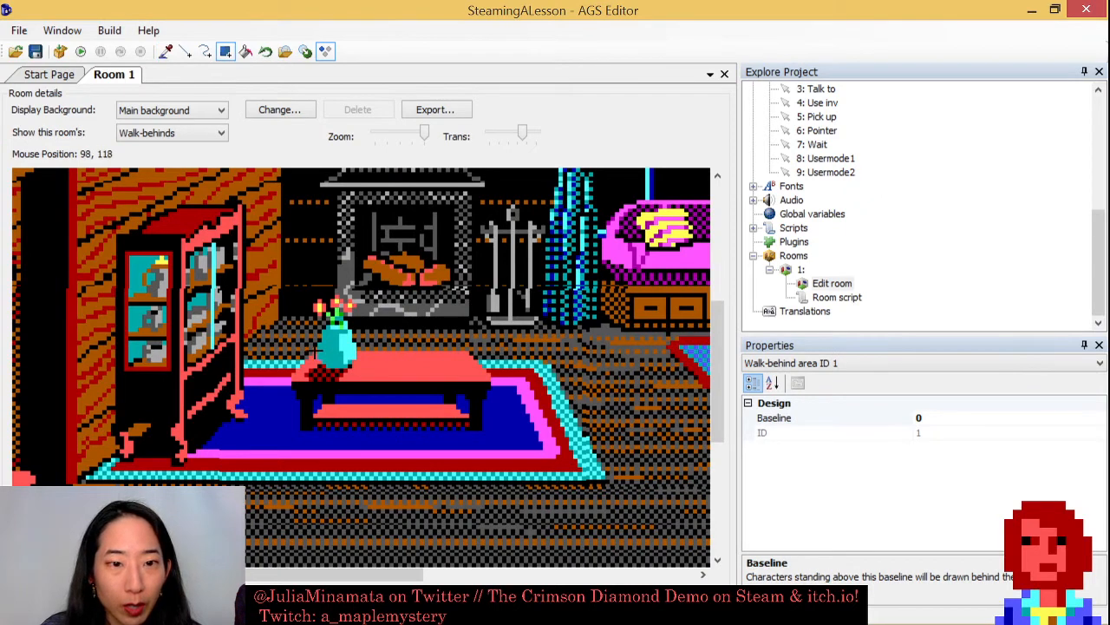
{"action": "left_click_drag", "start_coordinate": [311, 348], "coordinate": [477, 397]}
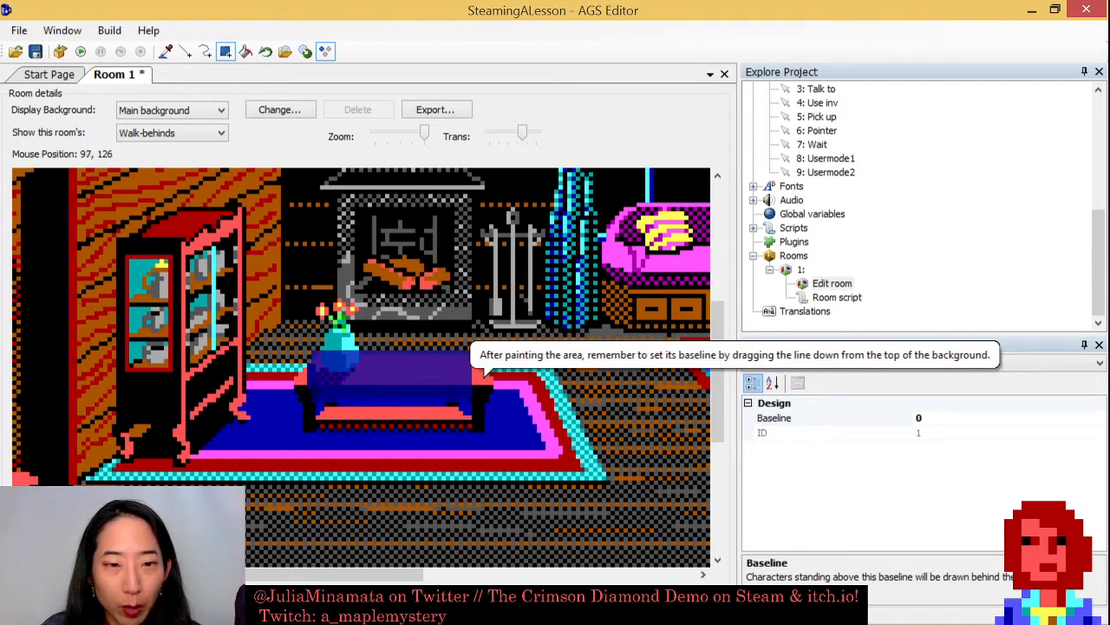
Trim the walk-behind area to the tabletop's rear edge and erase the excess painted between the table legs.
{"action": "left_click_drag", "start_coordinate": [295, 330], "coordinate": [501, 360]}
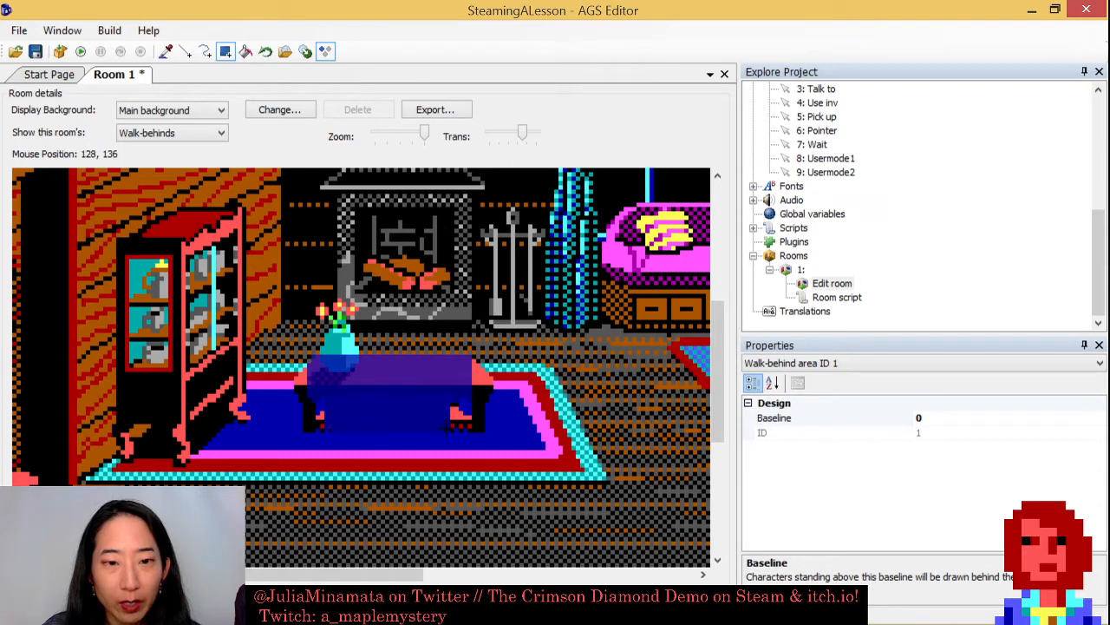
{"action": "left_click_drag", "start_coordinate": [447, 426], "coordinate": [450, 426]}
{"action": "right_click_drag", "start_coordinate": [315, 390], "coordinate": [468, 428]}
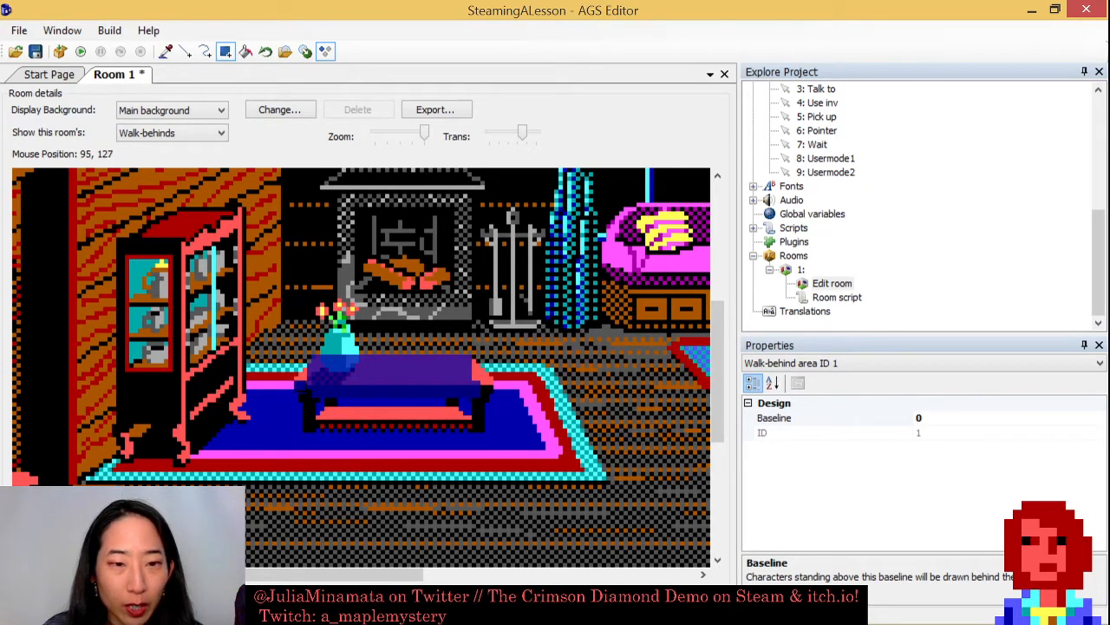
Extend the walk-behind area over the tabletop's left corner, the vase and the lower shelf, and save the room.
{"action": "right_click_drag", "start_coordinate": [316, 371], "coordinate": [350, 386]}
{"action": "left_click_drag", "start_coordinate": [311, 368], "coordinate": [355, 386]}
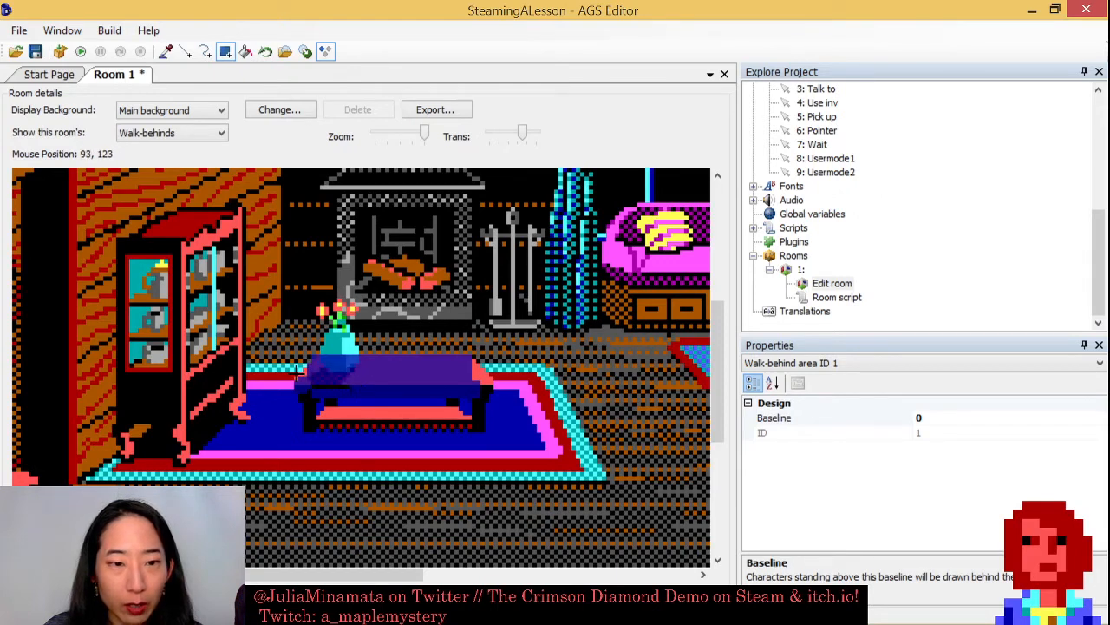
{"action": "mouse_move", "coordinate": [328, 337]}
{"action": "left_mouse_down"}
{"action": "mouse_move", "coordinate": [356, 368]}
{"action": "mouse_move", "coordinate": [354, 358]}
{"action": "left_mouse_up"}
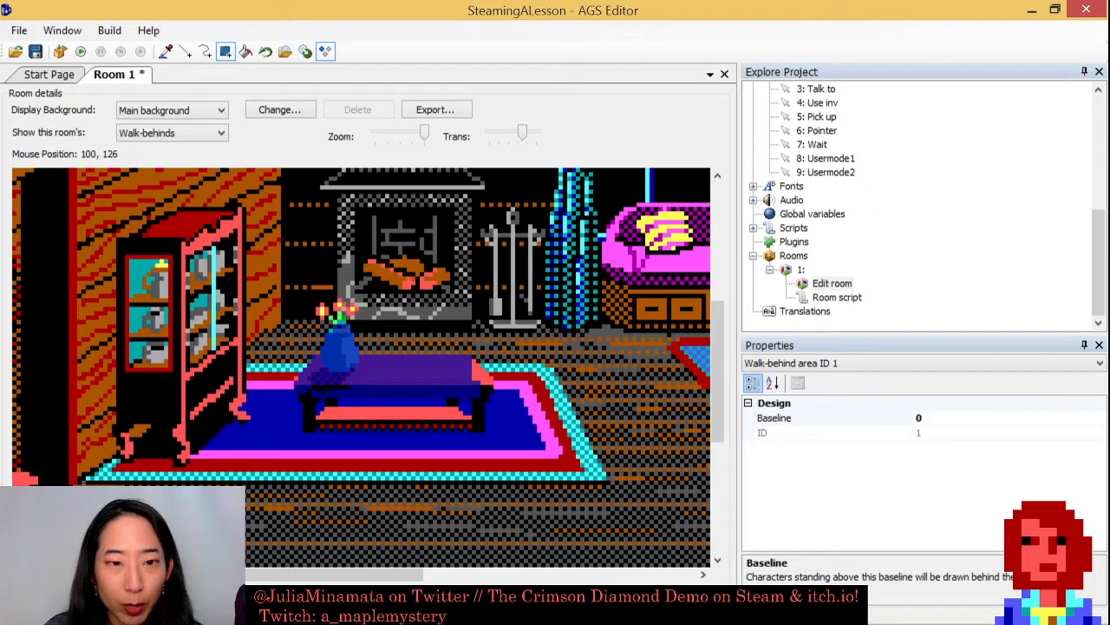
{"action": "left_click_drag", "start_coordinate": [322, 408], "coordinate": [445, 422]}
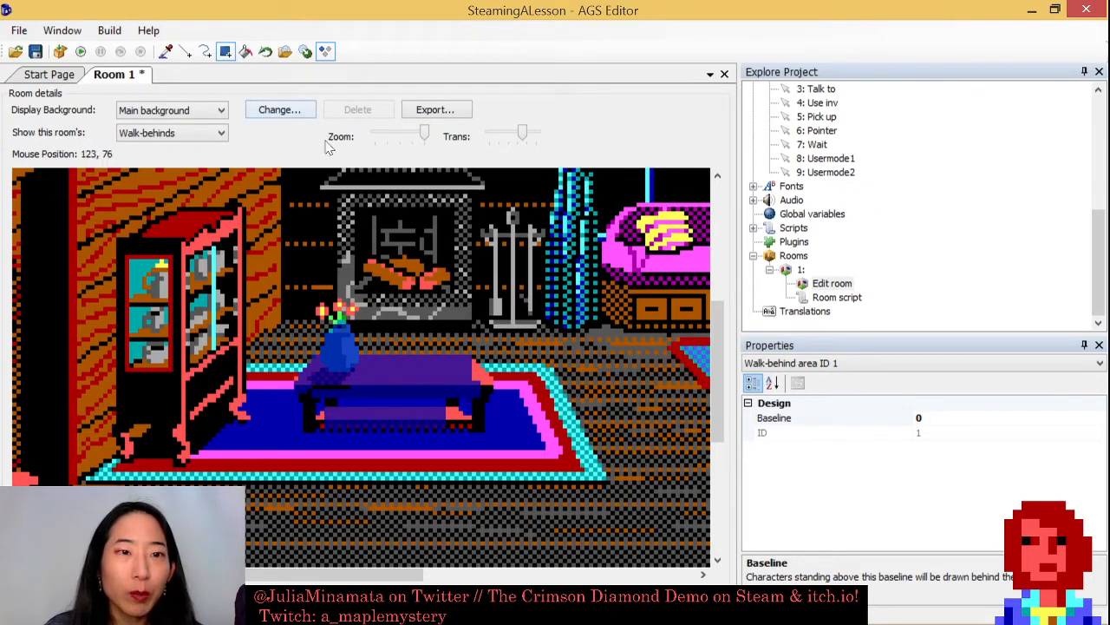
{"action": "left_click", "coordinate": [306, 52]}
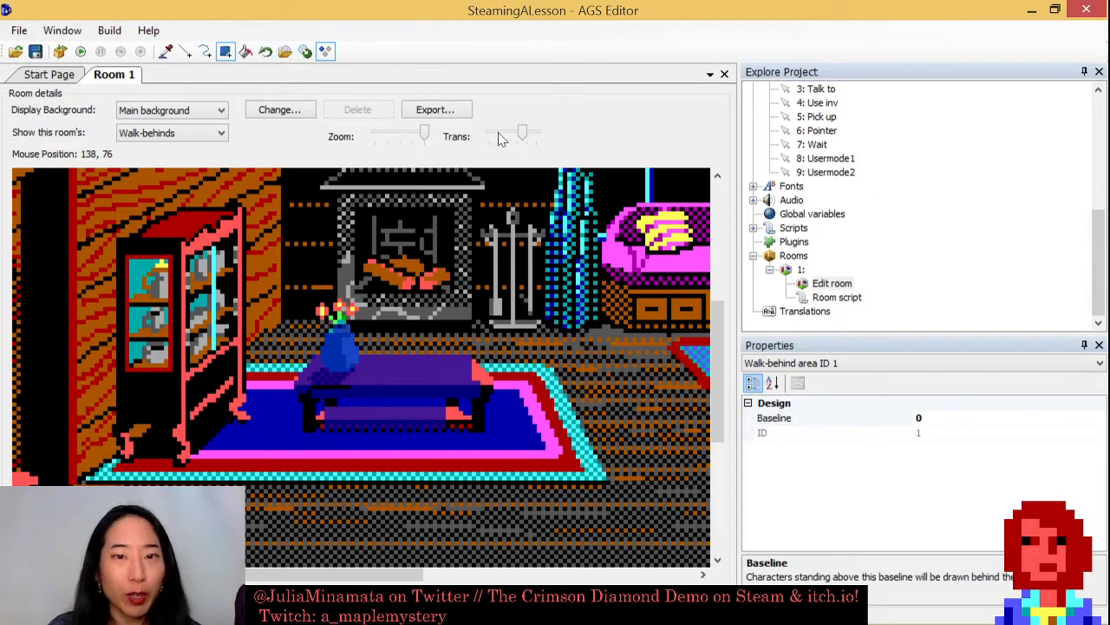
Set the mask transparency to maximum and paint the remaining tabletop corner, table legs and flowers as walk-behind.
{"action": "left_click_drag", "start_coordinate": [522, 135], "coordinate": [559, 152]}
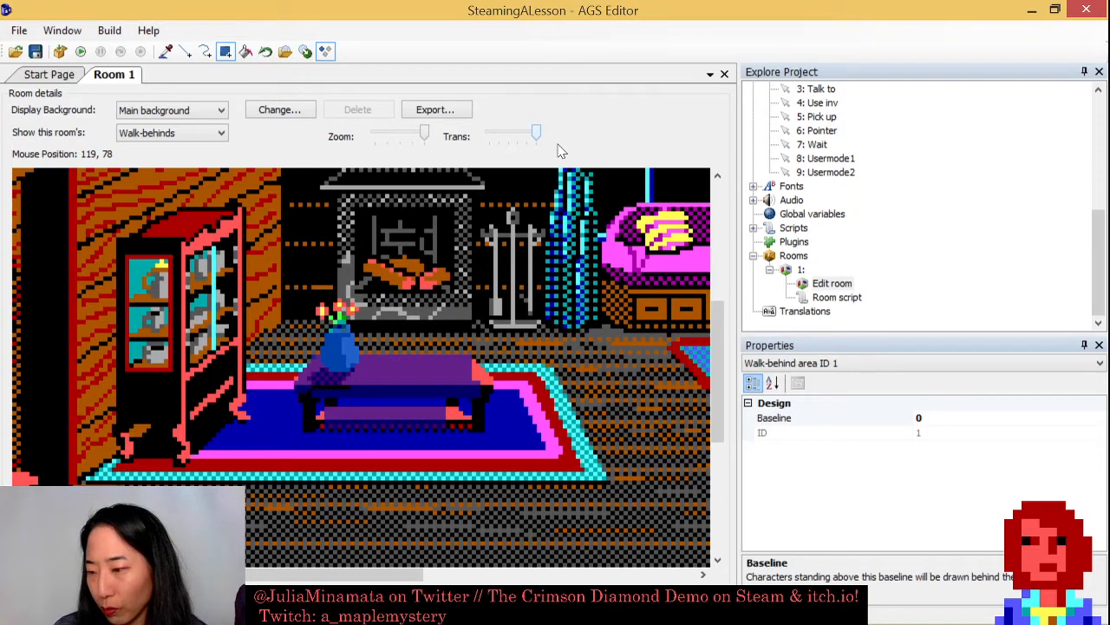
{"action": "mouse_move", "coordinate": [559, 151]}
{"action": "left_mouse_down"}
{"action": "mouse_move", "coordinate": [483, 150]}
{"action": "mouse_move", "coordinate": [560, 151]}
{"action": "left_mouse_up"}
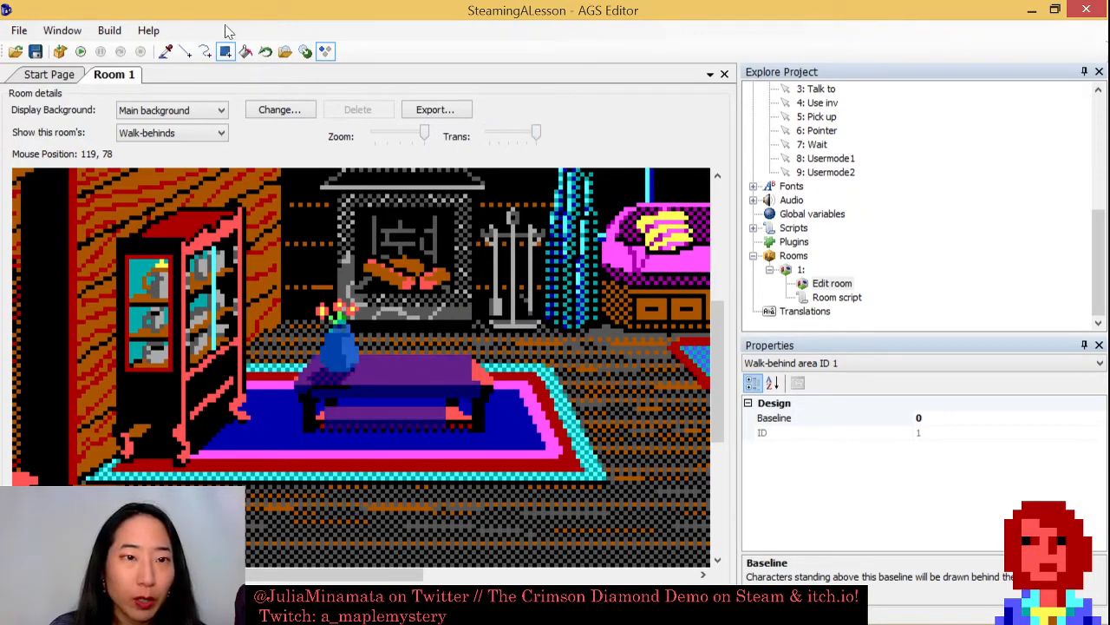
{"action": "left_click", "coordinate": [467, 363]}
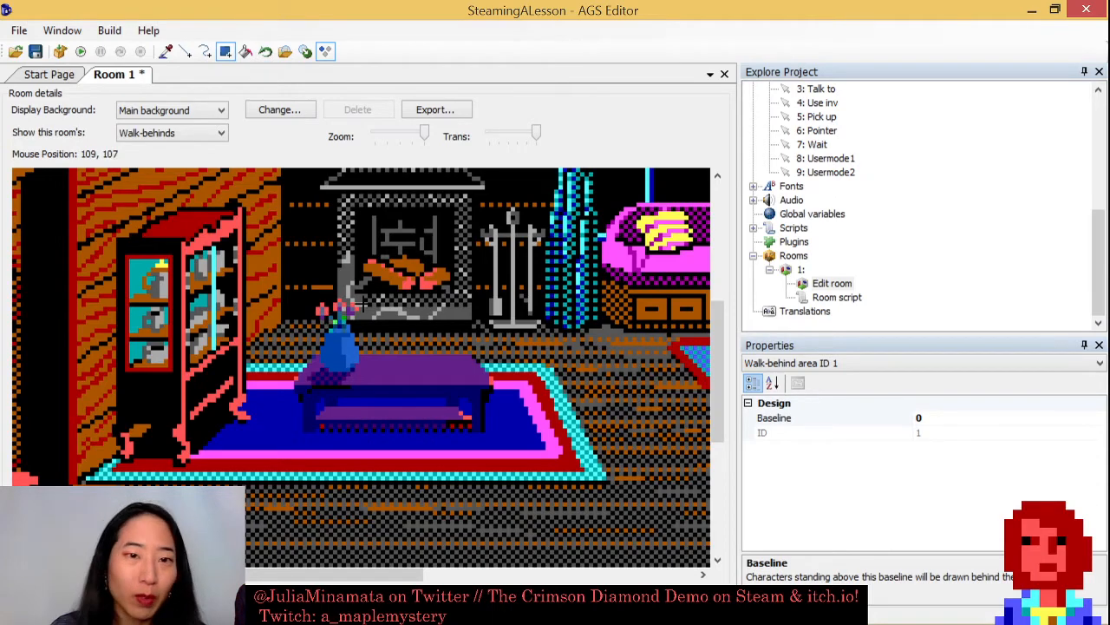
Set the baseline of walk-behind area 1 to 136, just below the coffee table's legs.
{"action": "left_click_drag", "start_coordinate": [424, 136], "coordinate": [404, 139]}
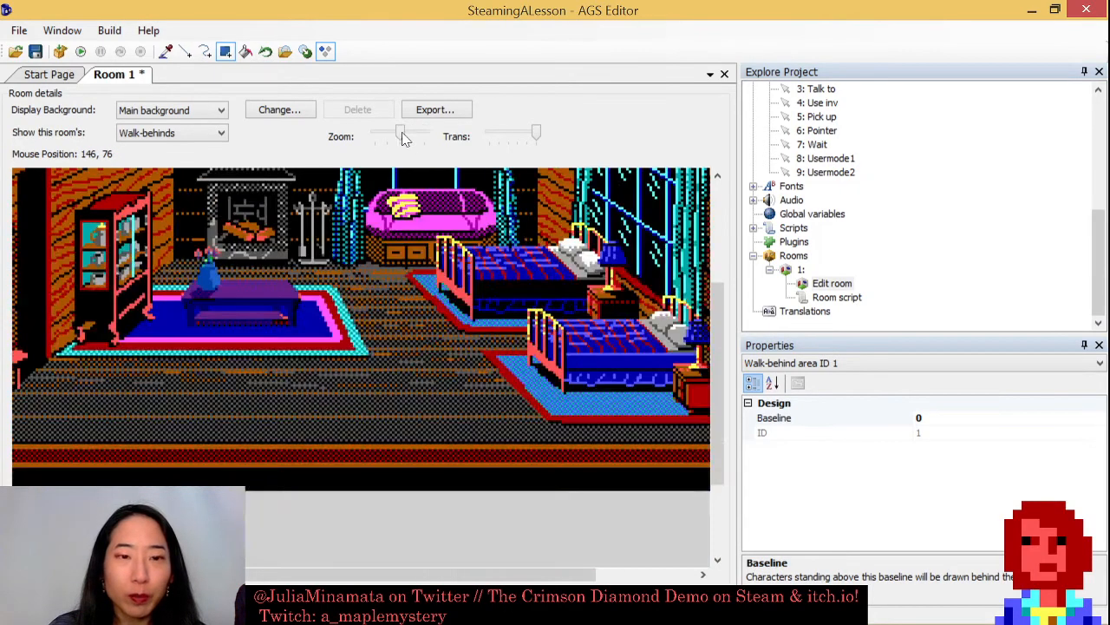
{"action": "left_click_drag", "start_coordinate": [717, 301], "coordinate": [717, 200]}
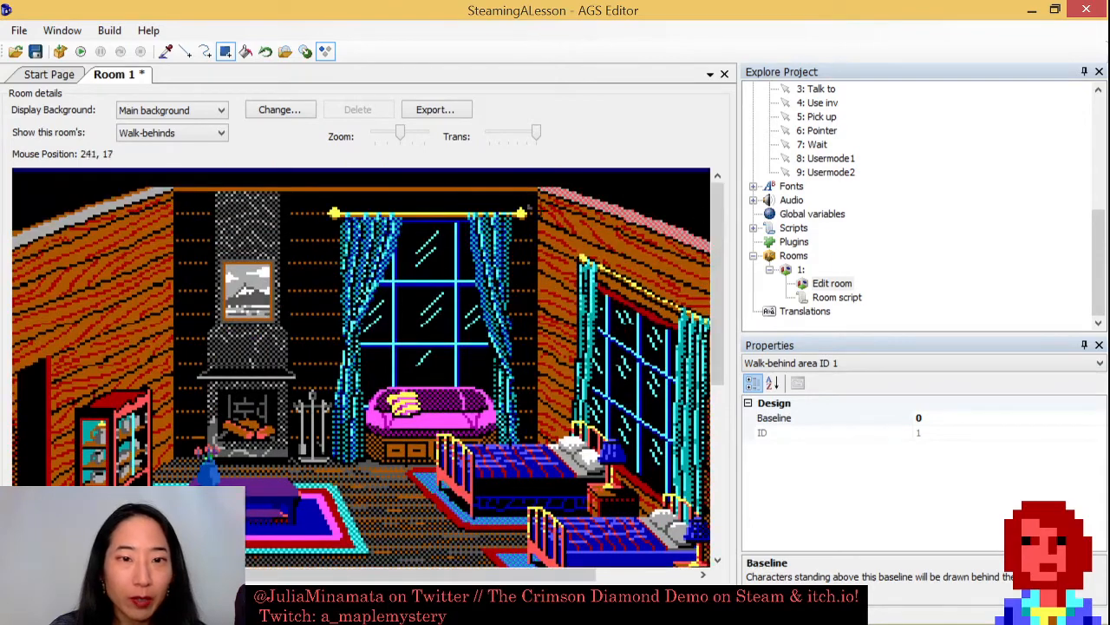
{"action": "left_click_drag", "start_coordinate": [448, 171], "coordinate": [440, 406]}
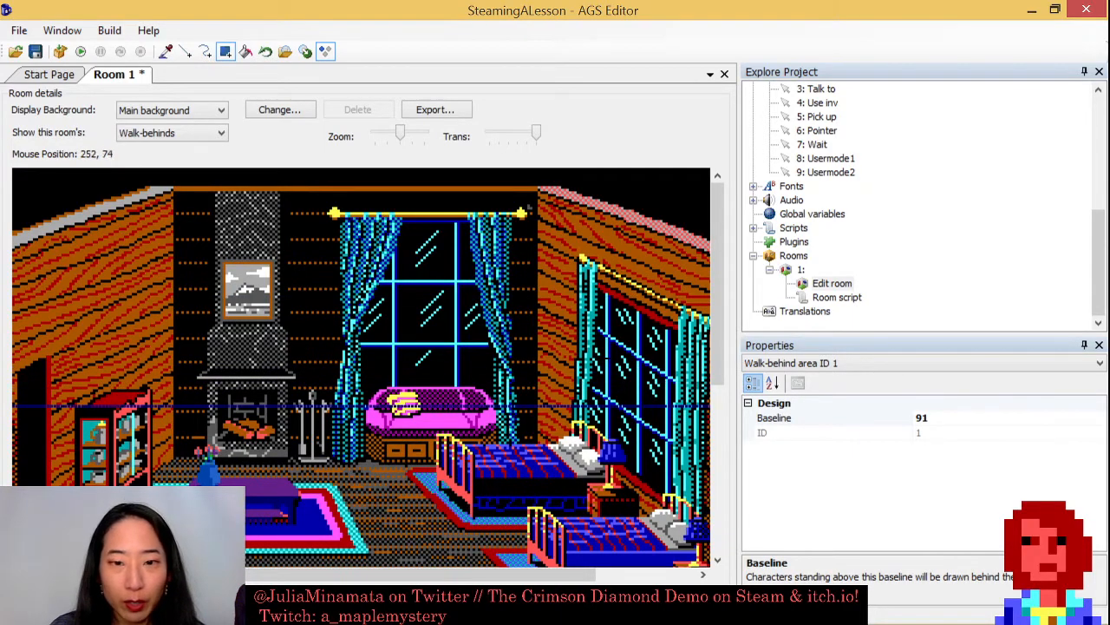
{"action": "left_click_drag", "start_coordinate": [717, 352], "coordinate": [718, 386]}
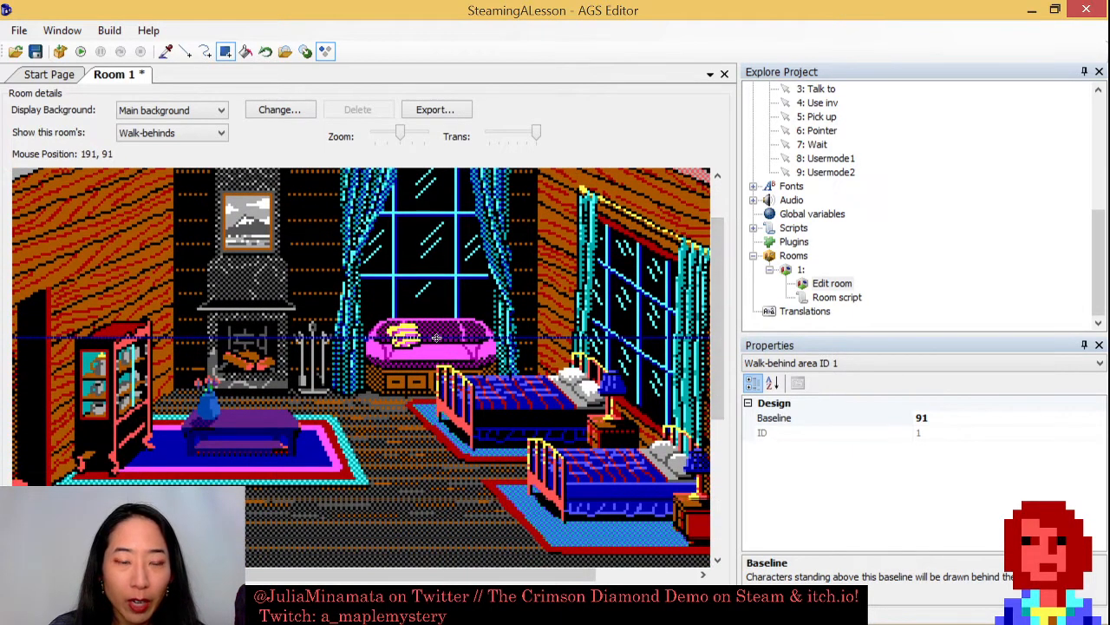
{"action": "left_click_drag", "start_coordinate": [436, 339], "coordinate": [437, 458]}
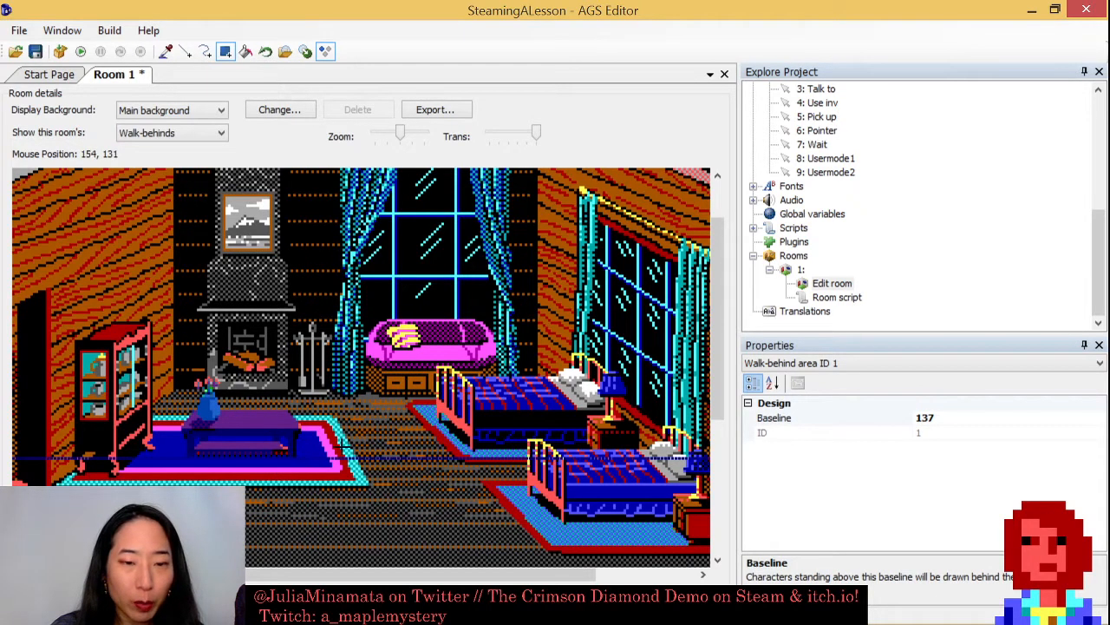
{"action": "left_click_drag", "start_coordinate": [351, 457], "coordinate": [351, 455]}
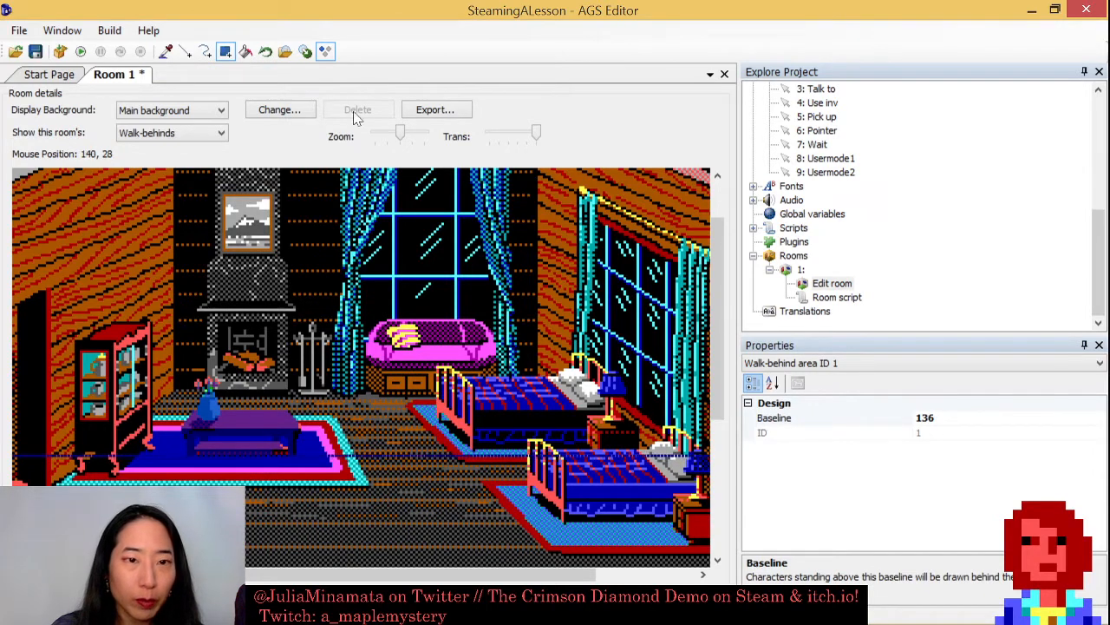
Fill the unpainted strip along the table's lower shelf with walk-behind area 1 and save the room.
{"action": "left_click", "coordinate": [425, 134]}
{"action": "left_click_drag", "start_coordinate": [713, 265], "coordinate": [715, 373]}
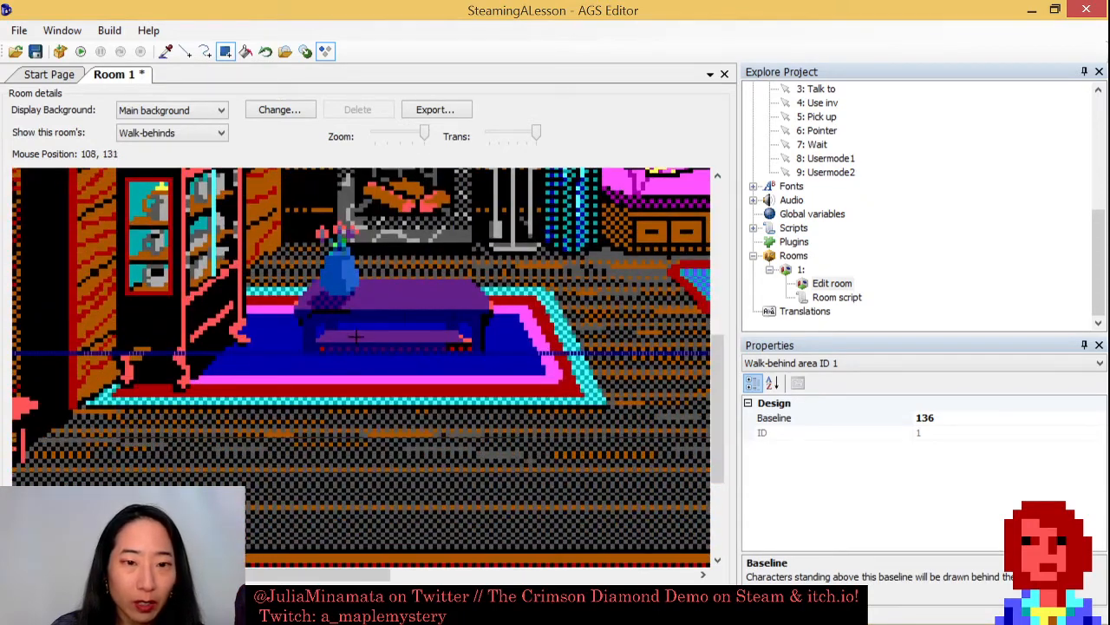
{"action": "mouse_move", "coordinate": [325, 342]}
{"action": "left_mouse_down"}
{"action": "mouse_move", "coordinate": [448, 355]}
{"action": "mouse_move", "coordinate": [459, 342]}
{"action": "left_mouse_up"}
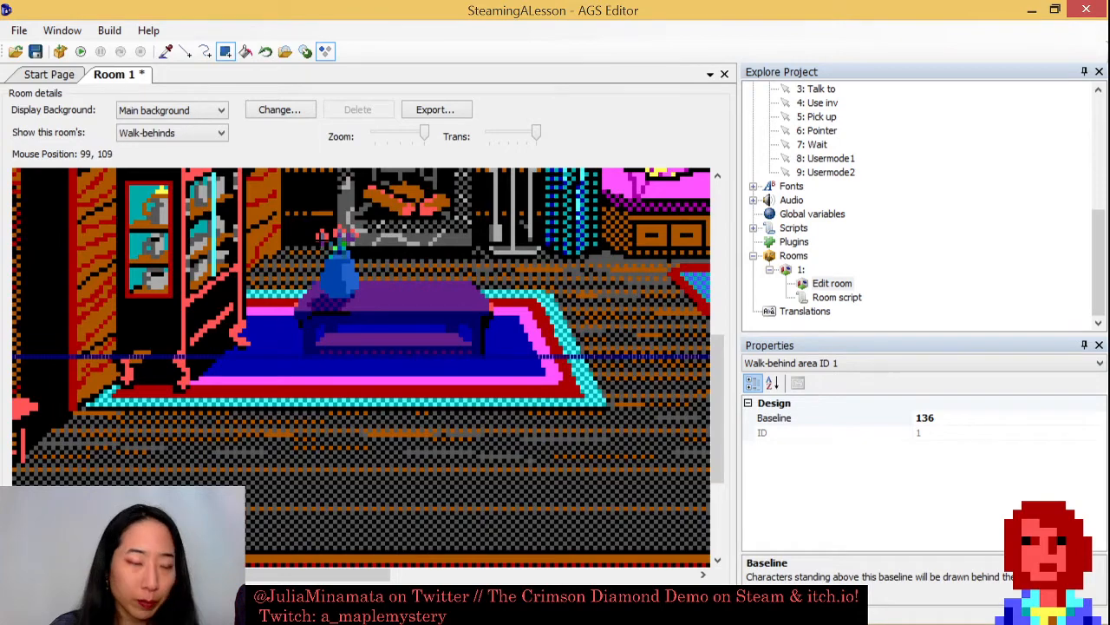
{"action": "key", "text": "ctrl+s"}
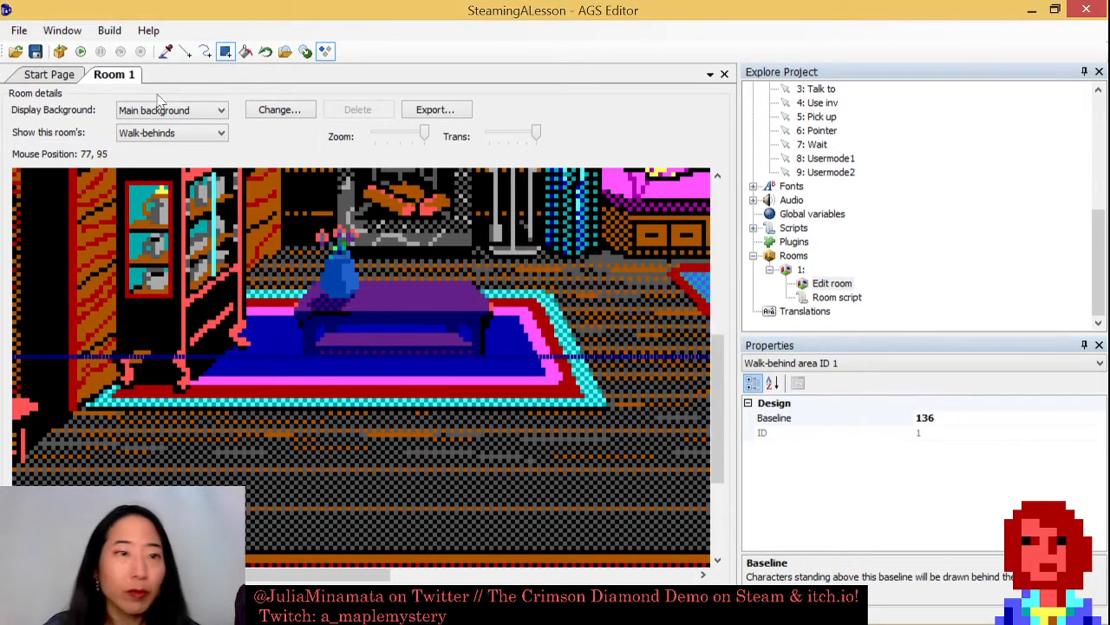
Run the game, test walking the character behind and in front of the coffee table, and end the run.
{"action": "left_click", "coordinate": [80, 52]}
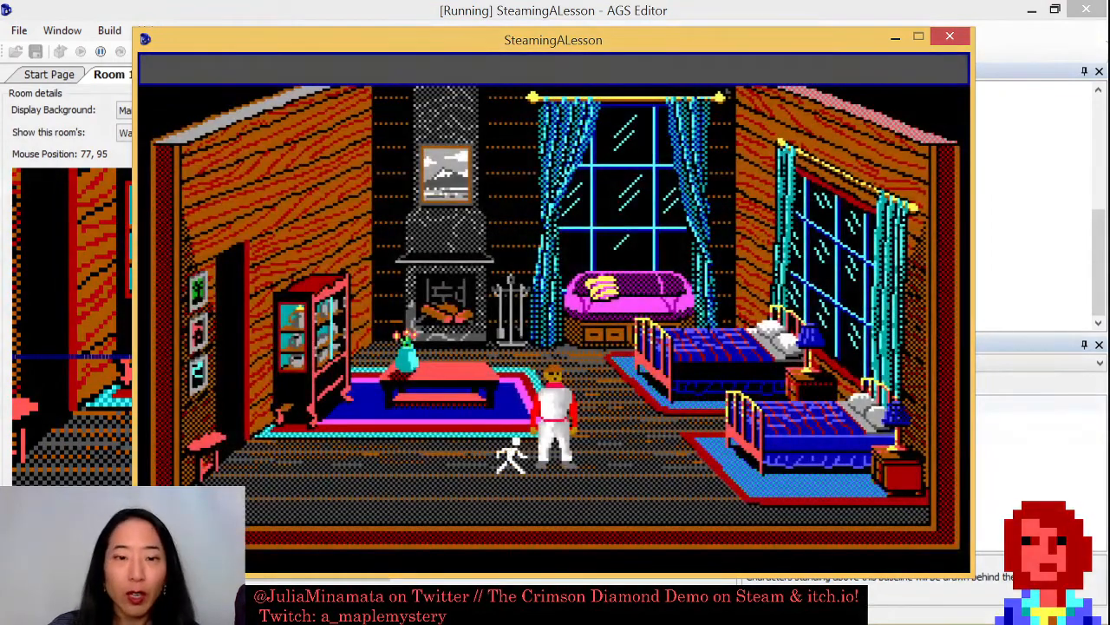
{"action": "left_click", "coordinate": [473, 469]}
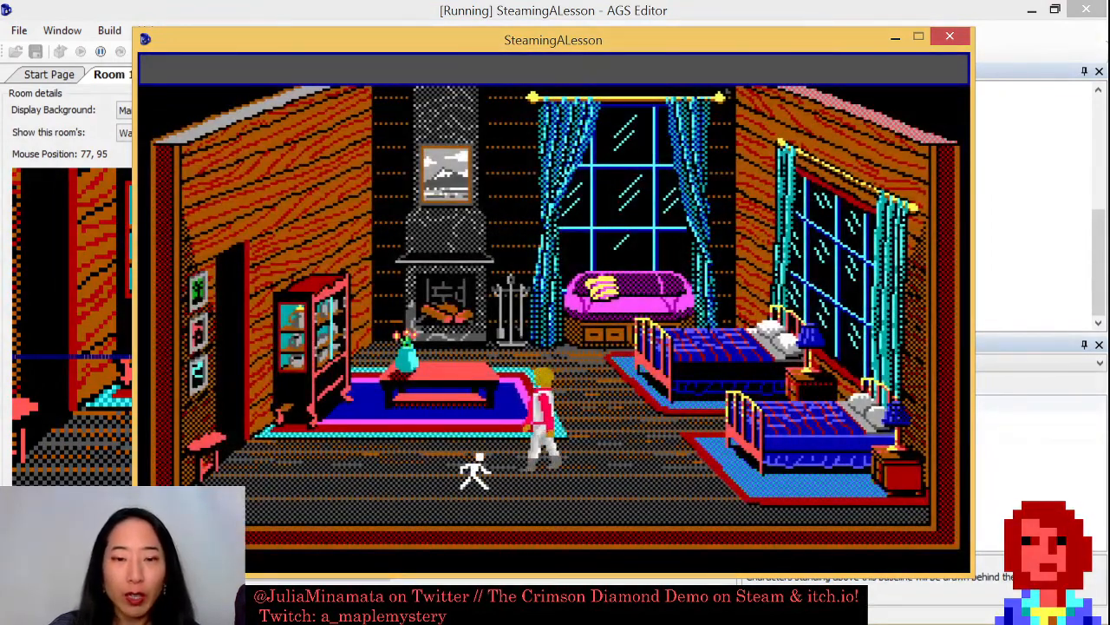
{"action": "left_click", "coordinate": [423, 387]}
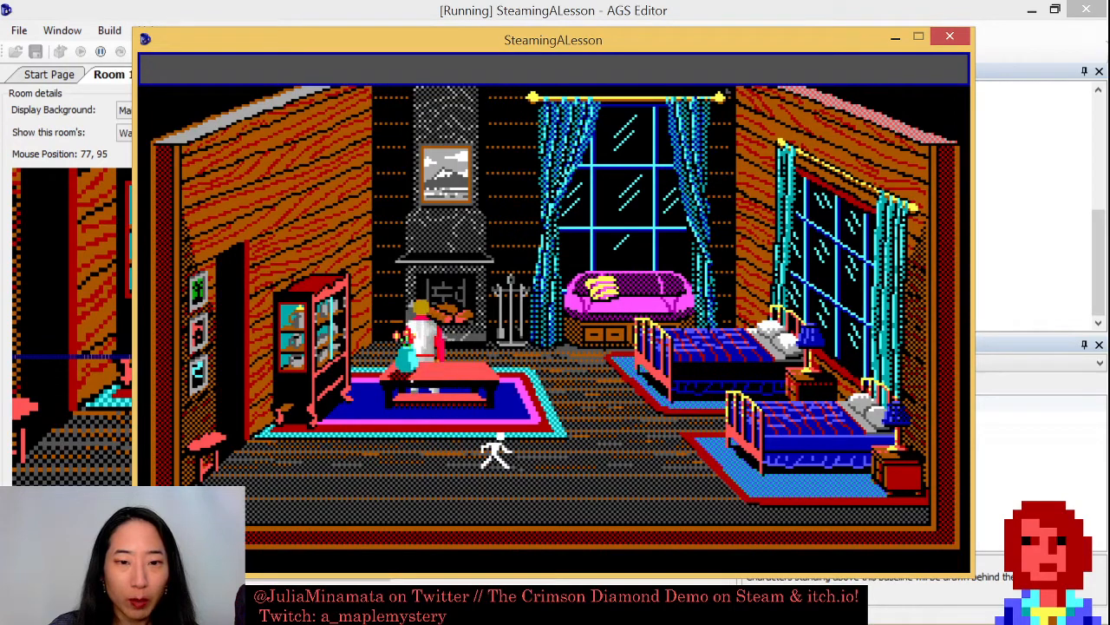
{"action": "left_click", "coordinate": [446, 451]}
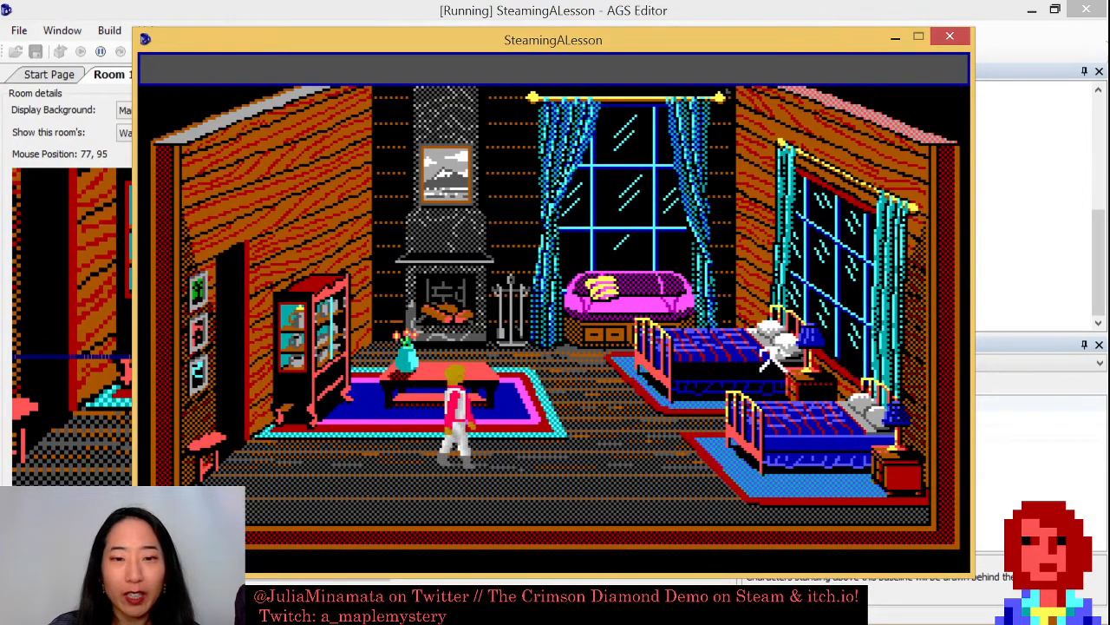
{"action": "left_click", "coordinate": [949, 36]}
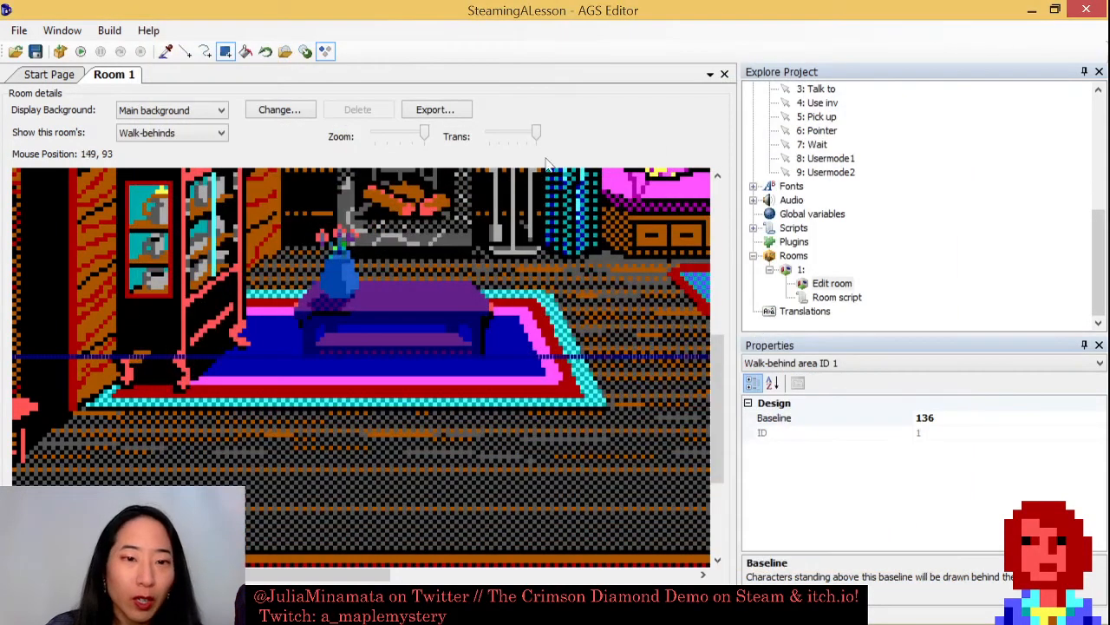
Show the room's walkable areas and erase a rectangle around the coffee table's legs and lower shelf from the walkable area.
{"action": "left_click", "coordinate": [214, 135]}
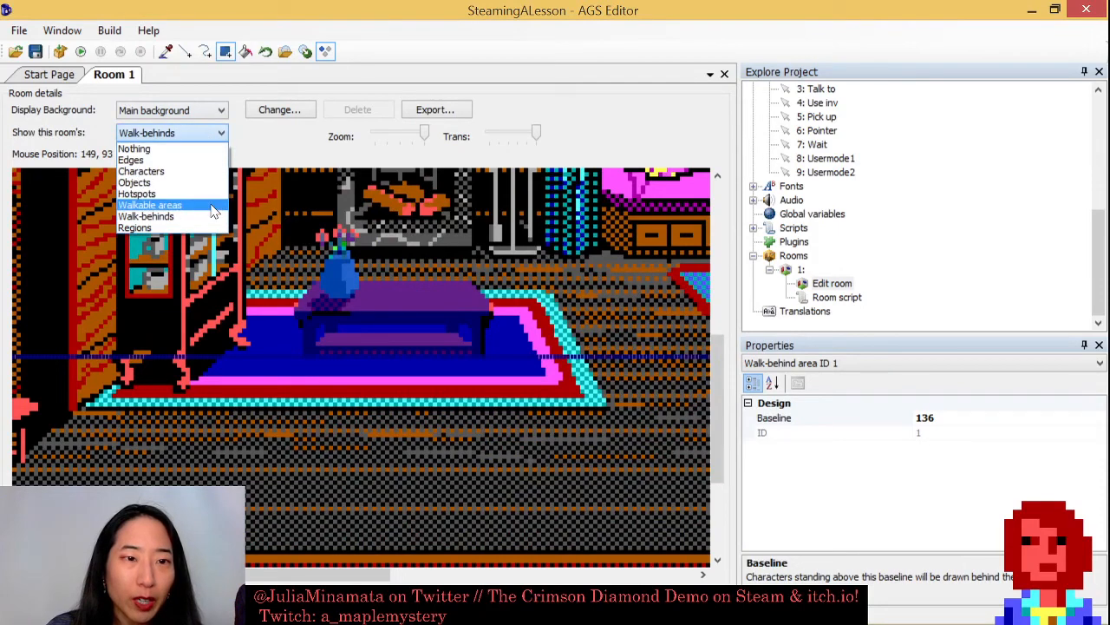
{"action": "left_click", "coordinate": [147, 197]}
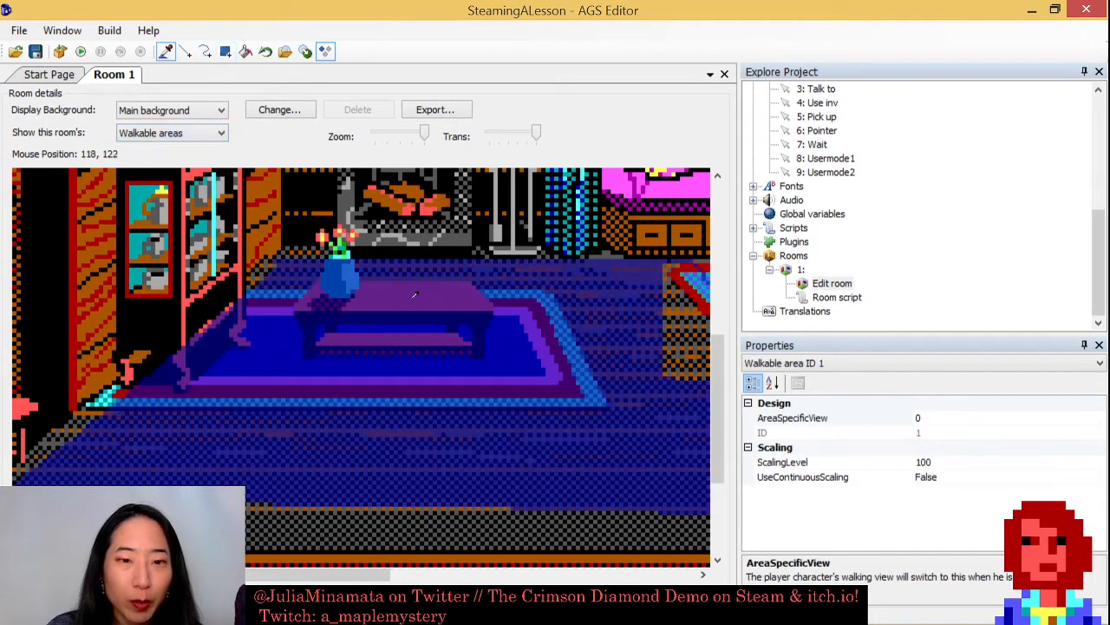
{"action": "left_click", "coordinate": [224, 51]}
{"action": "left_click_drag", "start_coordinate": [305, 333], "coordinate": [486, 355]}
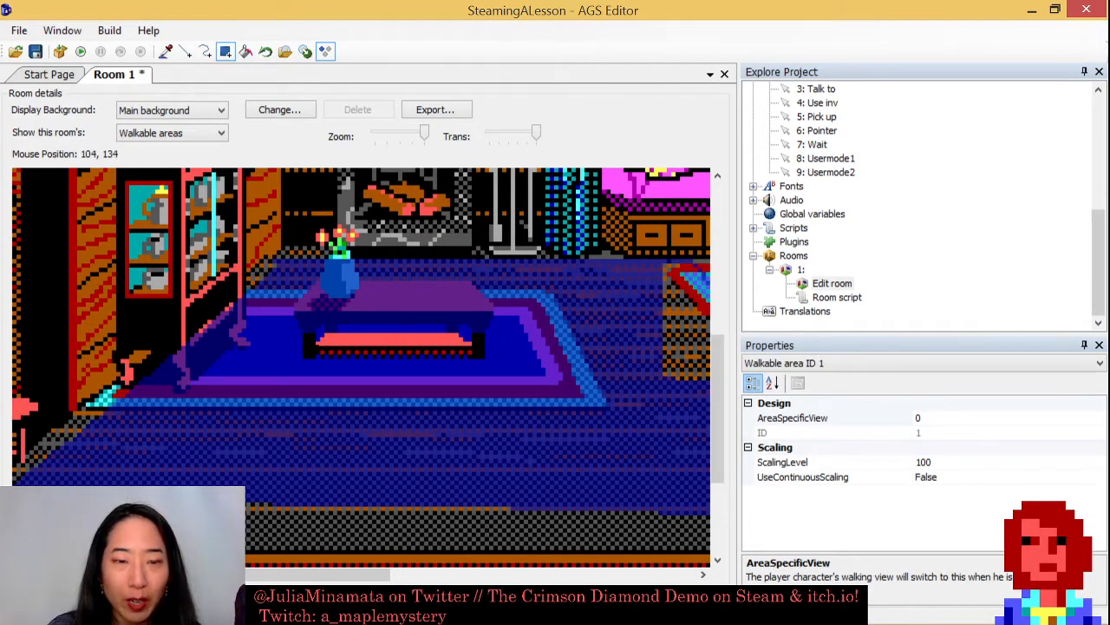
Run the game, test walking the character around, behind and through the coffee table's blocked area, and end the run.
{"action": "left_click", "coordinate": [82, 51]}
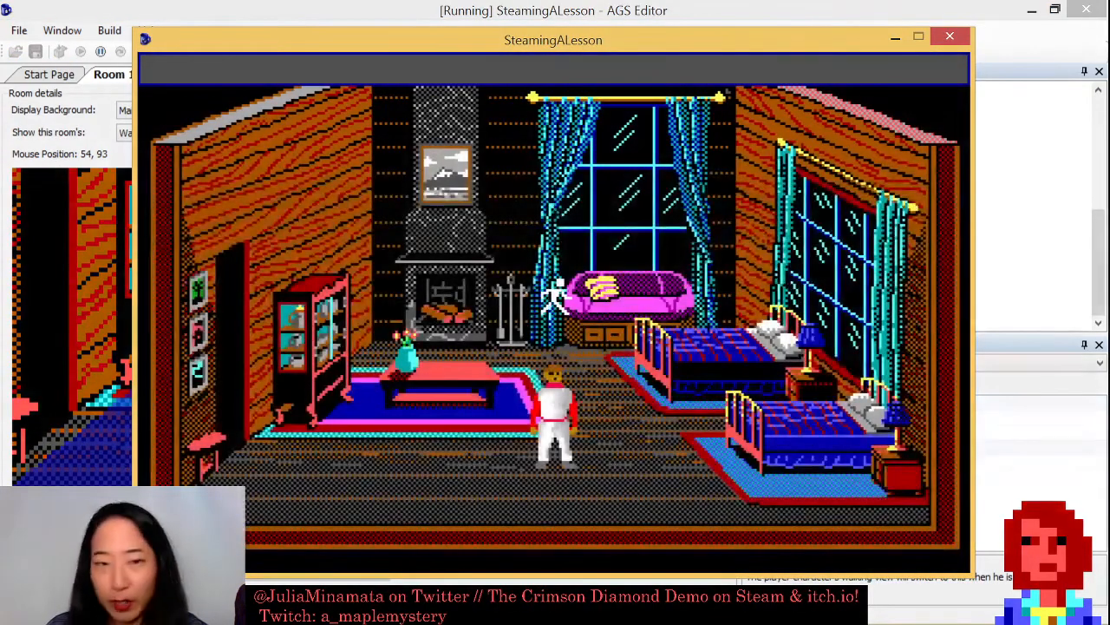
{"action": "left_click", "coordinate": [460, 442]}
{"action": "left_click", "coordinate": [444, 316]}
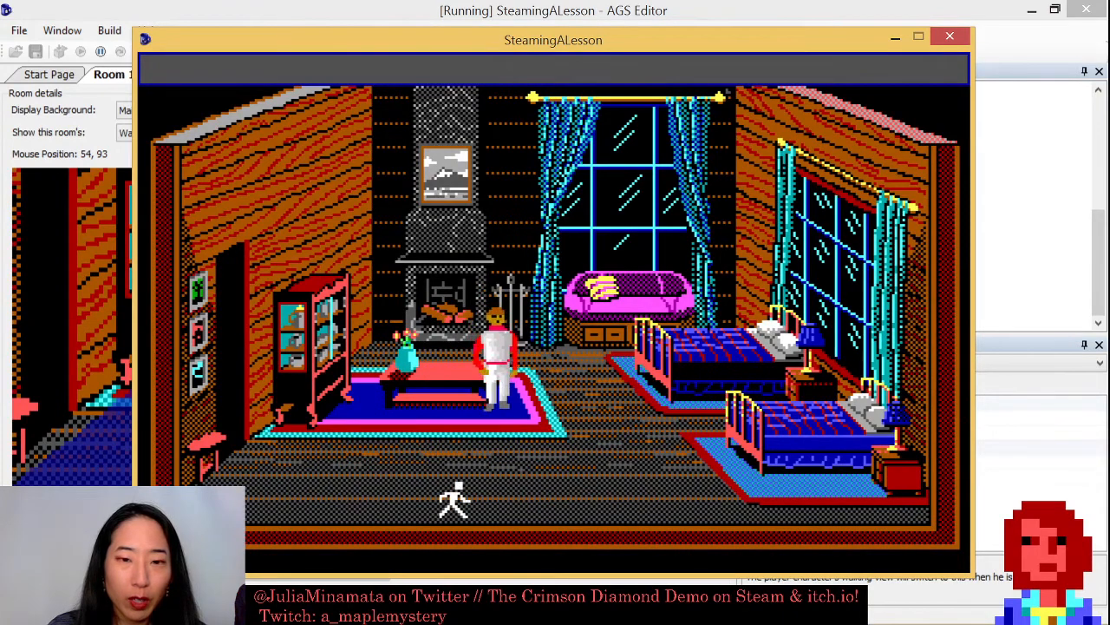
{"action": "left_click", "coordinate": [430, 321]}
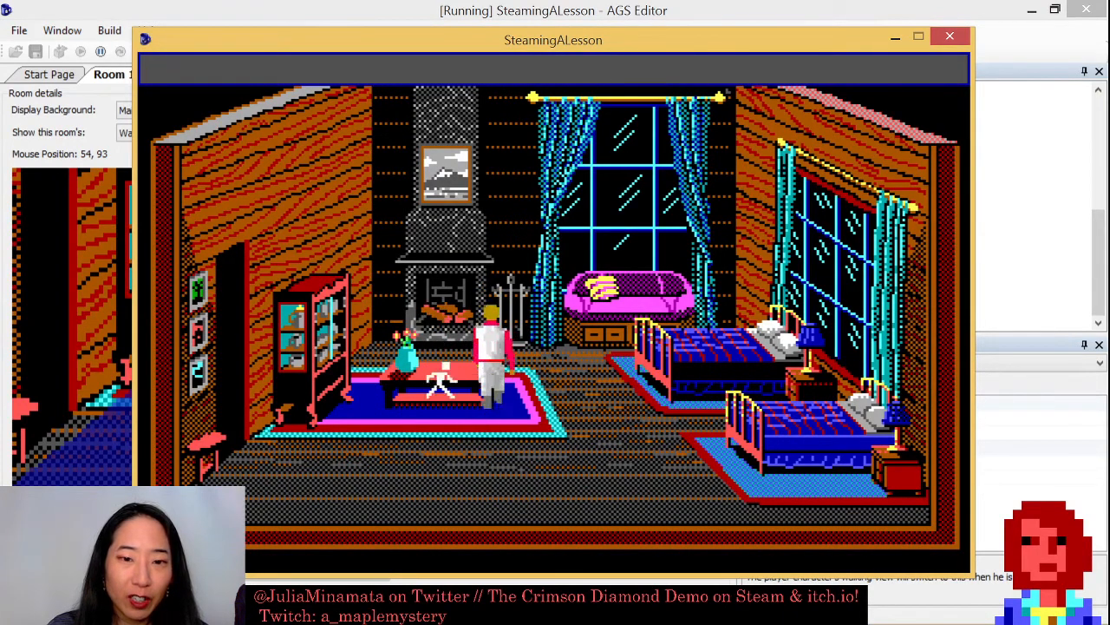
{"action": "left_click", "coordinate": [425, 467]}
{"action": "left_click", "coordinate": [439, 319]}
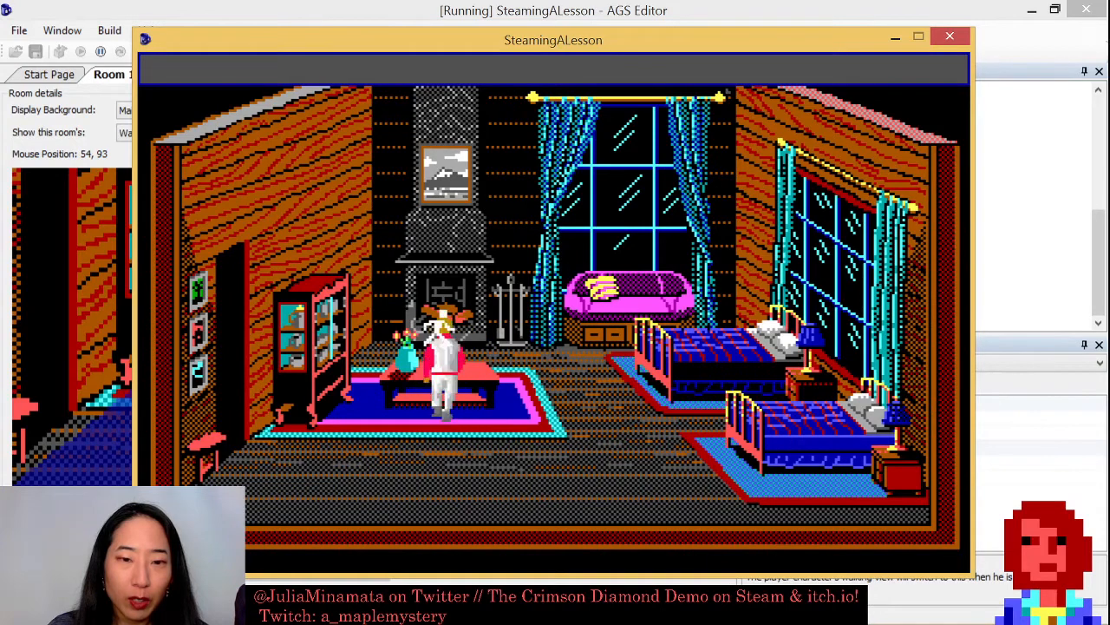
{"action": "left_click", "coordinate": [422, 436]}
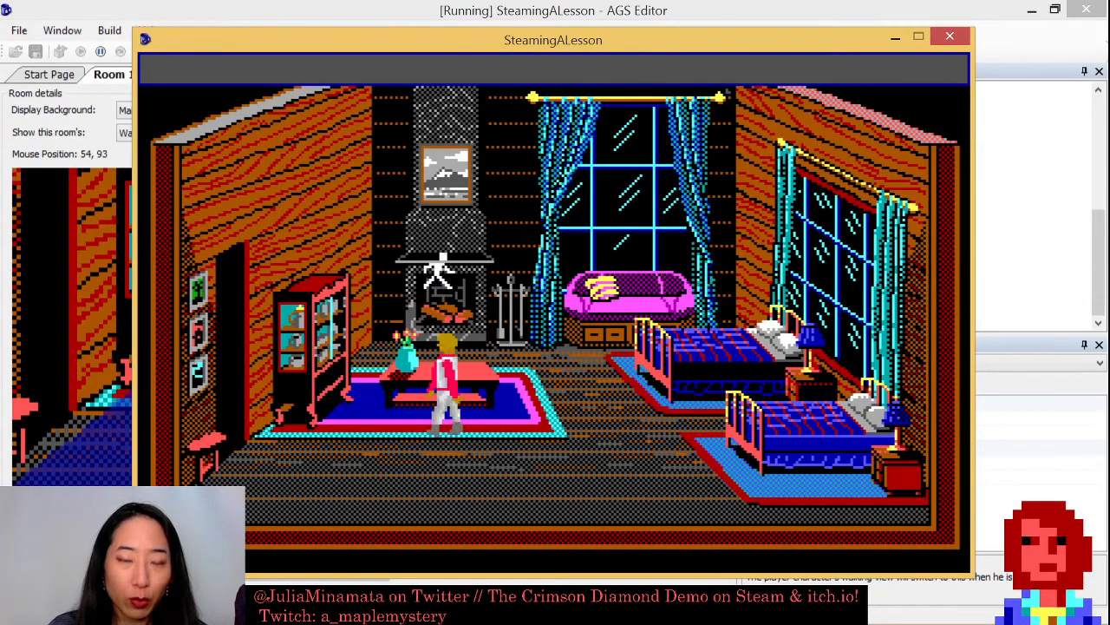
{"action": "left_click", "coordinate": [451, 421]}
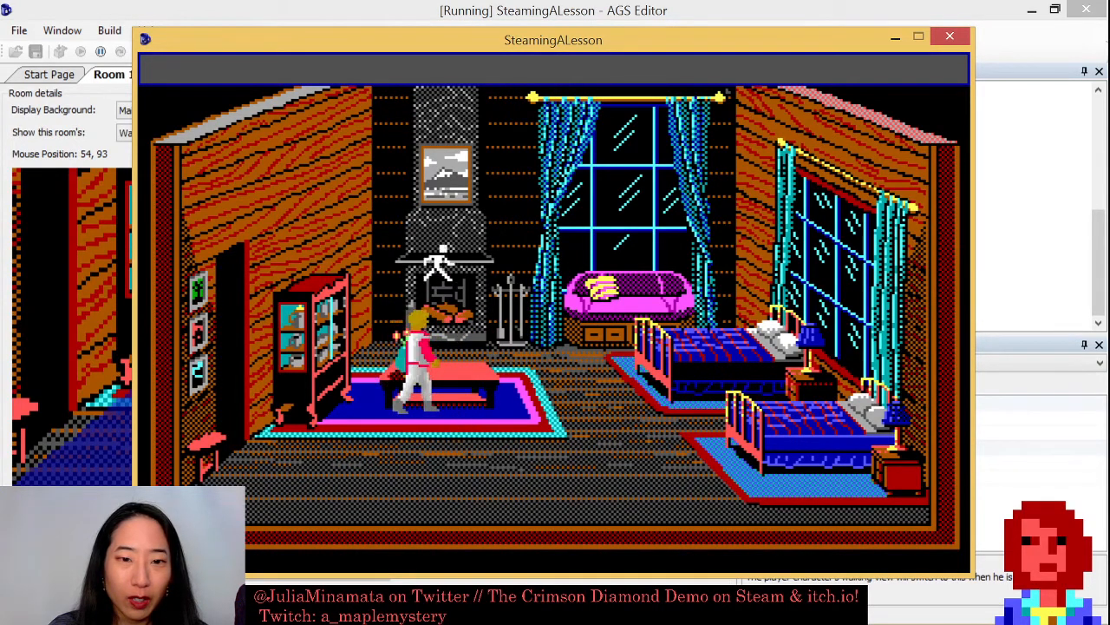
{"action": "left_click", "coordinate": [471, 423]}
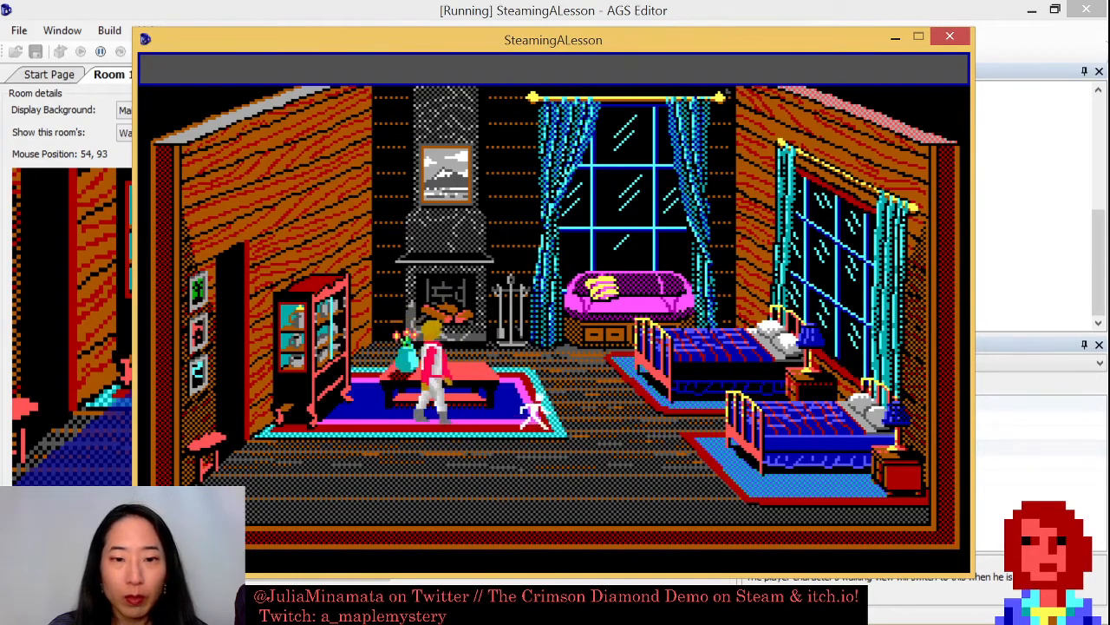
{"action": "left_click", "coordinate": [543, 333]}
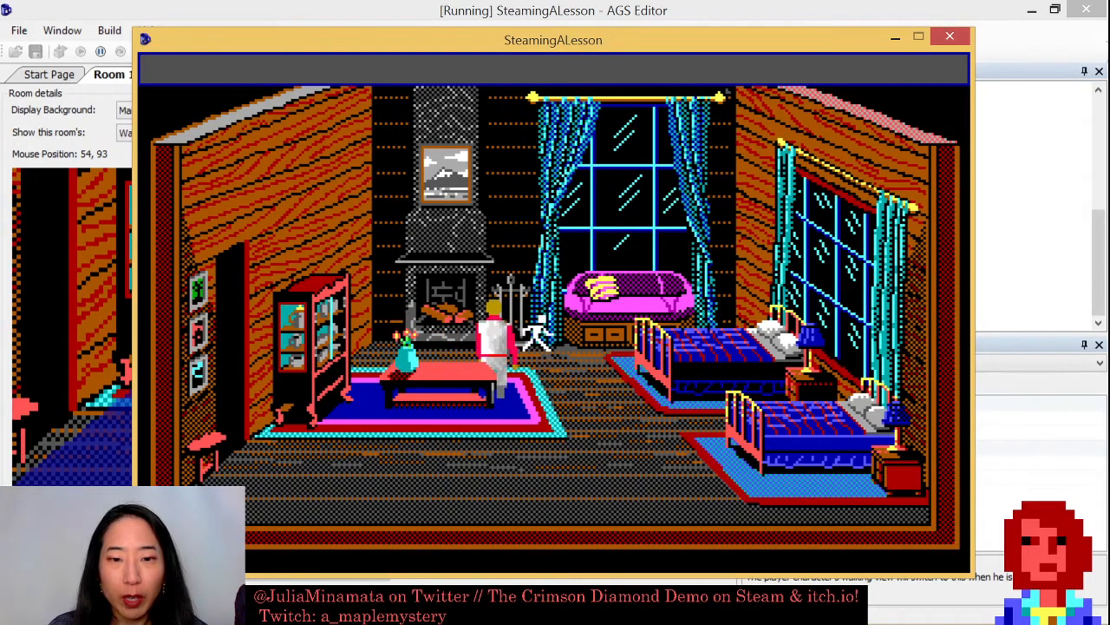
{"action": "left_click", "coordinate": [419, 364]}
{"action": "left_click", "coordinate": [447, 436]}
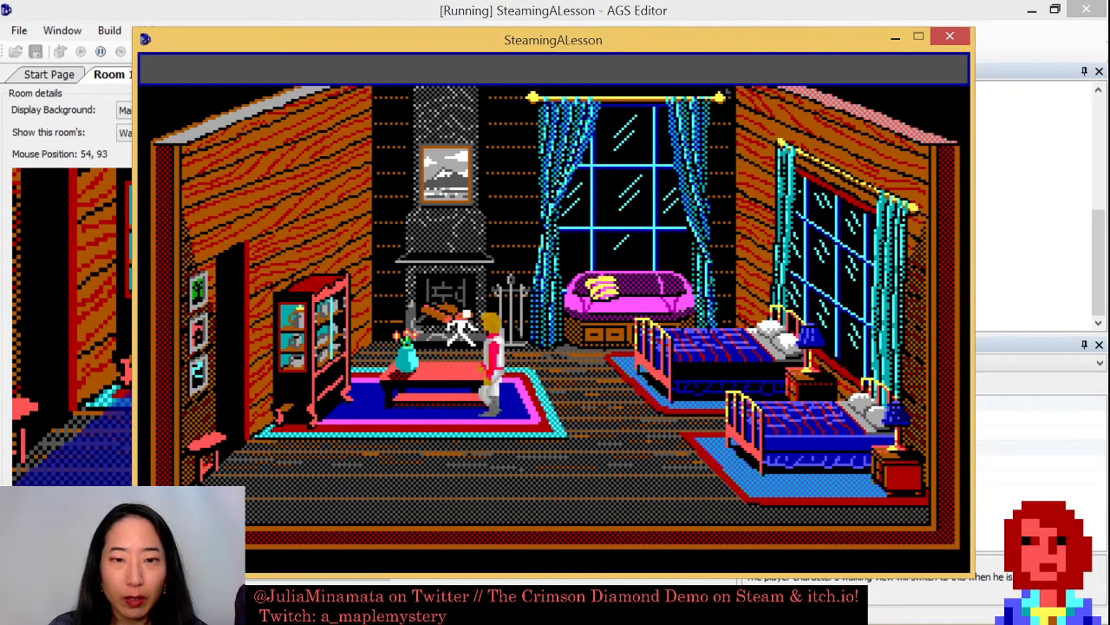
{"action": "left_click", "coordinate": [354, 392]}
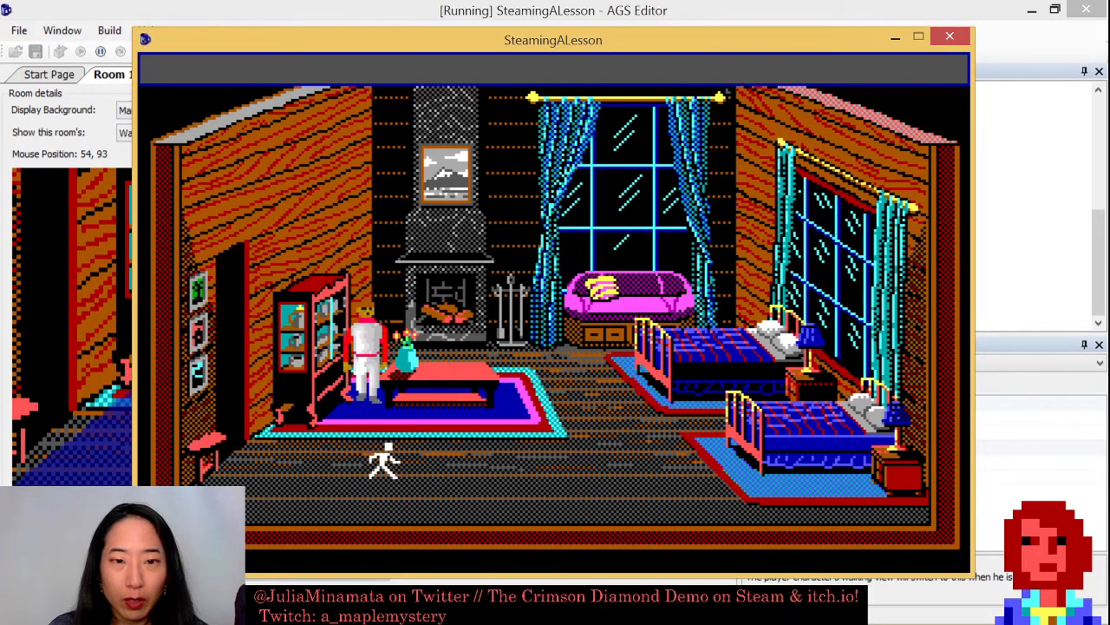
{"action": "left_click", "coordinate": [451, 440]}
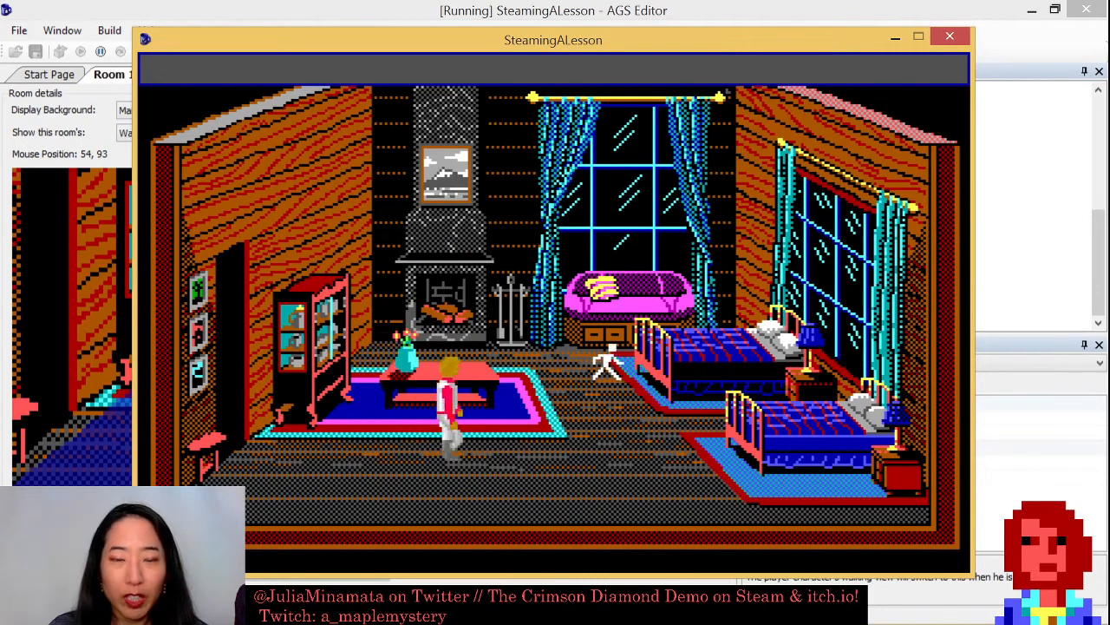
{"action": "left_click", "coordinate": [608, 364]}
{"action": "left_click", "coordinate": [500, 320]}
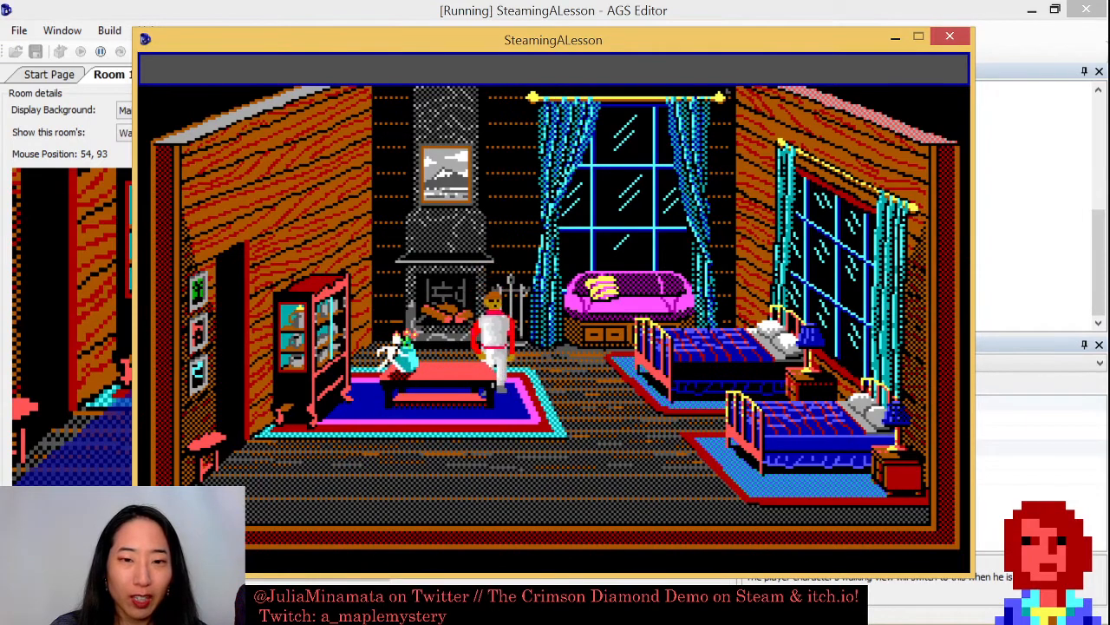
{"action": "left_click", "coordinate": [390, 355]}
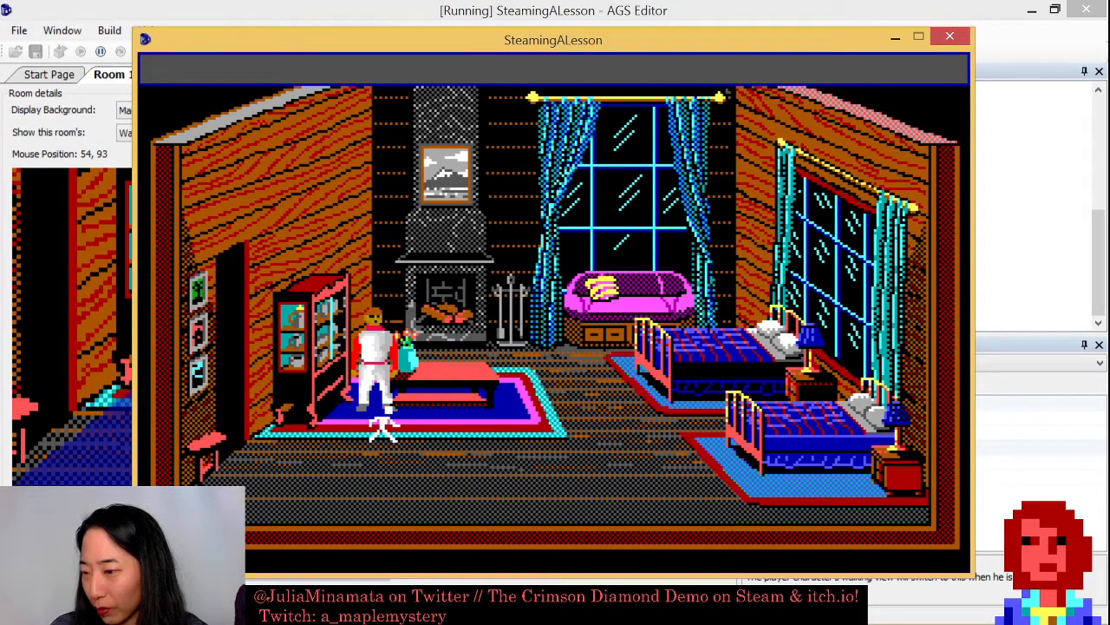
{"action": "left_click", "coordinate": [380, 449]}
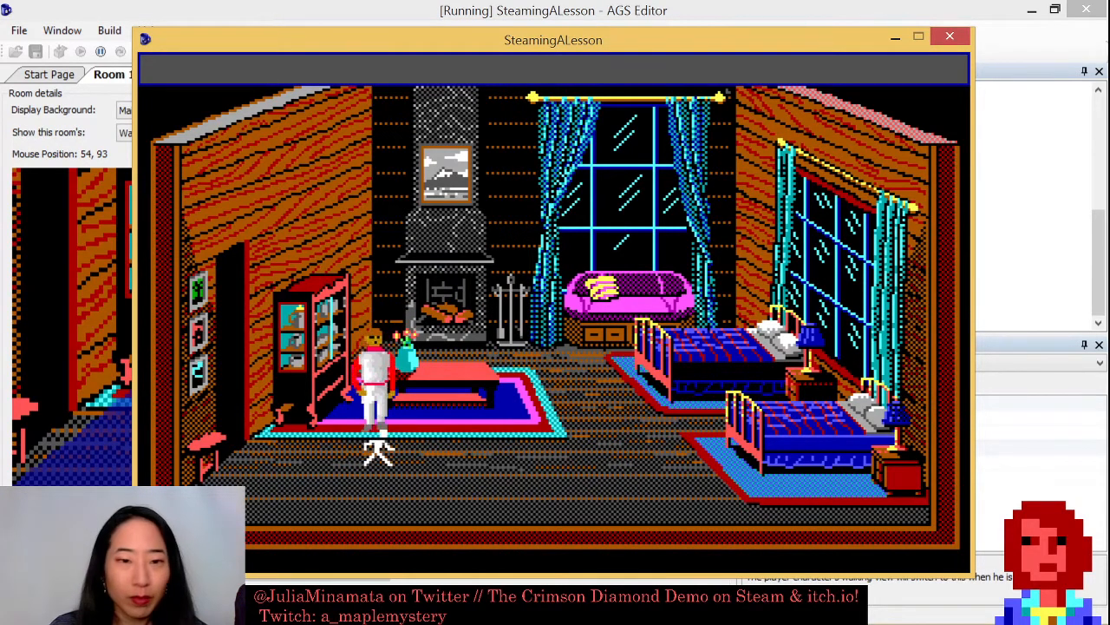
{"action": "left_click", "coordinate": [467, 442]}
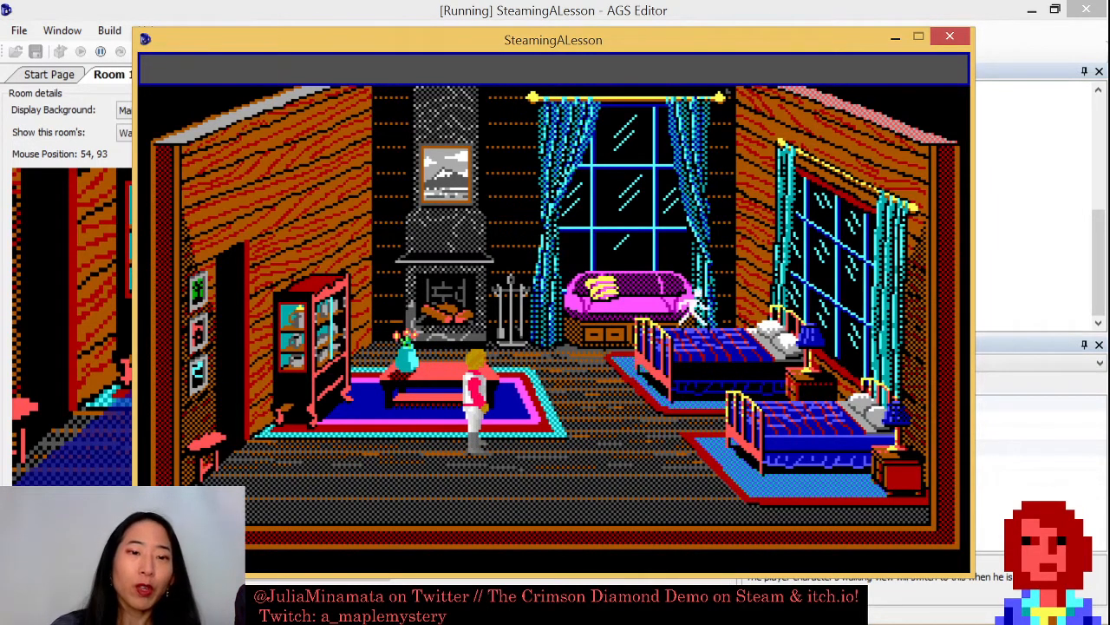
{"action": "left_click", "coordinate": [597, 453]}
{"action": "left_click", "coordinate": [420, 440]}
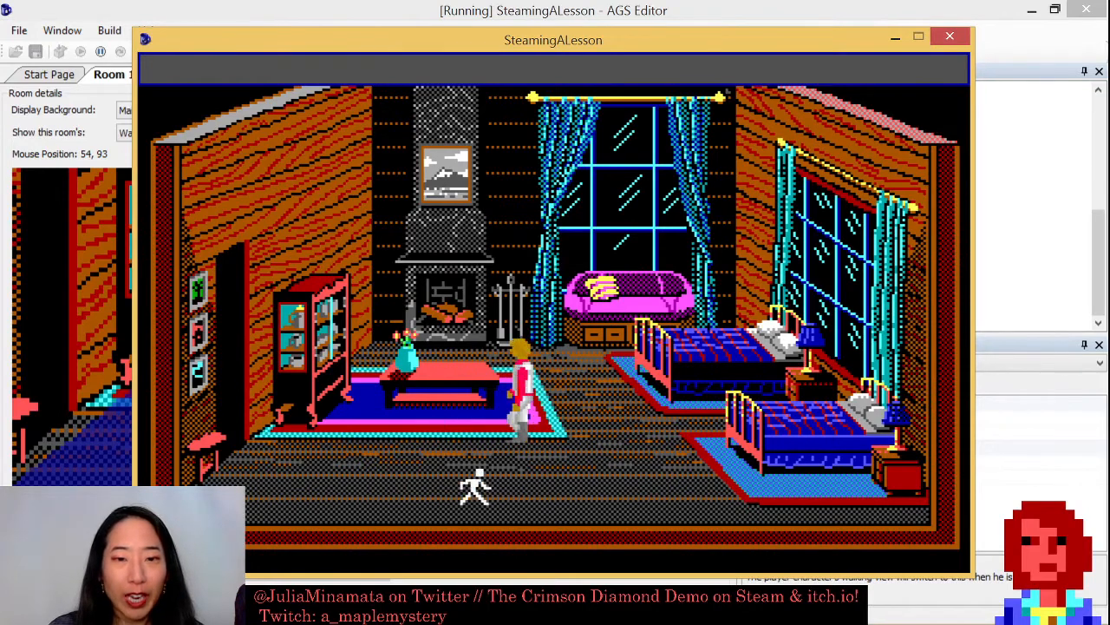
{"action": "mouse_move", "coordinate": [910, 75]}
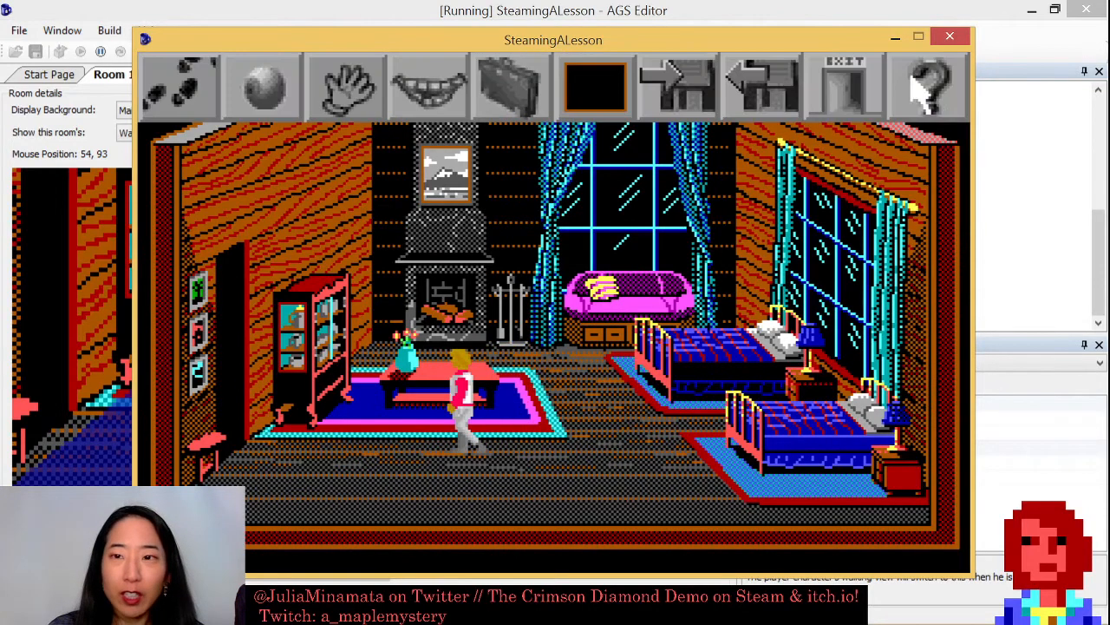
{"action": "left_click", "coordinate": [950, 36]}
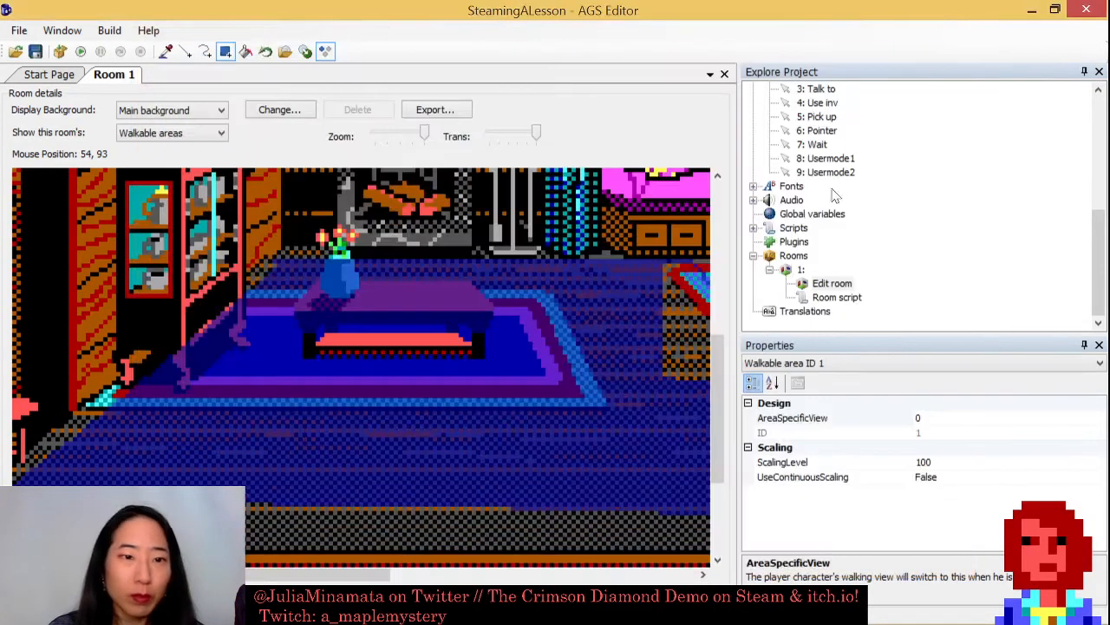
Show the room's objects, place a new object beside the bookcase at about 74, 121, and select its Image property.
{"action": "left_click", "coordinate": [166, 133]}
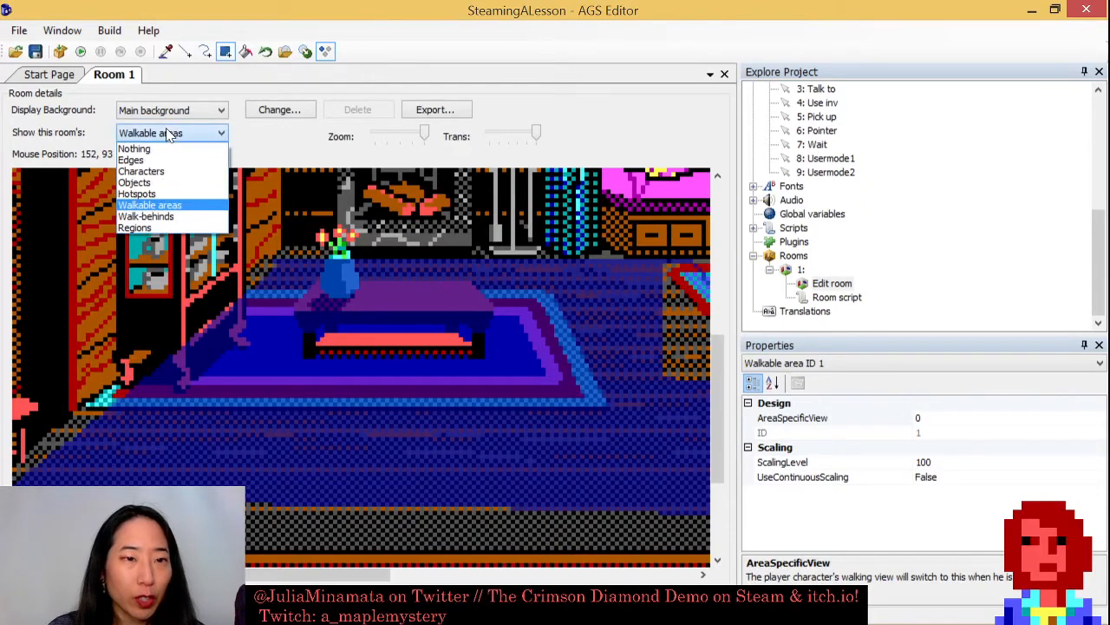
{"action": "left_click", "coordinate": [178, 182]}
{"action": "scroll", "coordinate": [688, 333], "scroll_direction": "up", "scroll_amount": 2}
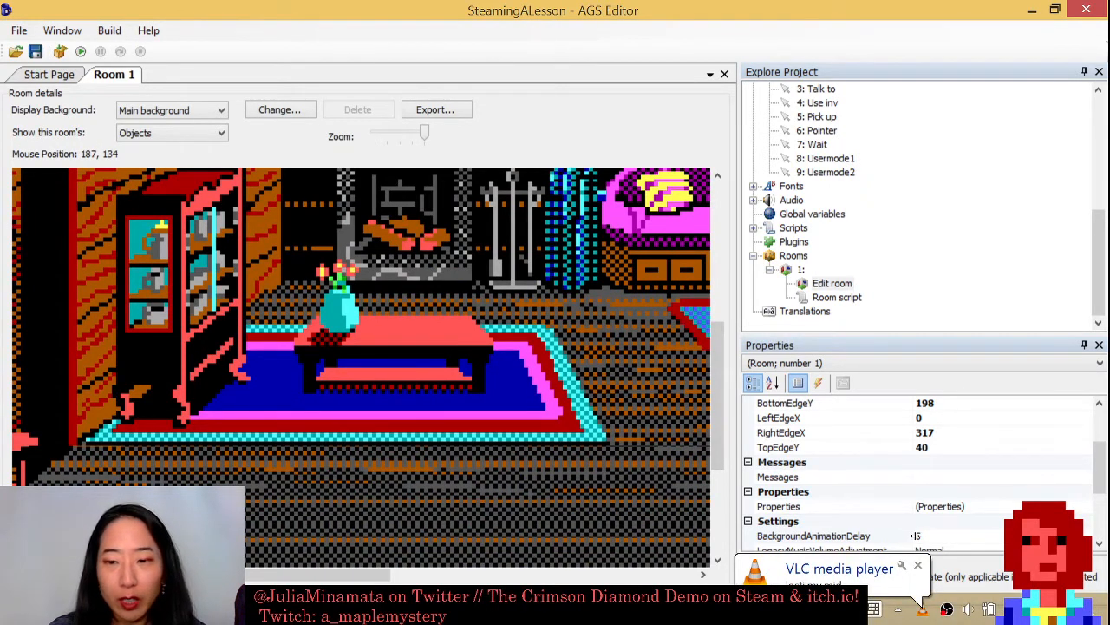
{"action": "right_click", "coordinate": [217, 327]}
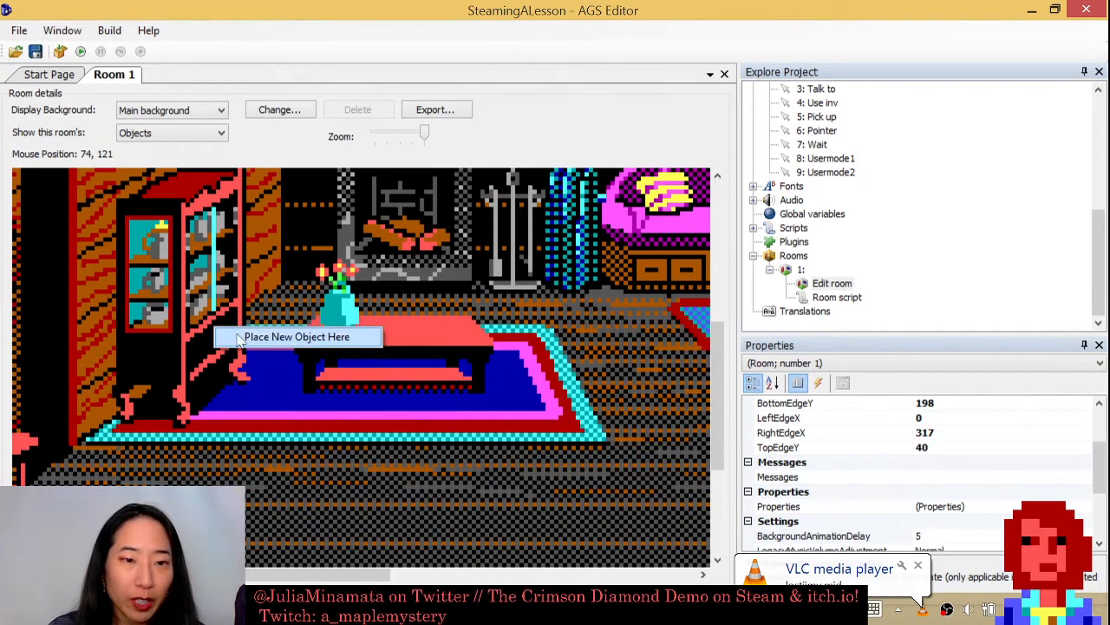
{"action": "left_click", "coordinate": [258, 338]}
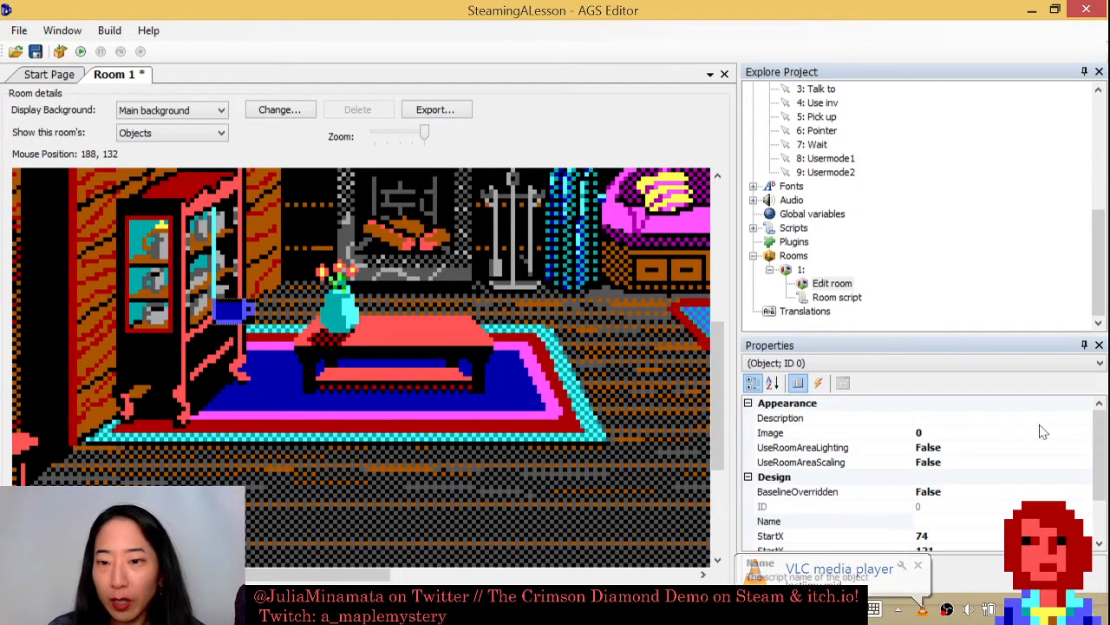
{"action": "left_click", "coordinate": [1066, 433]}
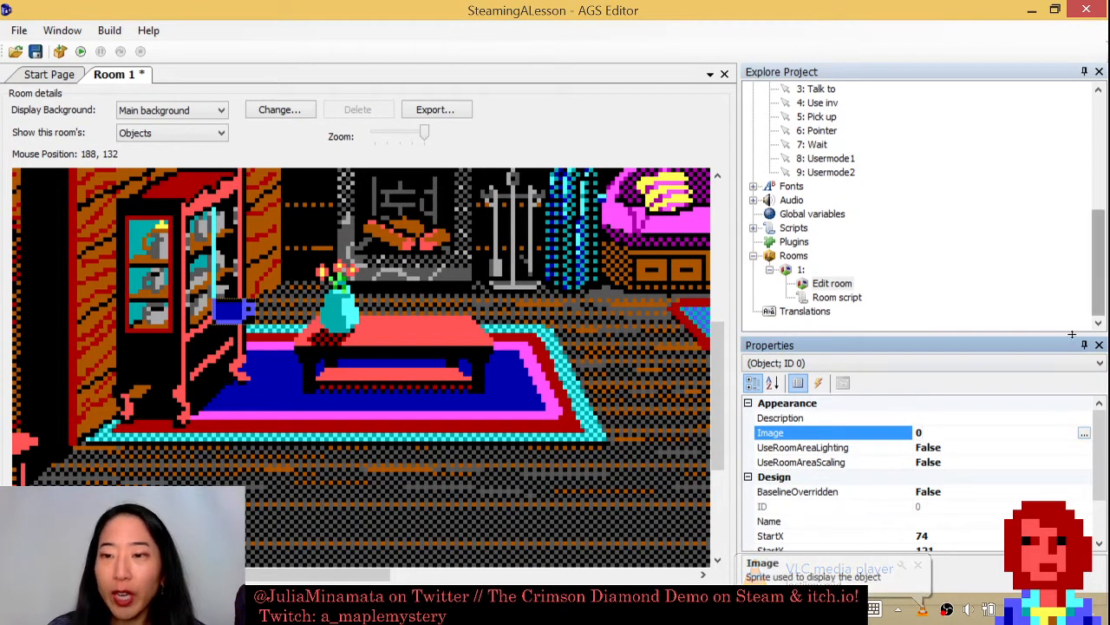
Import the whole drawer_1 image into the Main sprite folder with the top-left pixel as transparent colour.
{"action": "left_click_drag", "start_coordinate": [1087, 289], "coordinate": [1040, 146]}
{"action": "double_click", "coordinate": [798, 117]}
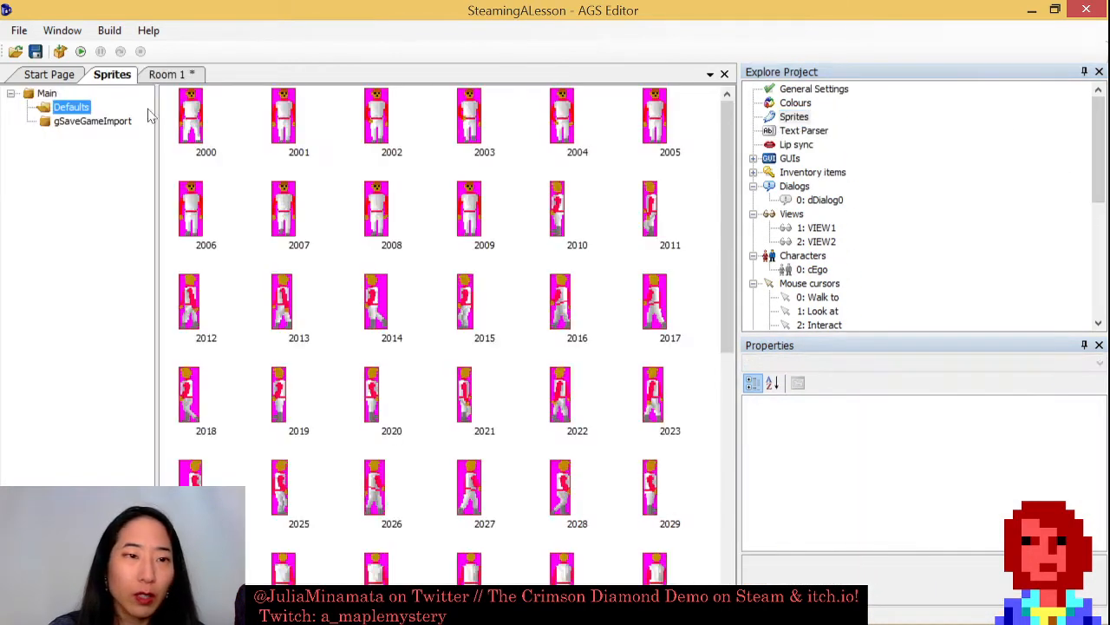
{"action": "left_click", "coordinate": [31, 93]}
{"action": "right_click", "coordinate": [349, 224]}
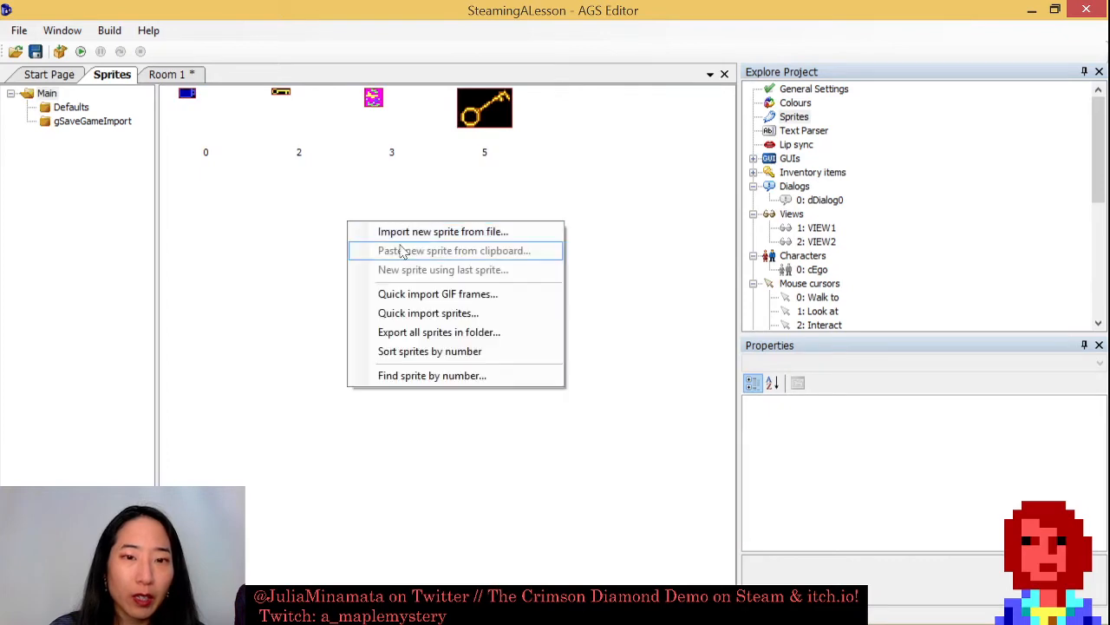
{"action": "left_click", "coordinate": [401, 233]}
{"action": "left_click", "coordinate": [518, 202]}
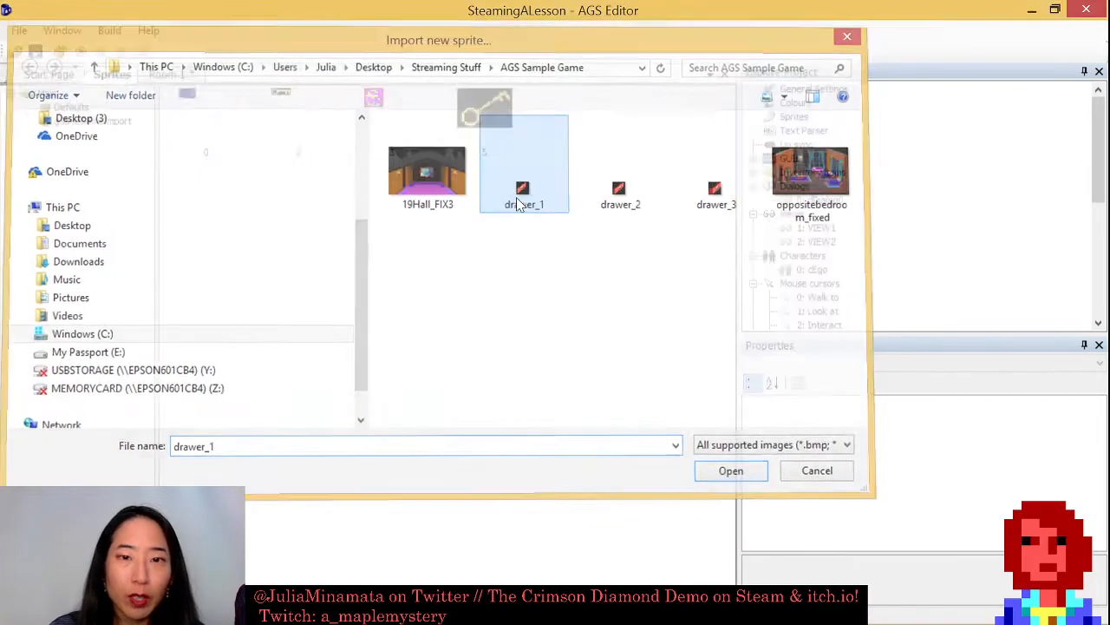
{"action": "double_click", "coordinate": [518, 202]}
{"action": "left_click", "coordinate": [241, 257]}
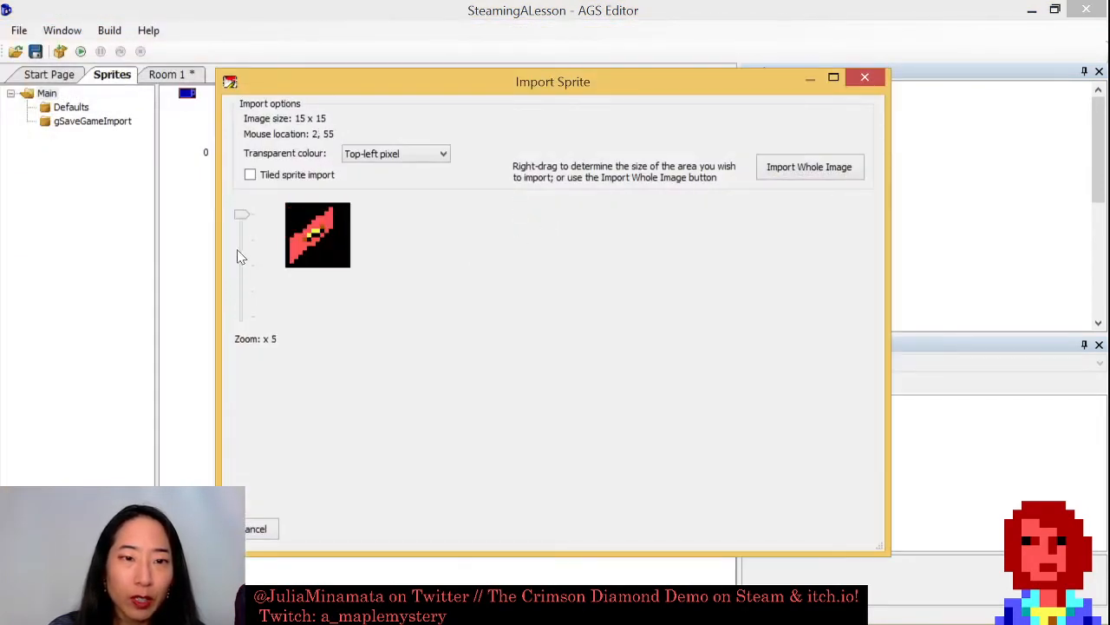
{"action": "left_click", "coordinate": [397, 157]}
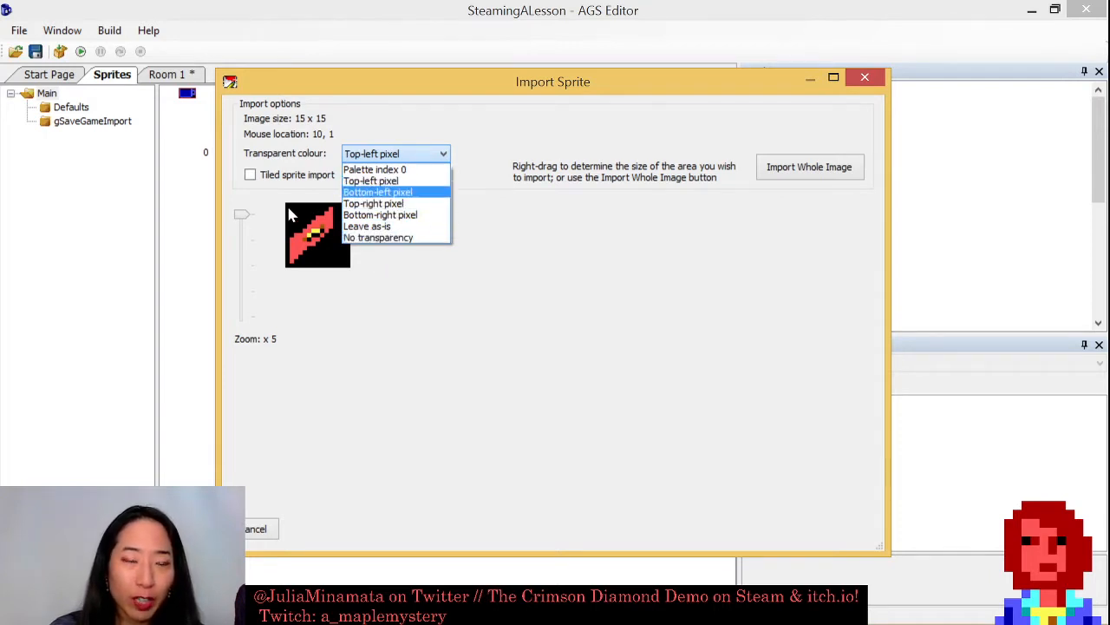
{"action": "left_click", "coordinate": [370, 180]}
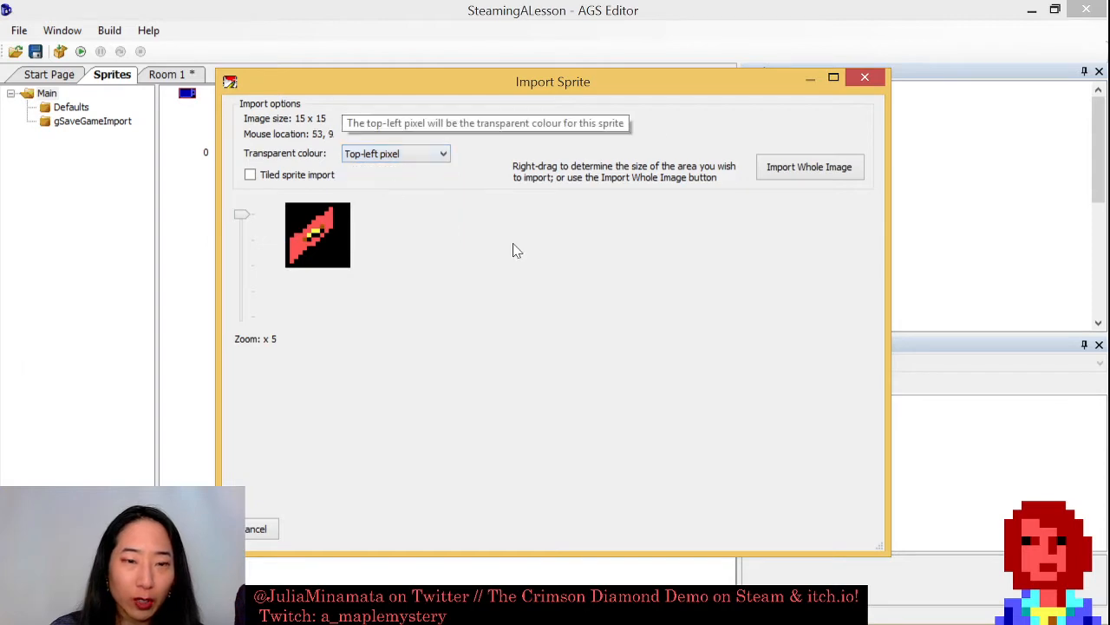
{"action": "left_click", "coordinate": [819, 171]}
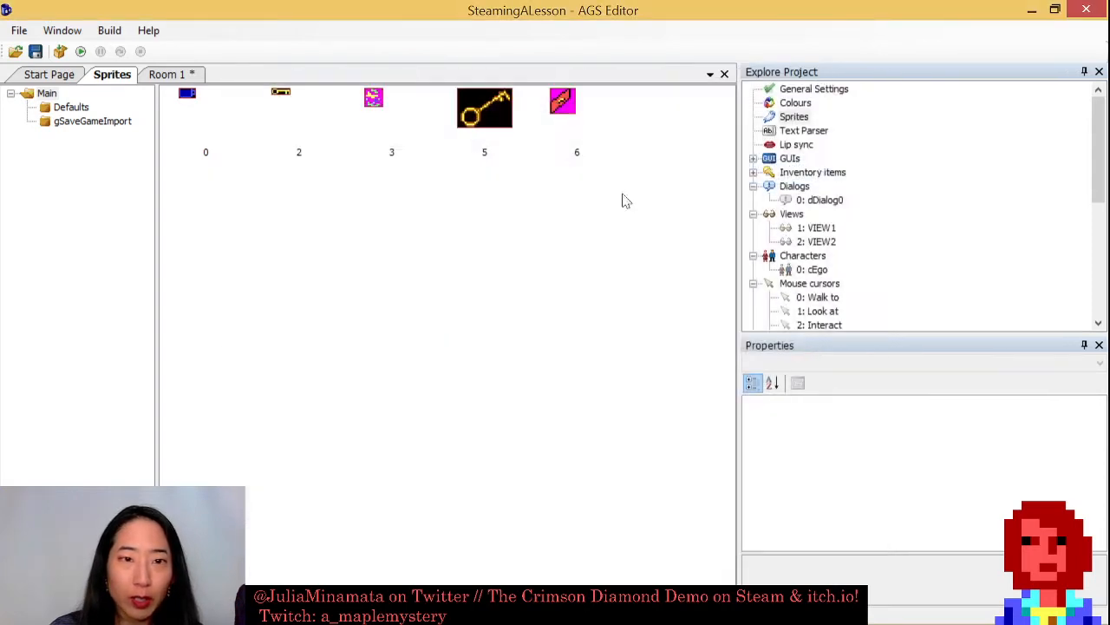
Import the whole drawer_2 image as a new sprite in the Main folder with the top-left pixel as transparent colour.
{"action": "right_click", "coordinate": [623, 126]}
{"action": "left_click", "coordinate": [707, 139]}
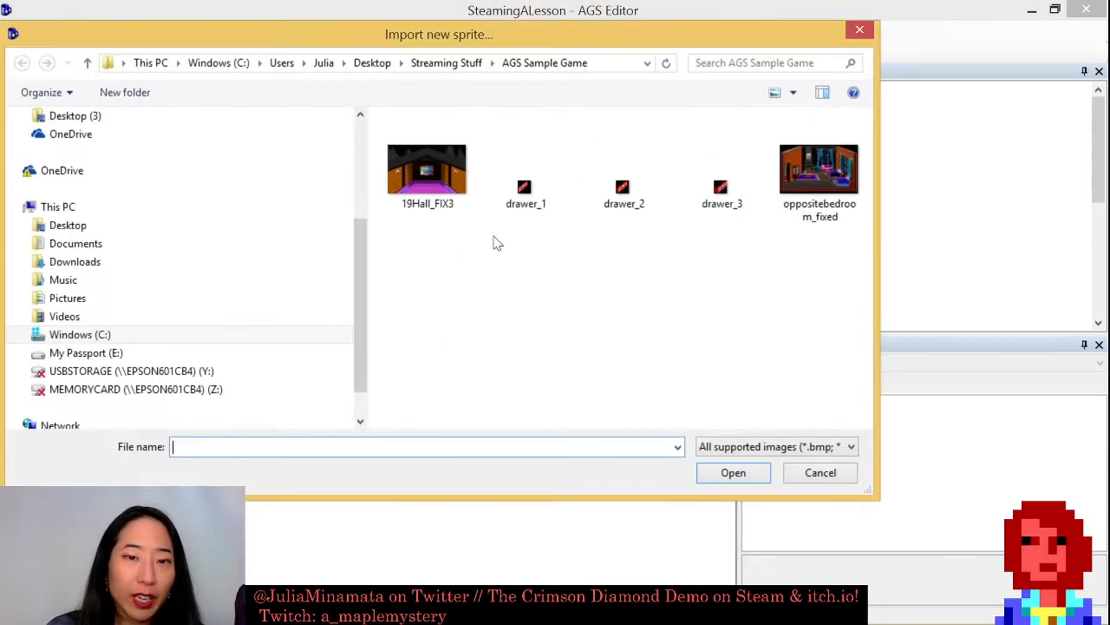
{"action": "double_click", "coordinate": [623, 178]}
{"action": "left_click", "coordinate": [822, 172]}
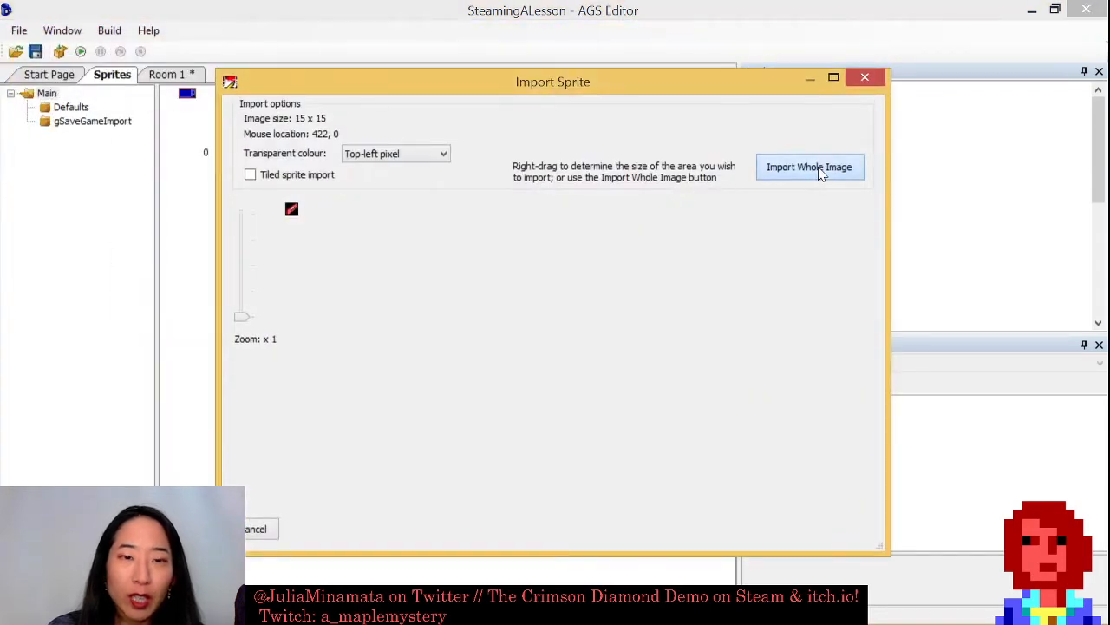
Import the whole third drawer image as a new sprite in the Main folder with the top-left pixel as transparent colour.
{"action": "right_click", "coordinate": [560, 242]}
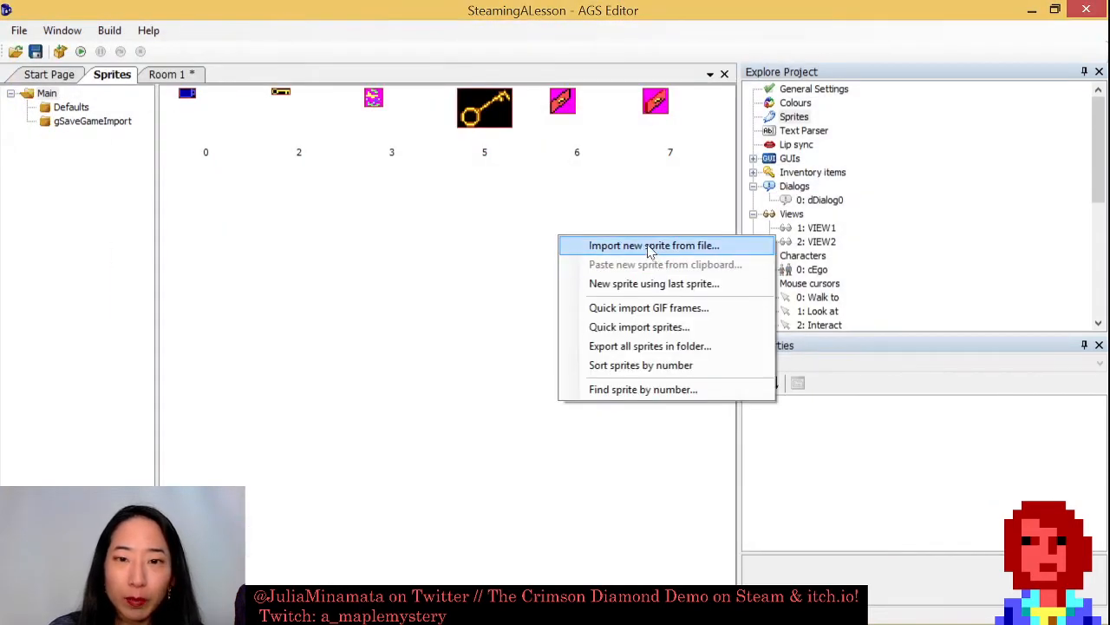
{"action": "left_click", "coordinate": [652, 244]}
{"action": "double_click", "coordinate": [695, 182]}
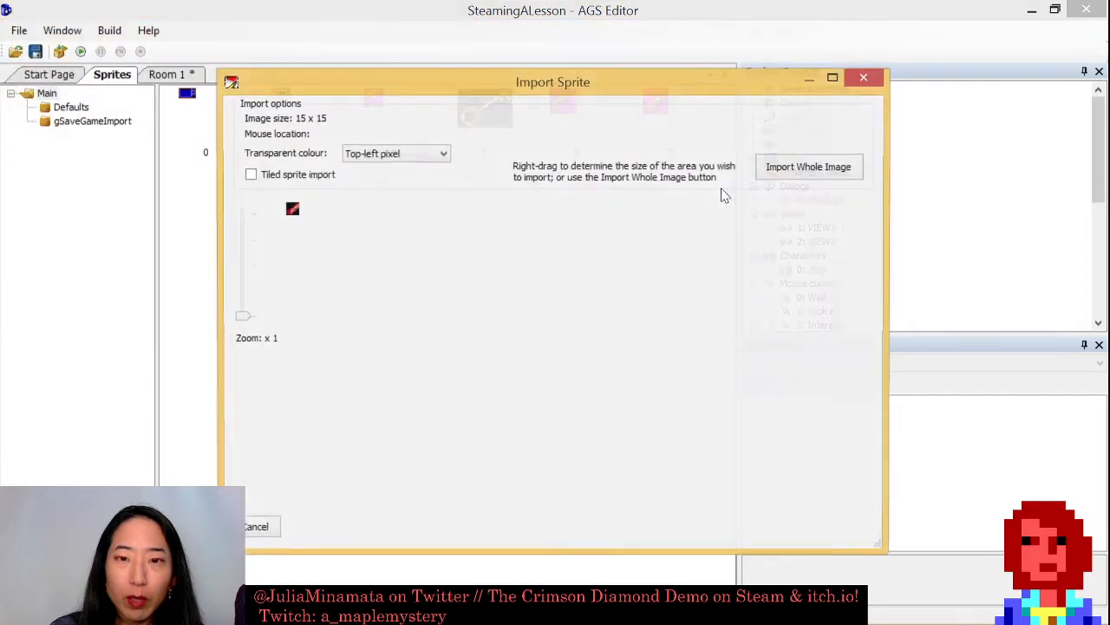
{"action": "left_click", "coordinate": [824, 171]}
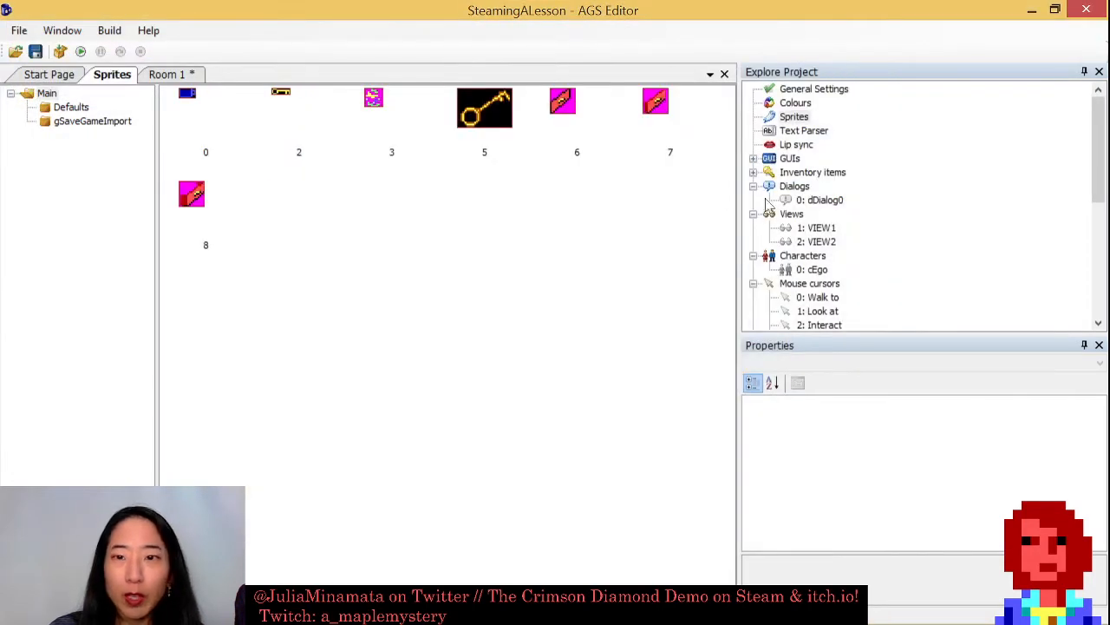
Open VIEW2 and build loop 0 from three frames using drawer sprites 6, 7 and 8 in order.
{"action": "left_click", "coordinate": [813, 243]}
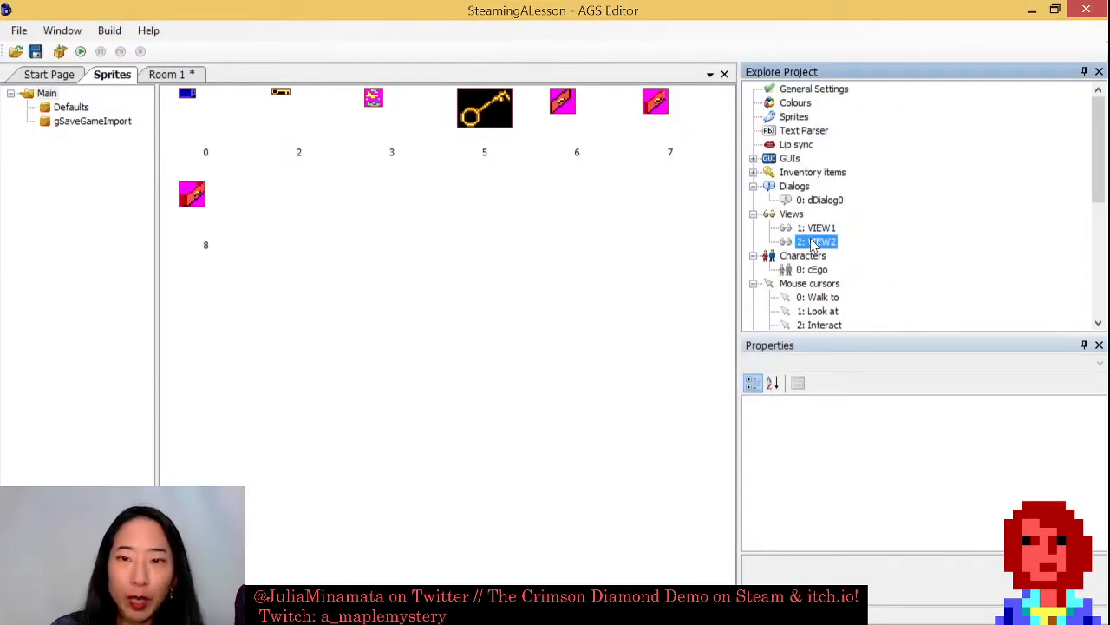
{"action": "double_click", "coordinate": [815, 242]}
{"action": "left_click", "coordinate": [326, 175]}
{"action": "double_click", "coordinate": [284, 181]}
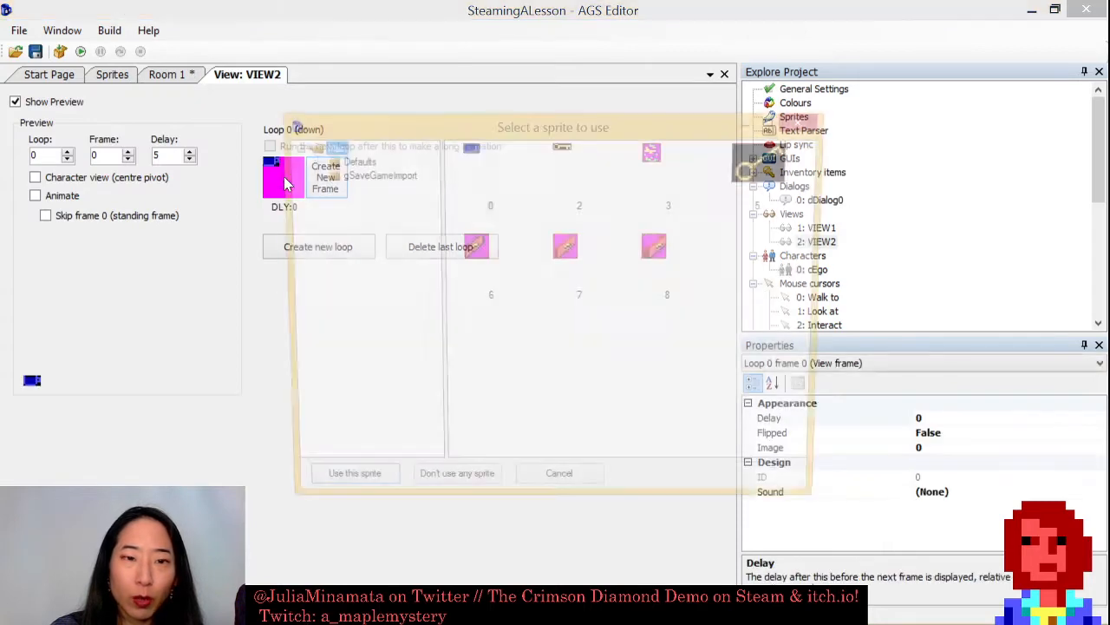
{"action": "double_click", "coordinate": [480, 246]}
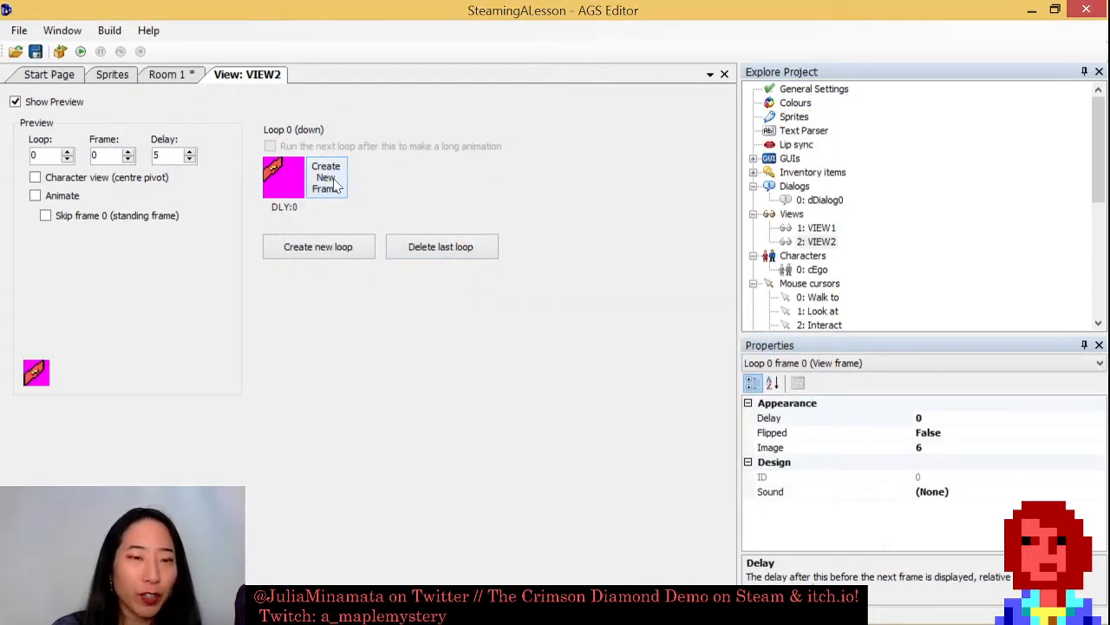
{"action": "left_click", "coordinate": [336, 183]}
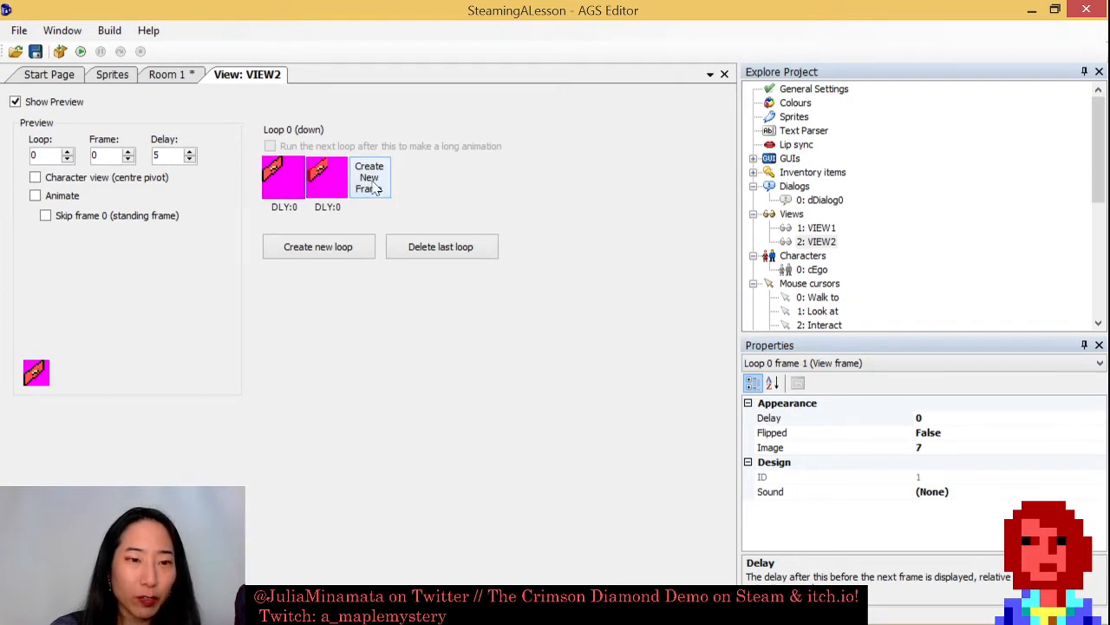
{"action": "left_click", "coordinate": [373, 186]}
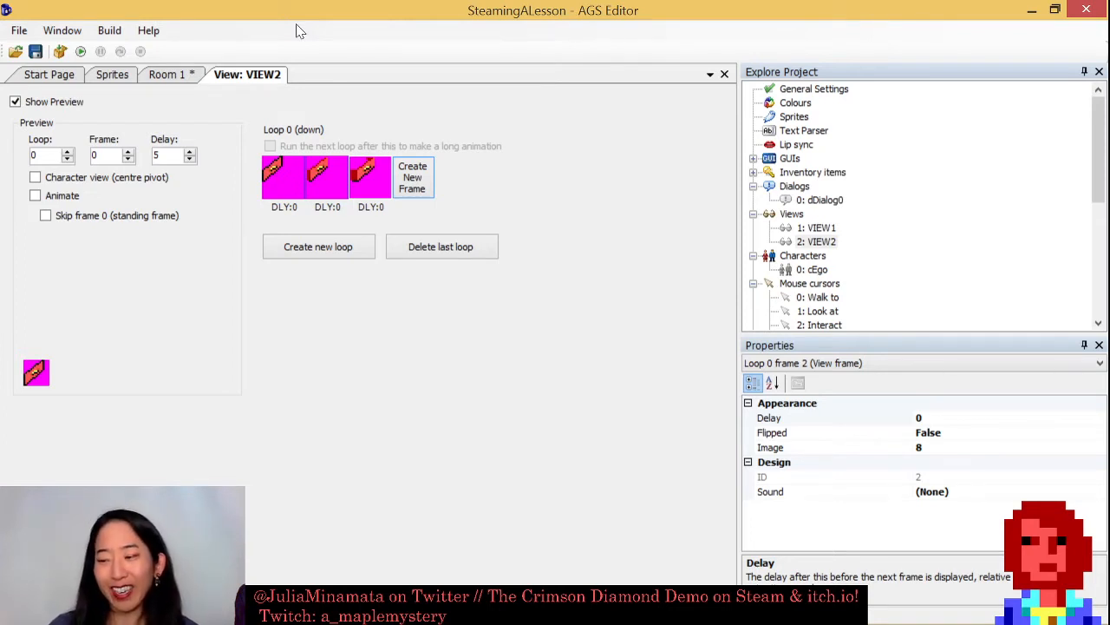
Preview the drawer animation in VIEW2, turn the preview off again, and save the game.
{"action": "left_click", "coordinate": [36, 196]}
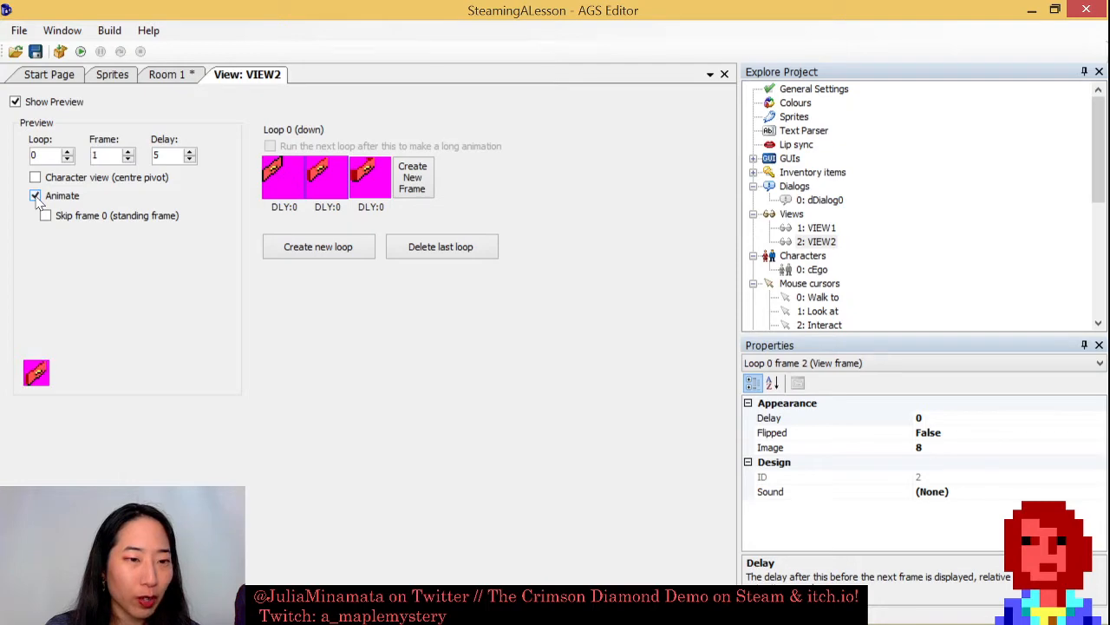
{"action": "left_click", "coordinate": [35, 196]}
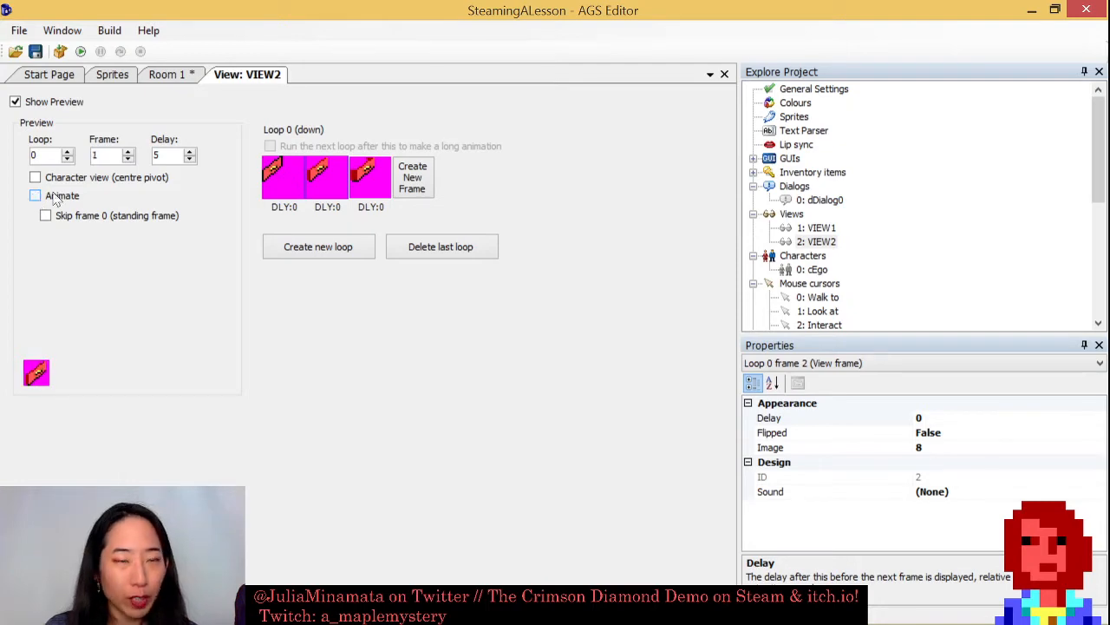
{"action": "key", "text": "ctrl+s"}
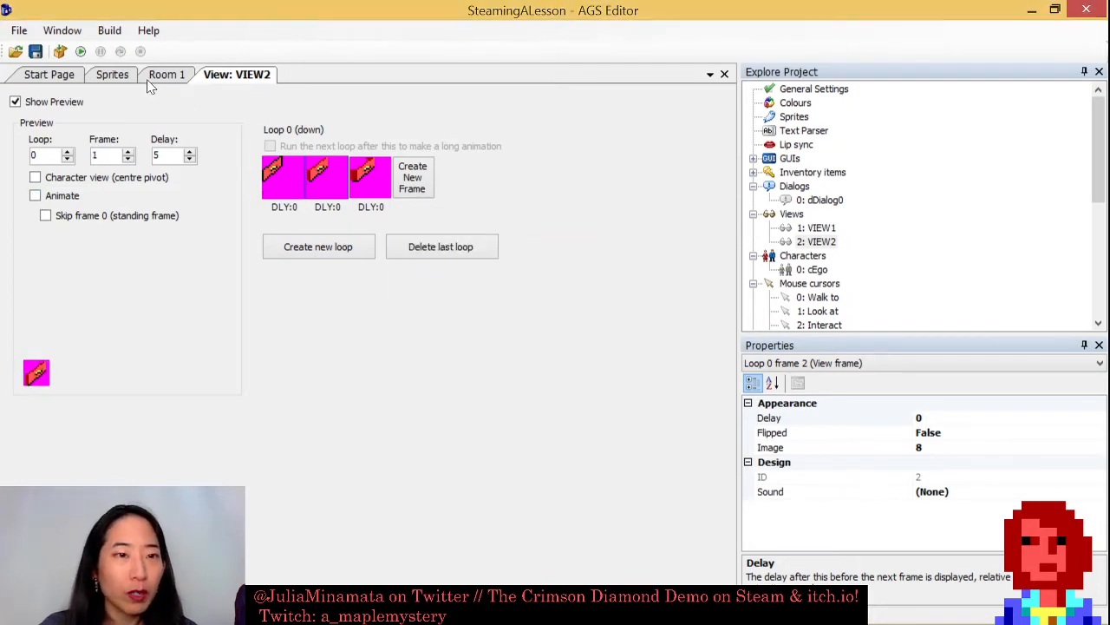
Set the room 1 object's image to sprite 6 and move it onto the bookcase's drawer front at 68, 132.
{"action": "left_click", "coordinate": [166, 76]}
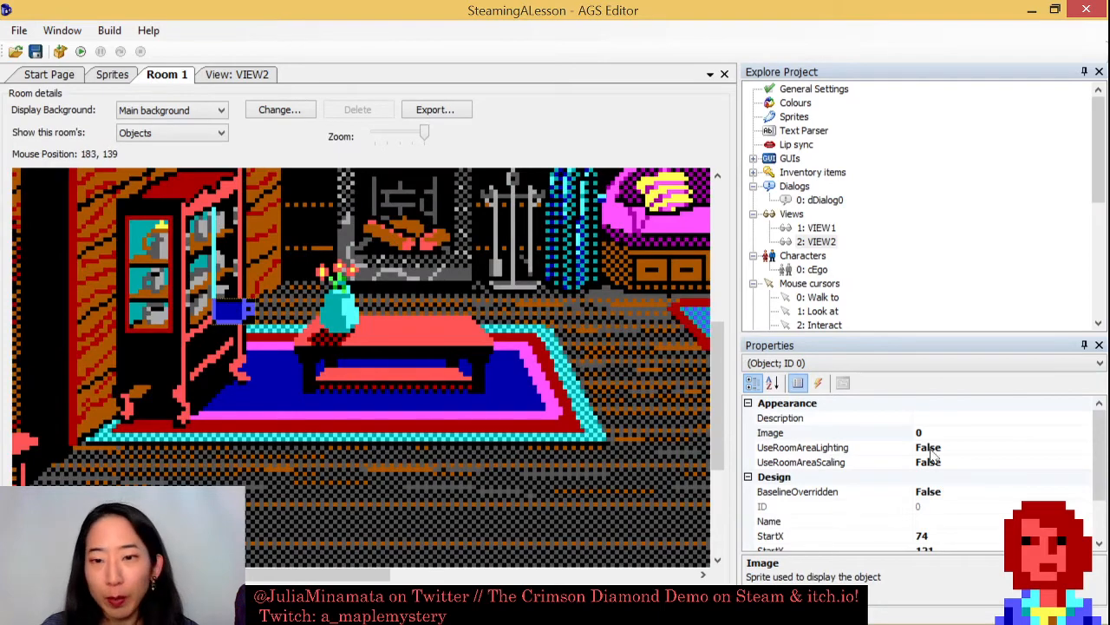
{"action": "left_click", "coordinate": [1068, 423]}
{"action": "left_click", "coordinate": [1083, 436]}
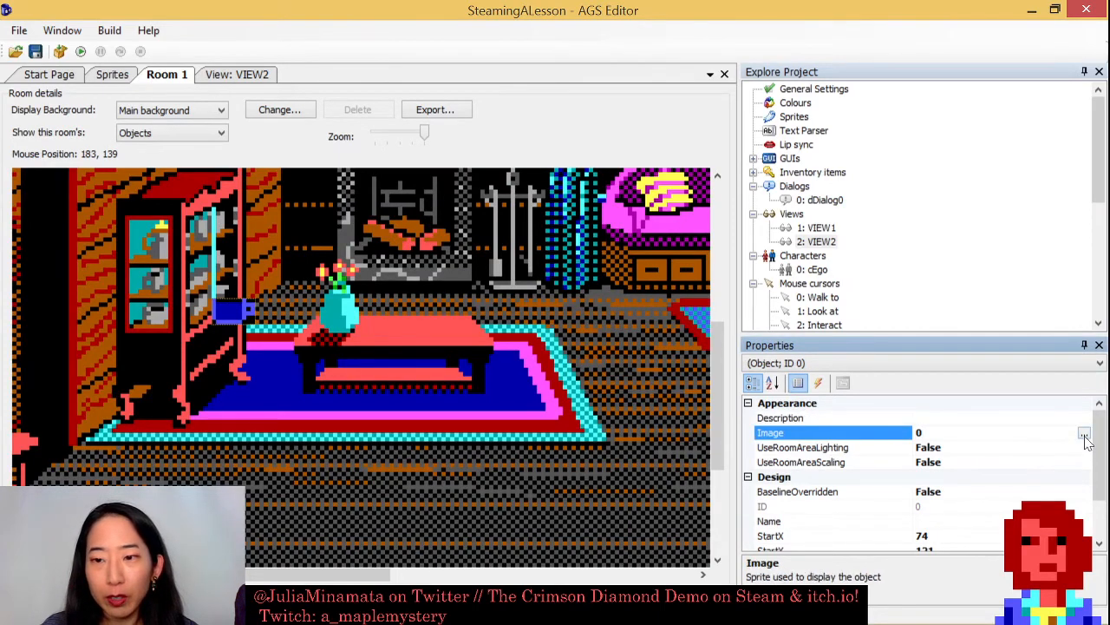
{"action": "left_click", "coordinate": [1085, 434]}
{"action": "double_click", "coordinate": [477, 253]}
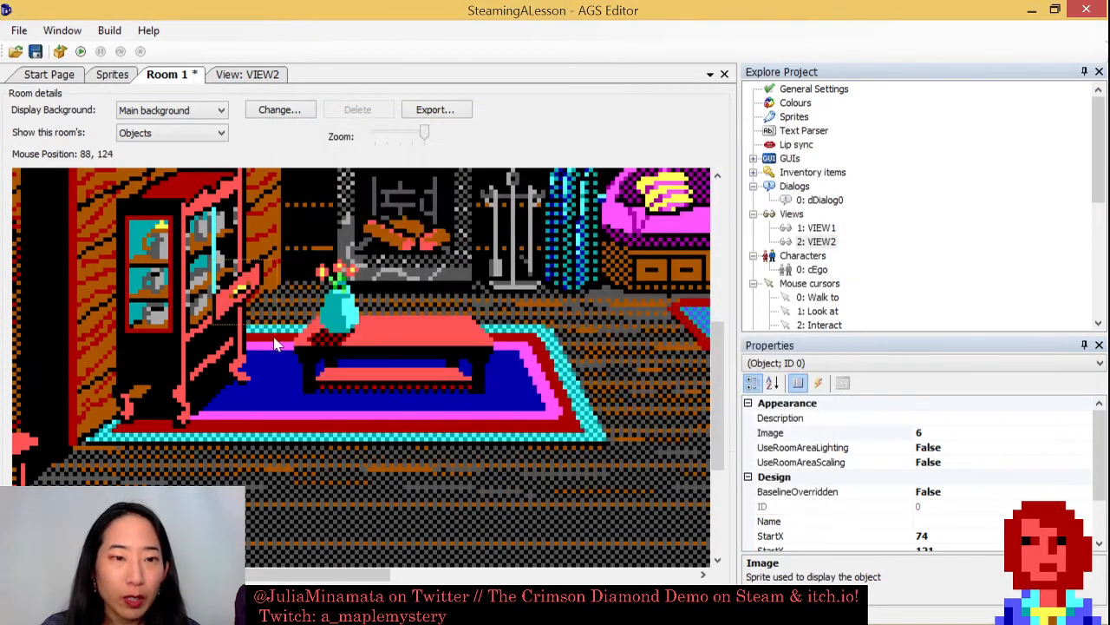
{"action": "left_click_drag", "start_coordinate": [241, 344], "coordinate": [212, 343]}
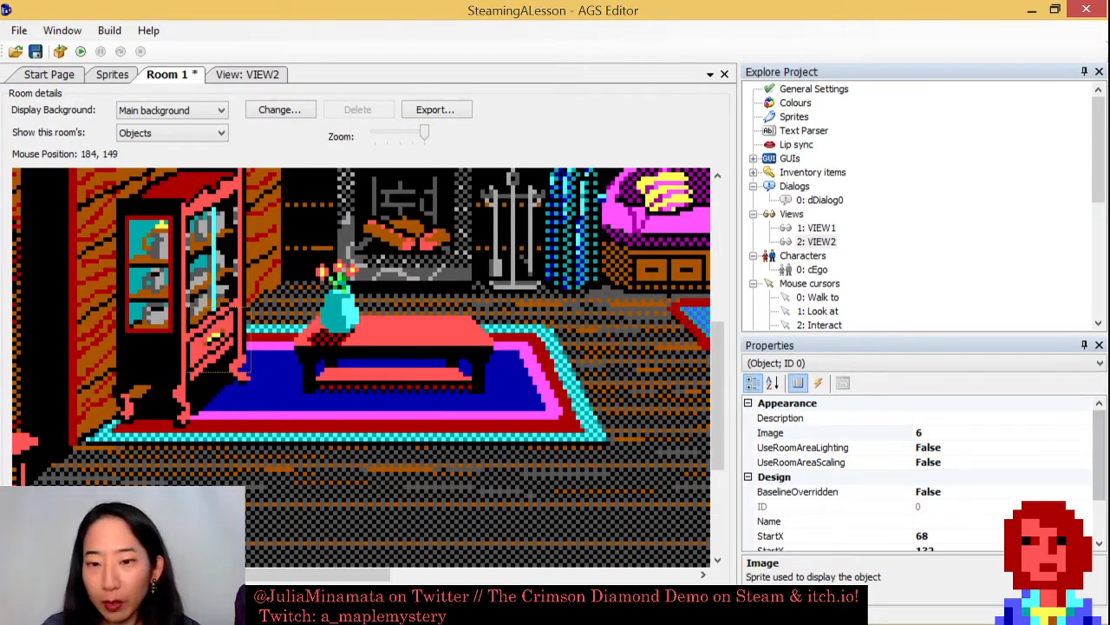
Name the drawer object oDrawer and save the game.
{"action": "left_click", "coordinate": [993, 524]}
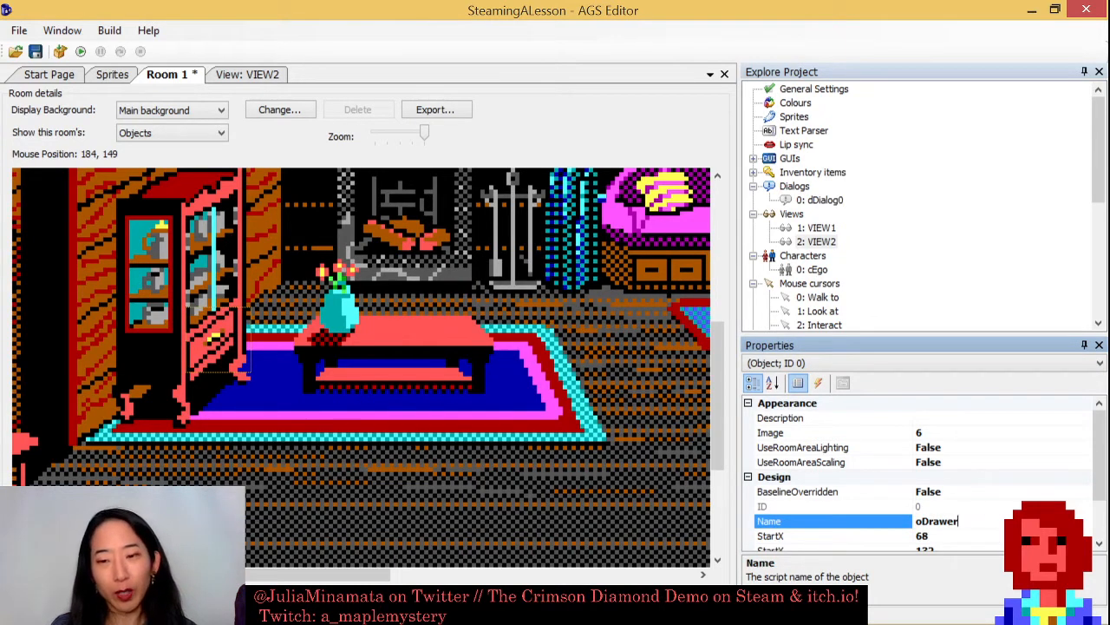
{"action": "key", "text": "Return"}
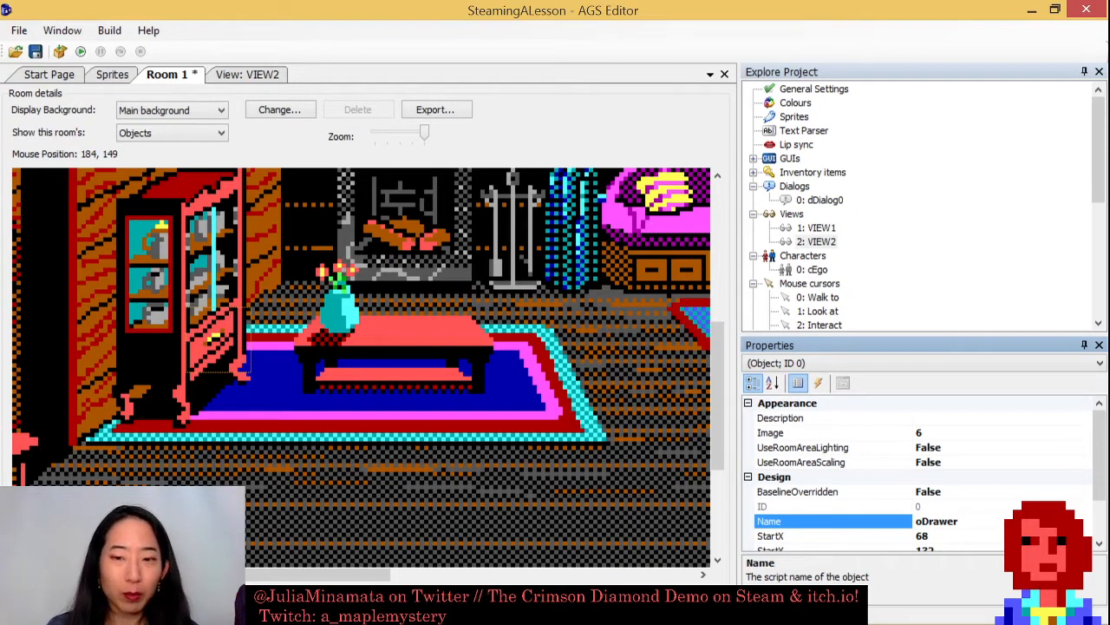
{"action": "left_click_drag", "start_coordinate": [1099, 473], "coordinate": [1098, 510]}
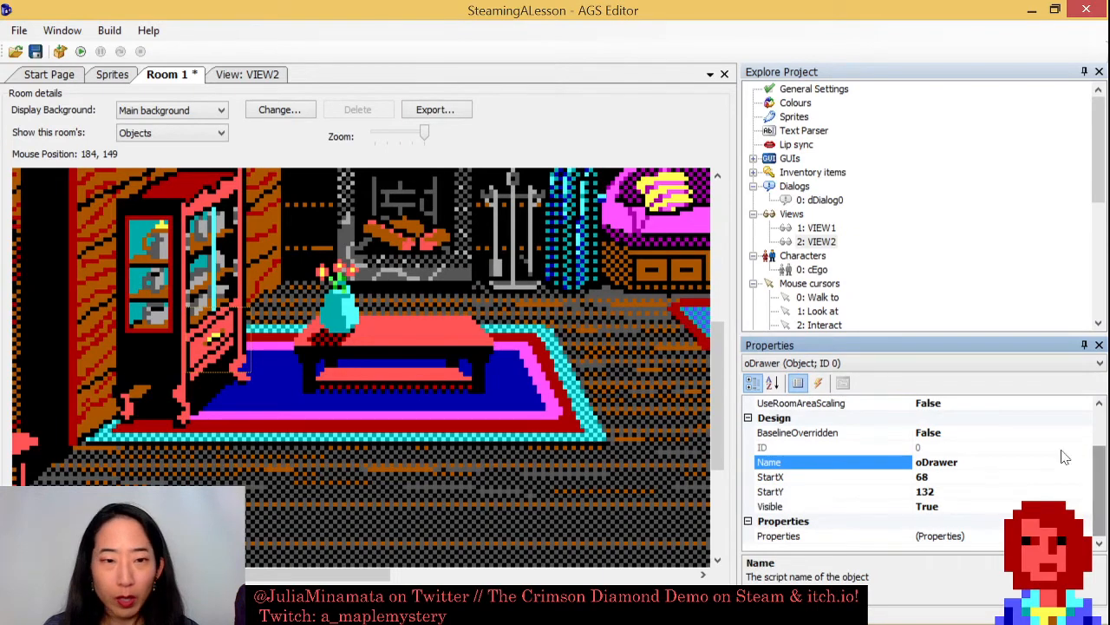
{"action": "key", "text": "ctrl+s"}
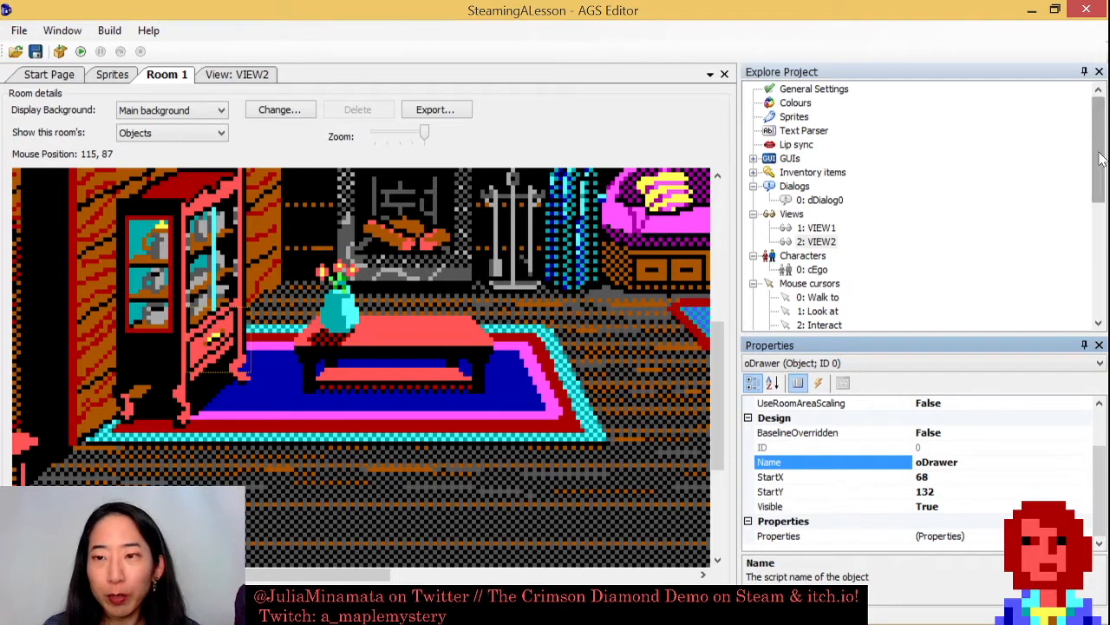
Create the script function for oDrawer's Interact object event and save the game.
{"action": "left_click_drag", "start_coordinate": [1096, 167], "coordinate": [1091, 193]}
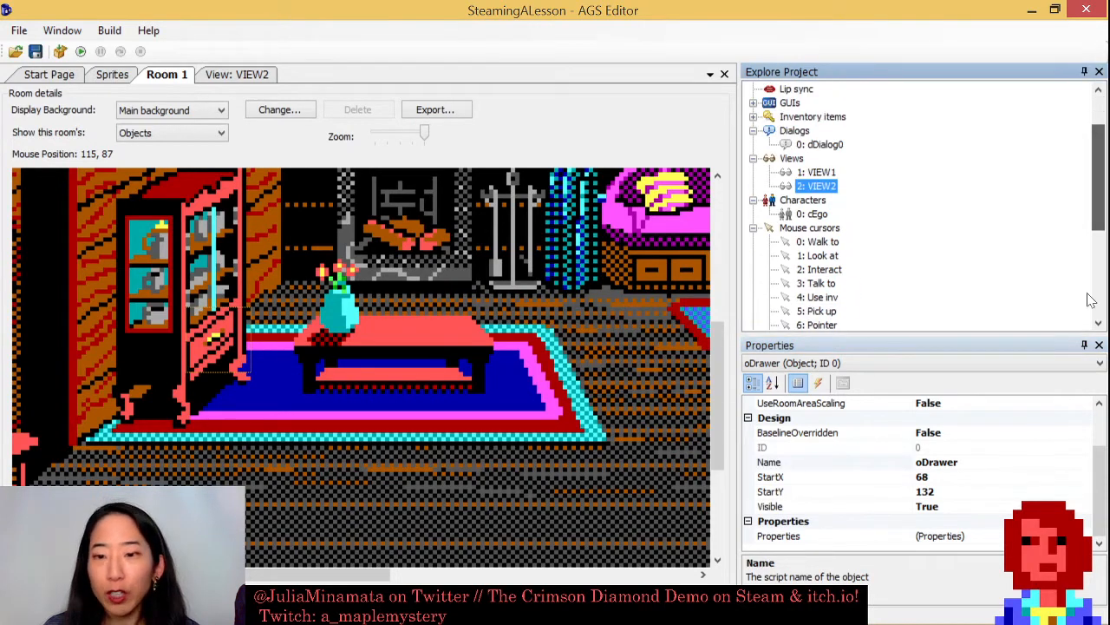
{"action": "left_click", "coordinate": [818, 383]}
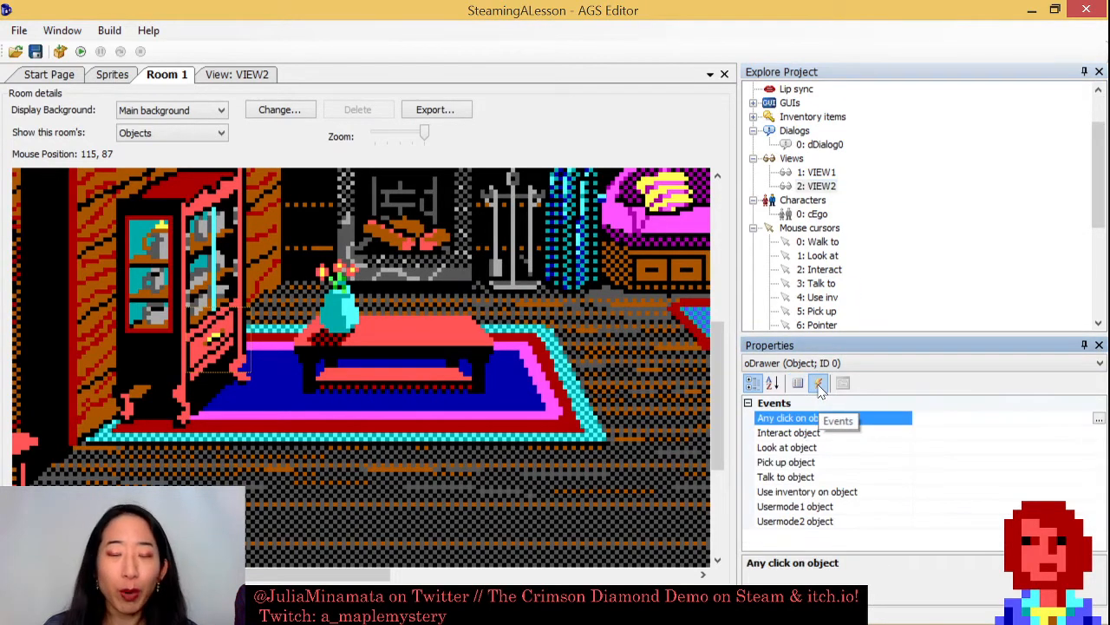
{"action": "left_click", "coordinate": [831, 434]}
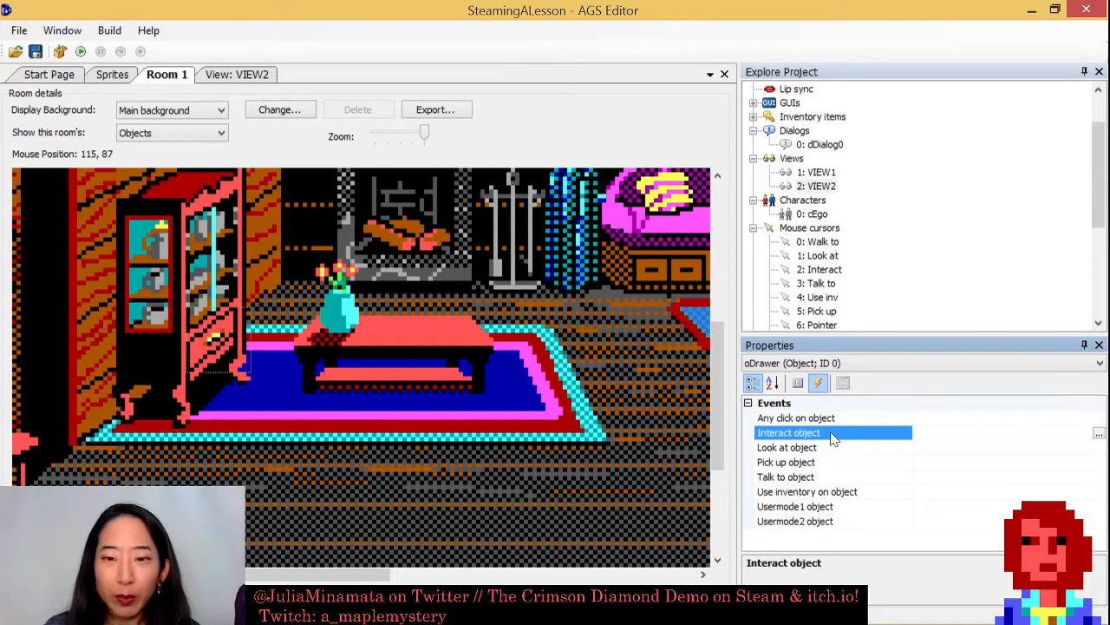
{"action": "left_click", "coordinate": [1099, 436]}
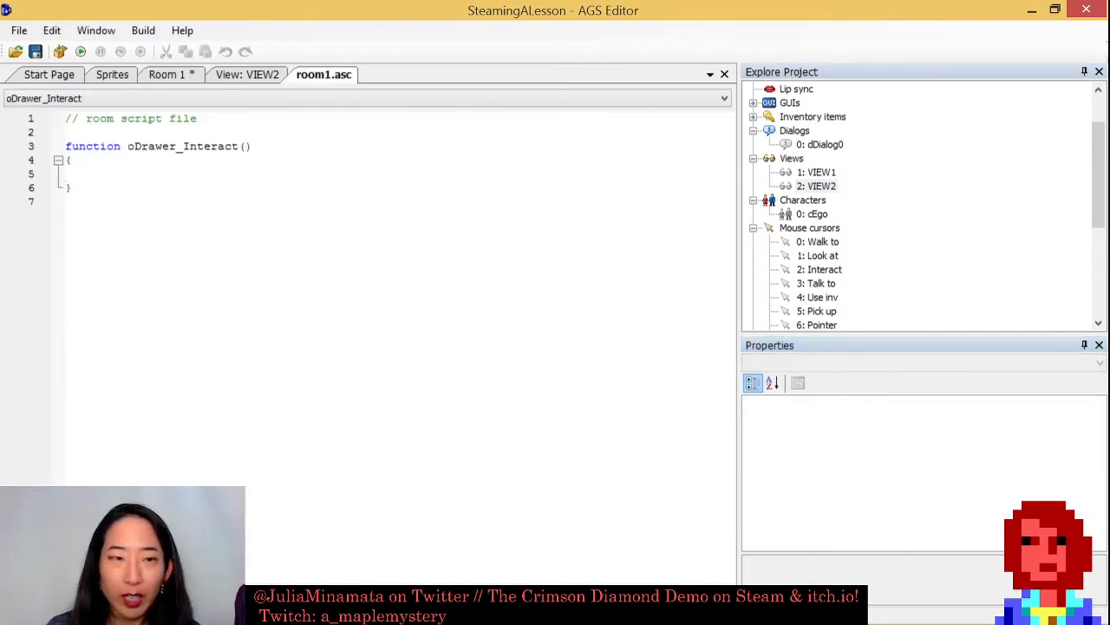
{"action": "key", "text": "Tab"}
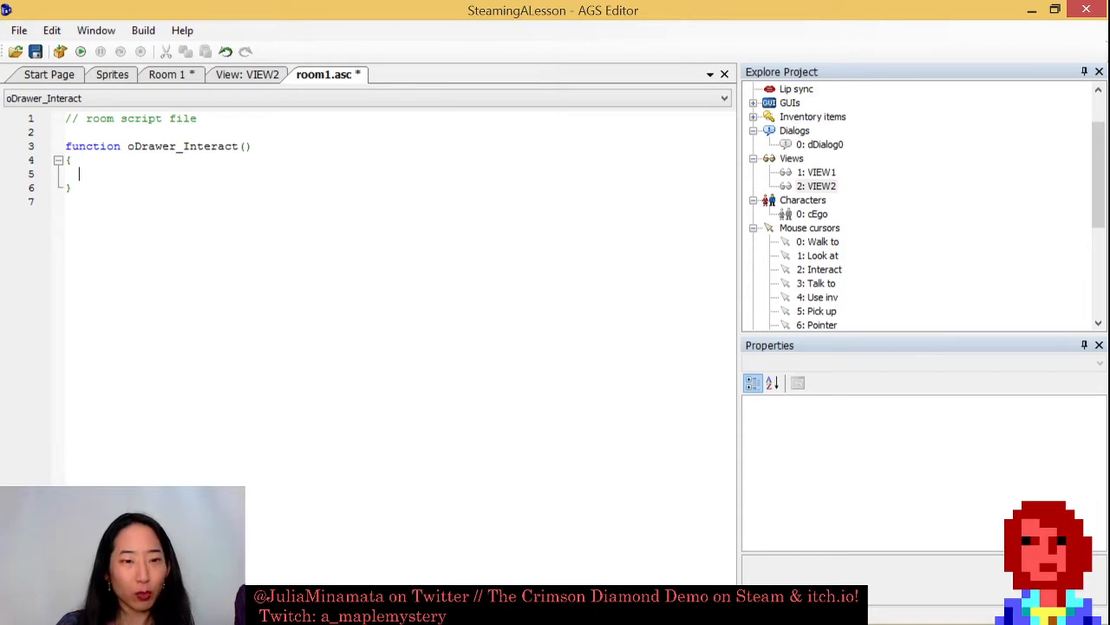
{"action": "key", "text": "ctrl+s"}
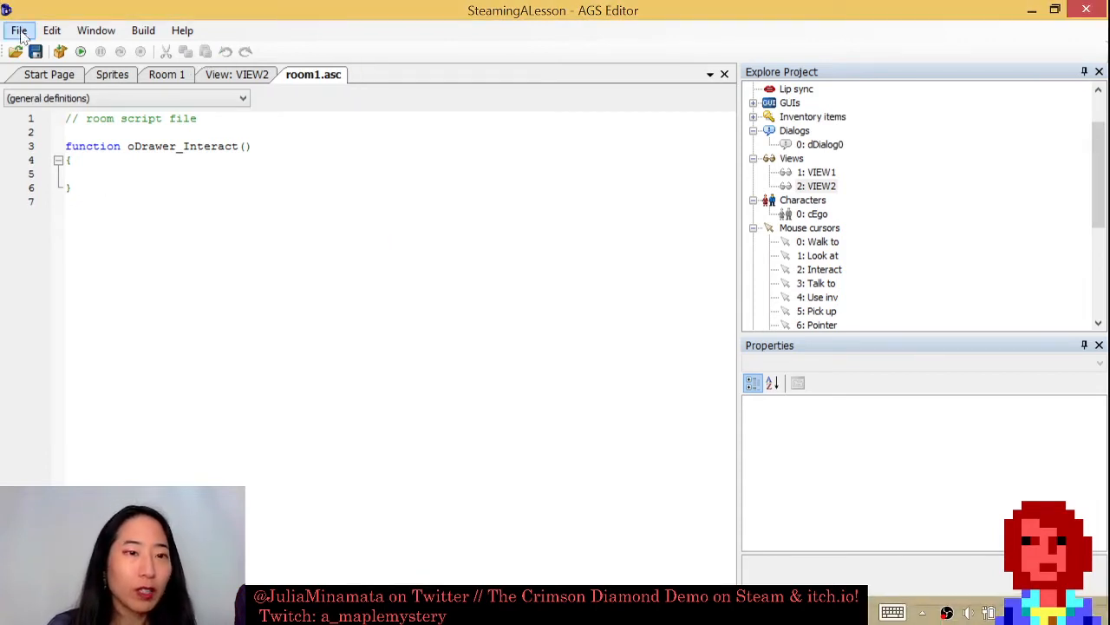
Add the line oDrawer.SetView(2); inside the oDrawer_Interact function.
{"action": "left_click", "coordinate": [79, 173]}
{"action": "type", "text": "o"}
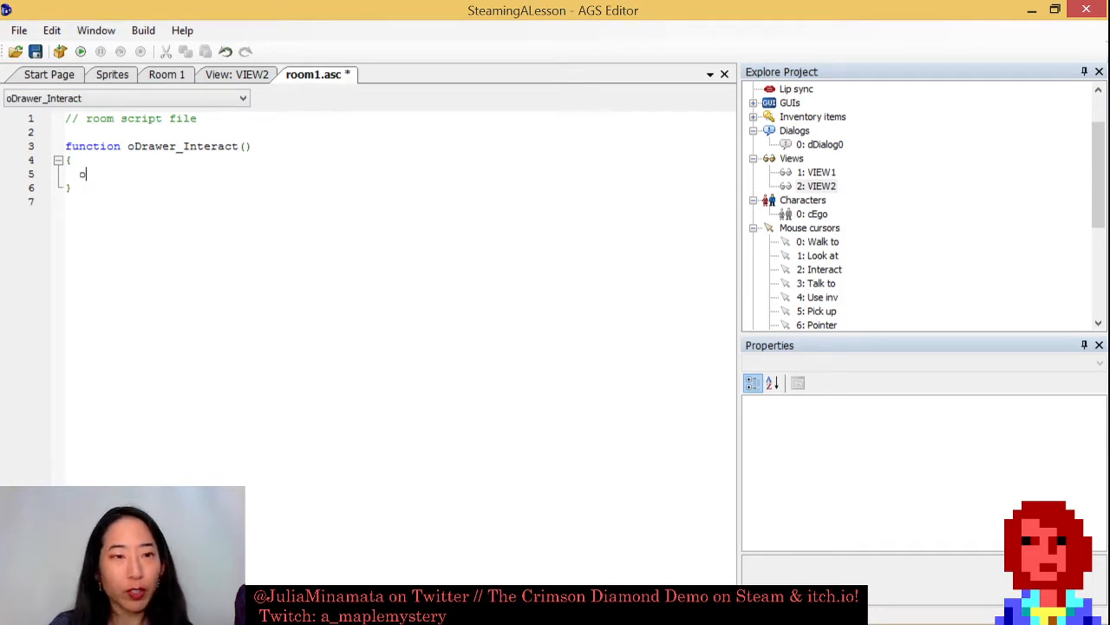
{"action": "type", "text": "Drawer."}
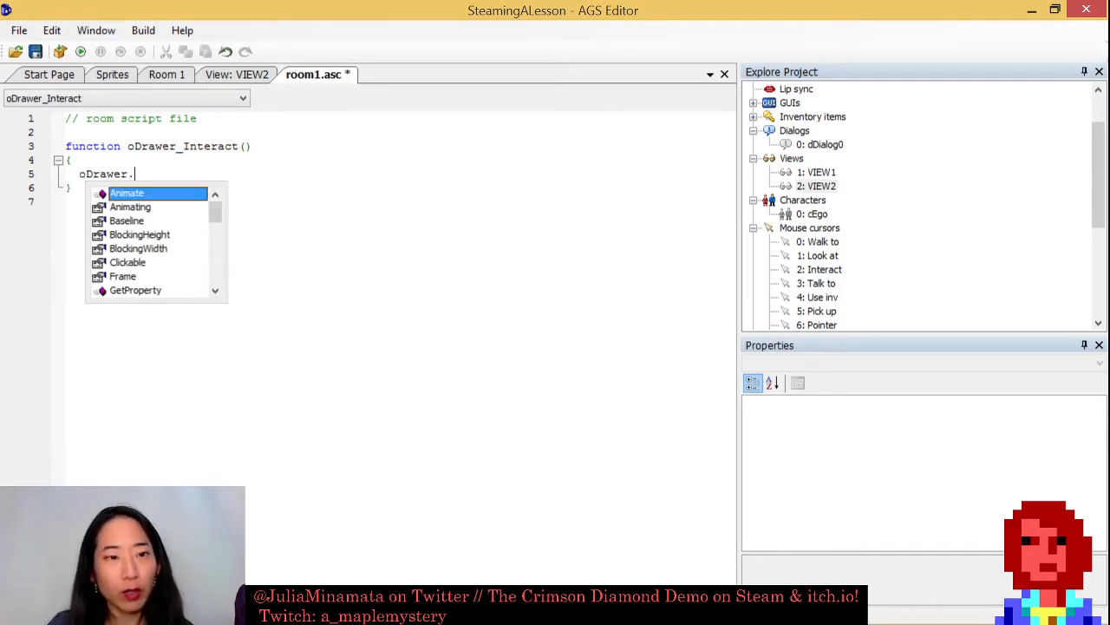
{"action": "type", "text": "SetV"}
{"action": "key", "text": "Return"}
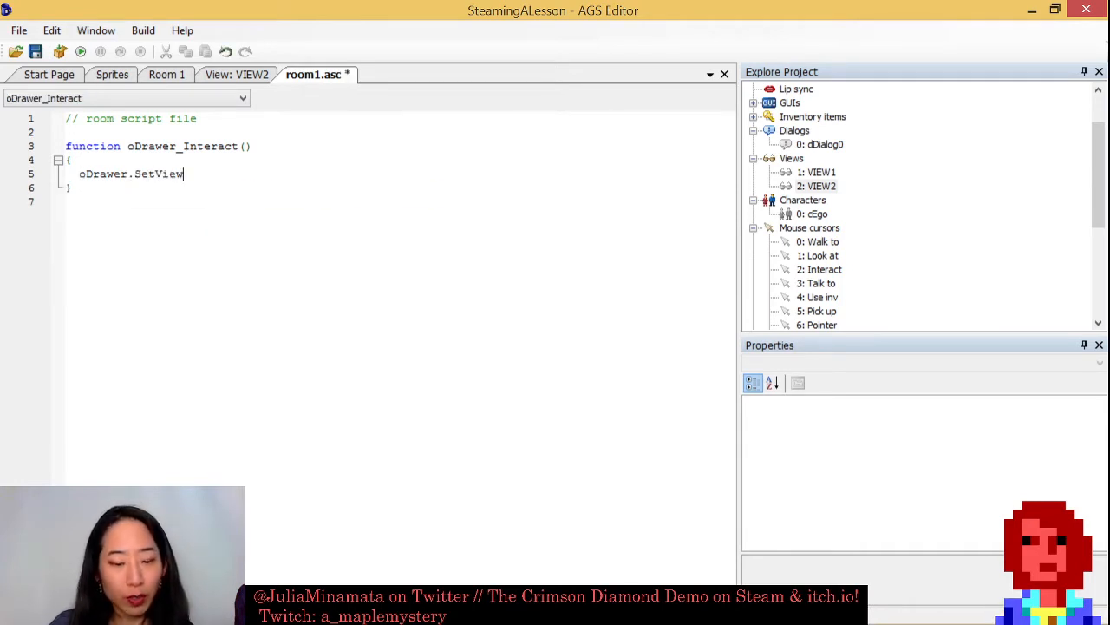
{"action": "type", "text": "(2);"}
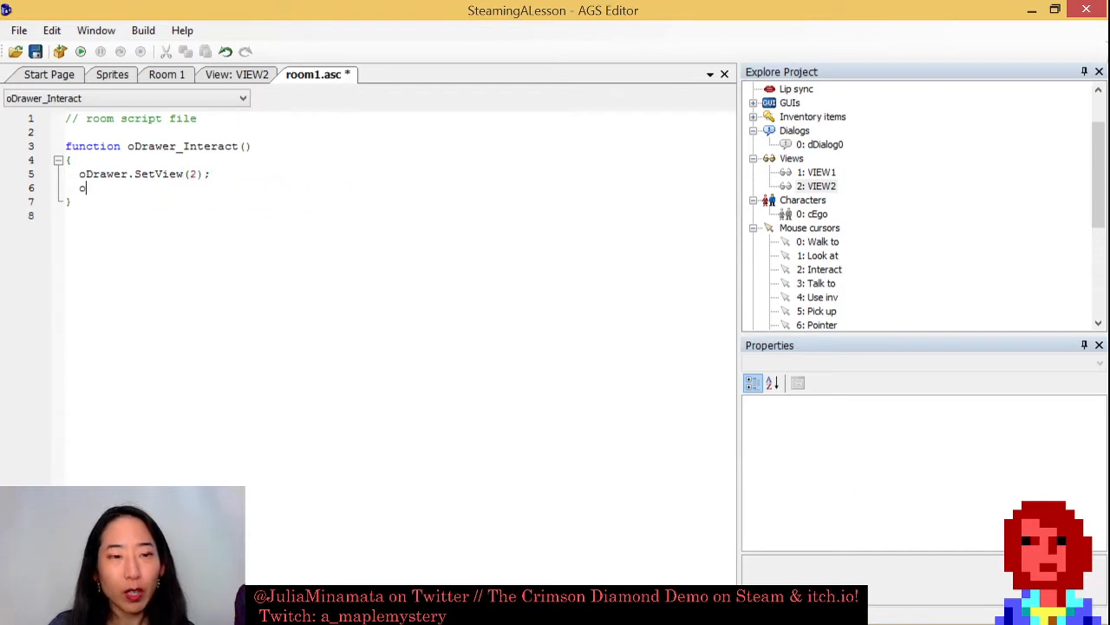
Add the line oDrawer.Animate(0, 15, eOnce, eBlock, eForwards); below the SetView line in oDrawer_Interact and save the game.
{"action": "type", "text": "Drawer"}
{"action": "key", "text": "Return"}
{"action": "type", "text": ".Ani"}
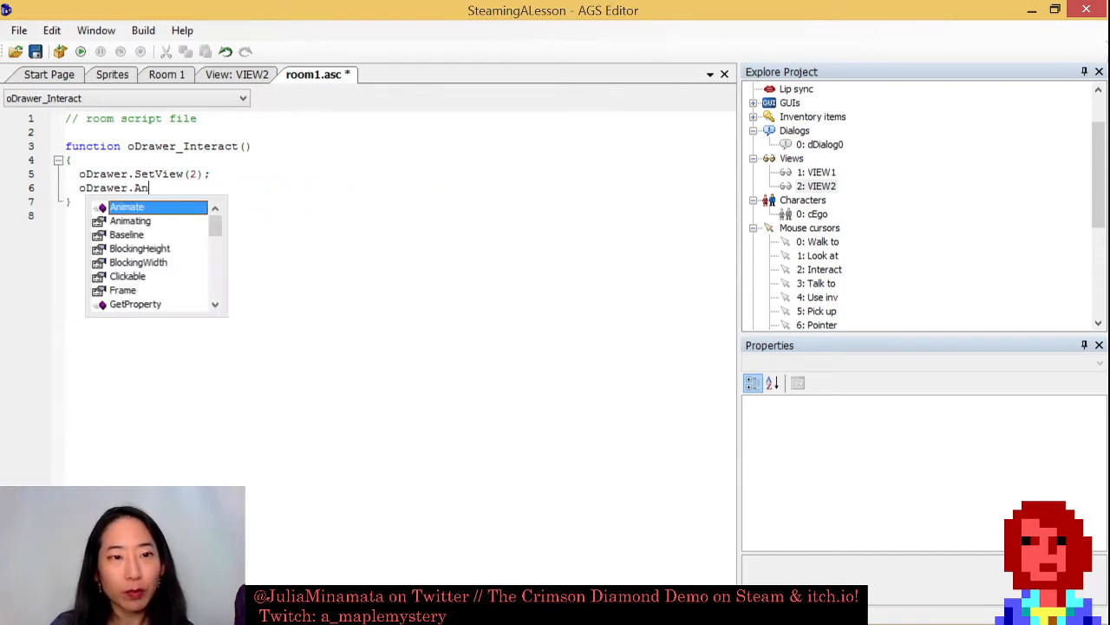
{"action": "key", "text": "Return"}
{"action": "type", "text": "(0"}
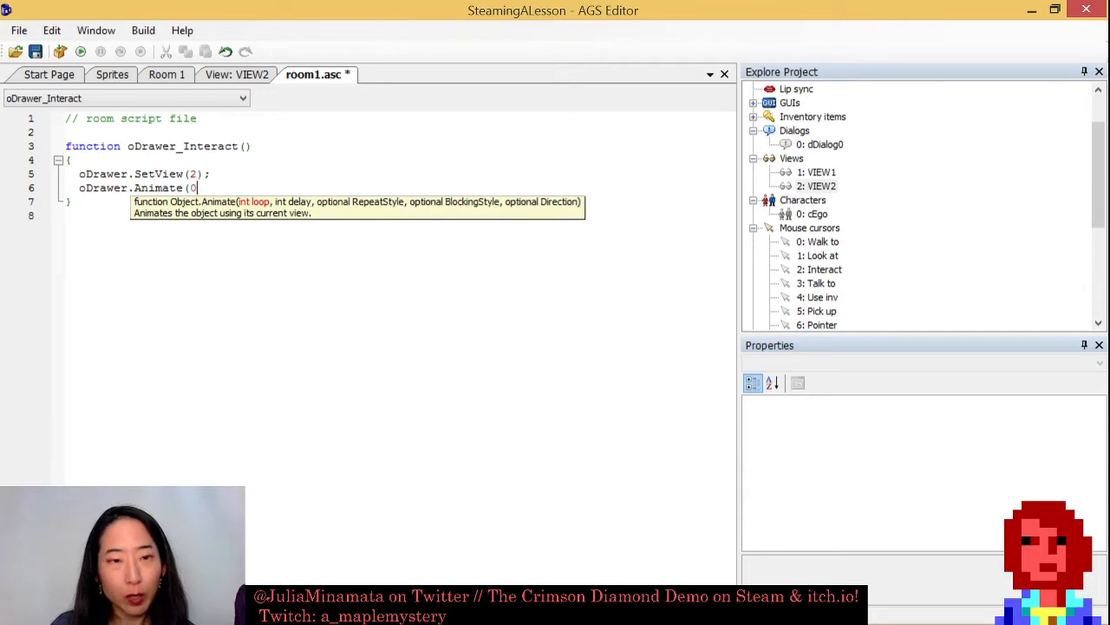
{"action": "type", "text": ", "}
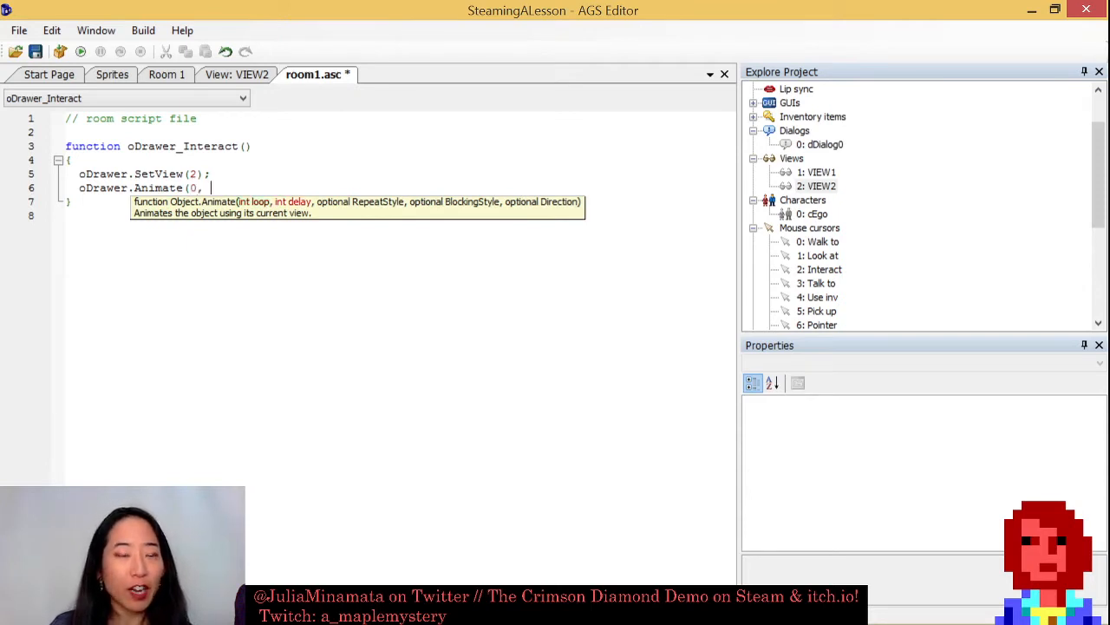
{"action": "type", "text": "15"}
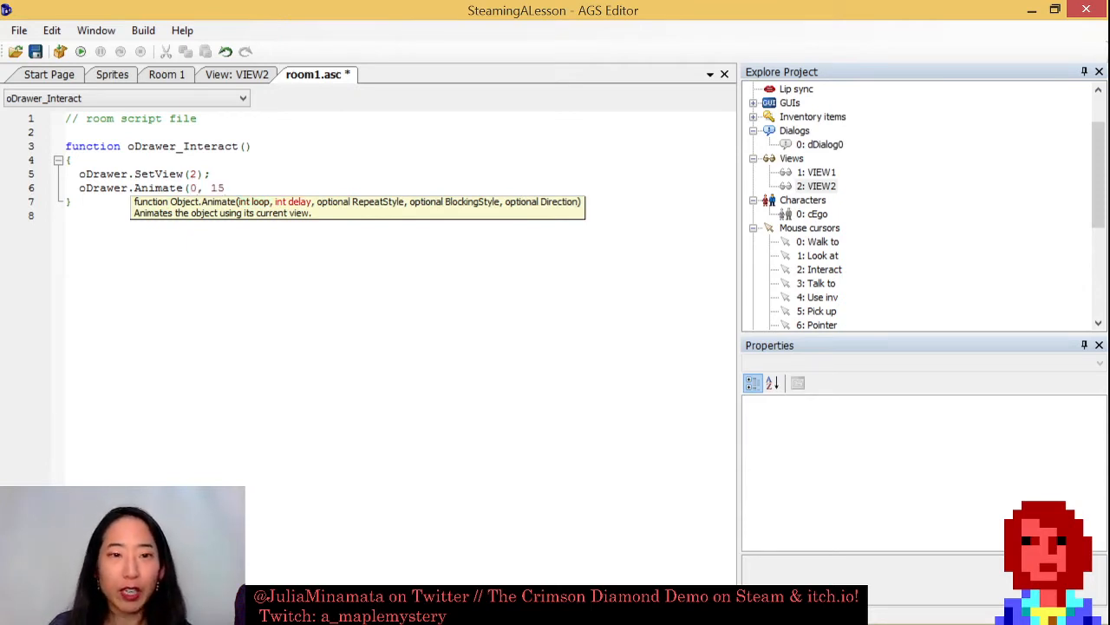
{"action": "type", "text": ", eOnce,"}
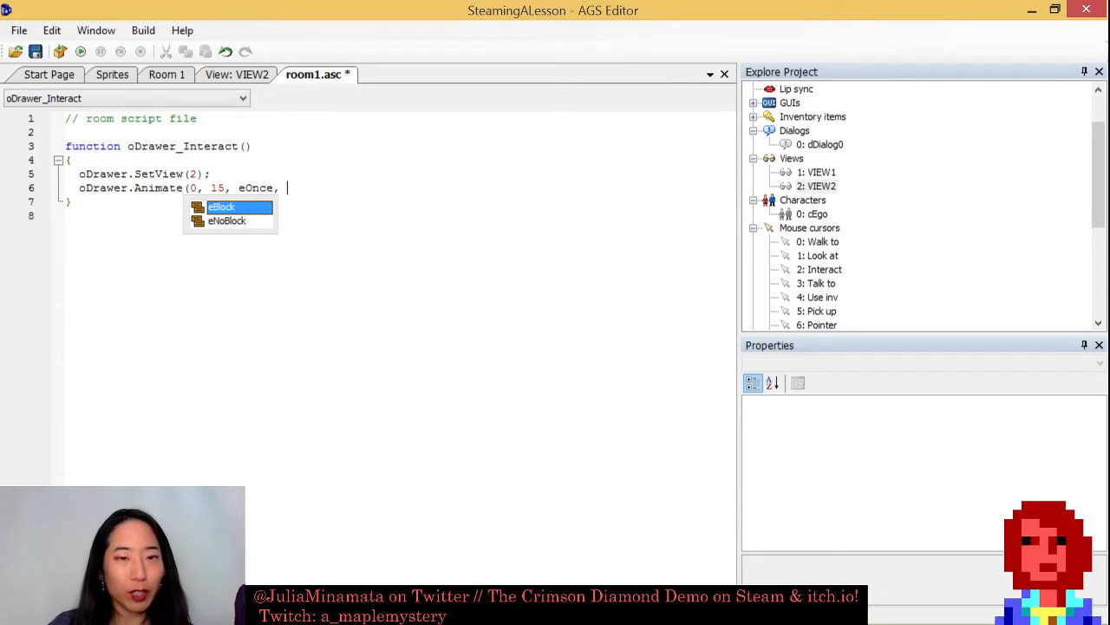
{"action": "key", "text": "Return"}
{"action": "type", "text": ","}
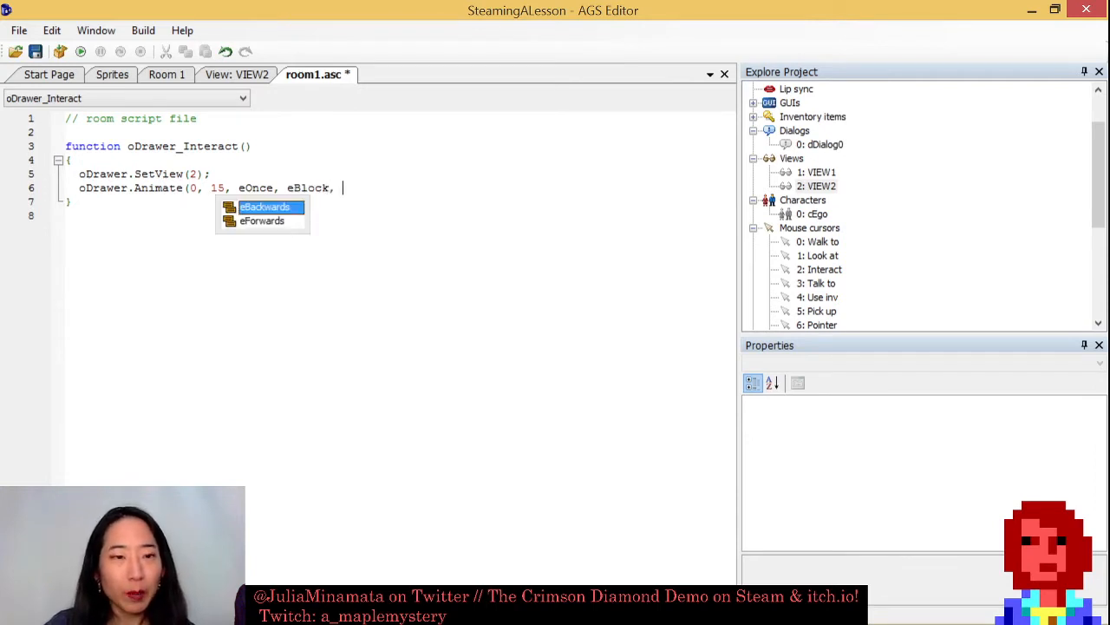
{"action": "key", "text": "Down"}
{"action": "key", "text": "Return"}
{"action": "type", "text": ");"}
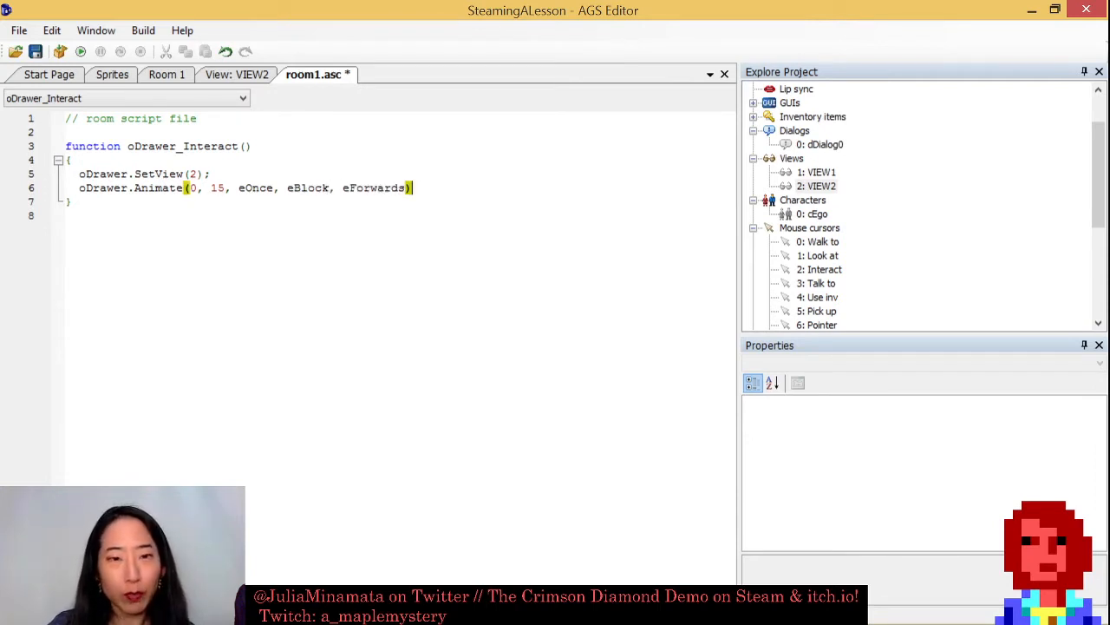
{"action": "key", "text": "Return"}
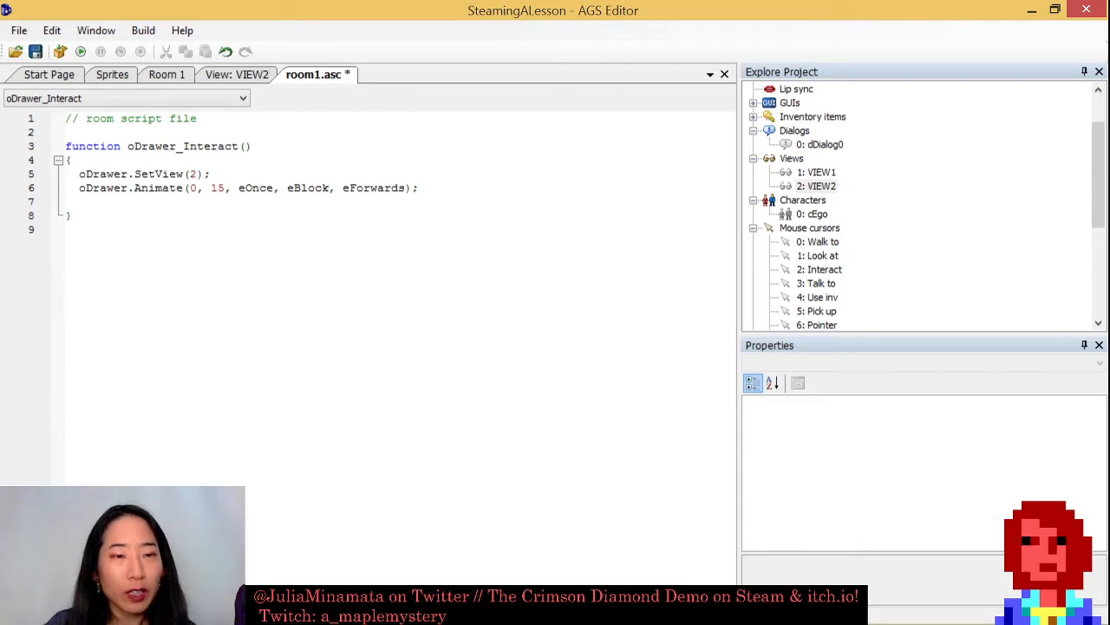
{"action": "key", "text": "ctrl+s"}
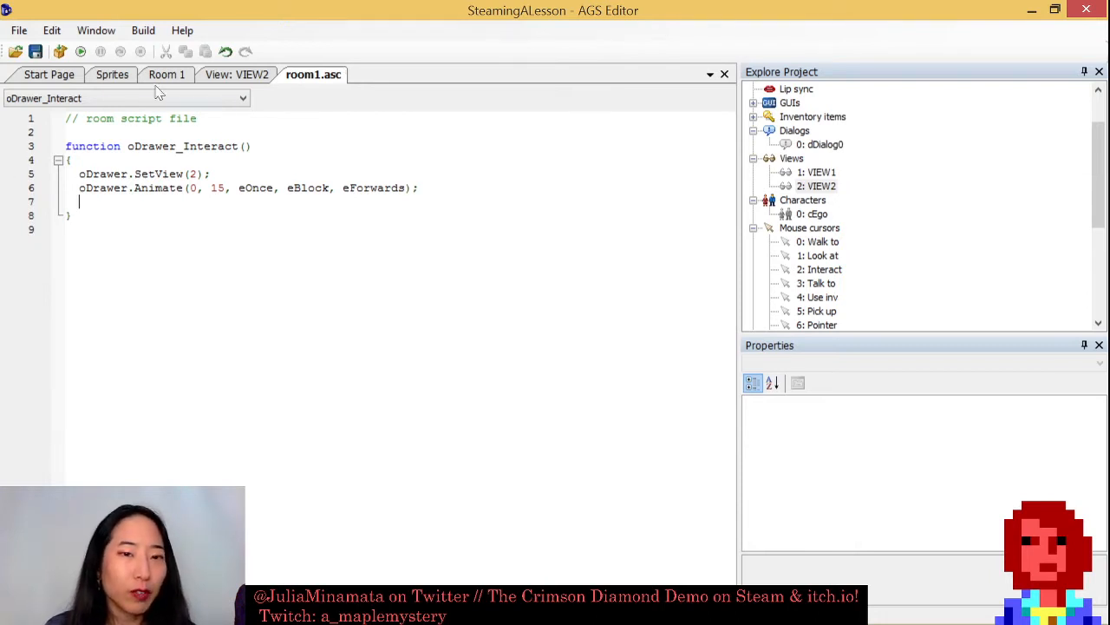
Test-run the game, use the hand cursor on the bookcase drawer, and close the game window.
{"action": "left_click", "coordinate": [82, 54]}
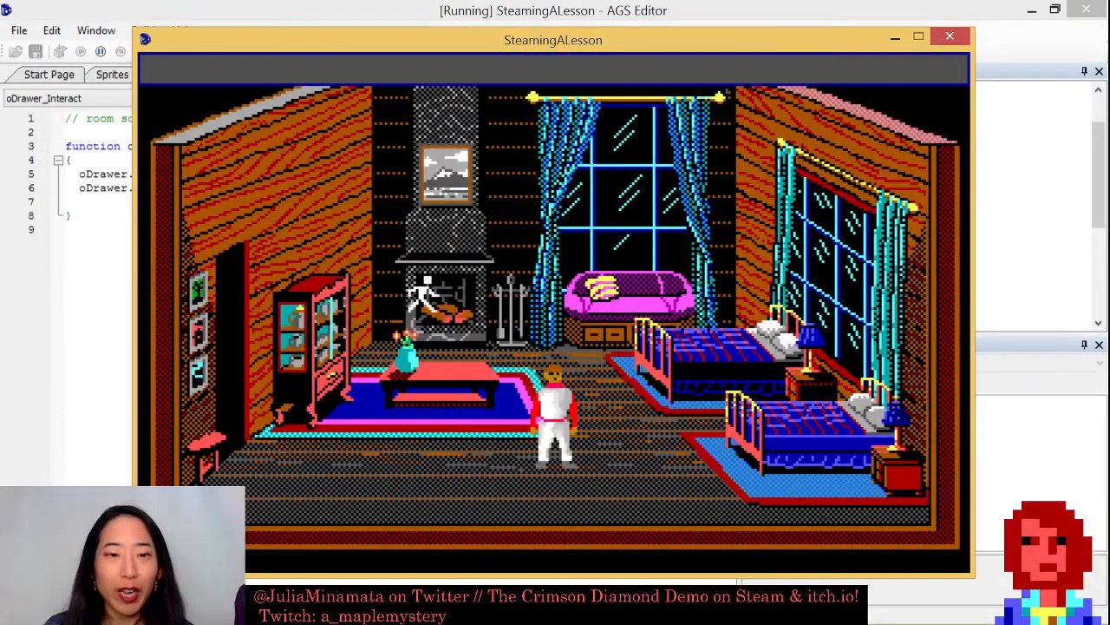
{"action": "mouse_move", "coordinate": [291, 97]}
{"action": "left_click", "coordinate": [358, 92]}
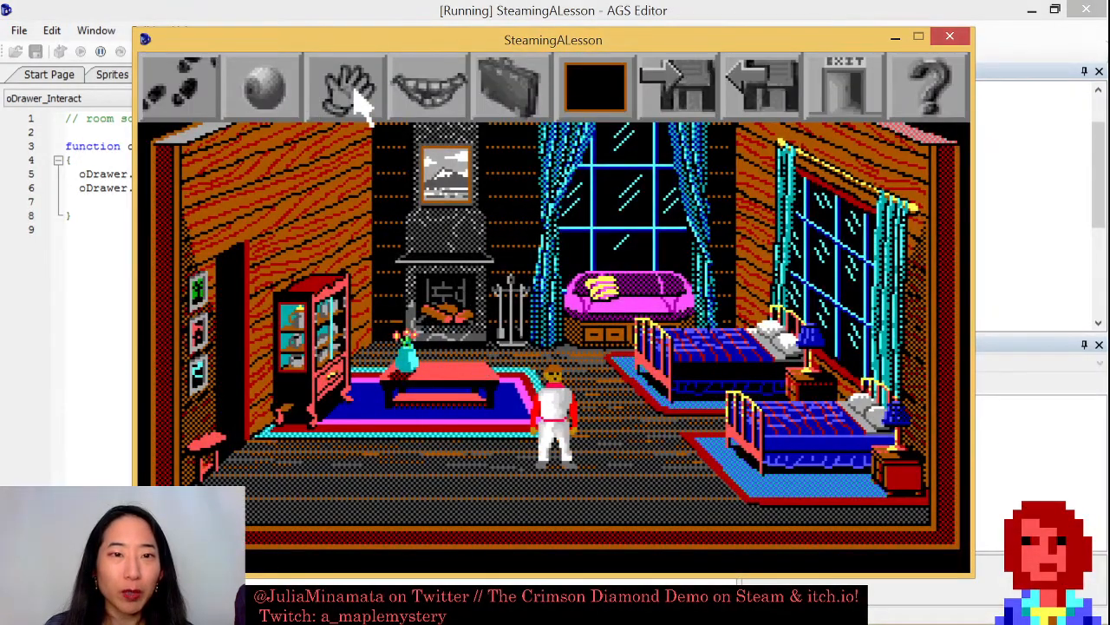
{"action": "left_click", "coordinate": [324, 381]}
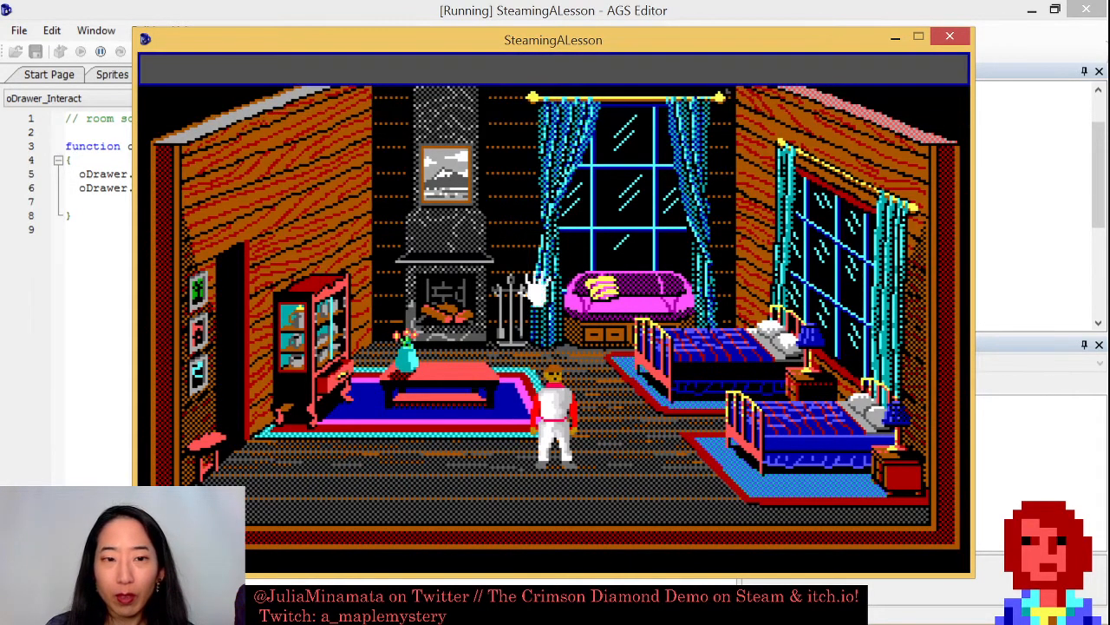
{"action": "left_click", "coordinate": [950, 36]}
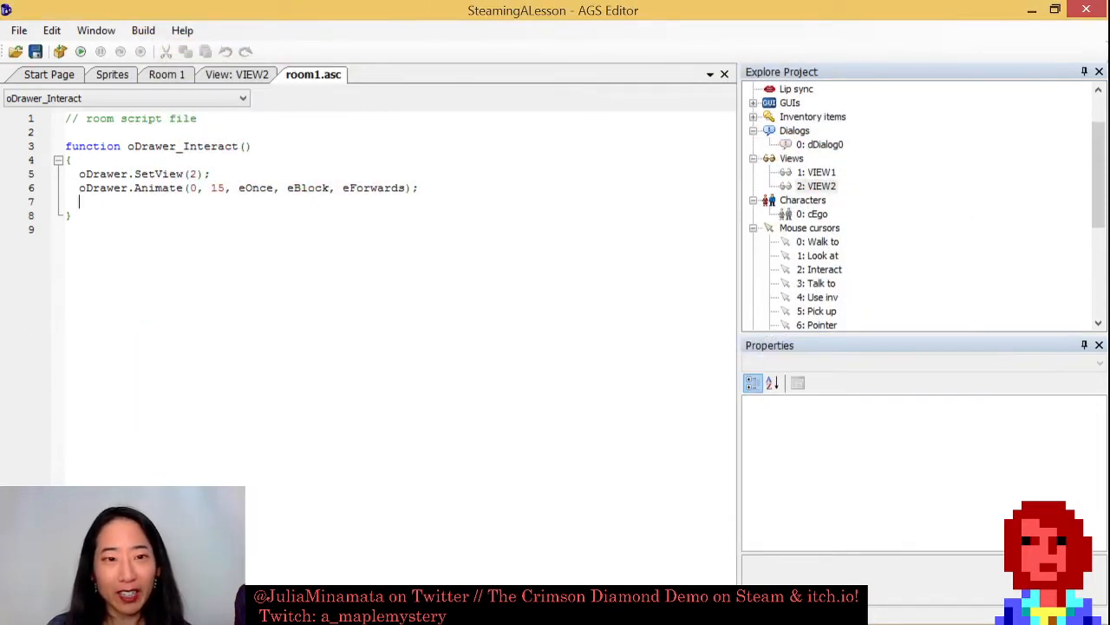
Show room 1's walkable areas to find coordinates beside the bookcase drawer, and return to the room script.
{"action": "left_click", "coordinate": [173, 75]}
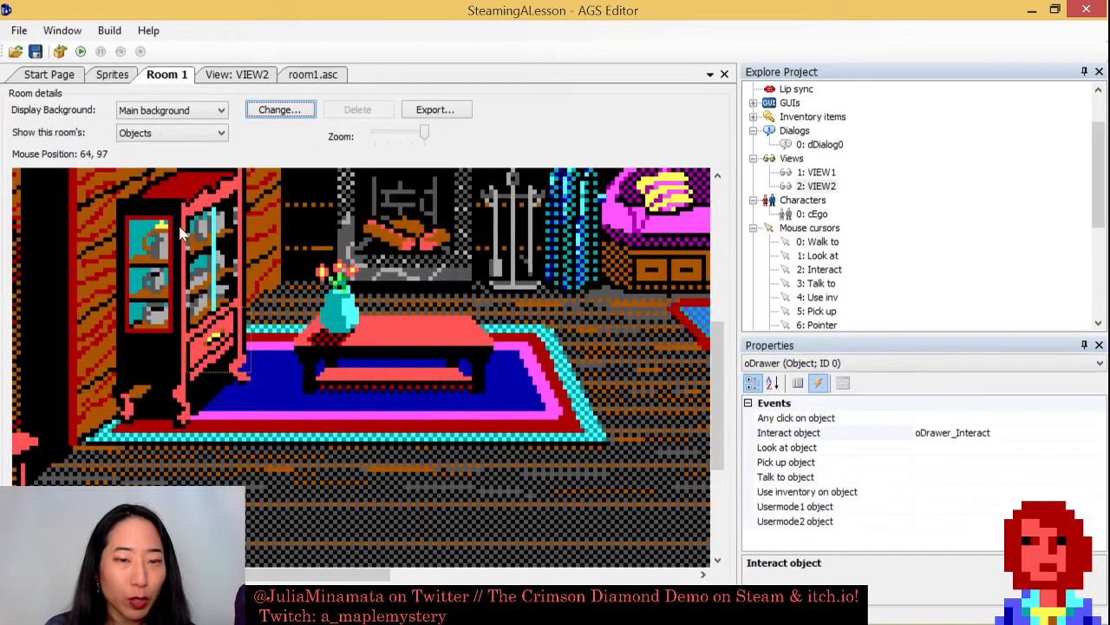
{"action": "left_click", "coordinate": [173, 132]}
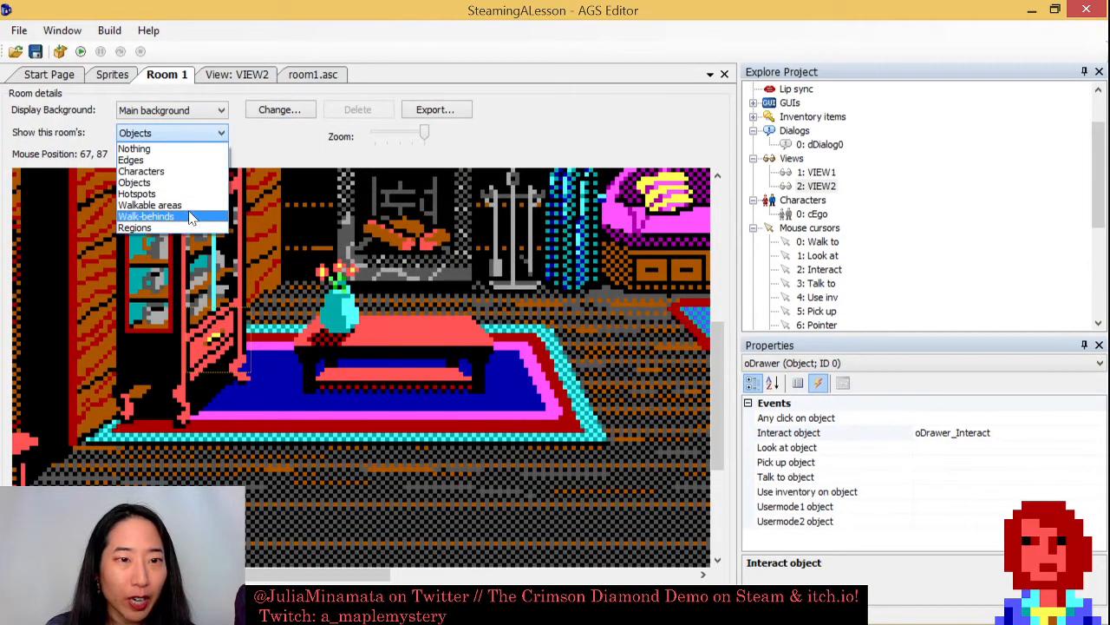
{"action": "left_click", "coordinate": [191, 206]}
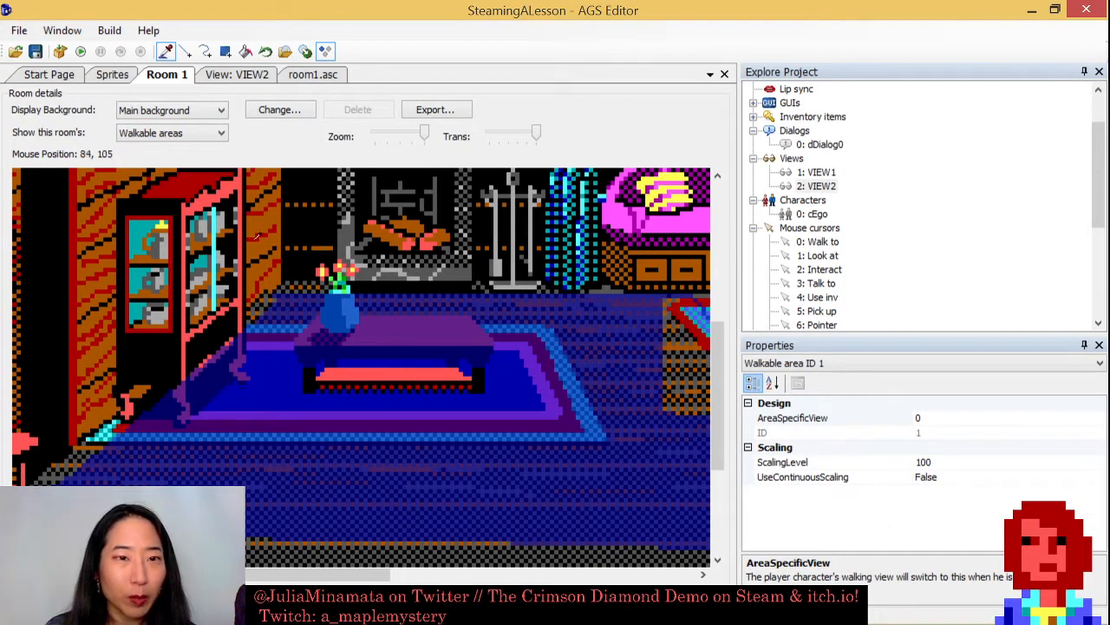
{"action": "left_click", "coordinate": [314, 75]}
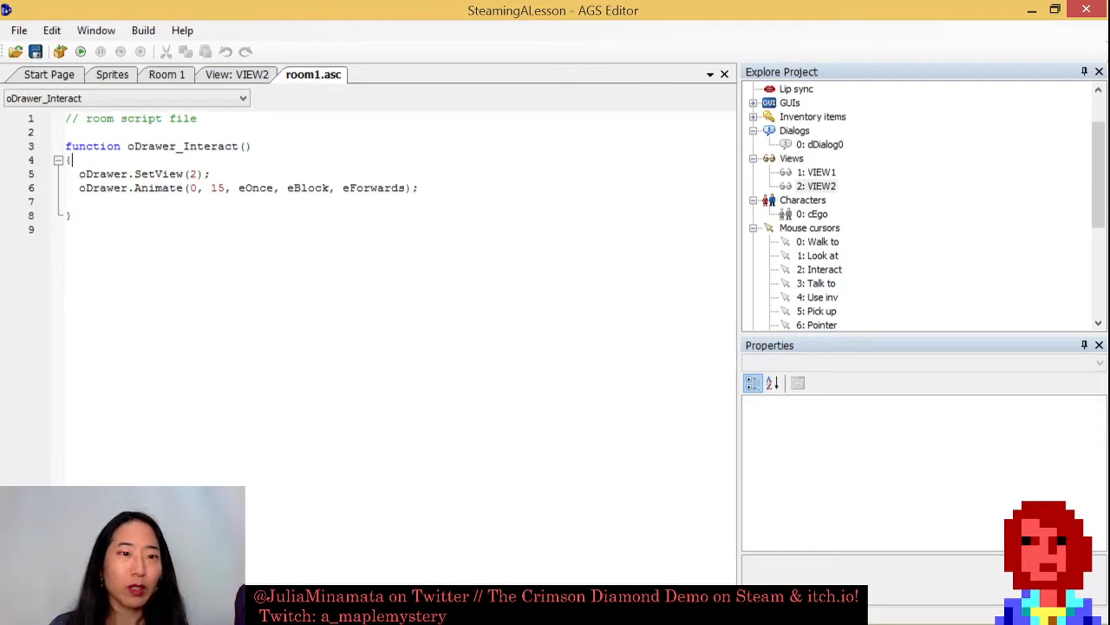
Start a cEgo.Walk call with x coordinate 79 on a new first line inside oDrawer_Interact.
{"action": "key", "text": "Return"}
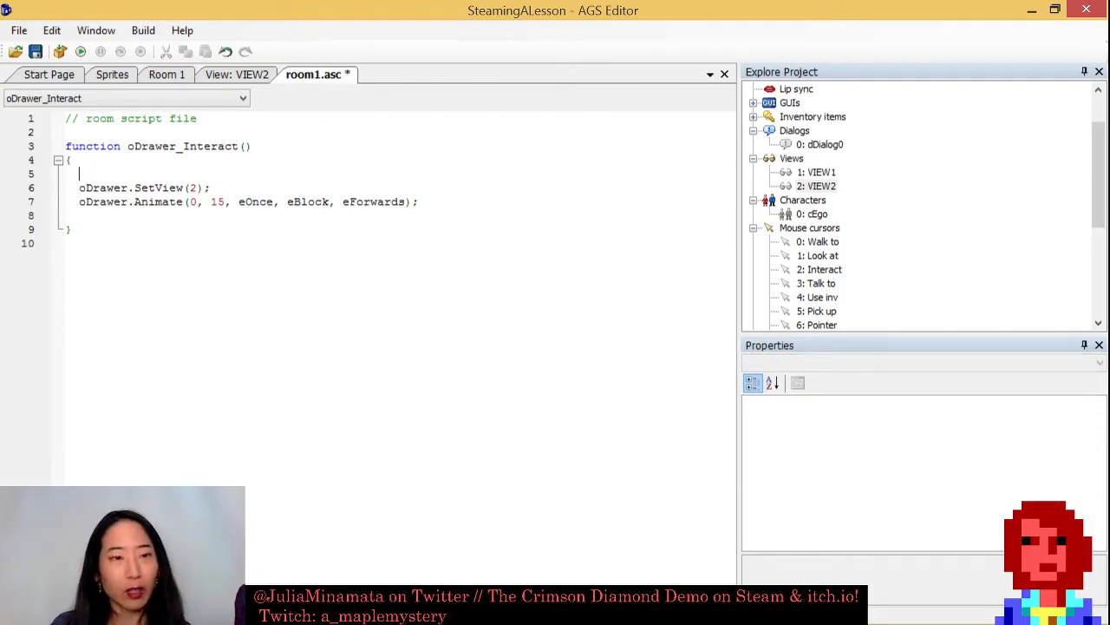
{"action": "type", "text": "ec"}
{"action": "key", "text": "BackSpace"}
{"action": "key", "text": "BackSpace"}
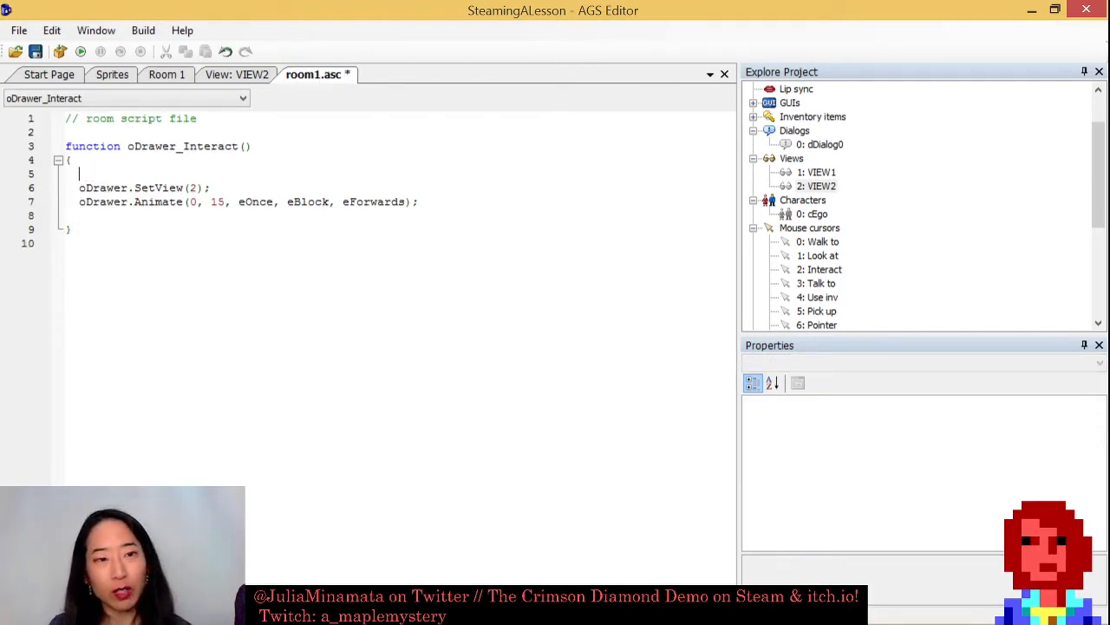
{"action": "type", "text": "cEgo.Walk("}
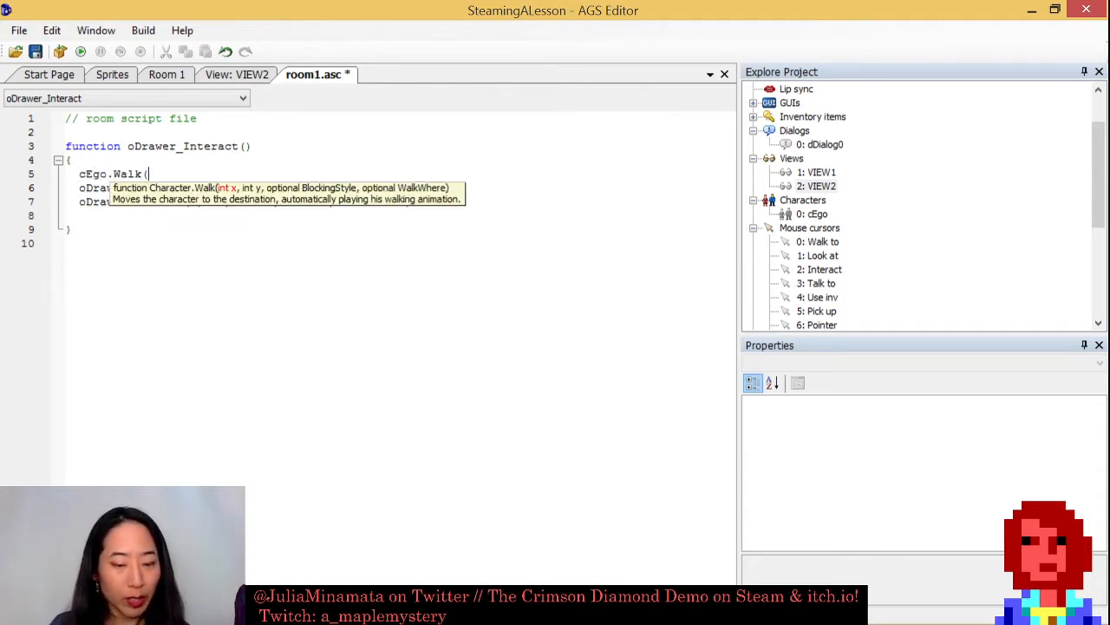
{"action": "type", "text": "79,"}
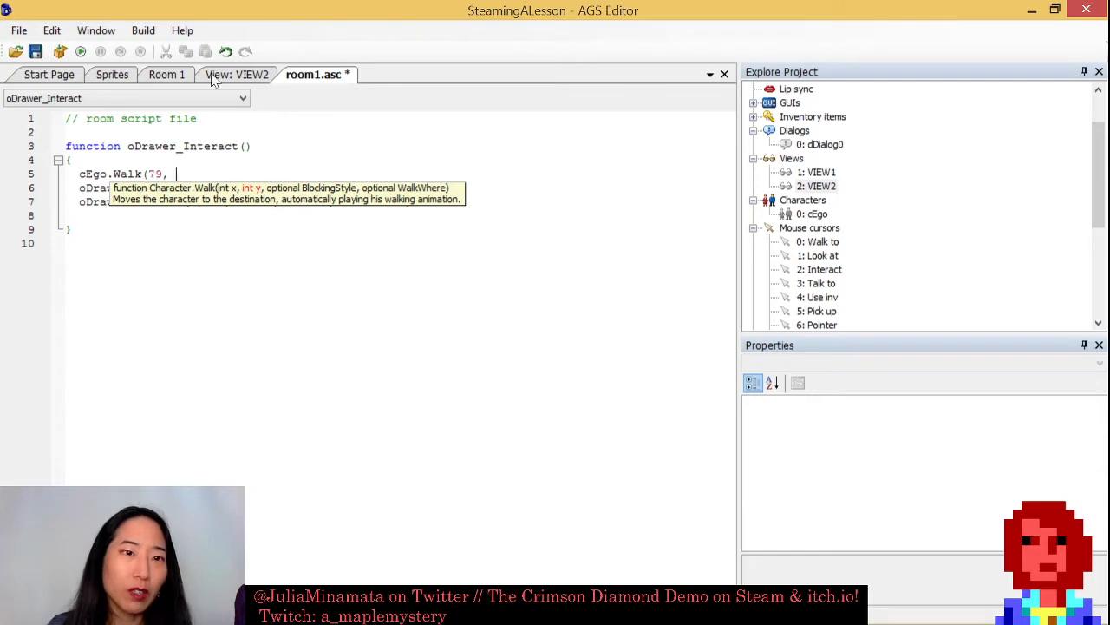
Check the y position in room 1, complete the cEgo.Walk call with 137, eBlock and eWalkableAreas, and save the game.
{"action": "left_click", "coordinate": [168, 75]}
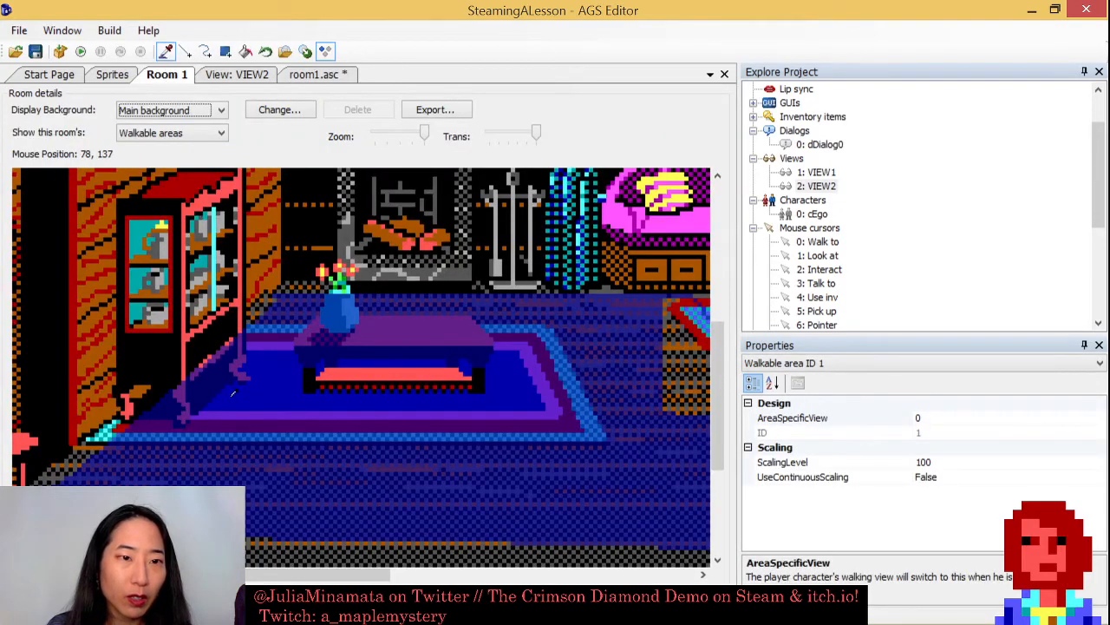
{"action": "left_click", "coordinate": [333, 80]}
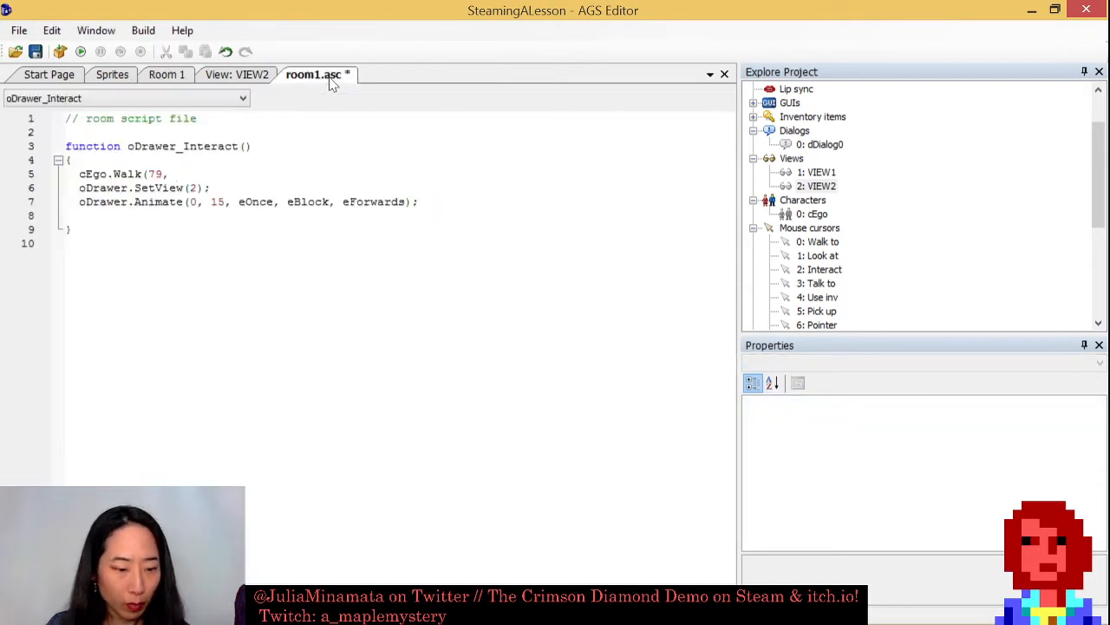
{"action": "type", "text": "137,"}
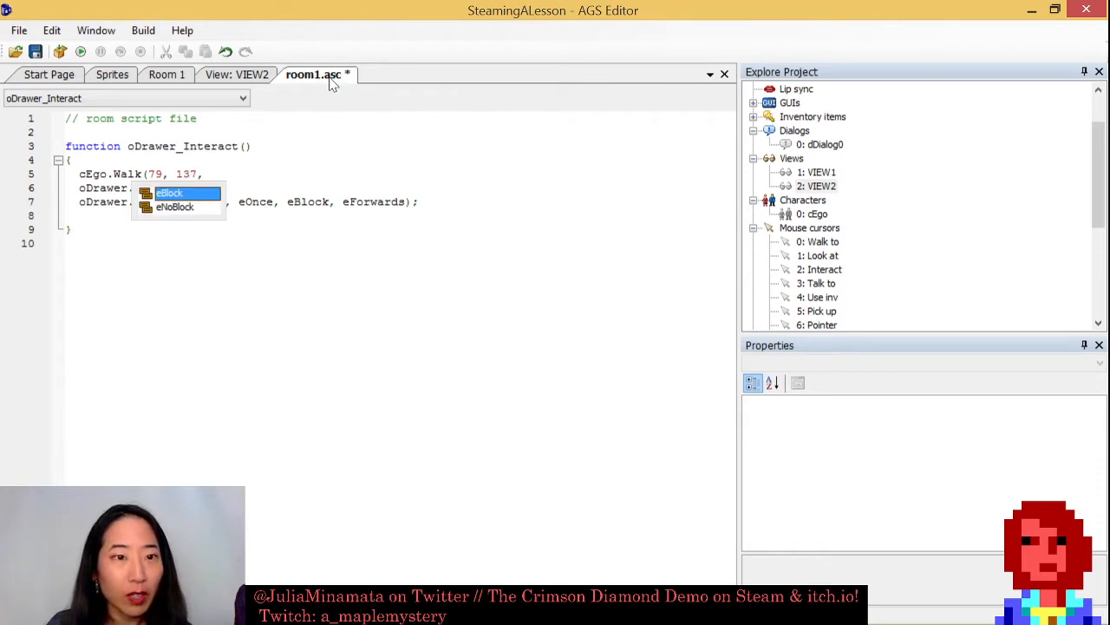
{"action": "key", "text": "Return"}
{"action": "type", "text": ")"}
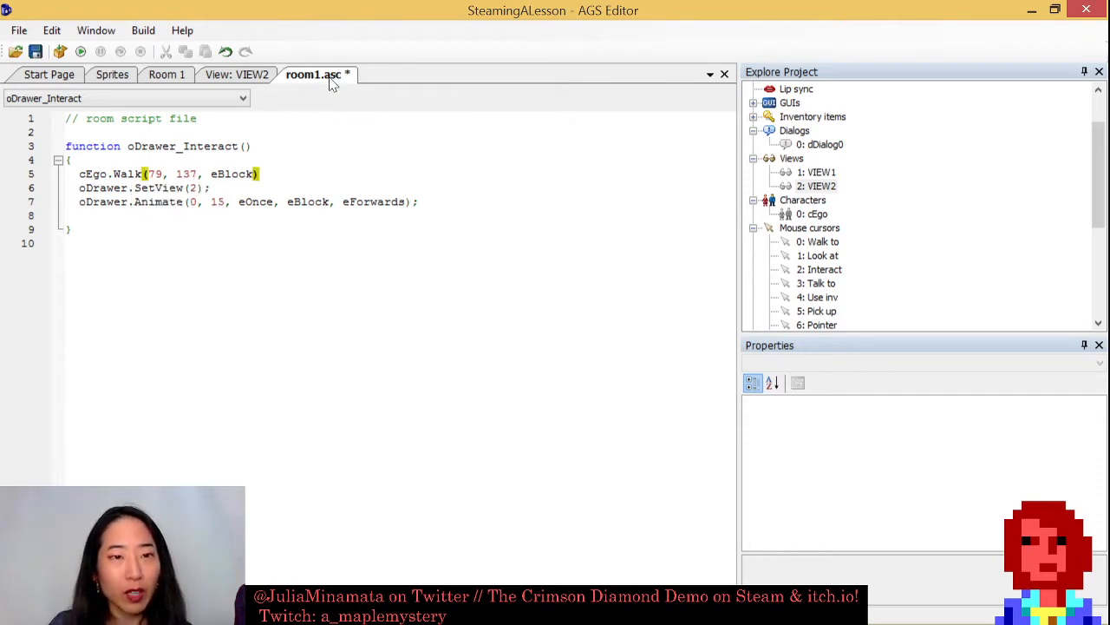
{"action": "key", "text": "BackSpace"}
{"action": "type", "text": ","}
{"action": "key", "text": "Down"}
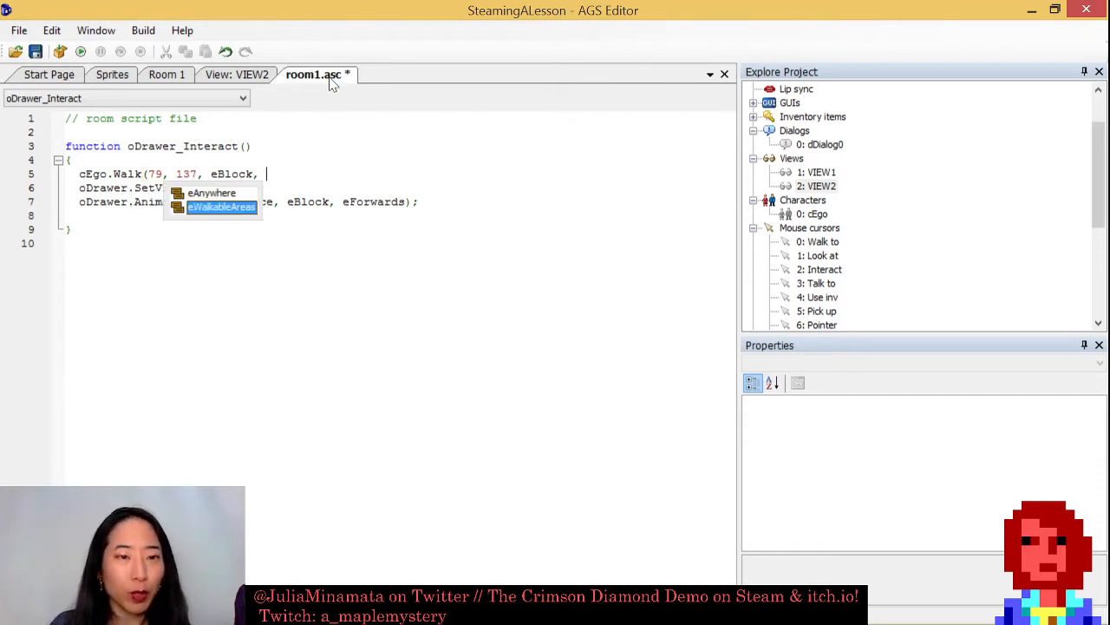
{"action": "key", "text": "Return"}
{"action": "type", "text": ");"}
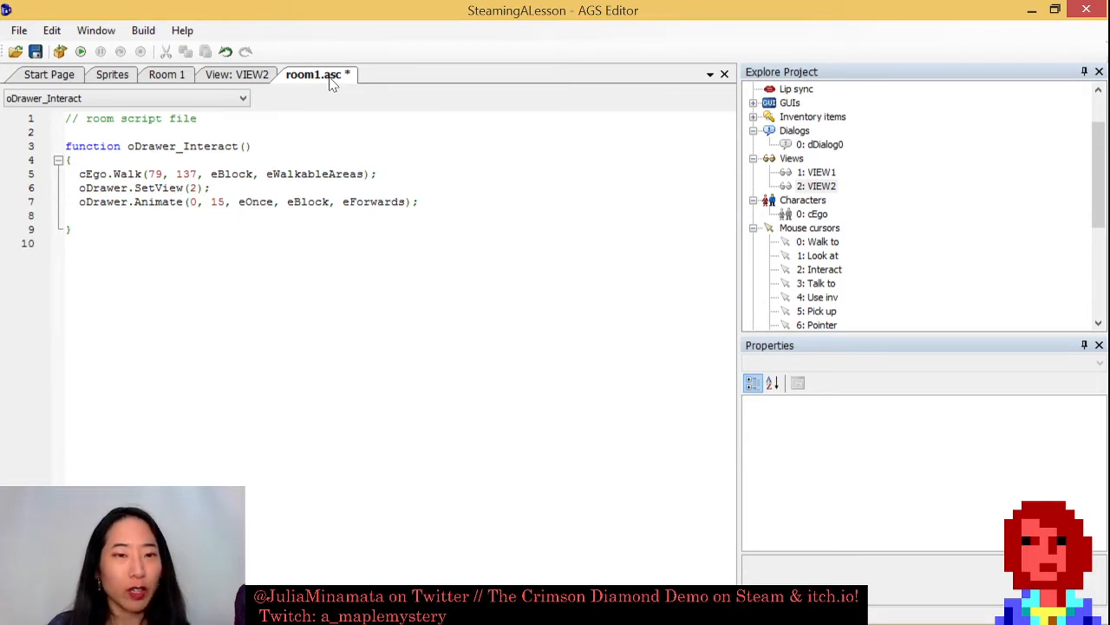
{"action": "key", "text": "ctrl+s"}
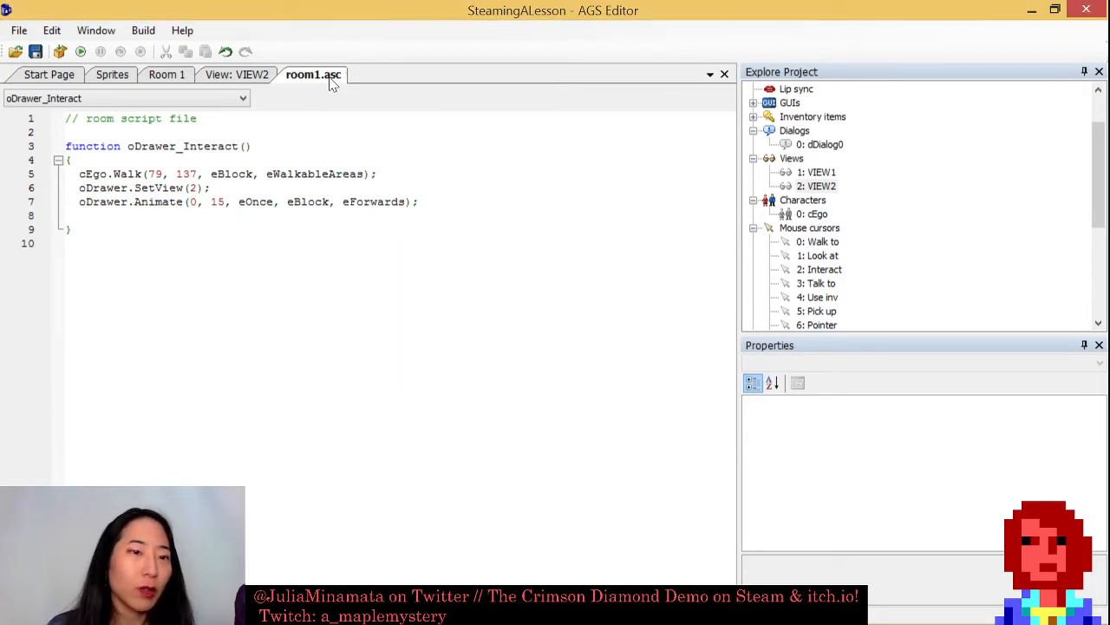
Test-run the game by interacting with the drawer and walking the character away from it, and close the game window.
{"action": "left_click", "coordinate": [81, 52]}
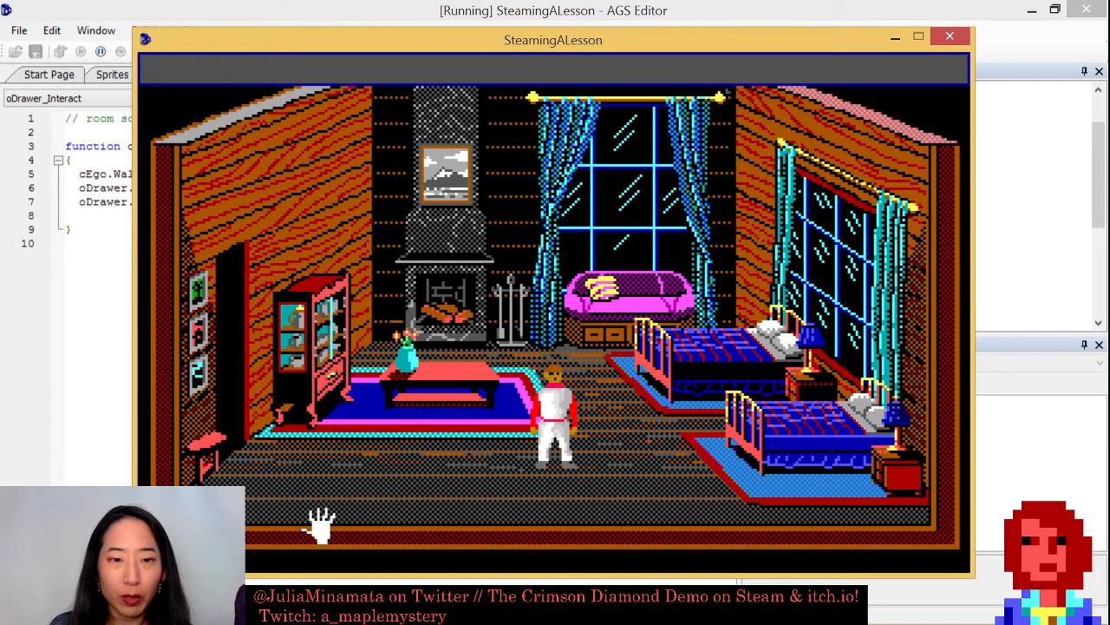
{"action": "left_click", "coordinate": [331, 382]}
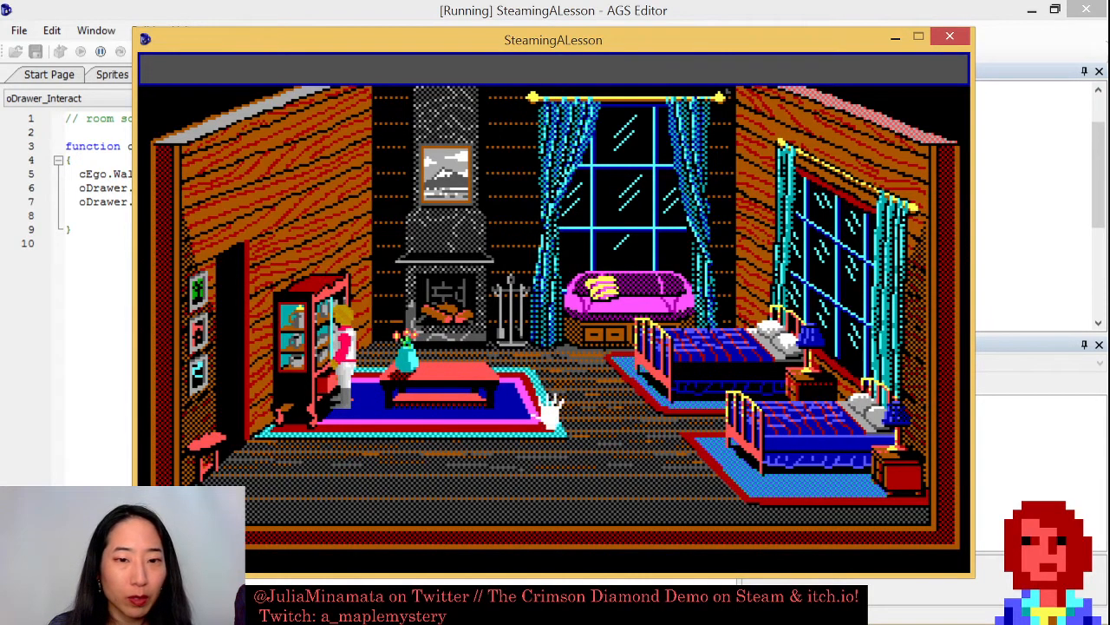
{"action": "right_click", "coordinate": [562, 437]}
{"action": "right_click", "coordinate": [556, 434]}
{"action": "left_click", "coordinate": [542, 431]}
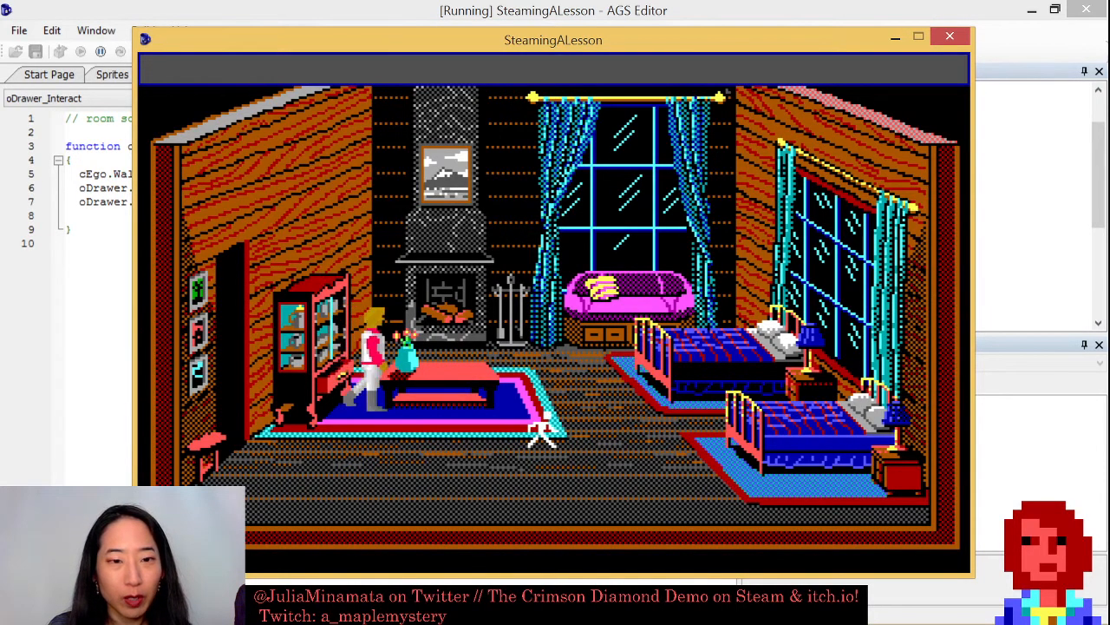
{"action": "right_click", "coordinate": [375, 429]}
{"action": "right_click", "coordinate": [363, 427]}
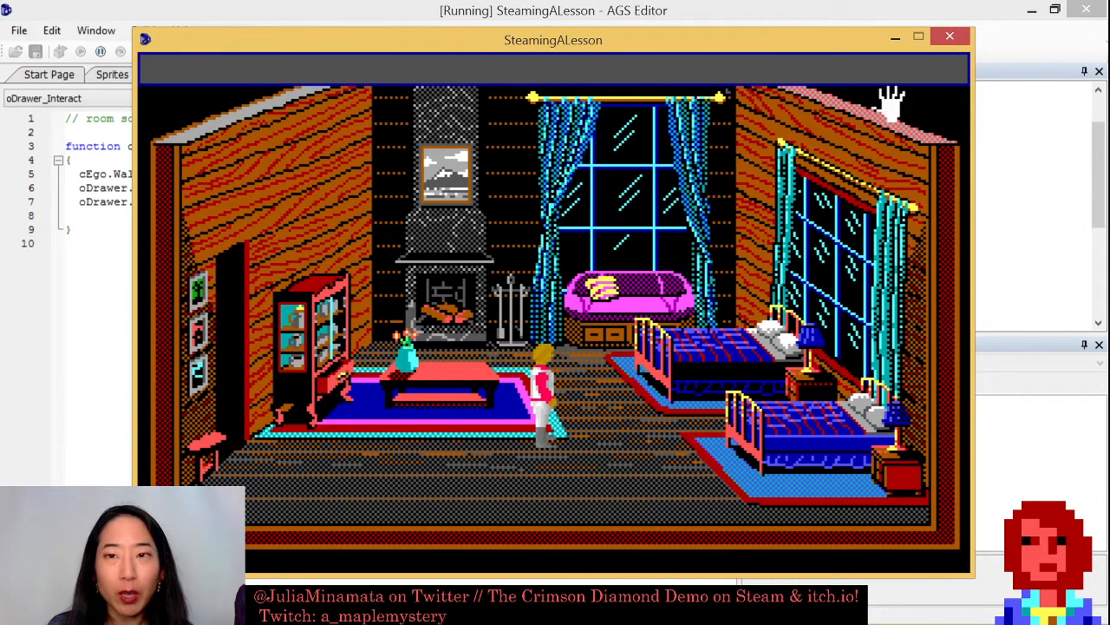
{"action": "left_click", "coordinate": [951, 37]}
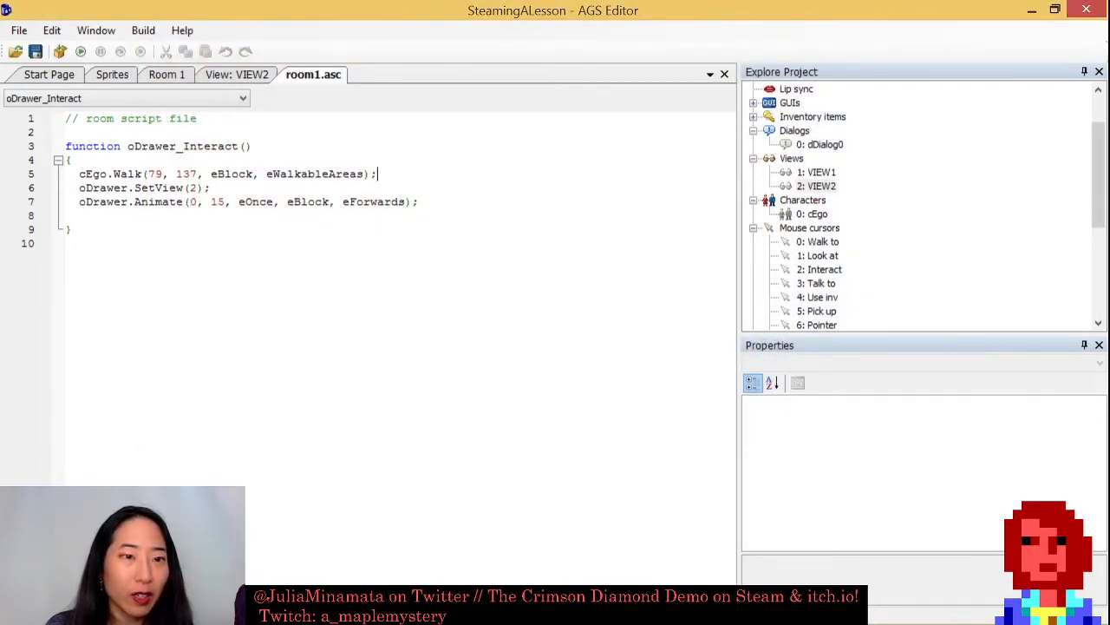
Begin an if condition on oDrawer.Frame between the cEgo.Walk and SetView lines, set off by blank lines.
{"action": "key", "text": "Return"}
{"action": "key", "text": "Return"}
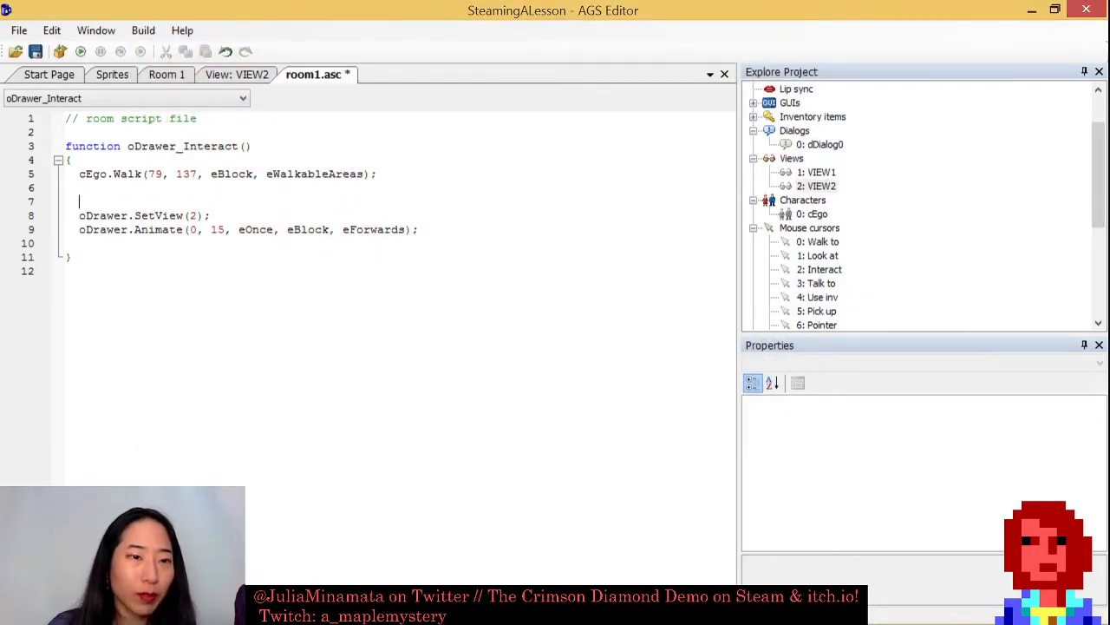
{"action": "key", "text": "Return"}
{"action": "type", "text": "if "}
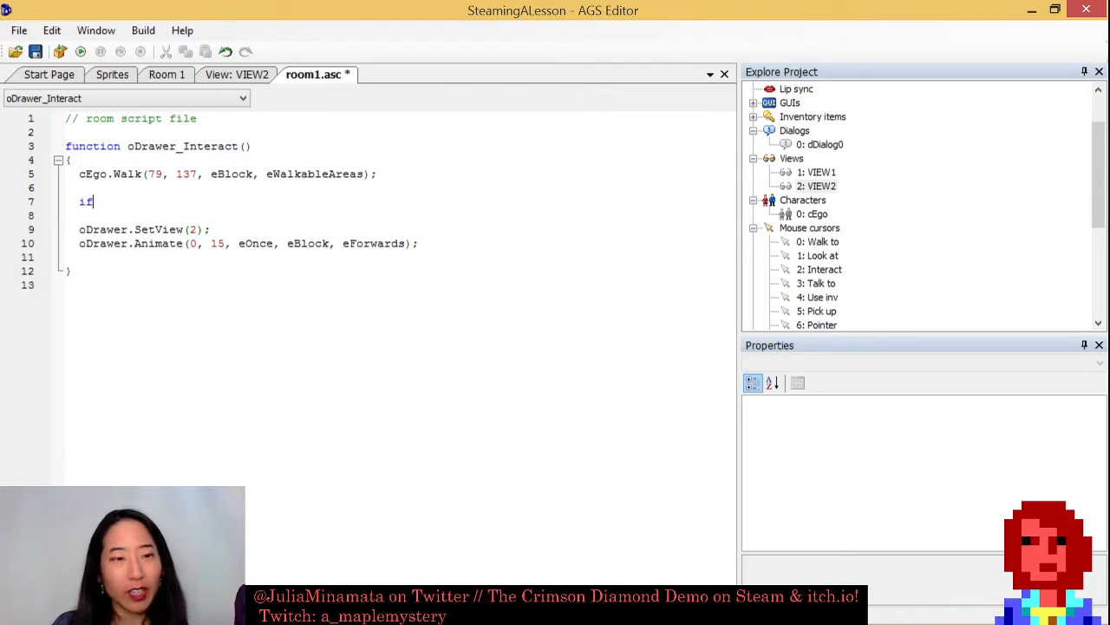
{"action": "type", "text": "(oDrawer"}
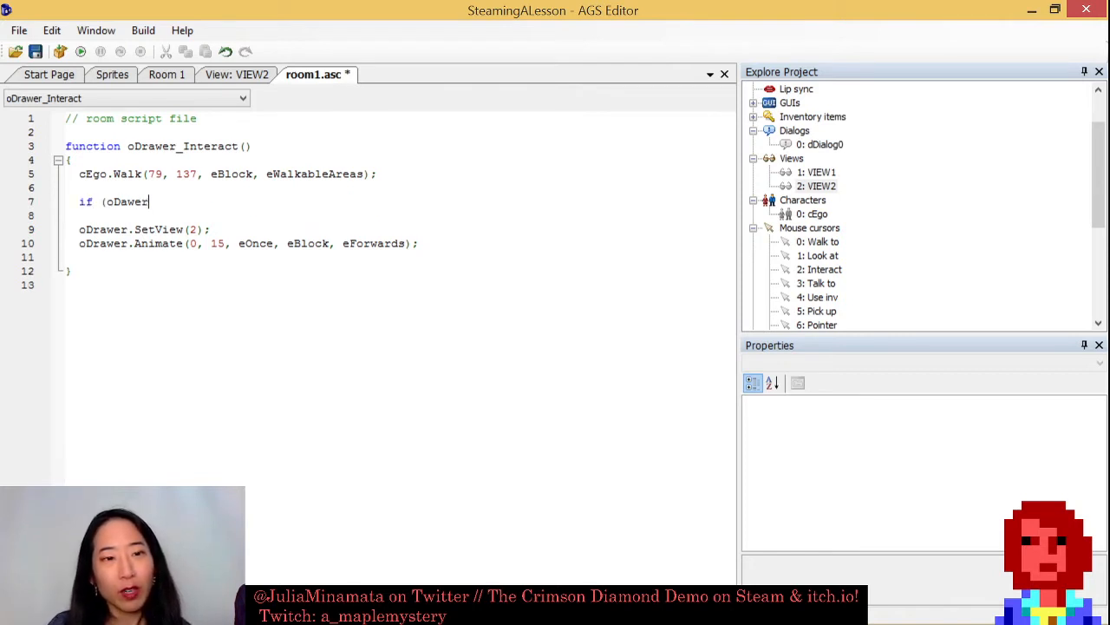
{"action": "key", "text": "BackSpace"}
{"action": "key", "text": "BackSpace"}
{"action": "key", "text": "BackSpace"}
{"action": "key", "text": "BackSpace"}
{"action": "key", "text": "BackSpace"}
{"action": "type", "text": "rawer_Interact."}
{"action": "key", "text": "BackSpace"}
{"action": "key", "text": "BackSpace"}
{"action": "key", "text": "BackSpace"}
{"action": "key", "text": "BackSpace"}
{"action": "key", "text": "BackSpace"}
{"action": "key", "text": "BackSpace"}
{"action": "key", "text": "BackSpace"}
{"action": "key", "text": "BackSpace"}
{"action": "key", "text": "BackSpace"}
{"action": "key", "text": "BackSpace"}
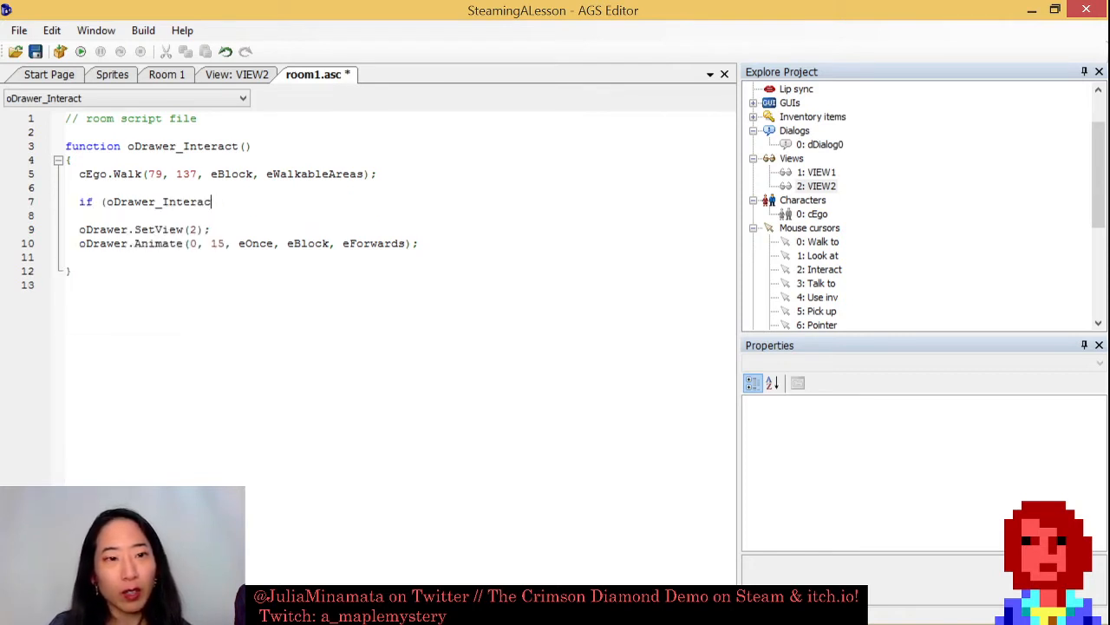
{"action": "type", "text": ".Frame"}
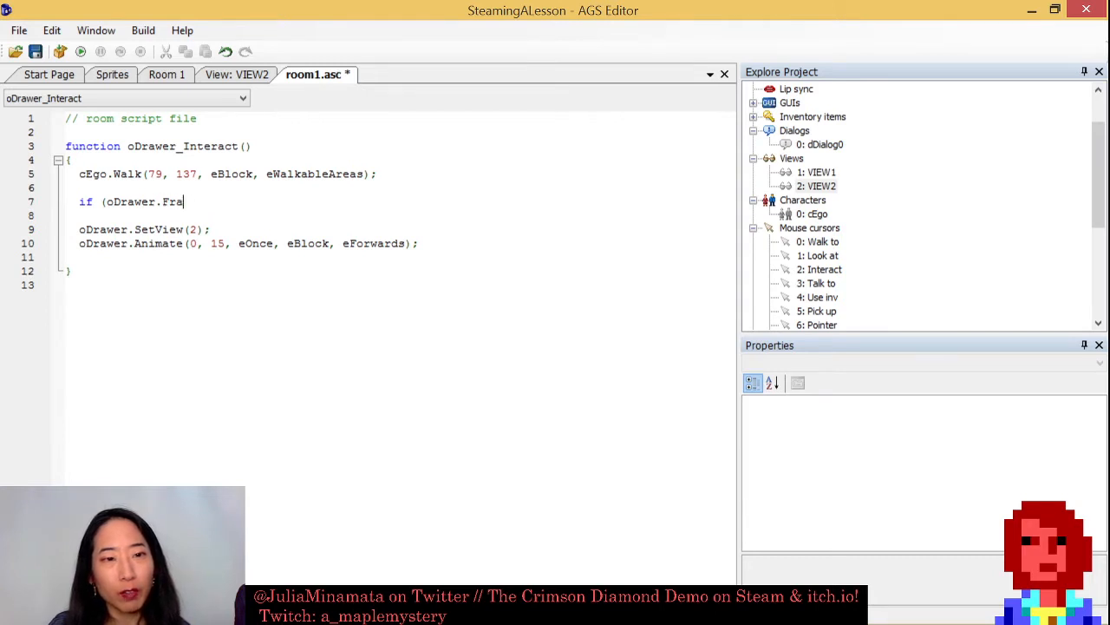
{"action": "key", "text": "Return"}
{"action": "key", "text": "BackSpace"}
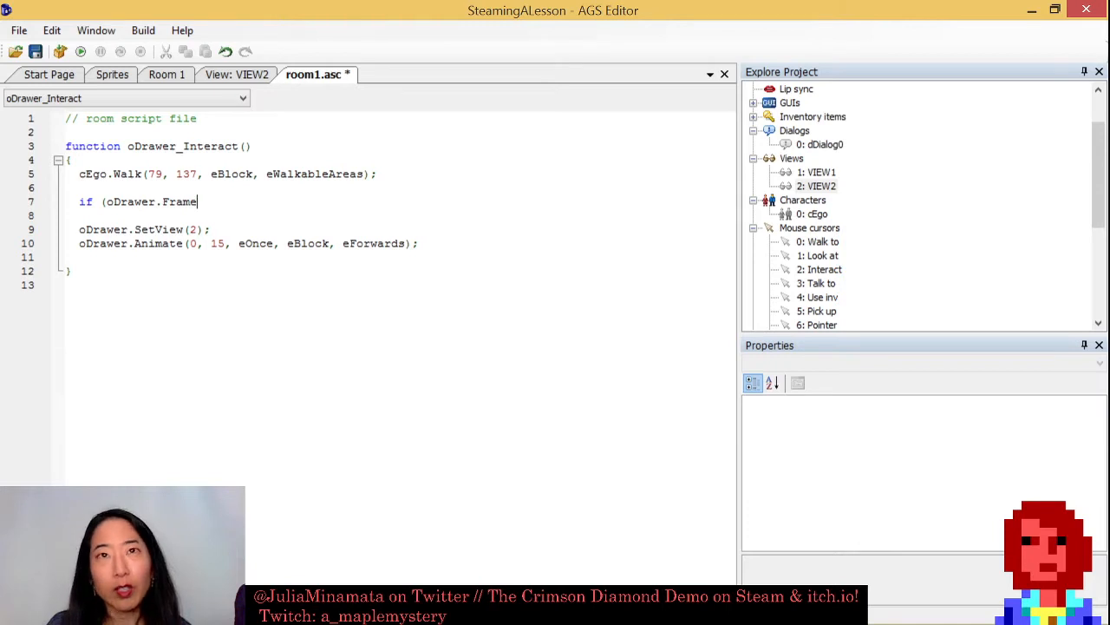
Check the first frame of VIEW2, and complete the room script's condition as if (oDrawer.Frame==0) with an empty braced block.
{"action": "left_click", "coordinate": [245, 74]}
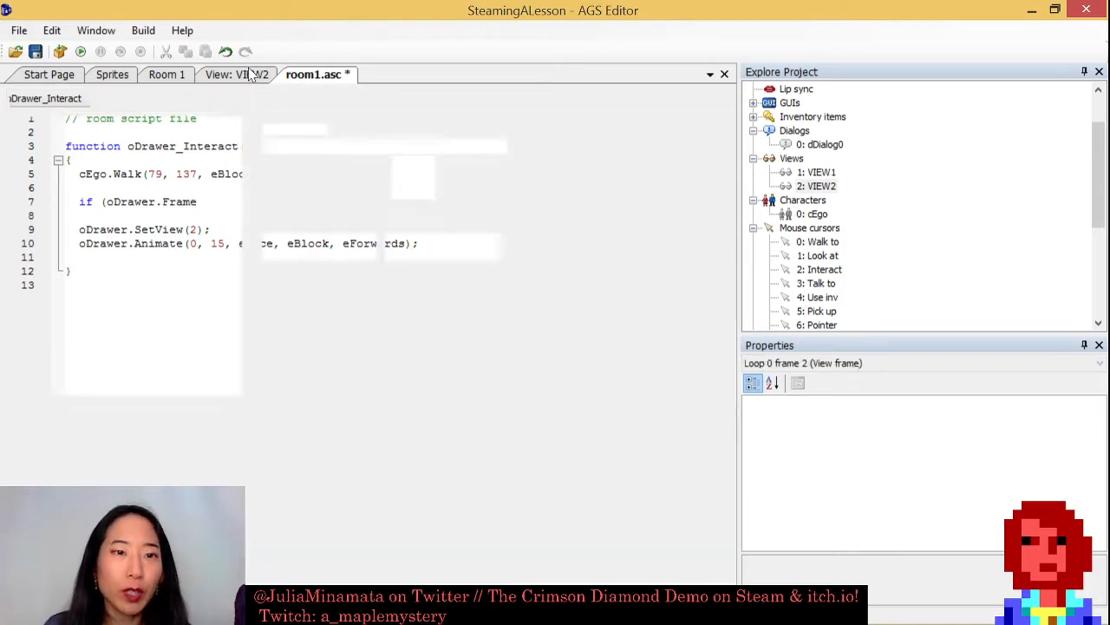
{"action": "left_click", "coordinate": [287, 180]}
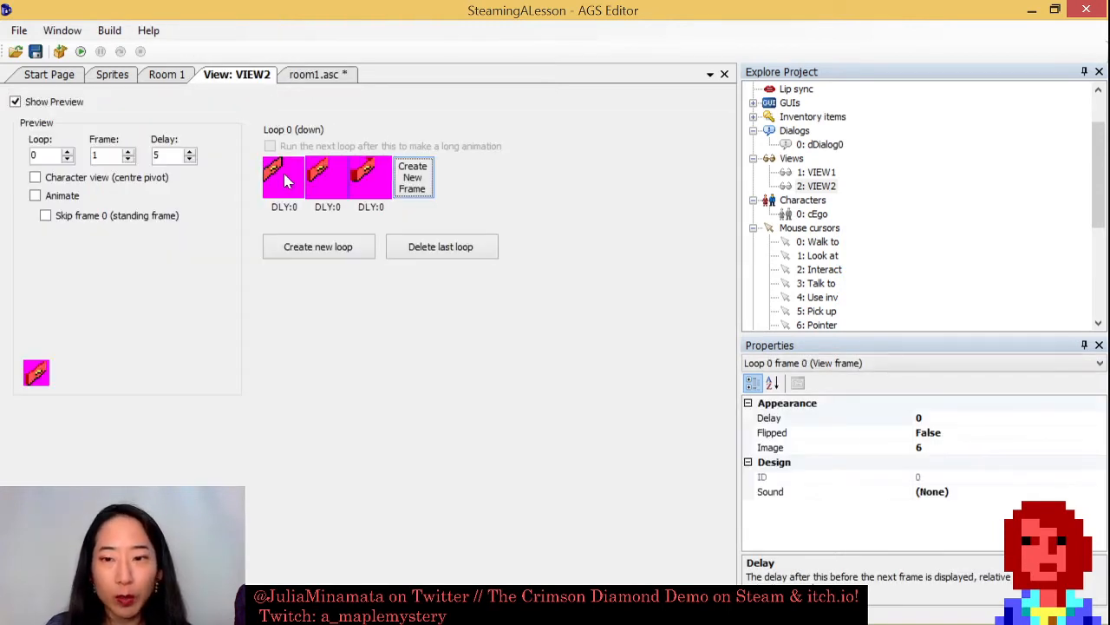
{"action": "left_click", "coordinate": [319, 75]}
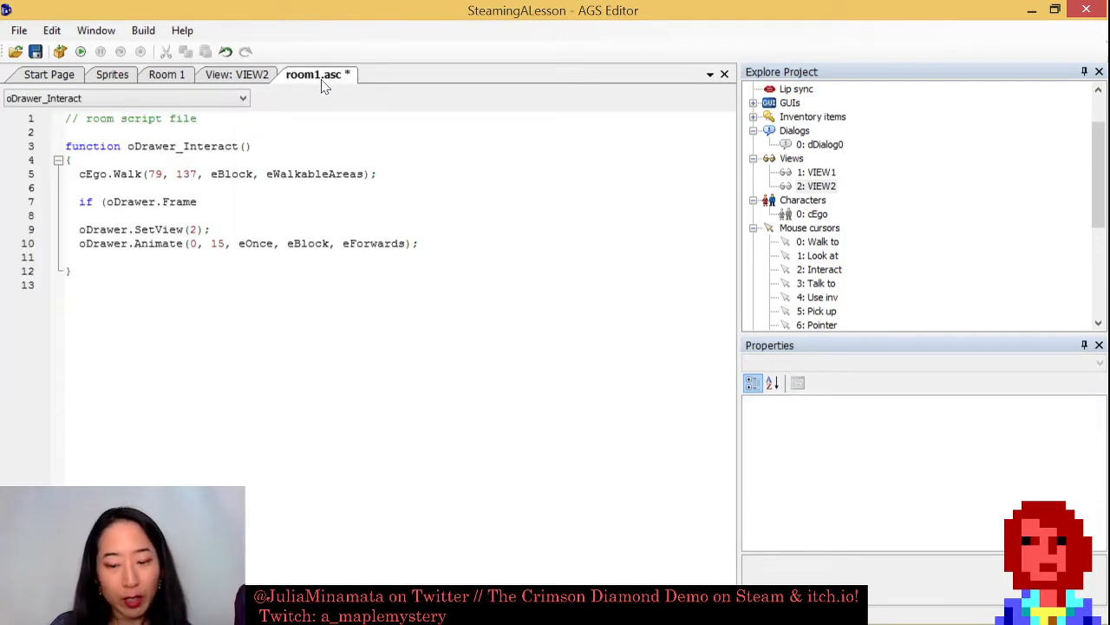
{"action": "type", "text": "==0)"}
{"action": "key", "text": "Return"}
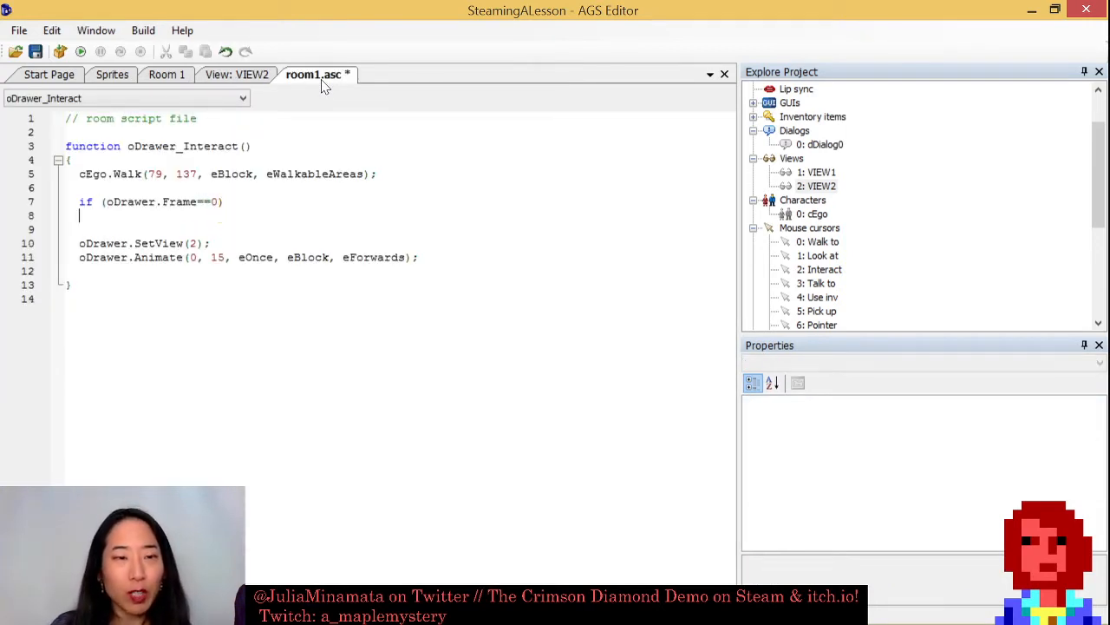
{"action": "type", "text": "{"}
{"action": "key", "text": "Return"}
{"action": "key", "text": "Return"}
{"action": "type", "text": "}"}
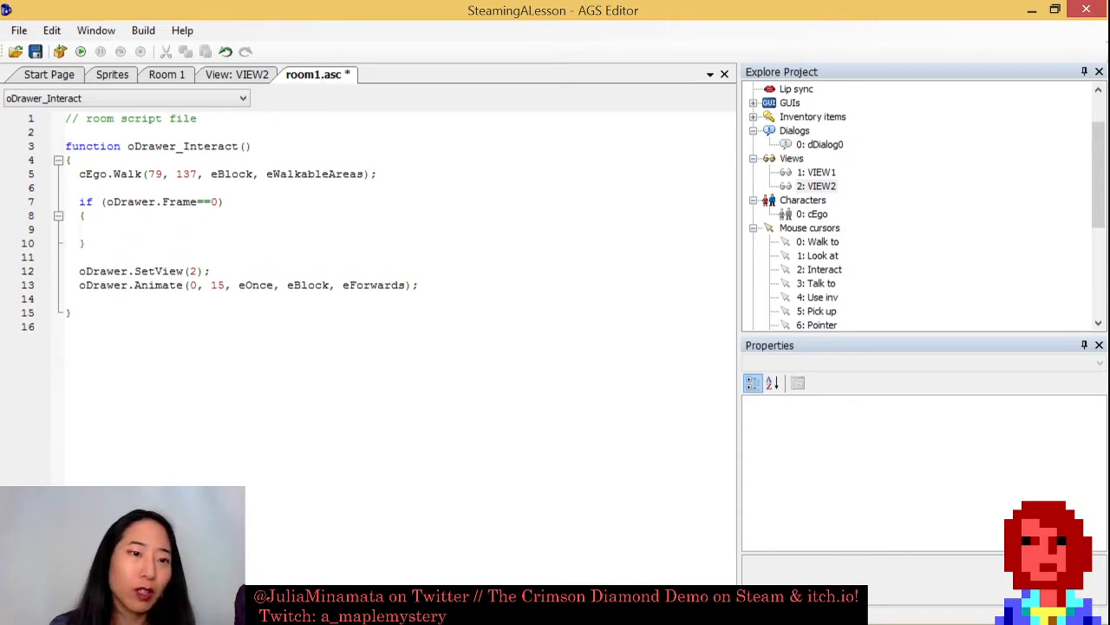
Move the oDrawer.SetView(2); line directly below the cEgo.Walk call, ahead of the if statement.
{"action": "left_click_drag", "start_coordinate": [79, 271], "coordinate": [419, 285]}
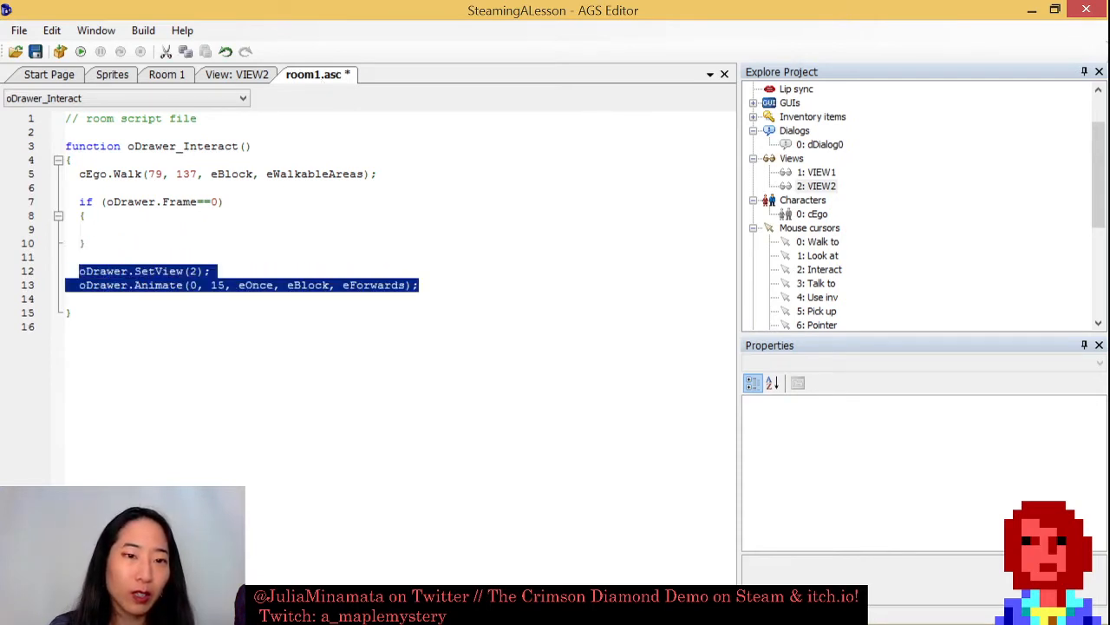
{"action": "left_click", "coordinate": [198, 201]}
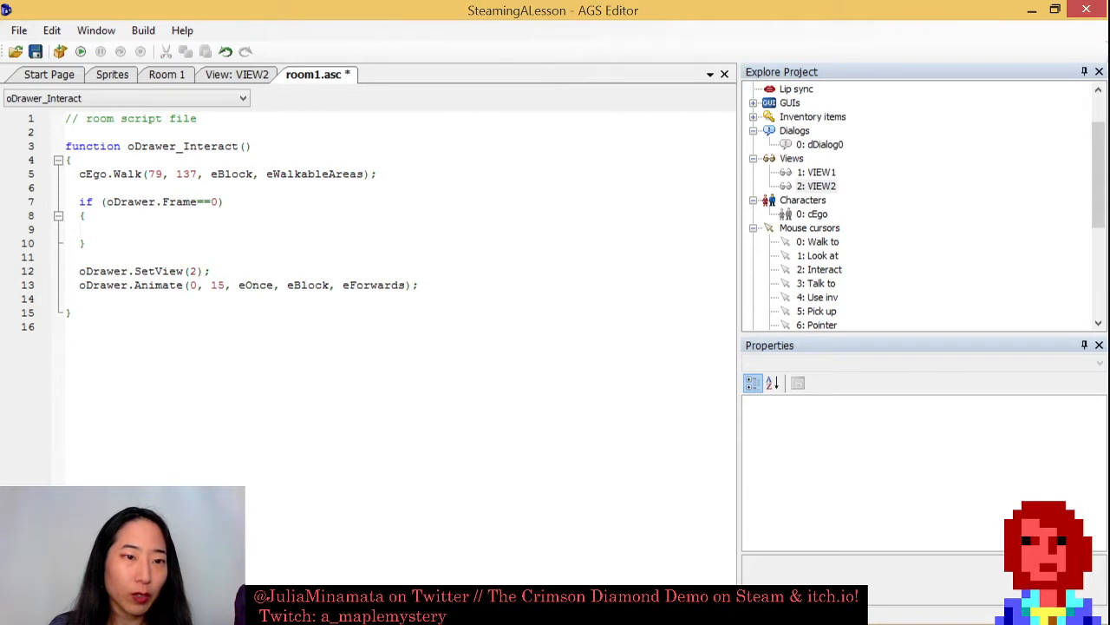
{"action": "left_click_drag", "start_coordinate": [79, 271], "coordinate": [211, 270]}
{"action": "key", "text": "ctrl+x"}
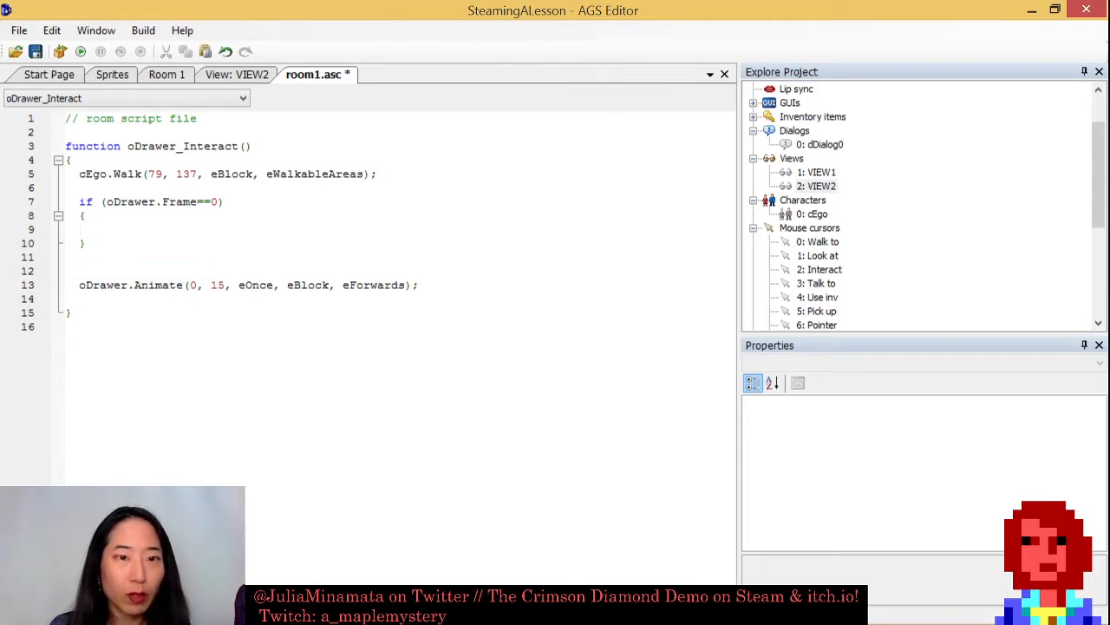
{"action": "key", "text": "Return"}
{"action": "key", "text": "ctrl+v"}
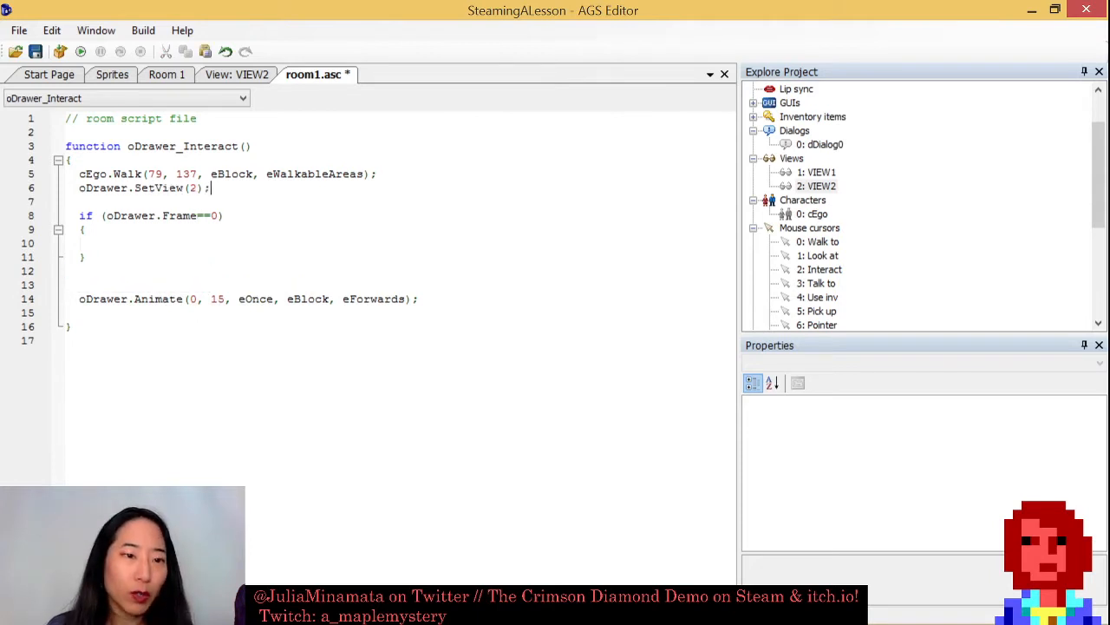
Move the oDrawer.Animate(0, 15, eOnce, eBlock, eForwards); line inside the if block's braces.
{"action": "left_click_drag", "start_coordinate": [79, 299], "coordinate": [420, 298]}
{"action": "key", "text": "ctrl+x"}
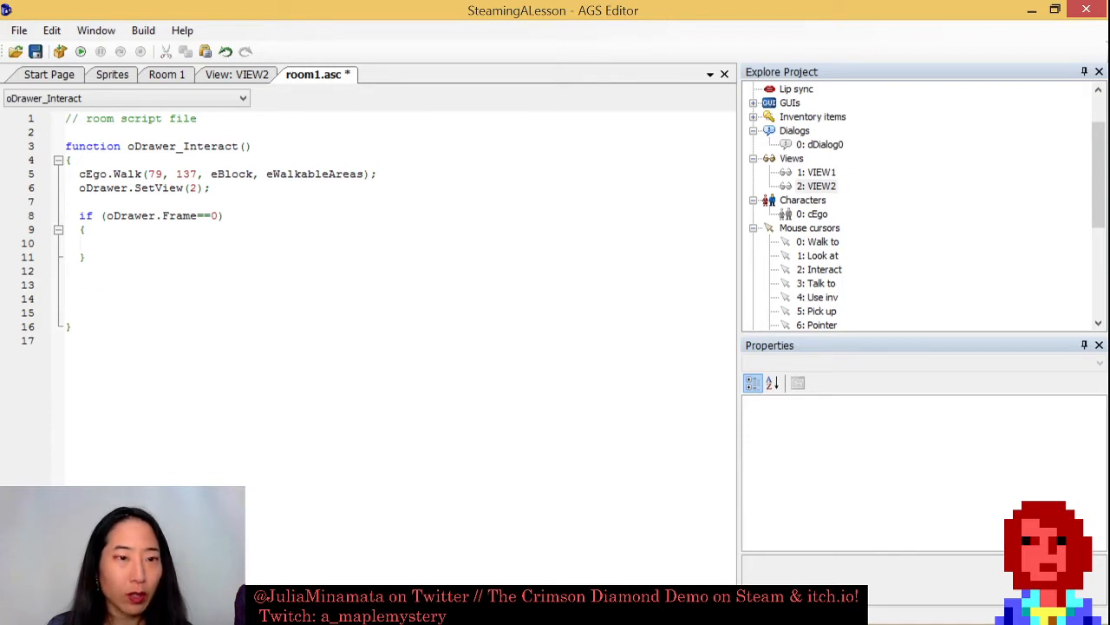
{"action": "left_click", "coordinate": [93, 243]}
{"action": "key", "text": "ctrl+v"}
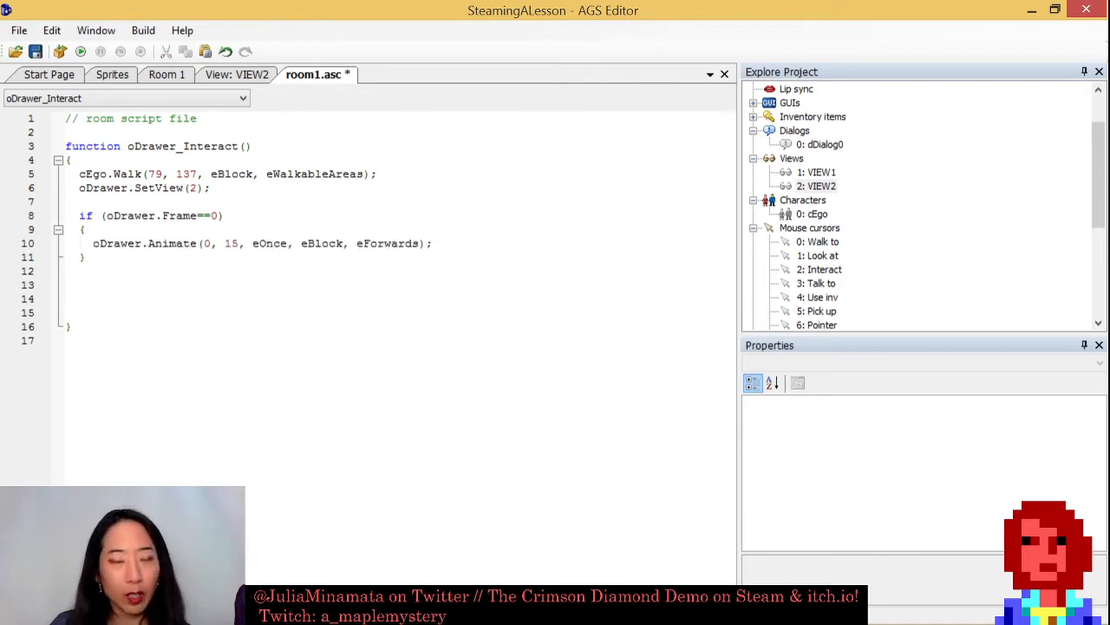
Add an else branch below the if block, containing a copy of the oDrawer.Animate line.
{"action": "type", "text": "else"}
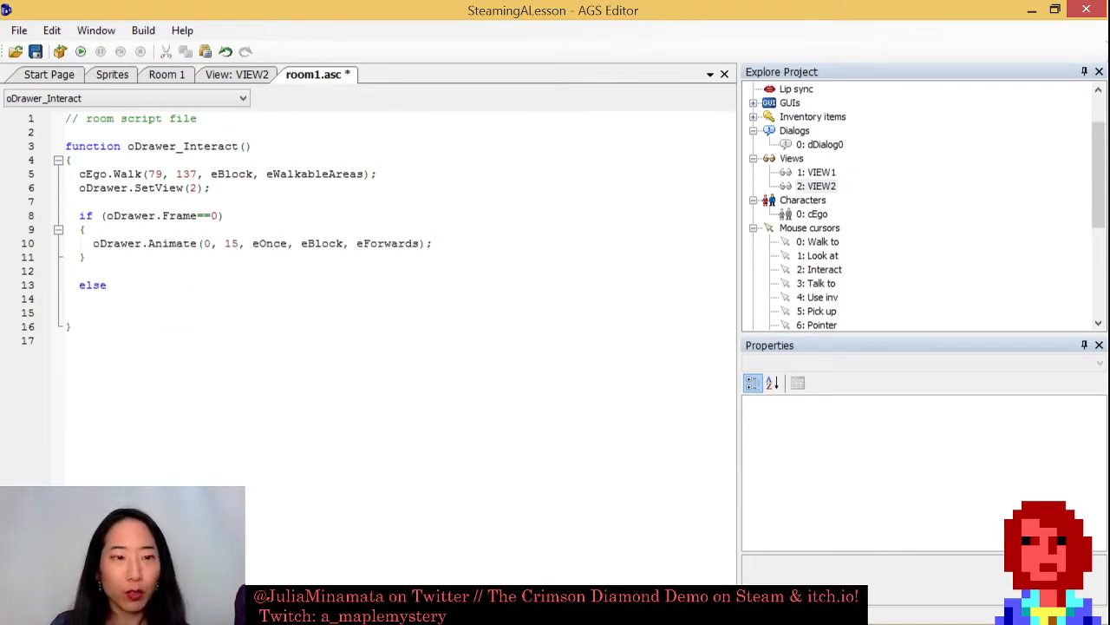
{"action": "left_click_drag", "start_coordinate": [93, 243], "coordinate": [432, 242]}
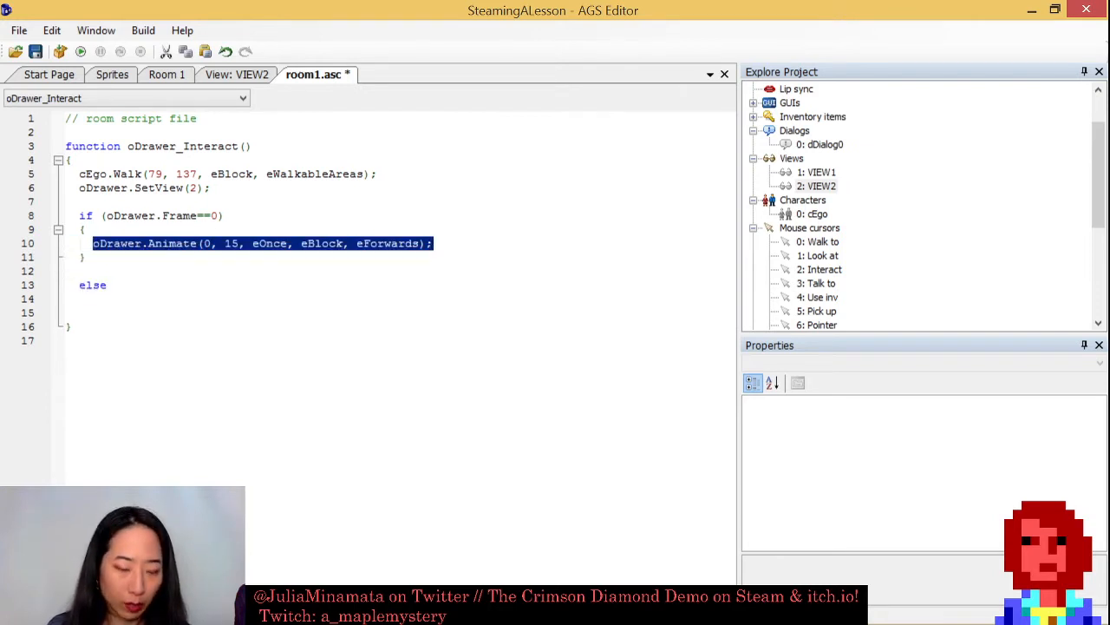
{"action": "left_click_drag", "start_coordinate": [106, 285], "coordinate": [85, 298]}
{"action": "left_click", "coordinate": [79, 313]}
{"action": "key", "text": "ctrl+v"}
{"action": "key", "text": "BackSpace"}
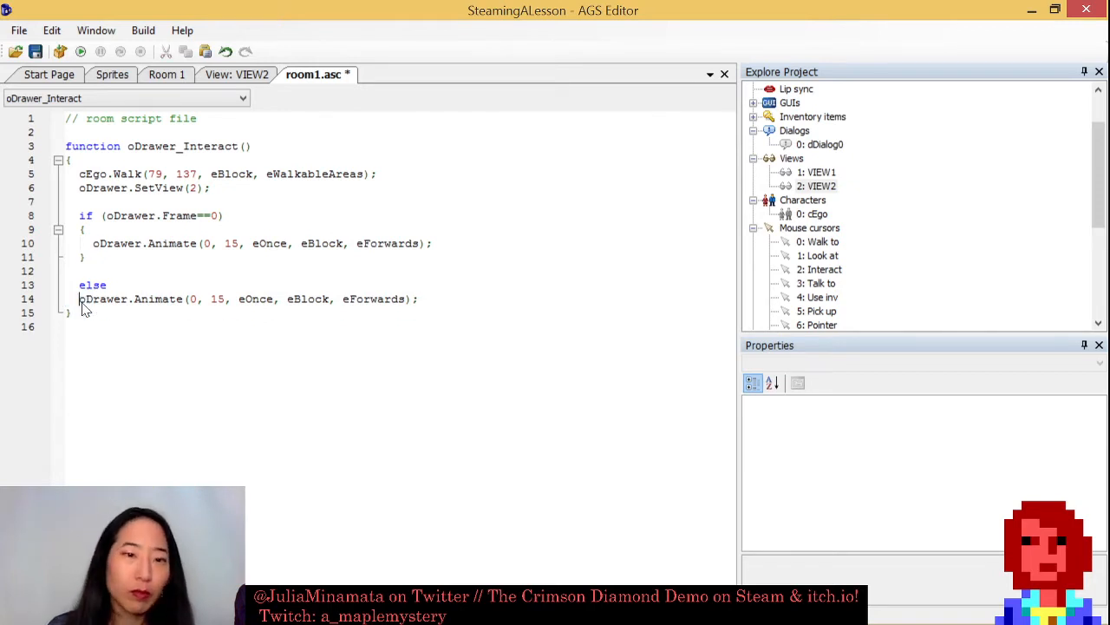
Change the direction argument of the else branch's Animate call to eBackwards and save the script.
{"action": "key", "text": "BackSpace"}
{"action": "key", "text": "BackSpace"}
{"action": "key", "text": "BackSpace"}
{"action": "key", "text": "BackSpace"}
{"action": "key", "text": "BackSpace"}
{"action": "key", "text": "BackSpace"}
{"action": "key", "text": "BackSpace"}
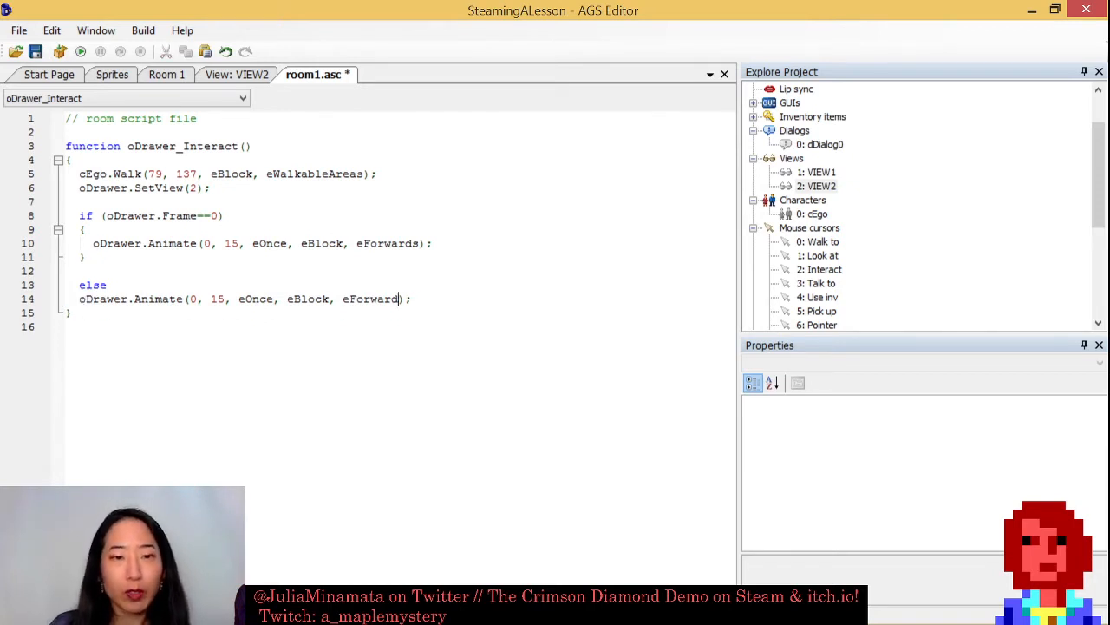
{"action": "type", "text": "ack"}
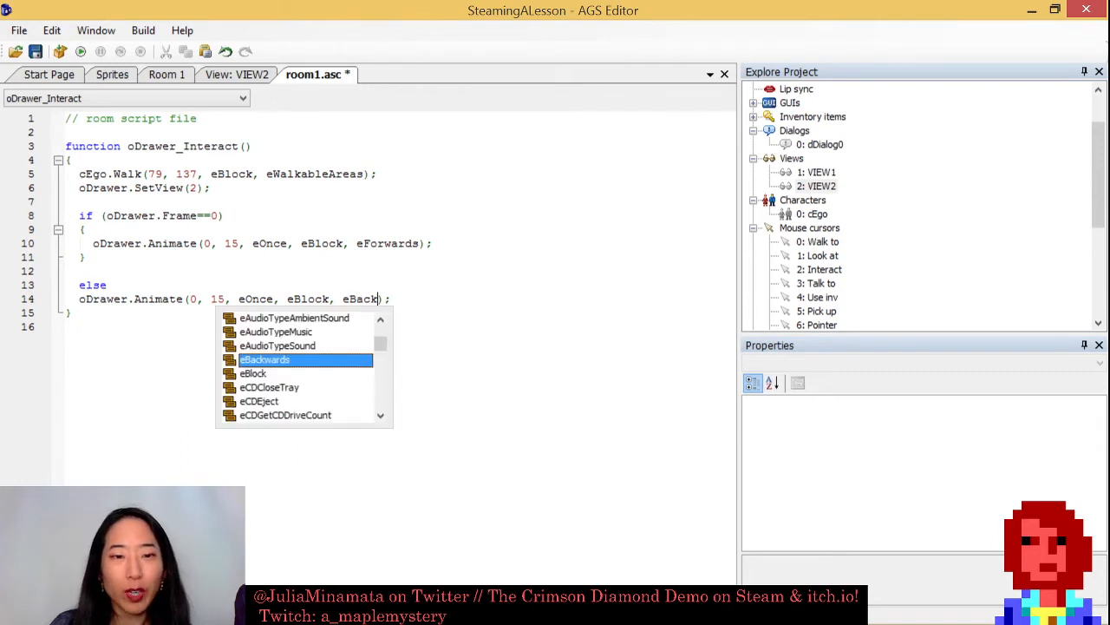
{"action": "key", "text": "Return"}
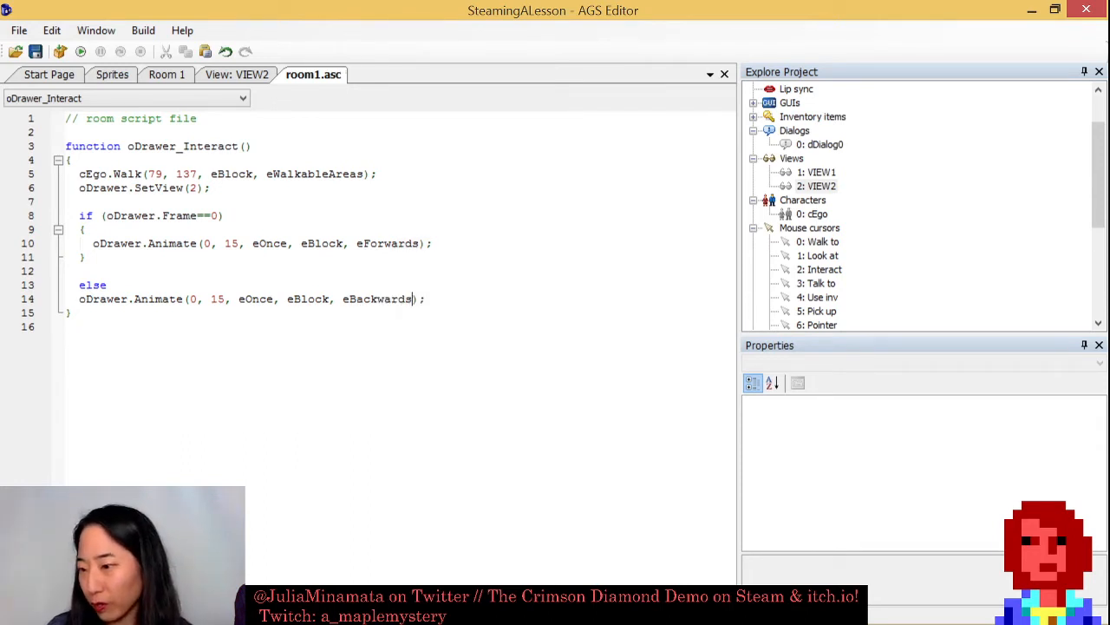
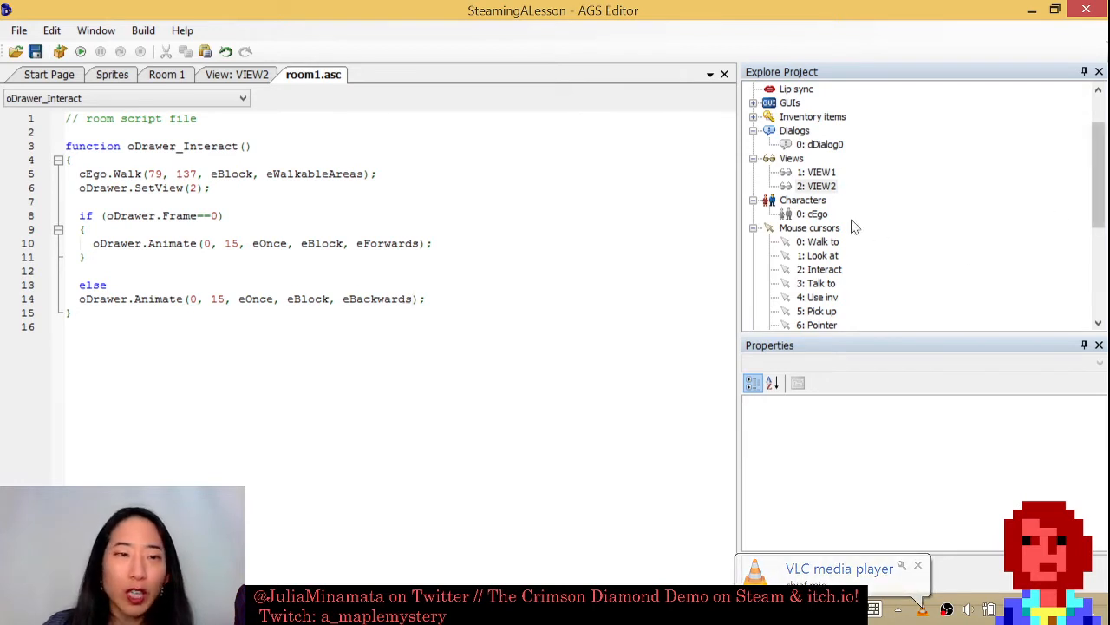
Run the game, use the hand cursor on the cabinet drawer, and walk the character away from it.
{"action": "left_click", "coordinate": [80, 52]}
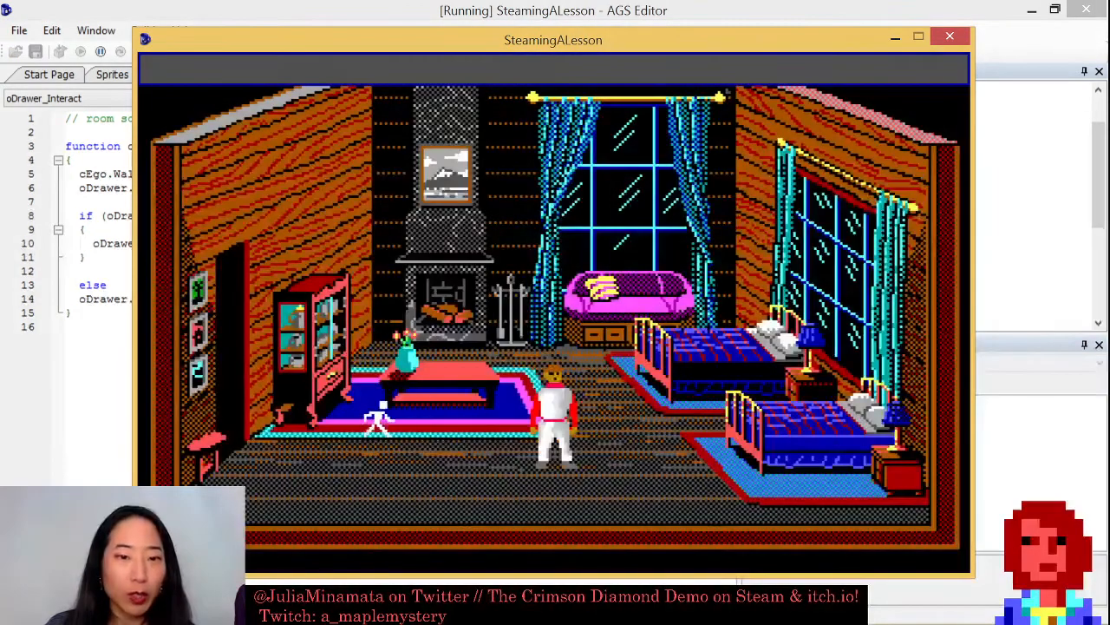
{"action": "right_click", "coordinate": [378, 420]}
{"action": "right_click", "coordinate": [375, 428]}
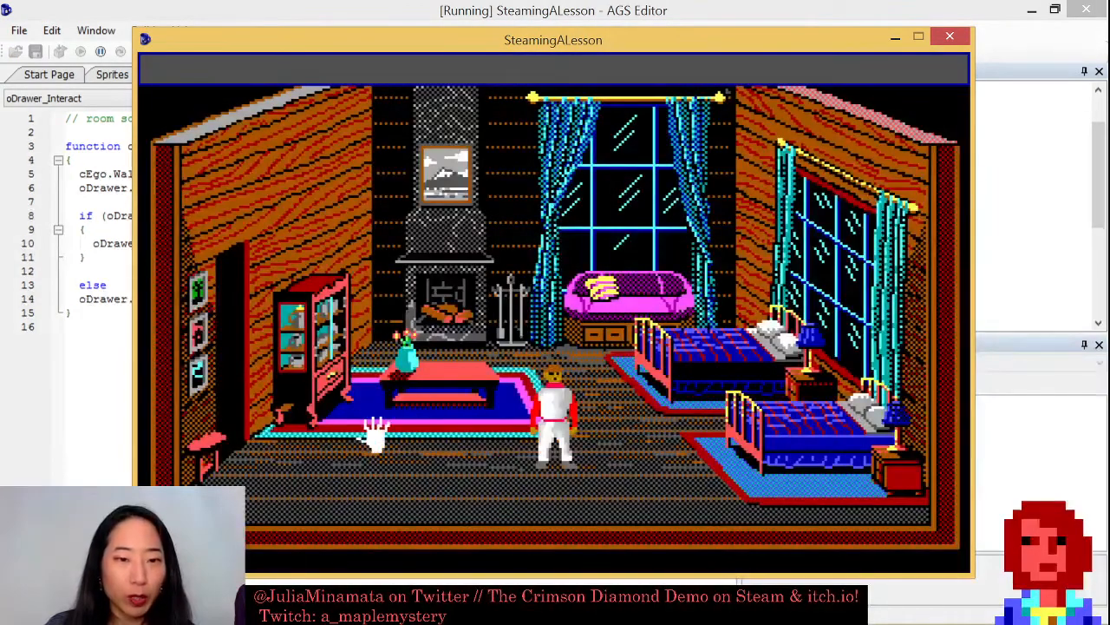
{"action": "left_click", "coordinate": [336, 380]}
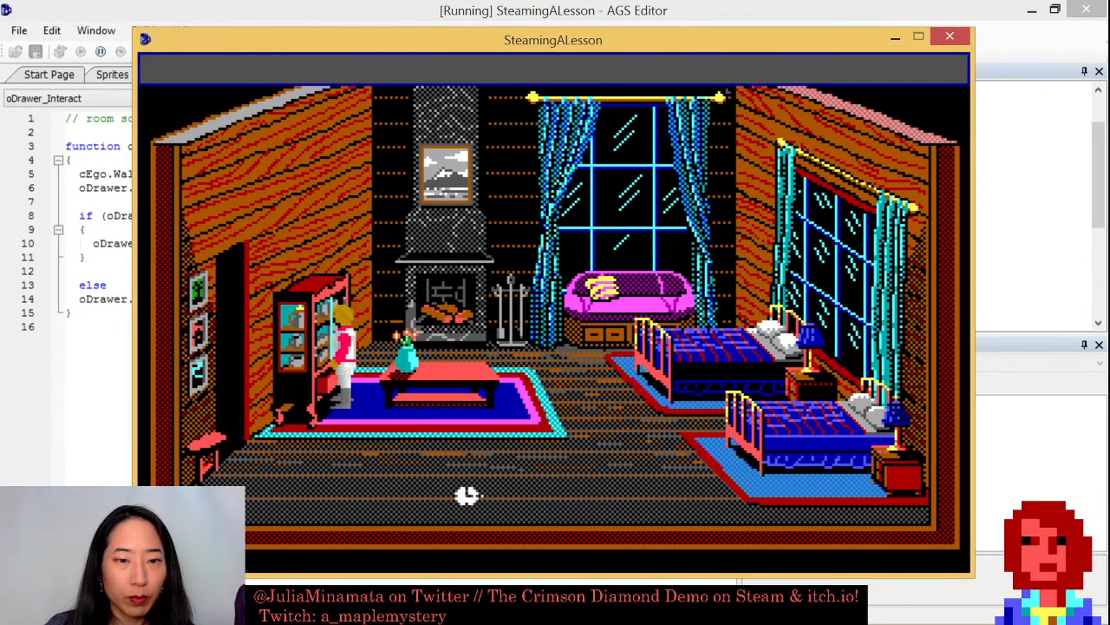
{"action": "right_click", "coordinate": [533, 466]}
{"action": "left_click", "coordinate": [533, 465]}
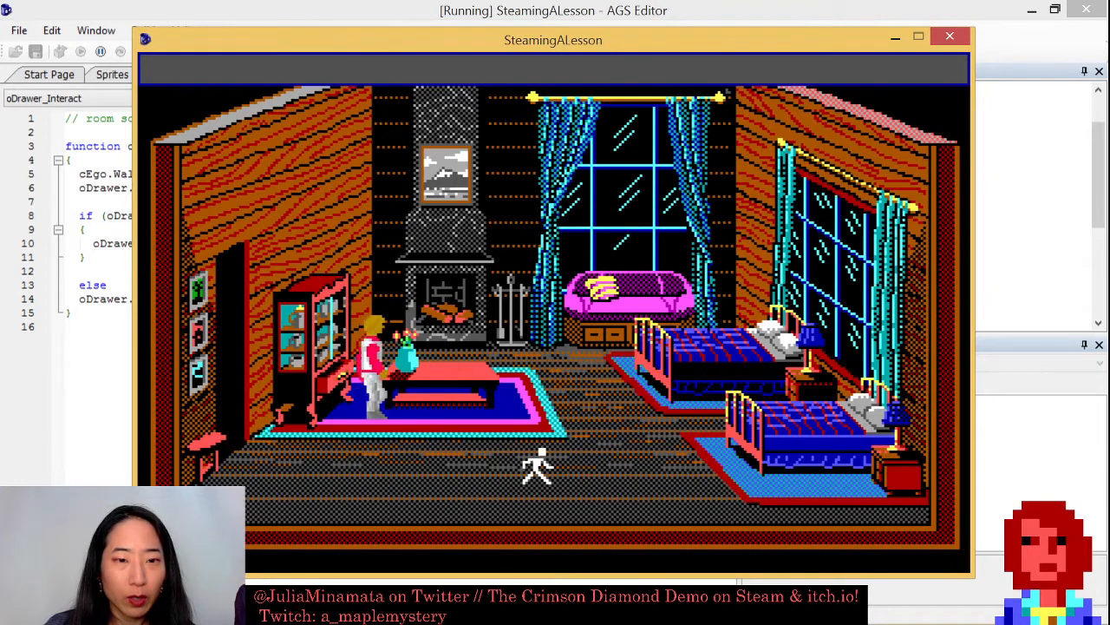
Use the hand cursor on the cabinet drawer a second time, walk the character away, and quit the test game.
{"action": "right_click", "coordinate": [425, 464]}
{"action": "right_click", "coordinate": [418, 462]}
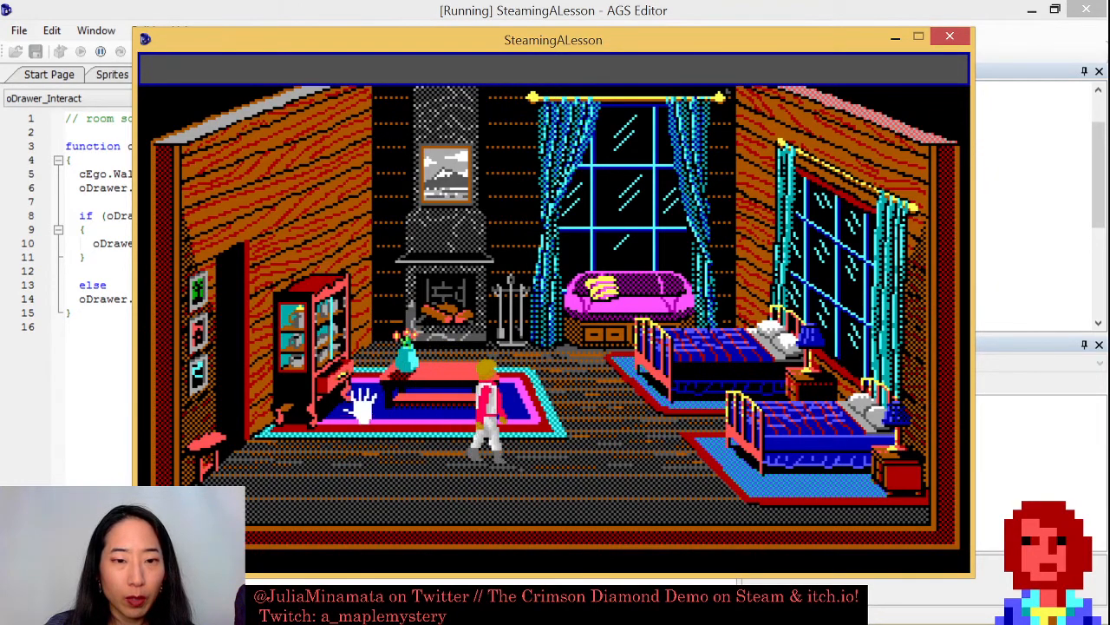
{"action": "left_click", "coordinate": [345, 392]}
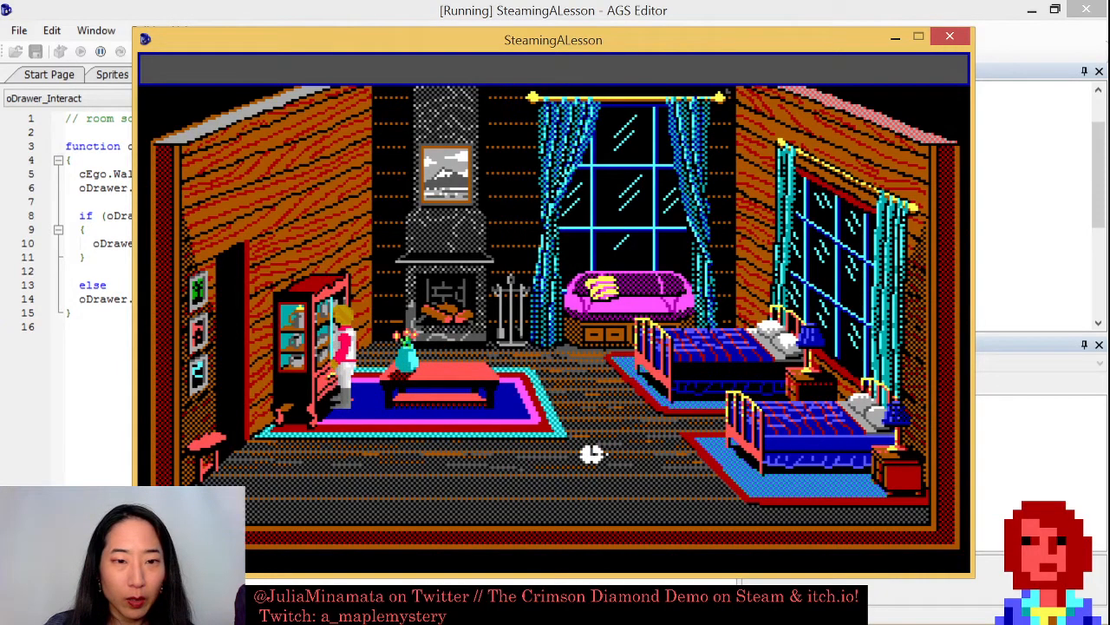
{"action": "right_click", "coordinate": [550, 444]}
{"action": "left_click", "coordinate": [550, 444]}
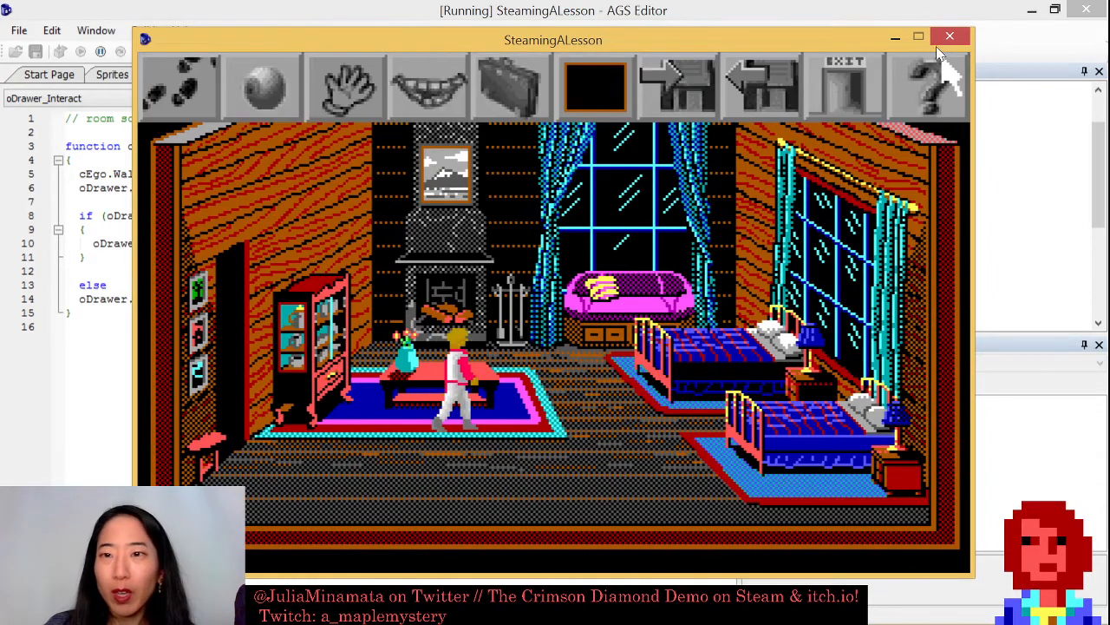
{"action": "left_click", "coordinate": [949, 36]}
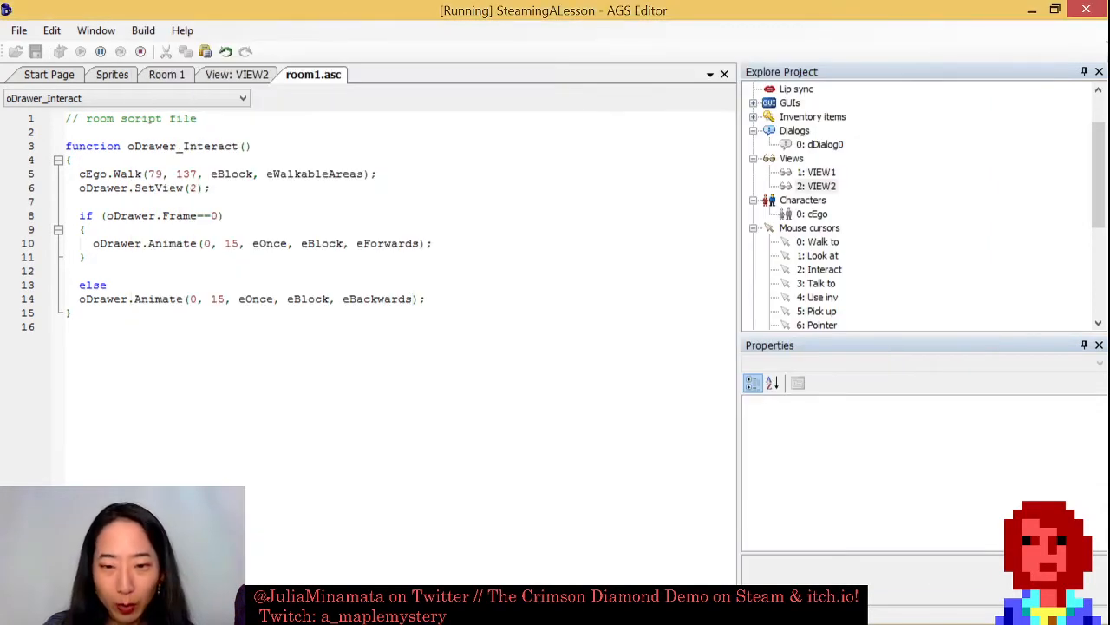
{"action": "key", "text": "alt+Tab"}
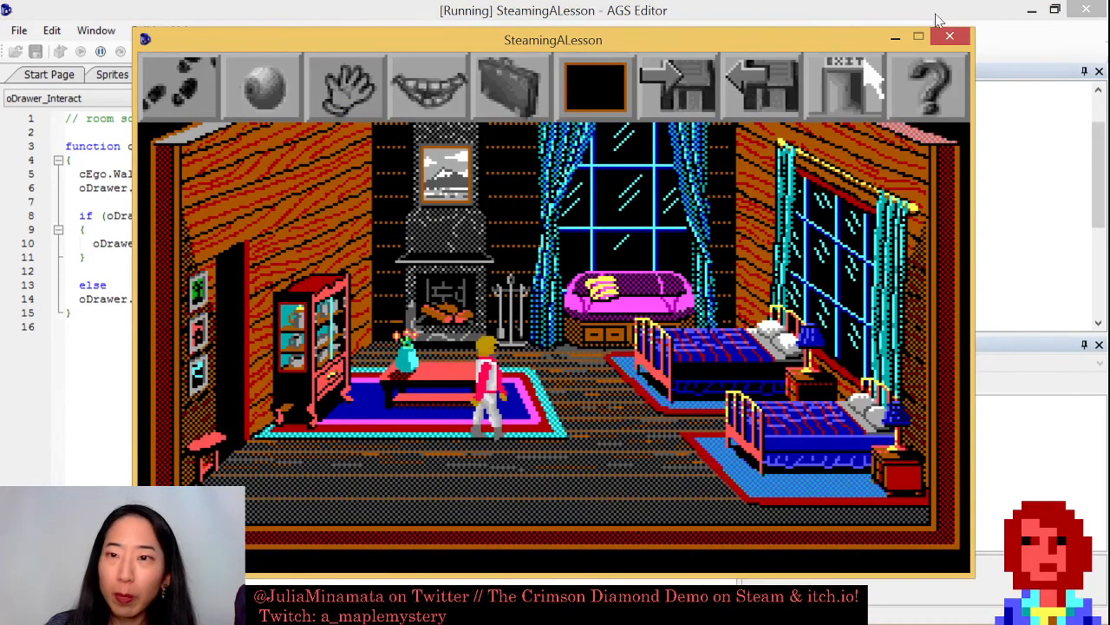
{"action": "left_click", "coordinate": [950, 36]}
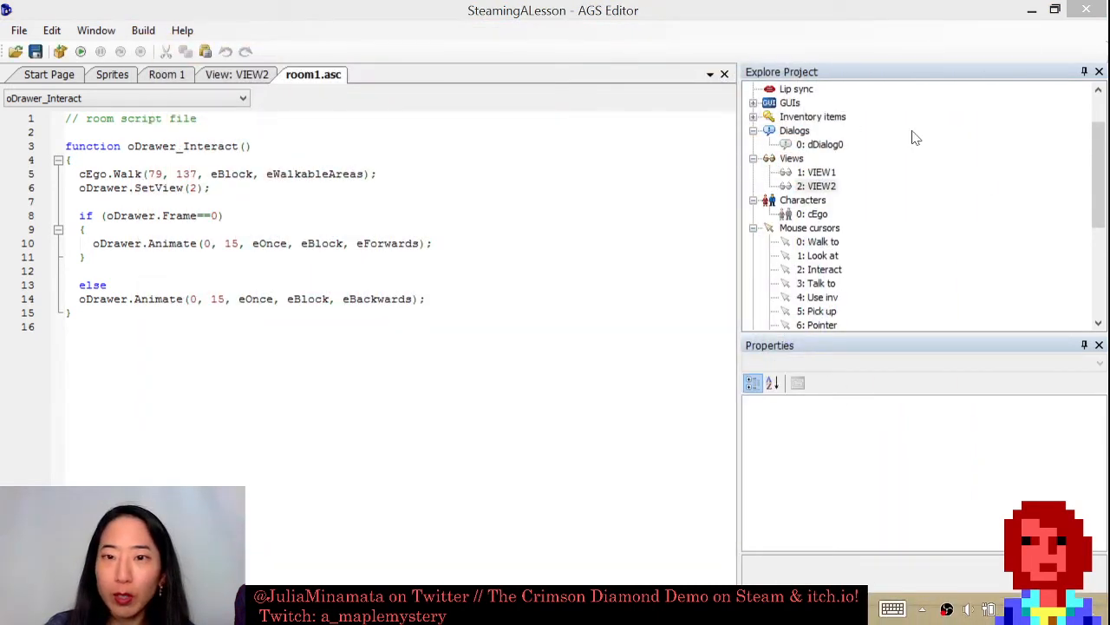
Open the GlobalScript code for editing from the project's scripts.
{"action": "scroll", "coordinate": [885, 191], "scroll_direction": "down", "scroll_amount": 5}
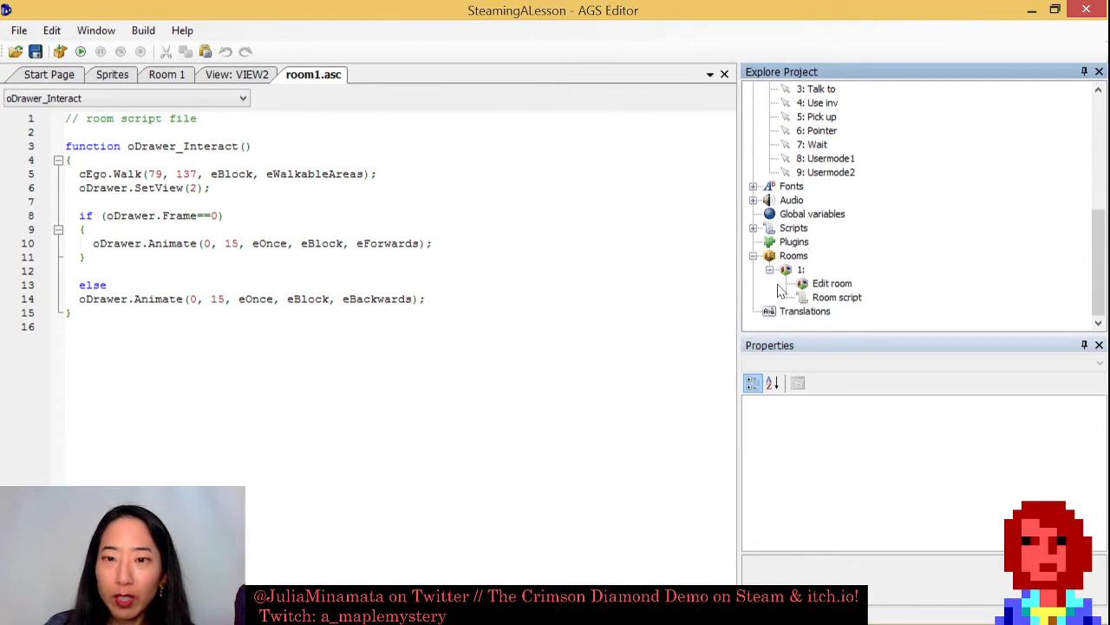
{"action": "left_click", "coordinate": [753, 228]}
{"action": "double_click", "coordinate": [815, 256]}
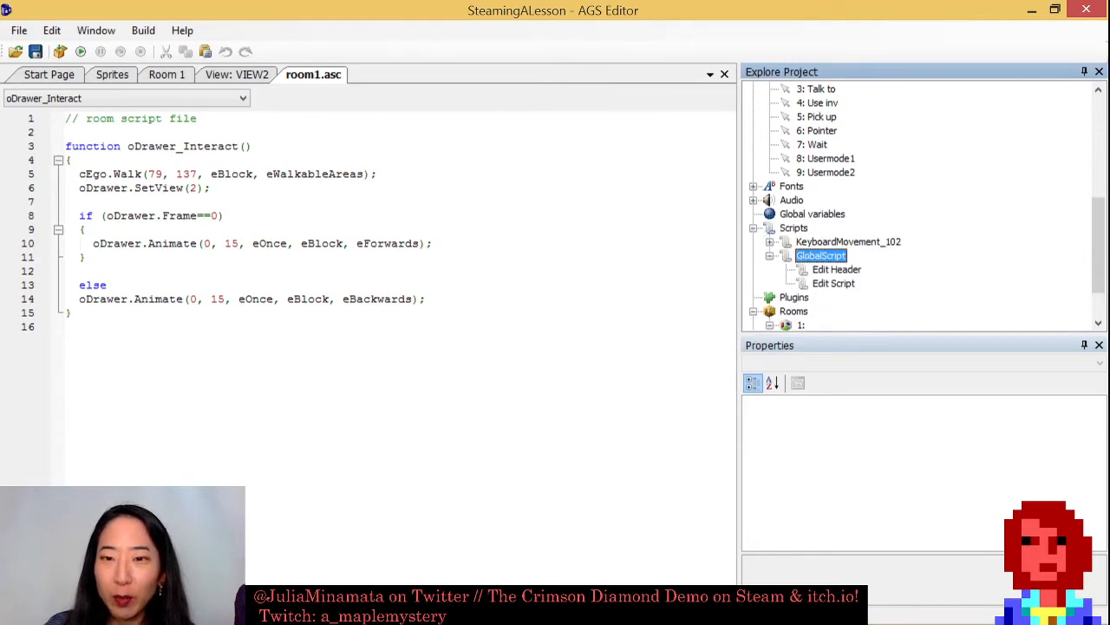
{"action": "double_click", "coordinate": [831, 284]}
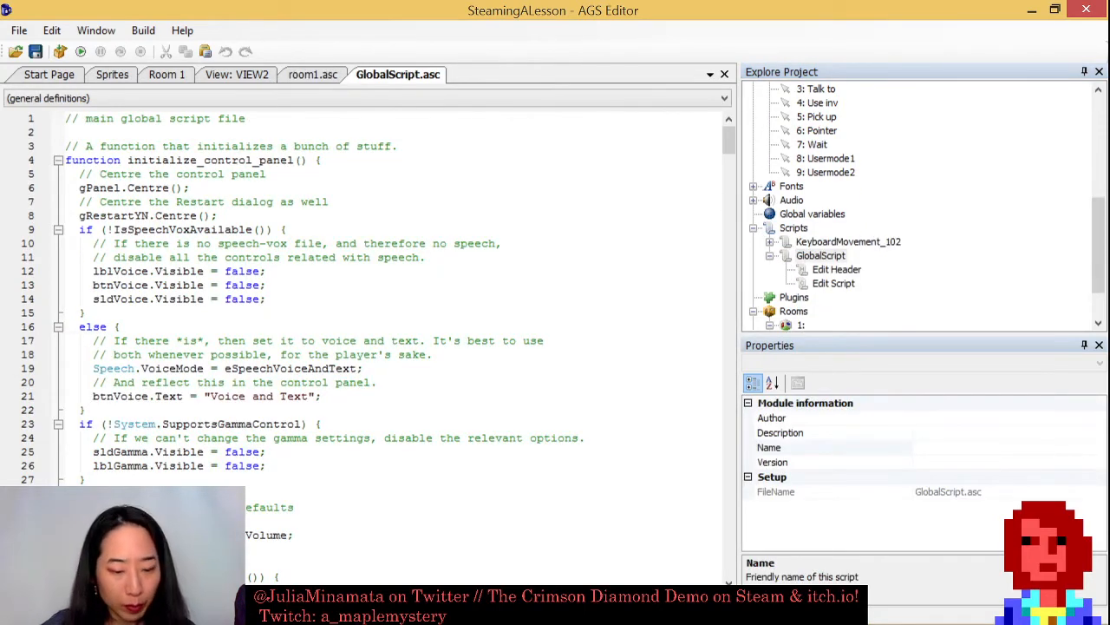
Search the current global script for on_key and close the search to return to the code.
{"action": "key", "text": "ctrl+f"}
{"action": "type", "text": "on_ke"}
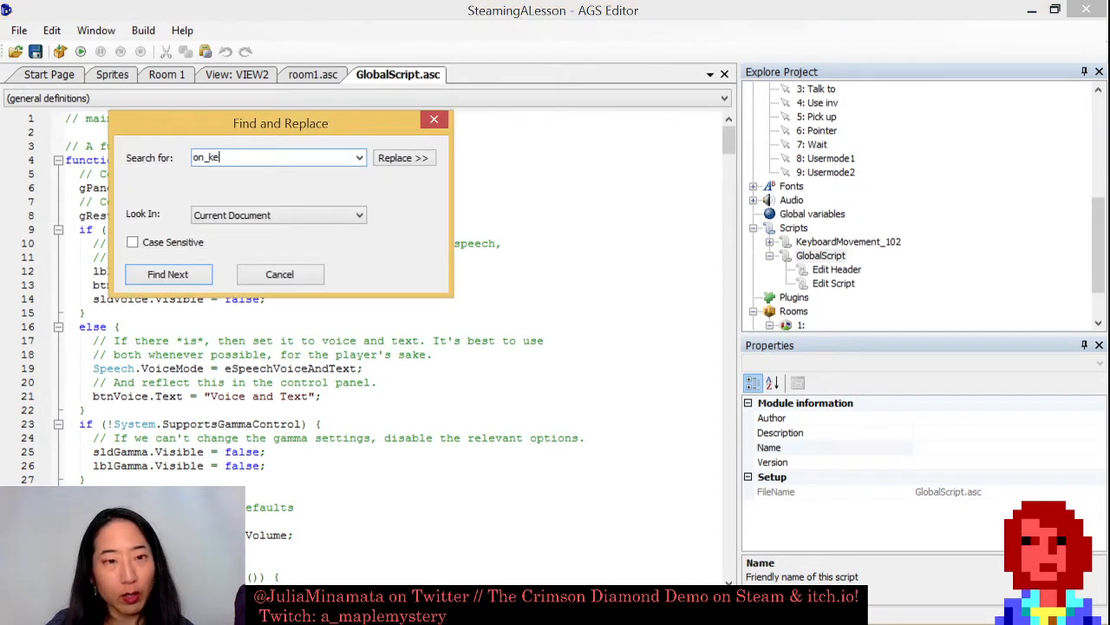
{"action": "type", "text": "y"}
{"action": "key", "text": "Return"}
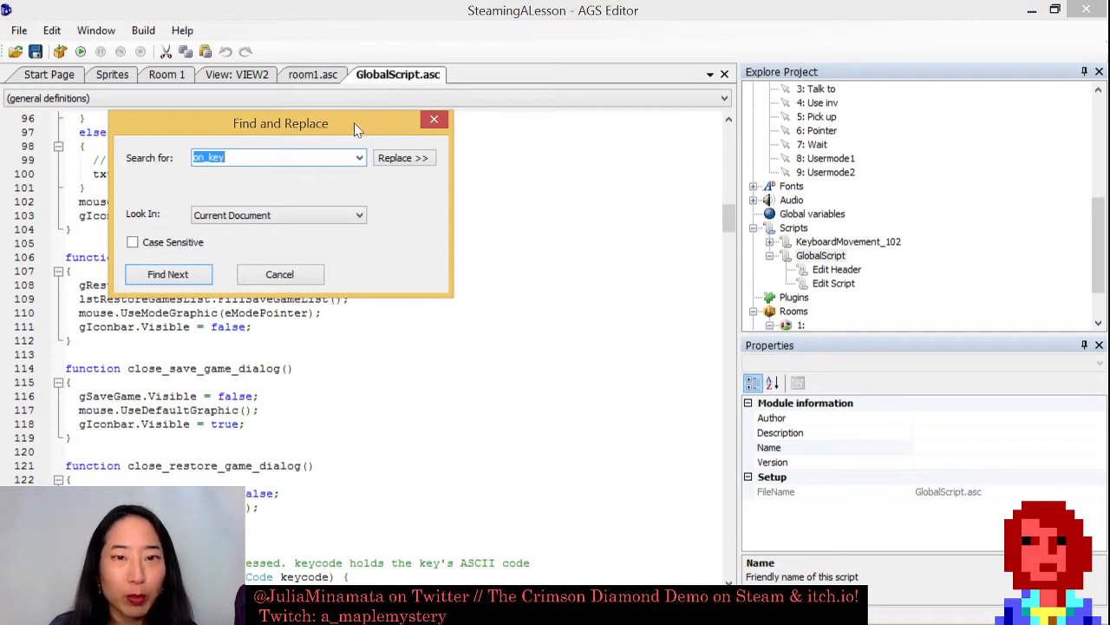
{"action": "left_click", "coordinate": [435, 119]}
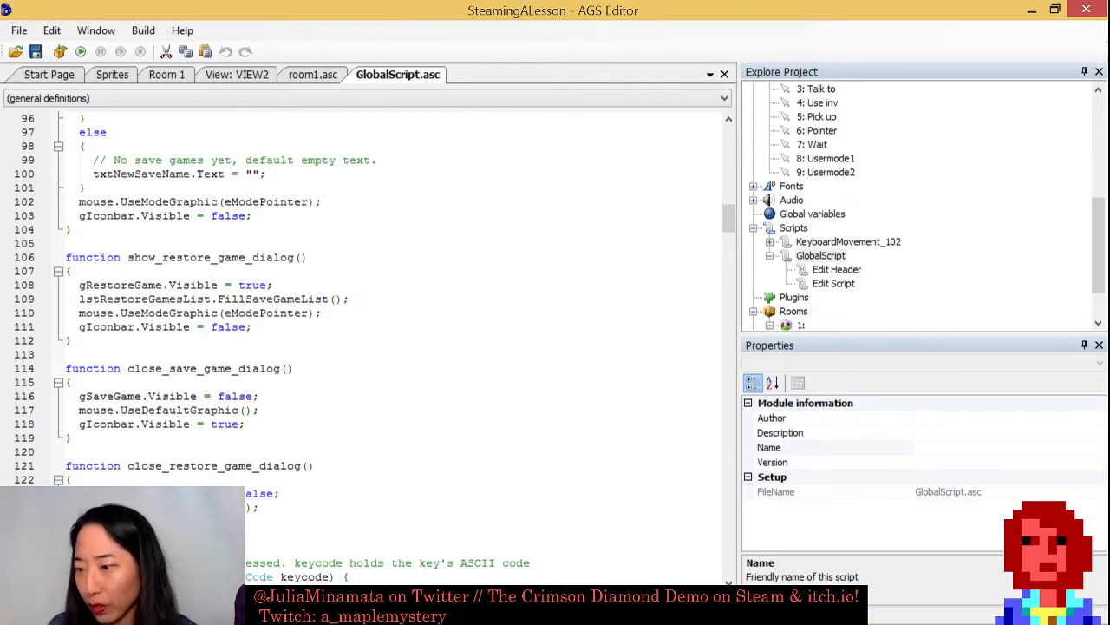
{"action": "left_click", "coordinate": [308, 257]}
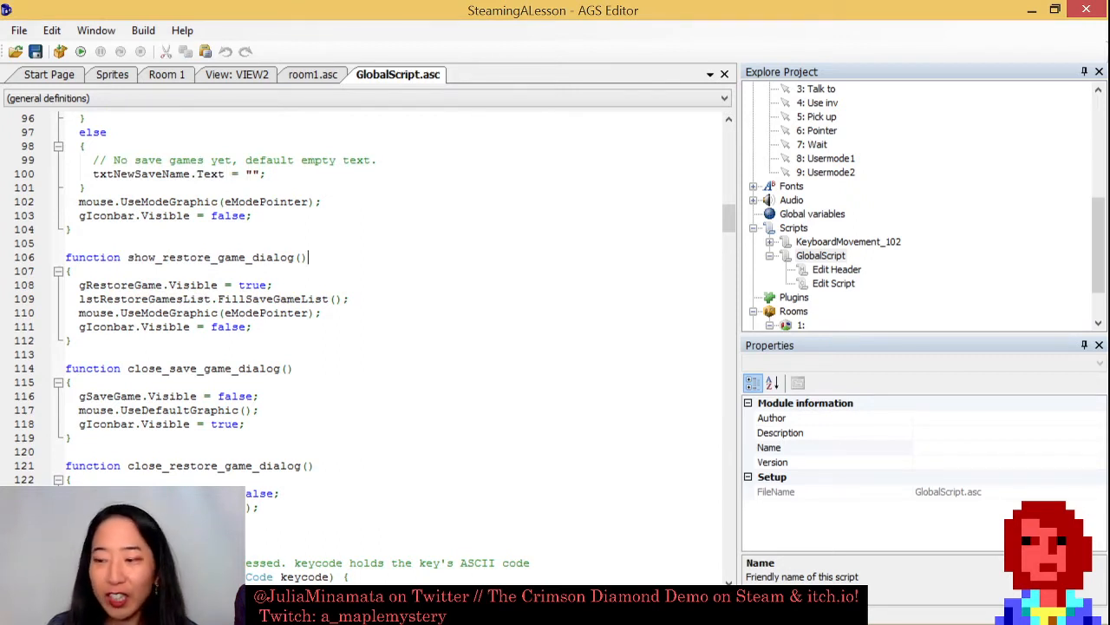
Read through the on_key_press function in the global script down to its closing brace, checking where the function ends.
{"action": "scroll", "coordinate": [364, 347], "scroll_direction": "down", "scroll_amount": 8}
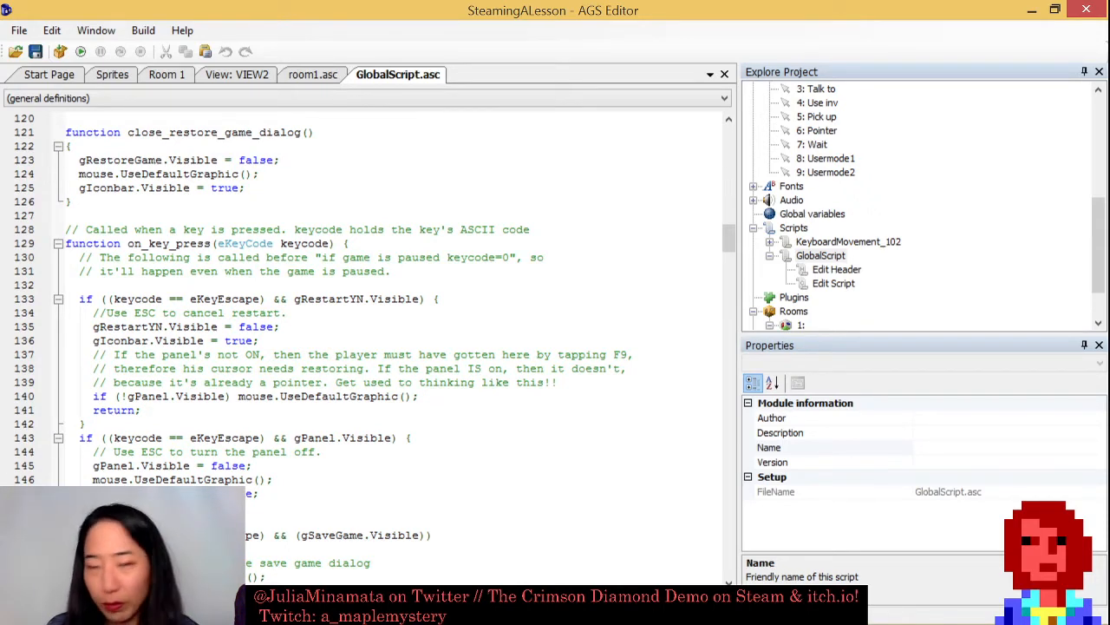
{"action": "scroll", "coordinate": [156, 303], "scroll_direction": "down", "scroll_amount": 1}
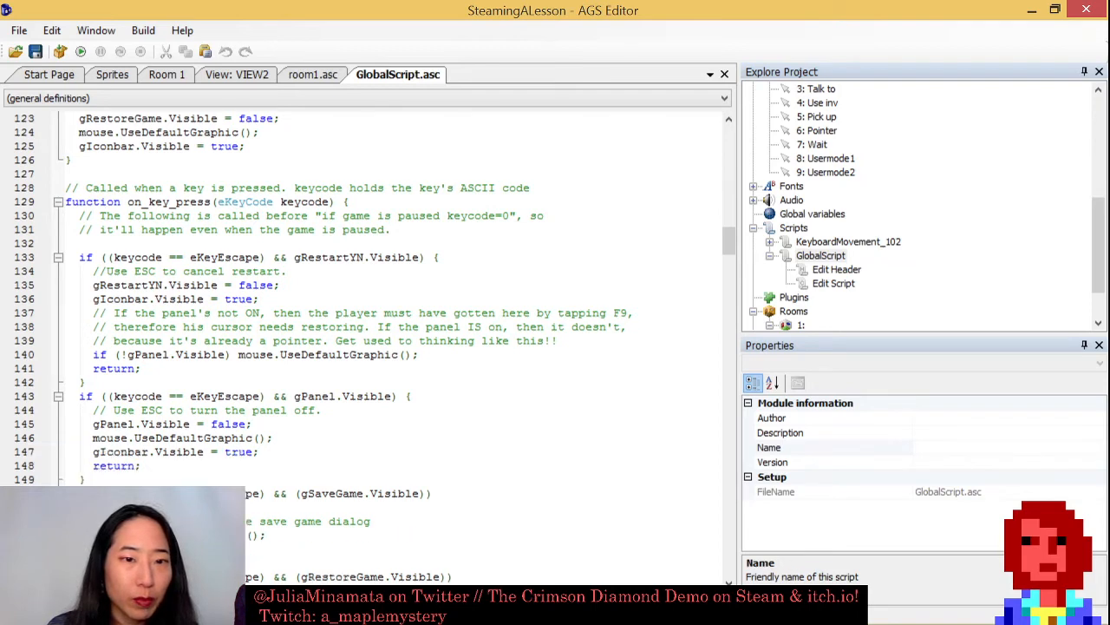
{"action": "scroll", "coordinate": [156, 303], "scroll_direction": "down", "scroll_amount": 1}
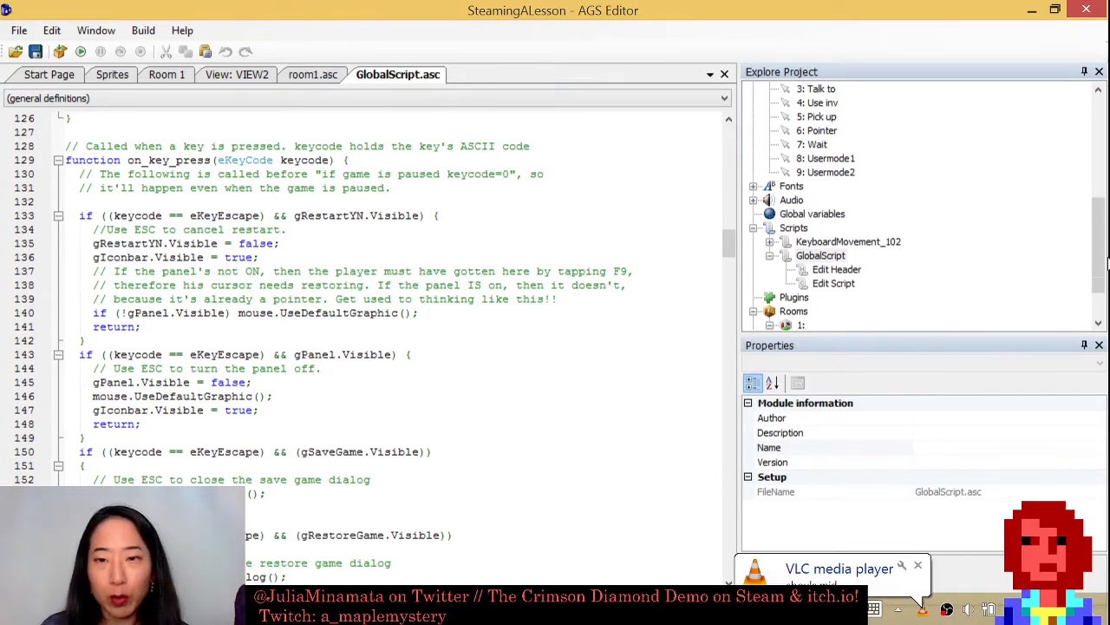
{"action": "left_click_drag", "start_coordinate": [1093, 261], "coordinate": [1089, 286]}
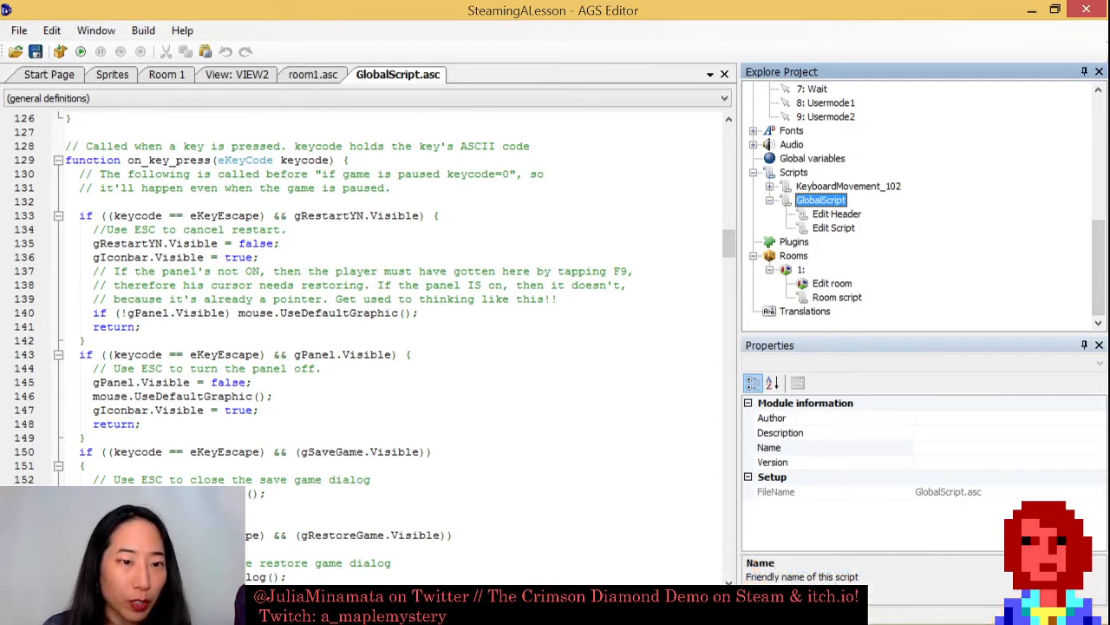
{"action": "scroll", "coordinate": [364, 338], "scroll_direction": "down", "scroll_amount": 16}
{"action": "scroll", "coordinate": [154, 368], "scroll_direction": "up", "scroll_amount": 18}
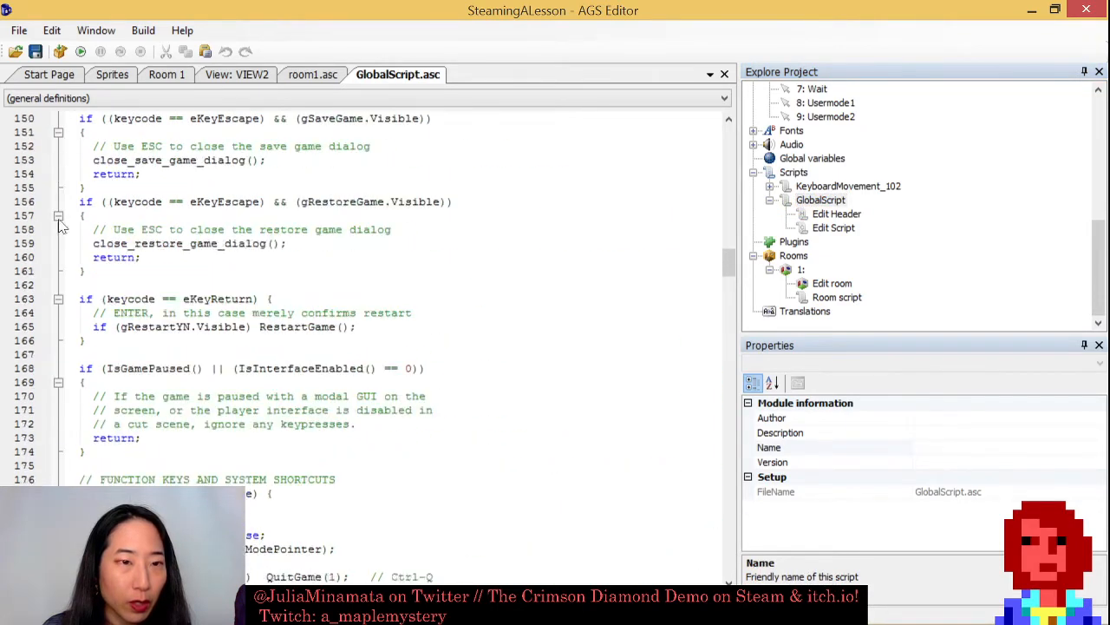
{"action": "left_click", "coordinate": [59, 244]}
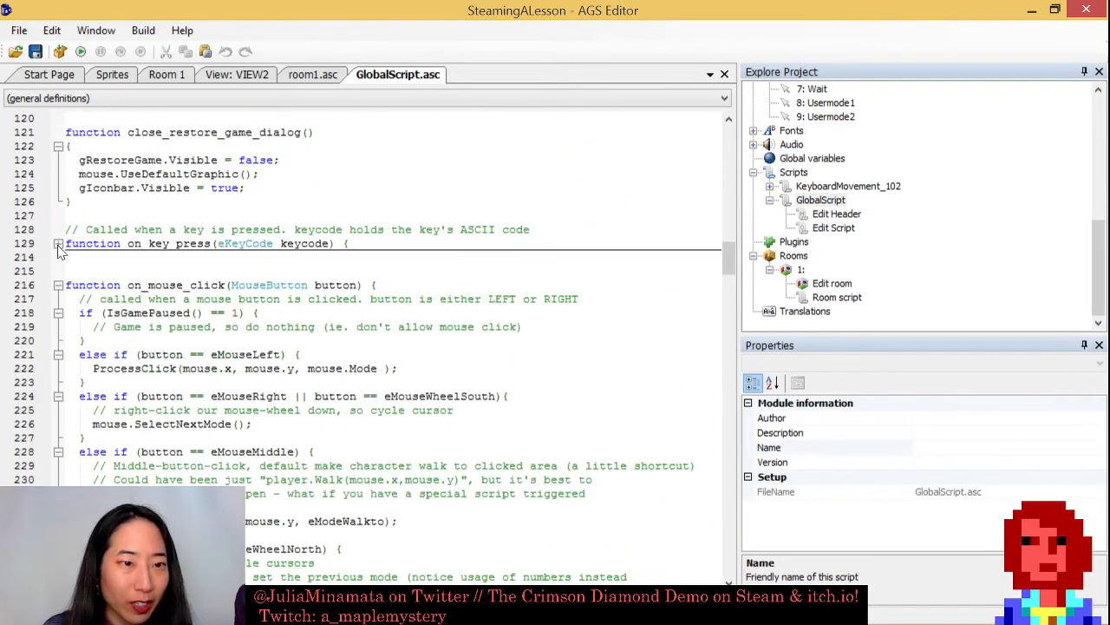
{"action": "left_click", "coordinate": [59, 244]}
{"action": "scroll", "coordinate": [58, 249], "scroll_direction": "down", "scroll_amount": 20}
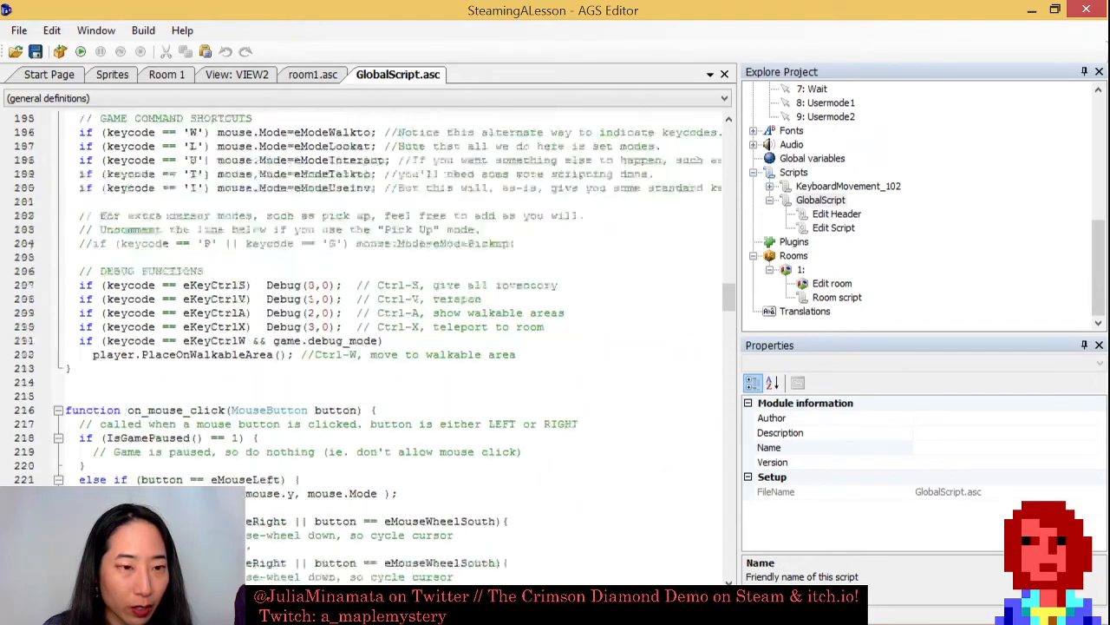
{"action": "scroll", "coordinate": [364, 347], "scroll_direction": "up", "scroll_amount": 4}
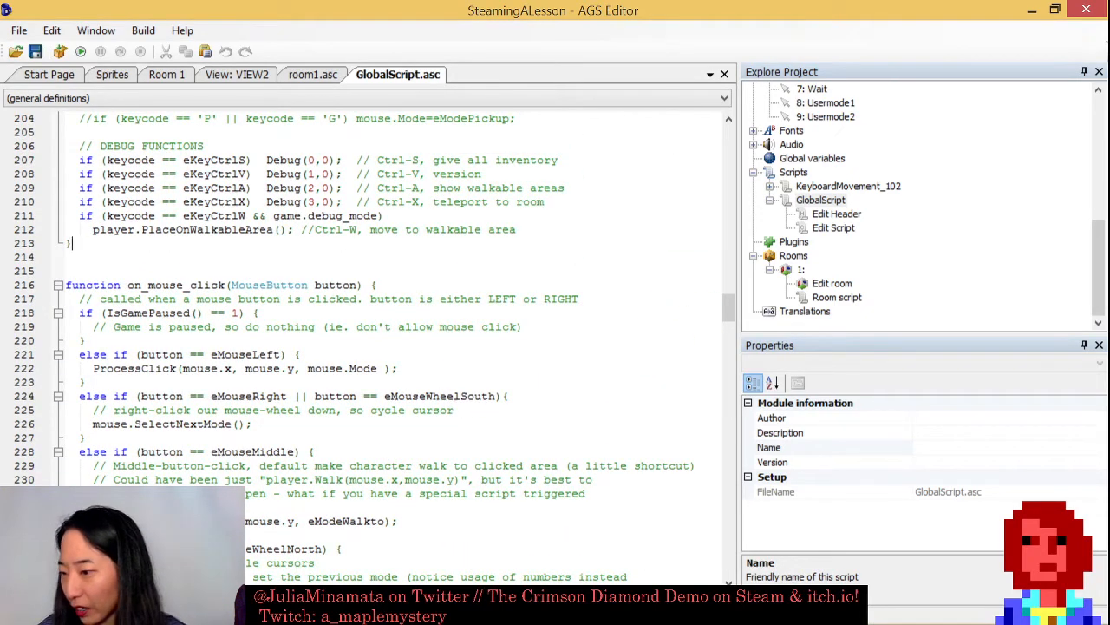
Insert blank lines before the closing brace of on_key_press and write the condition if (keycode==eKeyCtrlP) there.
{"action": "key", "text": "Return"}
{"action": "key", "text": "Return"}
{"action": "key", "text": "Return"}
{"action": "key", "text": "Return"}
{"action": "key", "text": "Up"}
{"action": "key", "text": "Up"}
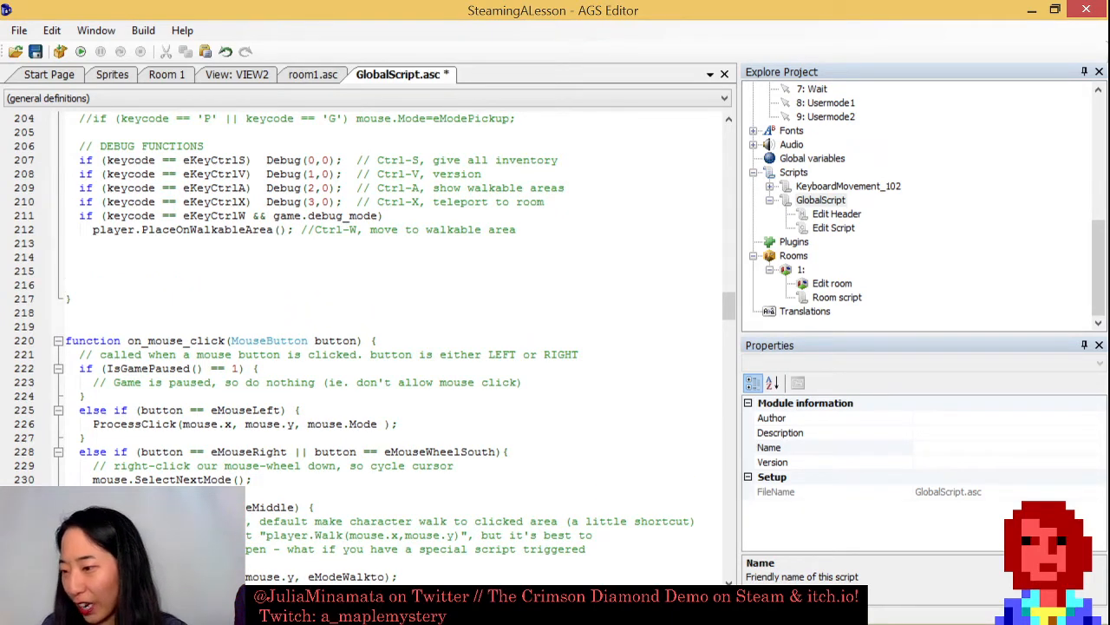
{"action": "type", "text": "if (key"}
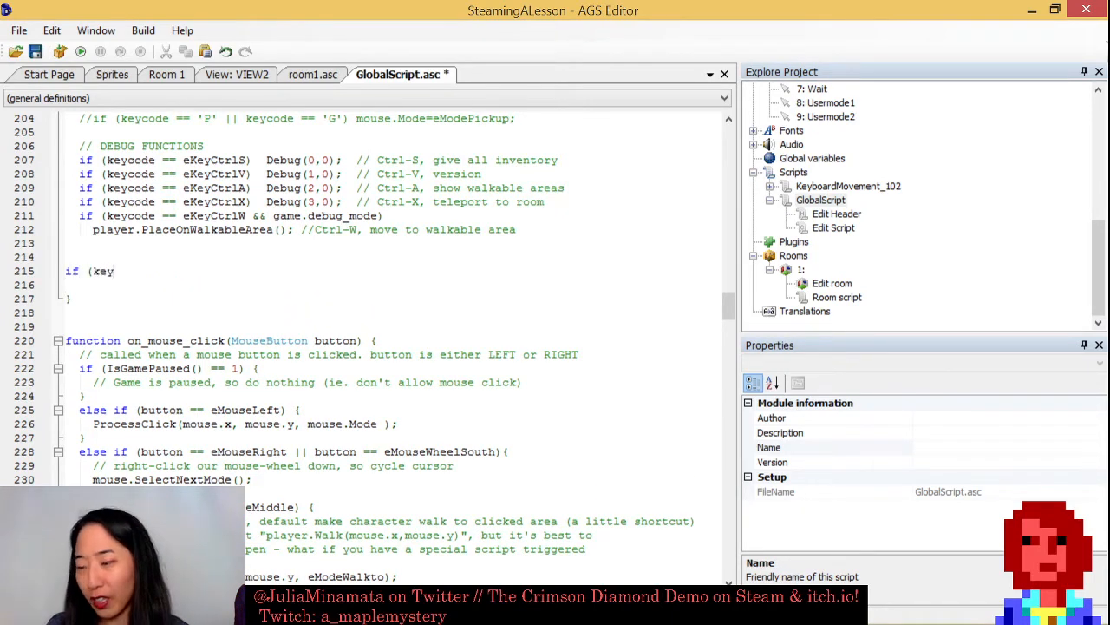
{"action": "type", "text": "code=="}
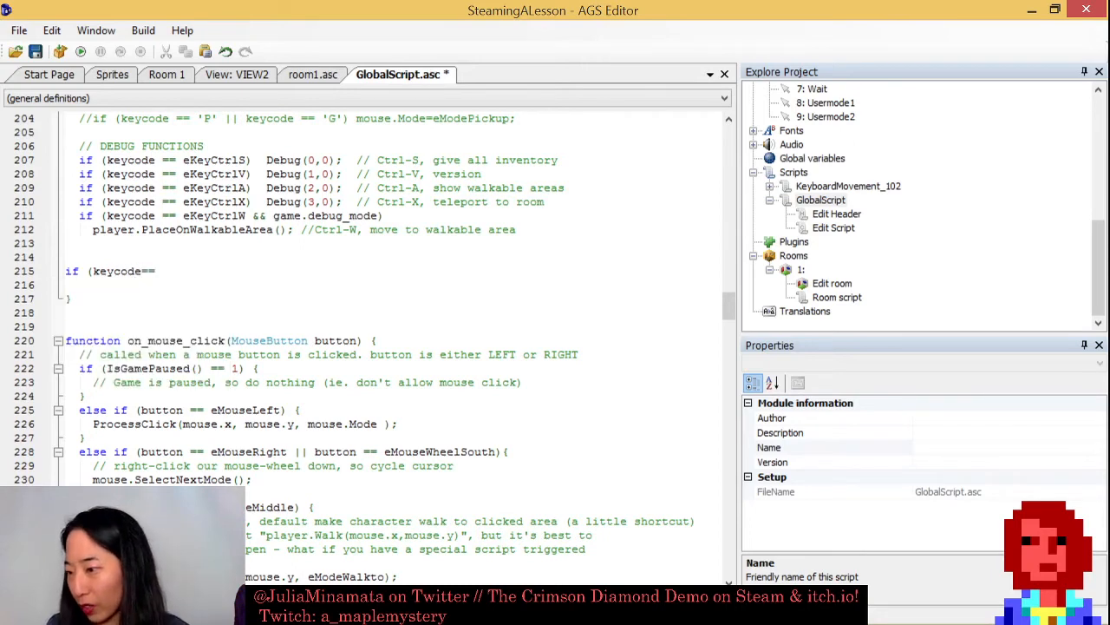
{"action": "type", "text": "eKey"}
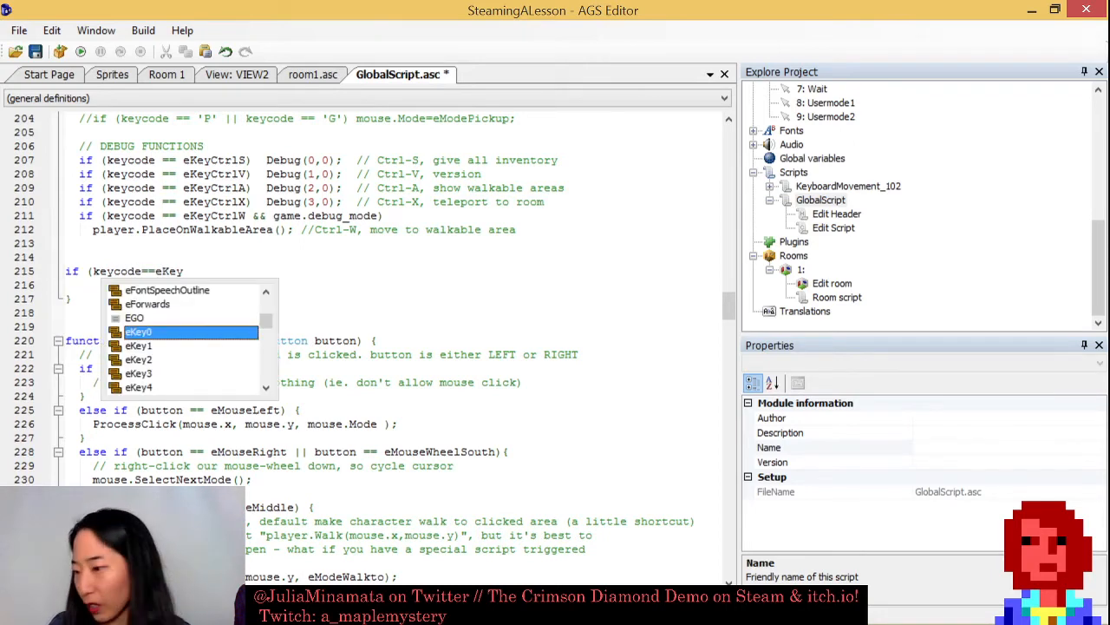
{"action": "type", "text": "Ctrl"}
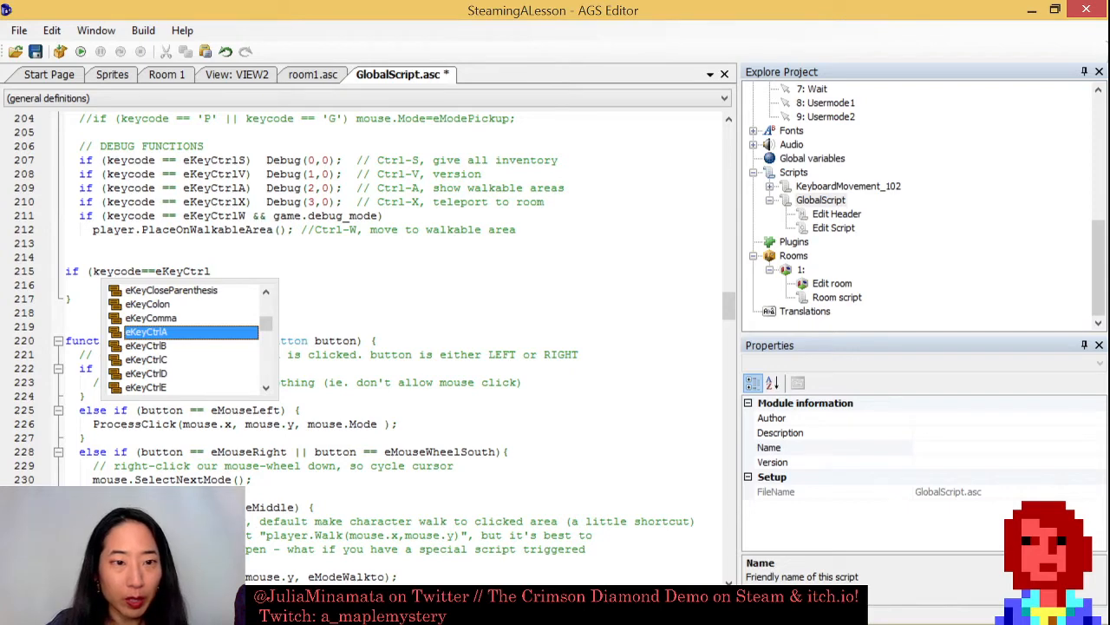
{"action": "type", "text": "P)"}
Add an opening and closing brace for the eKeyCtrlP condition and indent the block one level.
{"action": "key", "text": "Return"}
{"action": "type", "text": "{"}
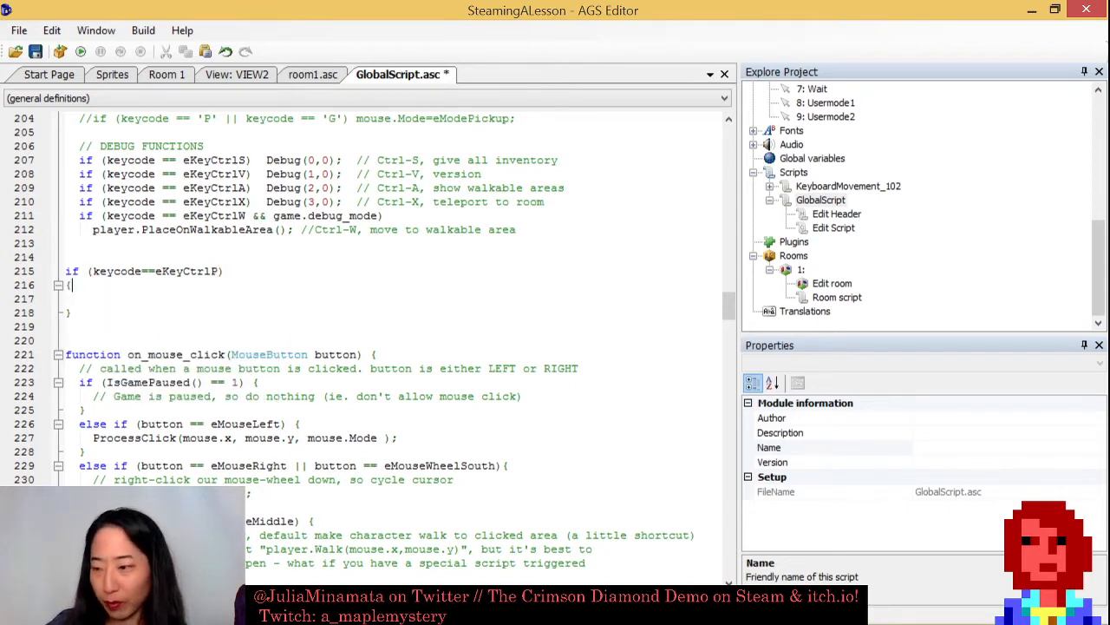
{"action": "key", "text": "Return"}
{"action": "key", "text": "Return"}
{"action": "type", "text": "}"}
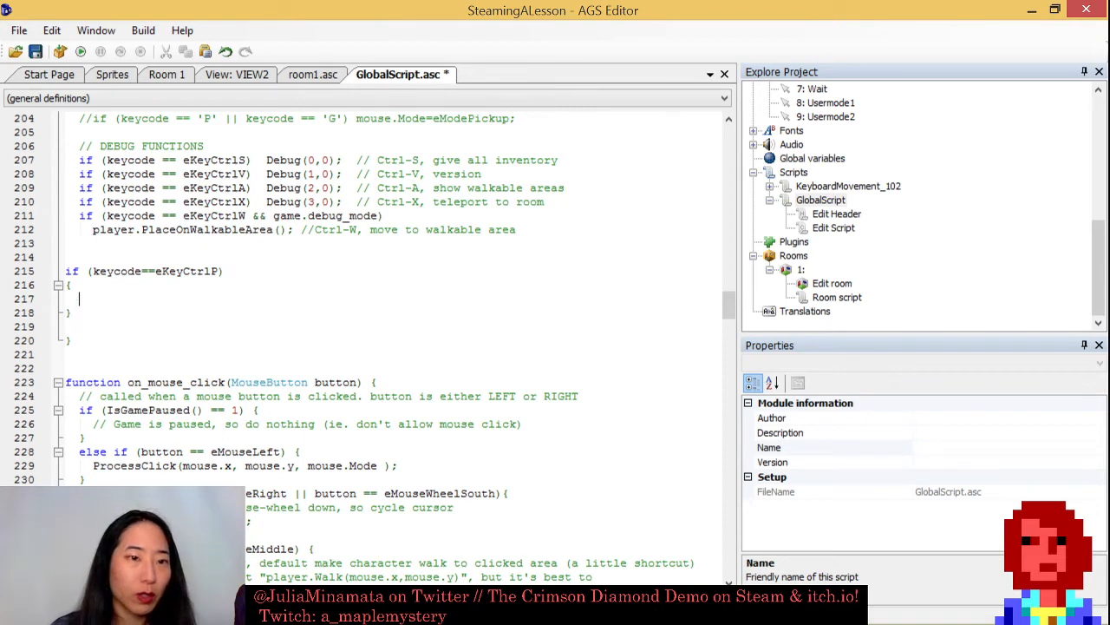
{"action": "key", "text": "Tab"}
{"action": "key", "text": "Down"}
{"action": "key", "text": "Down"}
{"action": "key", "text": "Tab"}
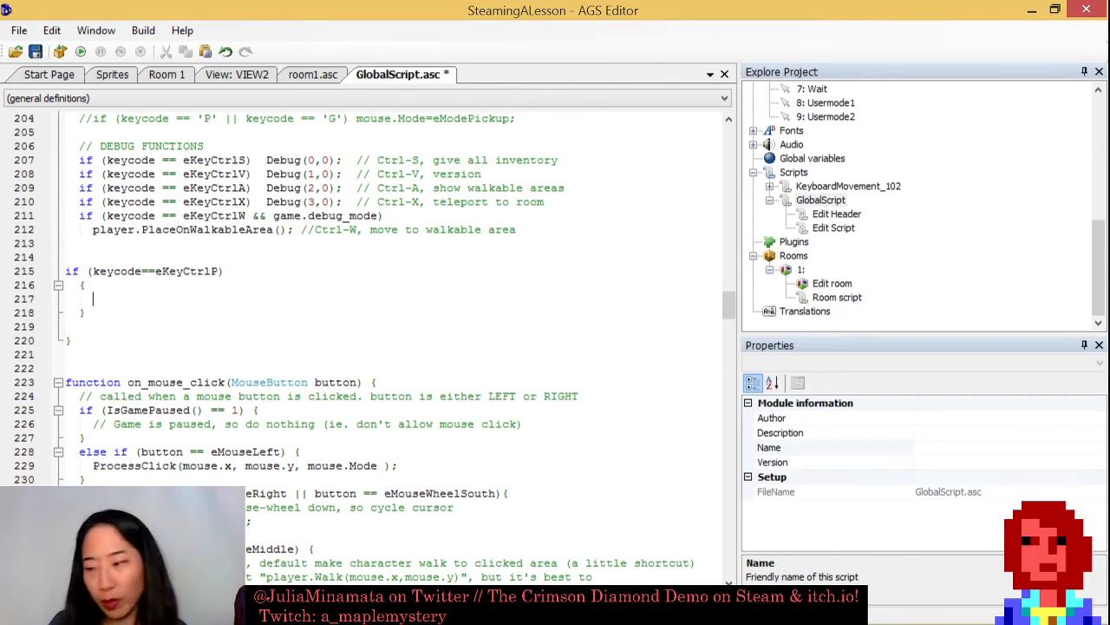
Write the statement Display(cEgo.x, eEgo.y); inside the eKeyCtrlP block.
{"action": "type", "text": "Displ"}
{"action": "key", "text": "Tab"}
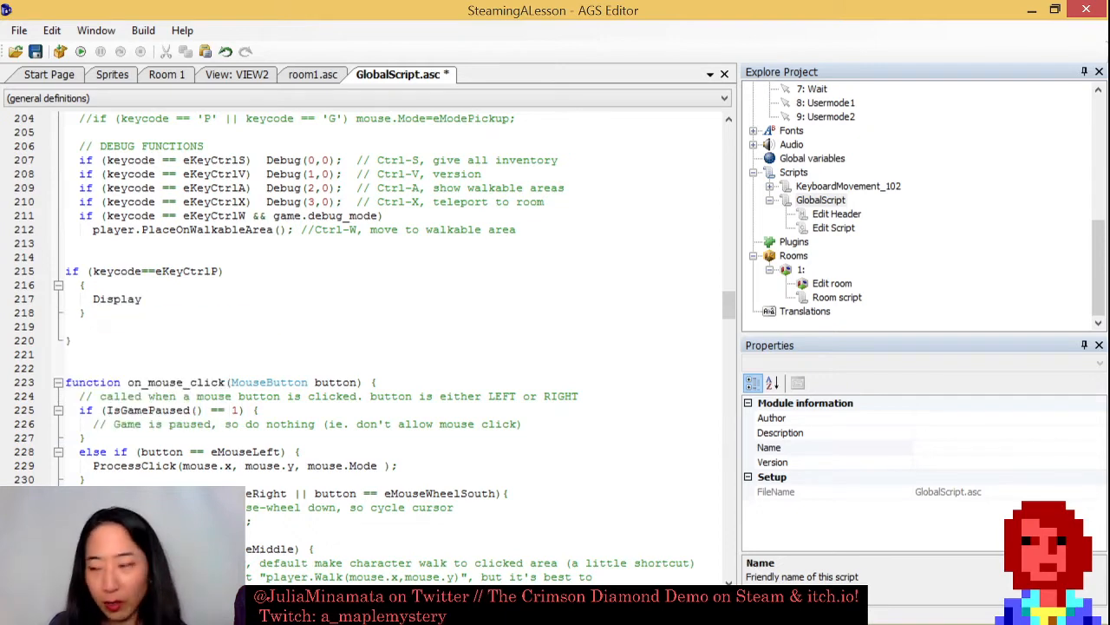
{"action": "type", "text": "("}
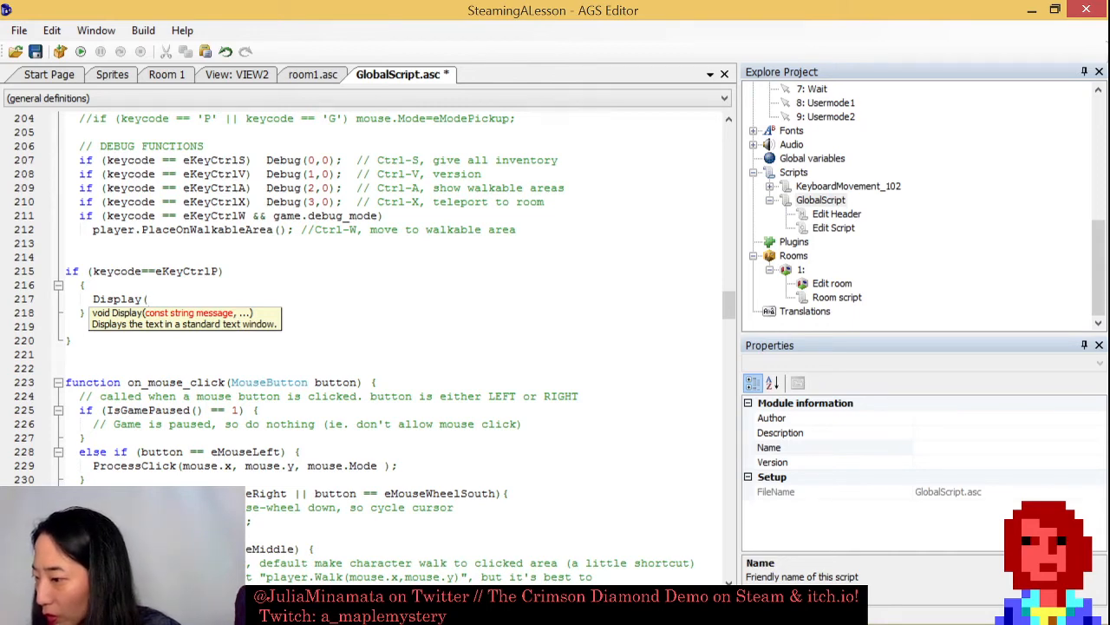
{"action": "type", "text": "cEgo.X"}
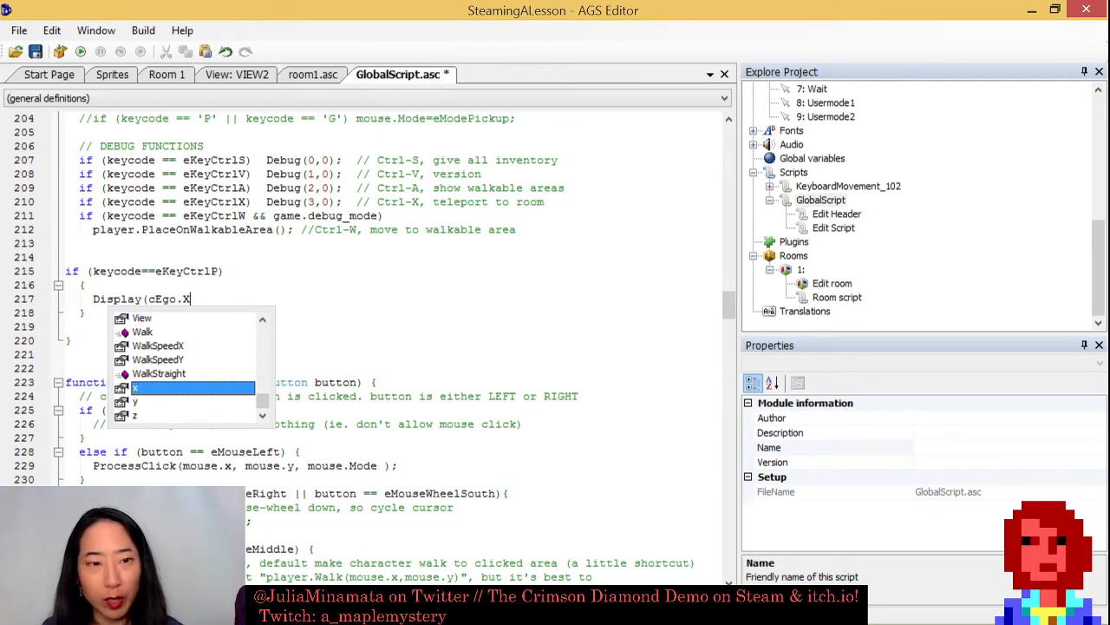
{"action": "type", "text": ", "}
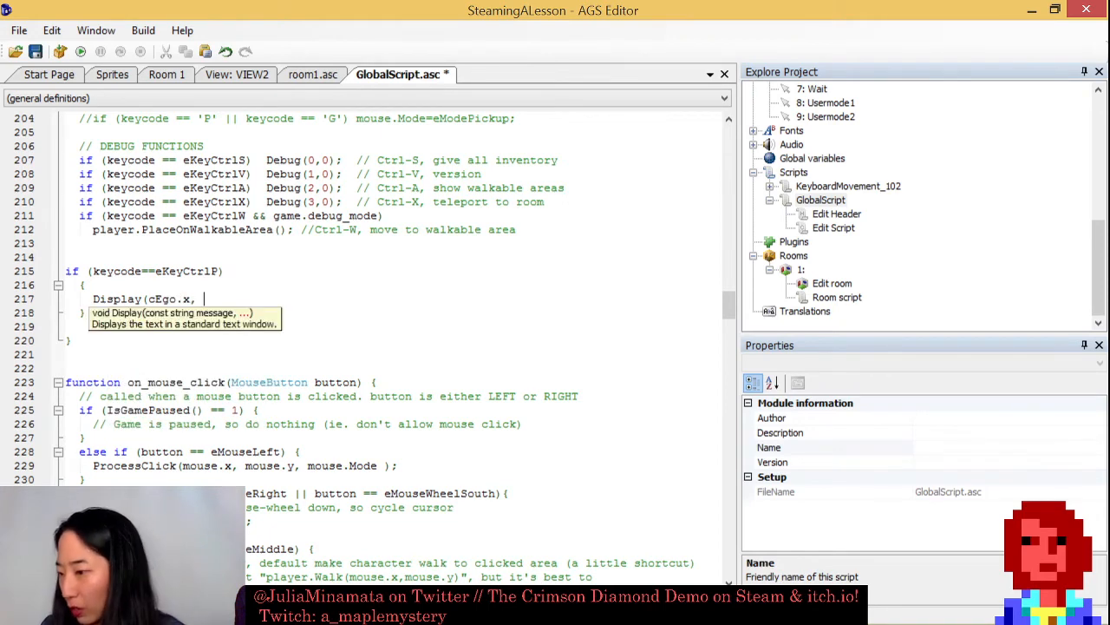
{"action": "type", "text": "eEgo."}
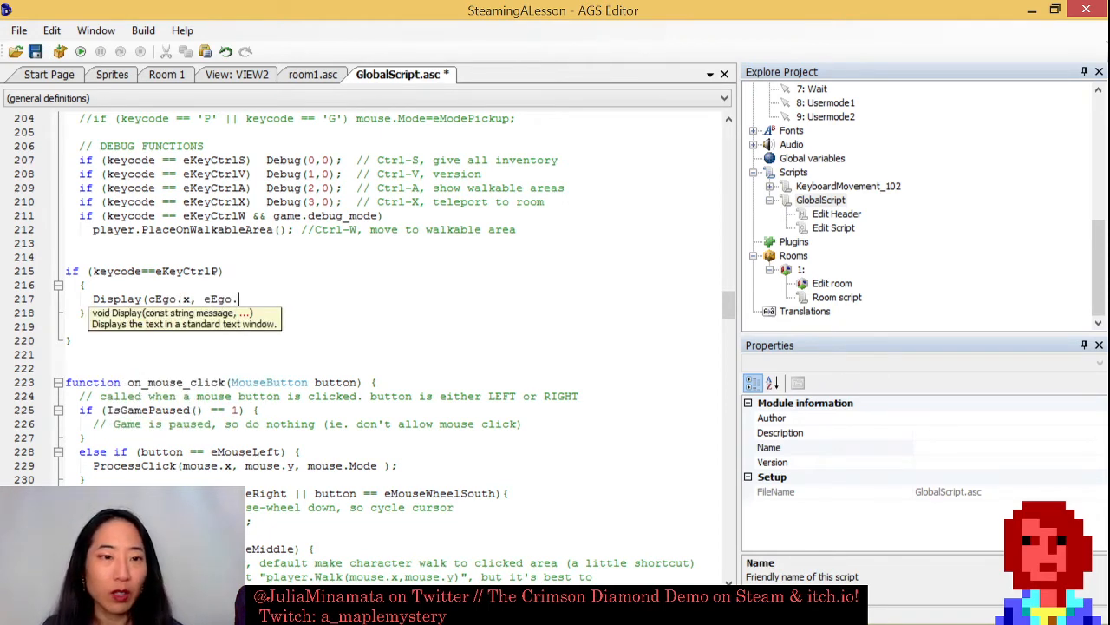
{"action": "type", "text": "y)"}
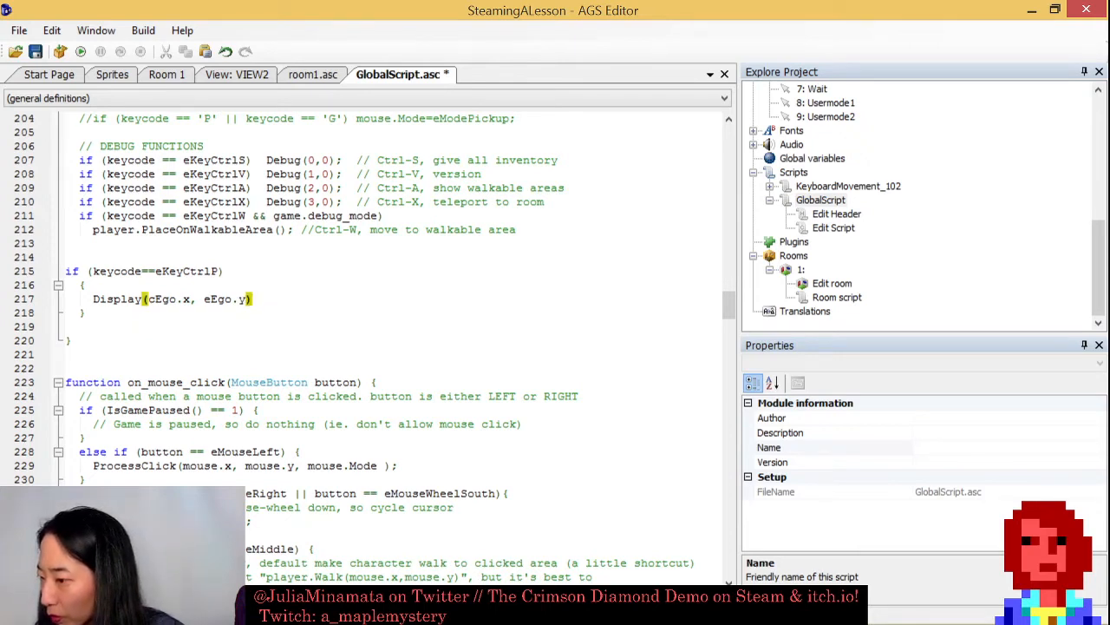
{"action": "type", "text": ";"}
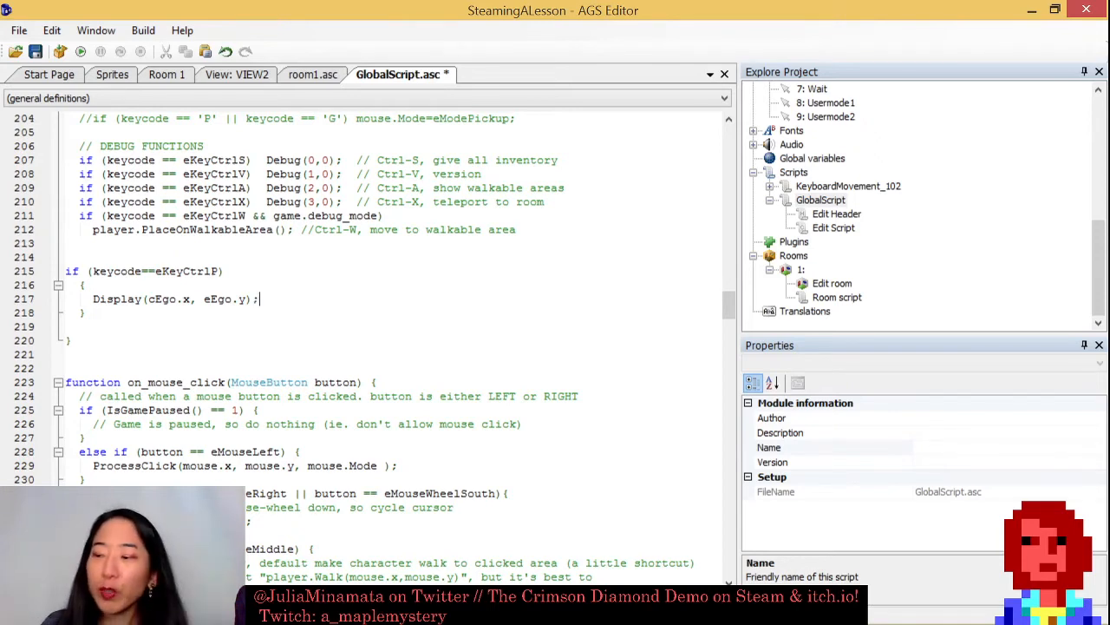
Split the Display arguments onto a separate line and give Display the message "The Main character's current position is %d %d", followed by a comma.
{"action": "left_click", "coordinate": [141, 299]}
{"action": "key", "text": "Return"}
{"action": "key", "text": "Return"}
{"action": "left_click", "coordinate": [141, 299]}
{"action": "type", "text": "("}
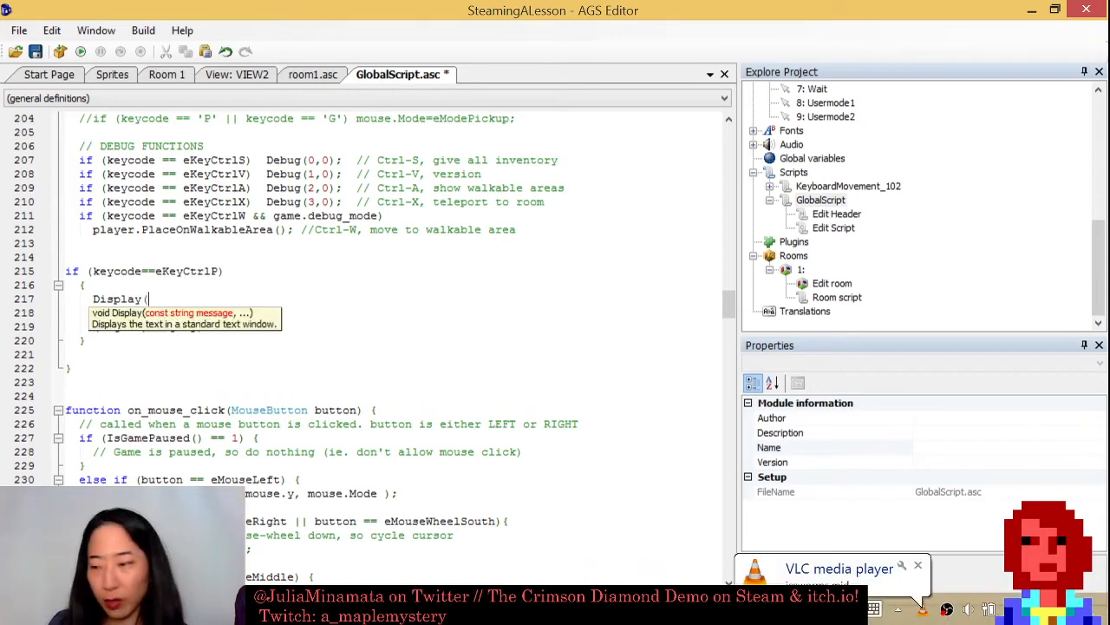
{"action": "type", "text": "\"The M"}
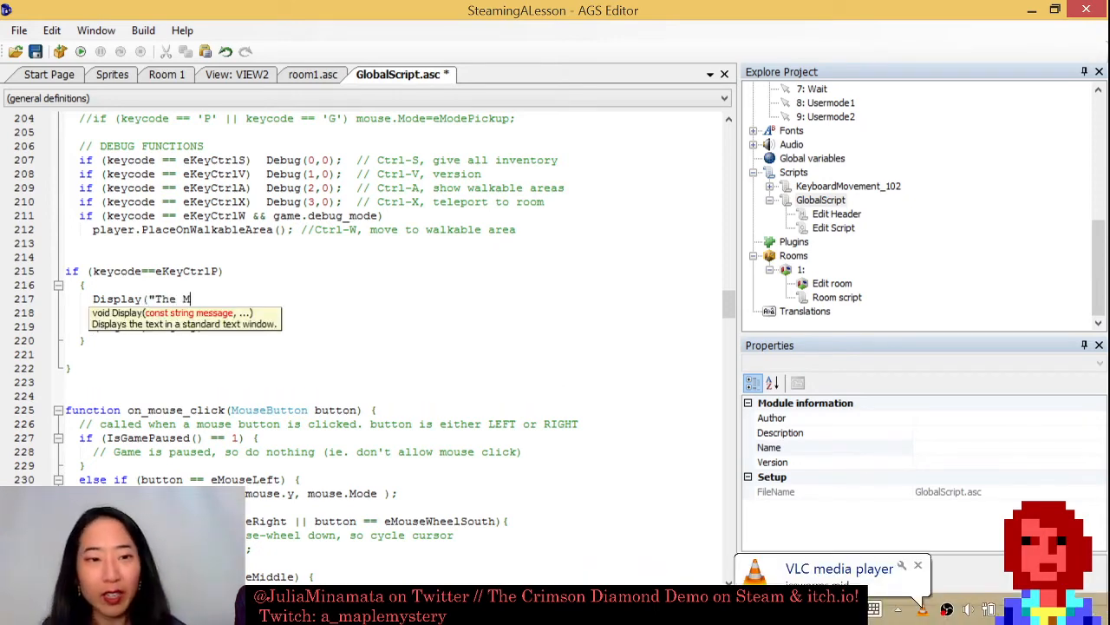
{"action": "type", "text": "ain character's current"}
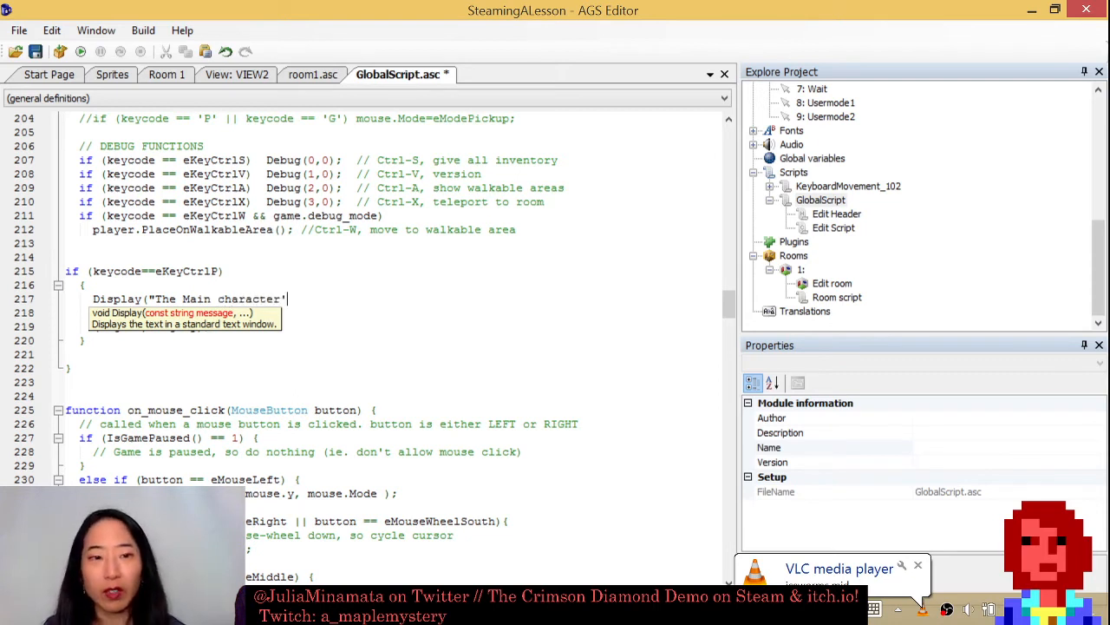
{"action": "type", "text": " position is"}
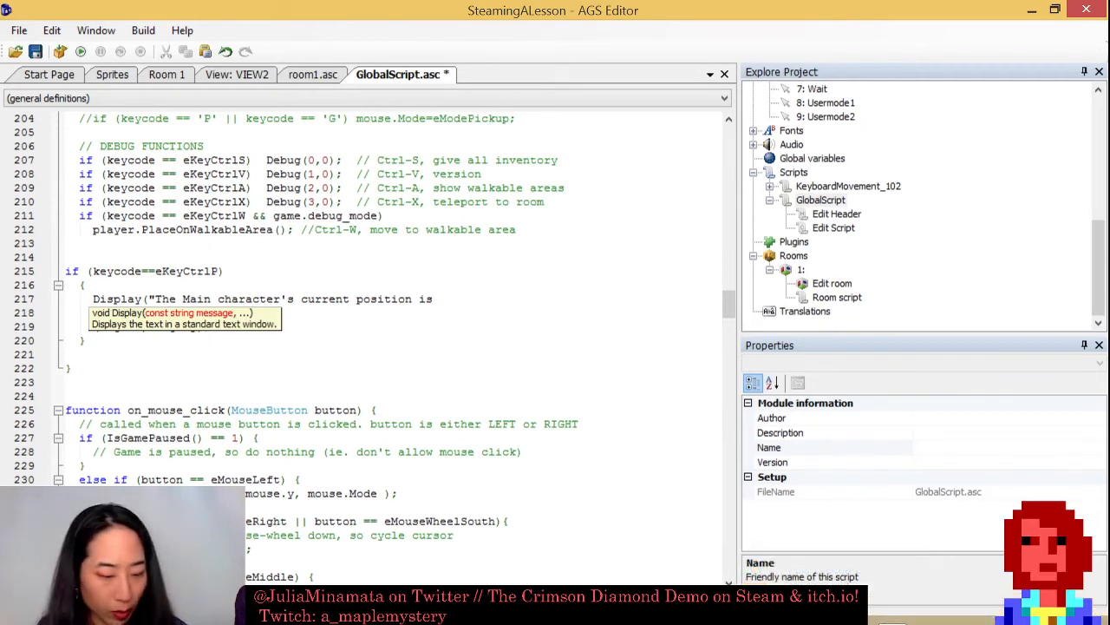
{"action": "type", "text": "%d"}
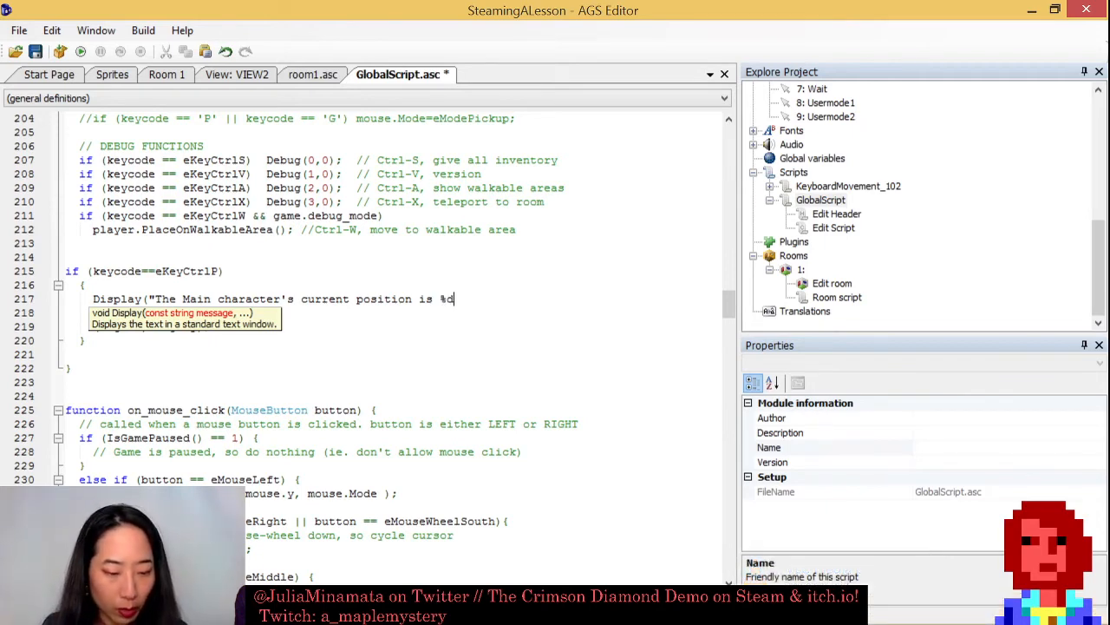
{"action": "type", "text": " %d"}
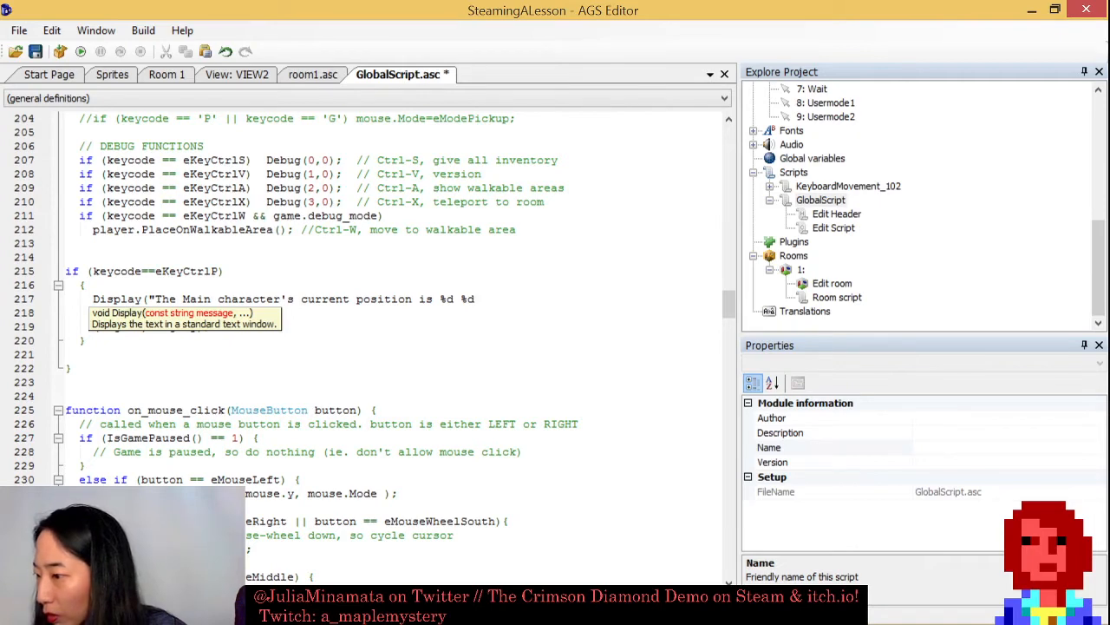
{"action": "type", "text": "\","}
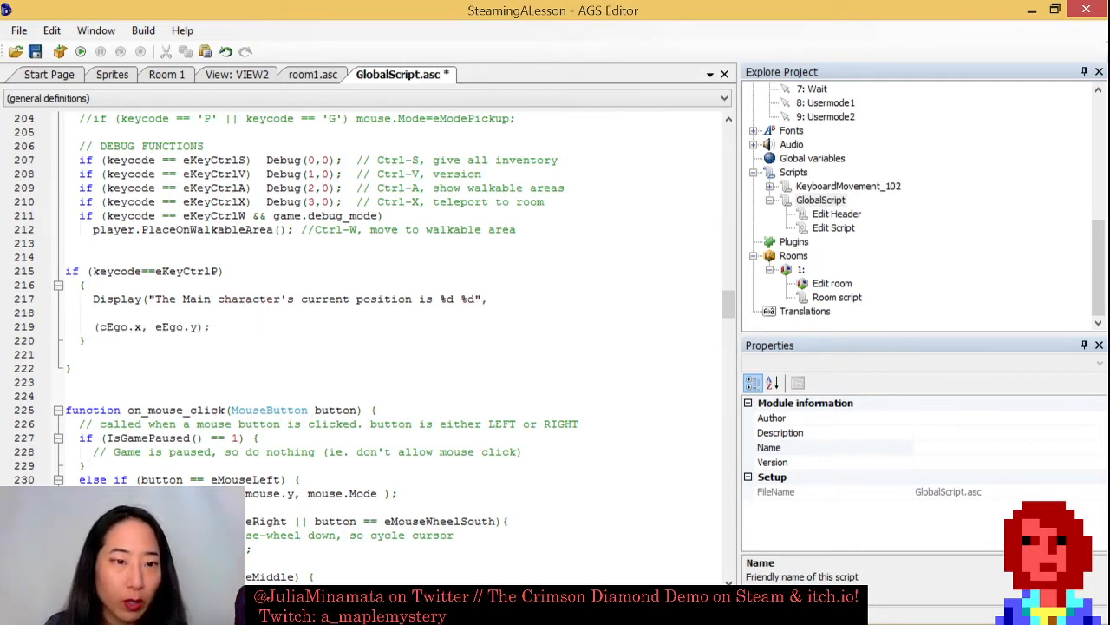
Move cEgo.x, eEgo.y directly behind the message string, delete the leftover bracket line, and end the Display call with );.
{"action": "left_click_drag", "start_coordinate": [99, 326], "coordinate": [198, 326]}
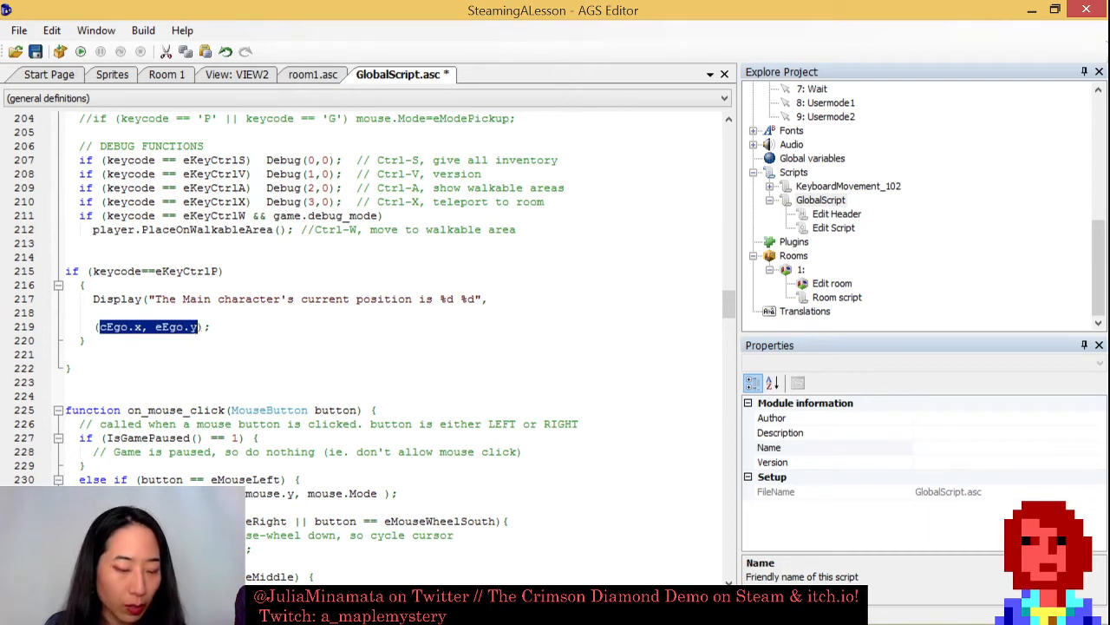
{"action": "key", "text": "ctrl+x"}
{"action": "left_click_drag", "start_coordinate": [87, 312], "coordinate": [175, 321]}
{"action": "key", "text": "BackSpace"}
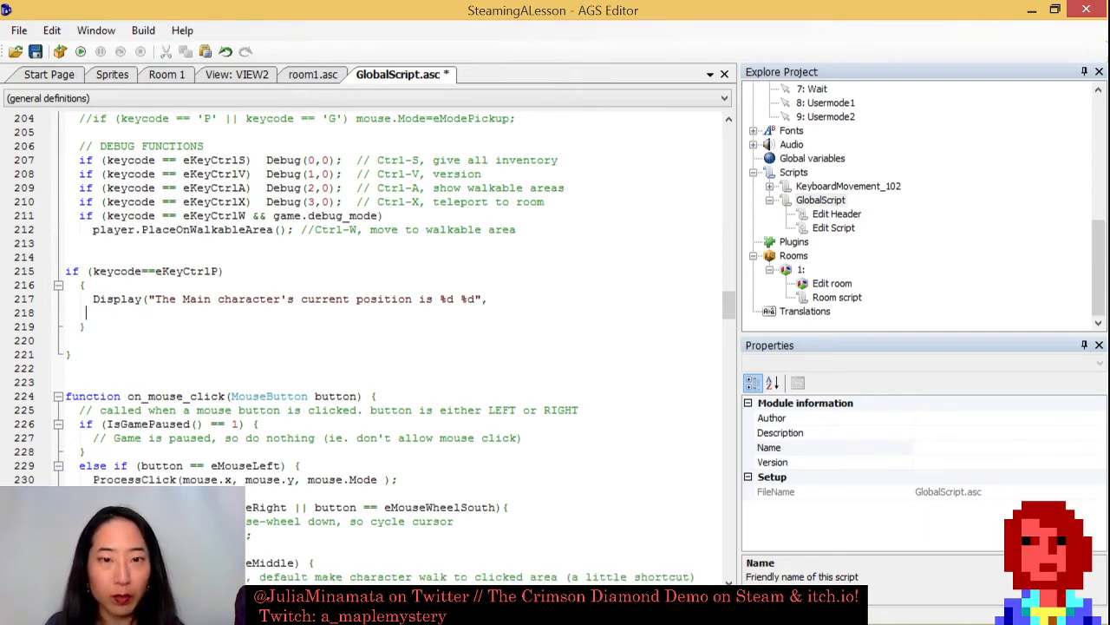
{"action": "key", "text": "ctrl+v"}
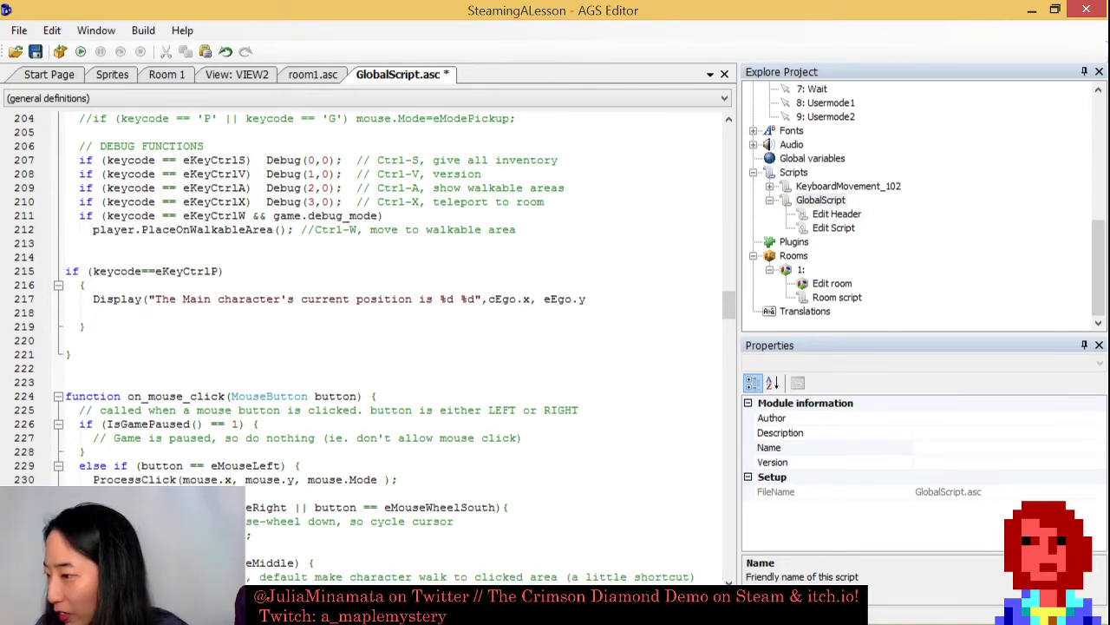
{"action": "type", "text": ");"}
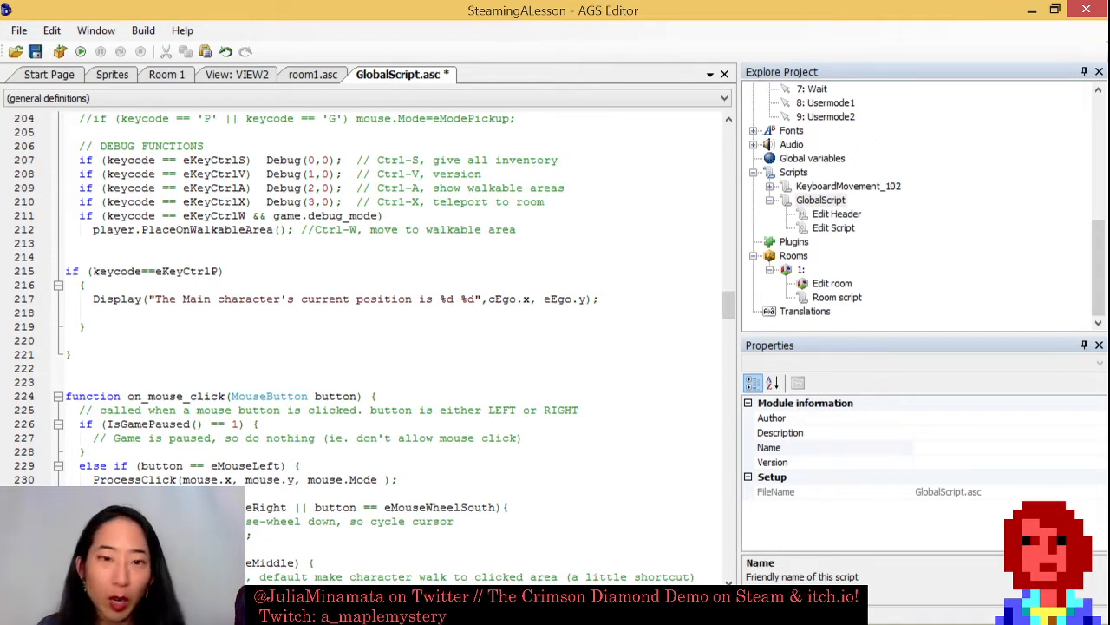
Replace the space between the two %d placeholders in the Display message with a comma and save the script.
{"action": "left_click_drag", "start_coordinate": [461, 300], "coordinate": [468, 299]}
{"action": "key", "text": "Left"}
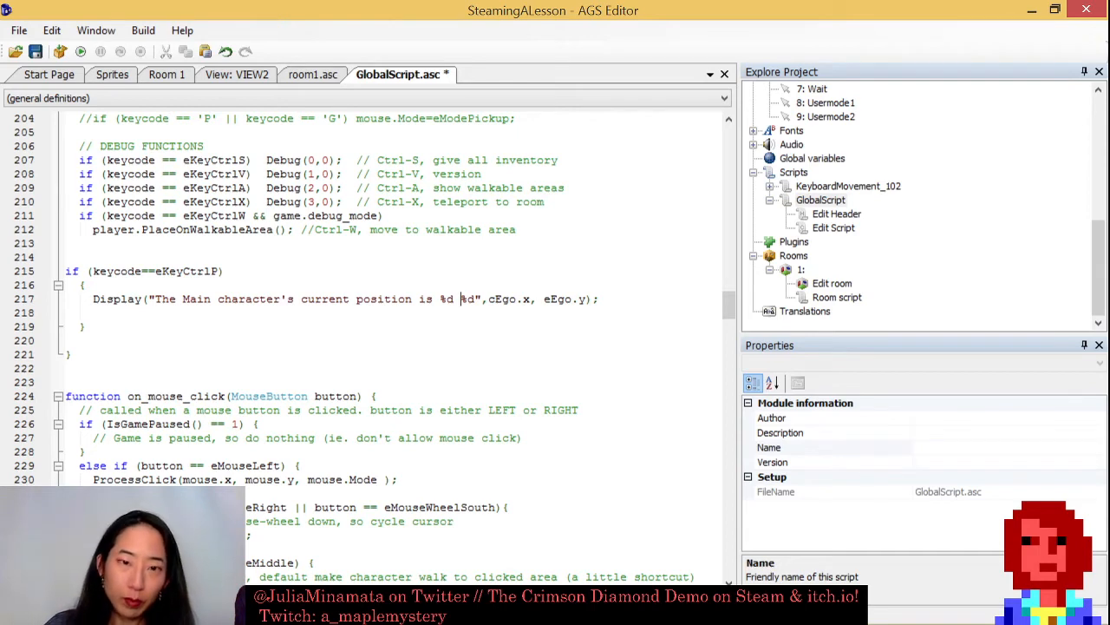
{"action": "key", "text": "BackSpace"}
{"action": "type", "text": ","}
{"action": "key", "text": "ctrl+s"}
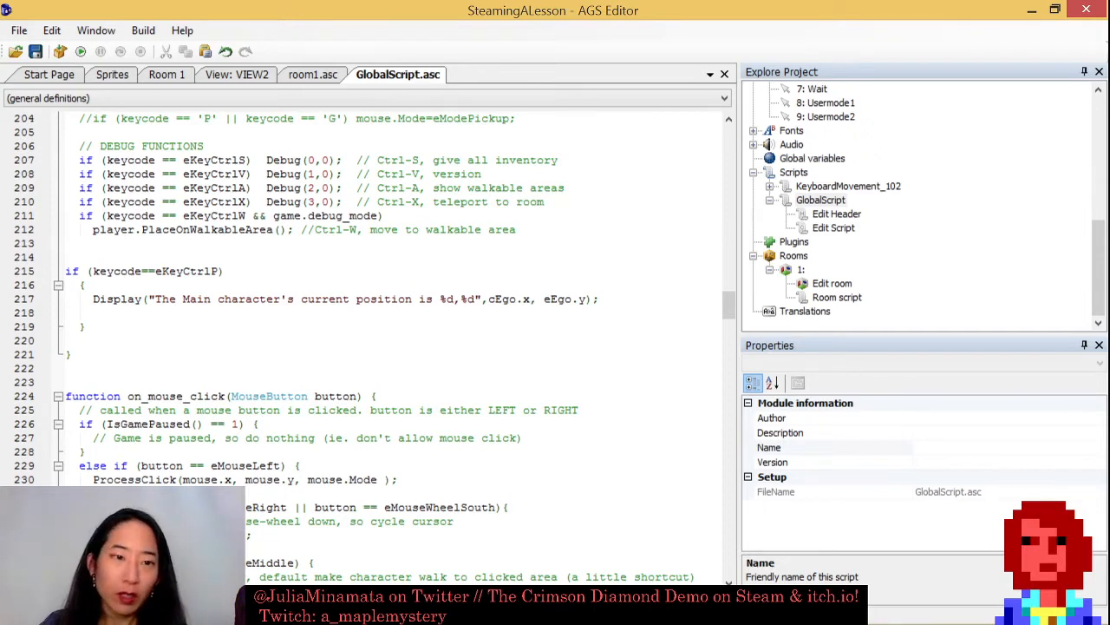
Try to run the game and close the compiler output.
{"action": "left_click", "coordinate": [80, 52]}
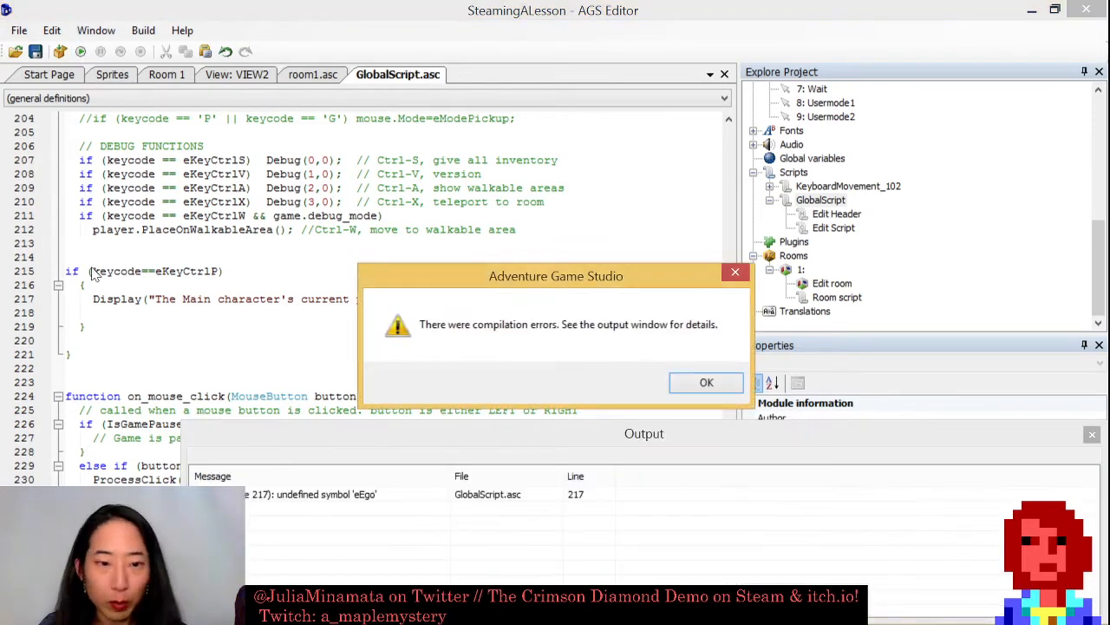
{"action": "left_click", "coordinate": [710, 382]}
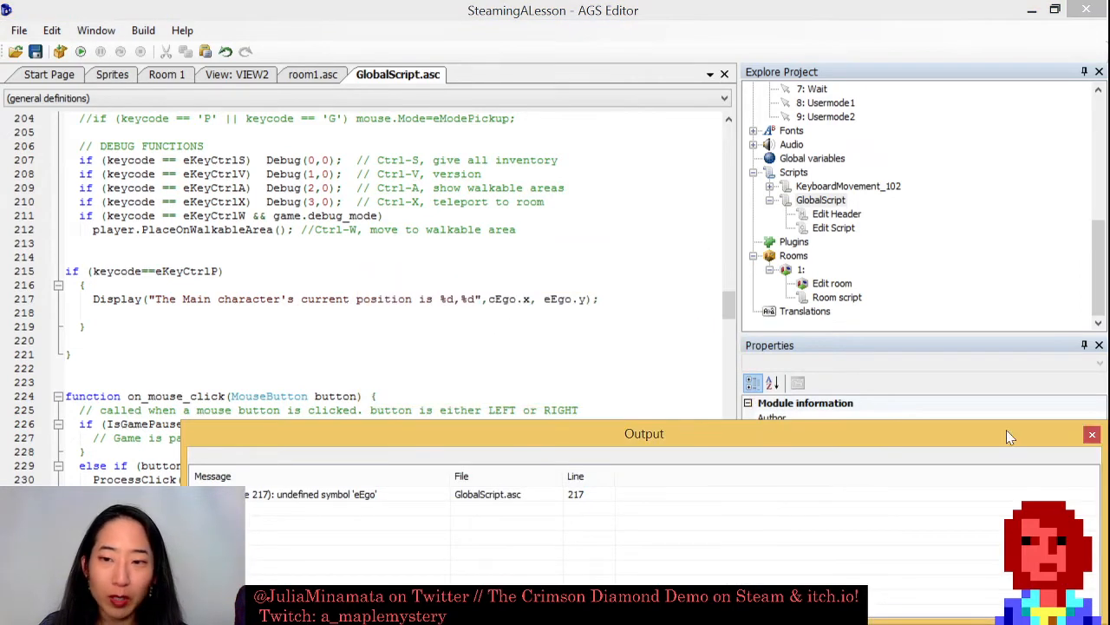
{"action": "left_click", "coordinate": [1092, 434]}
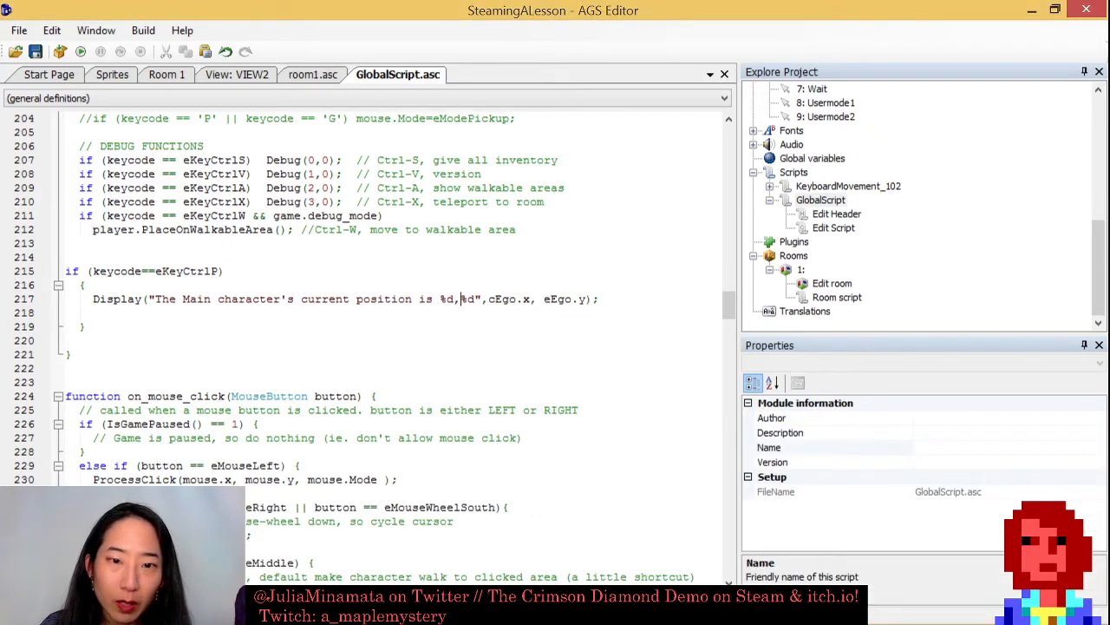
Correct eEgo.y to cEgo.y in the Display call and save the script.
{"action": "left_click", "coordinate": [551, 298]}
{"action": "key", "text": "BackSpace"}
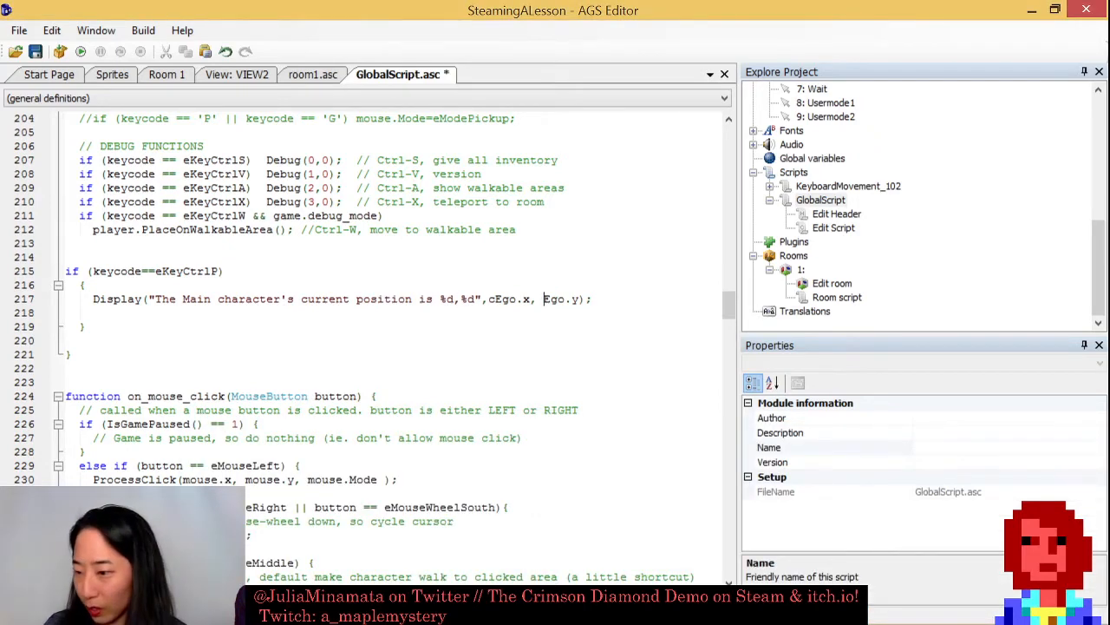
{"action": "type", "text": "c"}
{"action": "key", "text": "ctrl+s"}
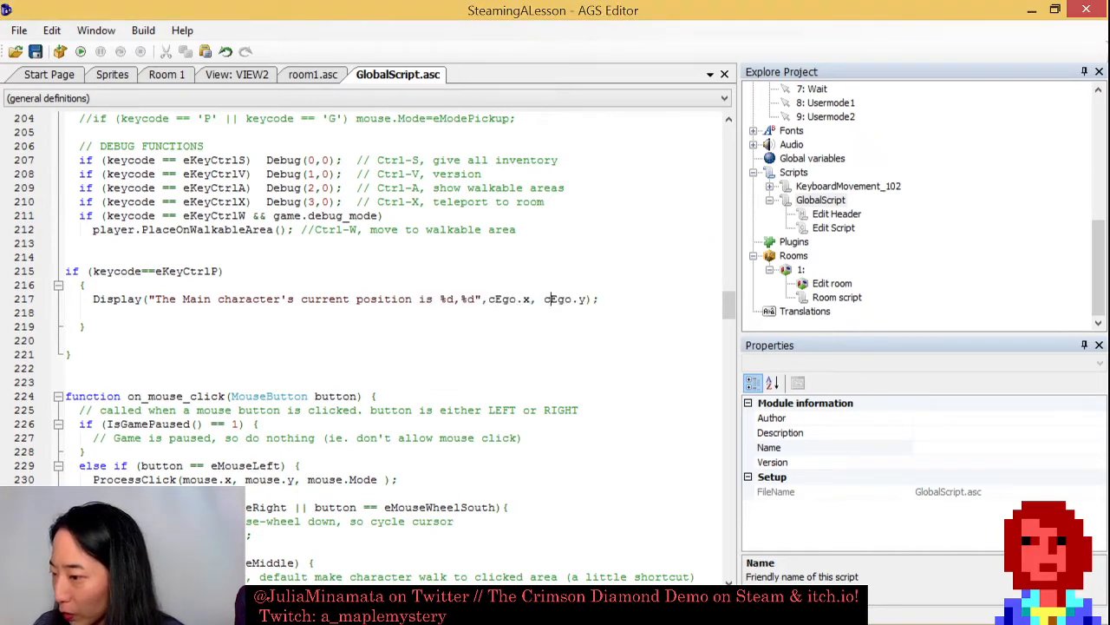
Run the game, show the character's position at the start and again beside the bookcase, and close the game.
{"action": "left_click", "coordinate": [79, 52]}
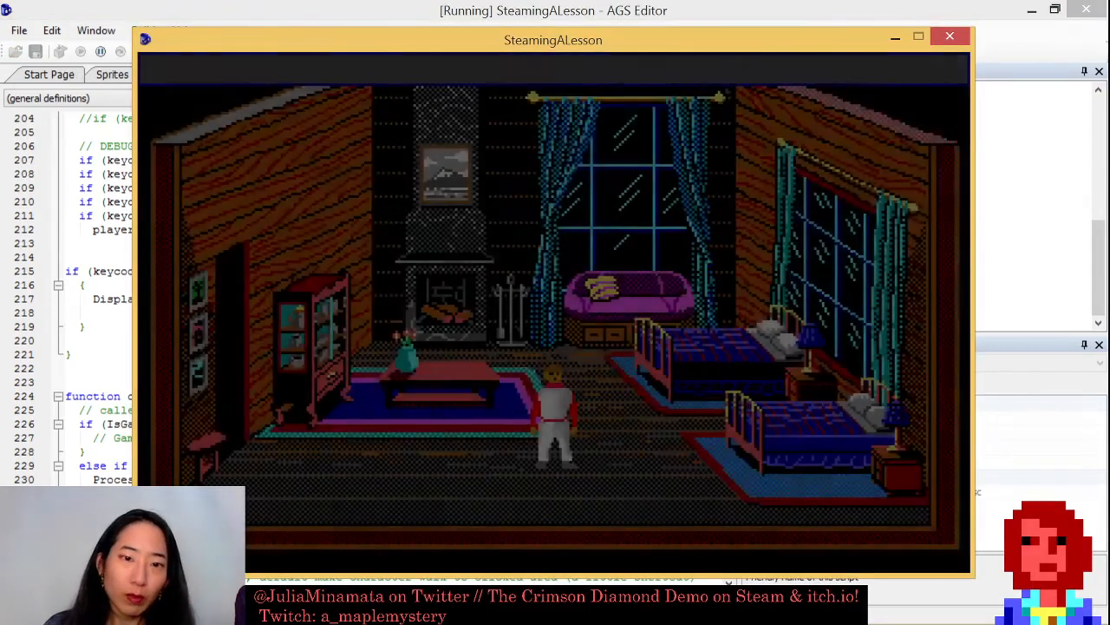
{"action": "key", "text": "ctrl+p"}
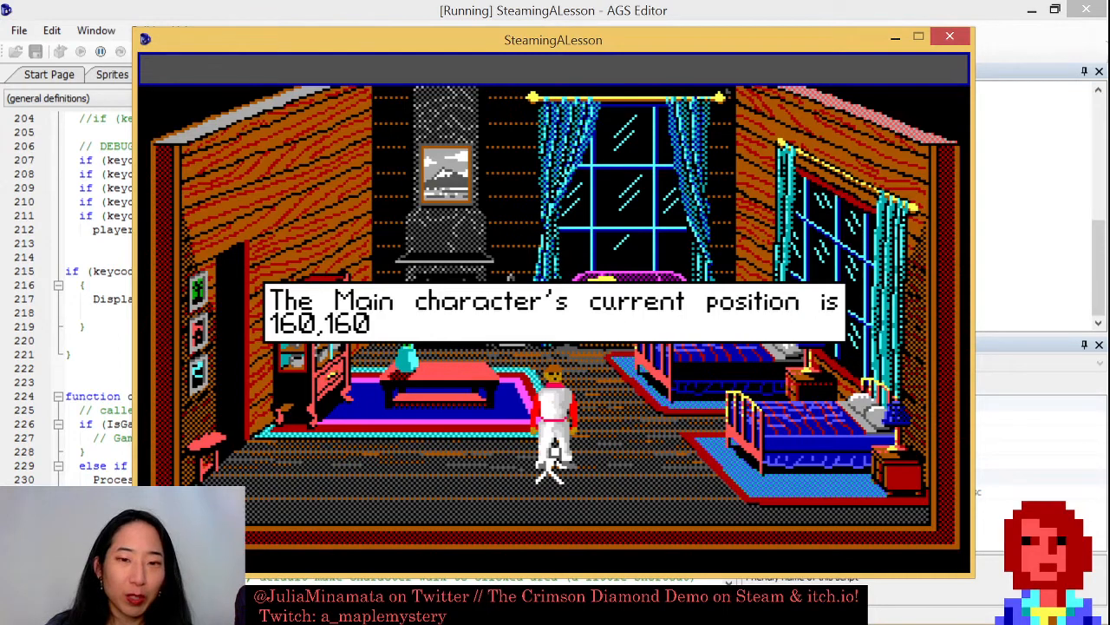
{"action": "left_click", "coordinate": [524, 350]}
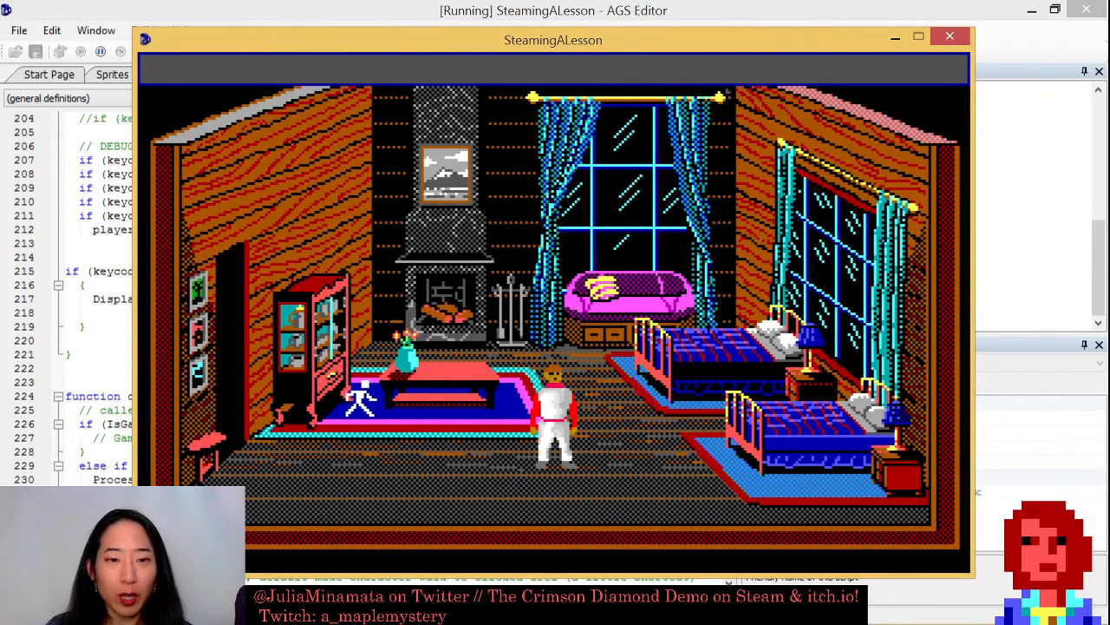
{"action": "left_click", "coordinate": [362, 401]}
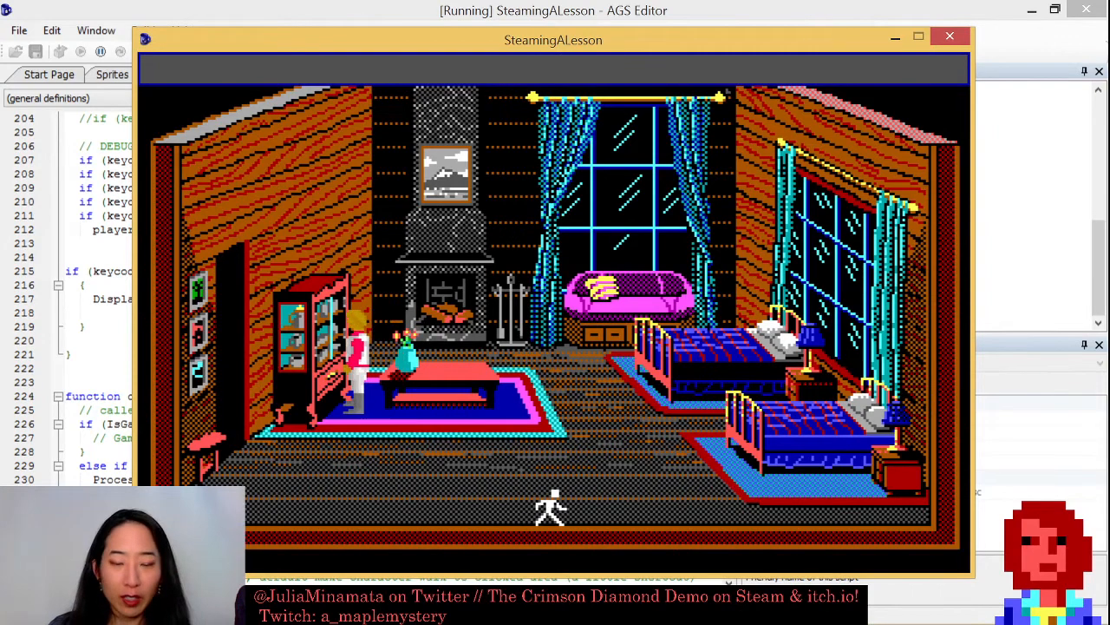
{"action": "key", "text": "ctrl+p"}
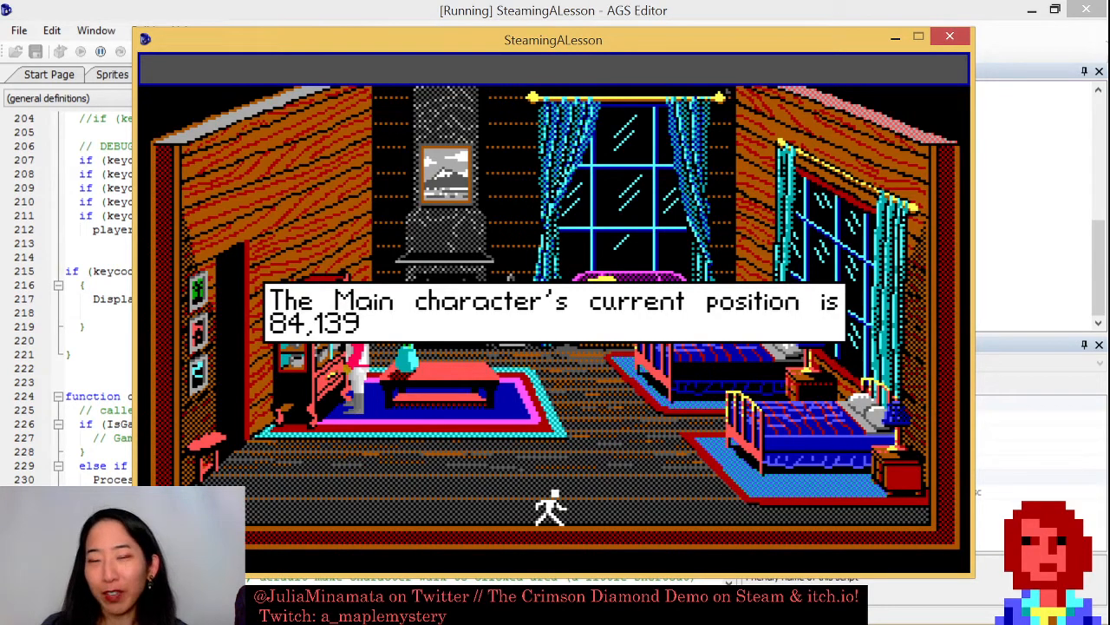
{"action": "left_click", "coordinate": [579, 416]}
{"action": "left_click", "coordinate": [560, 429]}
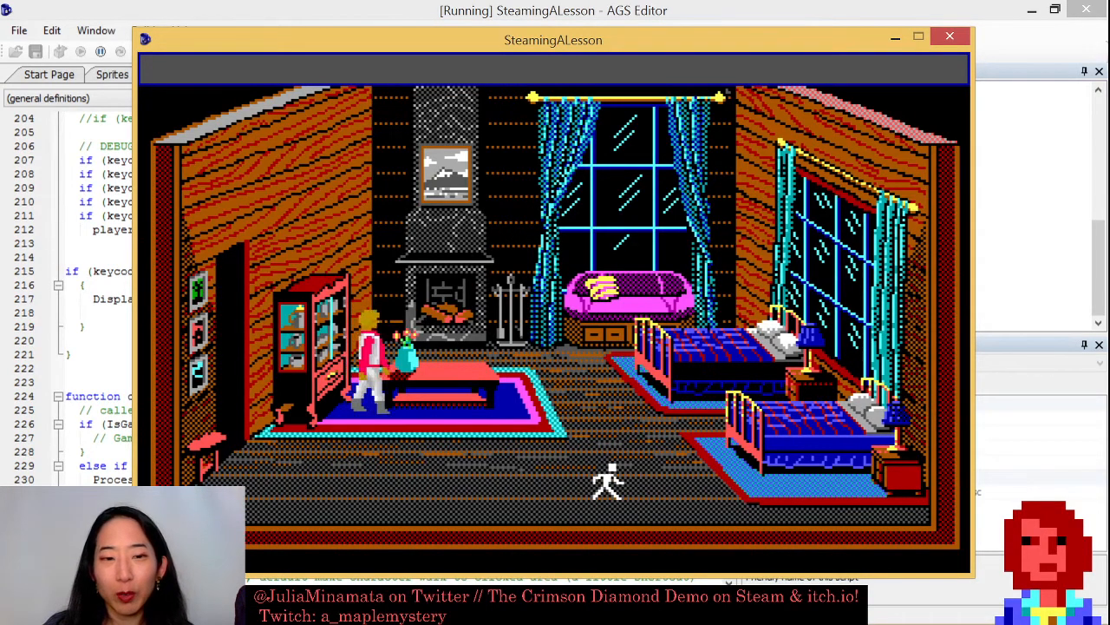
{"action": "left_click", "coordinate": [951, 37]}
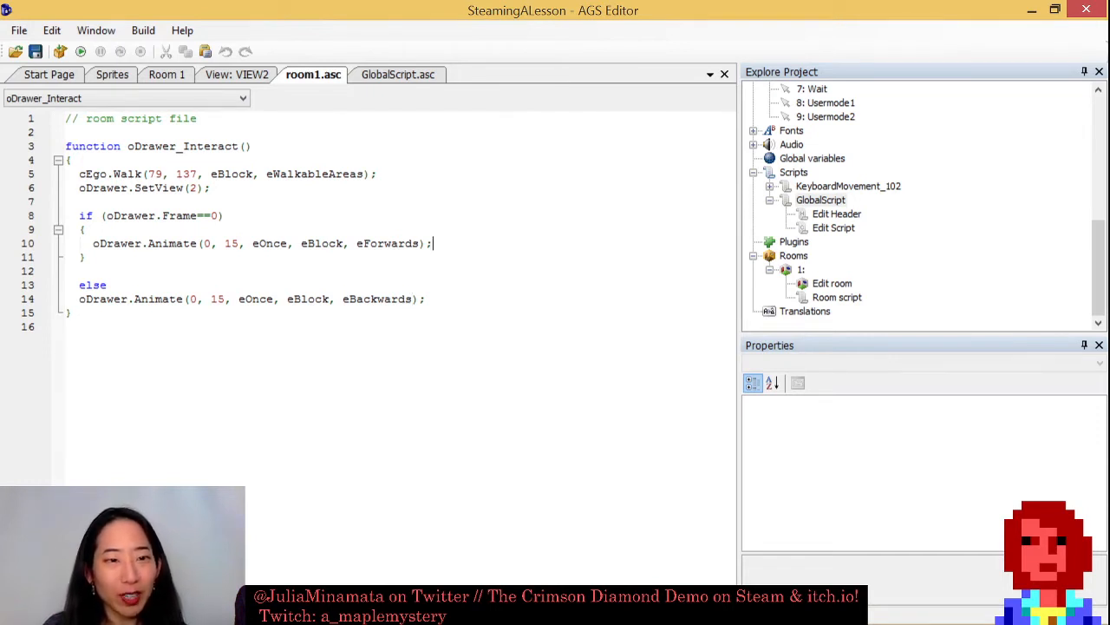
Add the statement cEgo.FaceLocation(cEgo.x, cEgo.y+5); below the forwards Animate call in oDrawer_Interact of room1.asc.
{"action": "key", "text": "Return"}
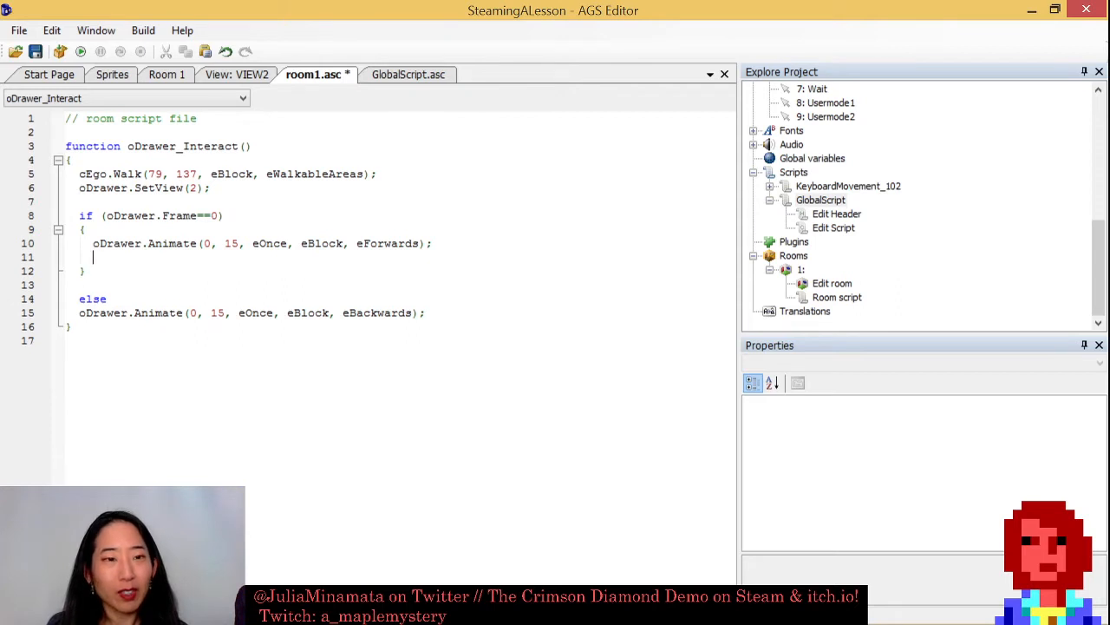
{"action": "type", "text": "cEgo.F"}
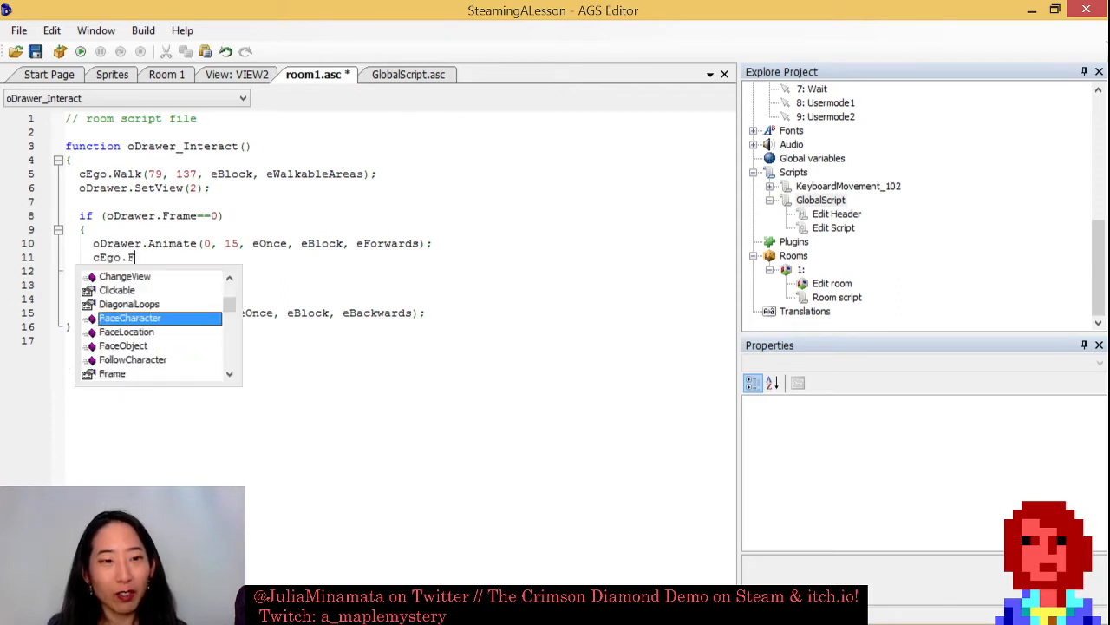
{"action": "type", "text": "aceLocation("}
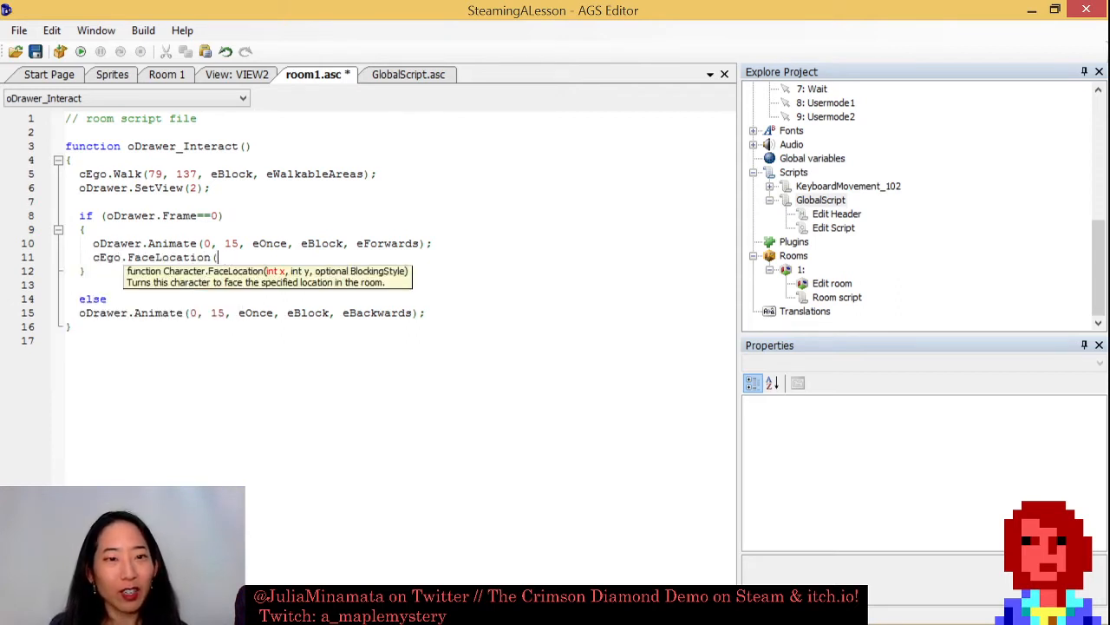
{"action": "type", "text": "cEgo.x"}
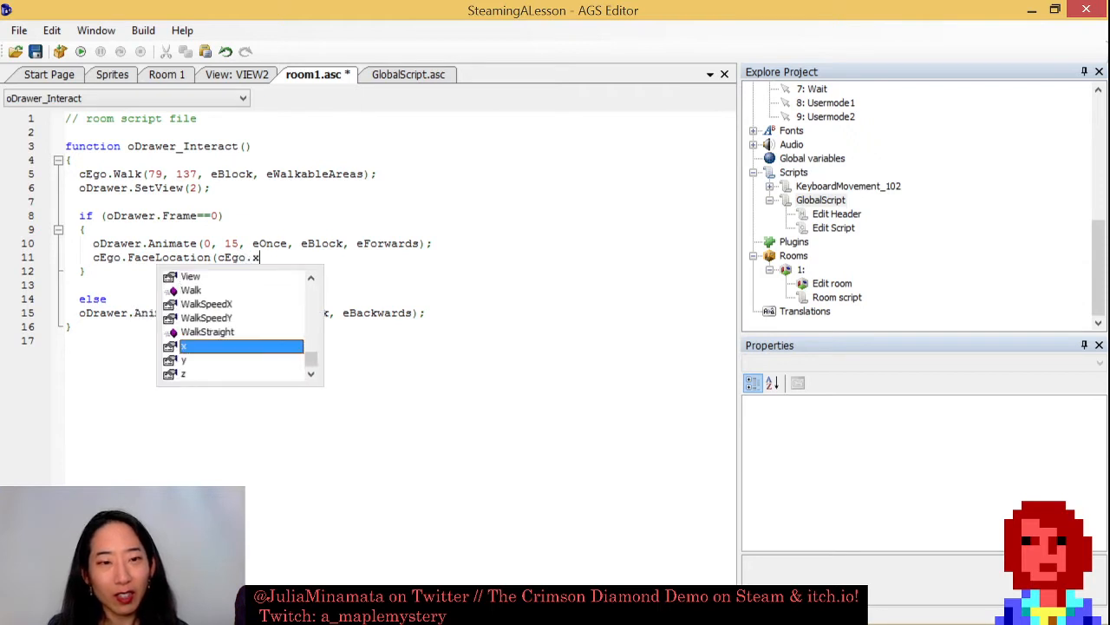
{"action": "key", "text": "BackSpace"}
{"action": "type", "text": "x, eC"}
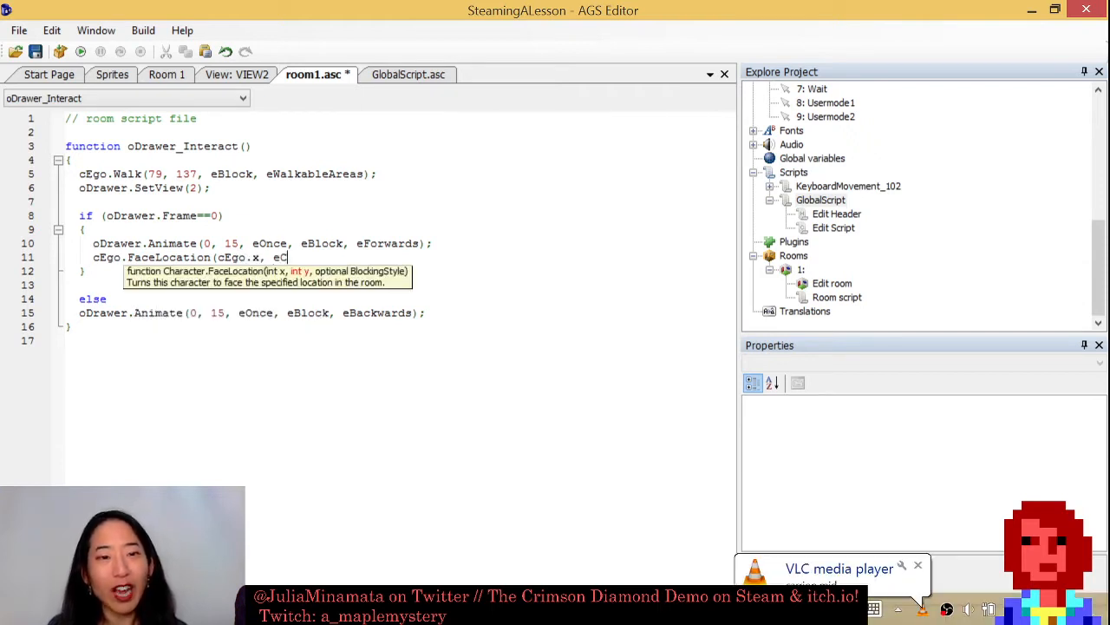
{"action": "key", "text": "BackSpace"}
{"action": "type", "text": "cEgo.x"}
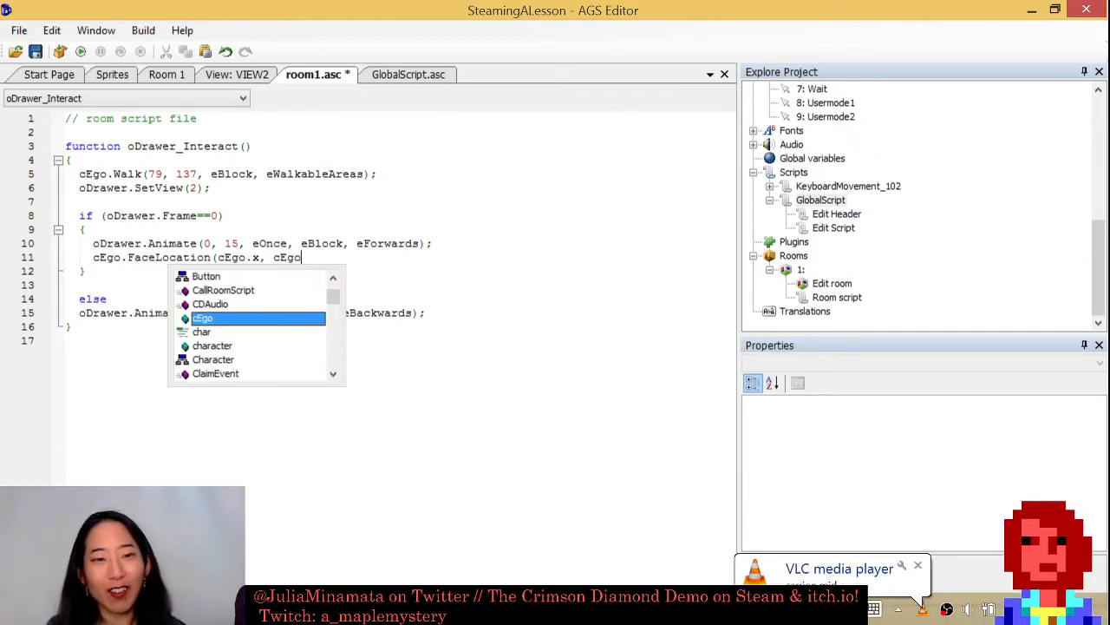
{"action": "type", "text": ","}
{"action": "key", "text": "BackSpace"}
{"action": "key", "text": "BackSpace"}
{"action": "type", "text": "."}
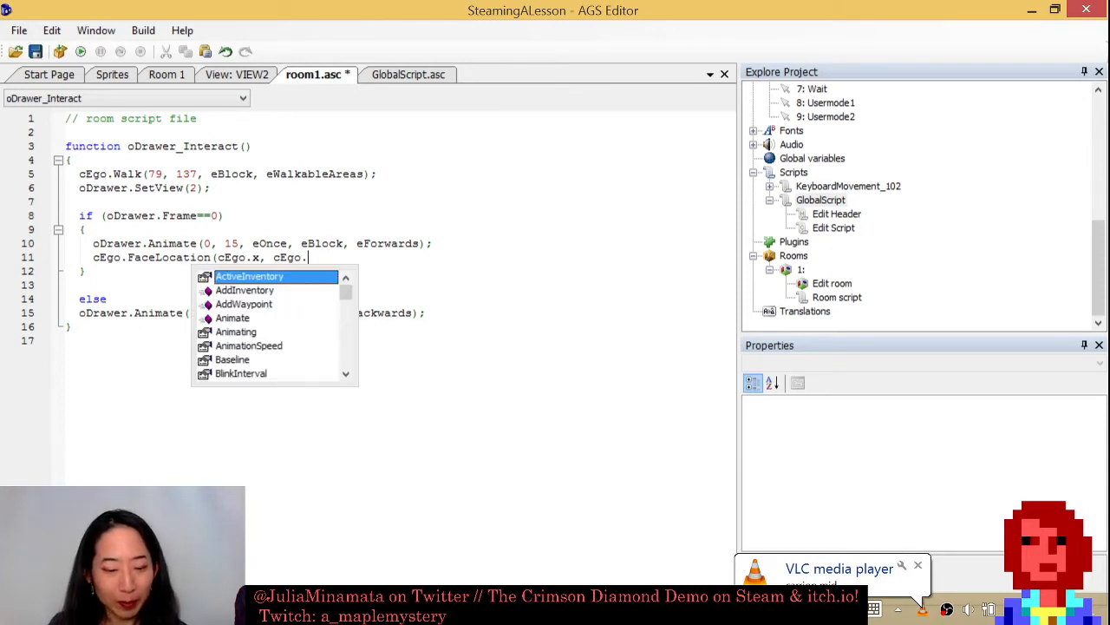
{"action": "type", "text": "y+5);"}
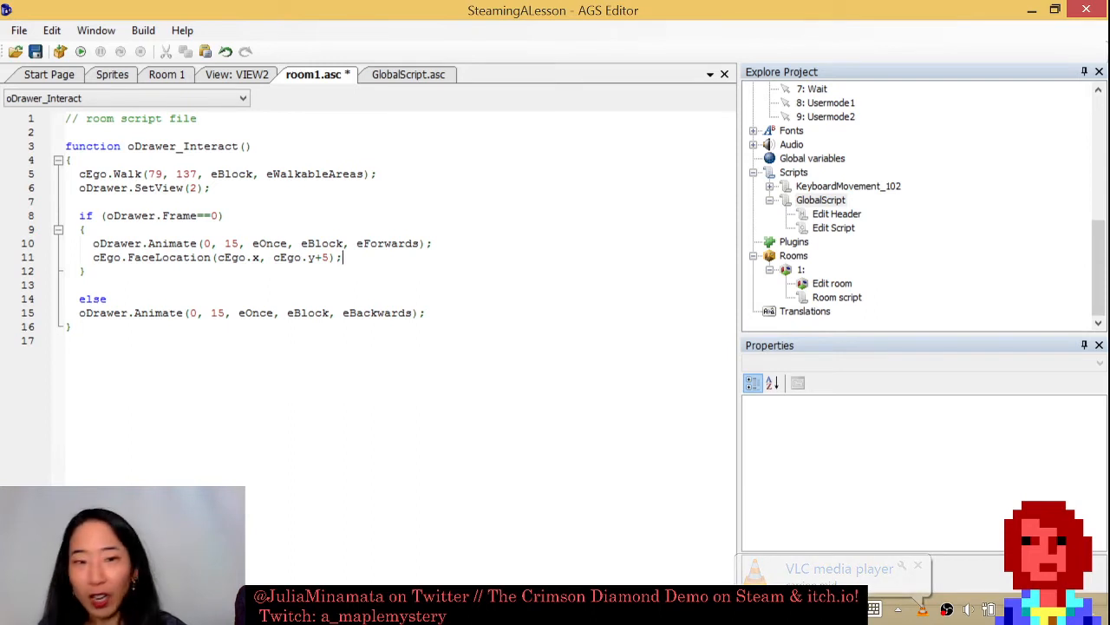
Cut the FaceLocation statement back to cEgo.Face in the if block.
{"action": "key", "text": "BackSpace"}
{"action": "key", "text": "BackSpace"}
{"action": "key", "text": "BackSpace"}
{"action": "key", "text": "BackSpace"}
{"action": "key", "text": "BackSpace"}
{"action": "key", "text": "BackSpace"}
{"action": "key", "text": "BackSpace"}
{"action": "key", "text": "BackSpace"}
{"action": "key", "text": "BackSpace"}
{"action": "key", "text": "BackSpace"}
{"action": "key", "text": "BackSpace"}
{"action": "key", "text": "BackSpace"}
{"action": "key", "text": "BackSpace"}
{"action": "key", "text": "BackSpace"}
{"action": "key", "text": "BackSpace"}
{"action": "key", "text": "BackSpace"}
{"action": "key", "text": "BackSpace"}
{"action": "key", "text": "BackSpace"}
{"action": "key", "text": "BackSpace"}
{"action": "key", "text": "BackSpace"}
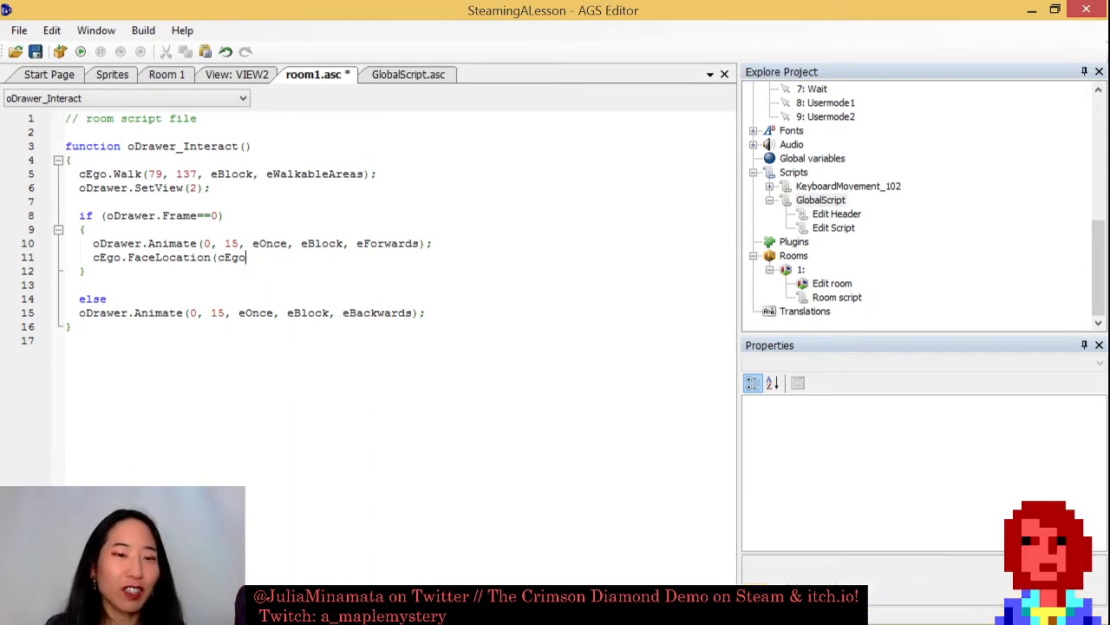
{"action": "key", "text": "BackSpace"}
{"action": "key", "text": "BackSpace"}
{"action": "type", "text": "acedi"}
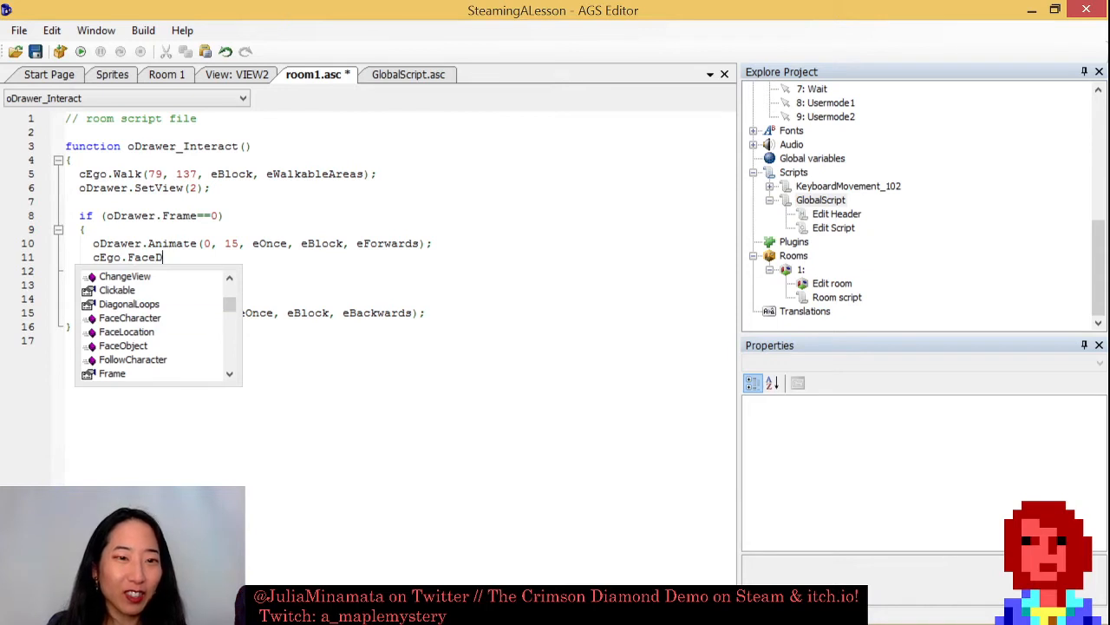
{"action": "key", "text": "BackSpace"}
{"action": "key", "text": "BackSpace"}
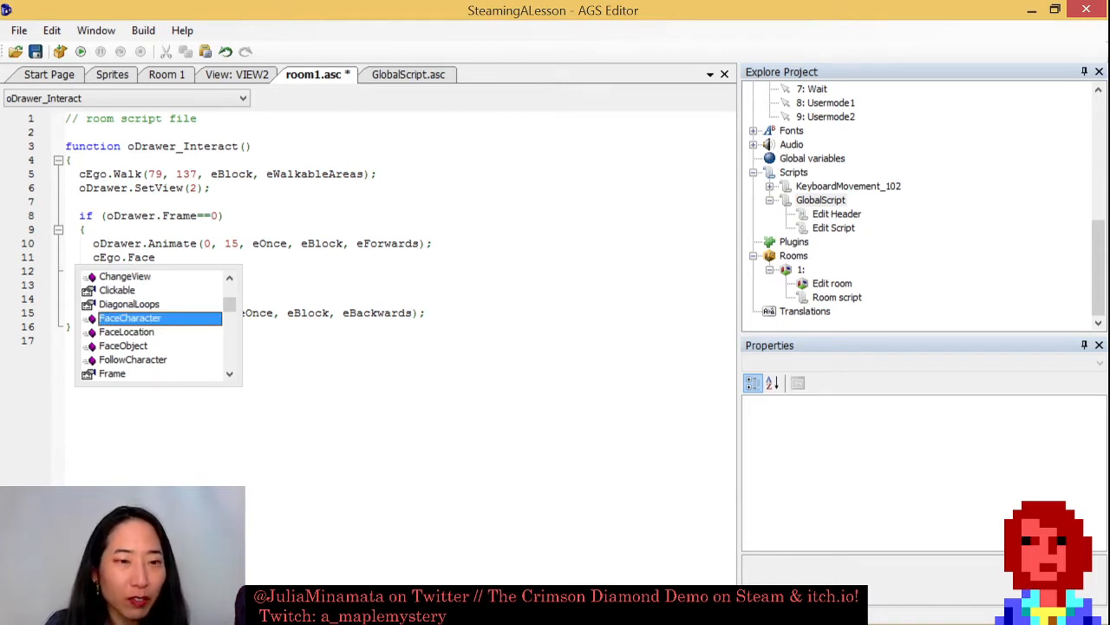
{"action": "type", "text": "Directio"}
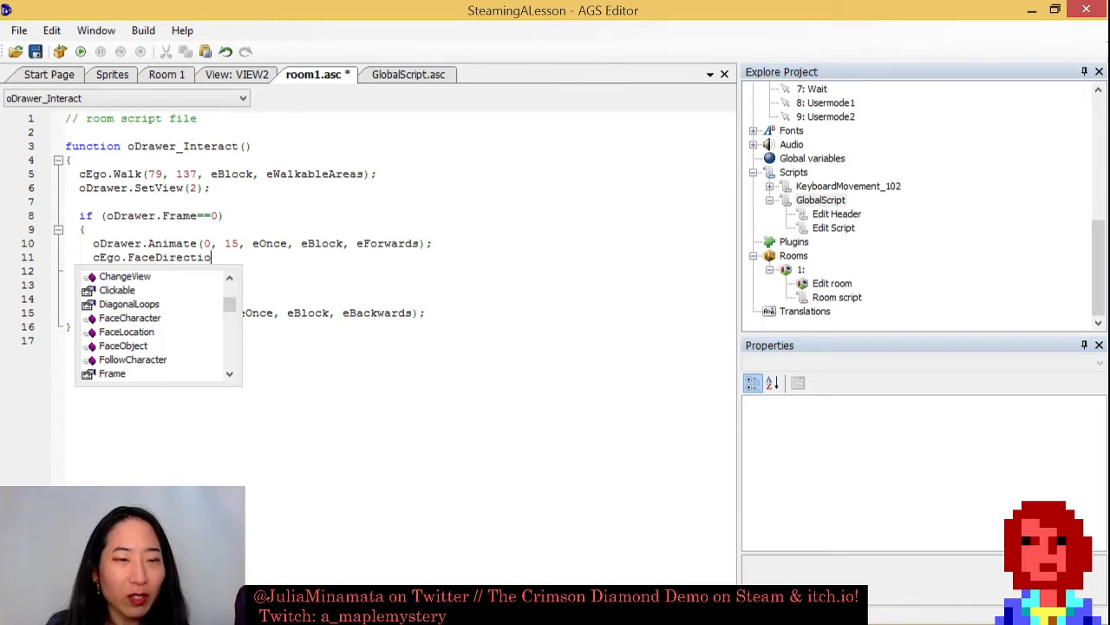
{"action": "key", "text": "BackSpace"}
{"action": "key", "text": "BackSpace"}
{"action": "key", "text": "BackSpace"}
{"action": "key", "text": "BackSpace"}
{"action": "key", "text": "BackSpace"}
{"action": "key", "text": "BackSpace"}
{"action": "key", "text": "BackSpace"}
{"action": "key", "text": "BackSpace"}
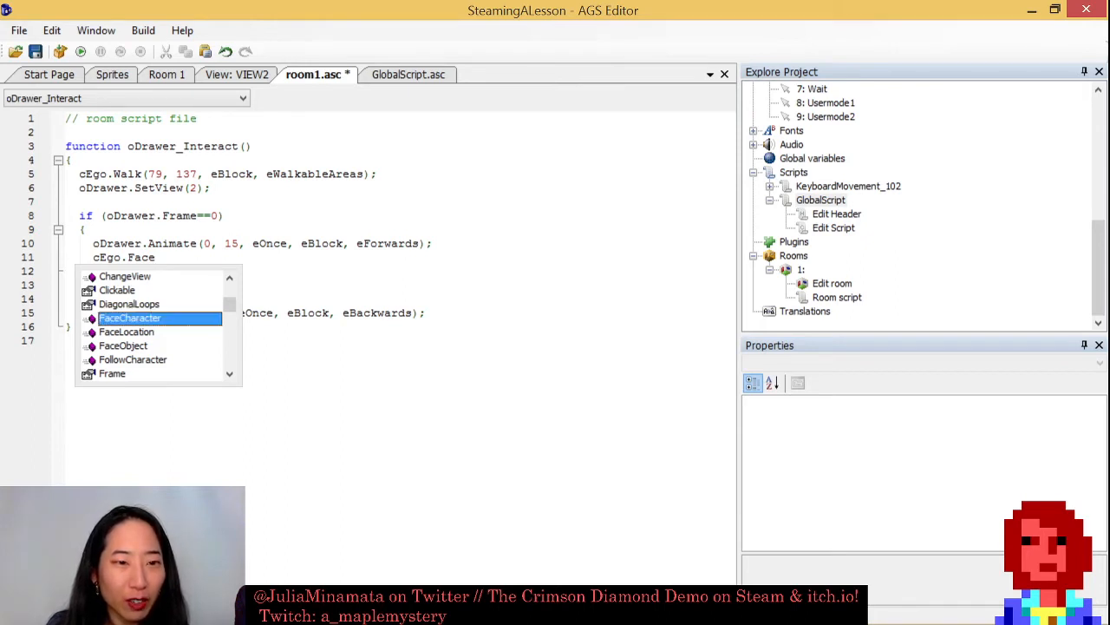
Look up "face" in the help manual's index and close the manual.
{"action": "left_click", "coordinate": [182, 30]}
{"action": "left_click", "coordinate": [216, 68]}
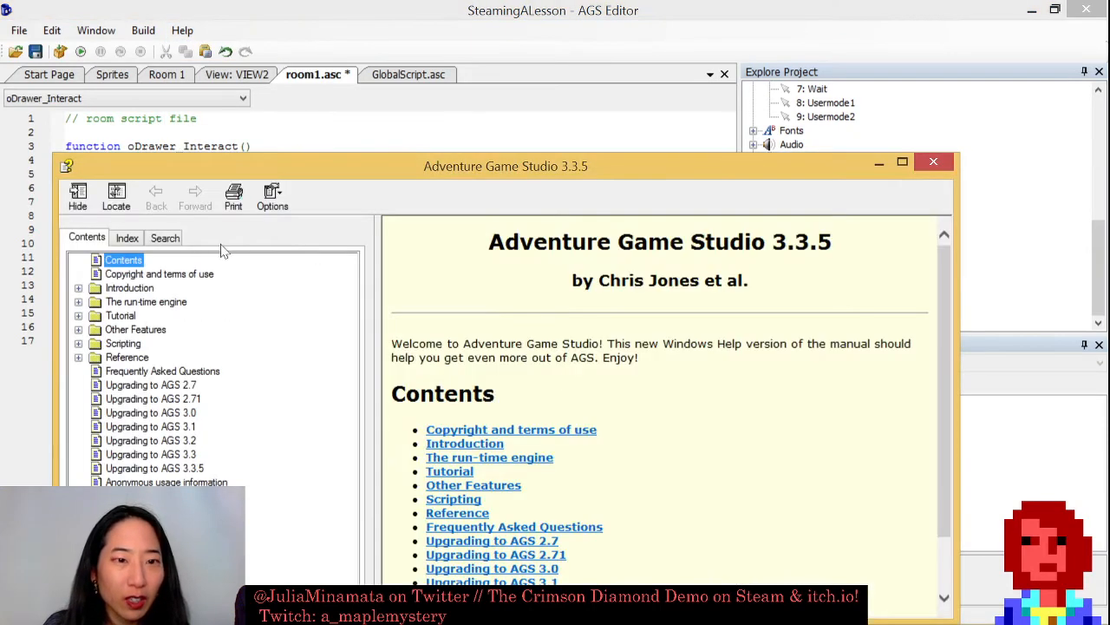
{"action": "left_click", "coordinate": [128, 238]}
{"action": "type", "text": "face"}
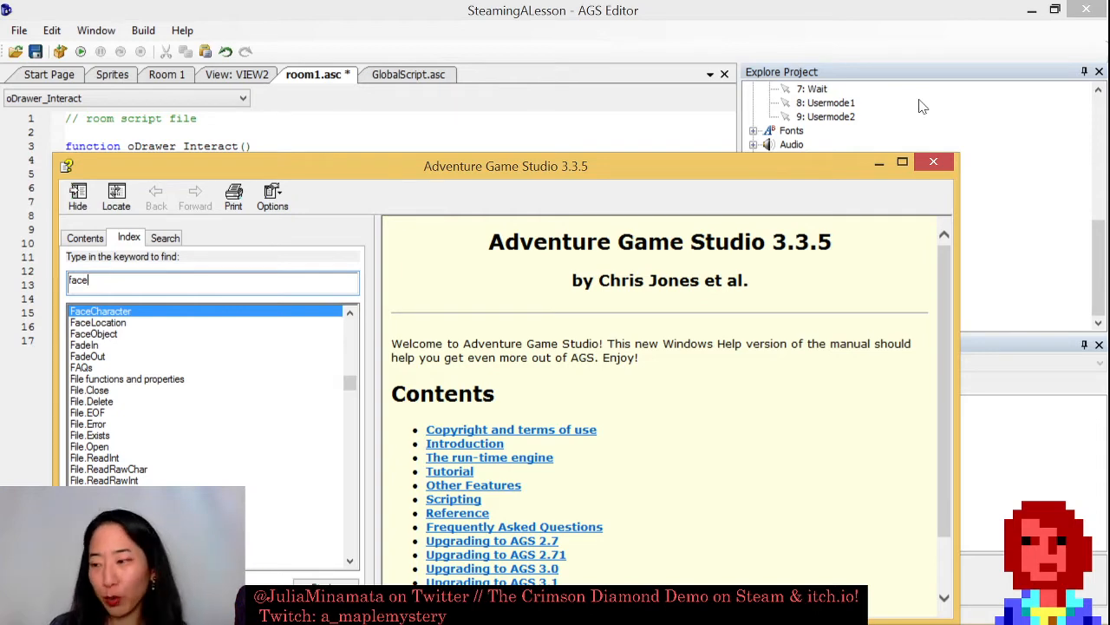
{"action": "left_click", "coordinate": [934, 162]}
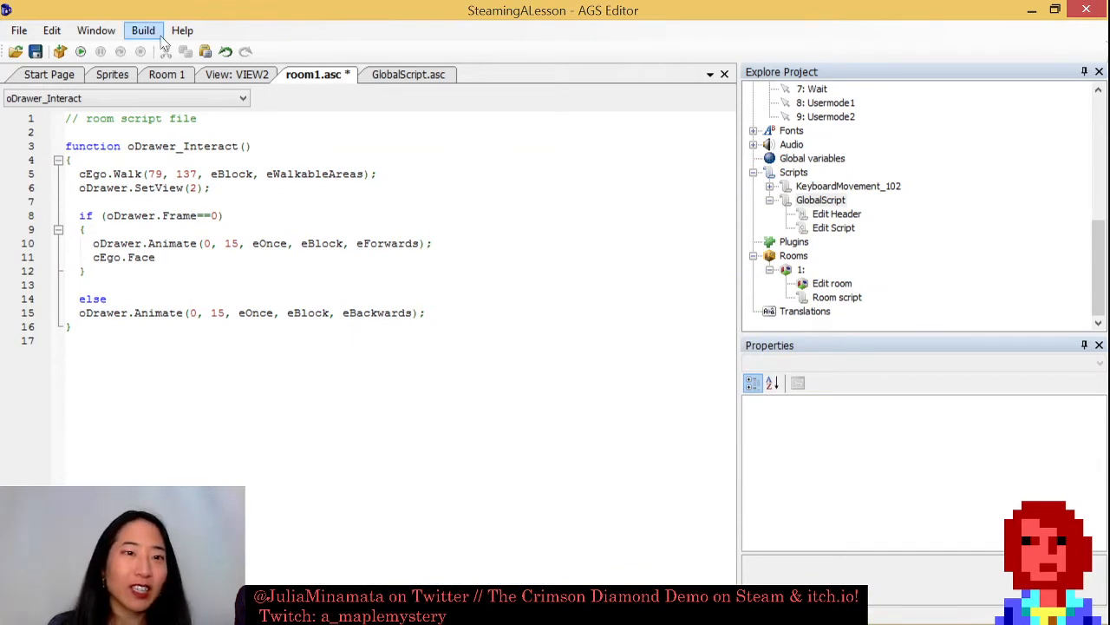
Reopen the help manual, find "face" in its index, select the FaceObject entry, and close the manual.
{"action": "left_click", "coordinate": [182, 30]}
{"action": "left_click", "coordinate": [225, 69]}
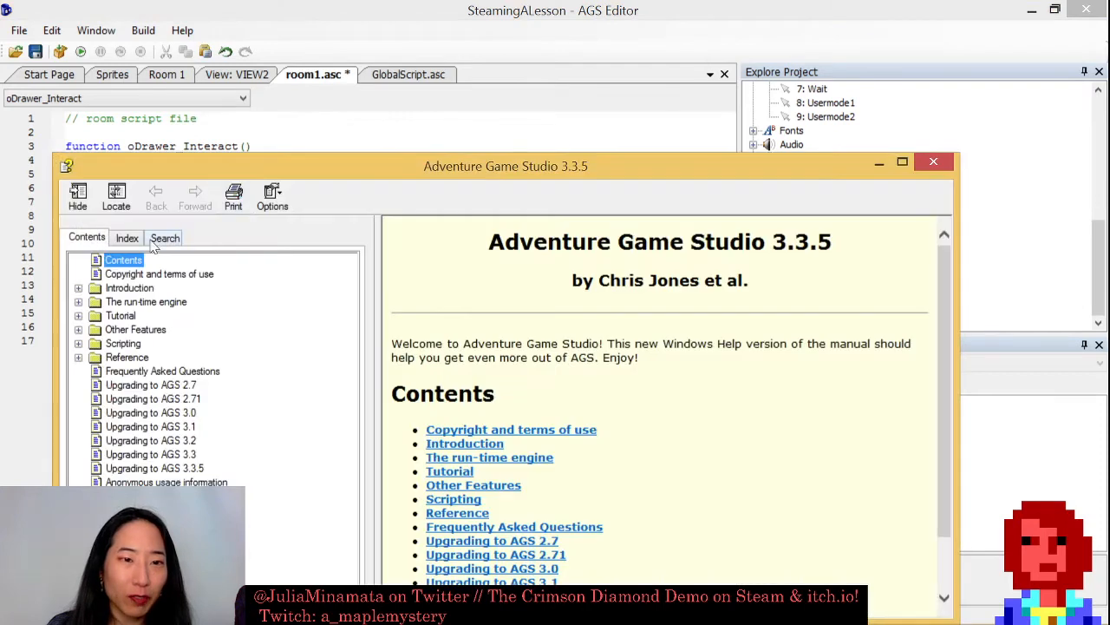
{"action": "left_click", "coordinate": [129, 238]}
{"action": "type", "text": "face"}
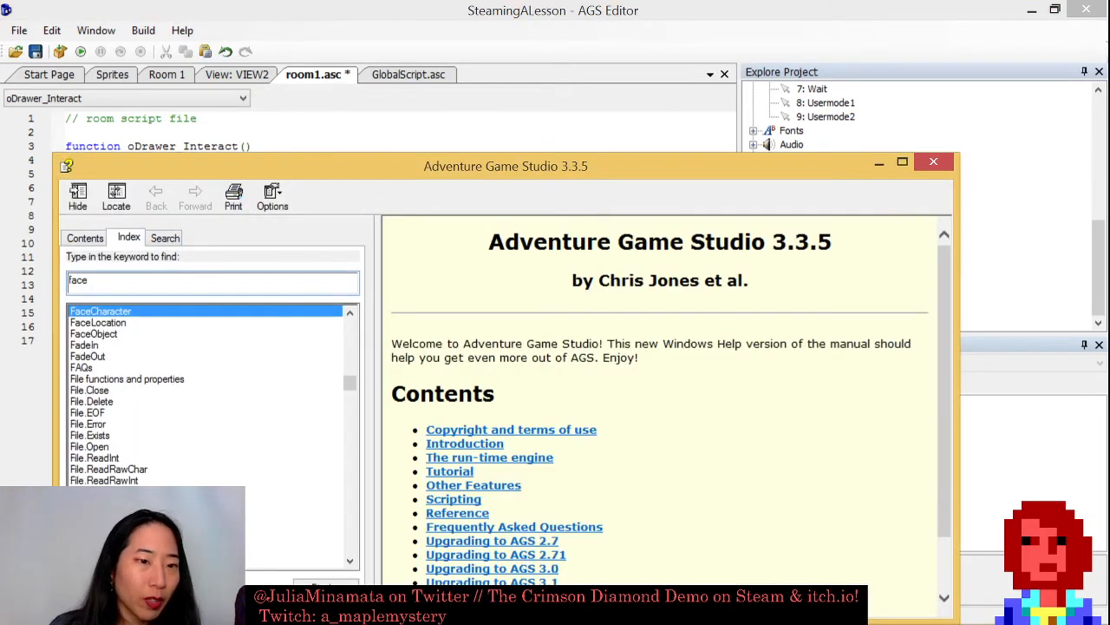
{"action": "left_click", "coordinate": [118, 345]}
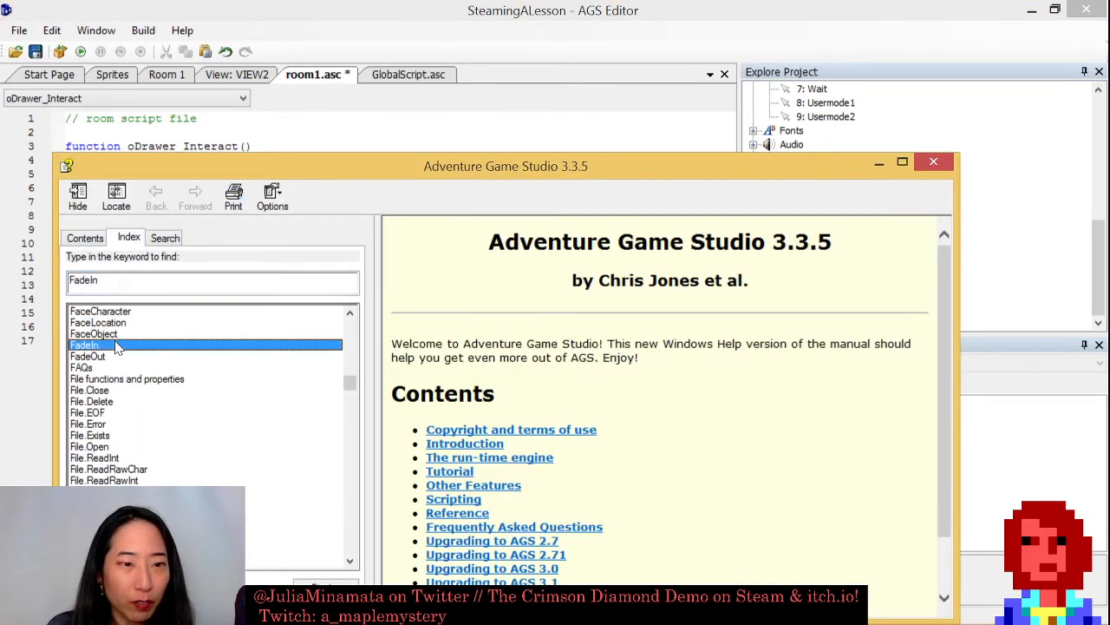
{"action": "left_click", "coordinate": [119, 334]}
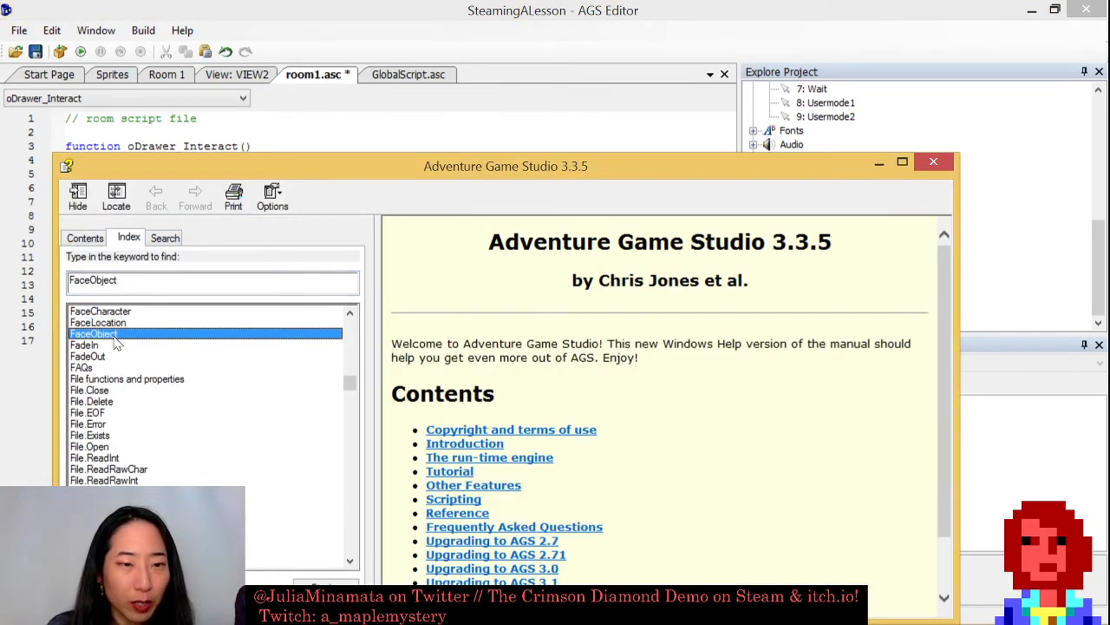
{"action": "left_click", "coordinate": [933, 163]}
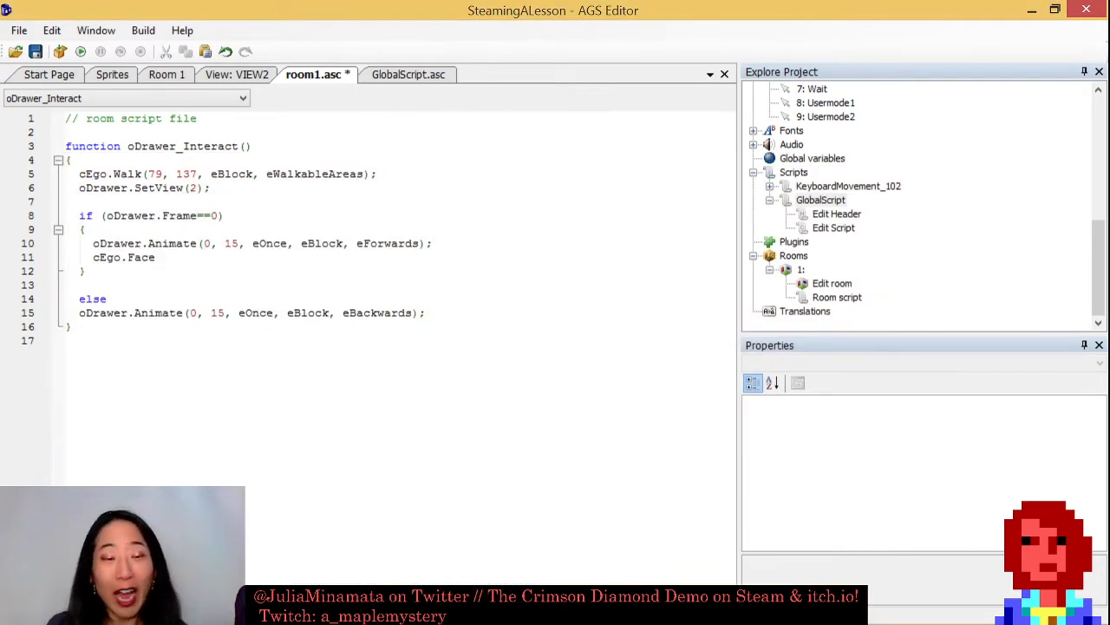
Complete the cEgo.Face line as cEgo.FaceLocation(cEgo.x, cEgo.y+5); and save the room script.
{"action": "type", "text": "Location(p"}
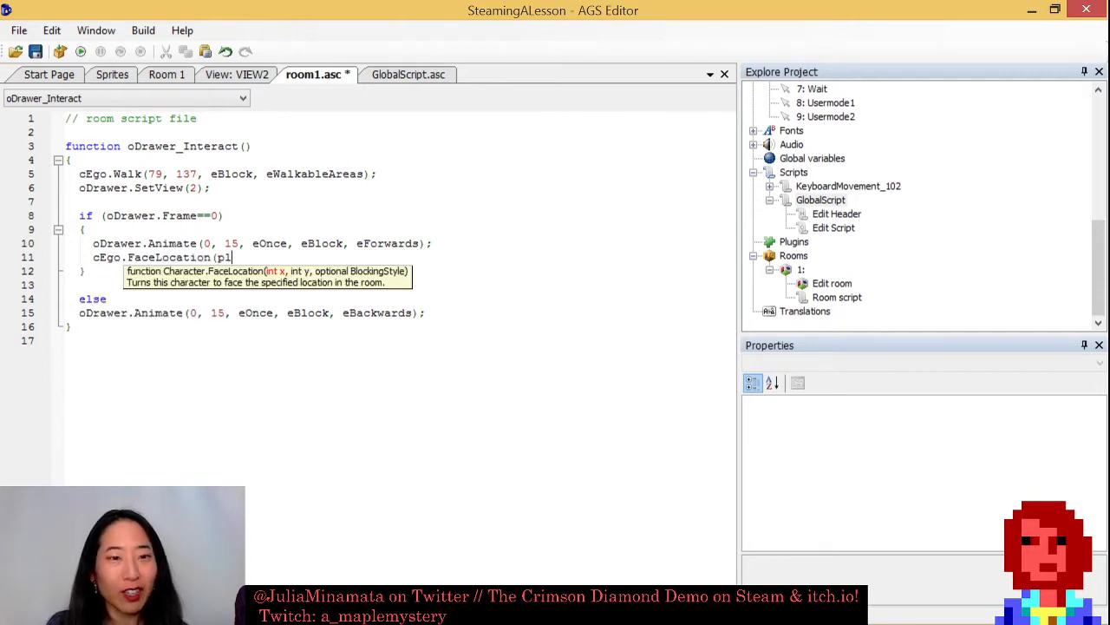
{"action": "key", "text": "BackSpace"}
{"action": "type", "text": "cE"}
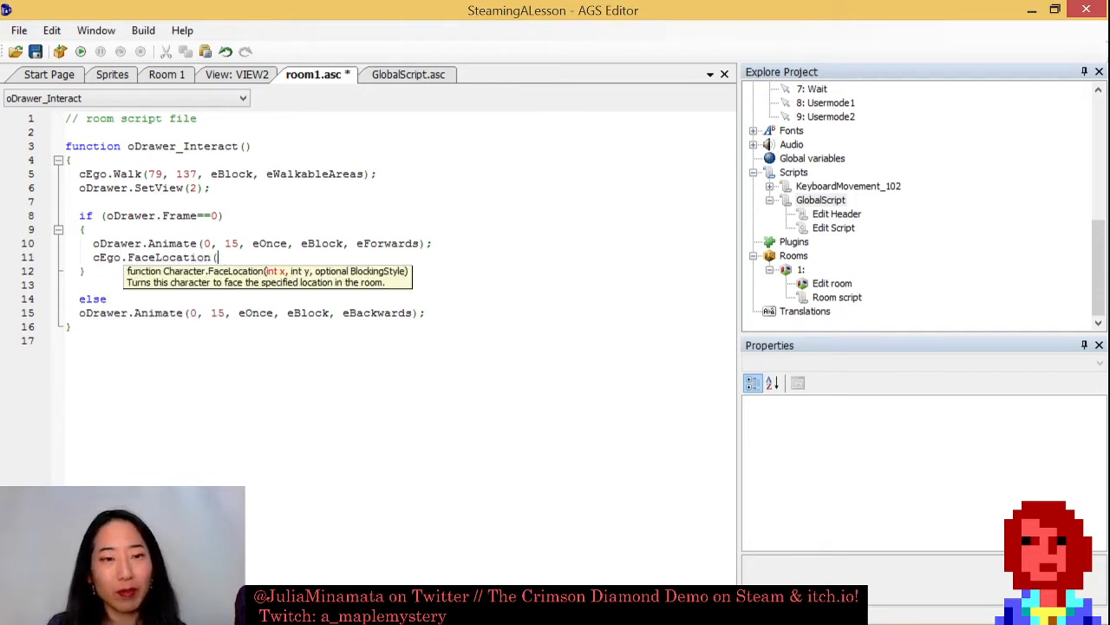
{"action": "type", "text": "go.x, "}
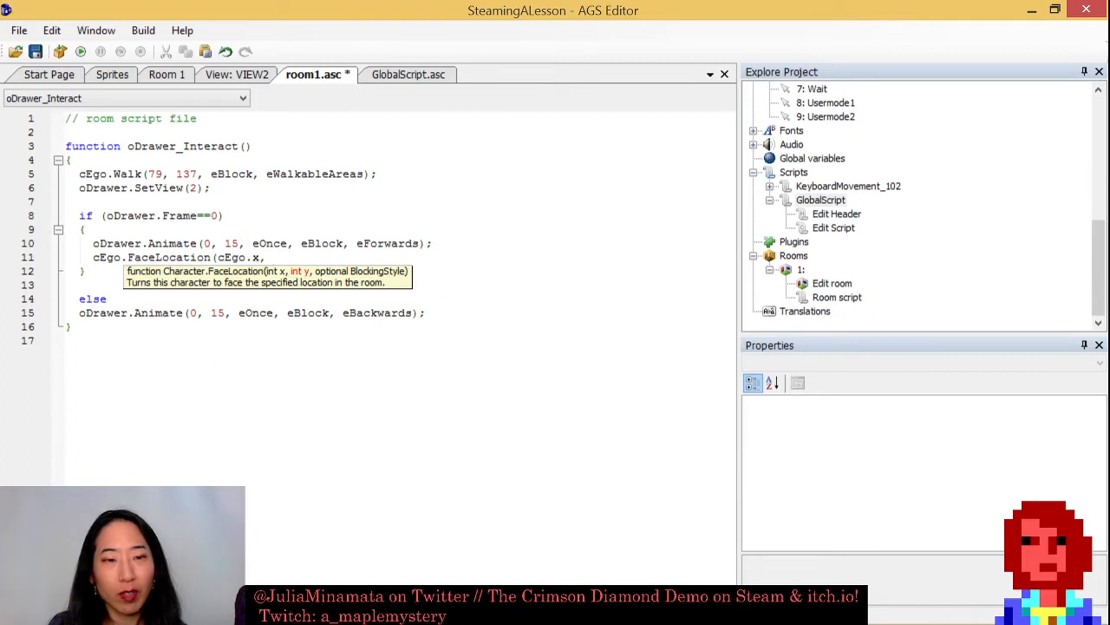
{"action": "type", "text": "cEgo."}
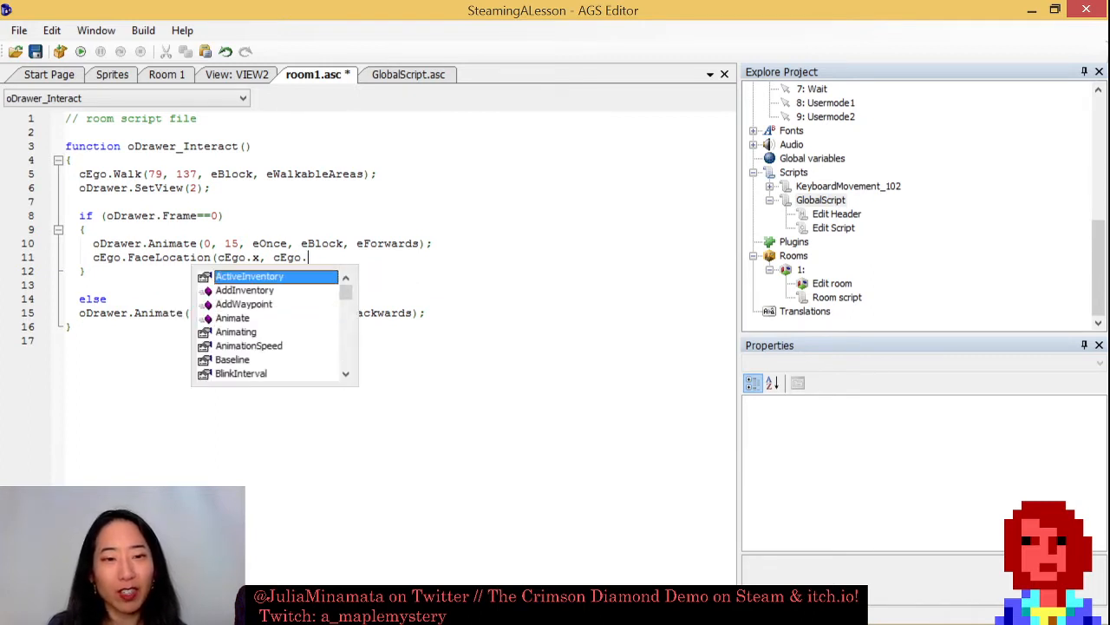
{"action": "type", "text": "y"}
{"action": "key", "text": "BackSpace"}
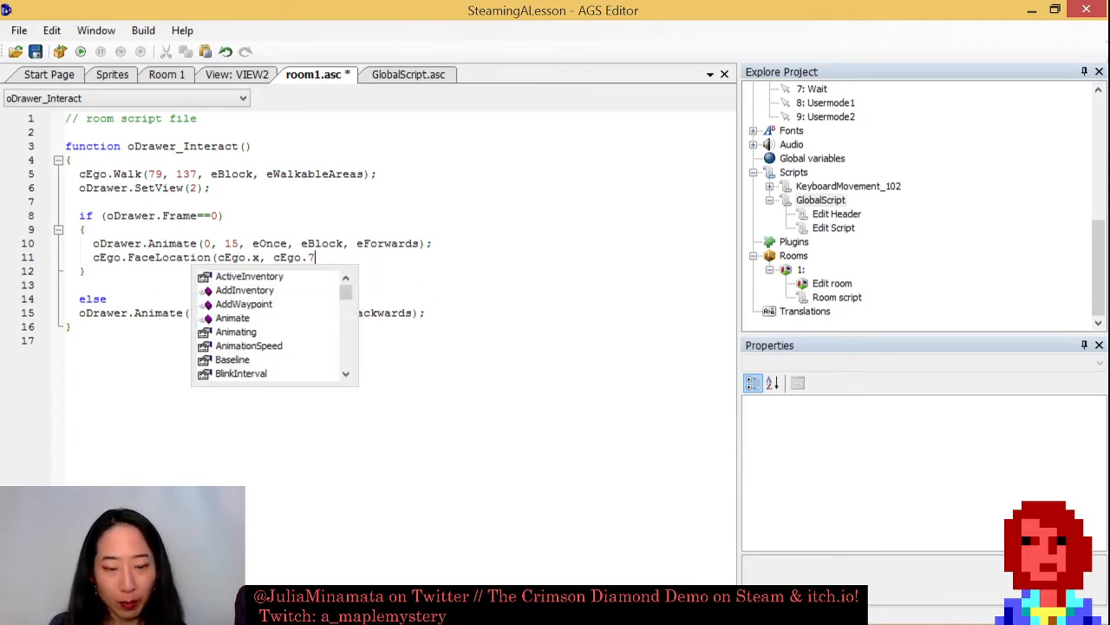
{"action": "type", "text": "y+5);"}
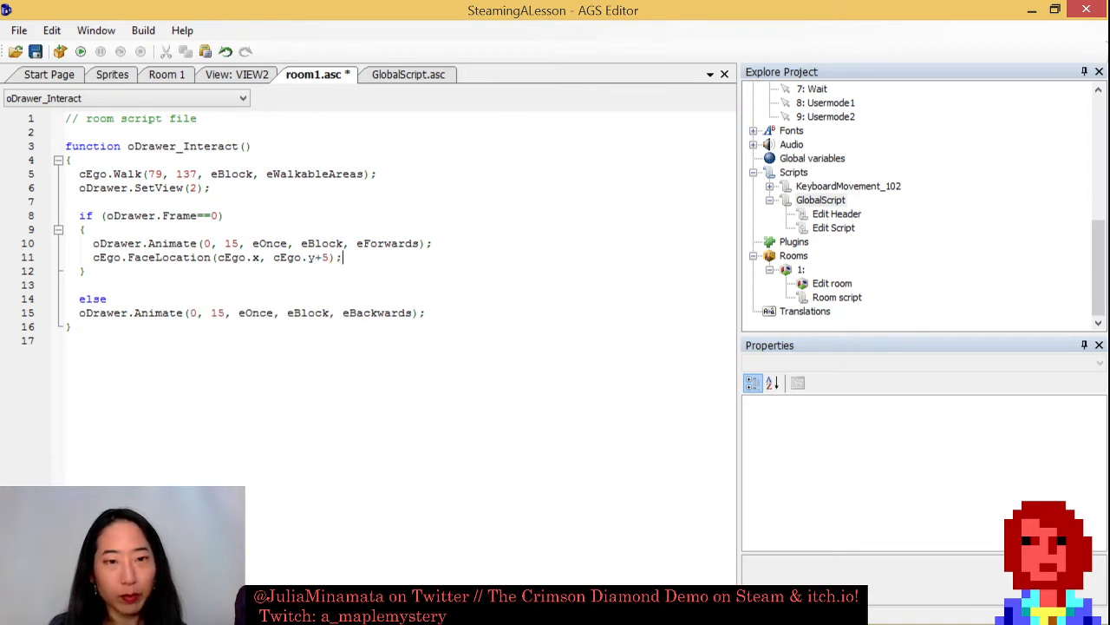
{"action": "key", "text": "ctrl+s"}
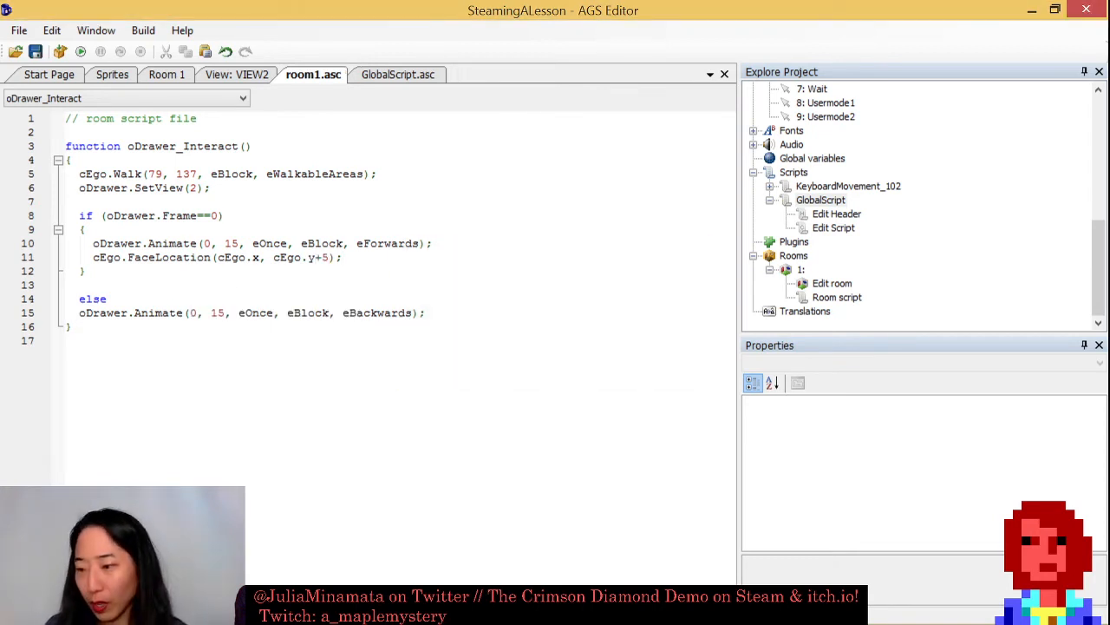
Check the editor's version information and close its window.
{"action": "left_click", "coordinate": [186, 31]}
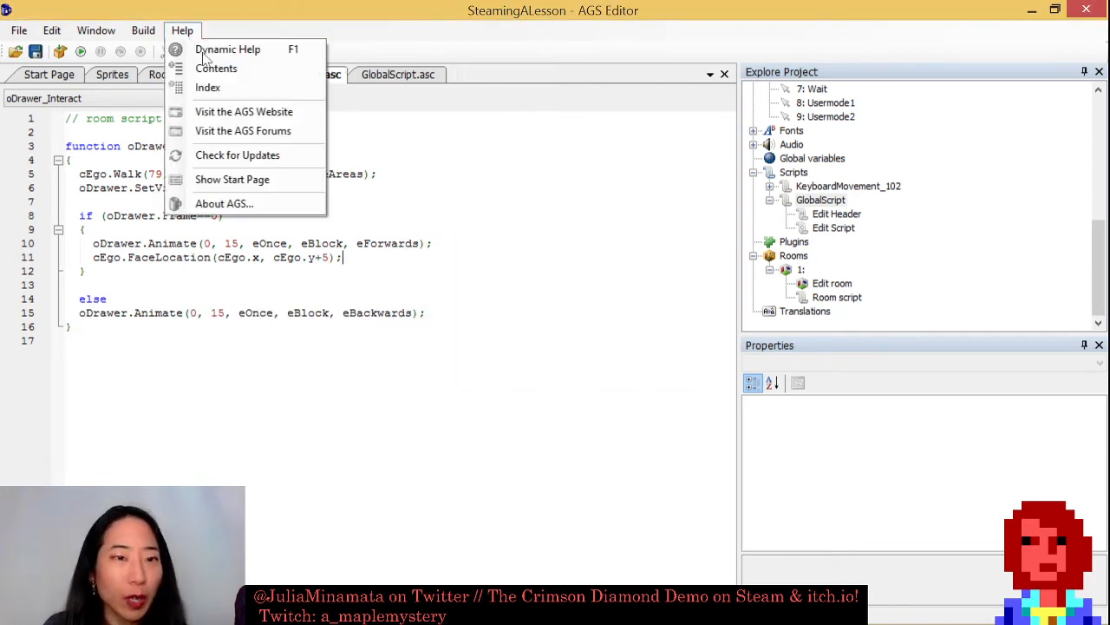
{"action": "left_click", "coordinate": [264, 205]}
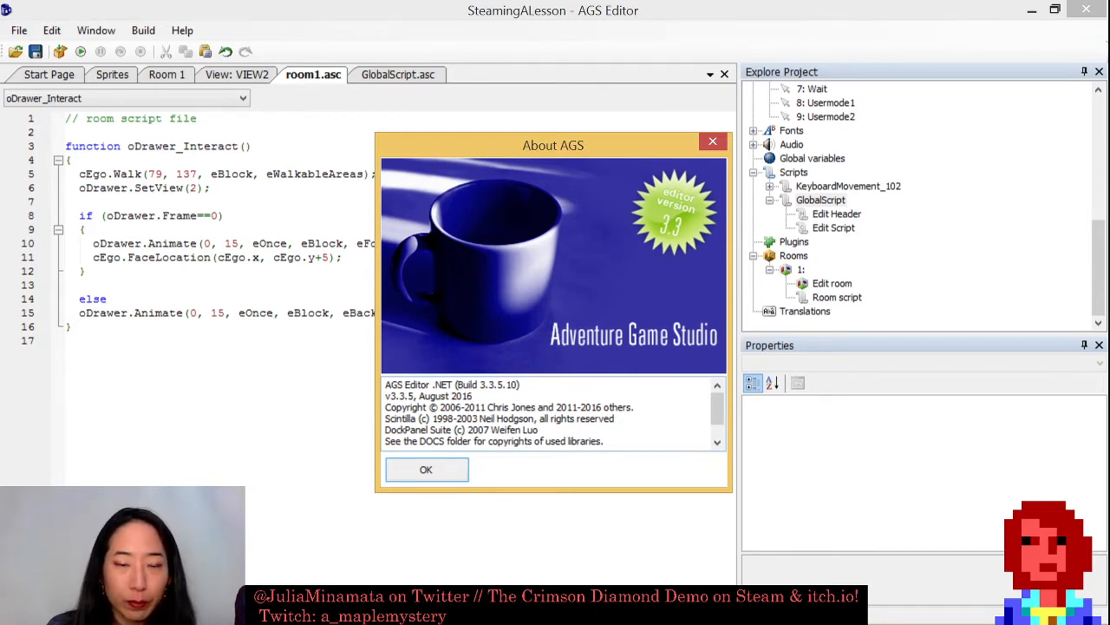
{"action": "left_click", "coordinate": [423, 468]}
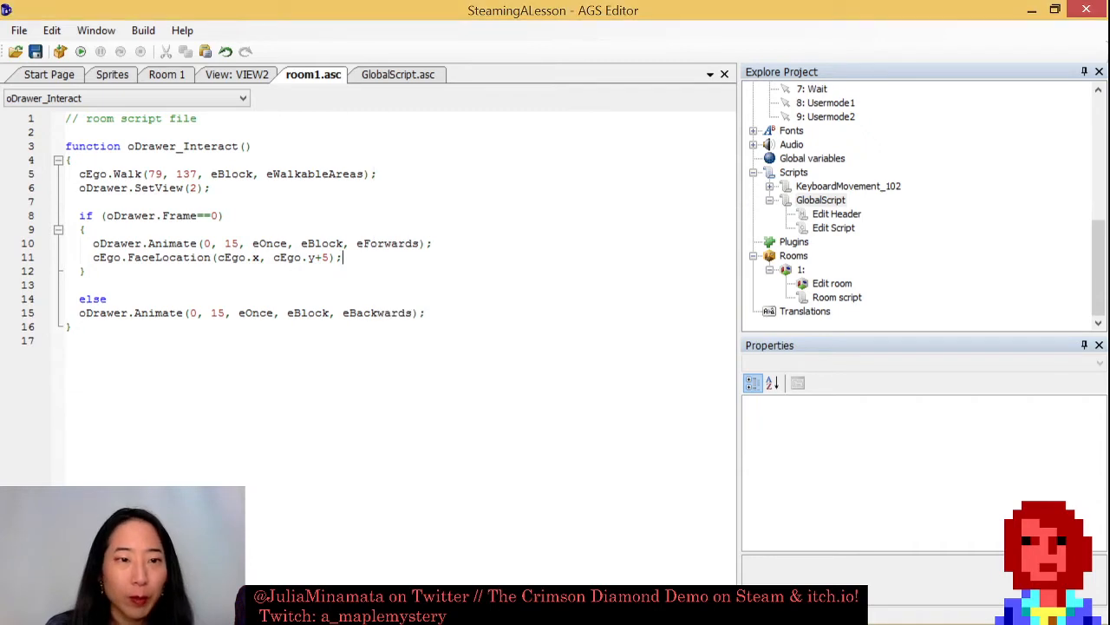
Run the game, interact with the cabinet drawer to test the facing direction, walk the character away, and close the game.
{"action": "left_click", "coordinate": [81, 51]}
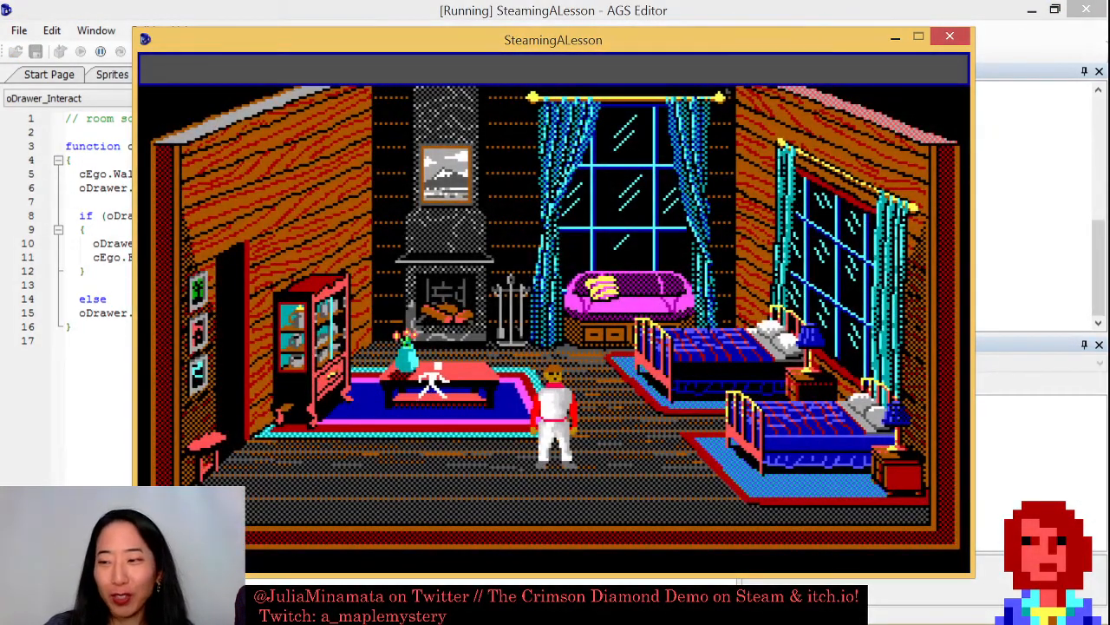
{"action": "right_click", "coordinate": [423, 382]}
{"action": "right_click", "coordinate": [349, 392]}
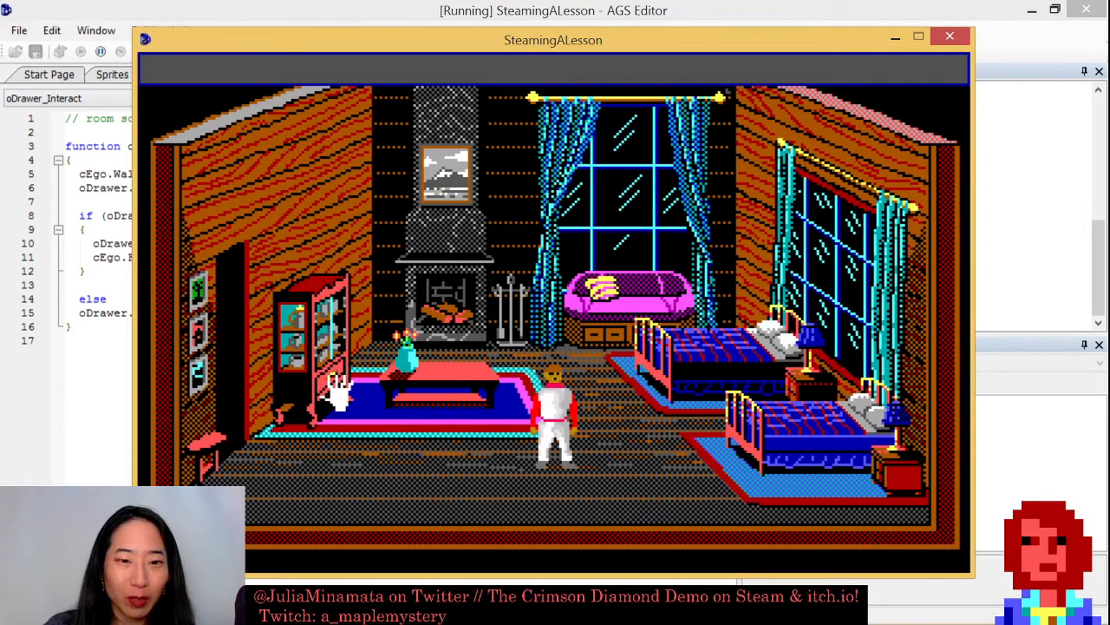
{"action": "left_click", "coordinate": [333, 381]}
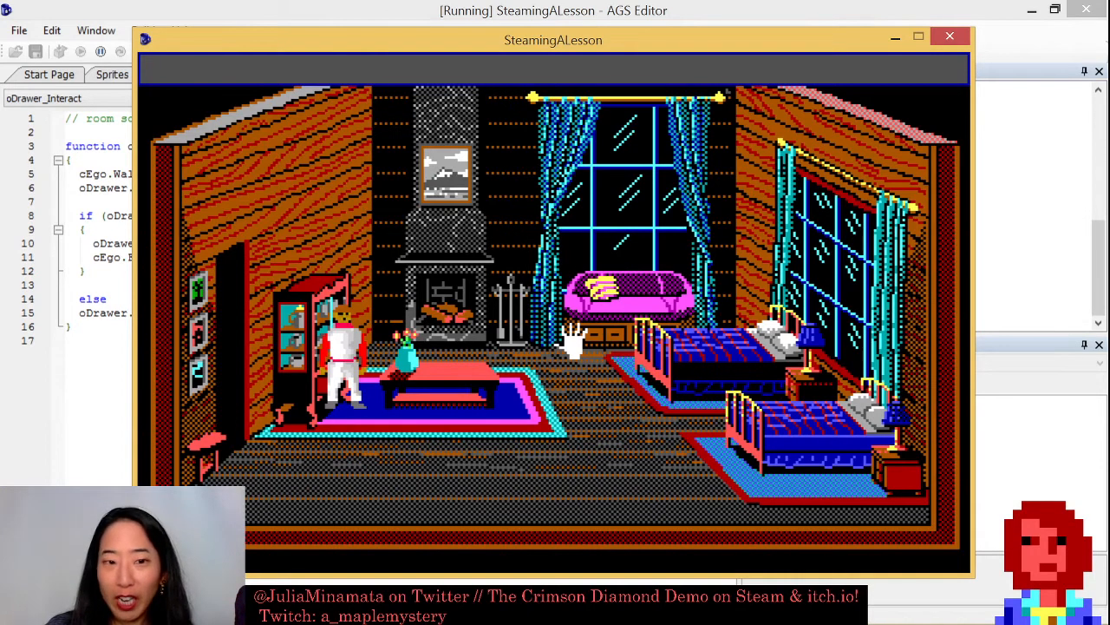
{"action": "right_click", "coordinate": [560, 406]}
{"action": "left_click", "coordinate": [555, 430]}
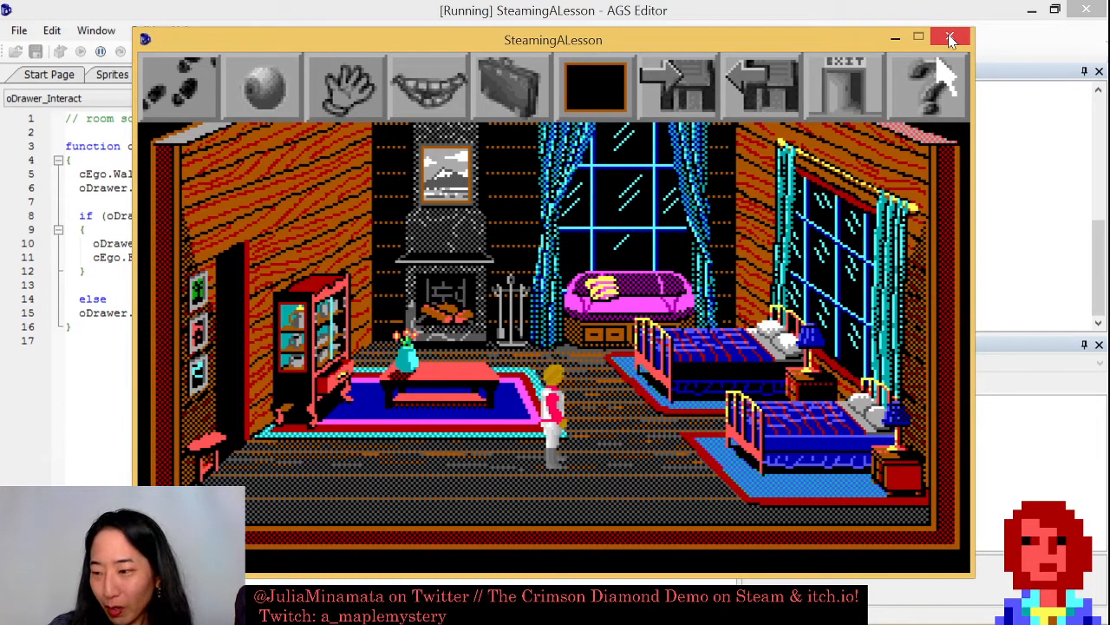
{"action": "left_click", "coordinate": [949, 36]}
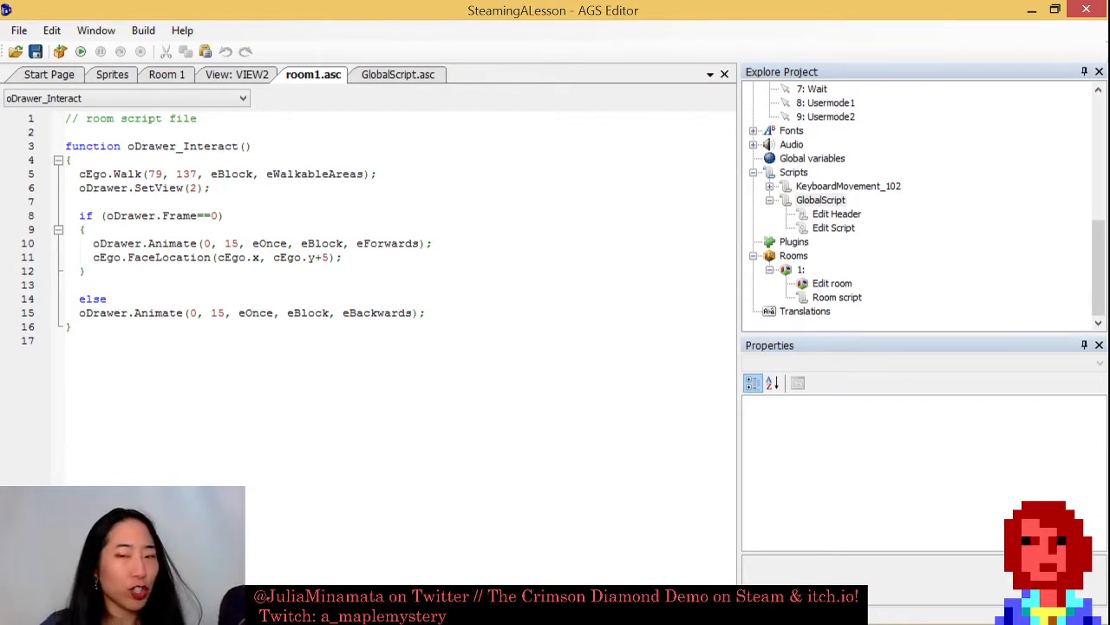
Create a new blank room with room number 2.
{"action": "left_click", "coordinate": [792, 256]}
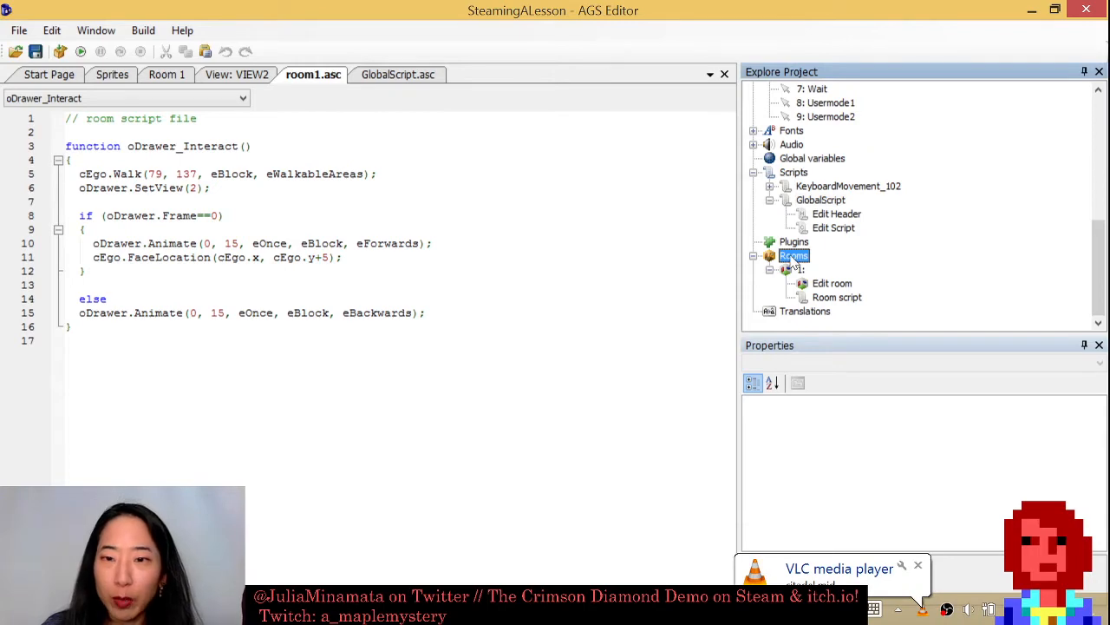
{"action": "right_click", "coordinate": [792, 260]}
{"action": "left_click", "coordinate": [831, 265]}
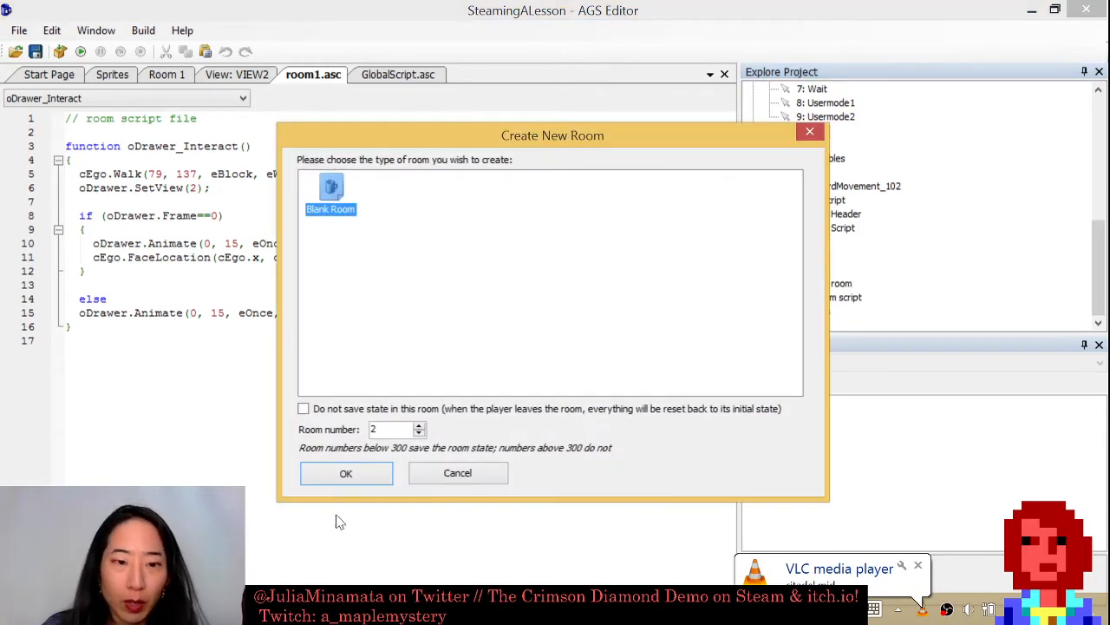
{"action": "left_click", "coordinate": [319, 479]}
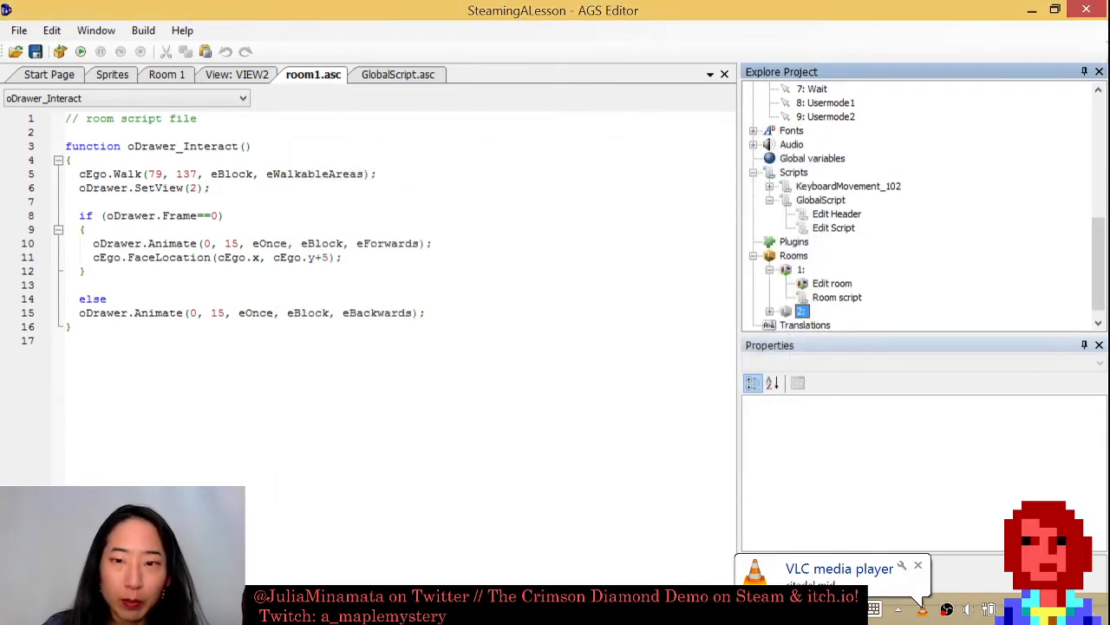
Open room 2 for editing, replace its main background with the wooden hall image with a magenta carpet, and save.
{"action": "double_click", "coordinate": [803, 312]}
{"action": "double_click", "coordinate": [821, 296]}
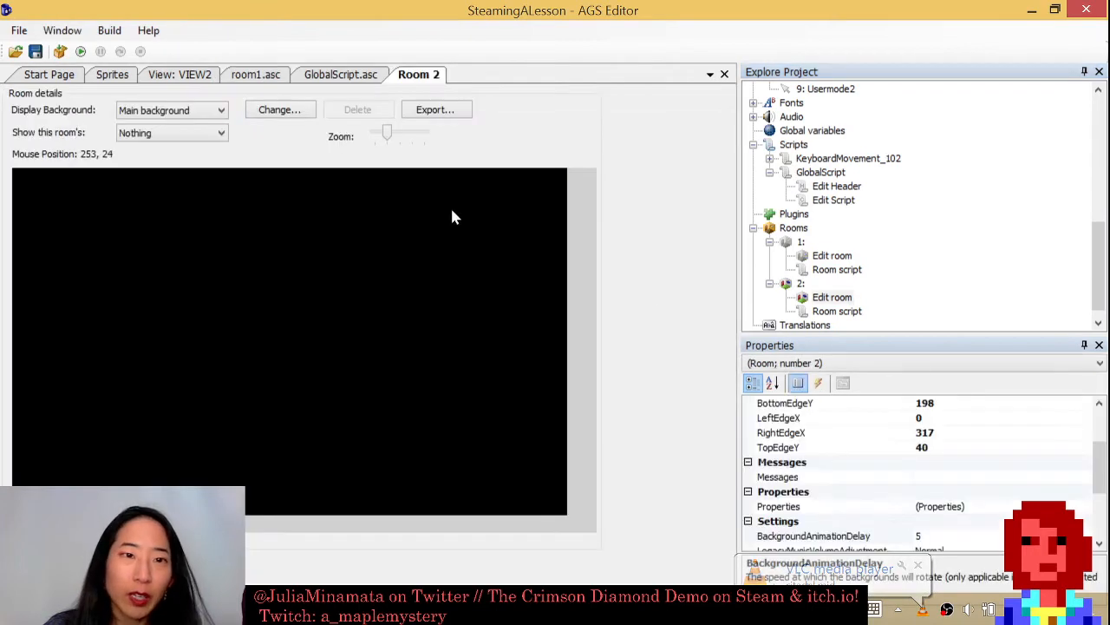
{"action": "left_click", "coordinate": [279, 111]}
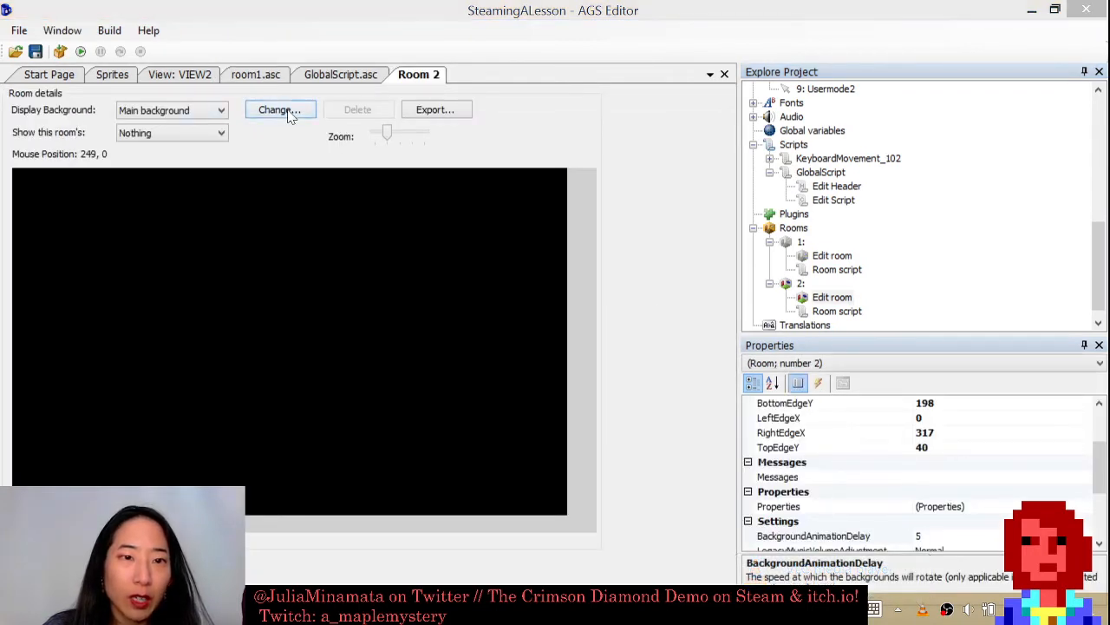
{"action": "double_click", "coordinate": [417, 167]}
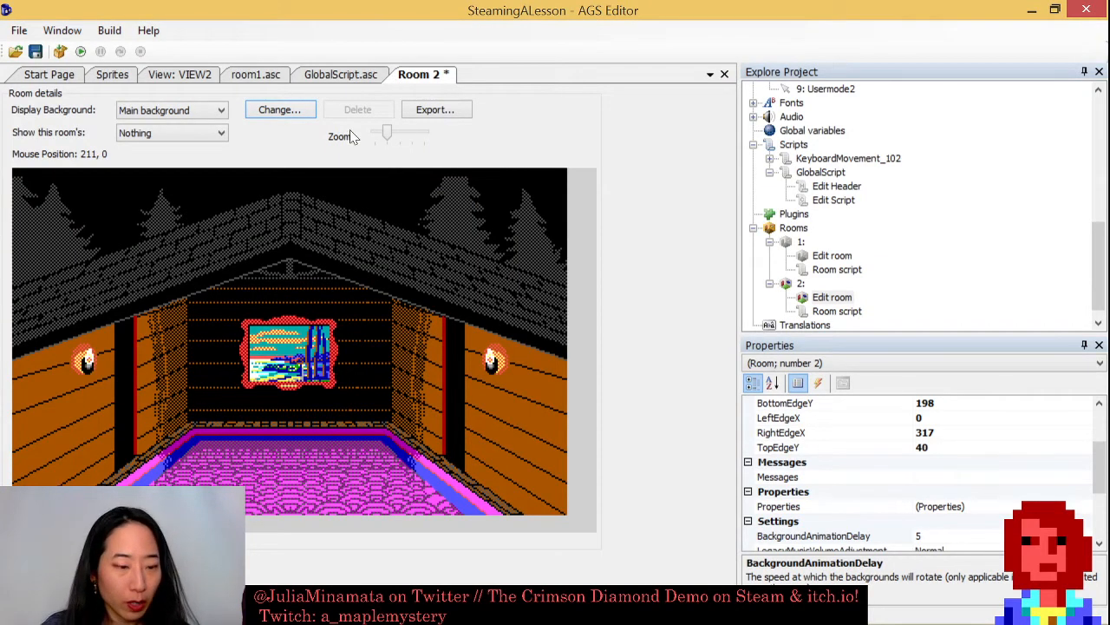
{"action": "key", "text": "ctrl+s"}
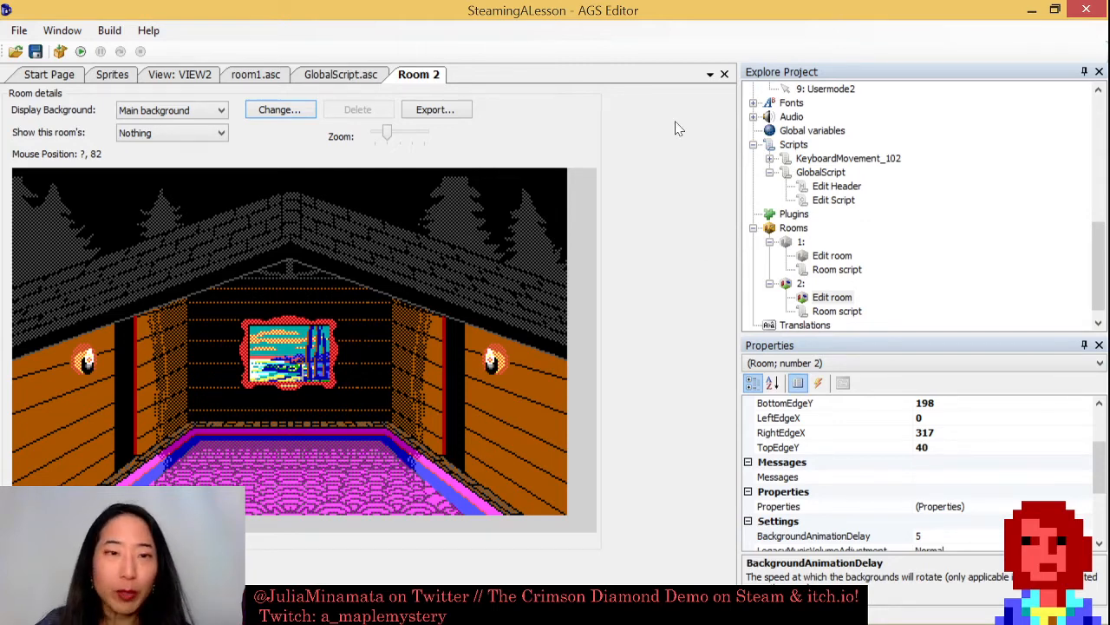
Open room 1 for editing and display its walkable areas.
{"action": "left_click", "coordinate": [266, 78]}
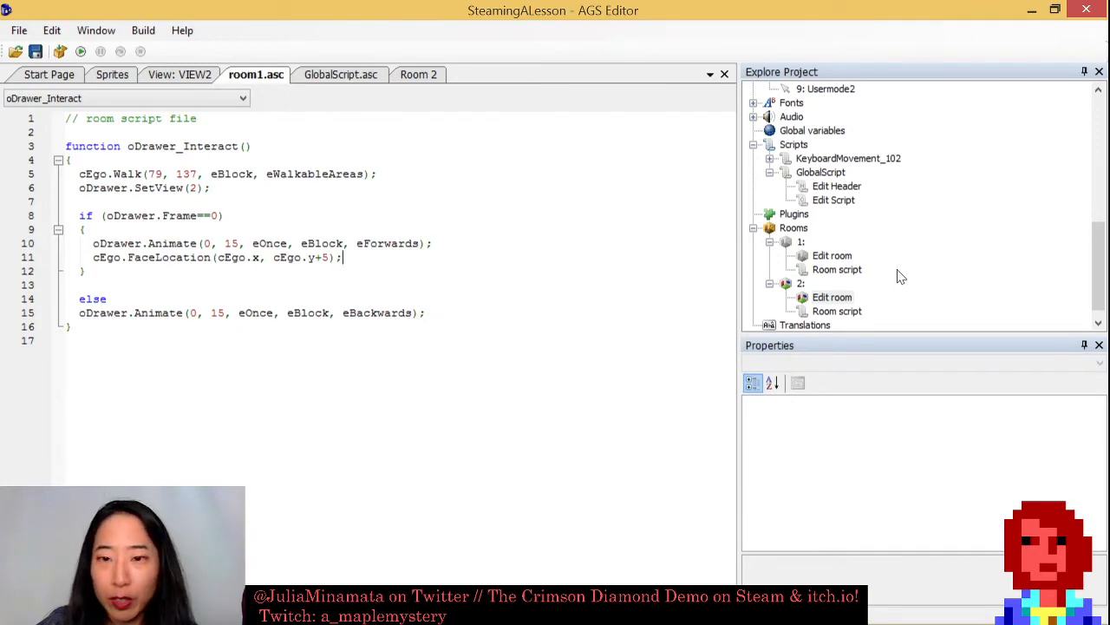
{"action": "double_click", "coordinate": [830, 257]}
{"action": "left_click", "coordinate": [208, 134]}
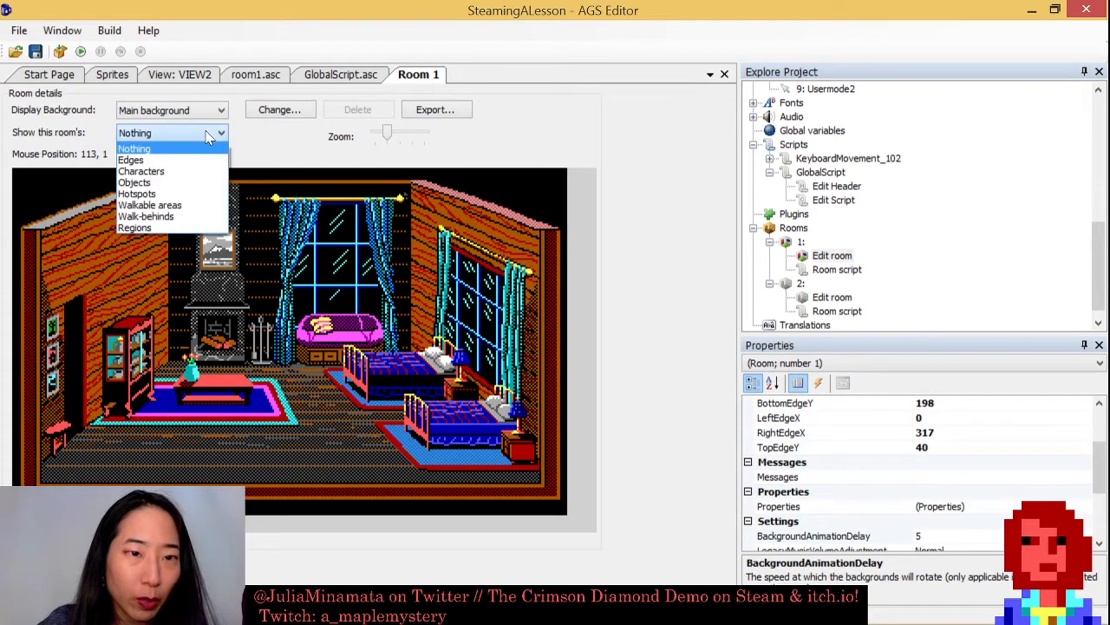
{"action": "left_click", "coordinate": [174, 207]}
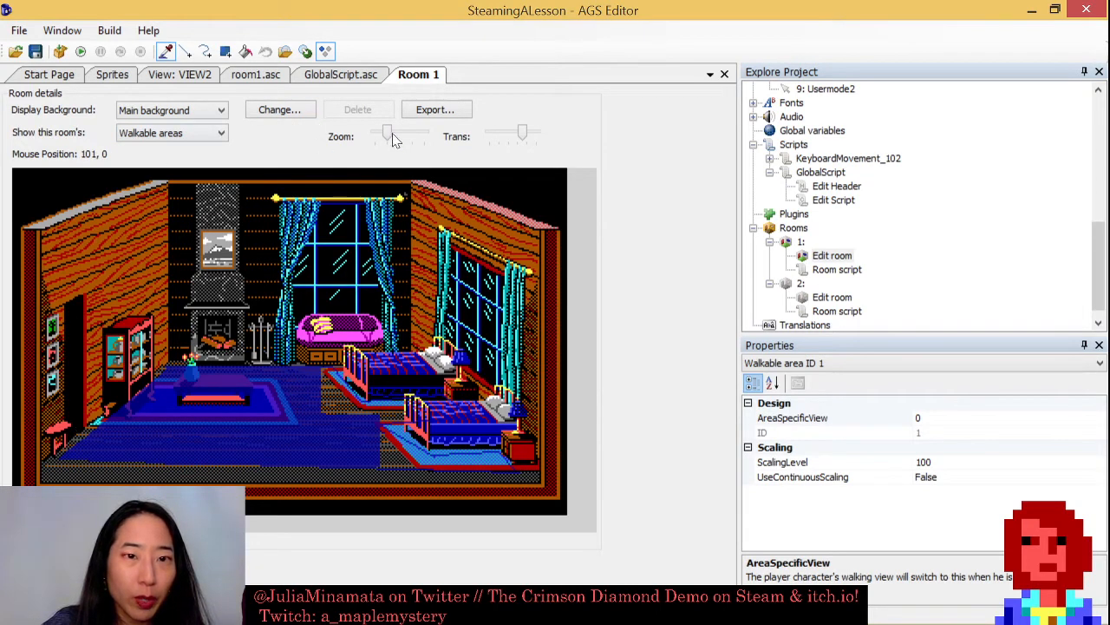
Extend room 1's walkable area 1 into the doorway beside the cabinet with a filled rectangle at the threshold.
{"action": "left_click_drag", "start_coordinate": [387, 133], "coordinate": [424, 132]}
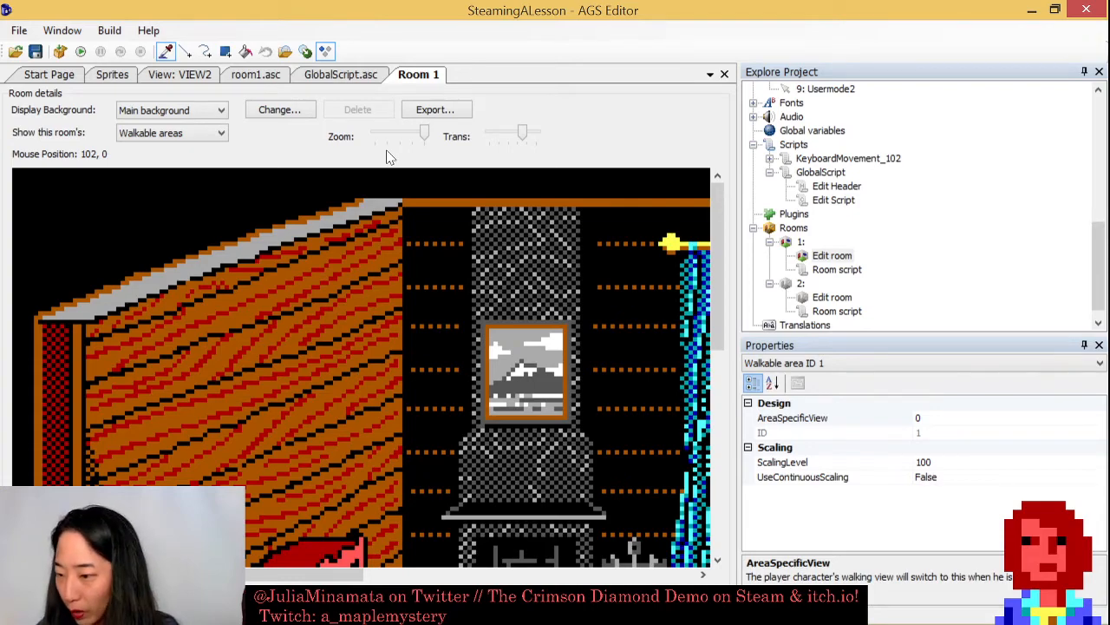
{"action": "scroll", "coordinate": [436, 255], "scroll_direction": "down", "scroll_amount": 2}
{"action": "scroll", "coordinate": [447, 274], "scroll_direction": "up", "scroll_amount": 2}
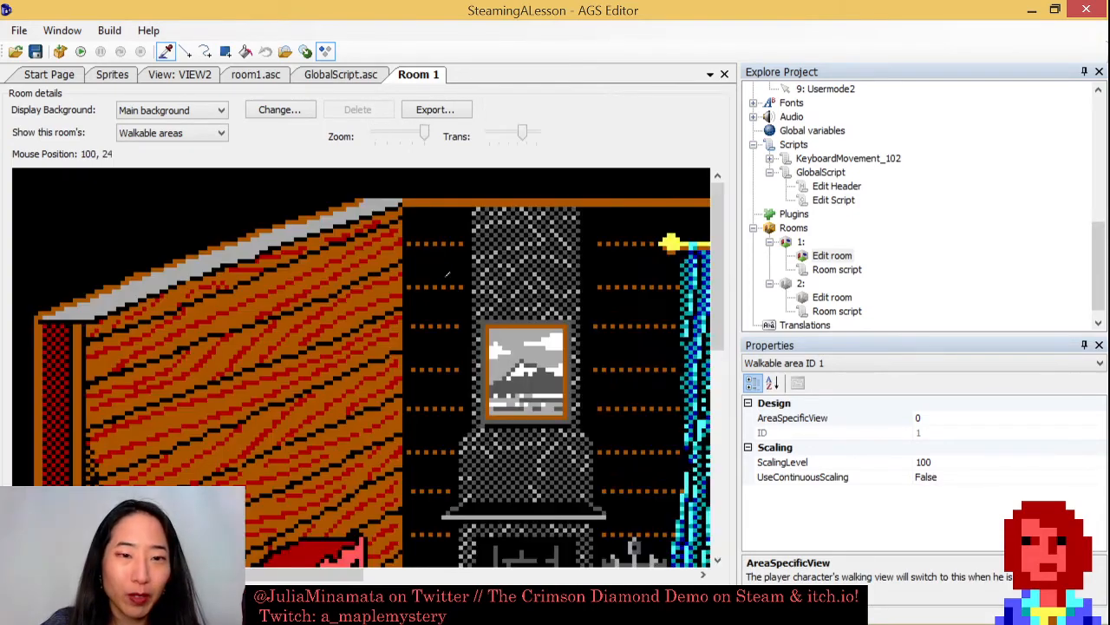
{"action": "left_click_drag", "start_coordinate": [717, 286], "coordinate": [711, 373]}
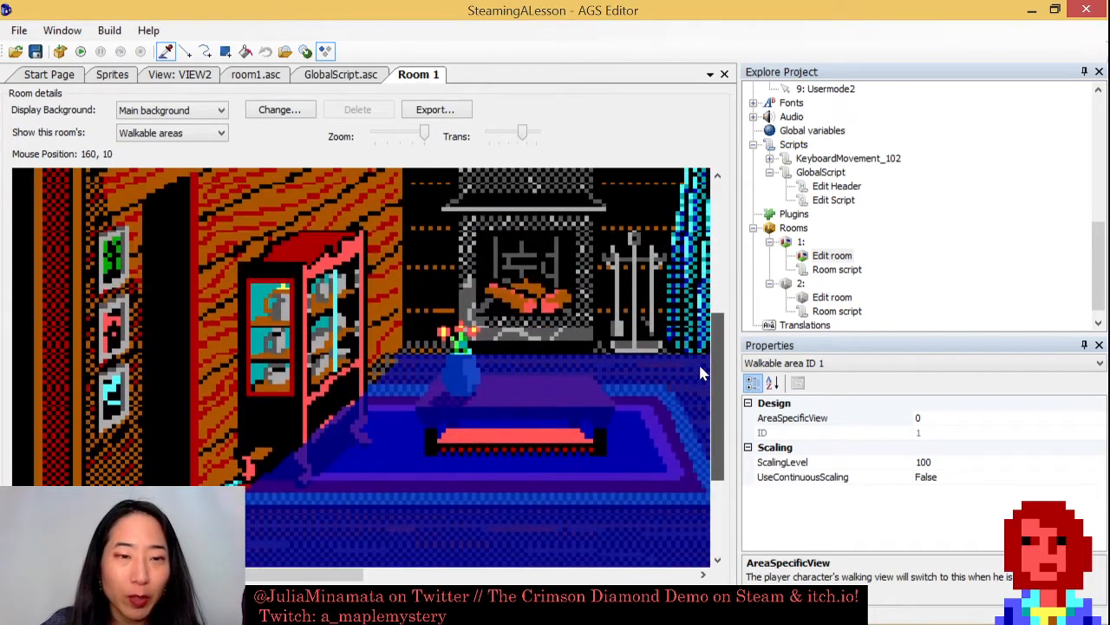
{"action": "left_click", "coordinate": [609, 263]}
{"action": "left_click_drag", "start_coordinate": [715, 373], "coordinate": [717, 398]}
{"action": "left_click", "coordinate": [208, 469]}
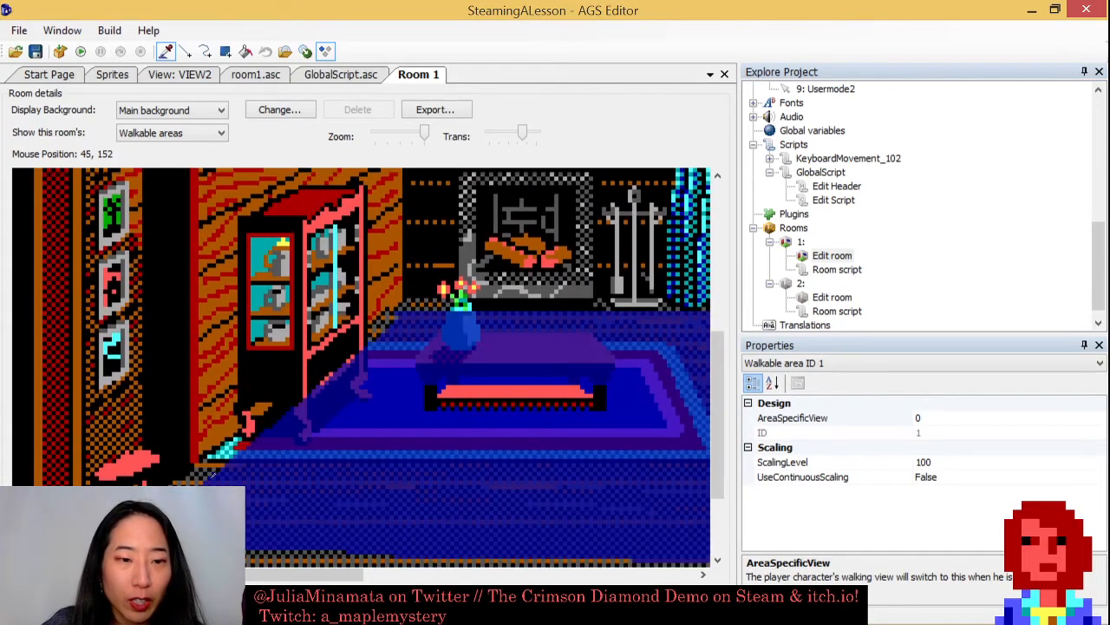
{"action": "left_click", "coordinate": [224, 51]}
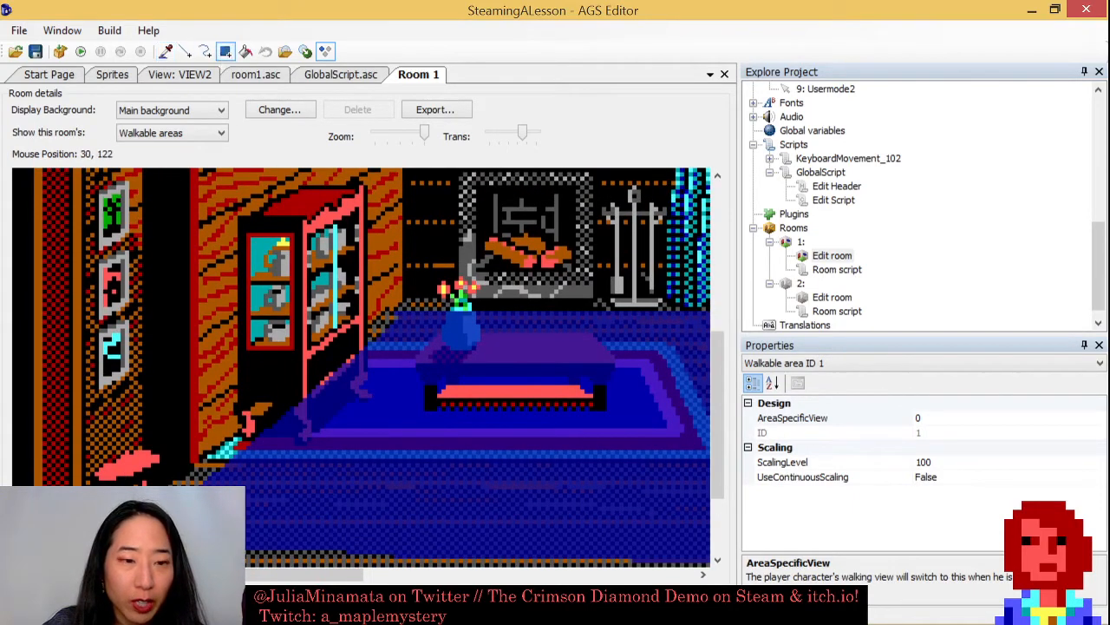
{"action": "left_click_drag", "start_coordinate": [95, 419], "coordinate": [190, 538]}
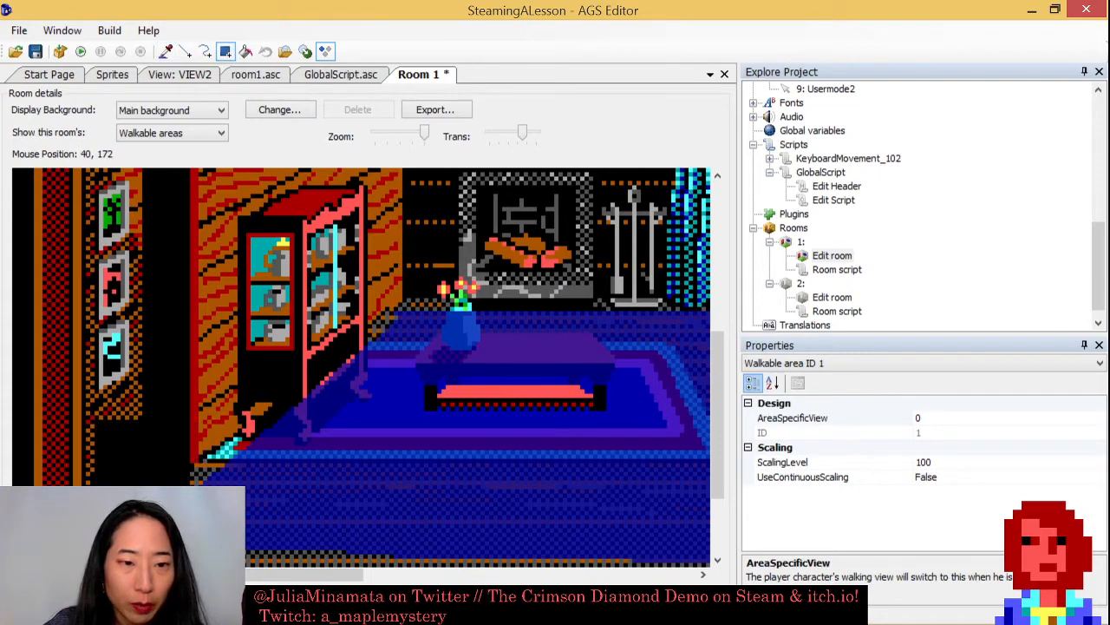
{"action": "right_click_drag", "start_coordinate": [189, 568], "coordinate": [193, 572]}
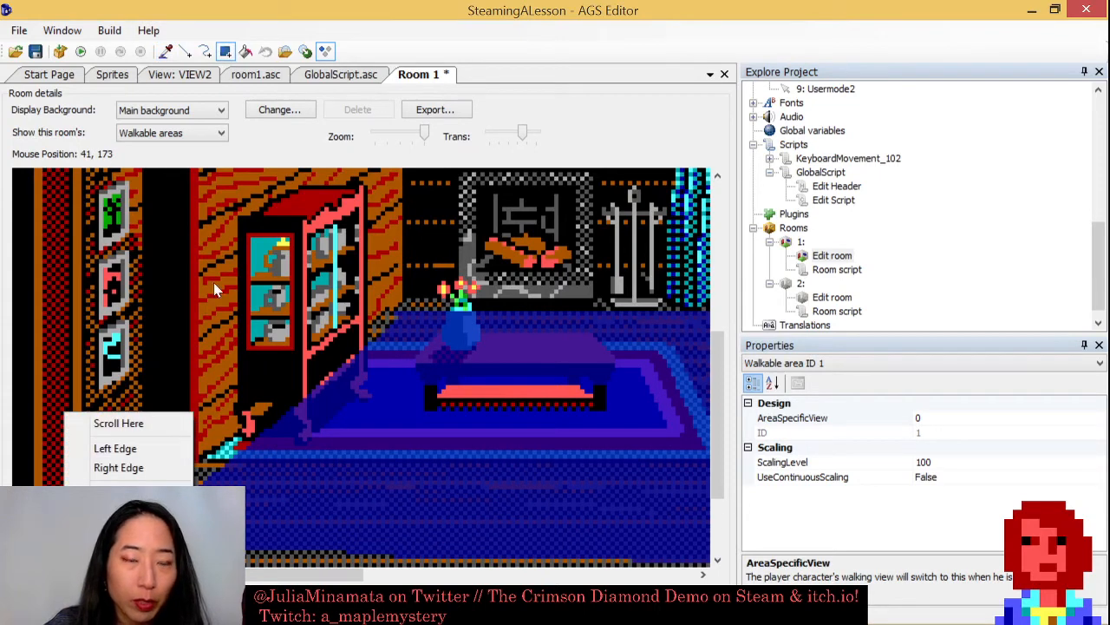
{"action": "left_click_drag", "start_coordinate": [721, 363], "coordinate": [721, 393]}
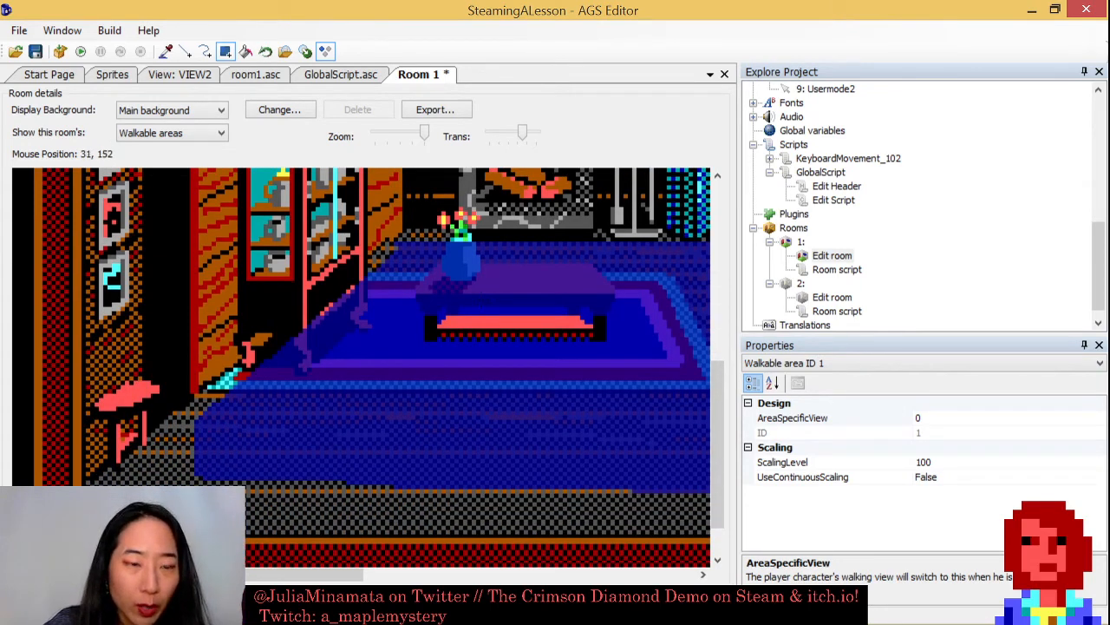
{"action": "left_click_drag", "start_coordinate": [142, 403], "coordinate": [223, 433]}
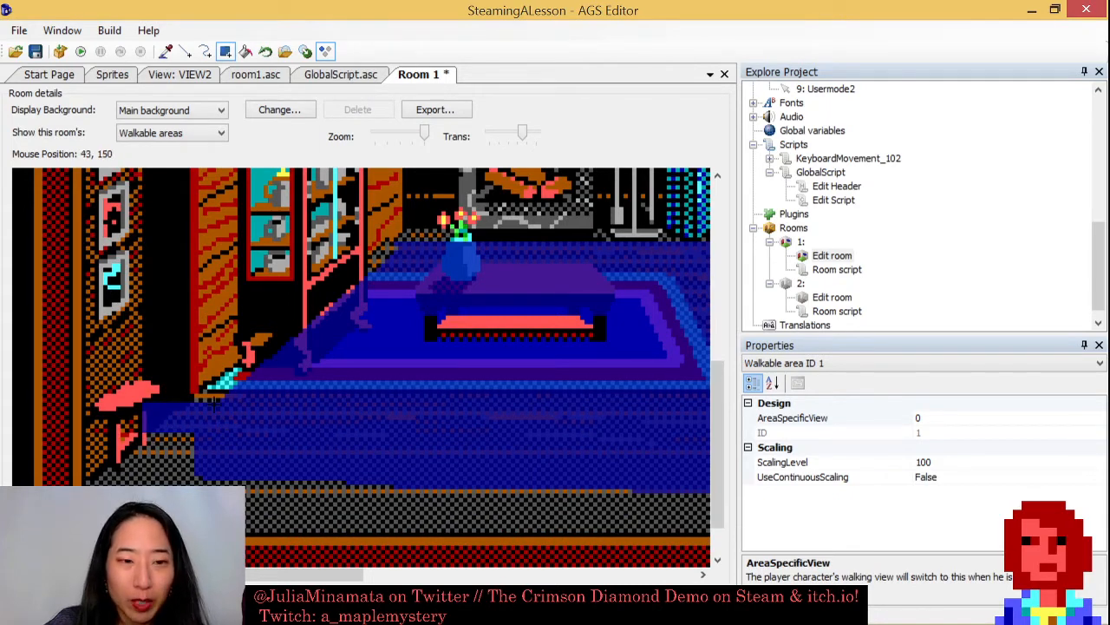
Display room 1's edges, move the left edge to x 34 inside the doorway, and compare it with the walkable areas.
{"action": "left_click", "coordinate": [172, 136]}
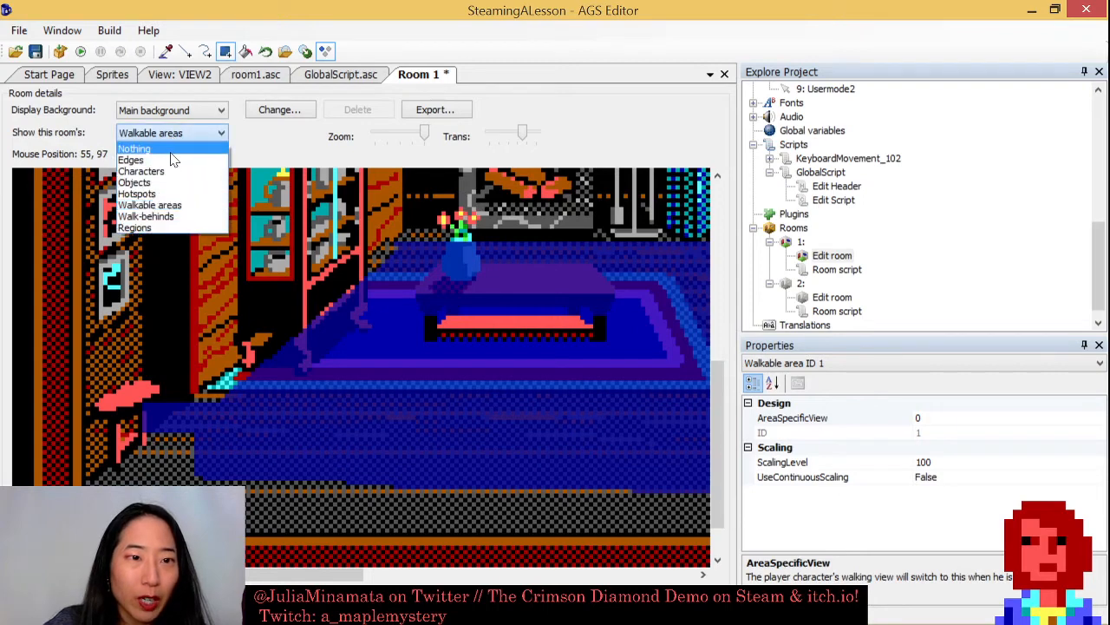
{"action": "left_click", "coordinate": [134, 155]}
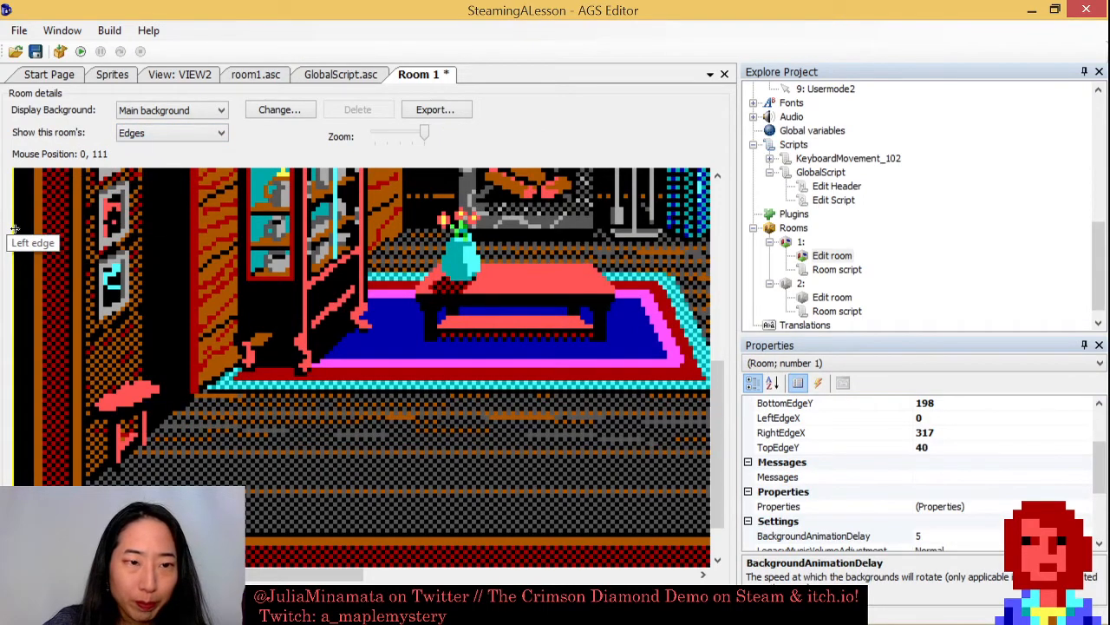
{"action": "left_click_drag", "start_coordinate": [12, 233], "coordinate": [161, 257]}
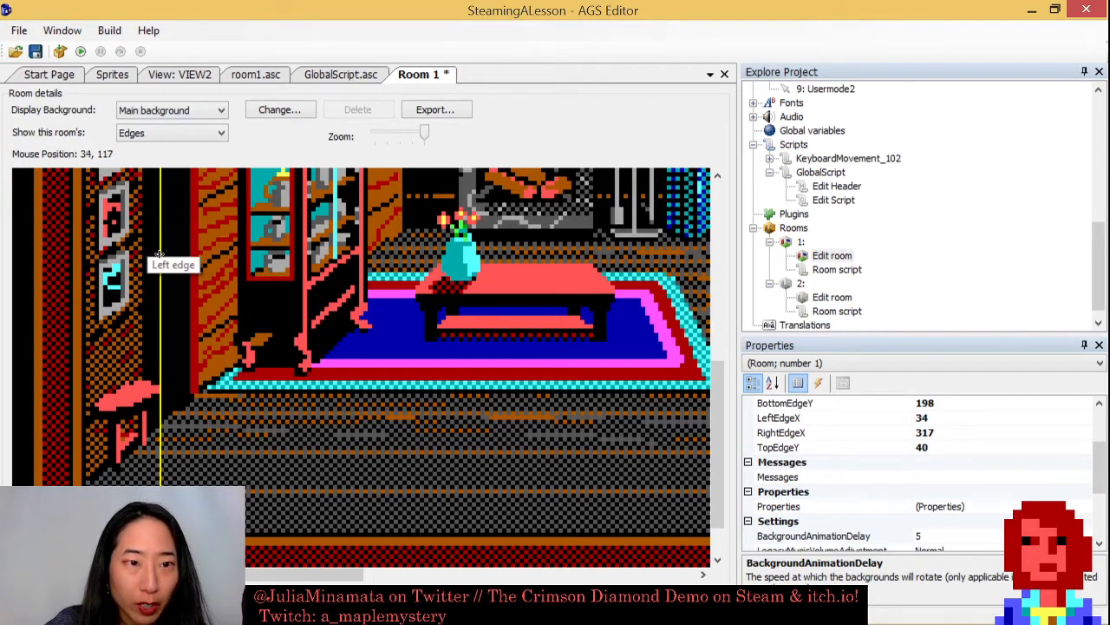
{"action": "left_click", "coordinate": [169, 135]}
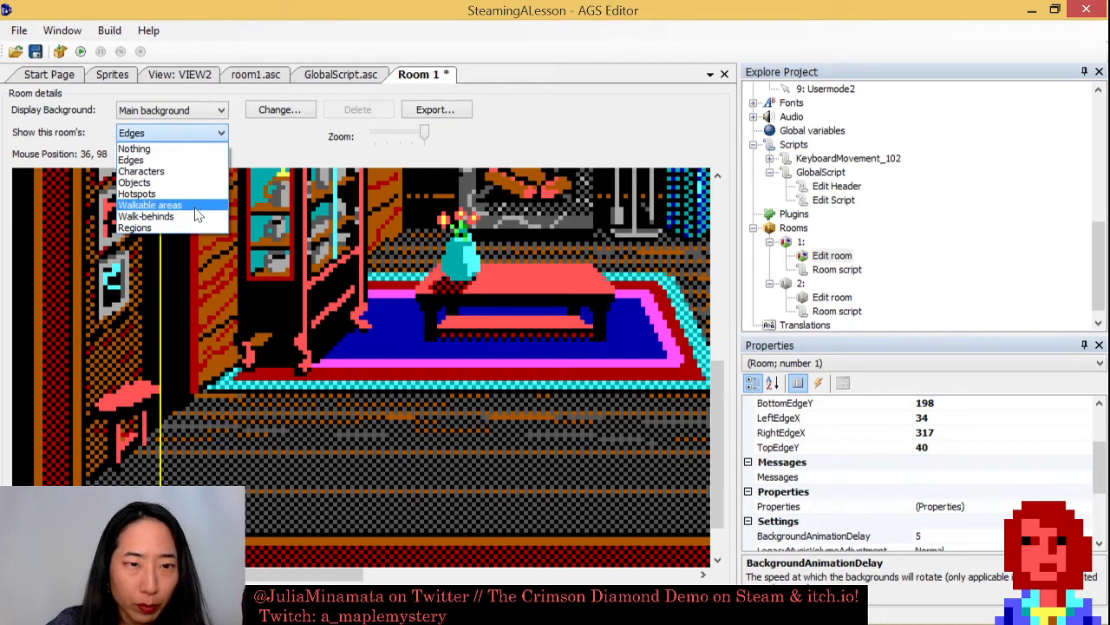
{"action": "left_click", "coordinate": [149, 205]}
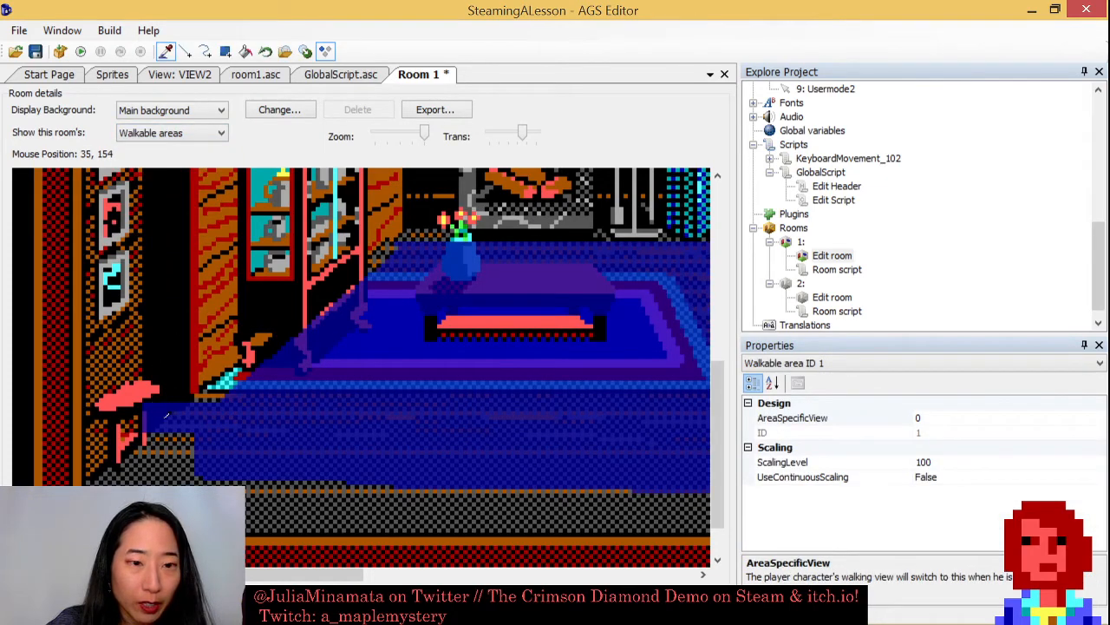
Create the room_LeaveLeft function for room 1's event of walking off the left edge and open it in the room script.
{"action": "left_click", "coordinate": [213, 134]}
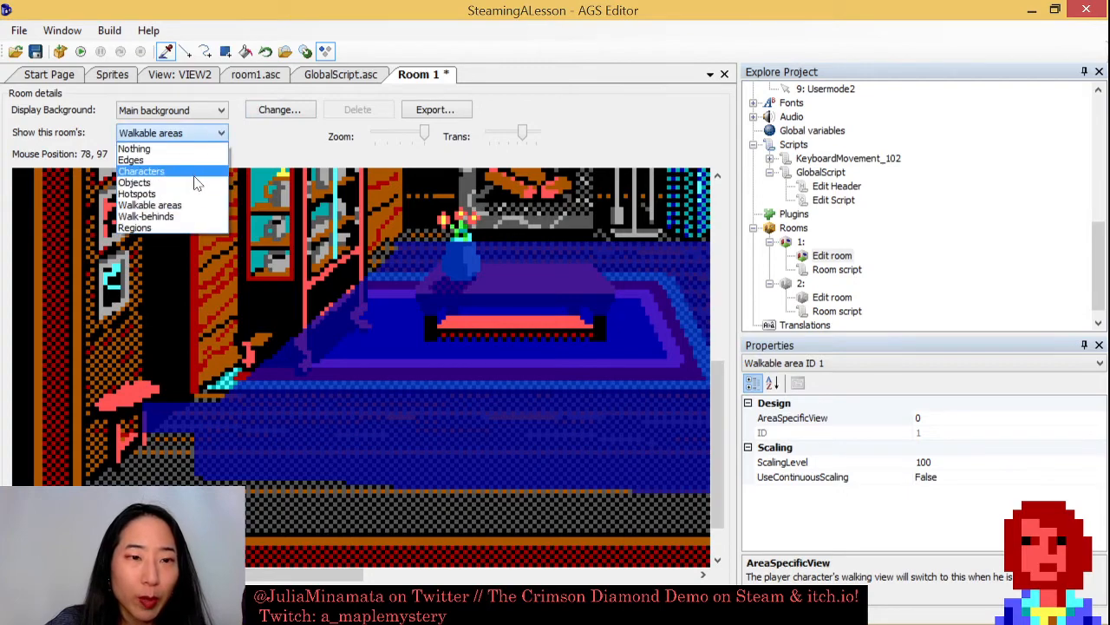
{"action": "left_click", "coordinate": [191, 161]}
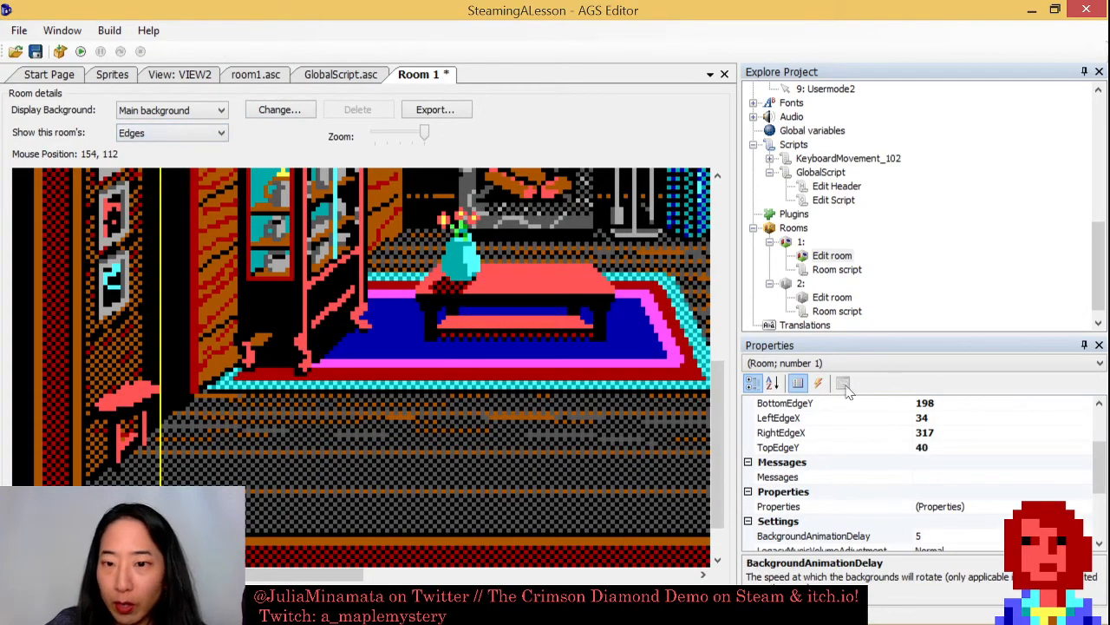
{"action": "left_click", "coordinate": [818, 383]}
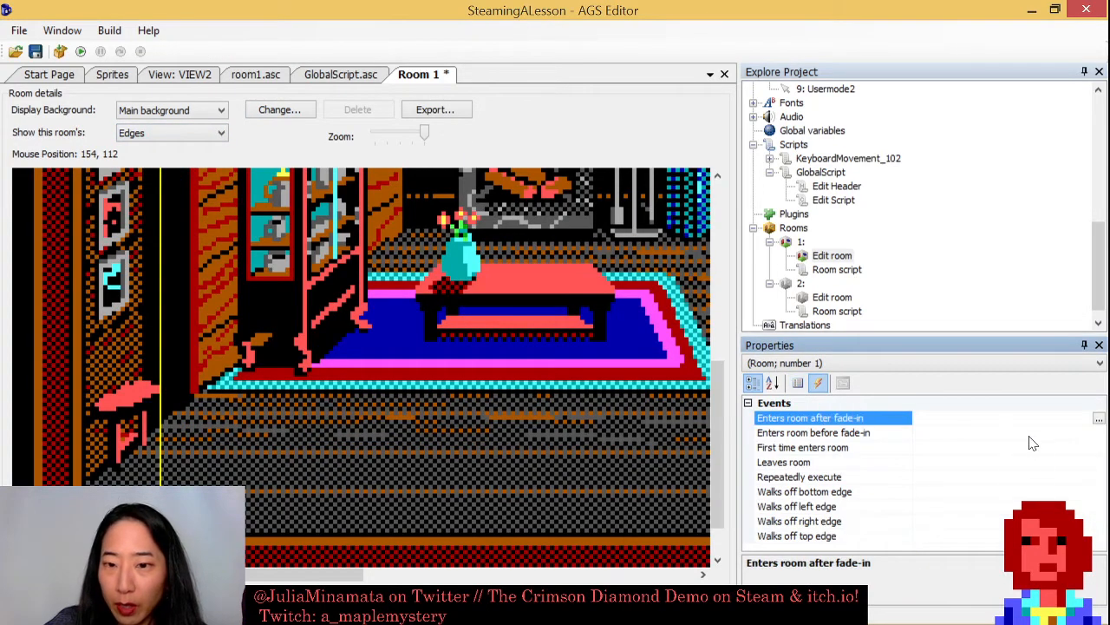
{"action": "left_click", "coordinate": [916, 461]}
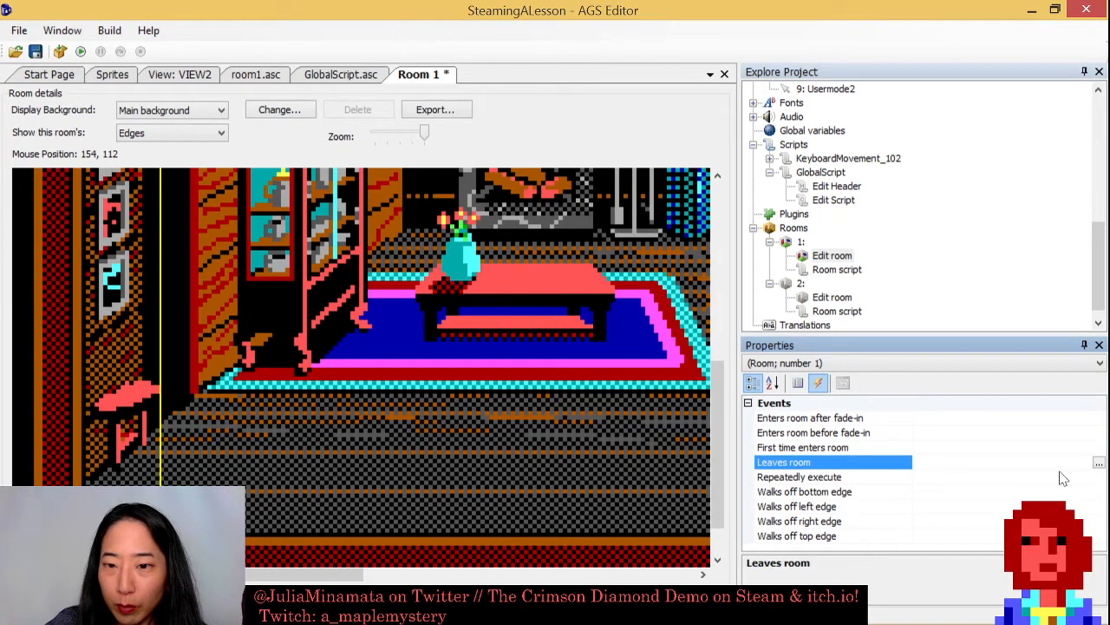
{"action": "left_click", "coordinate": [916, 506]}
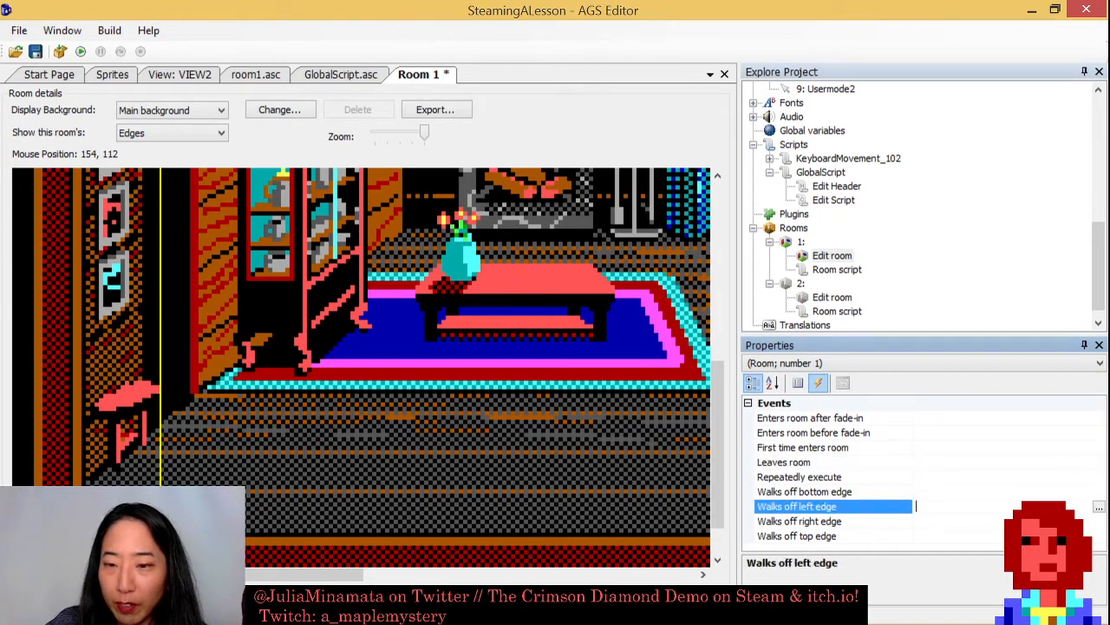
{"action": "left_click", "coordinate": [1099, 510]}
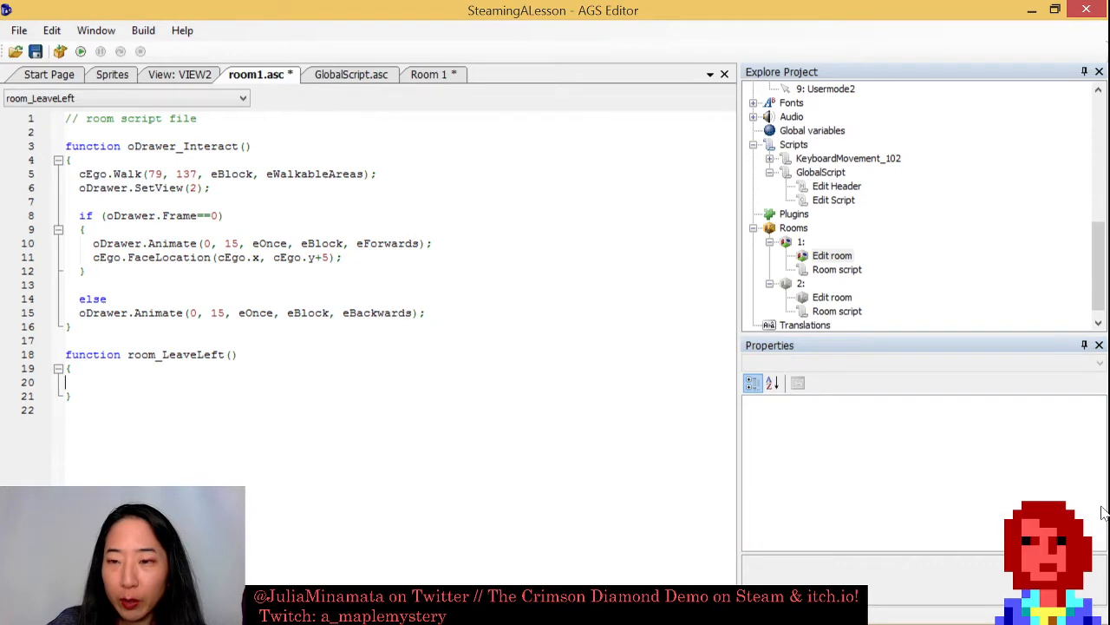
{"action": "left_click", "coordinate": [432, 75]}
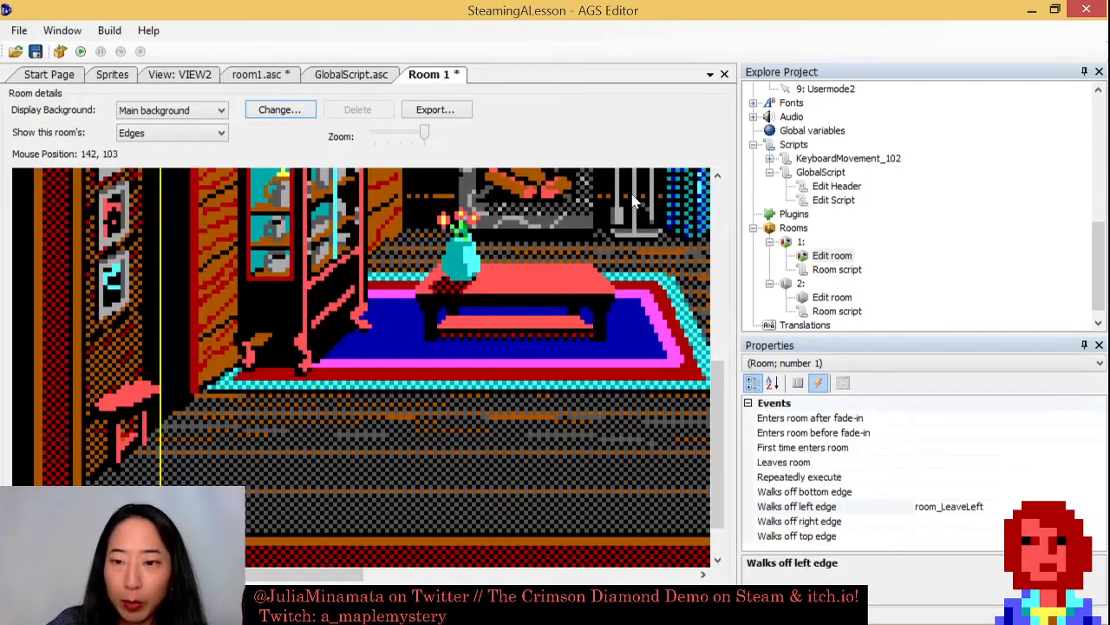
{"action": "left_click", "coordinate": [1099, 520]}
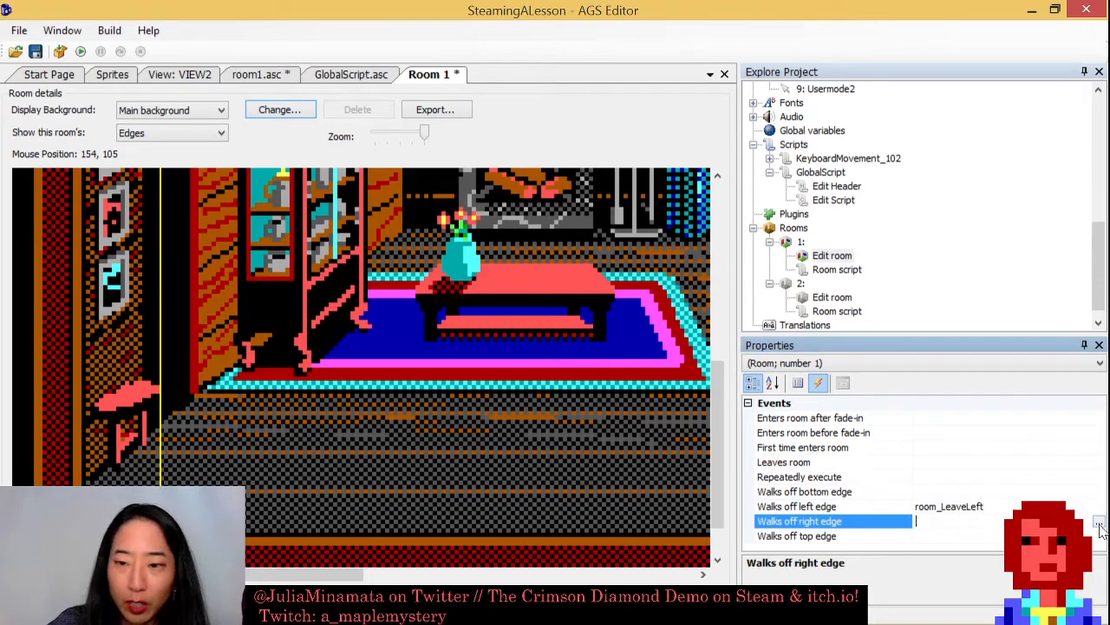
{"action": "left_click", "coordinate": [1078, 509]}
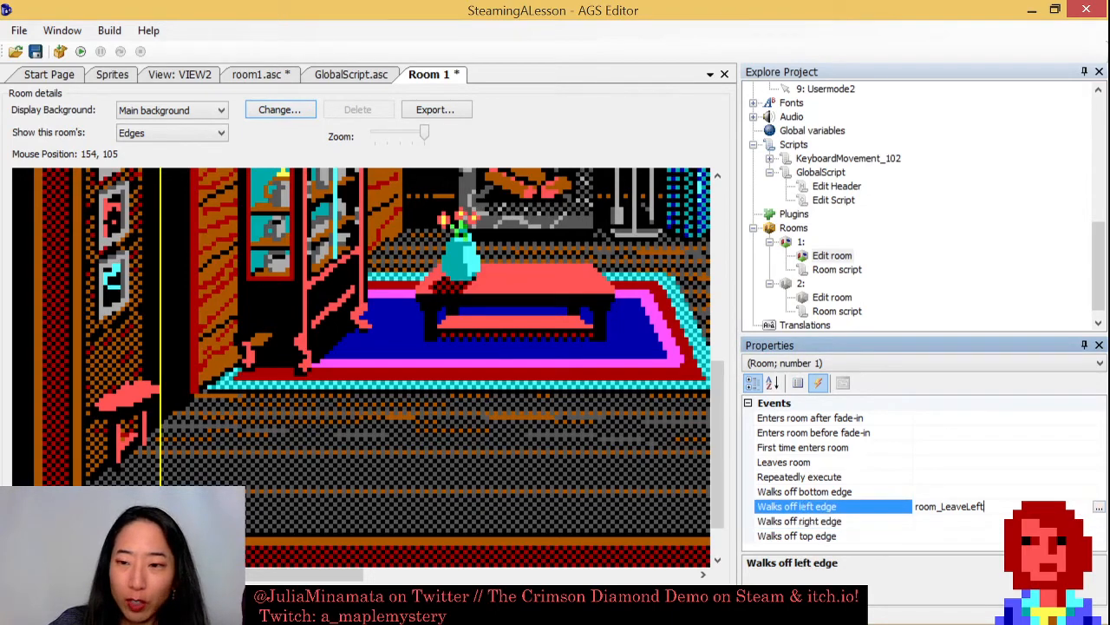
{"action": "left_click", "coordinate": [1099, 508]}
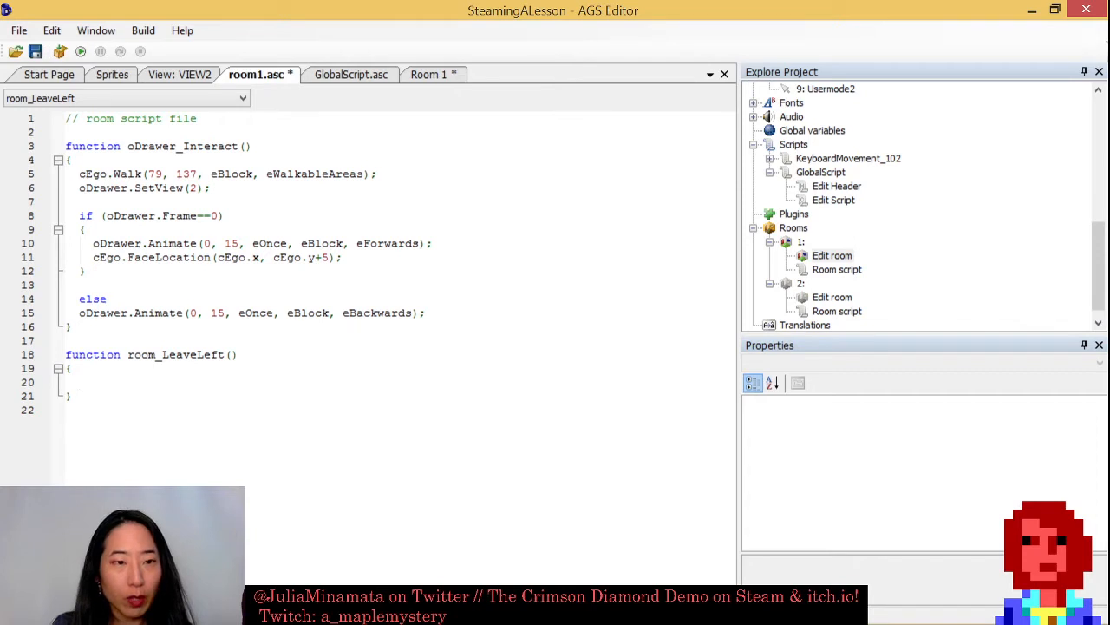
Add cEgo.ChangeRoom(2, 160, 160); to the room_LeaveLeft function and save.
{"action": "type", "text": "cEgo.Cha"}
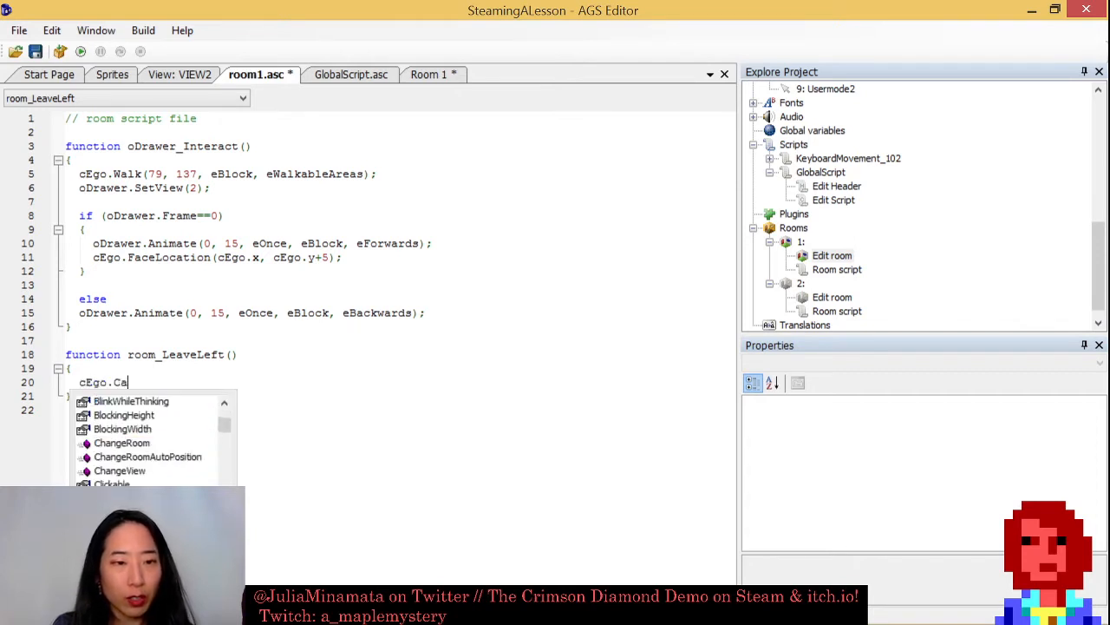
{"action": "type", "text": "n"}
{"action": "key", "text": "BackSpace"}
{"action": "key", "text": "BackSpace"}
{"action": "type", "text": "hangeRoom"}
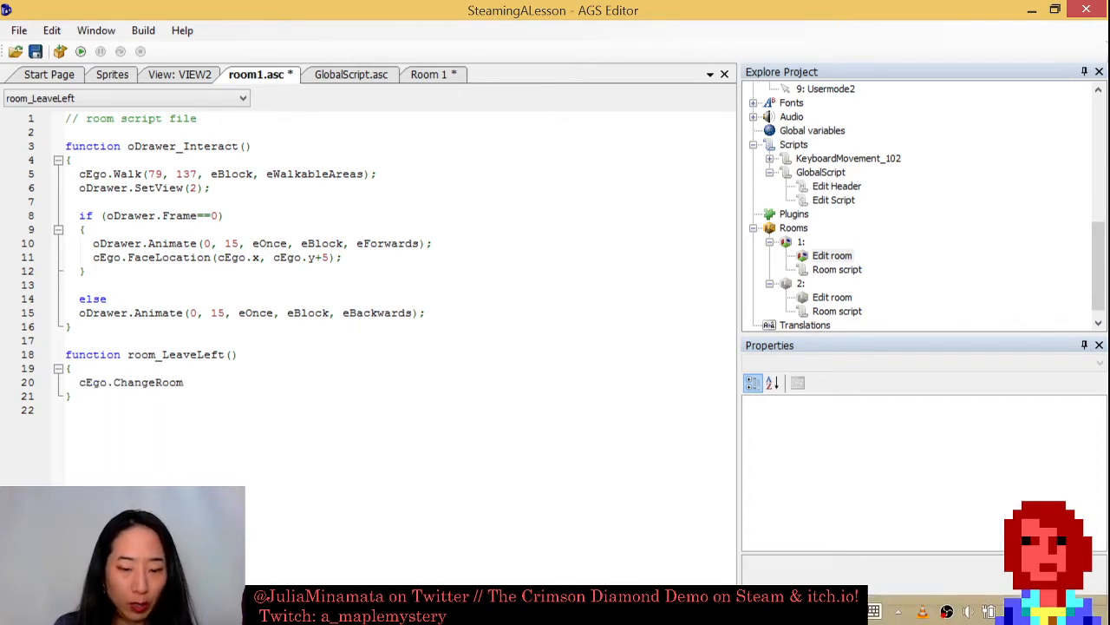
{"action": "type", "text": "(2, "}
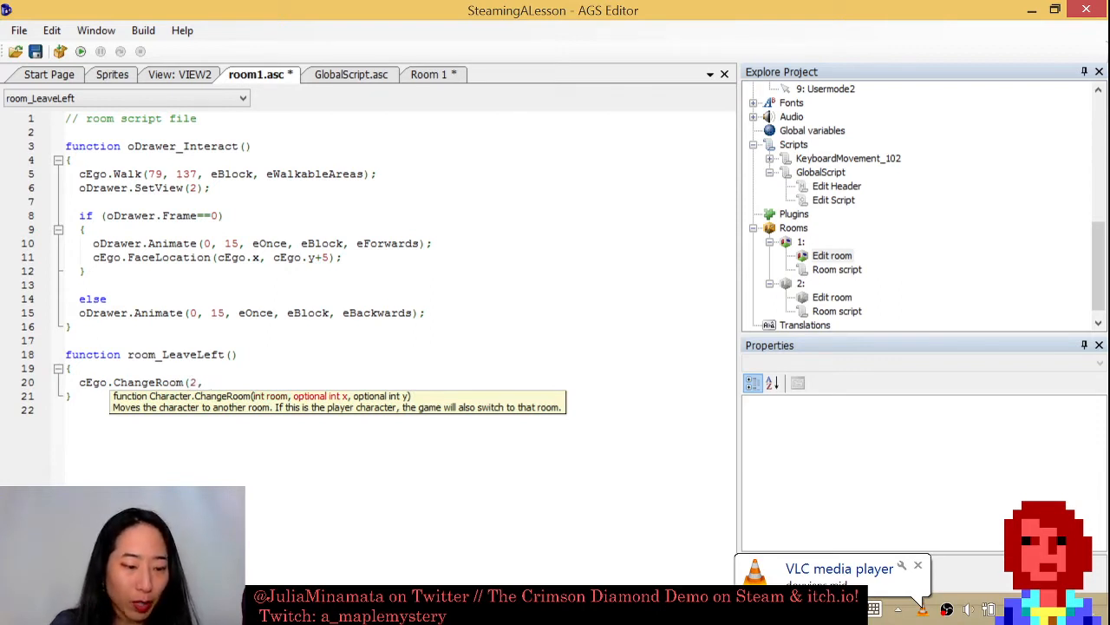
{"action": "type", "text": "160, "}
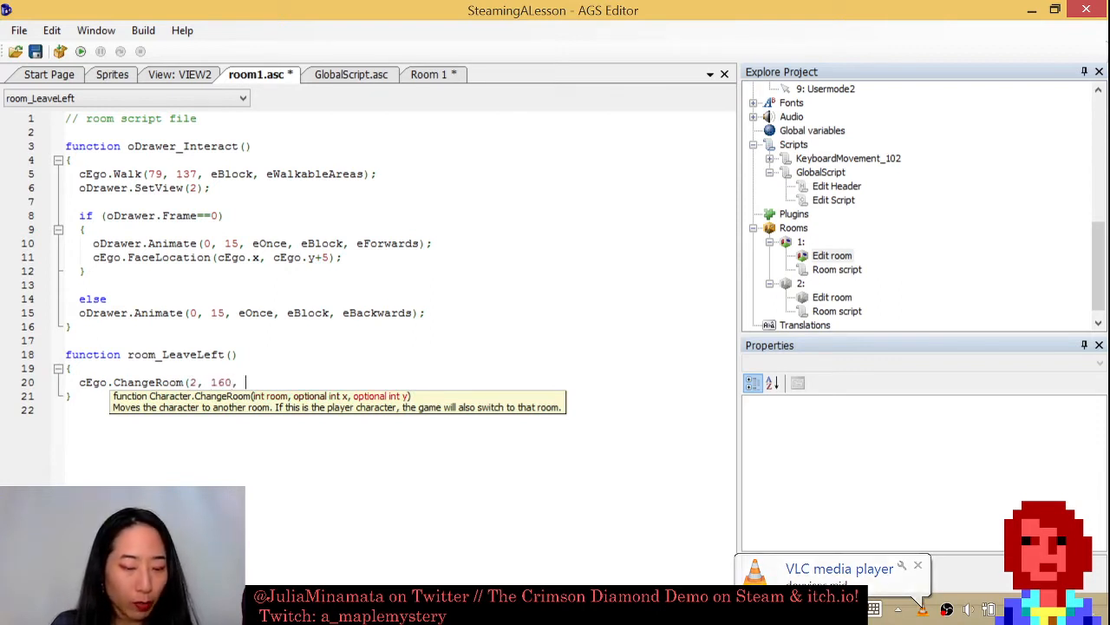
{"action": "type", "text": "160);"}
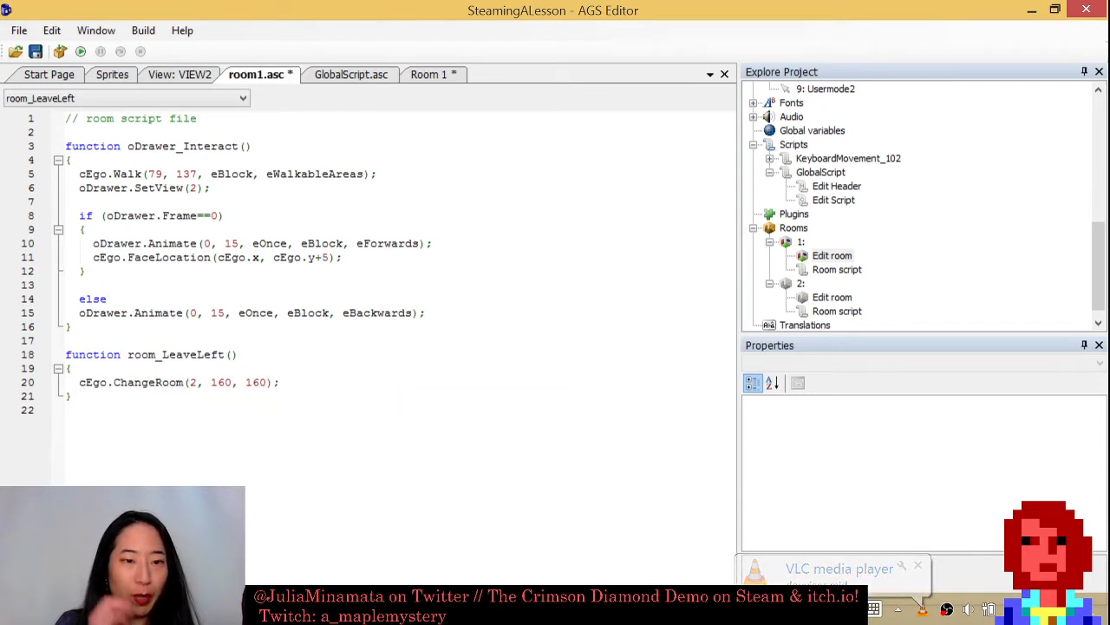
{"action": "key", "text": "ctrl+s"}
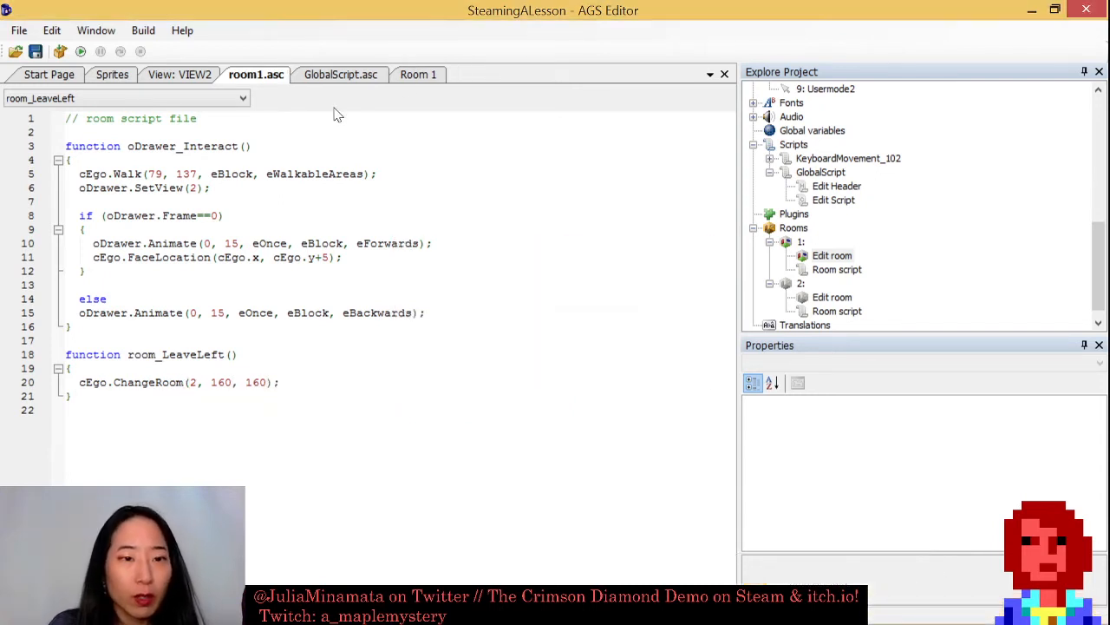
Run the game, walk the character through room 1's doorway to test the room change, and close the game.
{"action": "left_click", "coordinate": [84, 52]}
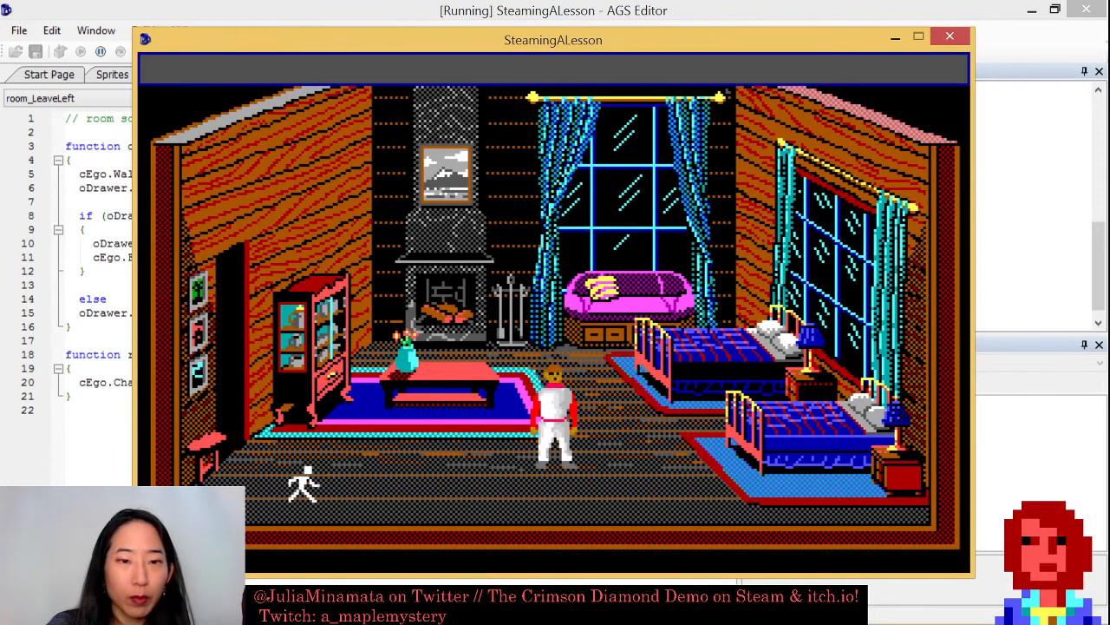
{"action": "left_click", "coordinate": [247, 420]}
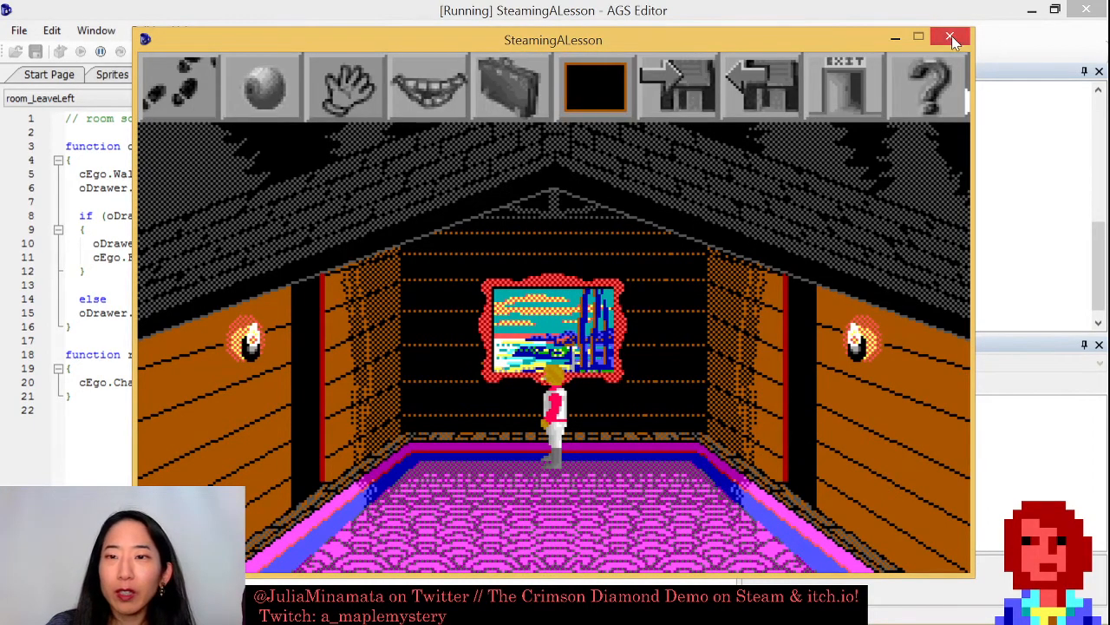
{"action": "left_click", "coordinate": [952, 37]}
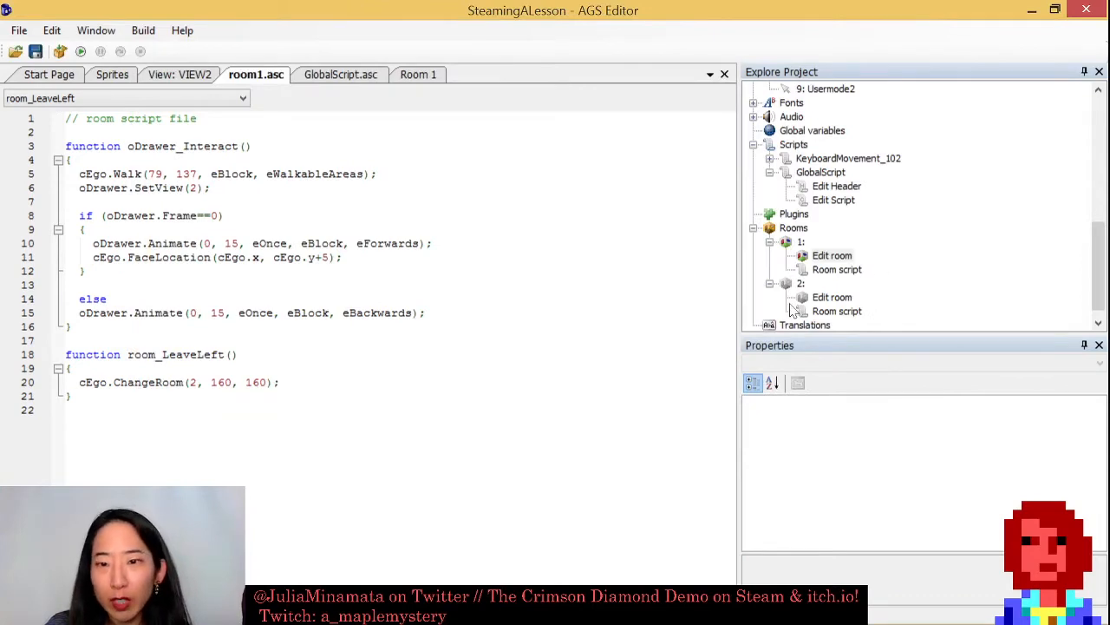
Open room 2 for editing and fill its entire background with walkable area 1.
{"action": "double_click", "coordinate": [823, 302]}
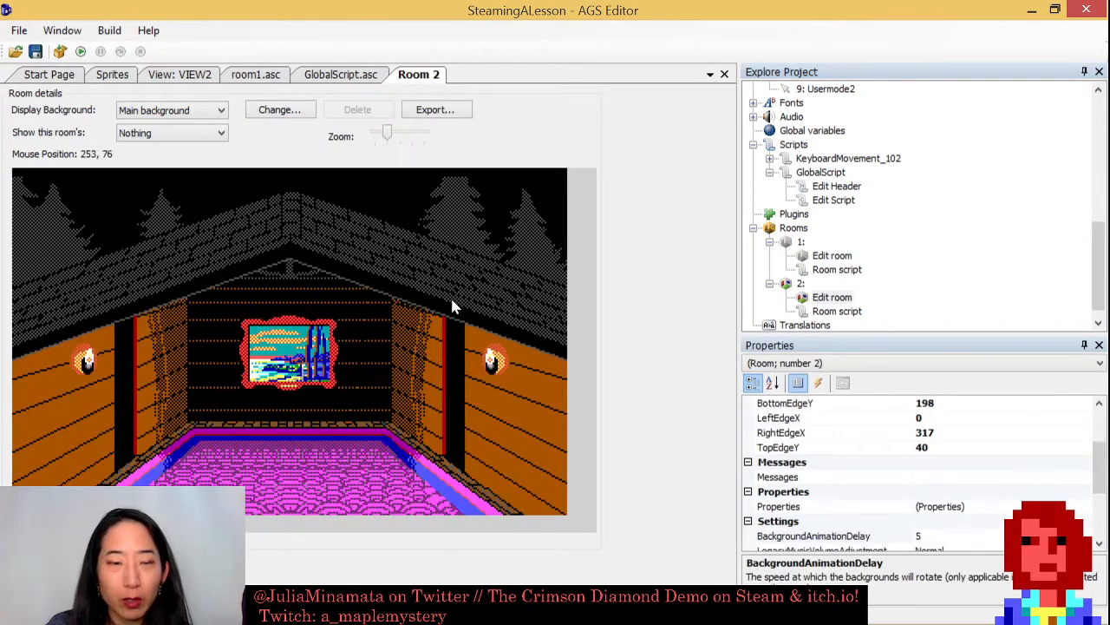
{"action": "left_click", "coordinate": [200, 136]}
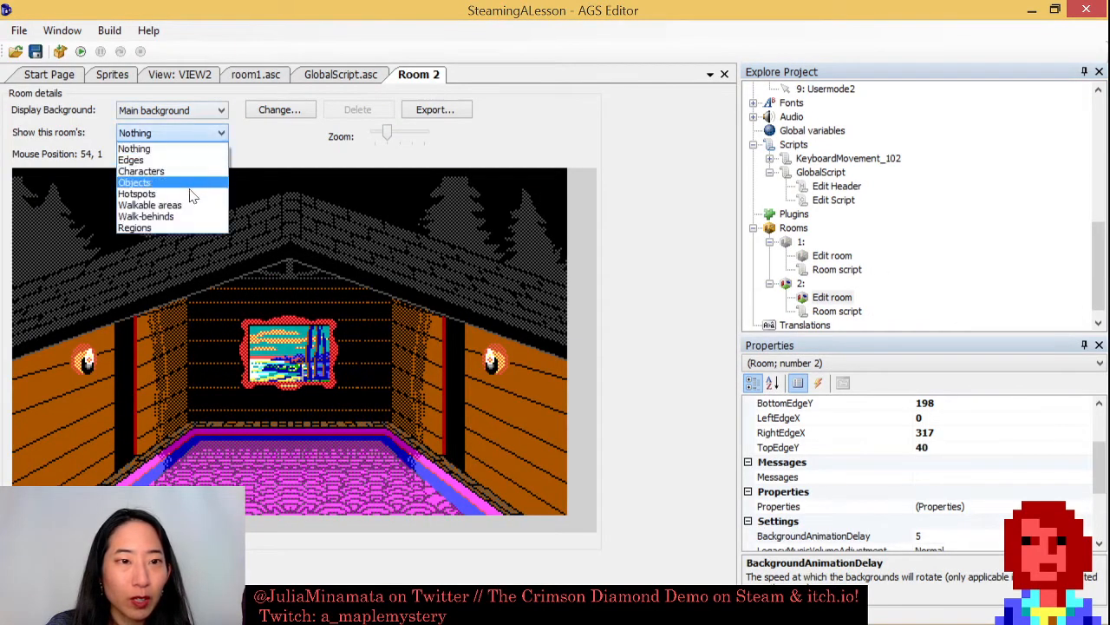
{"action": "left_click", "coordinate": [199, 209]}
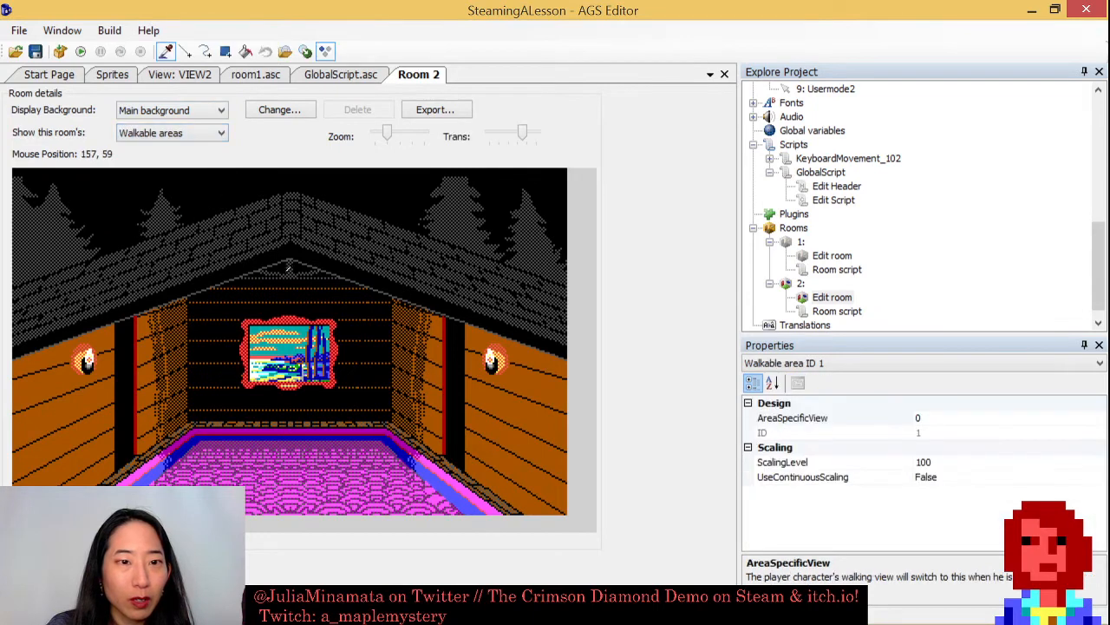
{"action": "left_click", "coordinate": [245, 51]}
{"action": "left_click", "coordinate": [298, 188]}
Run the game, walk the character into room 2 beside the right-hand doorway, read its current position, and close the game.
{"action": "left_click", "coordinate": [81, 51]}
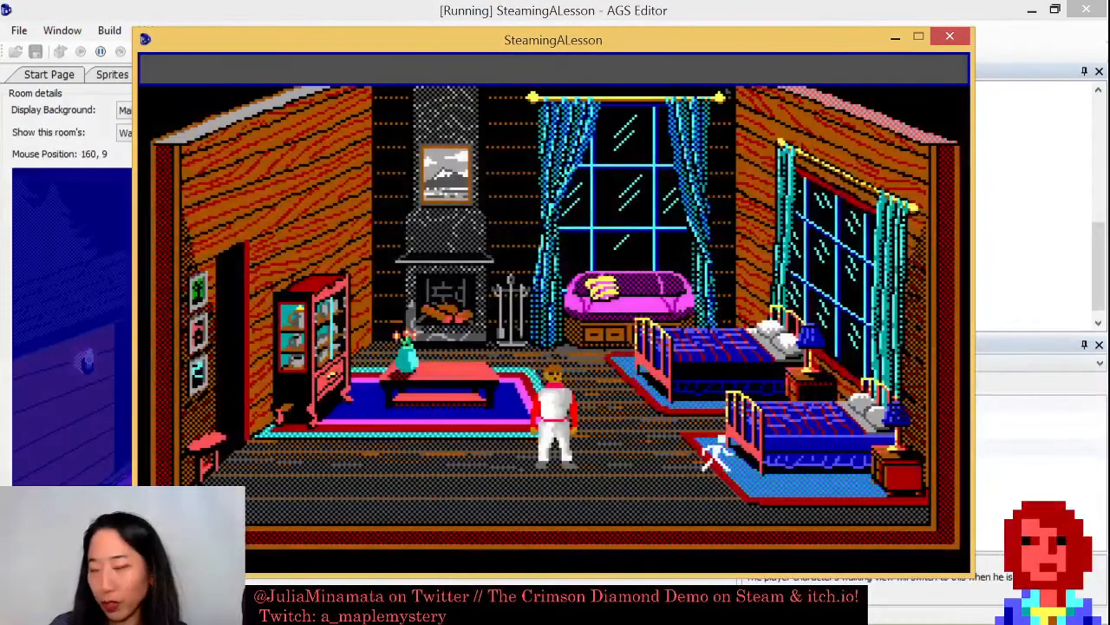
{"action": "left_click", "coordinate": [191, 440]}
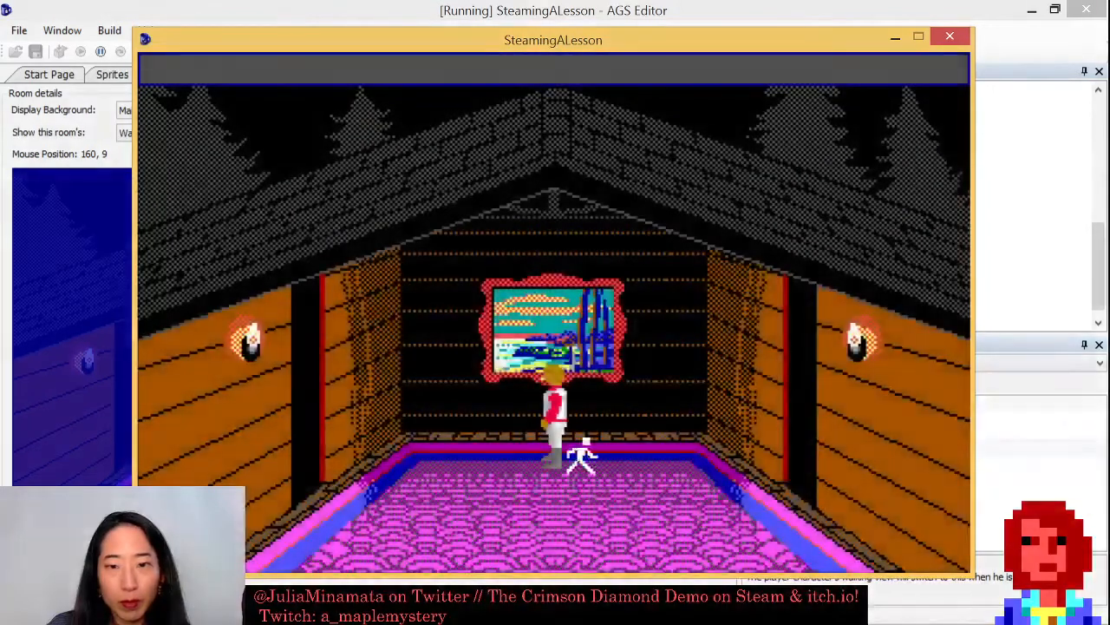
{"action": "left_click", "coordinate": [776, 495]}
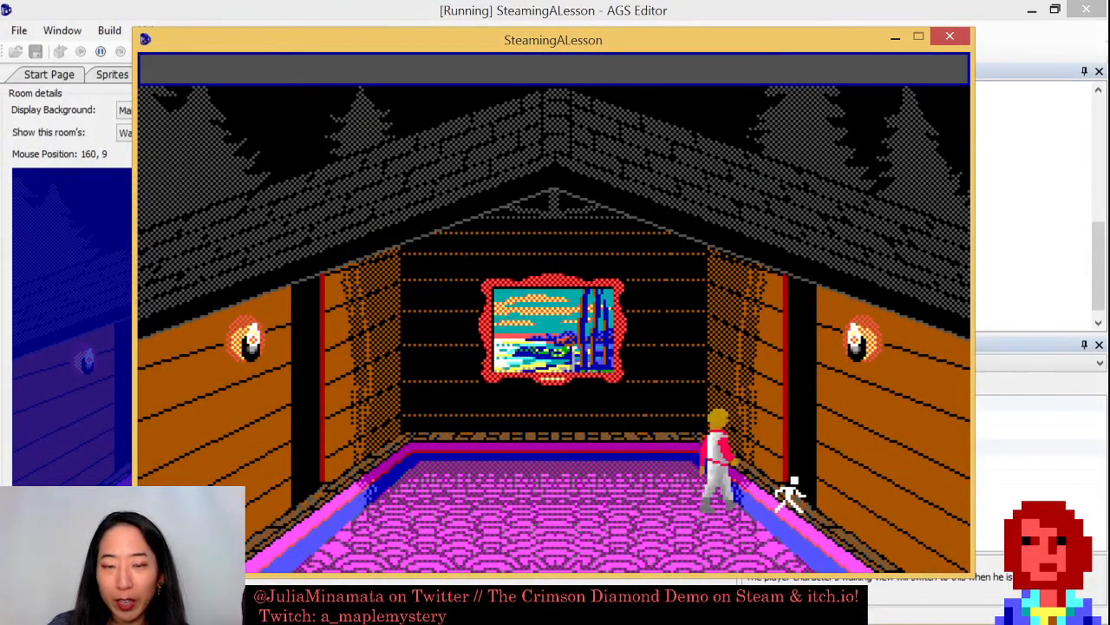
{"action": "left_click", "coordinate": [753, 465]}
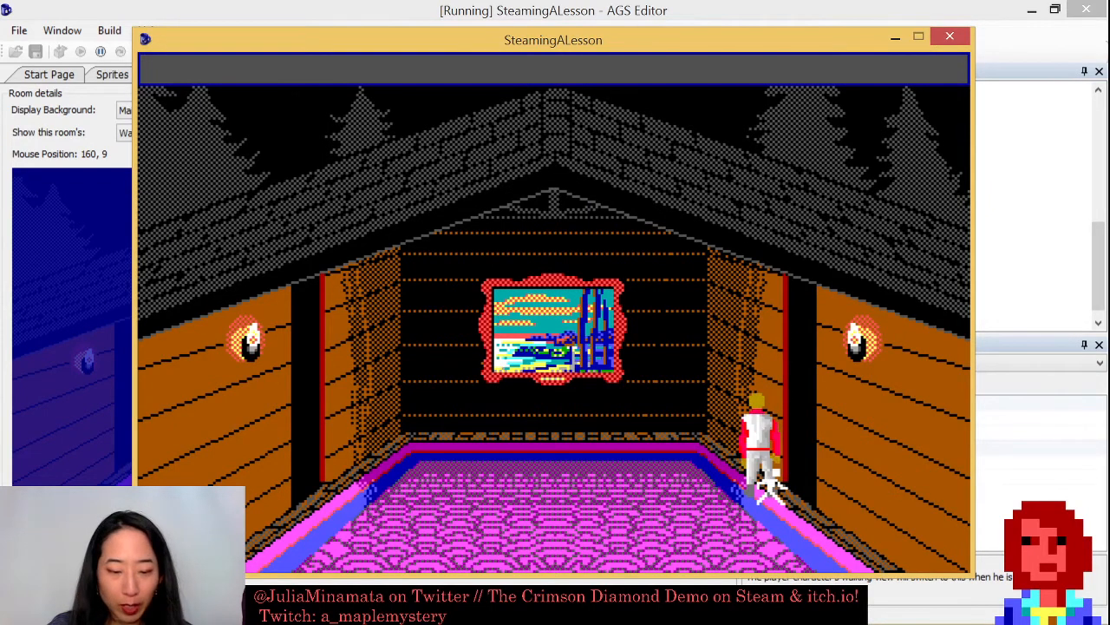
{"action": "key", "text": "ctrl+p"}
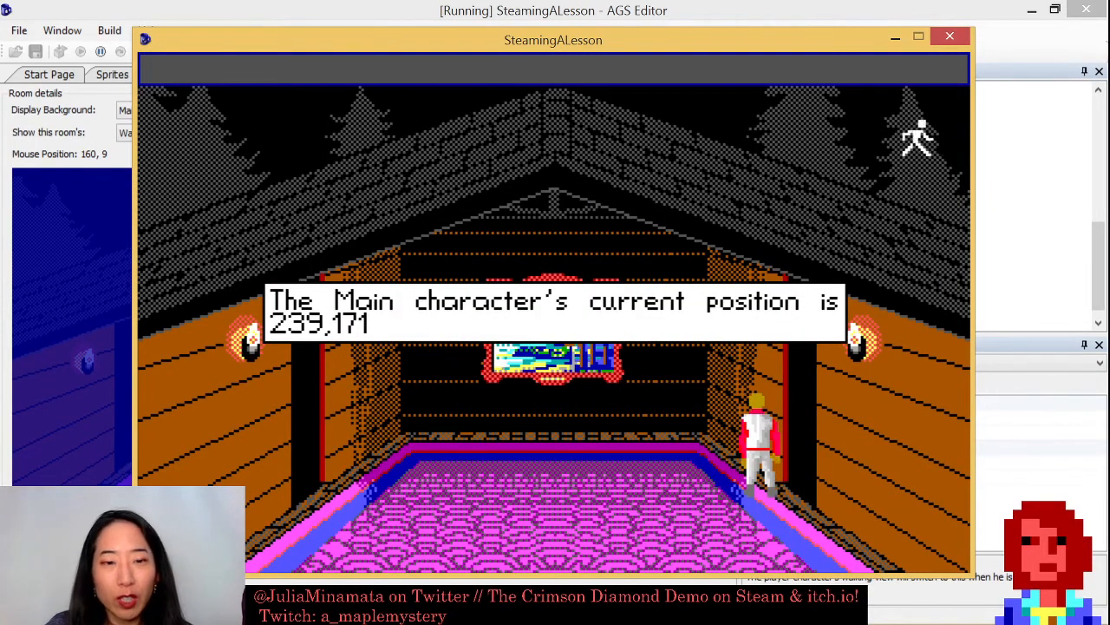
{"action": "left_click", "coordinate": [951, 38]}
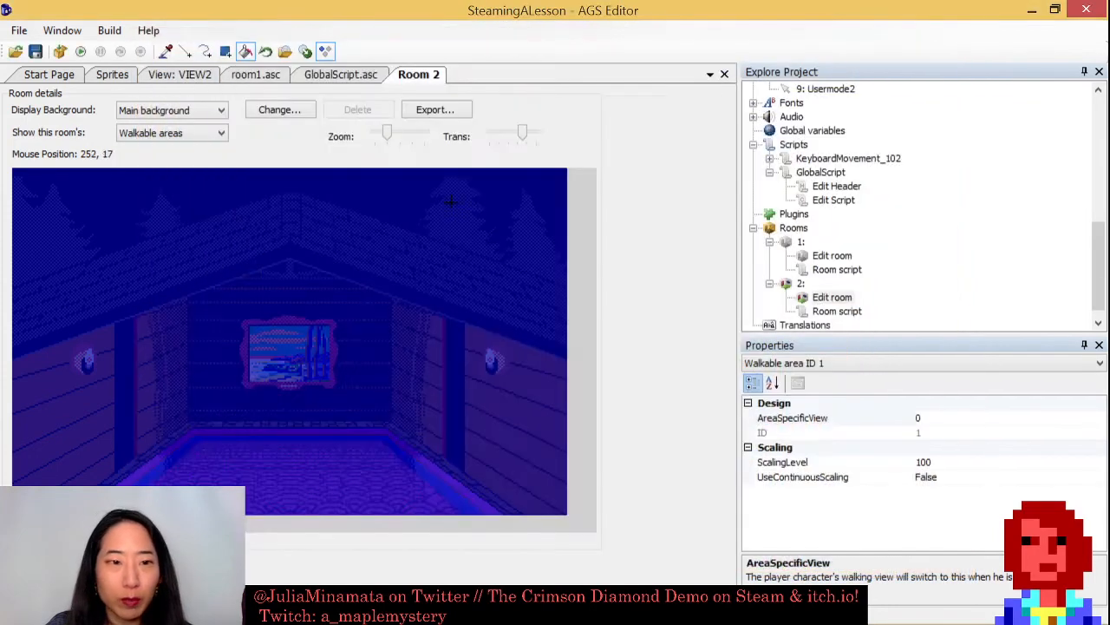
In room 1's script, set the ChangeRoom coordinates in room_LeaveLeft to 239, 171 and save.
{"action": "left_click", "coordinate": [256, 75]}
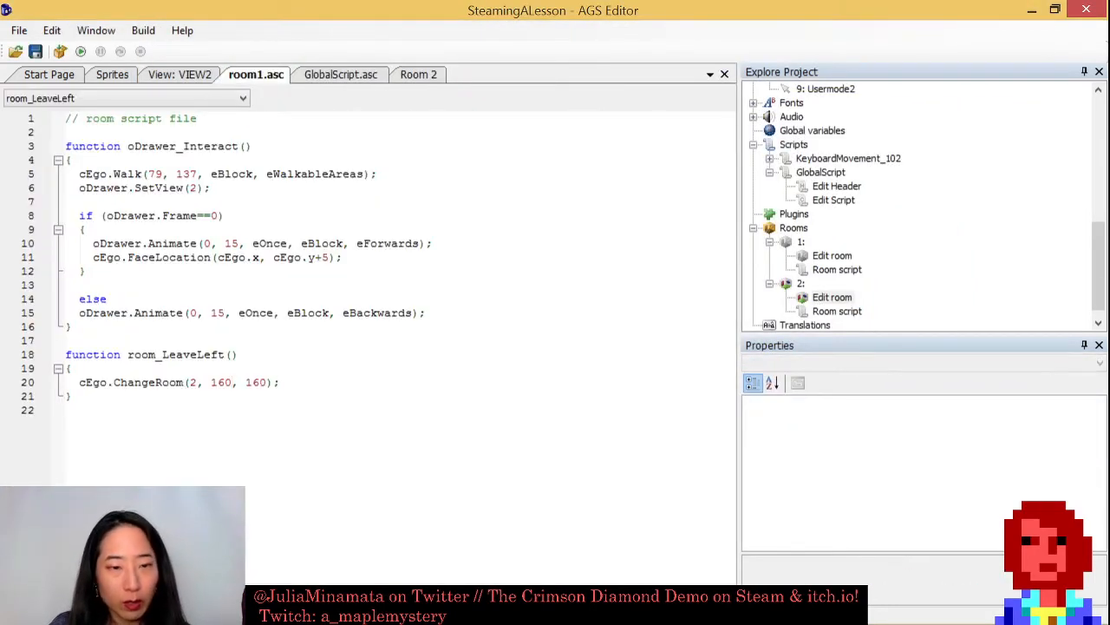
{"action": "key", "text": "BackSpace"}
{"action": "key", "text": "BackSpace"}
{"action": "key", "text": "BackSpace"}
{"action": "type", "text": "239"}
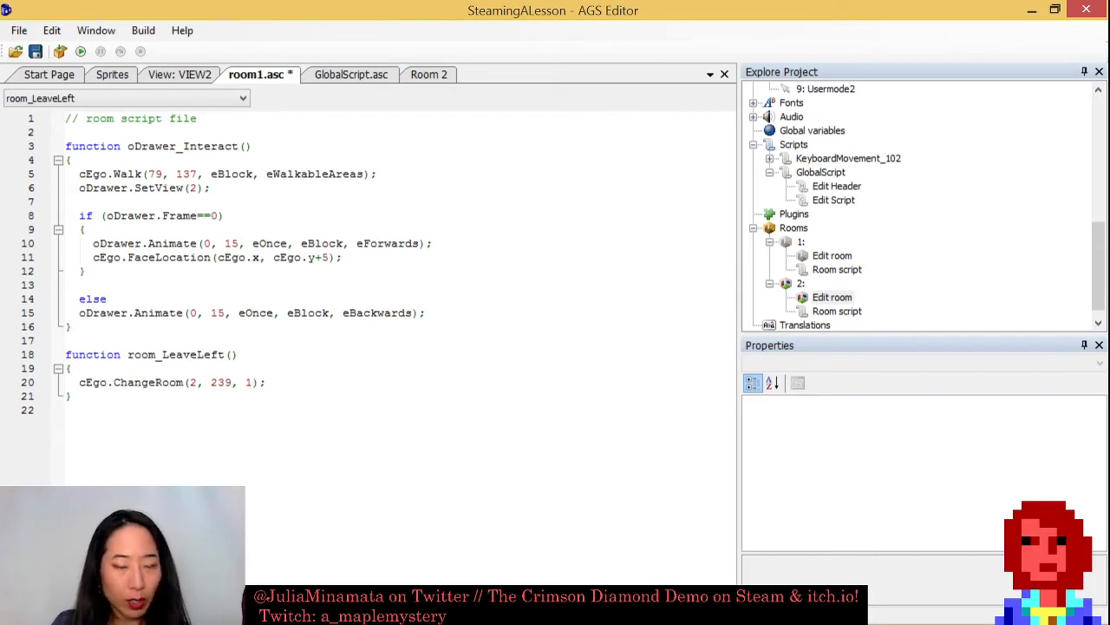
{"action": "key", "text": "ctrl+s"}
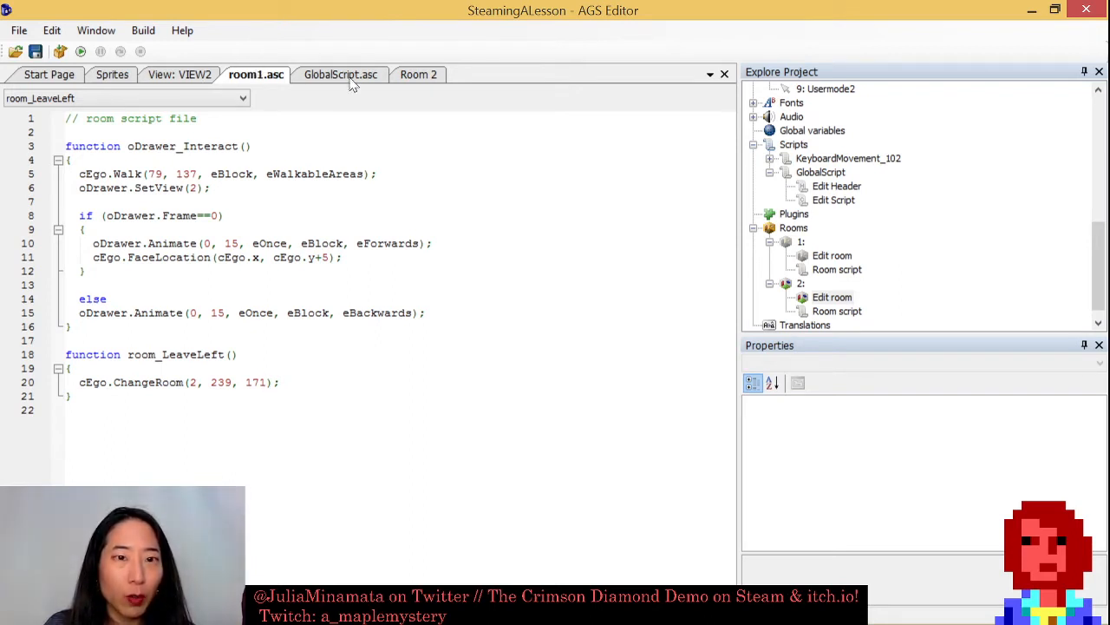
Open room 1 for editing and paint walk-behind area 2 over the doorway-side part of the small red table beside the doorway.
{"action": "double_click", "coordinate": [832, 256]}
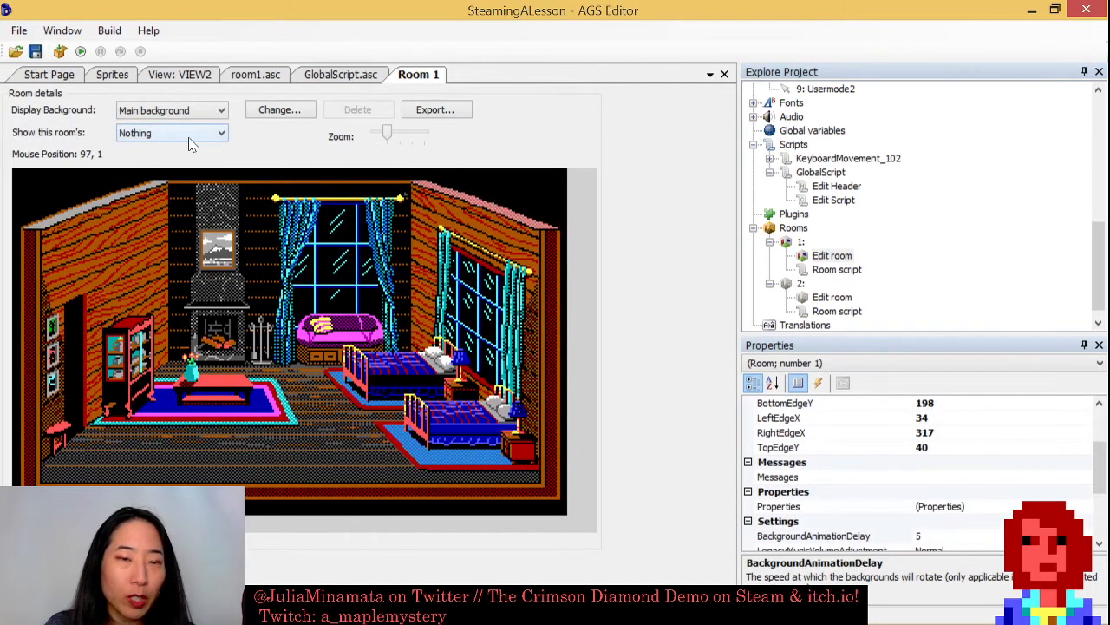
{"action": "left_click_drag", "start_coordinate": [392, 132], "coordinate": [477, 136]}
{"action": "left_click_drag", "start_coordinate": [716, 236], "coordinate": [695, 436]}
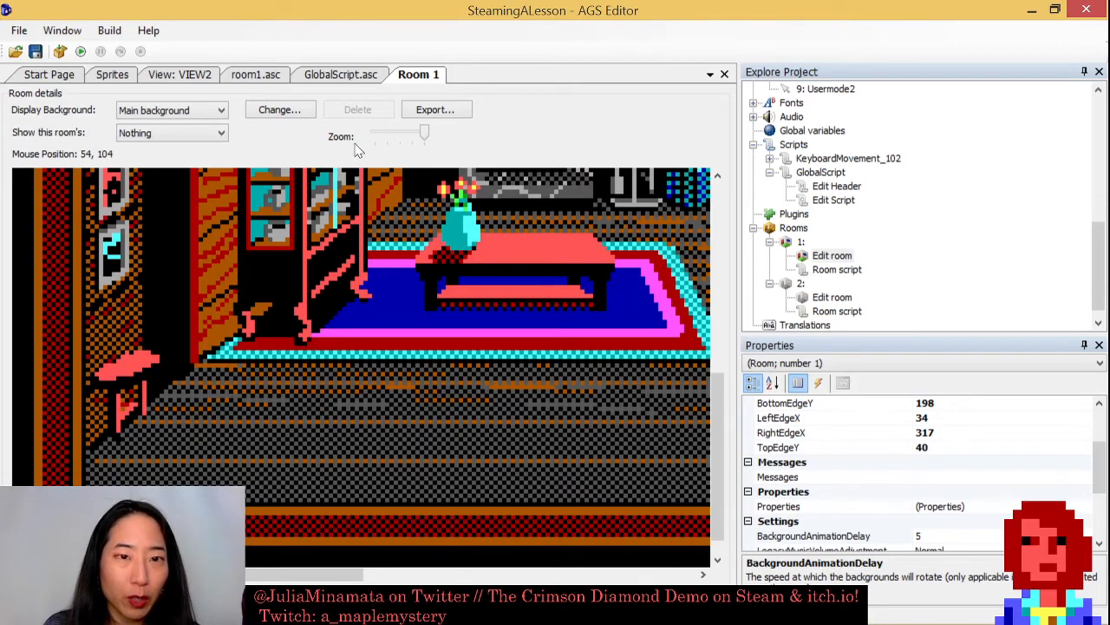
{"action": "left_click", "coordinate": [171, 133]}
{"action": "left_click", "coordinate": [157, 205]}
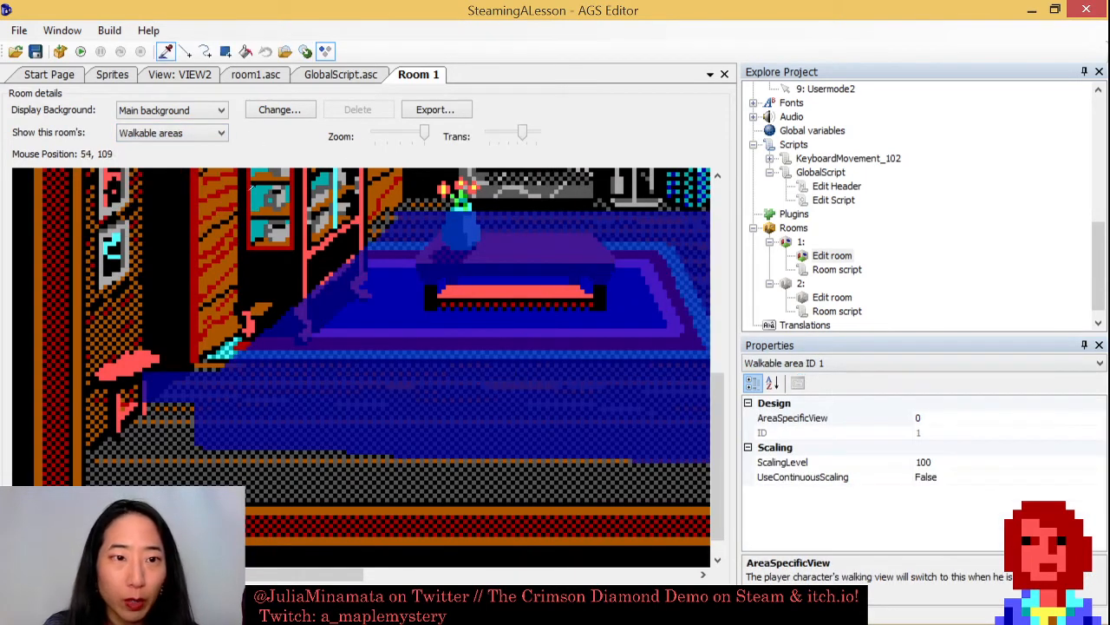
{"action": "left_click", "coordinate": [174, 133]}
{"action": "left_click", "coordinate": [156, 217]}
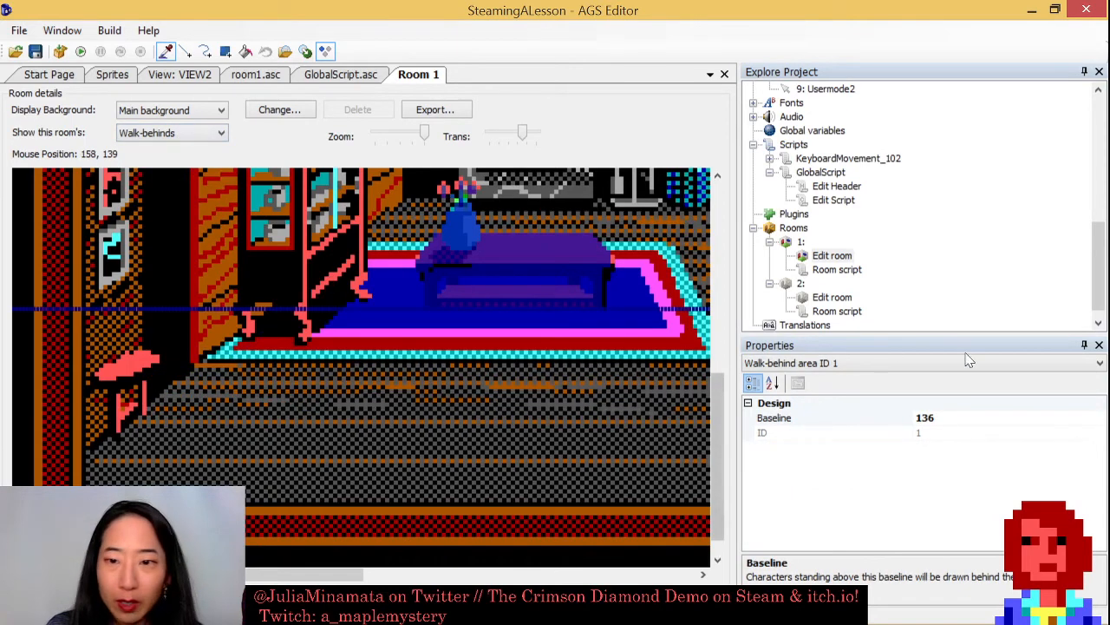
{"action": "left_click", "coordinate": [955, 364]}
{"action": "left_click", "coordinate": [802, 412]}
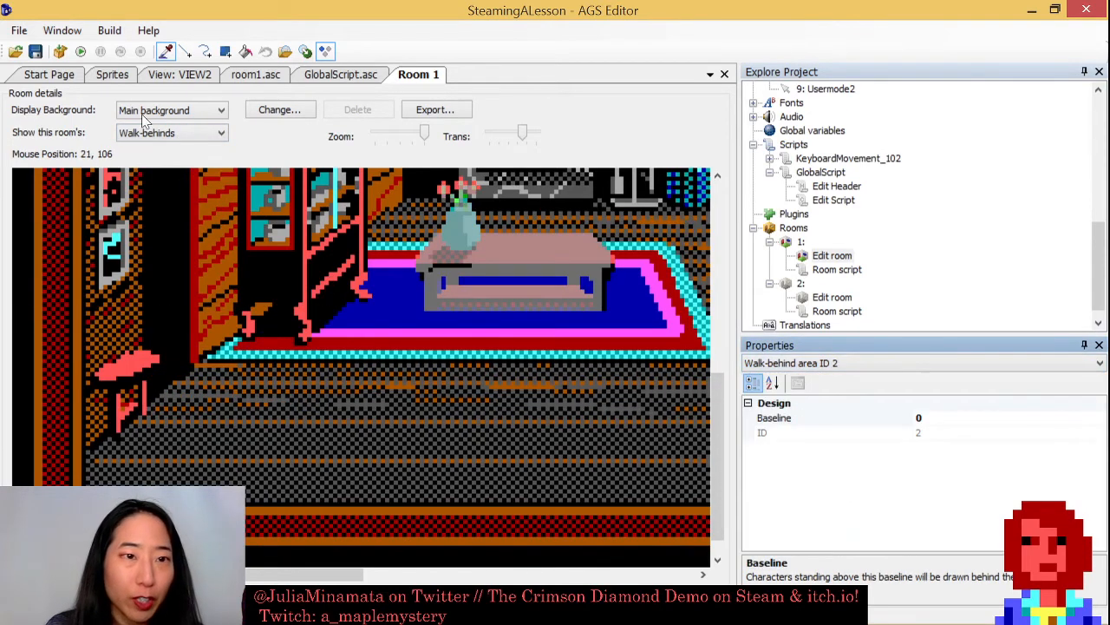
{"action": "left_click", "coordinate": [225, 51]}
{"action": "mouse_move", "coordinate": [130, 356]}
{"action": "left_mouse_down"}
{"action": "mouse_move", "coordinate": [157, 359]}
{"action": "mouse_move", "coordinate": [126, 361]}
{"action": "mouse_move", "coordinate": [147, 361]}
{"action": "mouse_move", "coordinate": [135, 414]}
{"action": "left_mouse_up"}
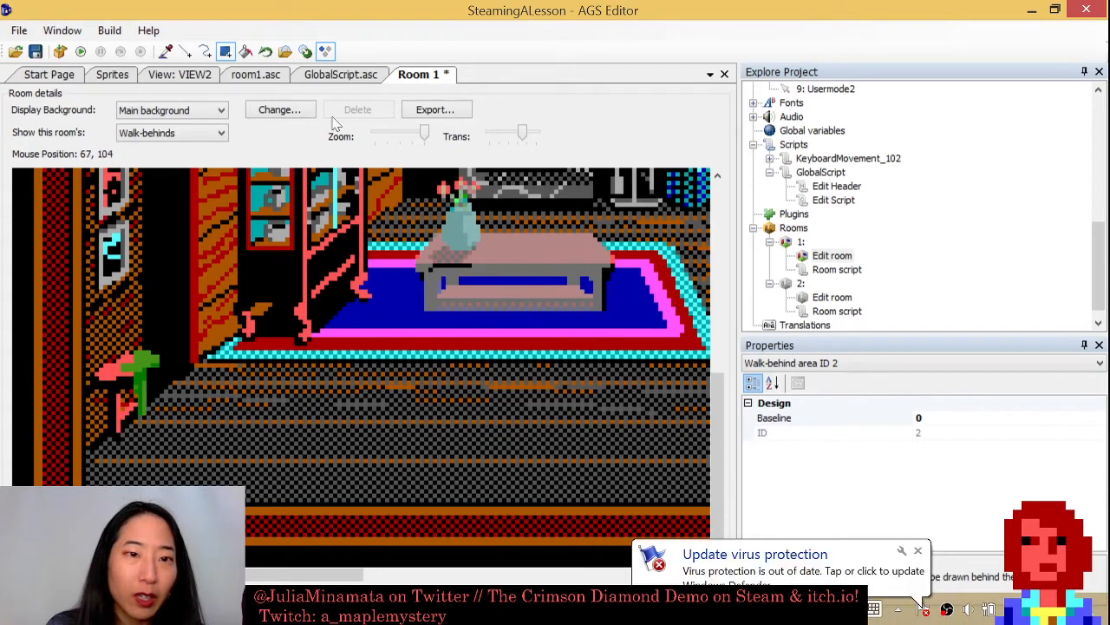
Set the baseline of walk-behind area 2 to 160, just below the small table's leg, and save the room.
{"action": "left_click_drag", "start_coordinate": [718, 418], "coordinate": [726, 198]}
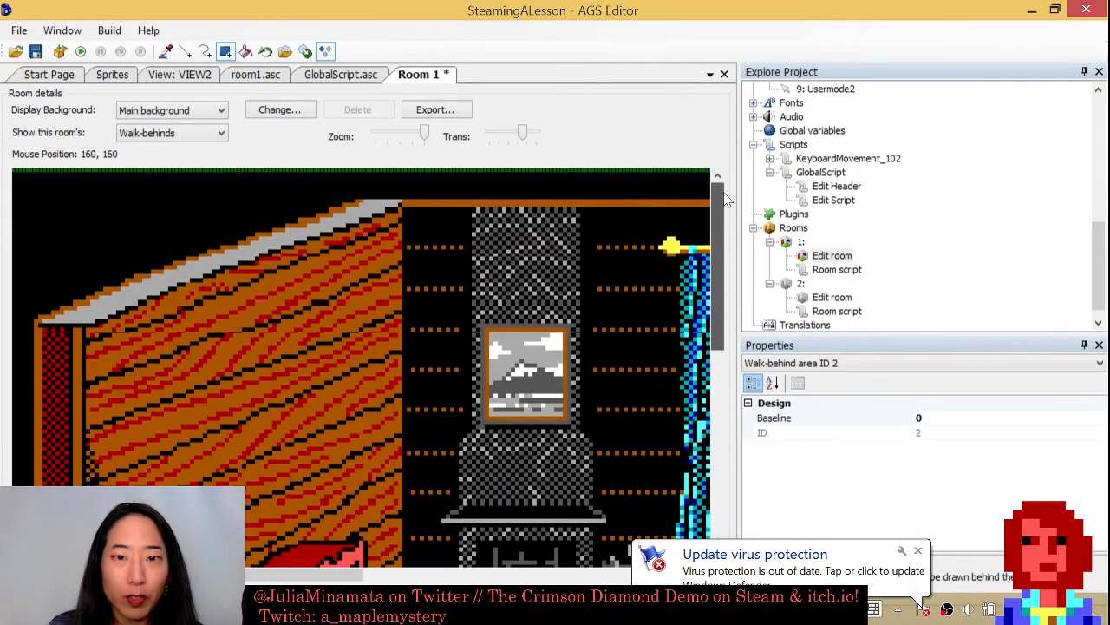
{"action": "left_click_drag", "start_coordinate": [634, 170], "coordinate": [626, 486]}
{"action": "scroll", "coordinate": [617, 304], "scroll_direction": "down", "scroll_amount": 5}
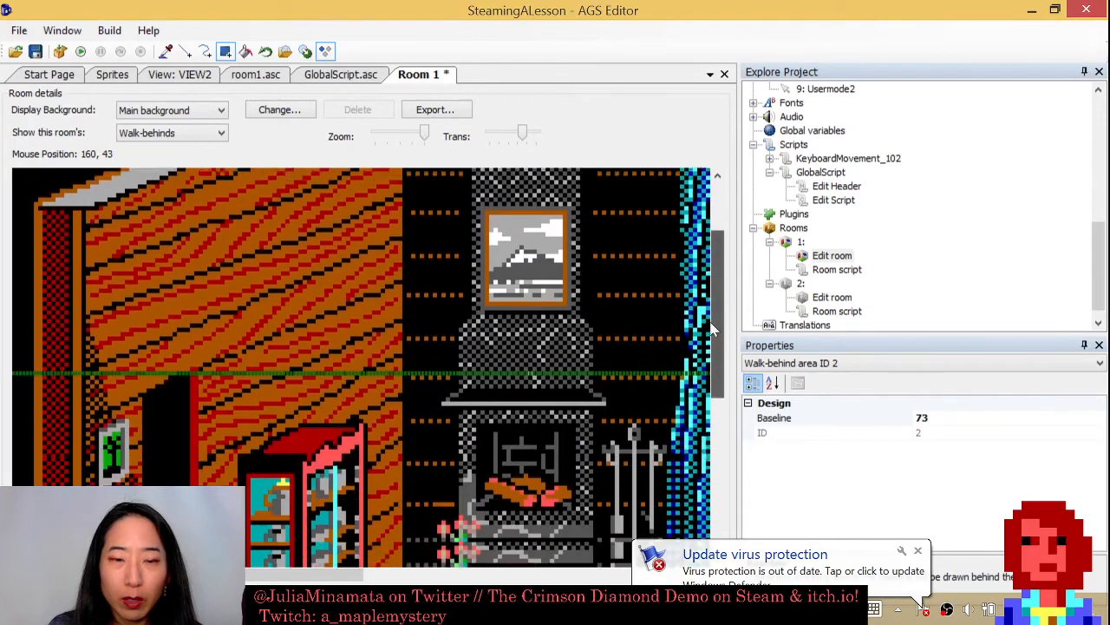
{"action": "left_click_drag", "start_coordinate": [616, 305], "coordinate": [624, 487]}
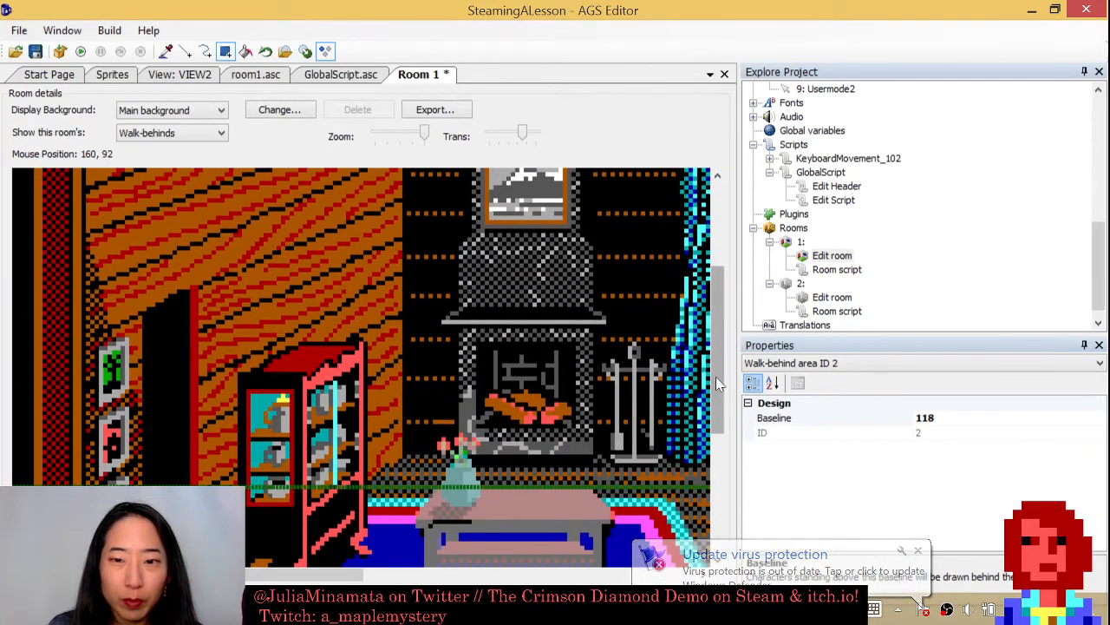
{"action": "left_click_drag", "start_coordinate": [724, 418], "coordinate": [725, 491]}
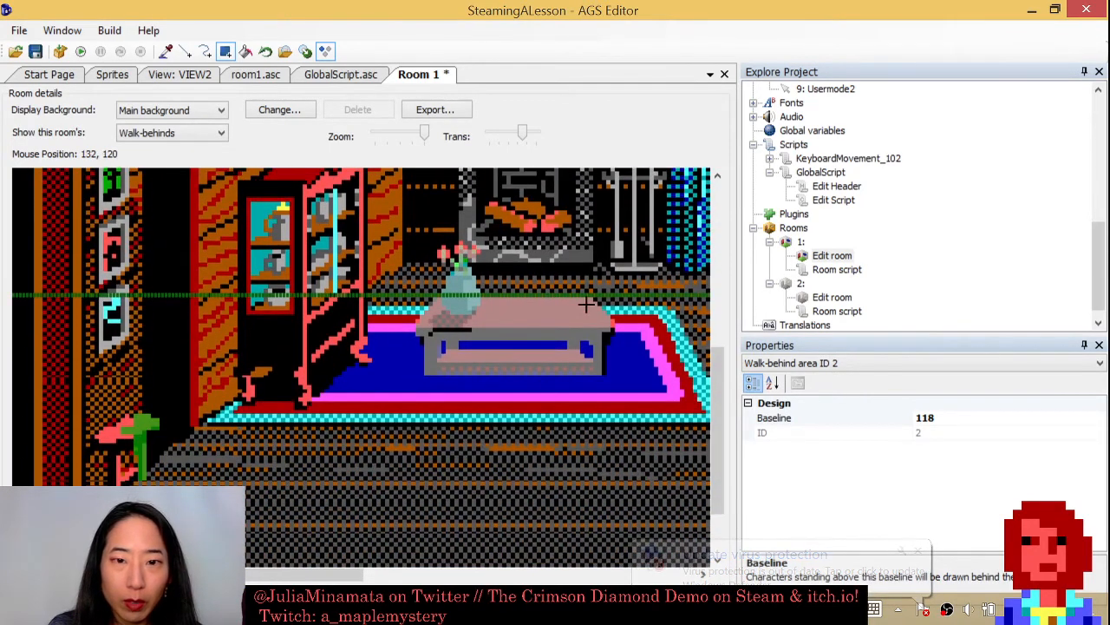
{"action": "left_click_drag", "start_coordinate": [564, 491], "coordinate": [564, 478]}
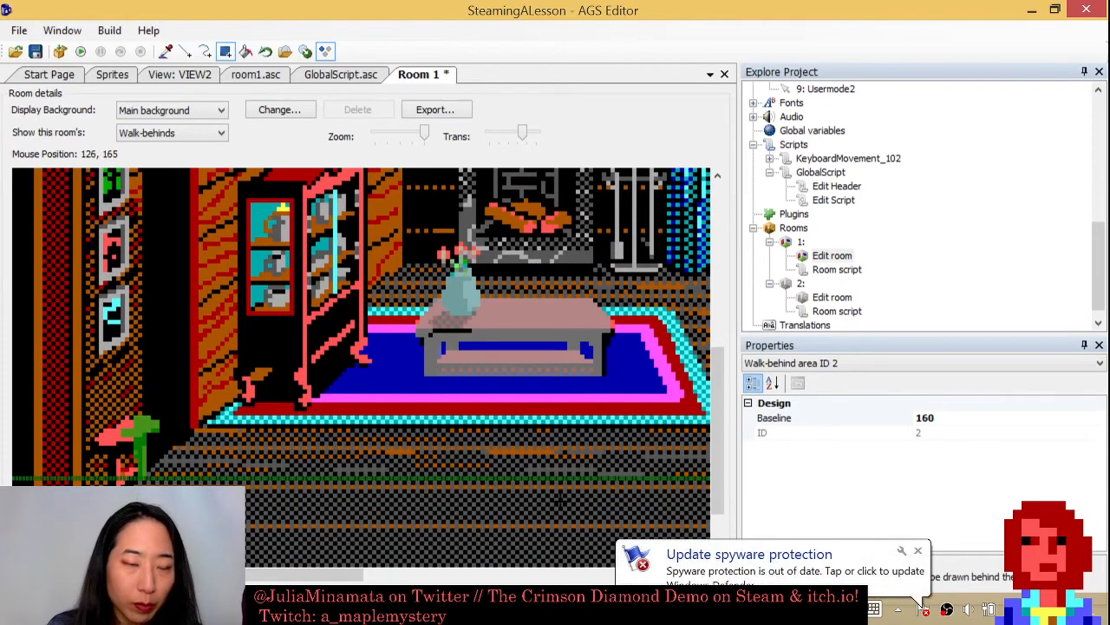
{"action": "key", "text": "ctrl+s"}
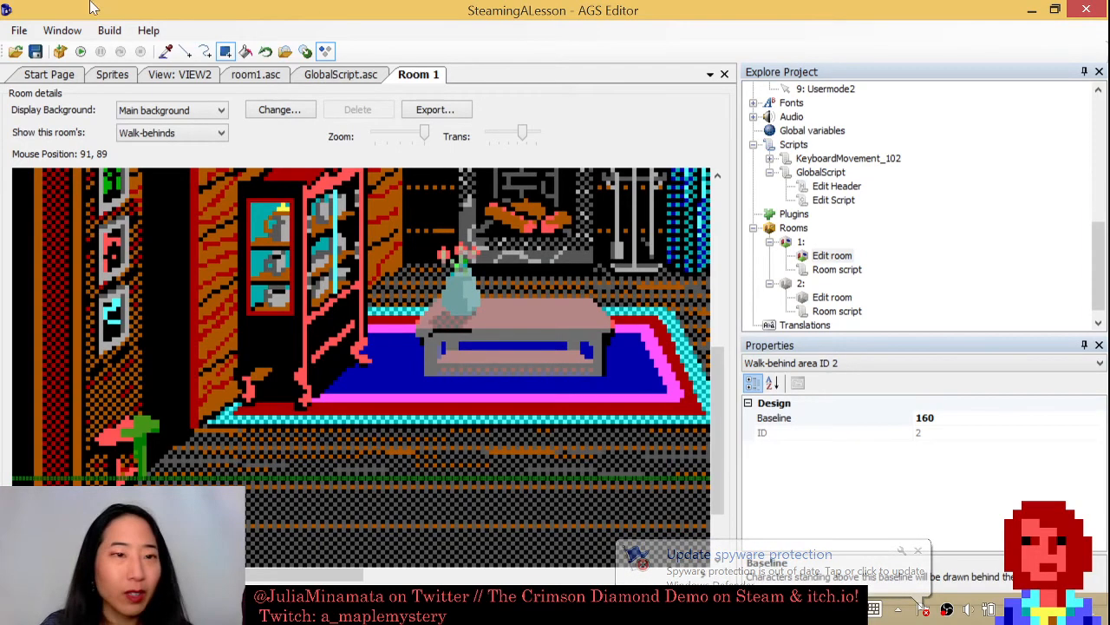
Run the game, walk the character past the small table and through room 1's doorway into room 2, and close the game.
{"action": "left_click", "coordinate": [80, 52]}
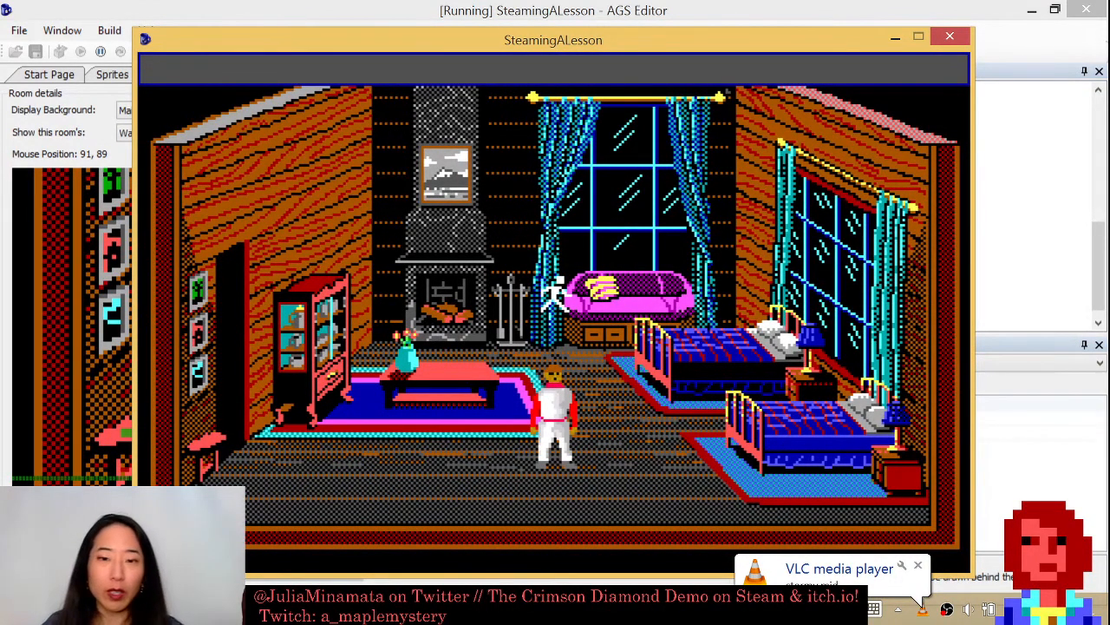
{"action": "left_click", "coordinate": [301, 456]}
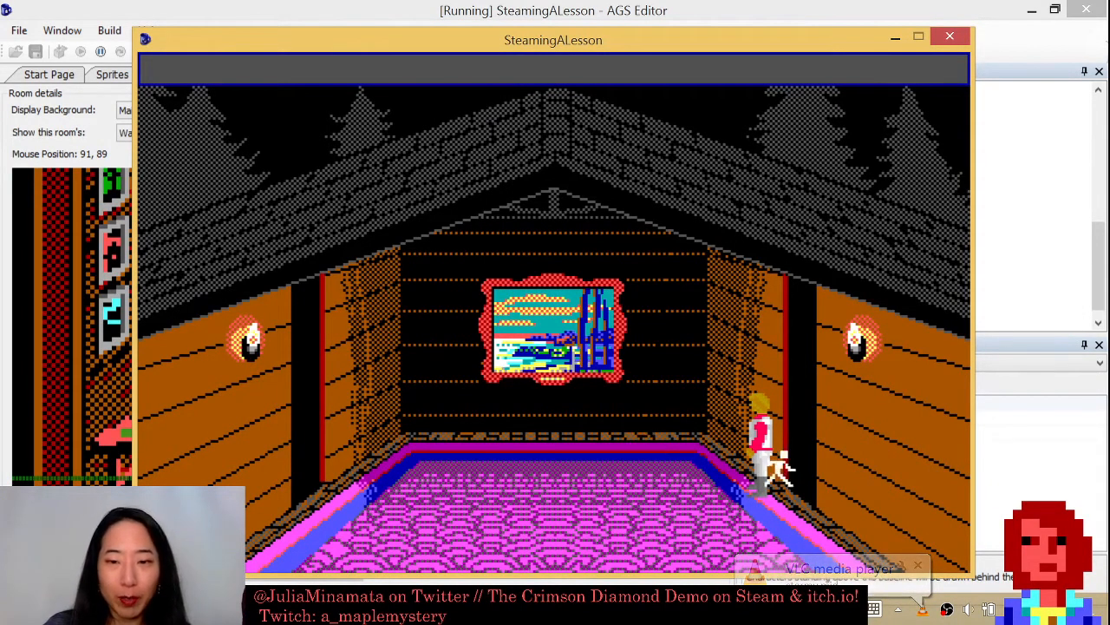
{"action": "left_click", "coordinate": [950, 35]}
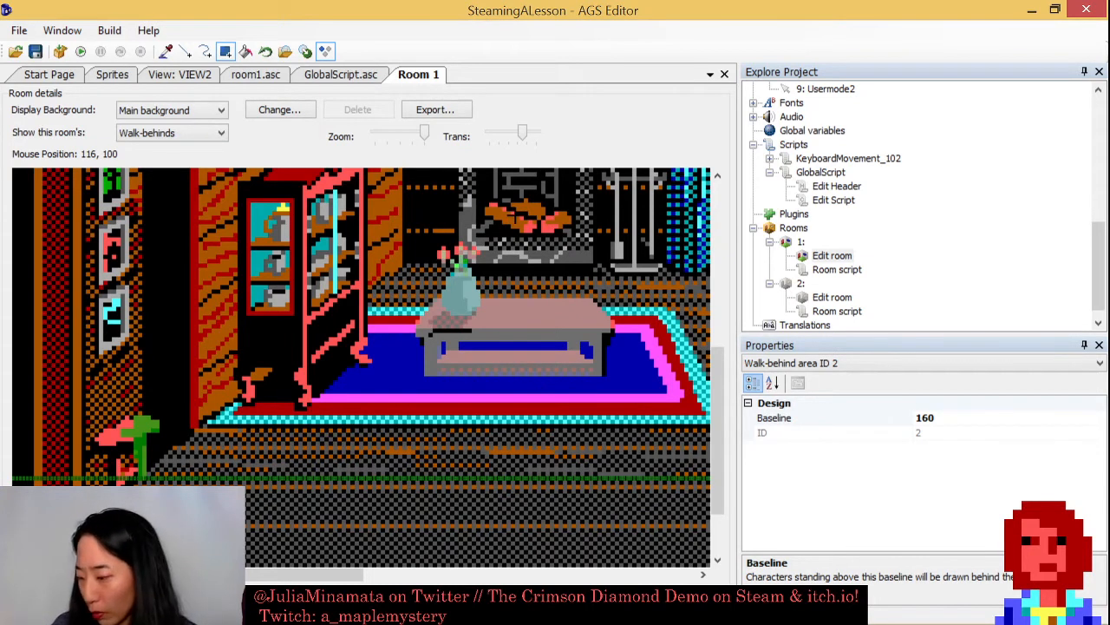
Review room 1's plain background, its walkable area, and the walk-behind areas and baselines of the coffee table and small table.
{"action": "left_click", "coordinate": [191, 132]}
{"action": "left_click", "coordinate": [182, 148]}
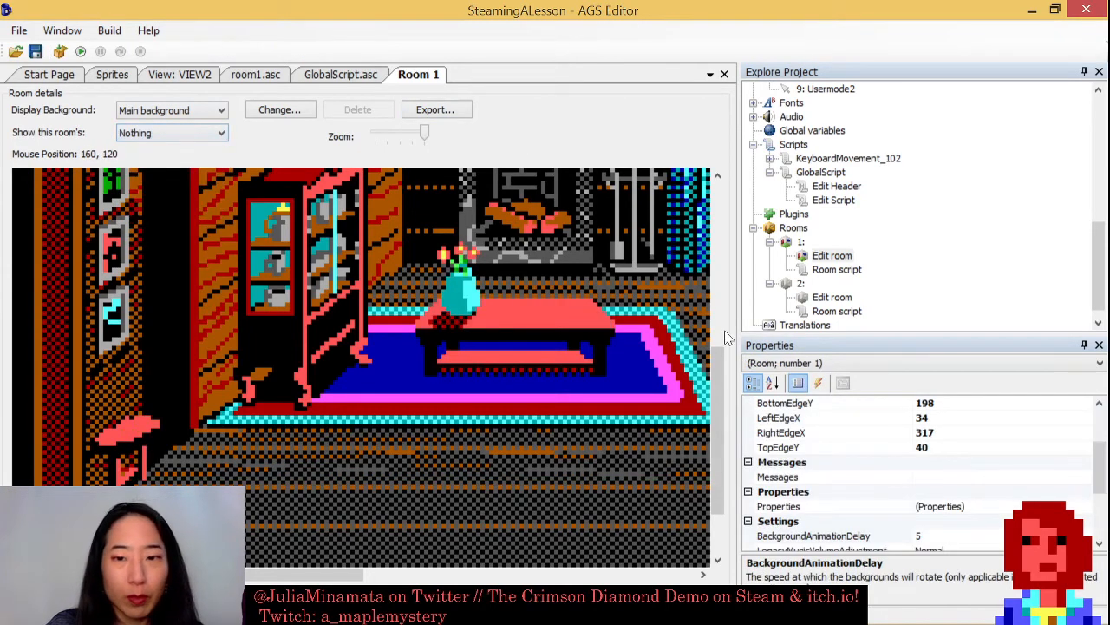
{"action": "left_click", "coordinate": [405, 136]}
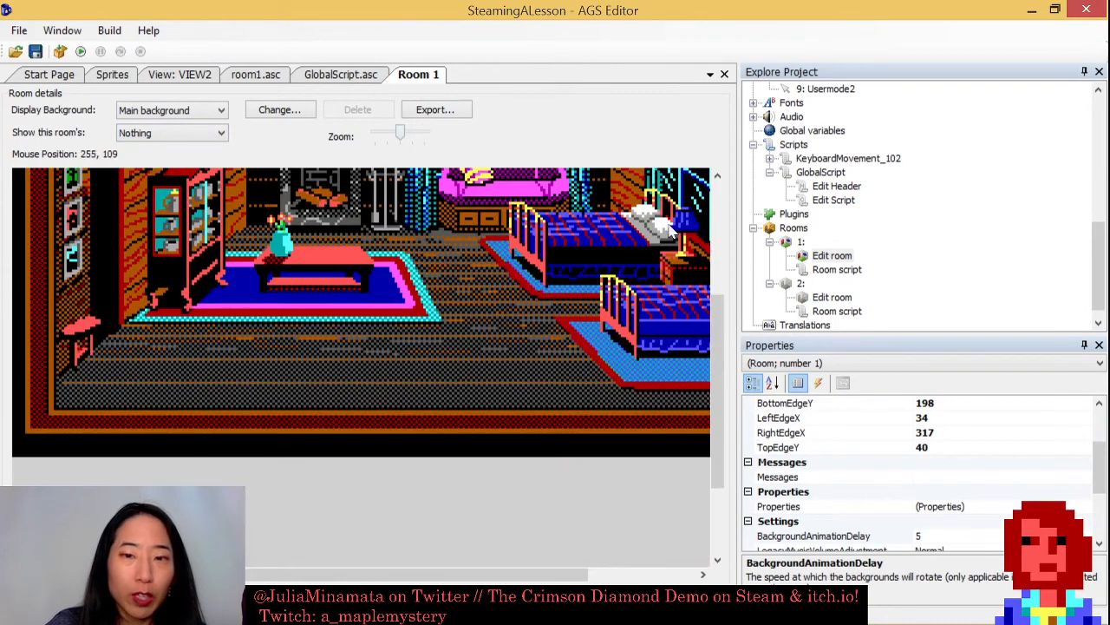
{"action": "left_click_drag", "start_coordinate": [718, 333], "coordinate": [718, 230]}
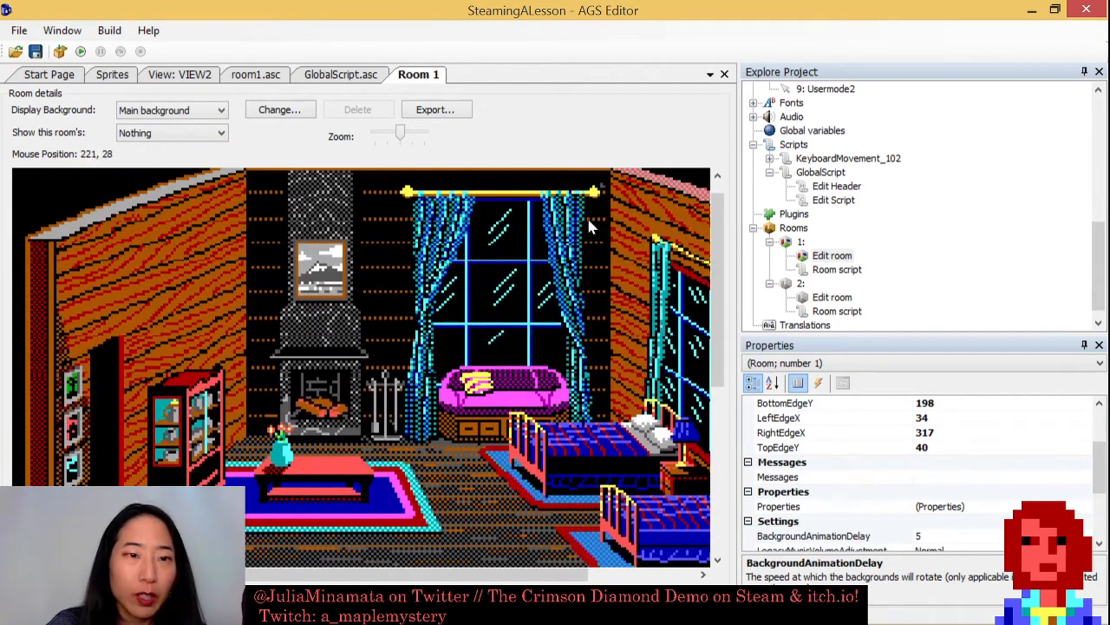
{"action": "left_click", "coordinate": [200, 136]}
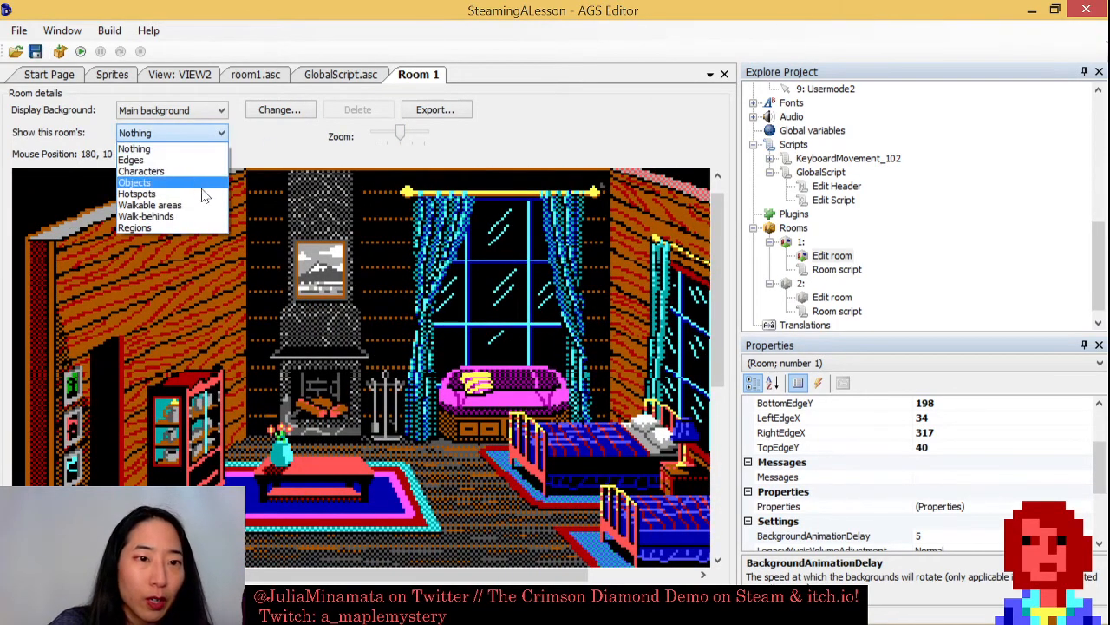
{"action": "left_click", "coordinate": [165, 205]}
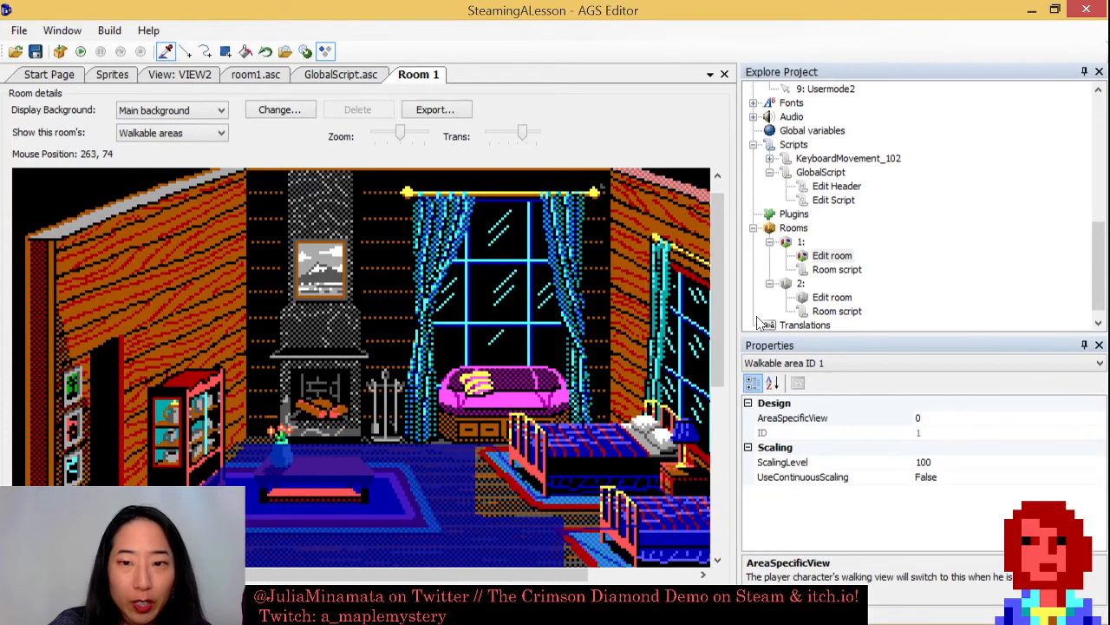
{"action": "left_click_drag", "start_coordinate": [718, 289], "coordinate": [718, 338]}
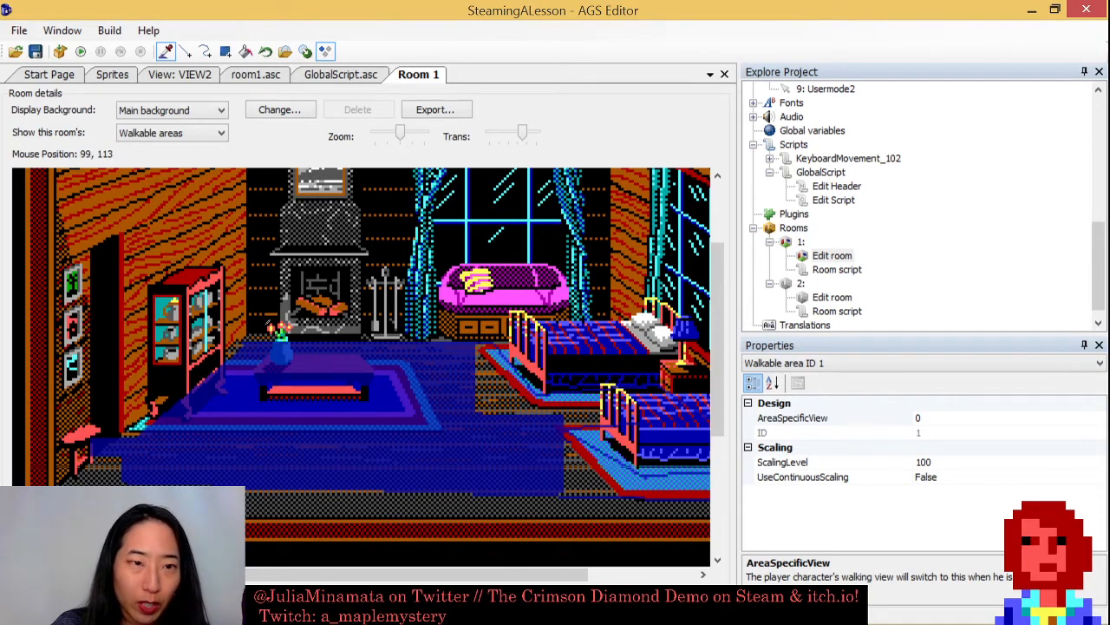
{"action": "left_click", "coordinate": [172, 136]}
{"action": "left_click", "coordinate": [194, 212]}
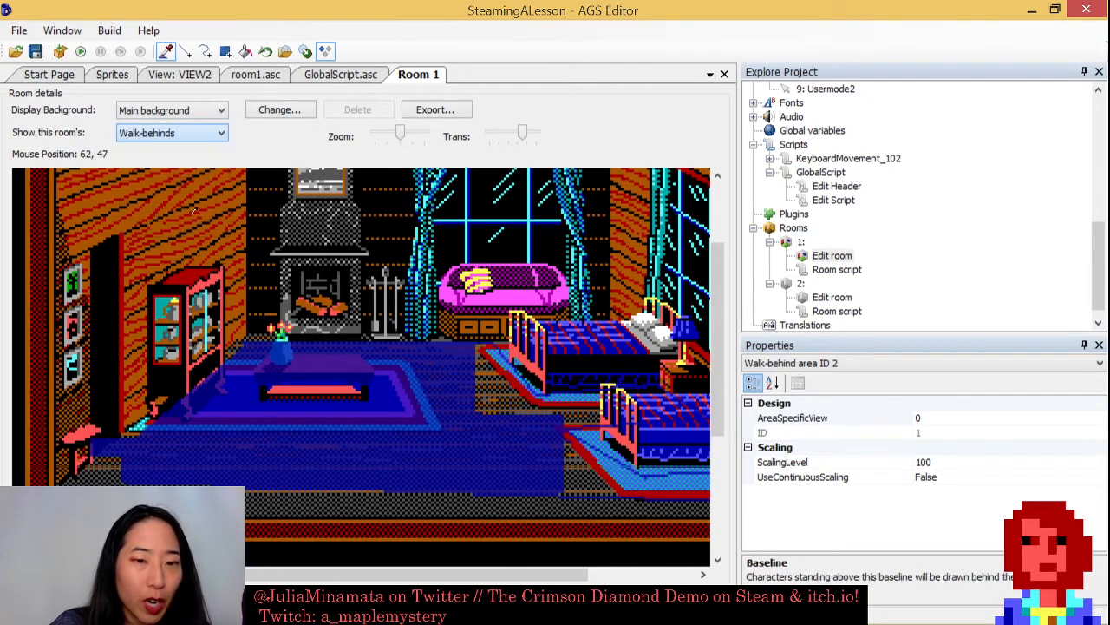
{"action": "left_click", "coordinate": [339, 343]}
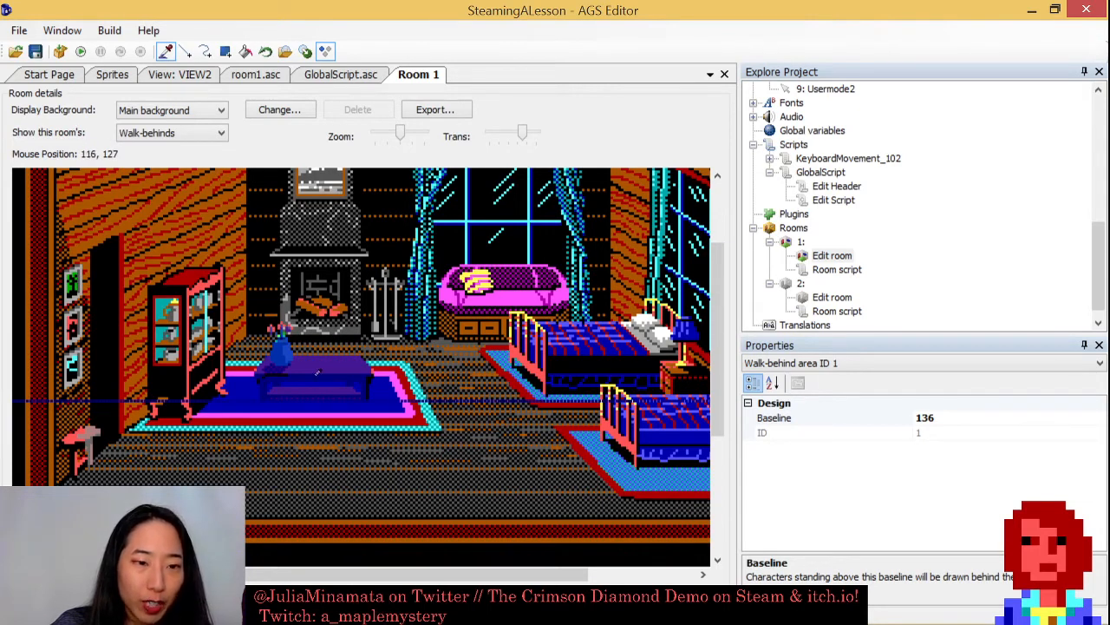
{"action": "left_click", "coordinate": [94, 430]}
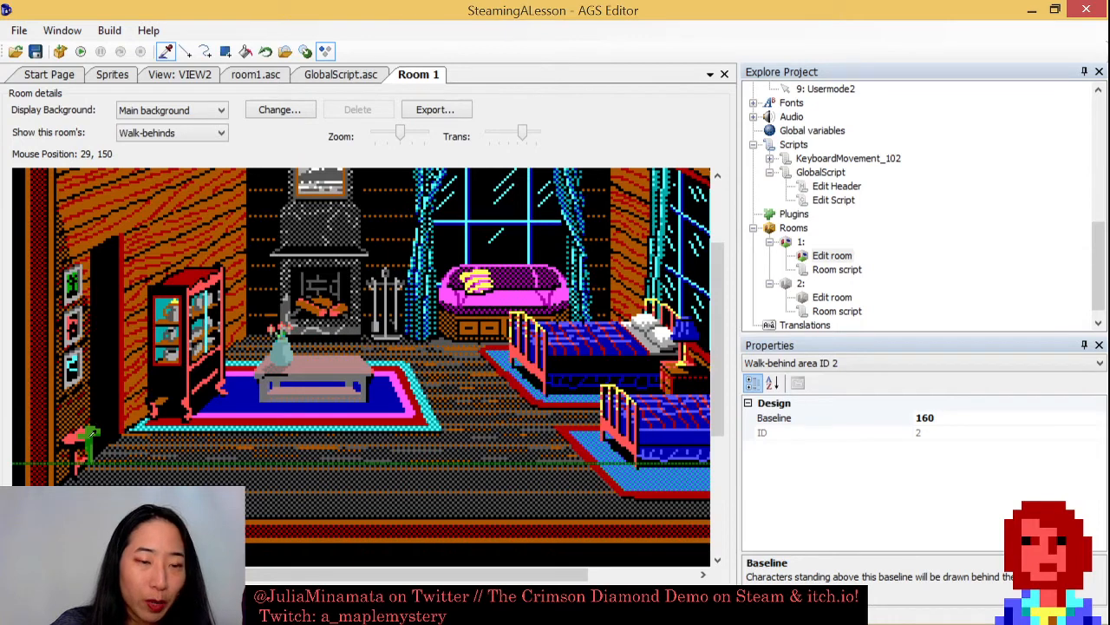
Show room 1's objects, select the drawer object, and create the oDrawer_Look function for its Look at object event.
{"action": "left_click", "coordinate": [139, 134]}
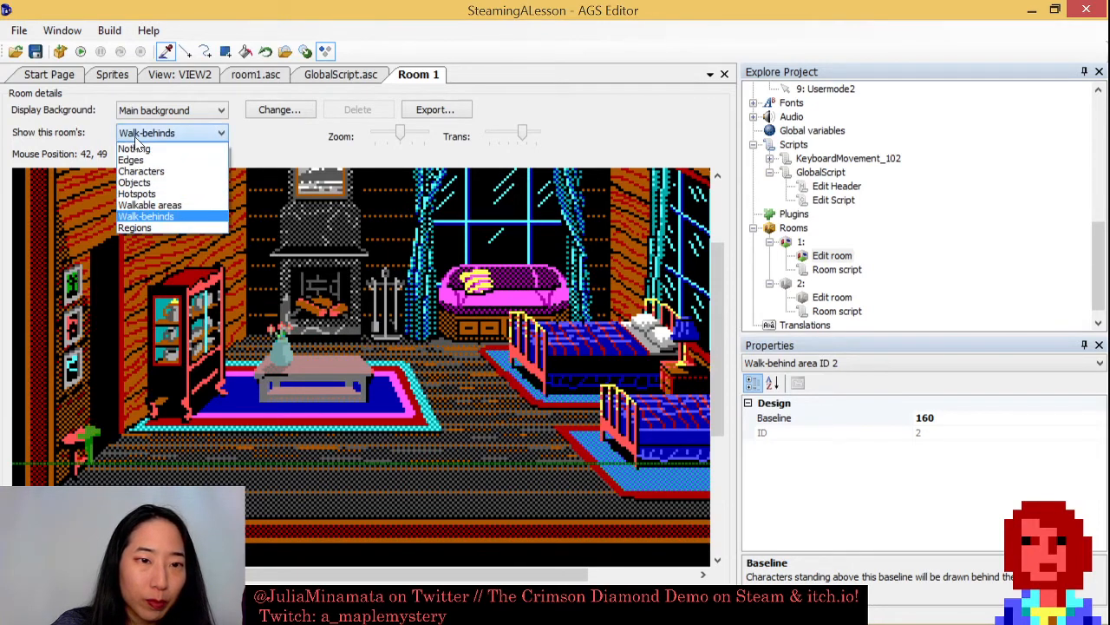
{"action": "left_click", "coordinate": [174, 183]}
{"action": "left_click", "coordinate": [199, 375]}
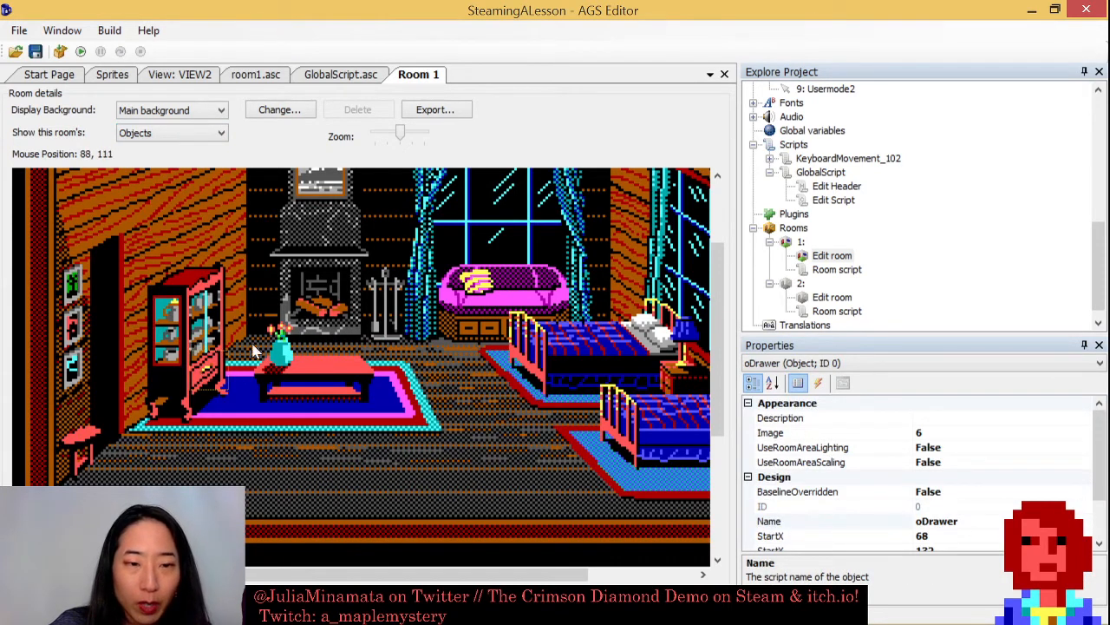
{"action": "left_click", "coordinate": [819, 384]}
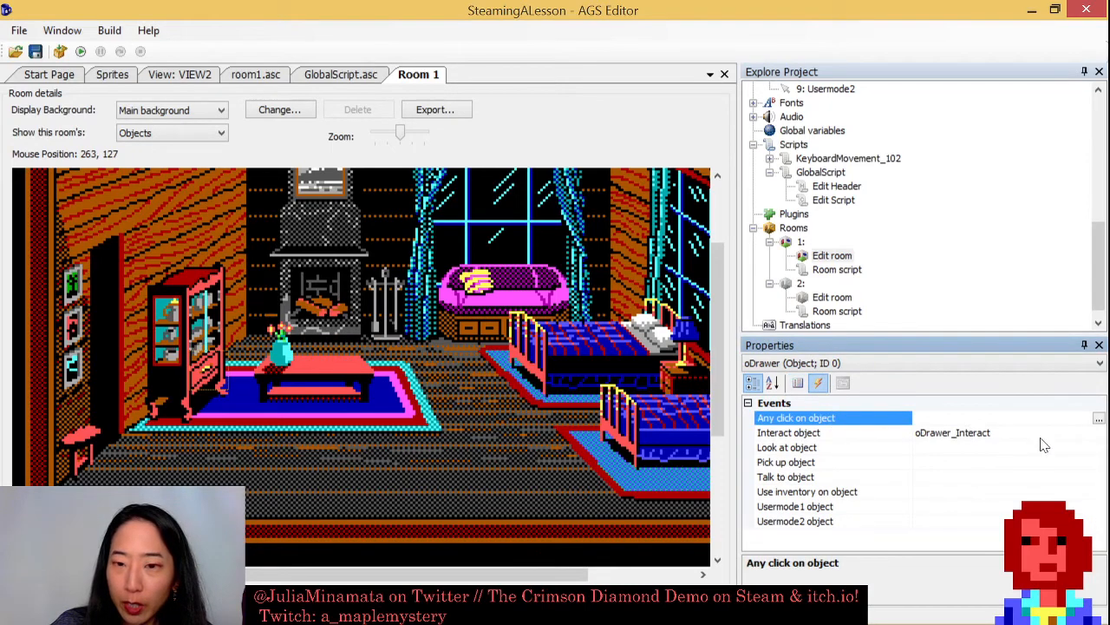
{"action": "left_click", "coordinate": [991, 433]}
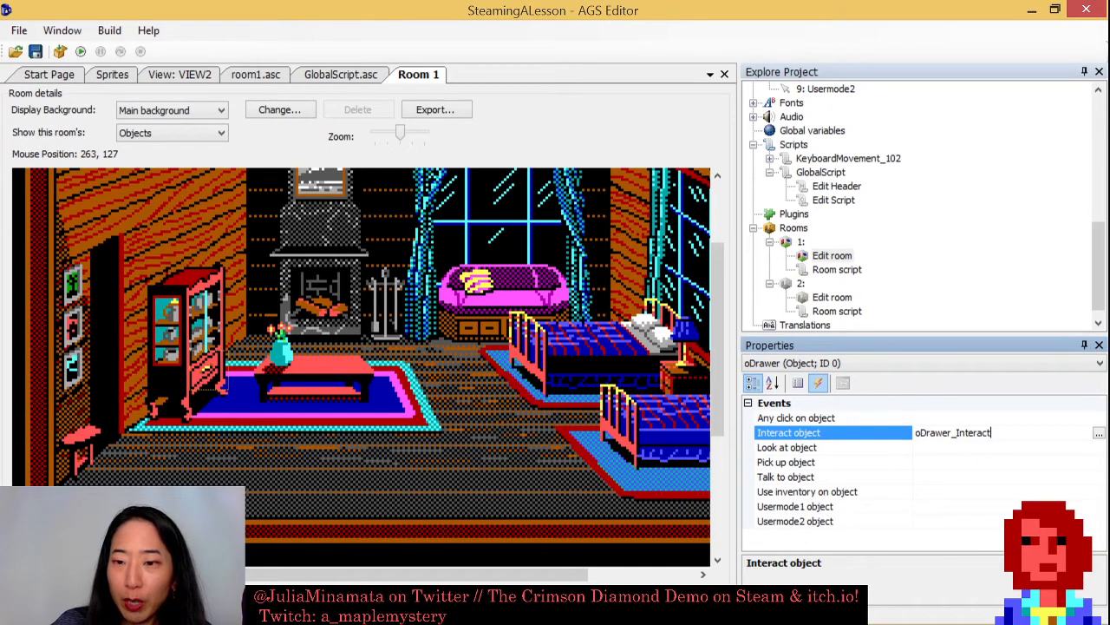
{"action": "left_click", "coordinate": [1045, 461]}
{"action": "left_click", "coordinate": [1104, 448]}
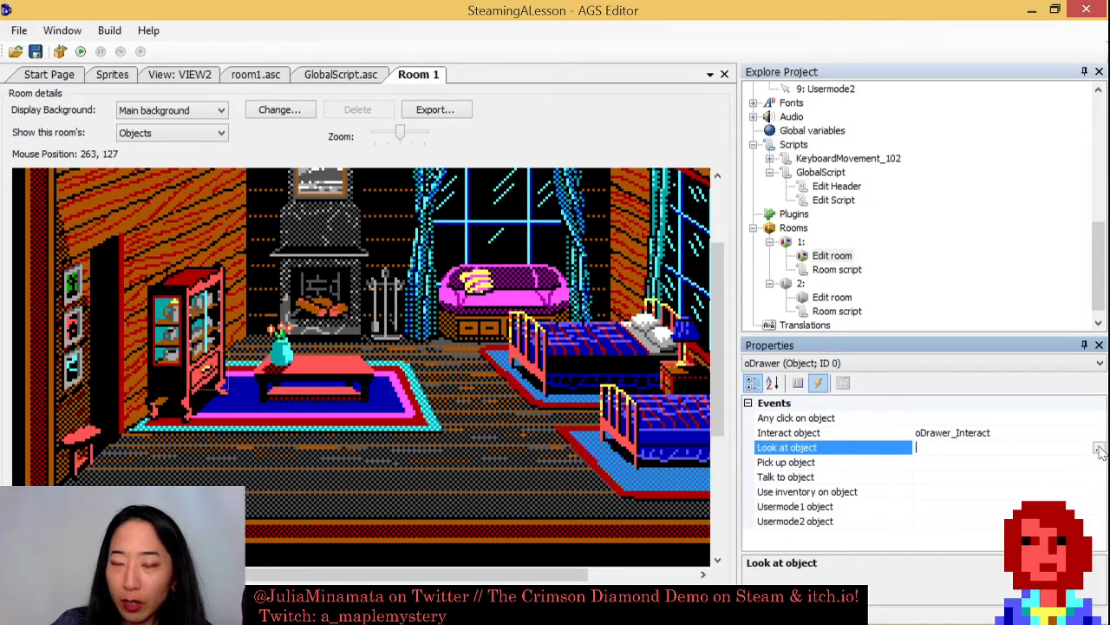
{"action": "left_click", "coordinate": [1099, 448]}
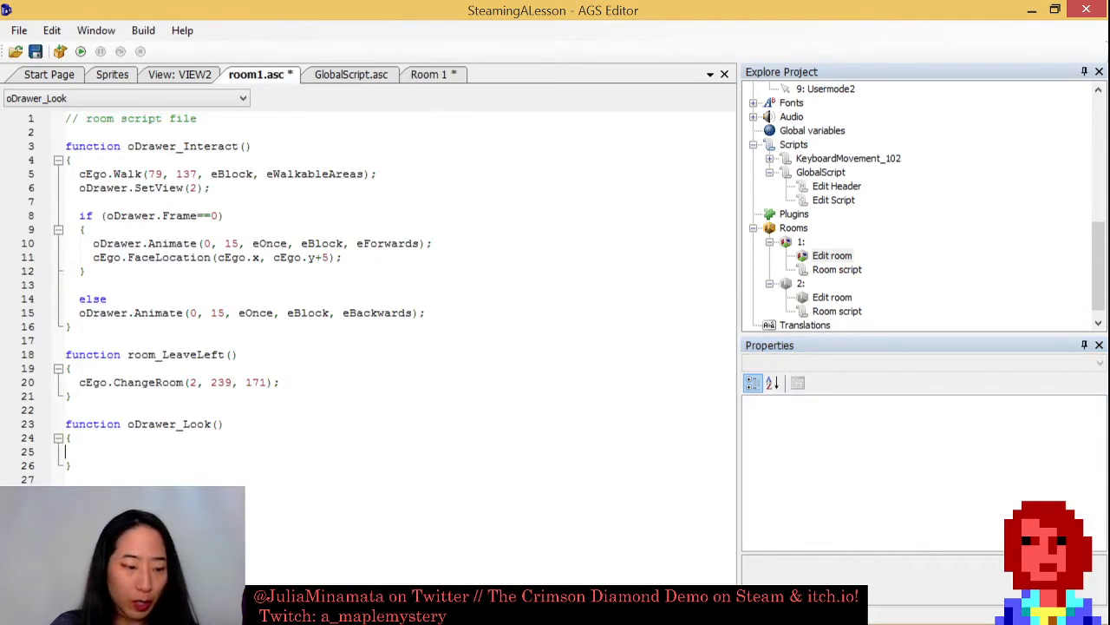
Make the oDrawer_Look function display the message "This is a drawer." and save the project.
{"action": "type", "text": "Displ"}
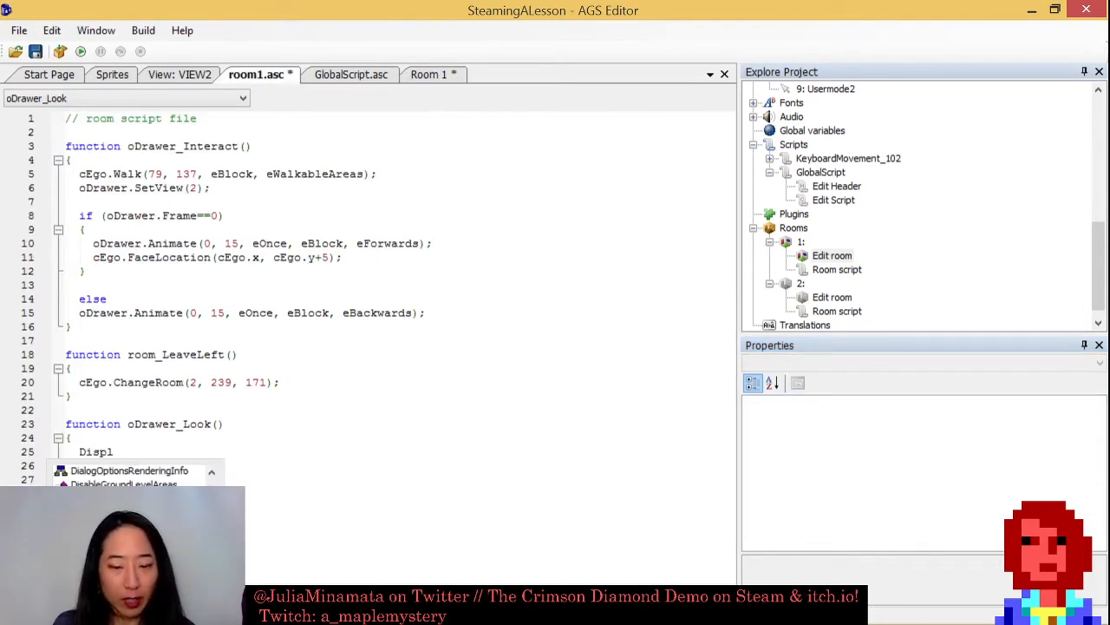
{"action": "type", "text": "ay(\"This is a drawer"}
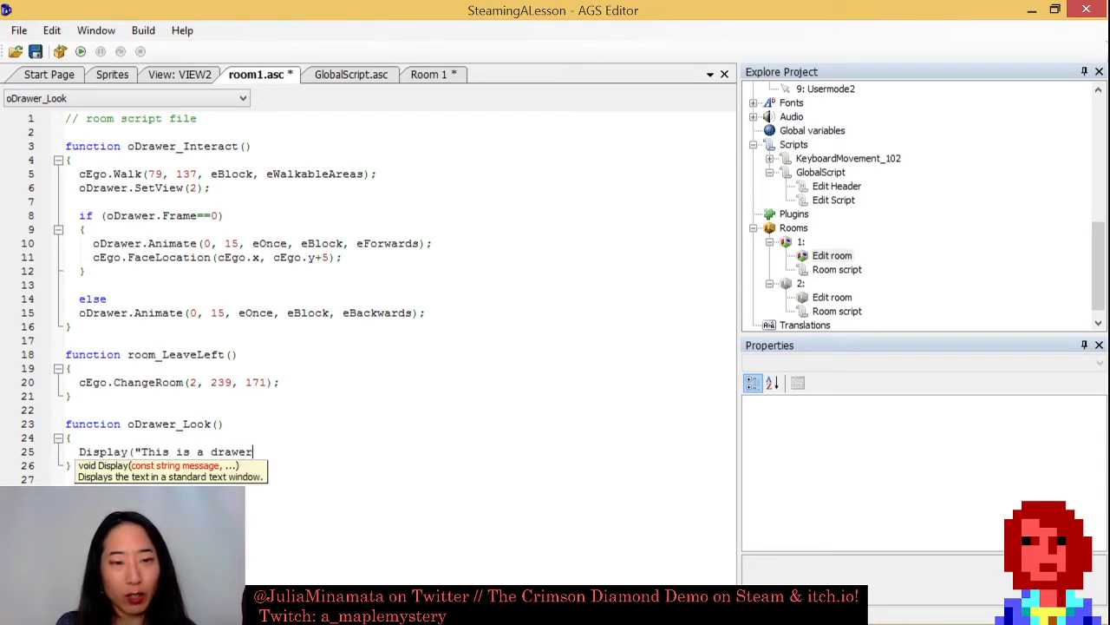
{"action": "type", "text": "/\");"}
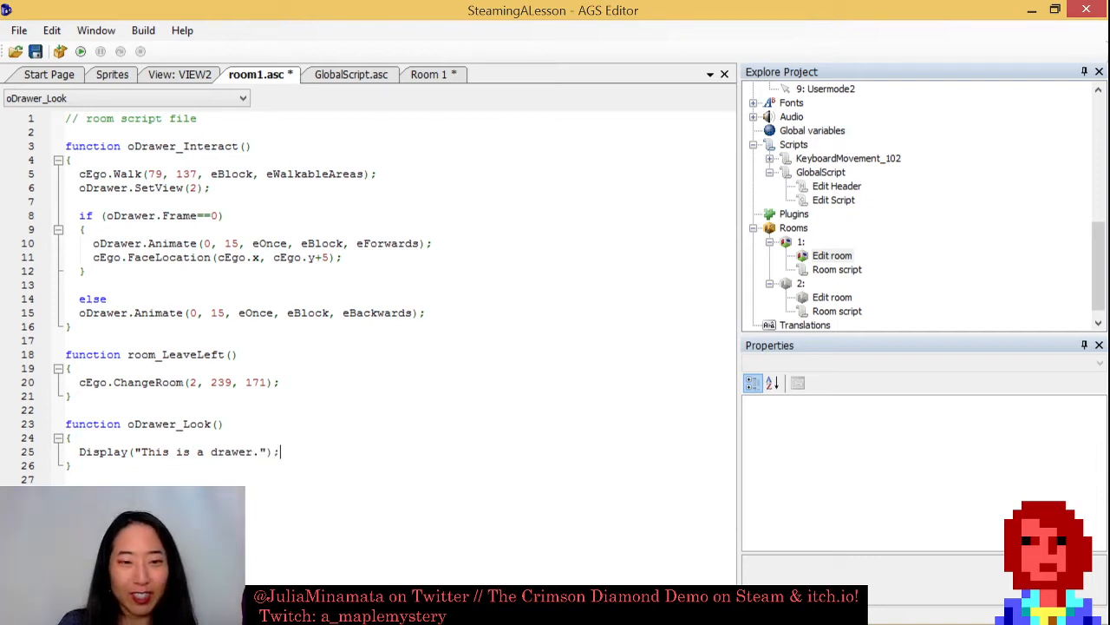
{"action": "key", "text": "ctrl+s"}
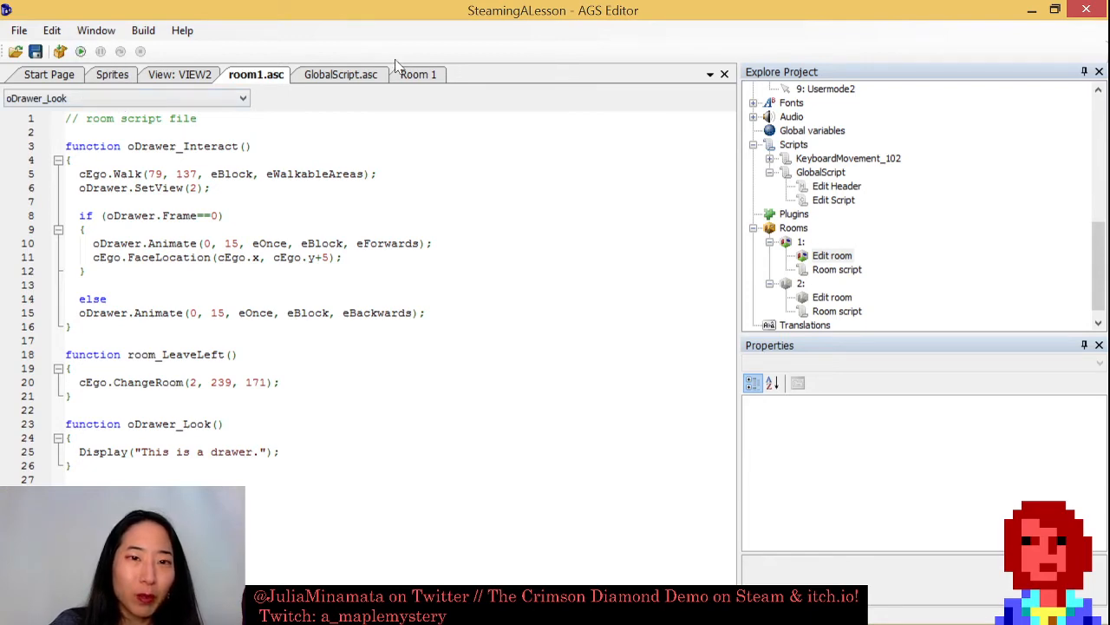
Show room 1's edges and review its events, opening the room_LeaveLeft function assigned to Walks off left edge.
{"action": "left_click", "coordinate": [423, 75]}
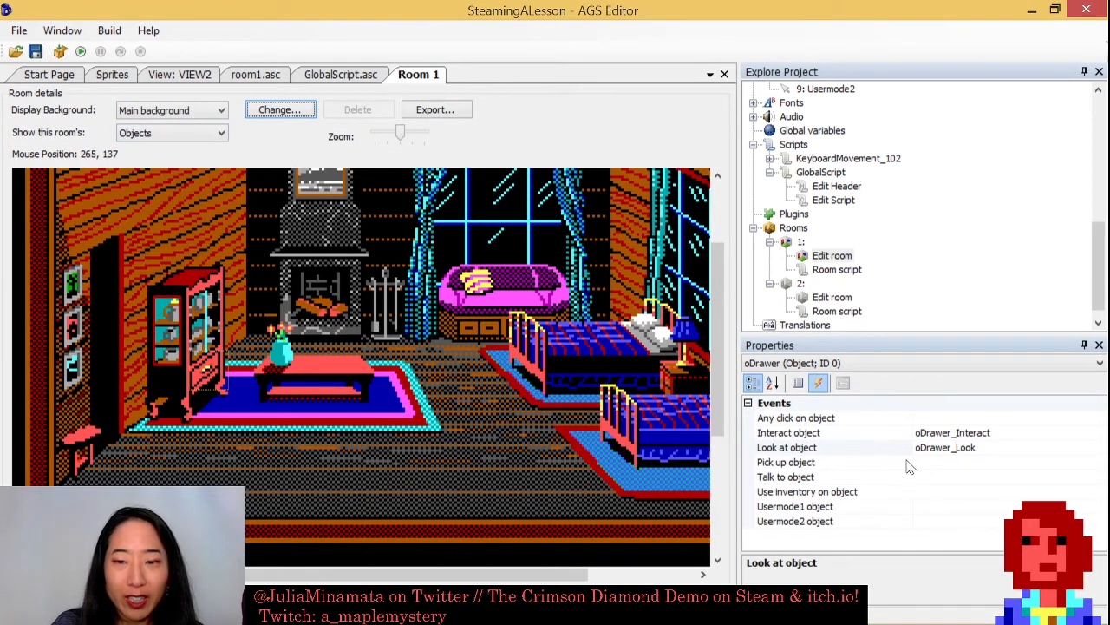
{"action": "left_click", "coordinate": [161, 135]}
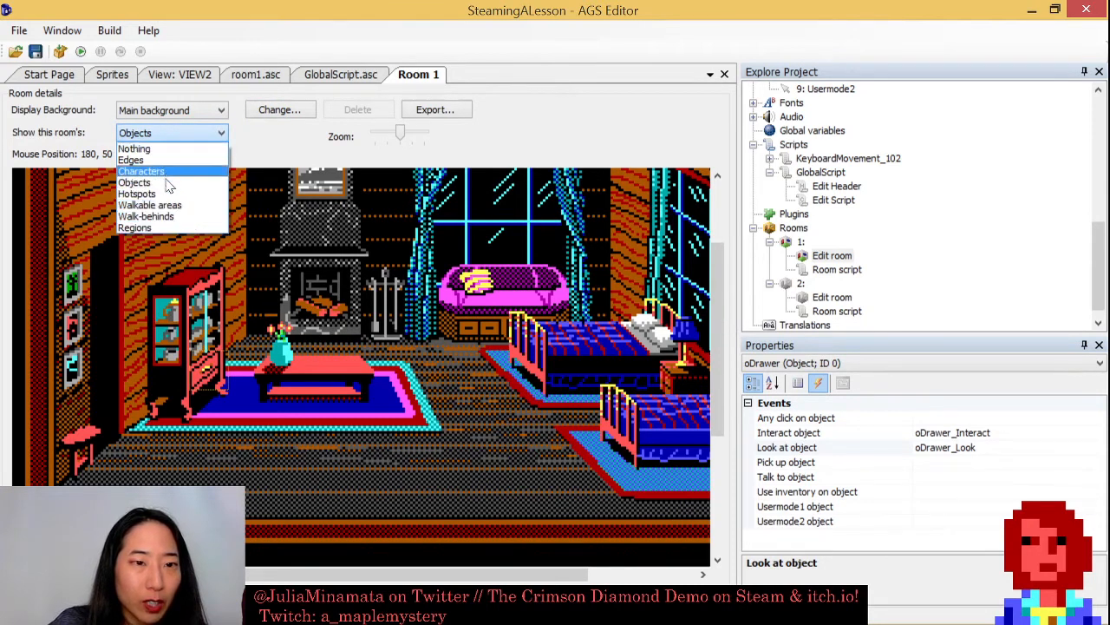
{"action": "left_click", "coordinate": [154, 160]}
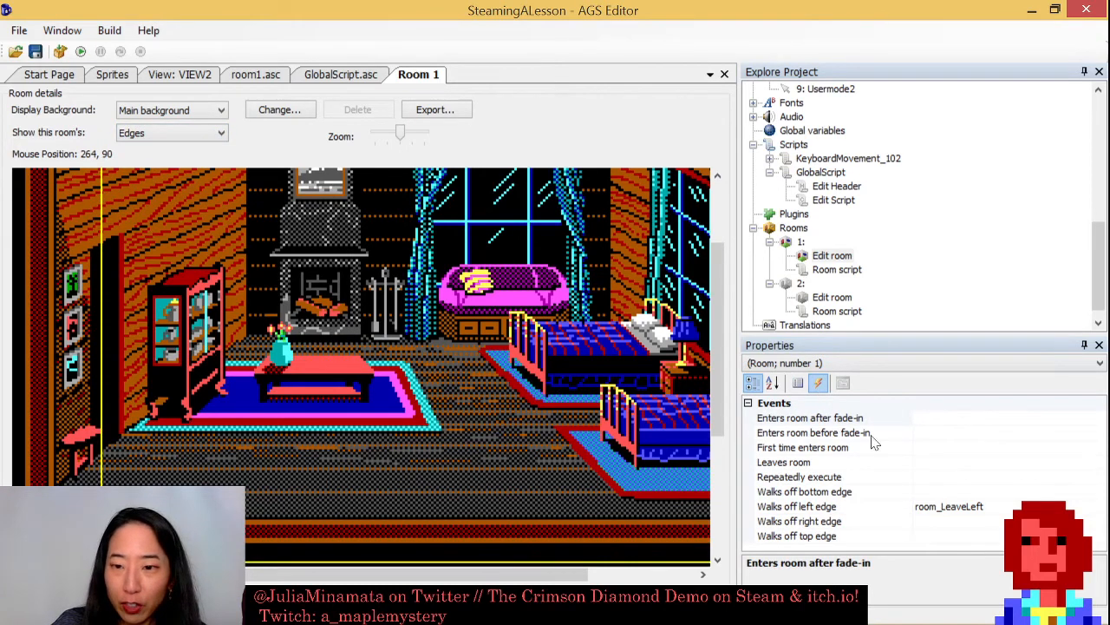
{"action": "left_click", "coordinate": [1100, 509]}
{"action": "left_click", "coordinate": [1098, 509]}
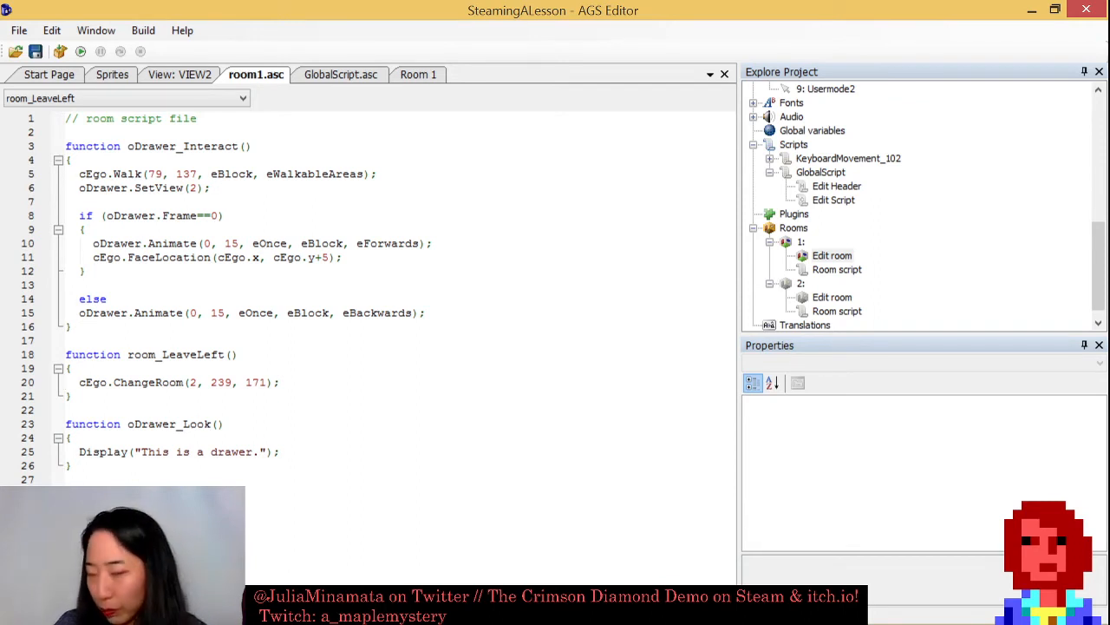
Run the game and walk the character behind and in front of the coffee table to test its walk-behind.
{"action": "left_click", "coordinate": [81, 53]}
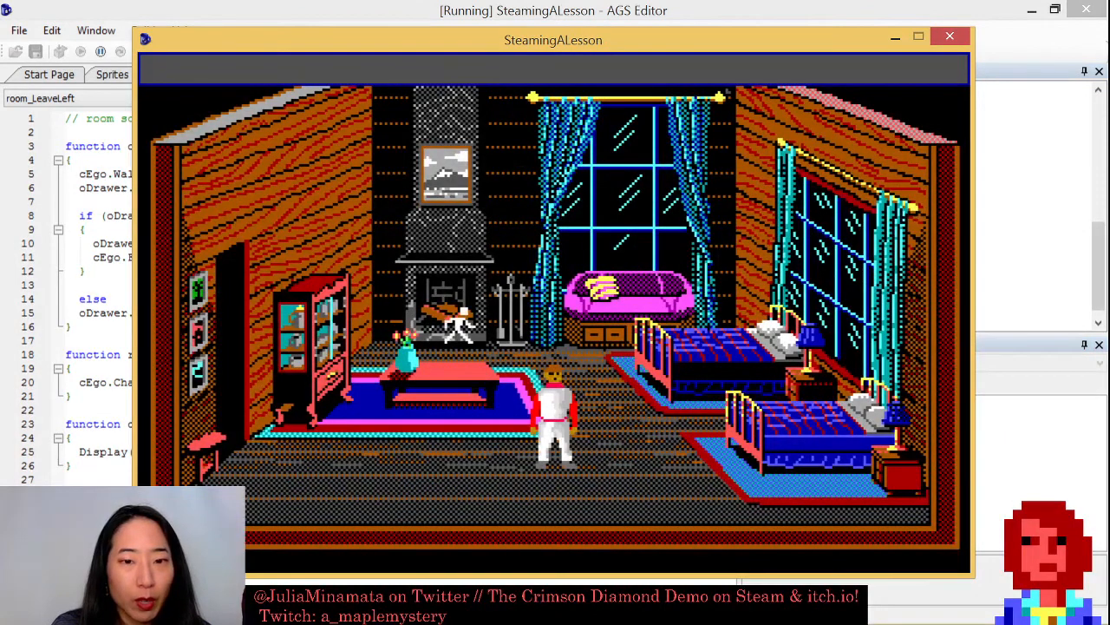
{"action": "left_click", "coordinate": [446, 454]}
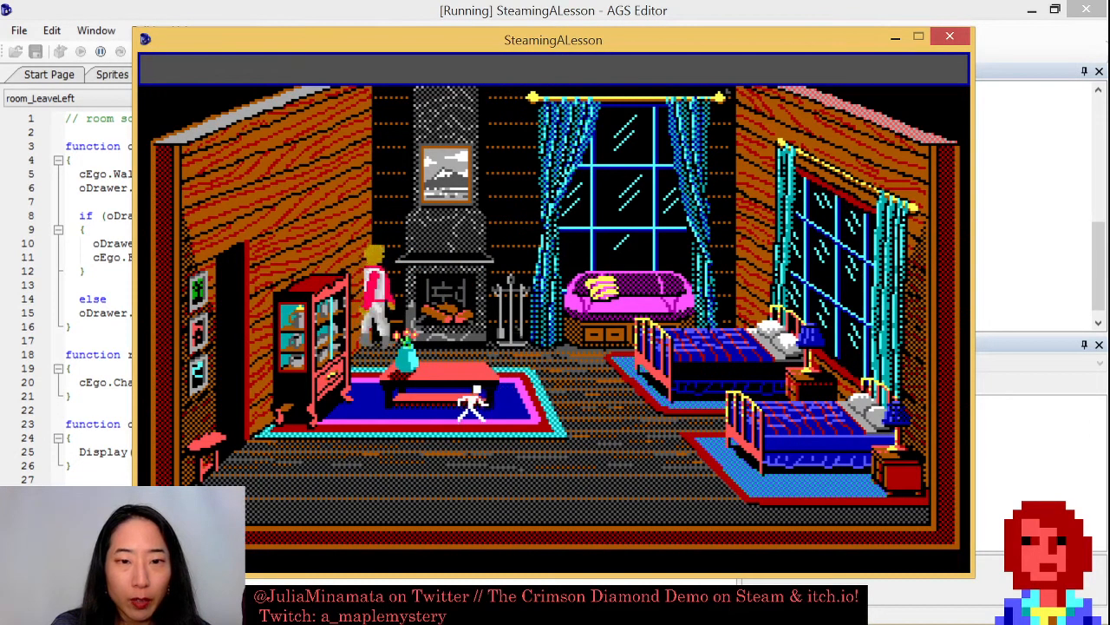
{"action": "left_click", "coordinate": [445, 441]}
{"action": "left_click", "coordinate": [455, 371]}
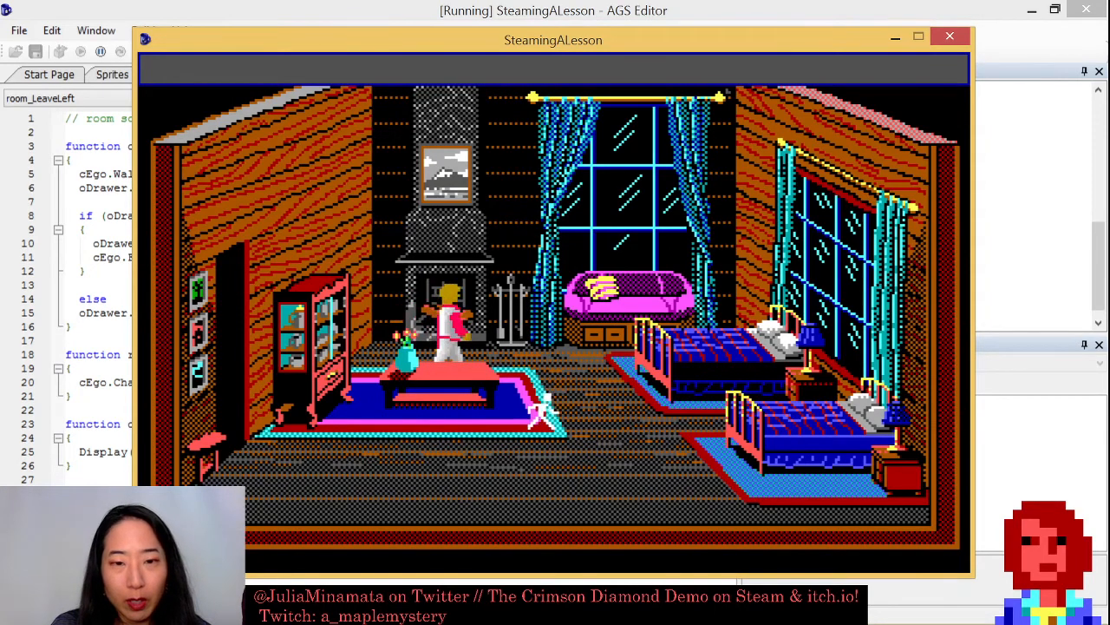
{"action": "left_click", "coordinate": [517, 438]}
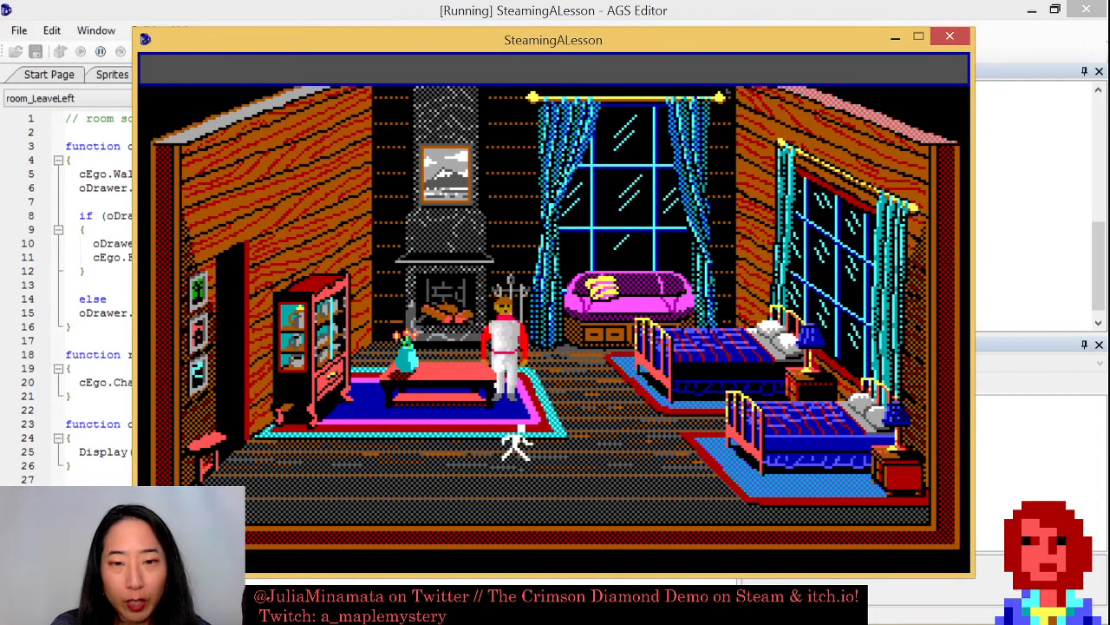
{"action": "left_click", "coordinate": [421, 428]}
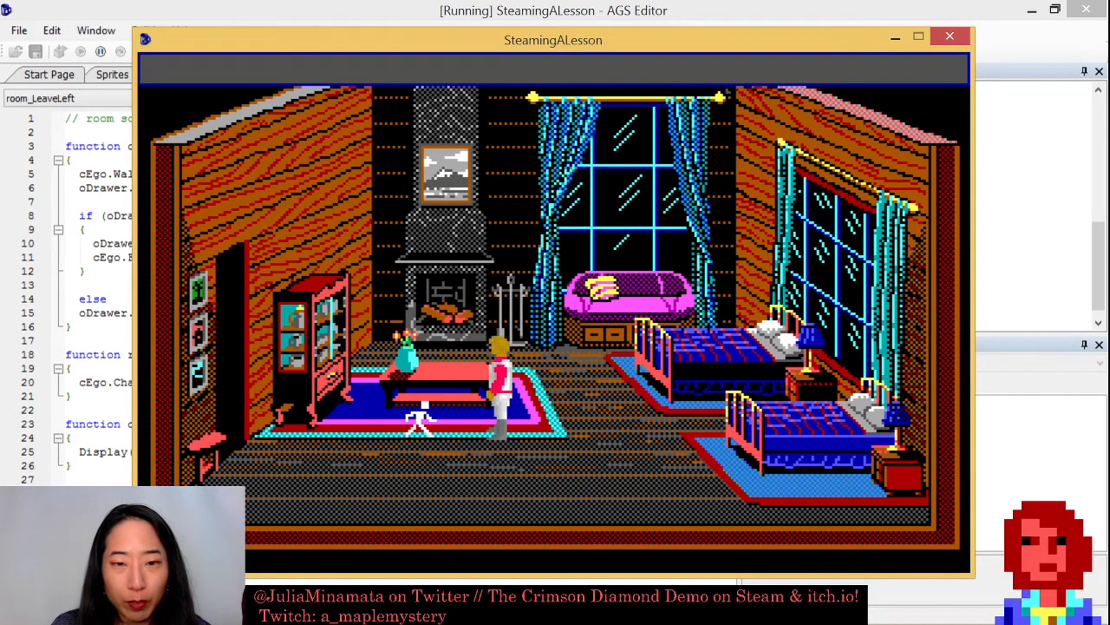
{"action": "left_click", "coordinate": [447, 325]}
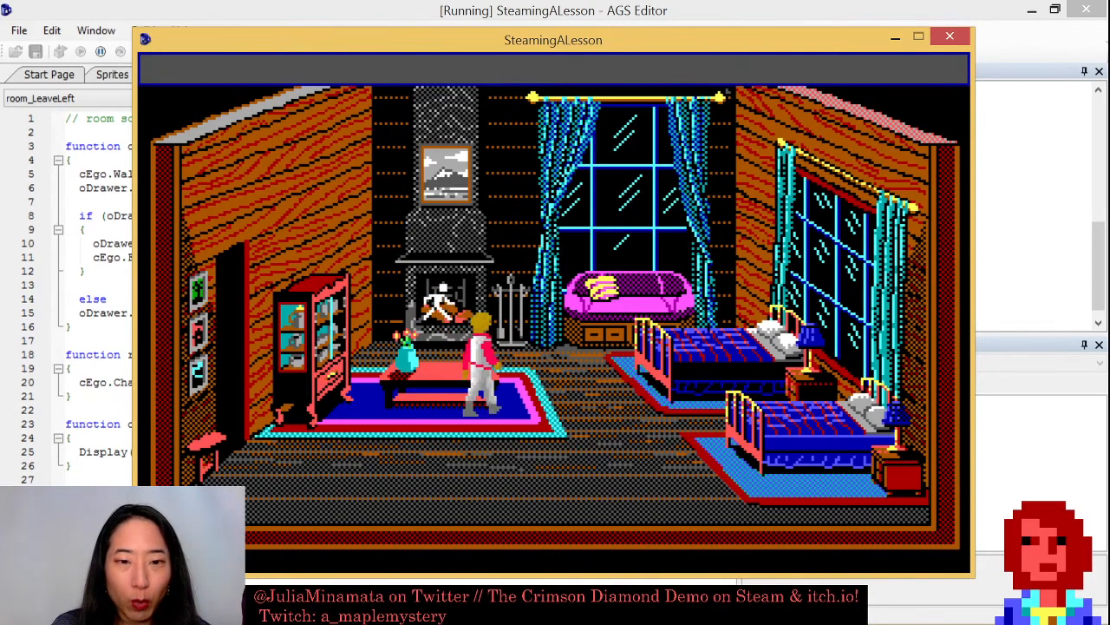
{"action": "left_click", "coordinate": [451, 405]}
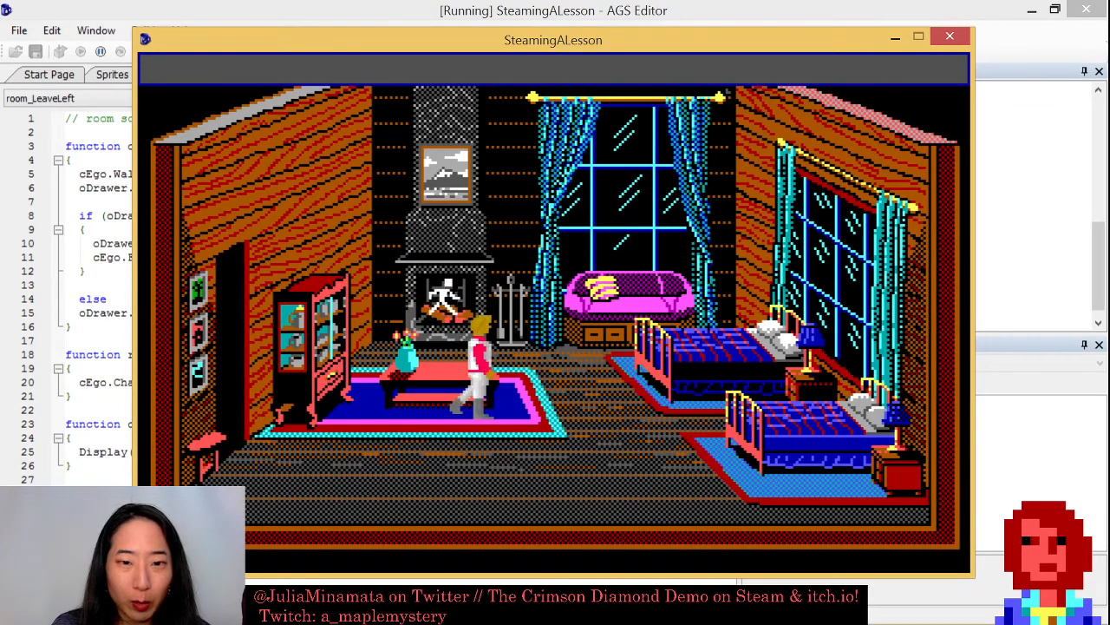
{"action": "left_click", "coordinate": [444, 296]}
{"action": "left_click", "coordinate": [477, 438]}
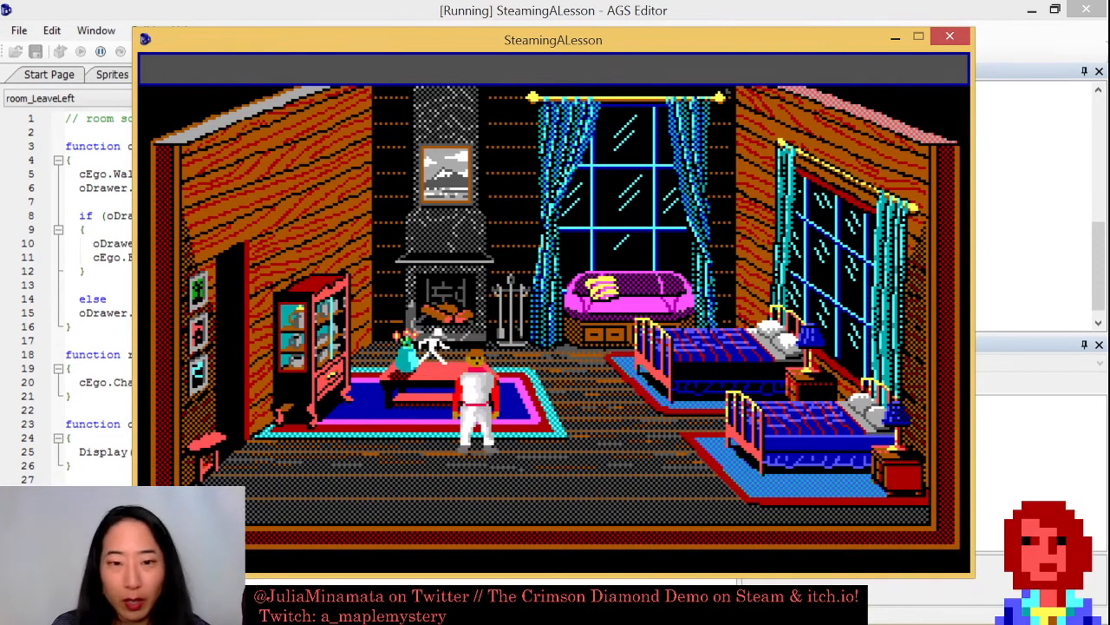
{"action": "left_click", "coordinate": [431, 319]}
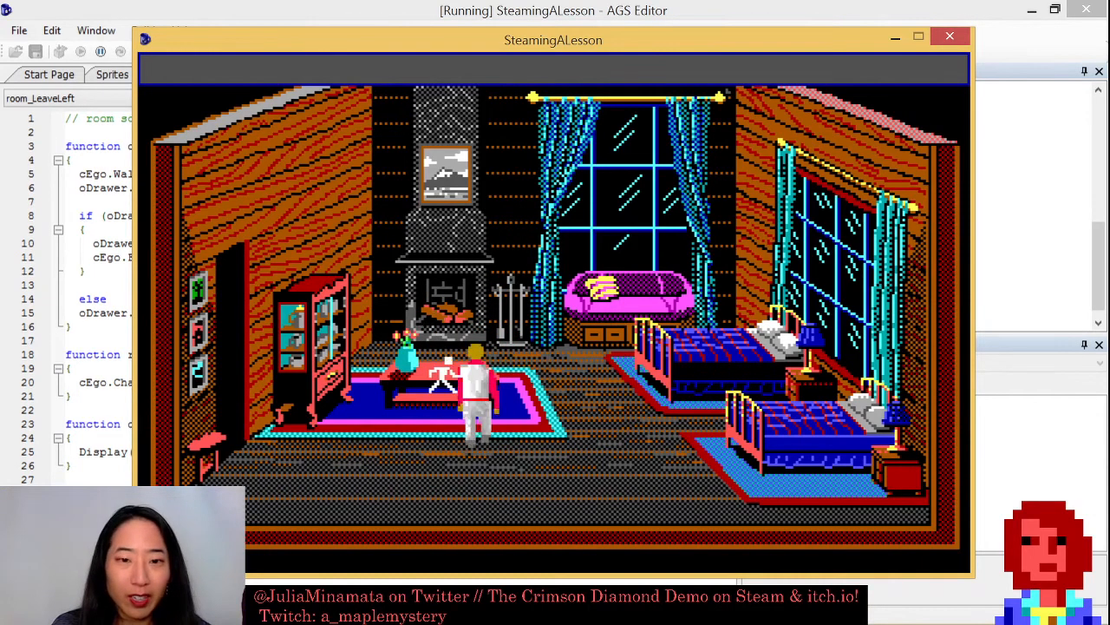
{"action": "left_click", "coordinate": [553, 424]}
Switch to the look cursor and examine the drawer twice to test its look response.
{"action": "right_click", "coordinate": [397, 459]}
{"action": "right_click", "coordinate": [389, 469]}
{"action": "right_click", "coordinate": [384, 451]}
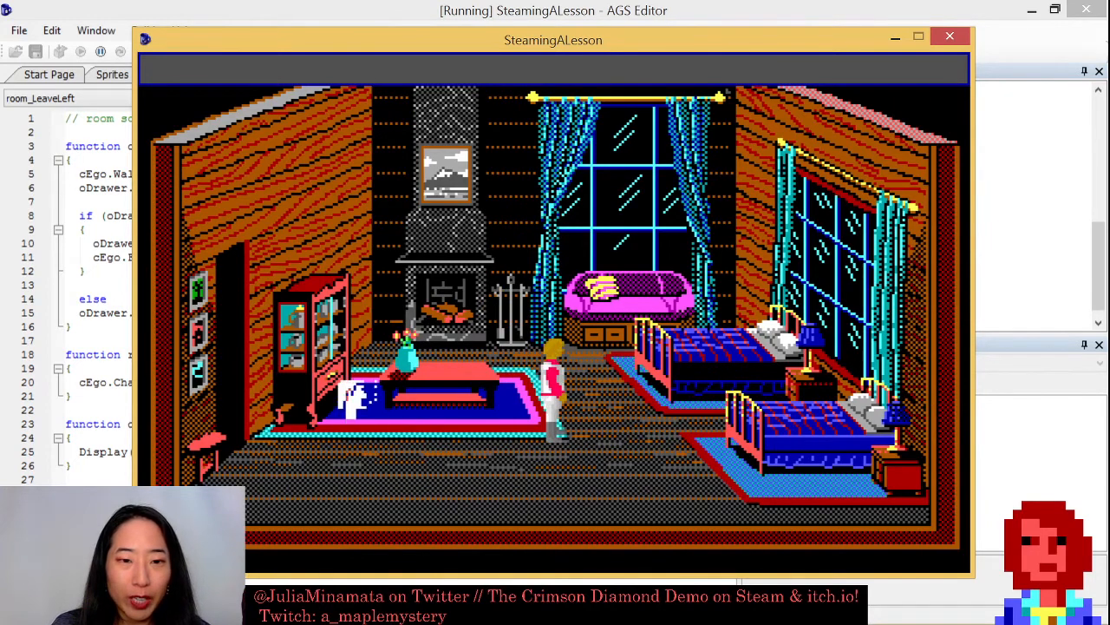
{"action": "right_click", "coordinate": [350, 384]}
{"action": "right_click", "coordinate": [342, 371]}
{"action": "left_click", "coordinate": [338, 374]}
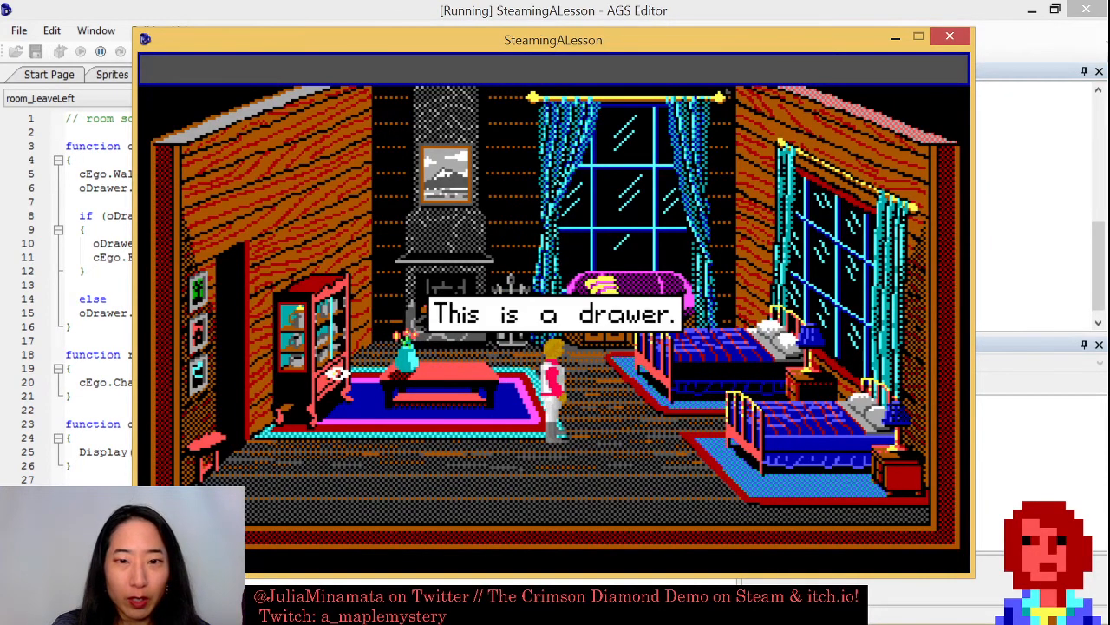
{"action": "left_click", "coordinate": [335, 373]}
{"action": "left_click", "coordinate": [330, 372]}
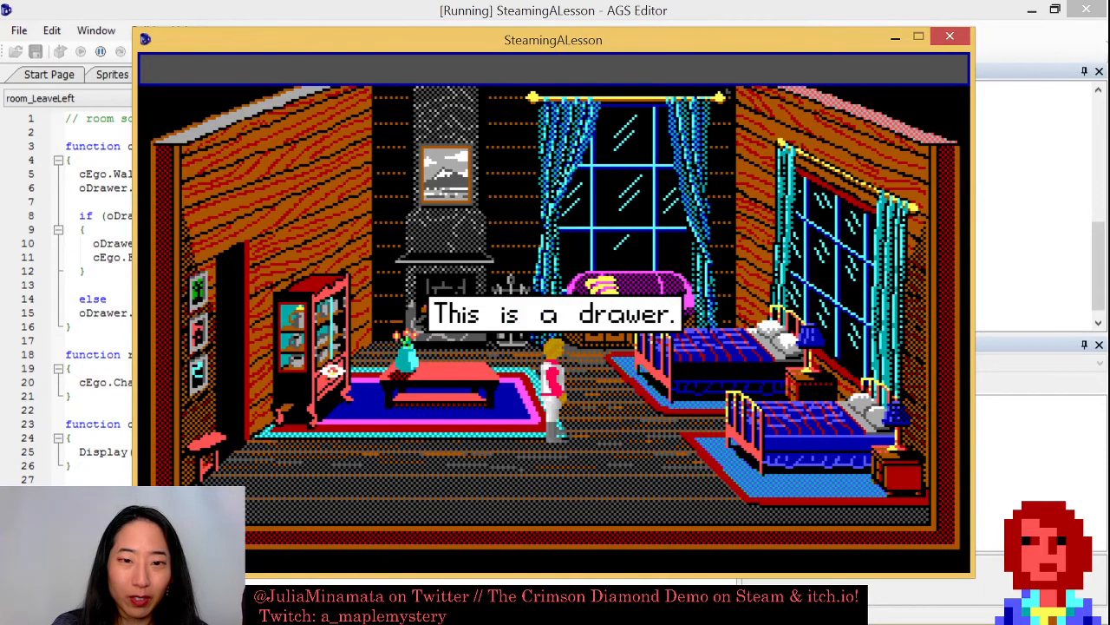
Interact with the drawer twice, walking the character away and moving the game window clear of the room script in between.
{"action": "right_click", "coordinate": [333, 376]}
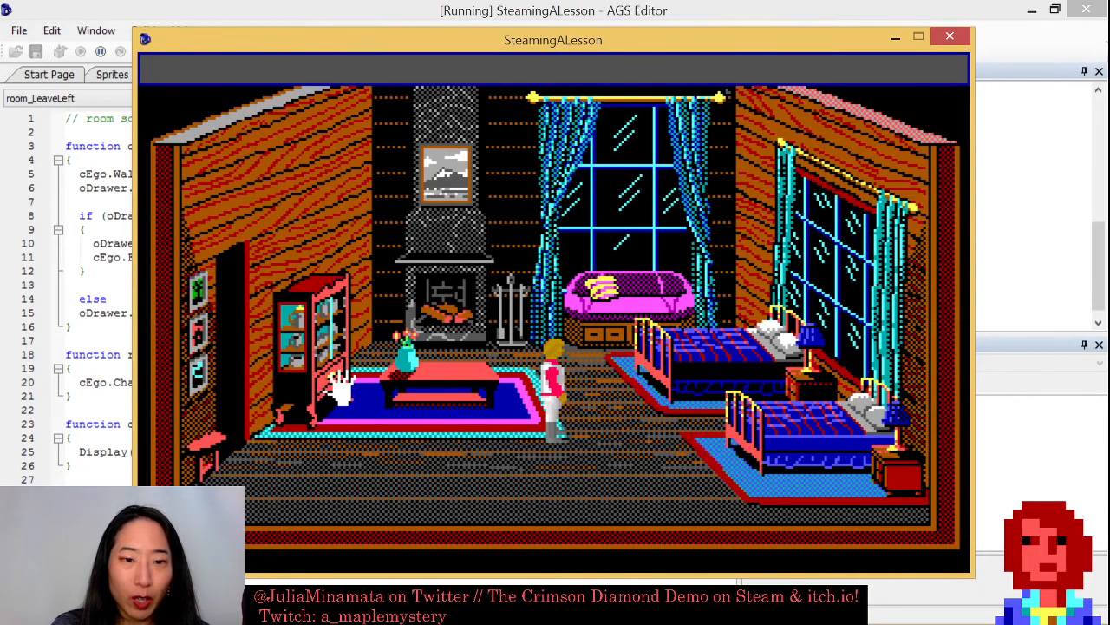
{"action": "left_click", "coordinate": [334, 374]}
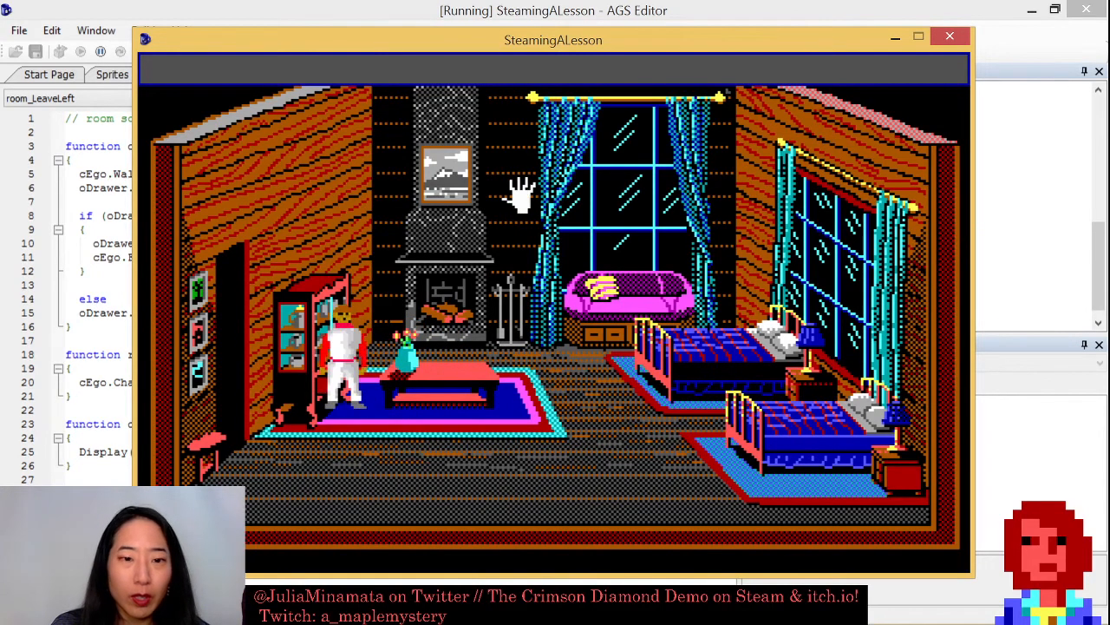
{"action": "mouse_move", "coordinate": [498, 78]}
{"action": "left_click_drag", "start_coordinate": [520, 32], "coordinate": [839, 69]}
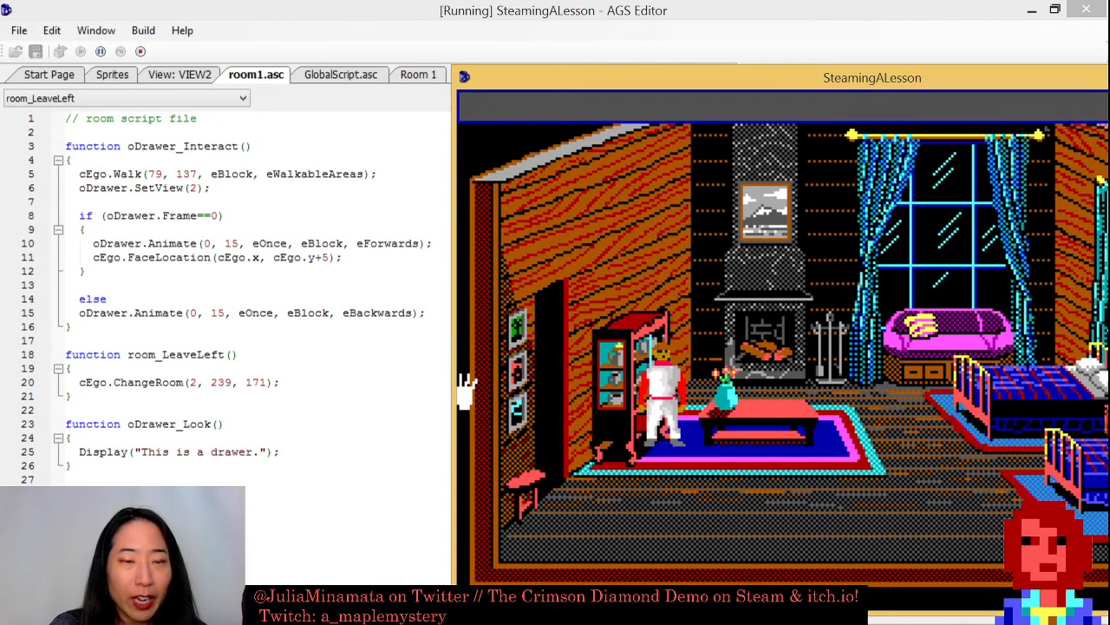
{"action": "right_click", "coordinate": [742, 503]}
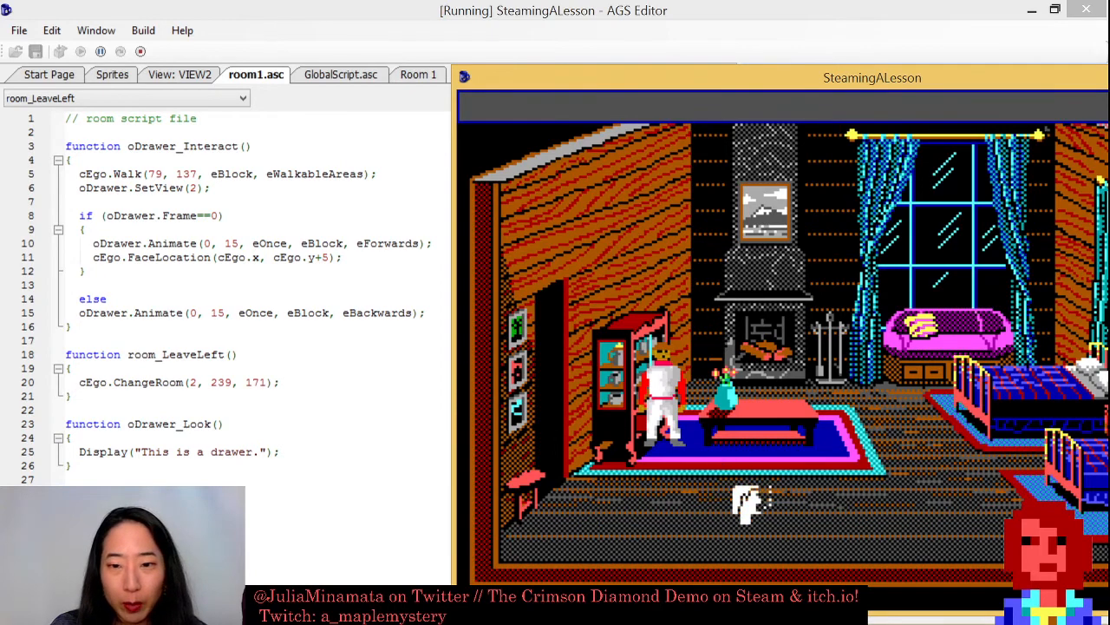
{"action": "left_click", "coordinate": [883, 473]}
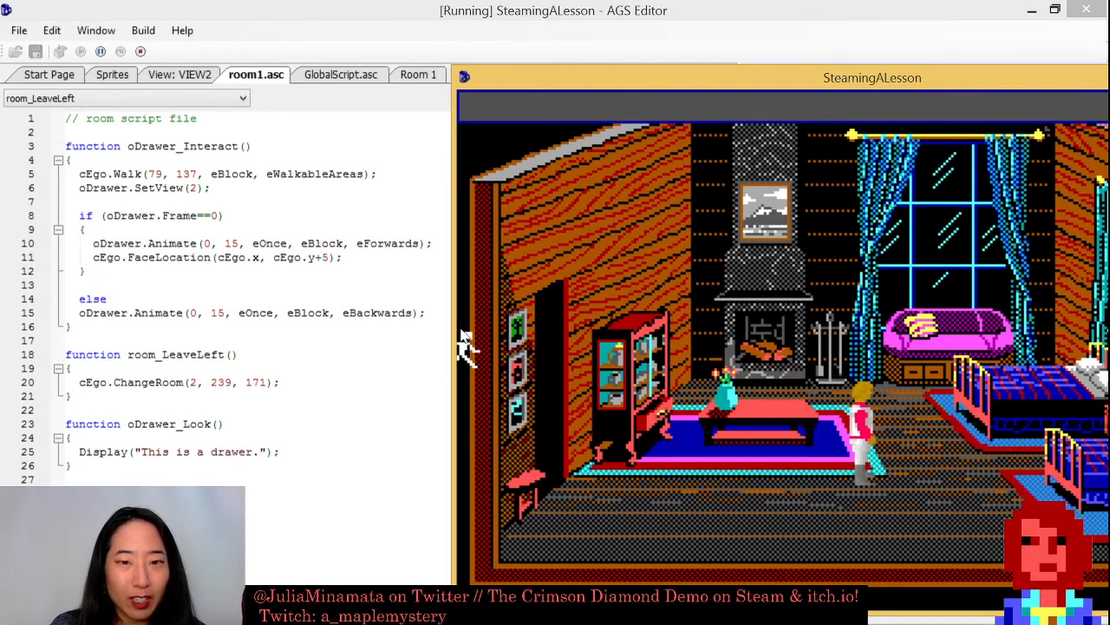
{"action": "left_click", "coordinate": [652, 410]}
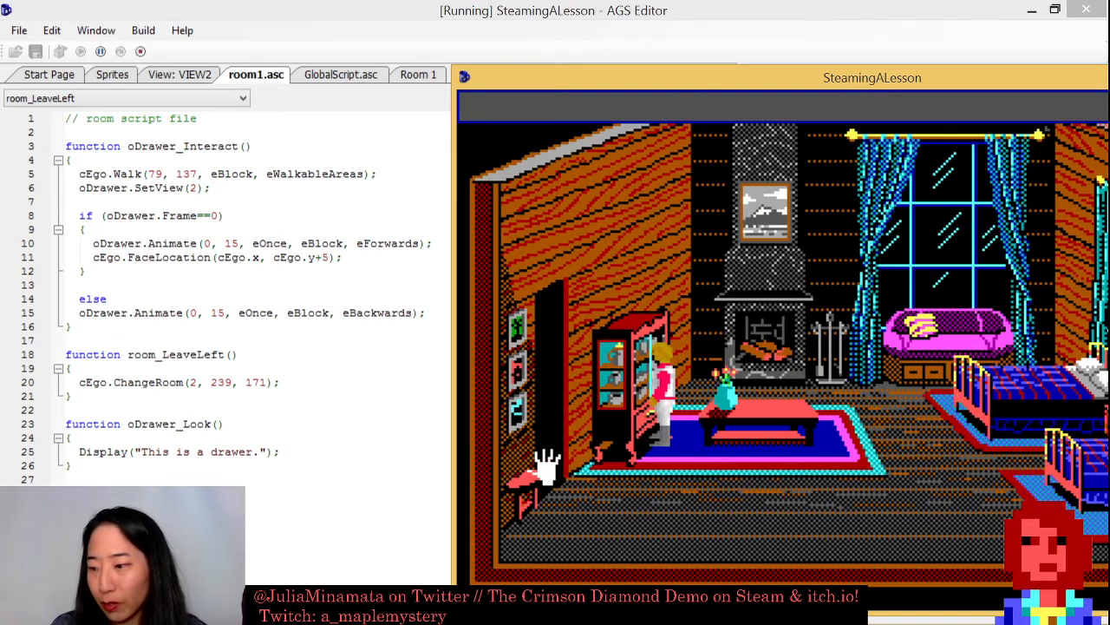
Move the game window back over the editor and walk the character around the coffee table towards the doorway.
{"action": "left_click_drag", "start_coordinate": [894, 78], "coordinate": [551, 58]}
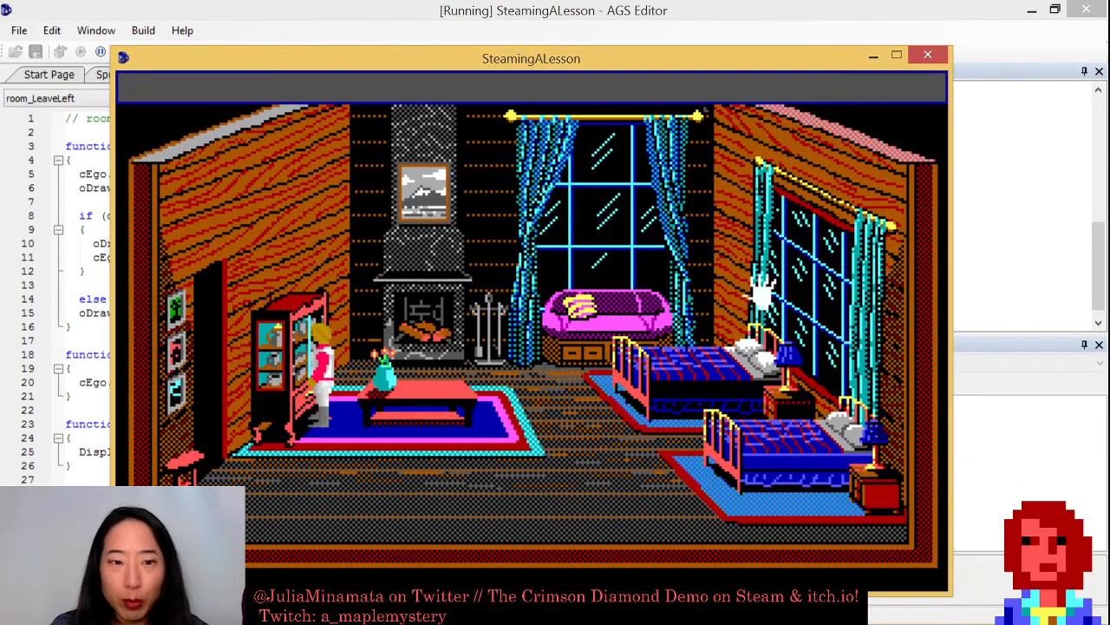
{"action": "left_click", "coordinate": [523, 438]}
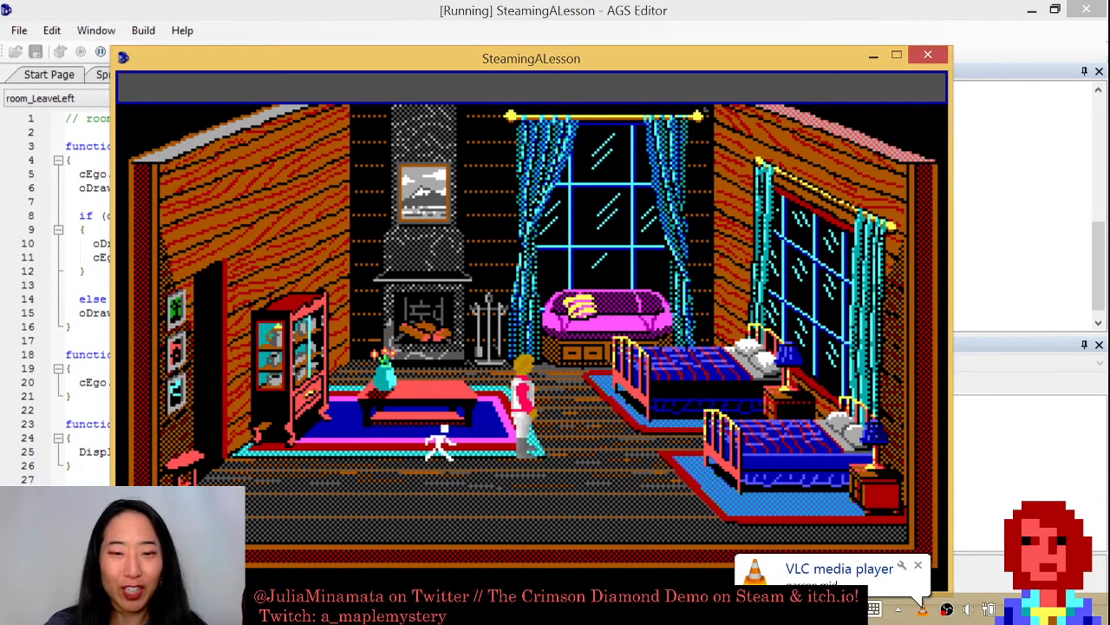
{"action": "left_click", "coordinate": [420, 451]}
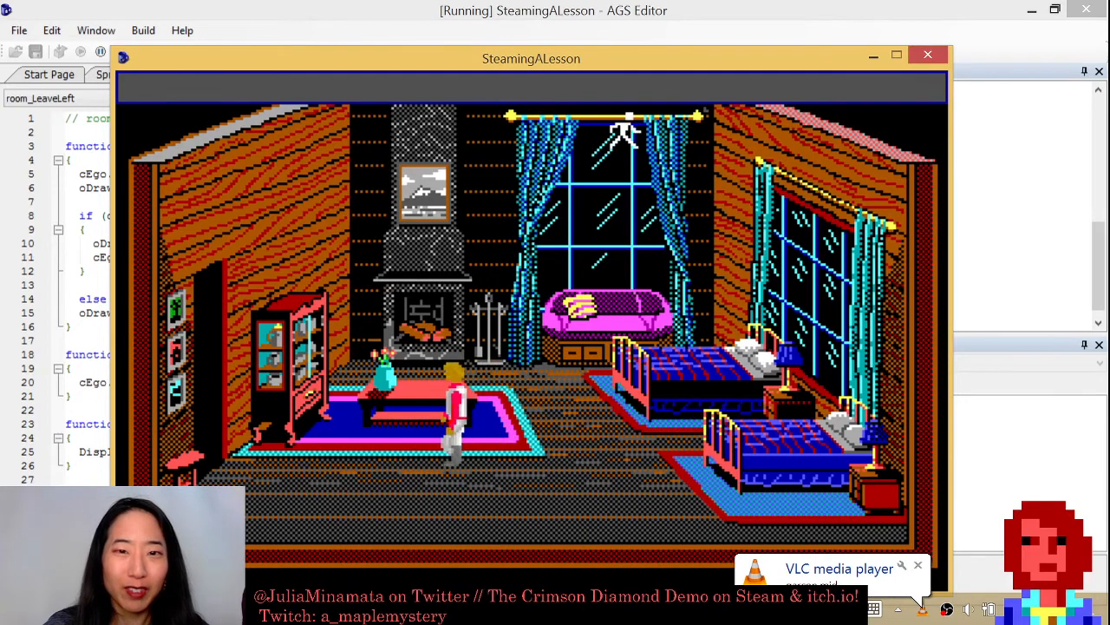
{"action": "mouse_move", "coordinate": [603, 91]}
{"action": "left_click", "coordinate": [433, 255]}
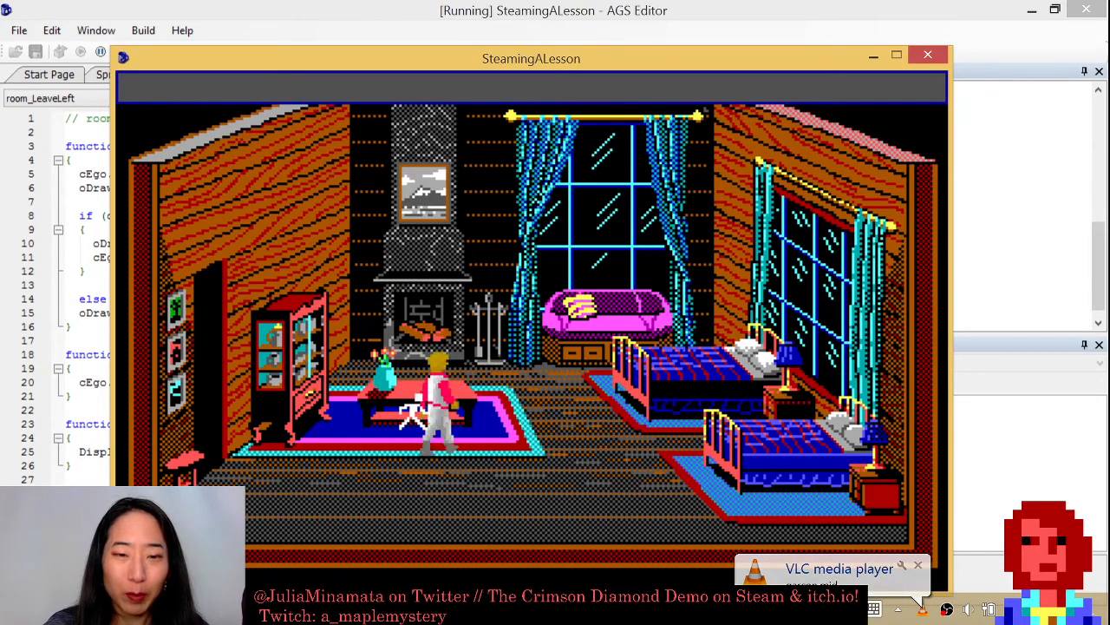
{"action": "left_click", "coordinate": [426, 307]}
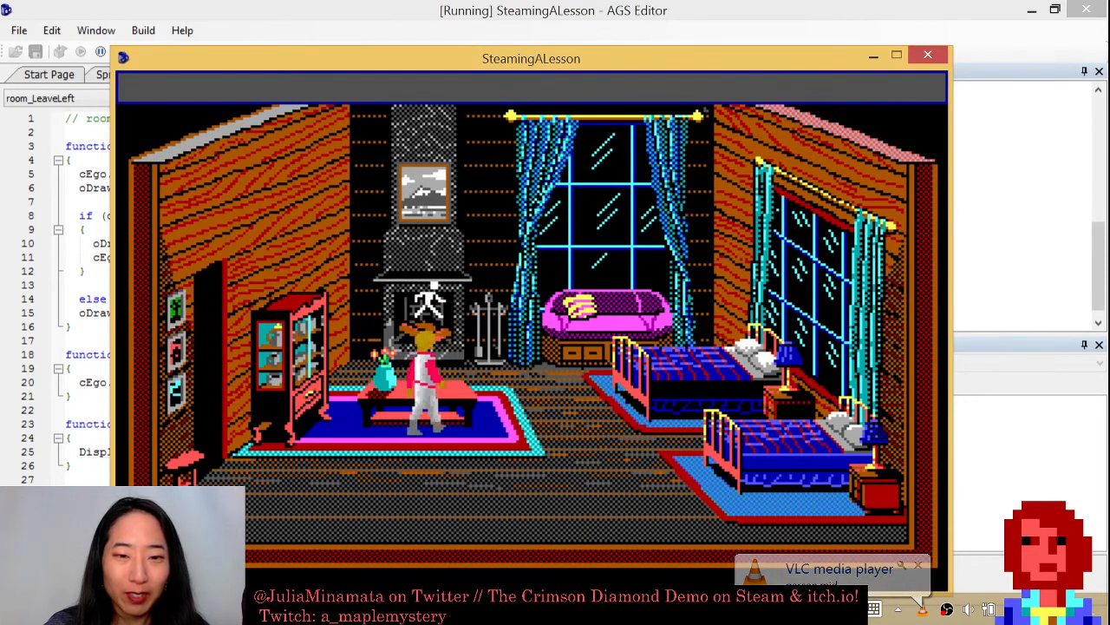
{"action": "left_click", "coordinate": [396, 417]}
{"action": "left_click", "coordinate": [329, 501]}
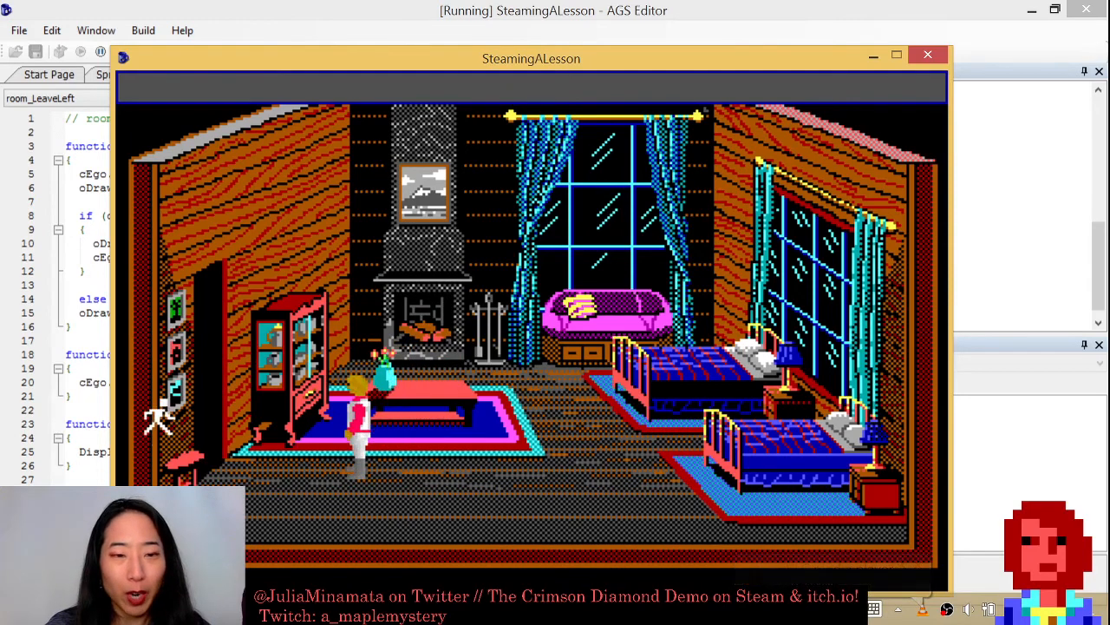
Walk the character through room 1's doorway into room 2, across the carpet, and over to the doorway by the wall lamp.
{"action": "left_click", "coordinate": [192, 448]}
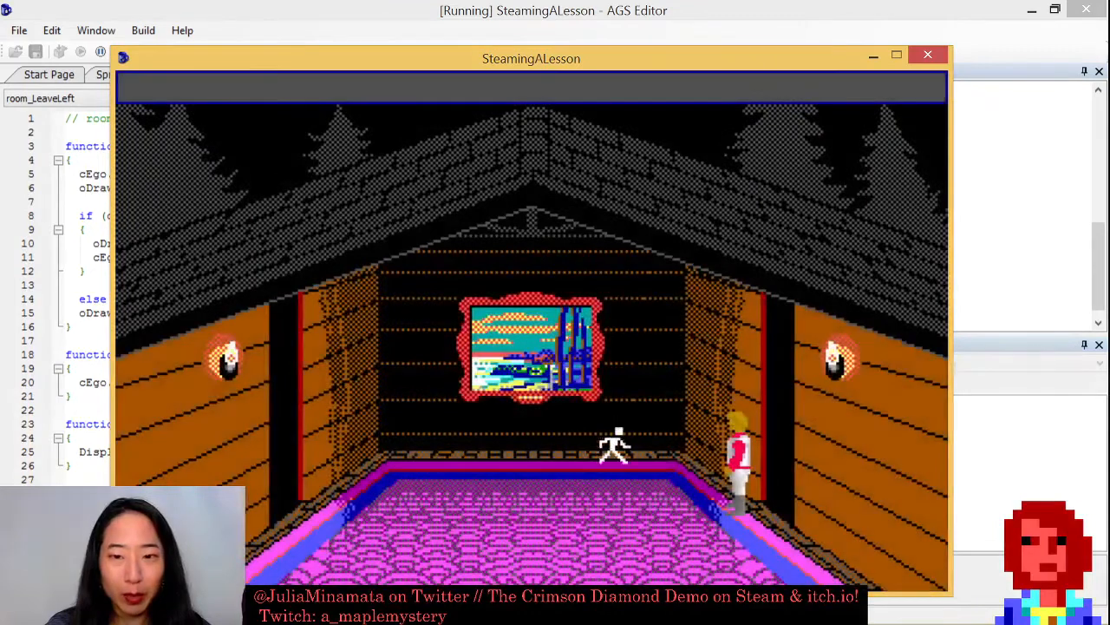
{"action": "left_click", "coordinate": [634, 520]}
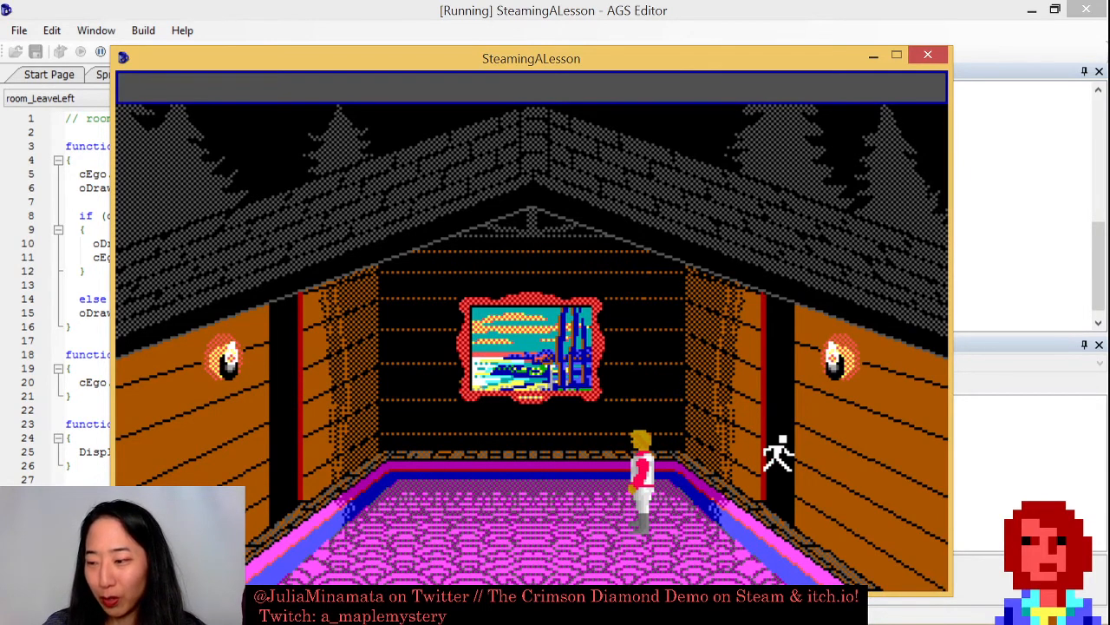
{"action": "left_click", "coordinate": [825, 464]}
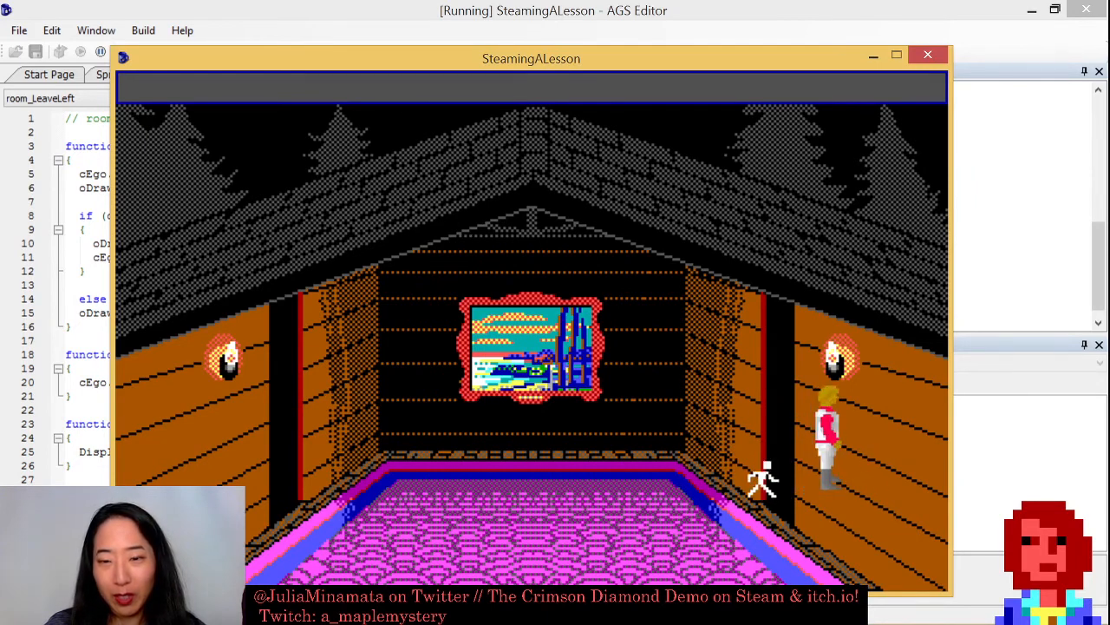
Walk the character back onto room 2's carpet and close the test game.
{"action": "left_click", "coordinate": [626, 518]}
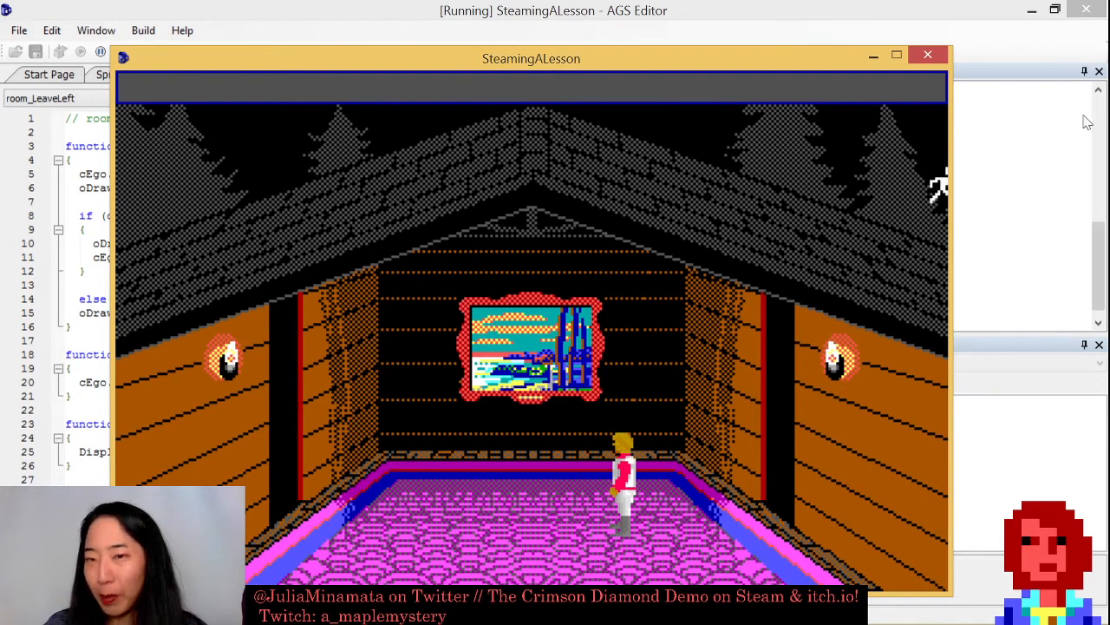
{"action": "left_click", "coordinate": [929, 57]}
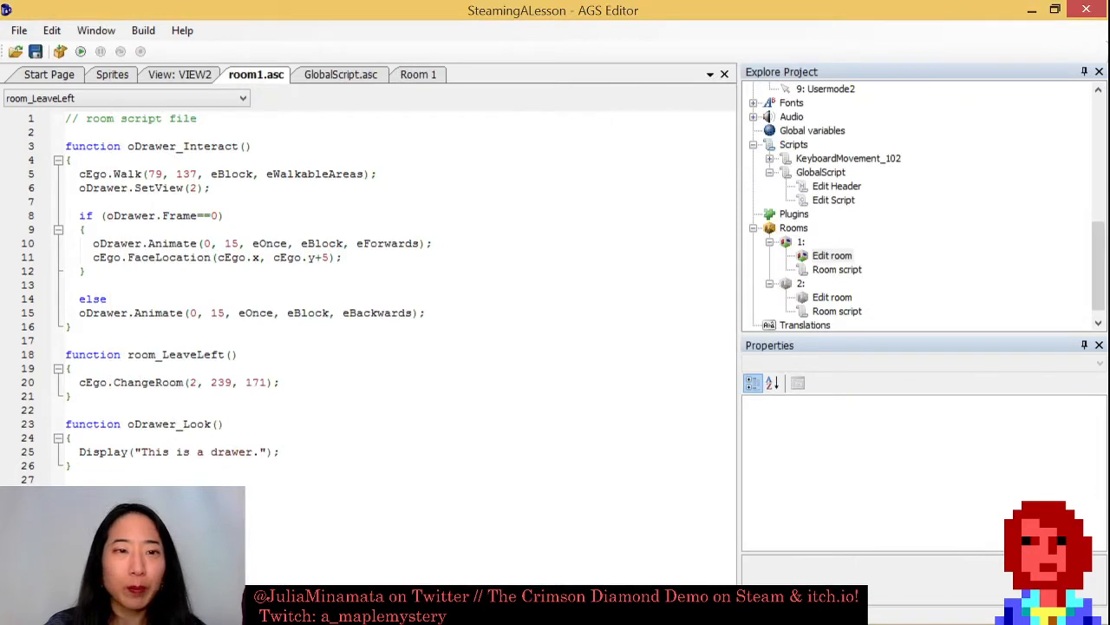
Return to room 1's editor and set it to show nothing over the background instead of the edges.
{"action": "left_click", "coordinate": [416, 75]}
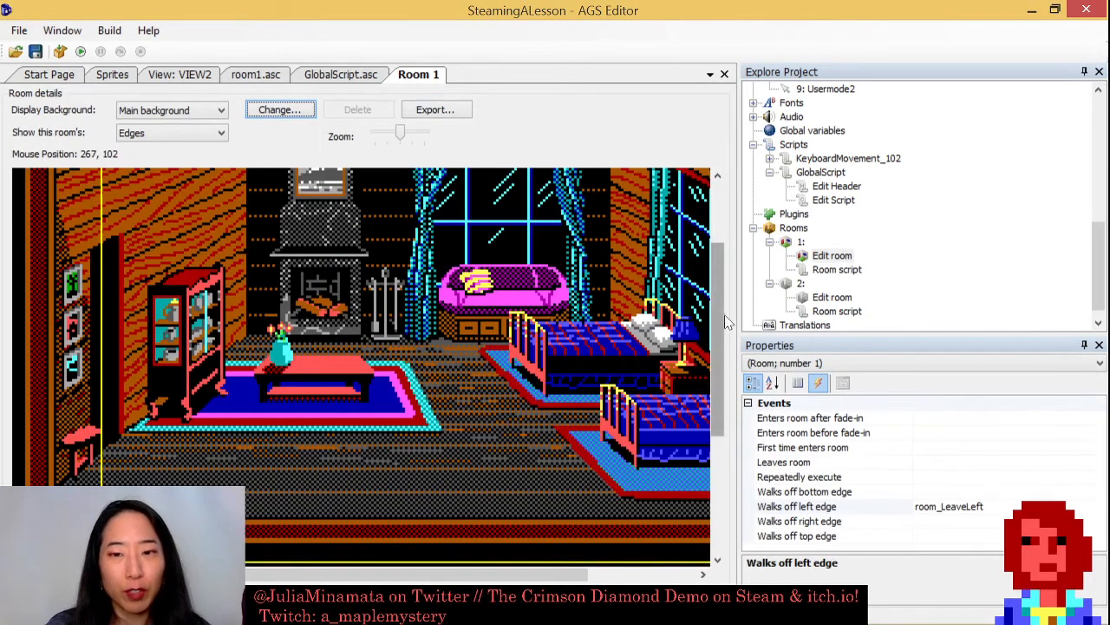
{"action": "scroll", "coordinate": [707, 281], "scroll_direction": "up", "scroll_amount": 4}
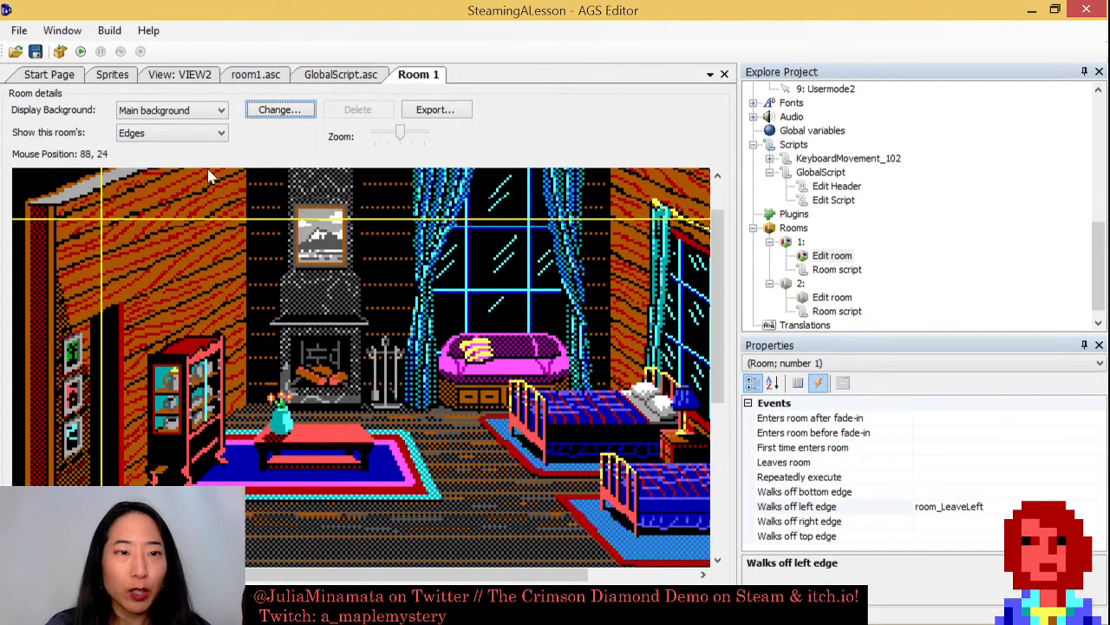
{"action": "left_click", "coordinate": [165, 132]}
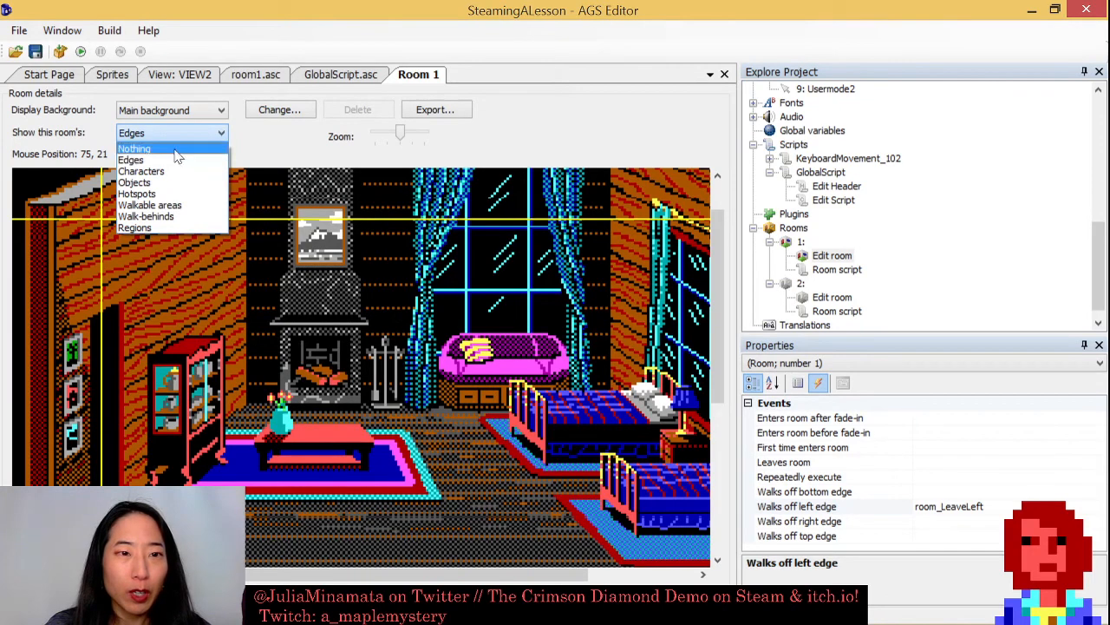
{"action": "left_click", "coordinate": [180, 148]}
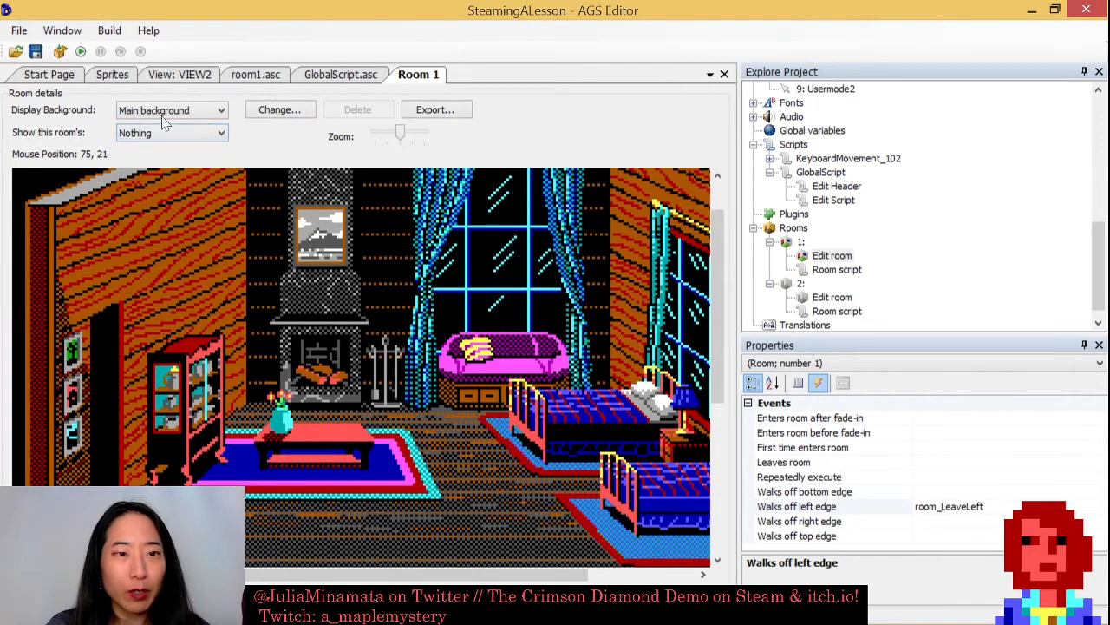
Widen the room view to examine room 1's full background art and check the available background options.
{"action": "left_click", "coordinate": [183, 108]}
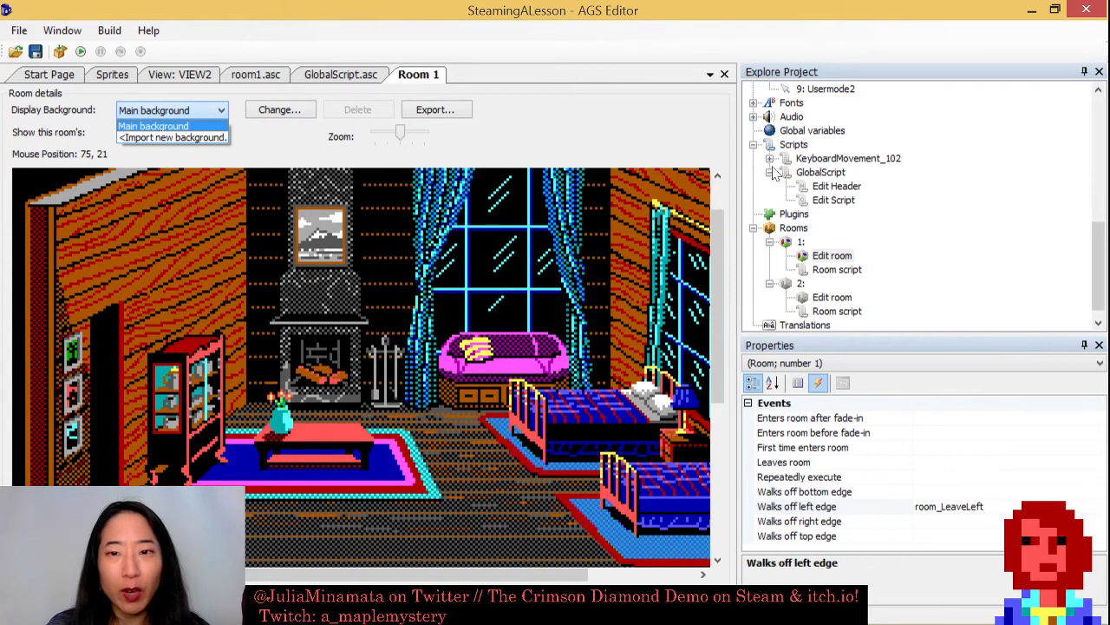
{"action": "left_click", "coordinate": [739, 150]}
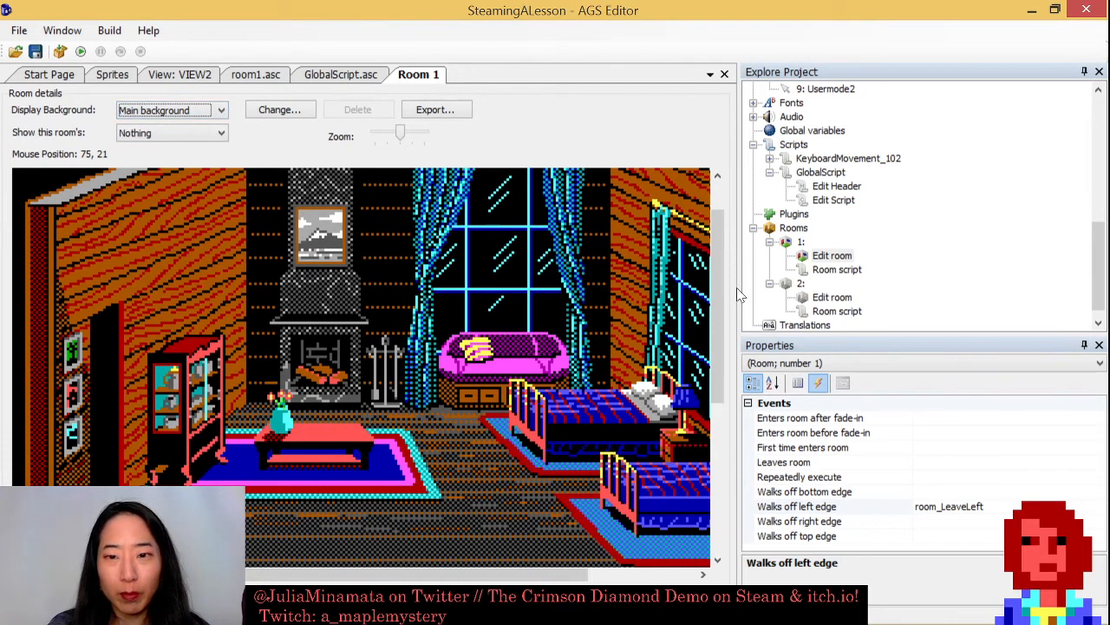
{"action": "left_click_drag", "start_coordinate": [763, 285], "coordinate": [994, 293]}
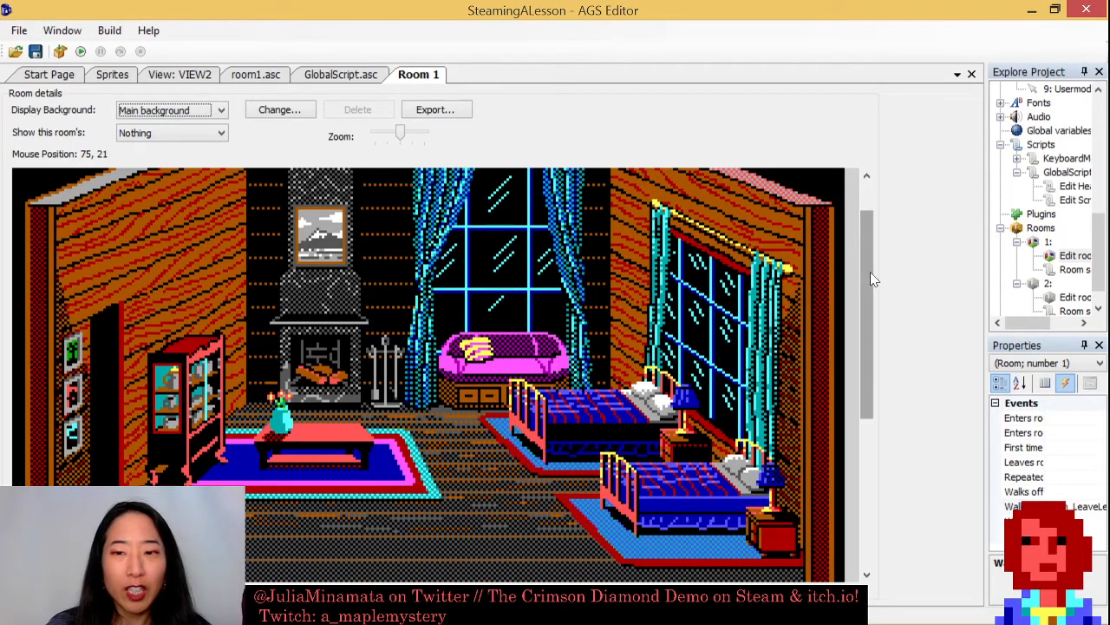
{"action": "left_click_drag", "start_coordinate": [870, 272], "coordinate": [862, 238]}
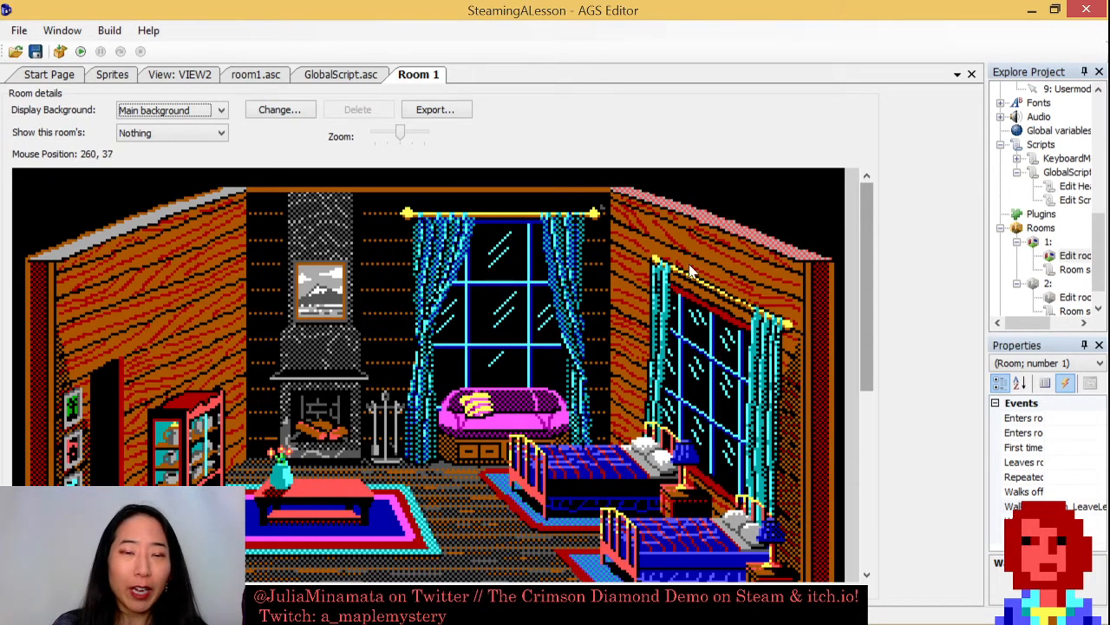
{"action": "left_click", "coordinate": [172, 110]}
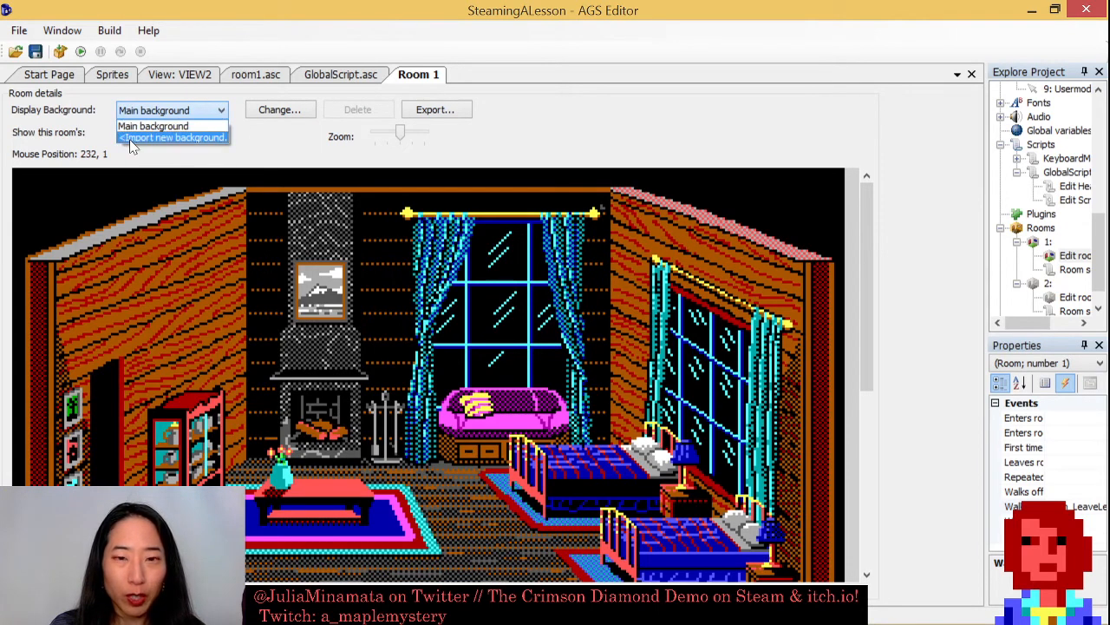
{"action": "left_click", "coordinate": [564, 123]}
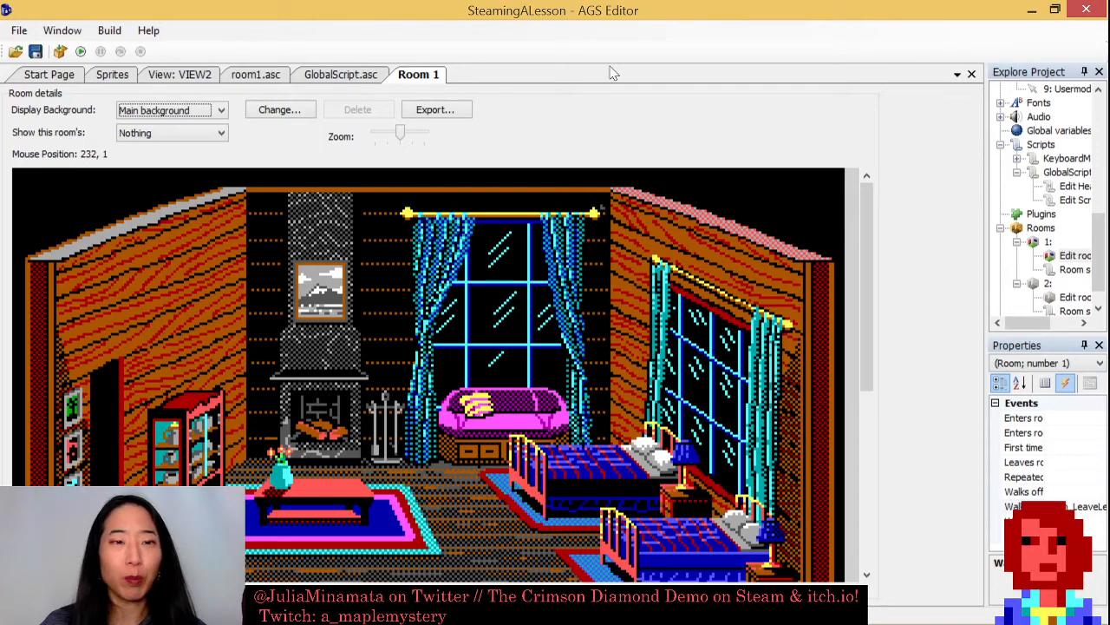
Restore the project tree's width and look through the project's sprites, including the Defaults folder.
{"action": "left_click_drag", "start_coordinate": [987, 124], "coordinate": [742, 125]}
{"action": "scroll", "coordinate": [1078, 263], "scroll_direction": "up", "scroll_amount": 10}
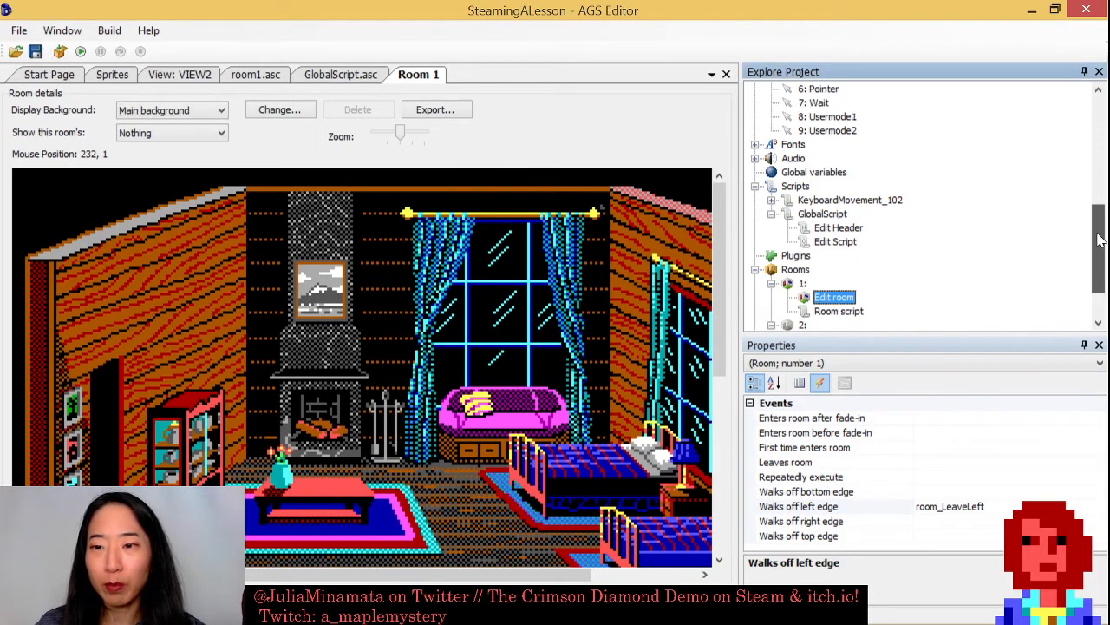
{"action": "double_click", "coordinate": [802, 119]}
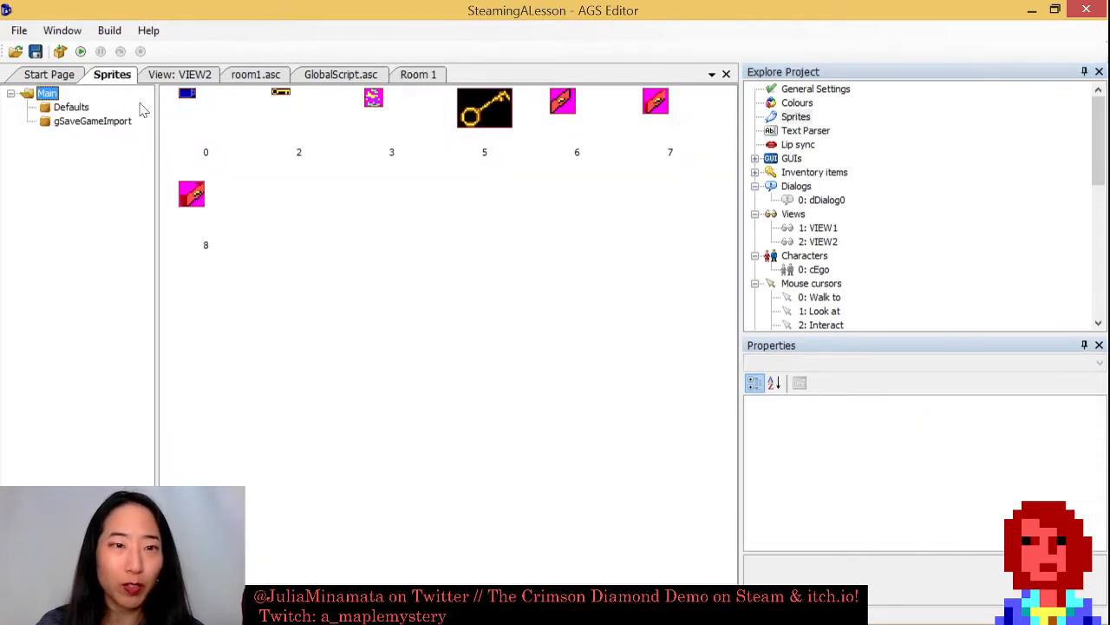
{"action": "left_click", "coordinate": [71, 106]}
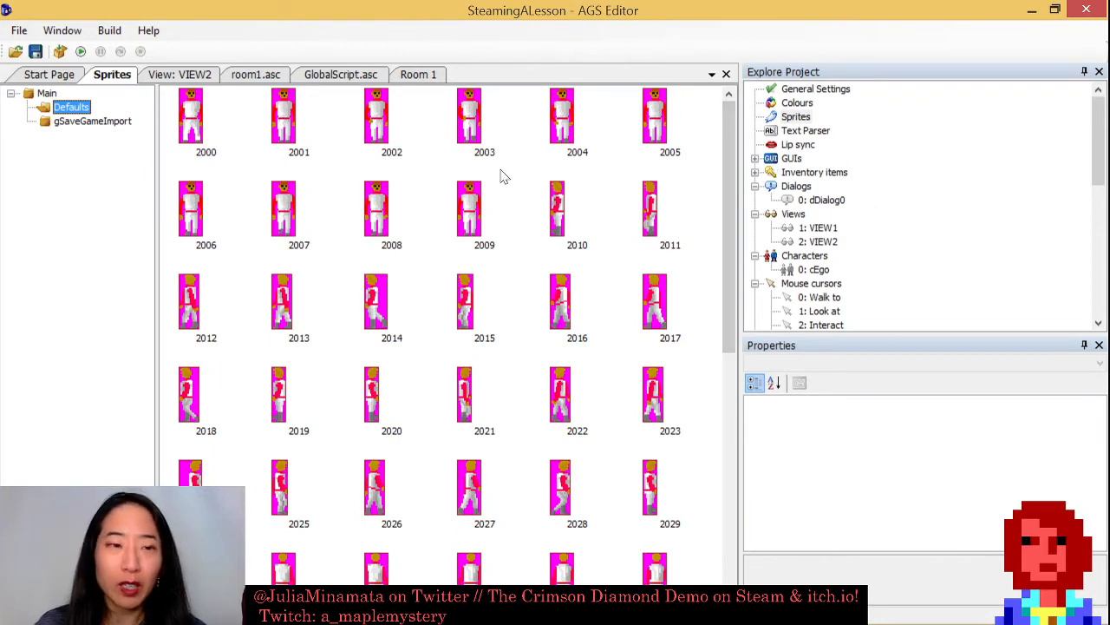
{"action": "left_click", "coordinate": [10, 93]}
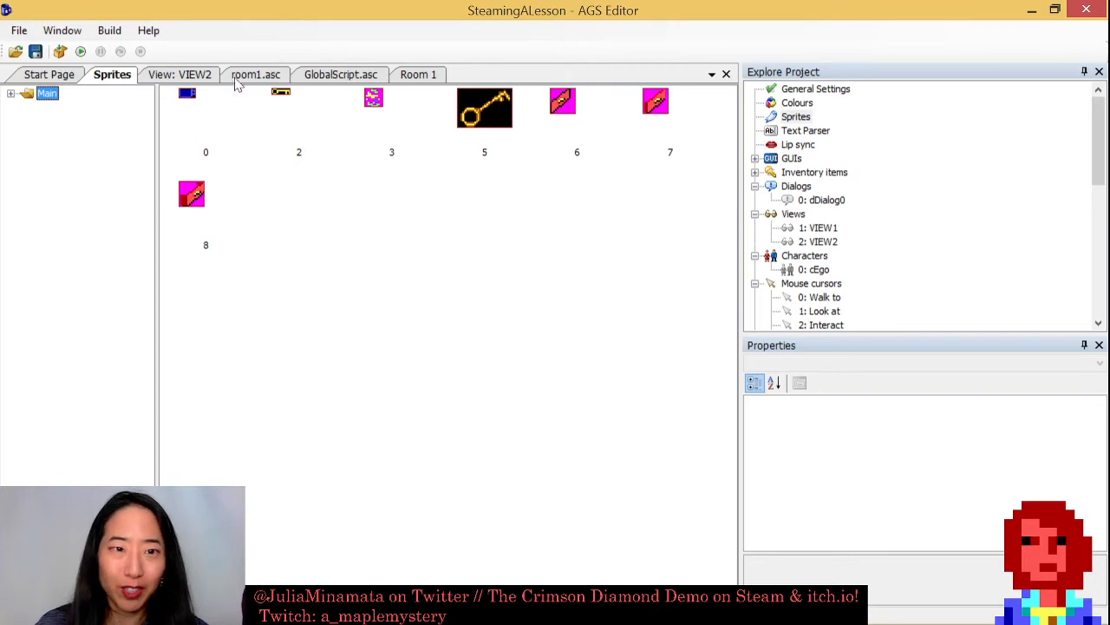
Glance at room 1's script, then return to the room 1 editor and widen its view to fit the background.
{"action": "left_click", "coordinate": [269, 79]}
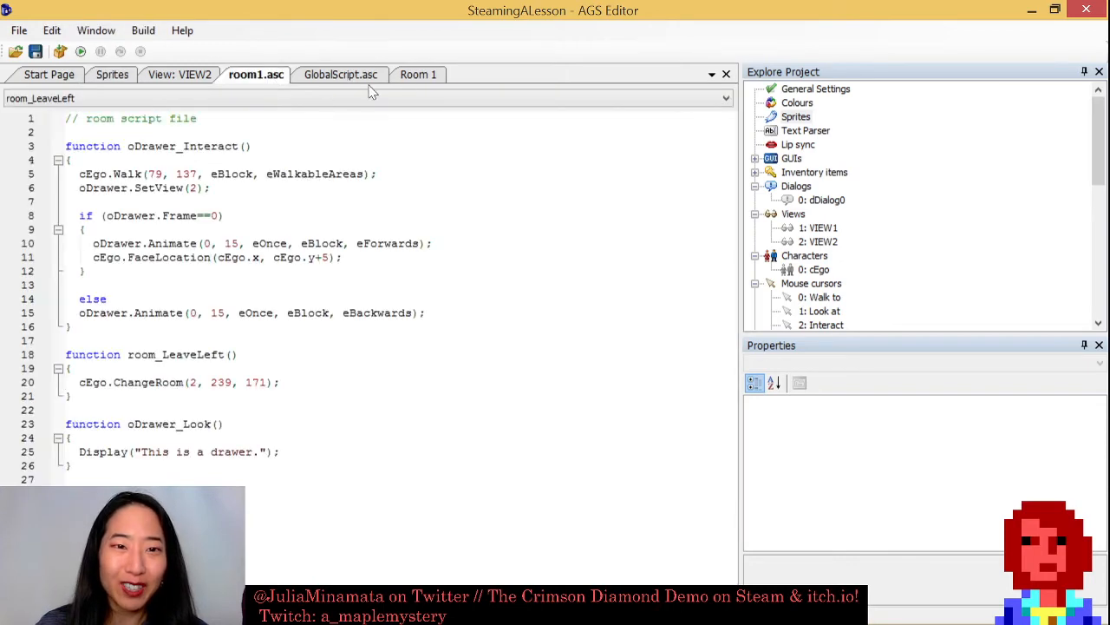
{"action": "left_click", "coordinate": [418, 77]}
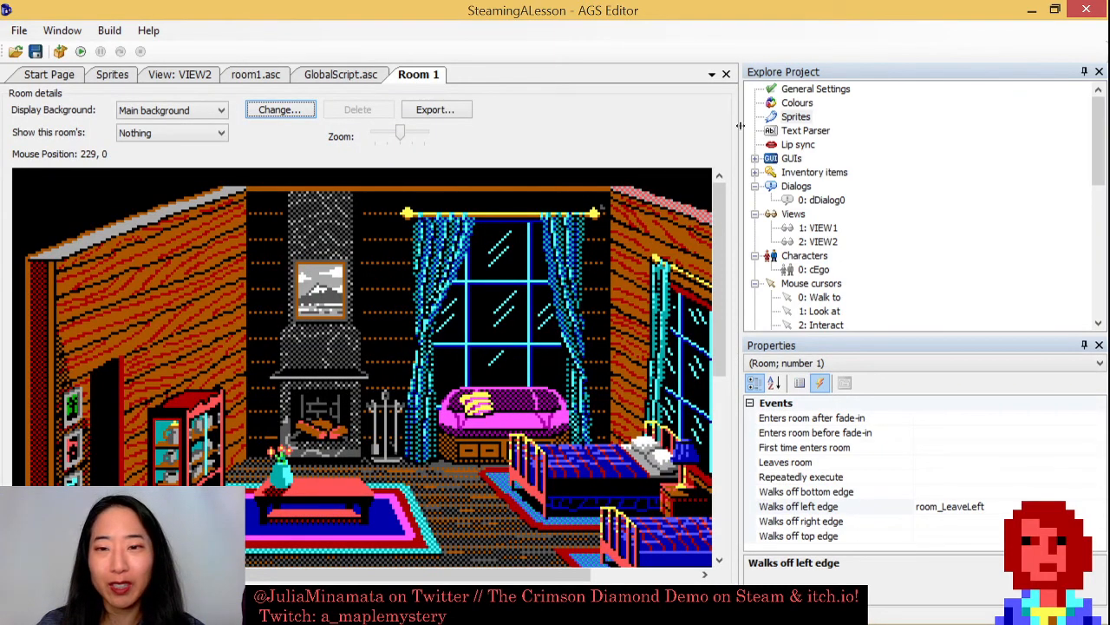
{"action": "left_click_drag", "start_coordinate": [742, 122], "coordinate": [860, 130]}
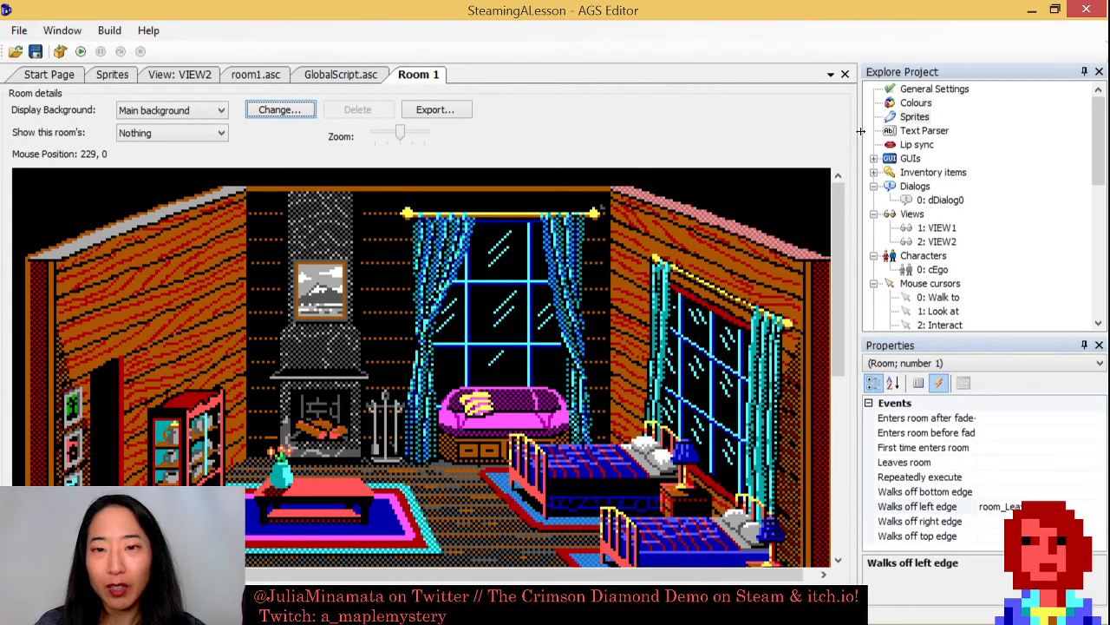
{"action": "left_click_drag", "start_coordinate": [843, 208], "coordinate": [835, 229]}
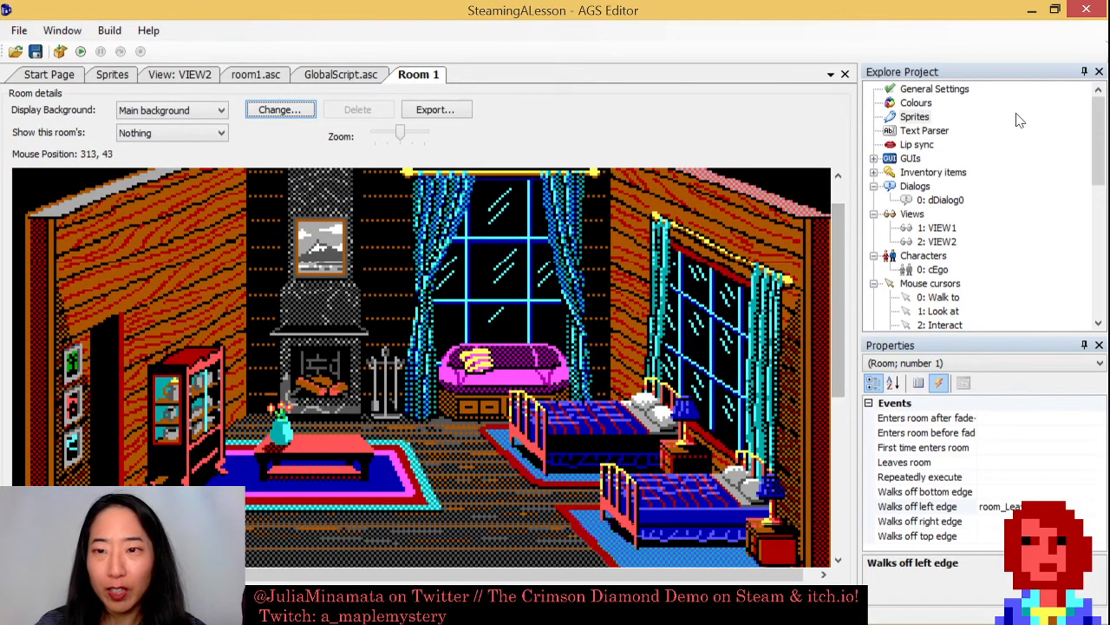
Run the game and save the current game under the name "start".
{"action": "left_click", "coordinate": [80, 52]}
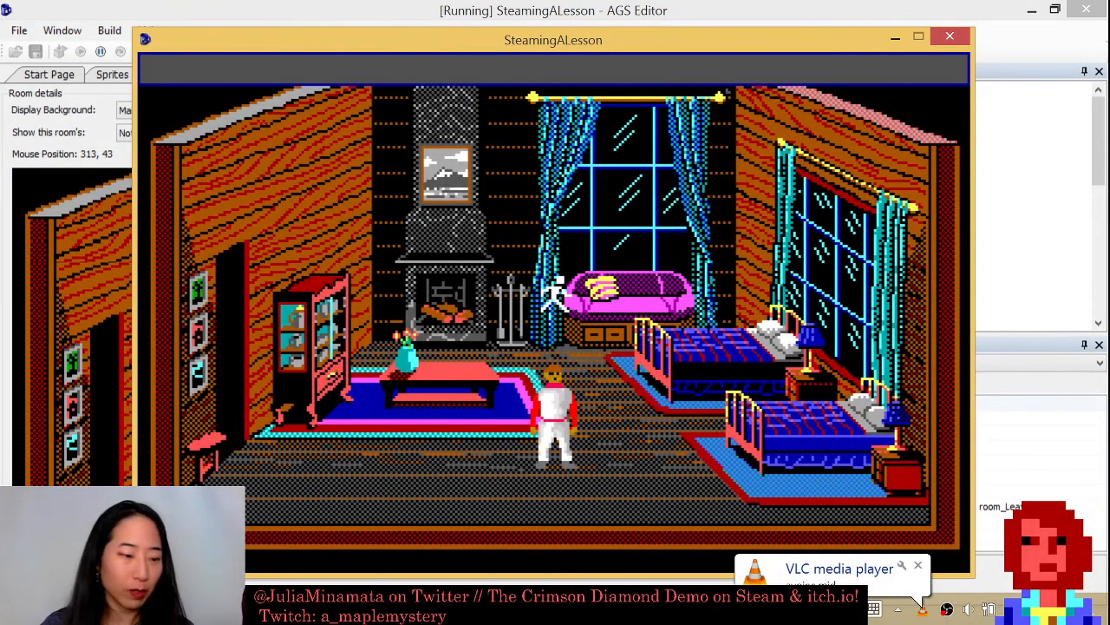
{"action": "key", "text": "Escape"}
{"action": "left_click", "coordinate": [421, 147]}
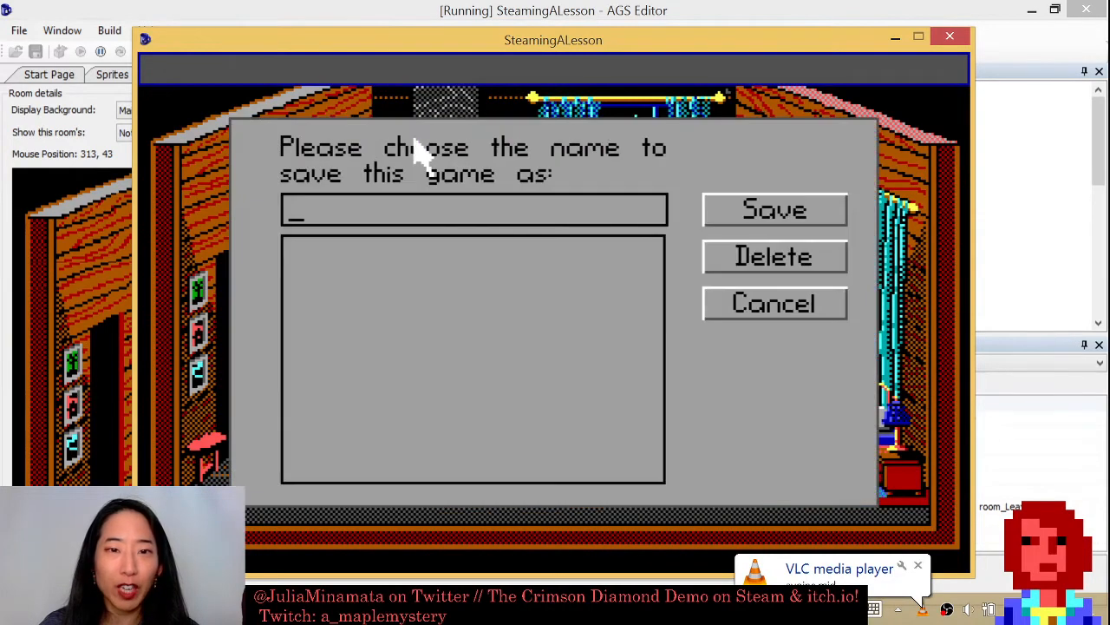
{"action": "type", "text": "sta"}
{"action": "key", "text": "Return"}
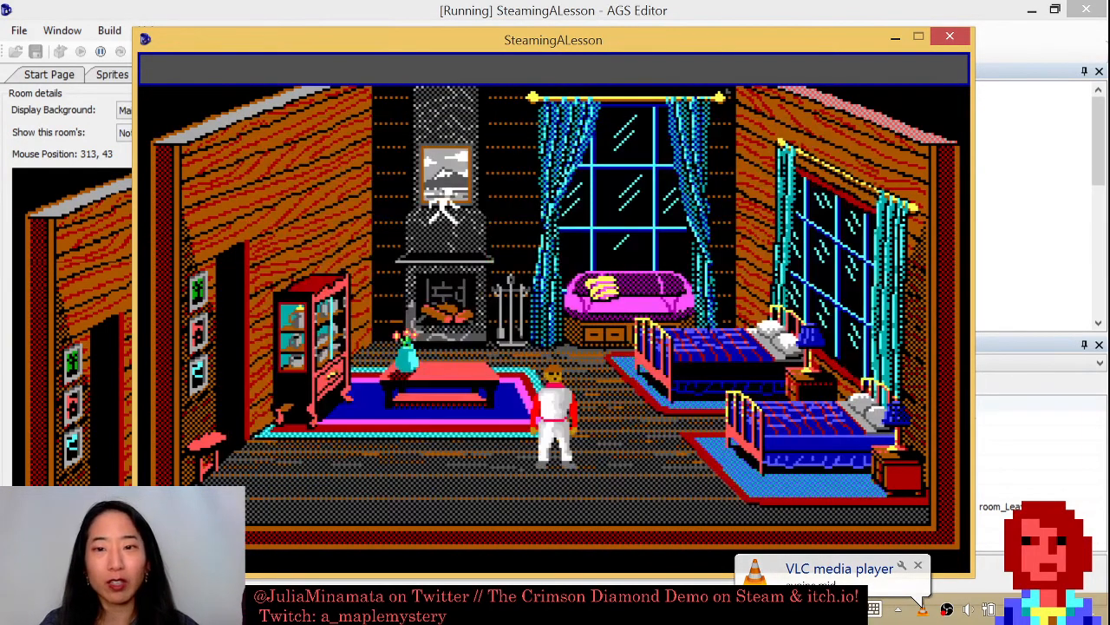
Check the list of saved games available to restore and cancel without loading one.
{"action": "key", "text": "Escape"}
{"action": "left_click", "coordinate": [401, 205]}
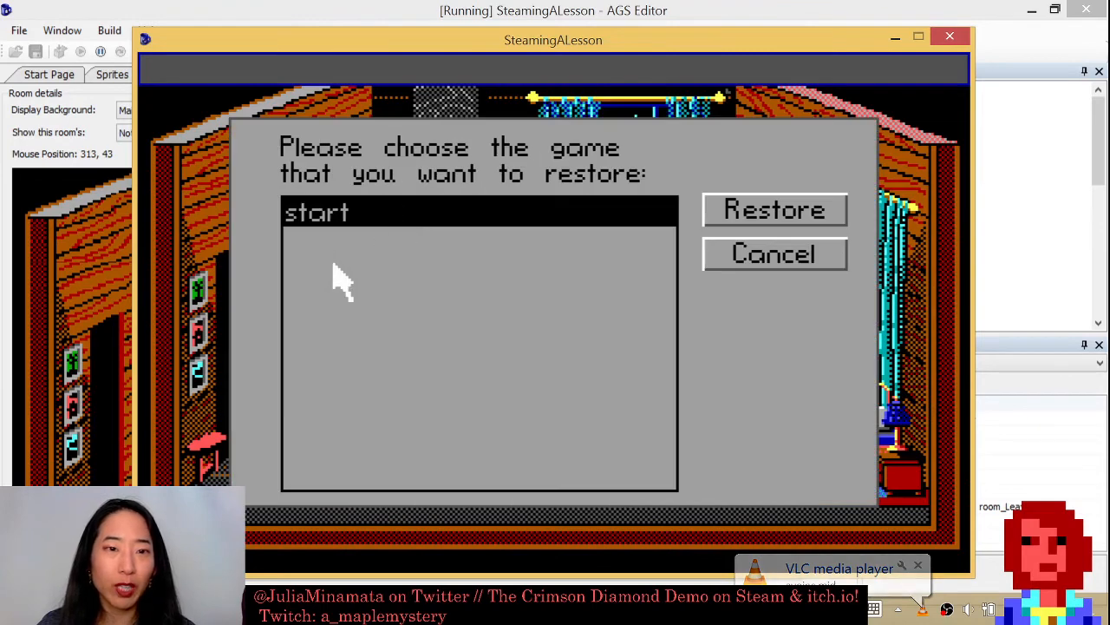
{"action": "left_click", "coordinate": [769, 256]}
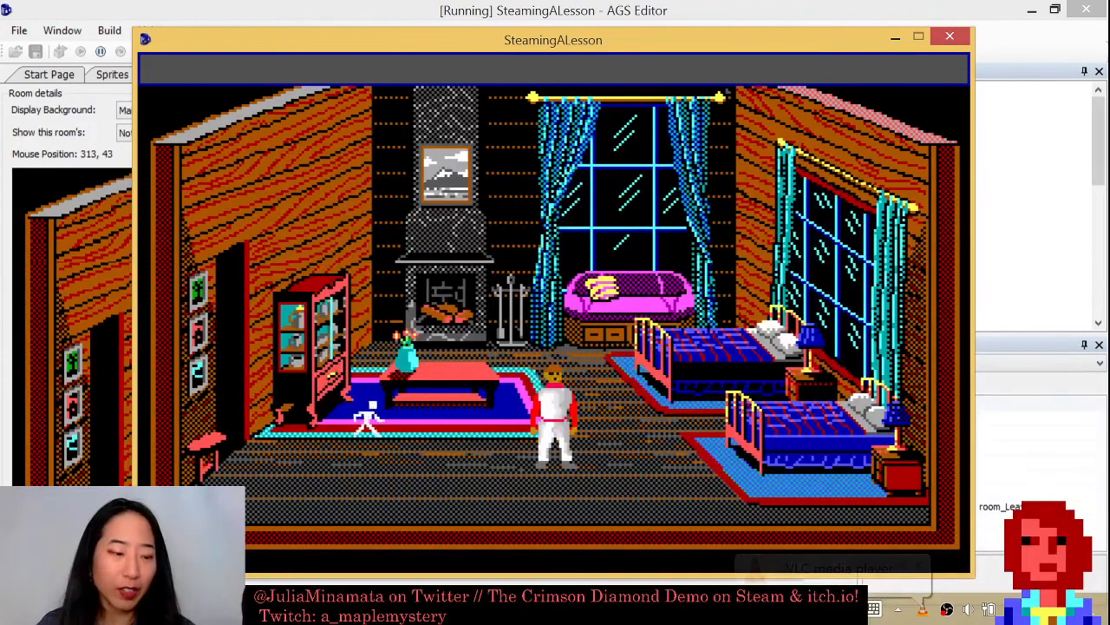
Lower the game's audio volume slightly, set the speed to maximum, and resume to test the character's walking.
{"action": "key", "text": "Escape"}
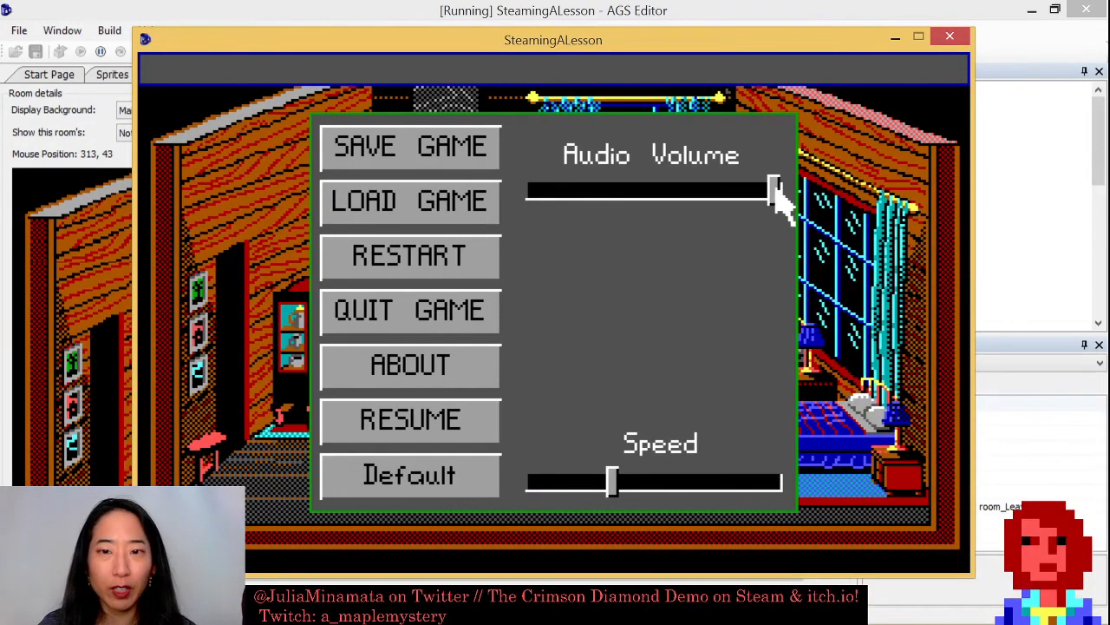
{"action": "left_click_drag", "start_coordinate": [772, 184], "coordinate": [748, 224]}
{"action": "left_click_drag", "start_coordinate": [620, 487], "coordinate": [830, 495]}
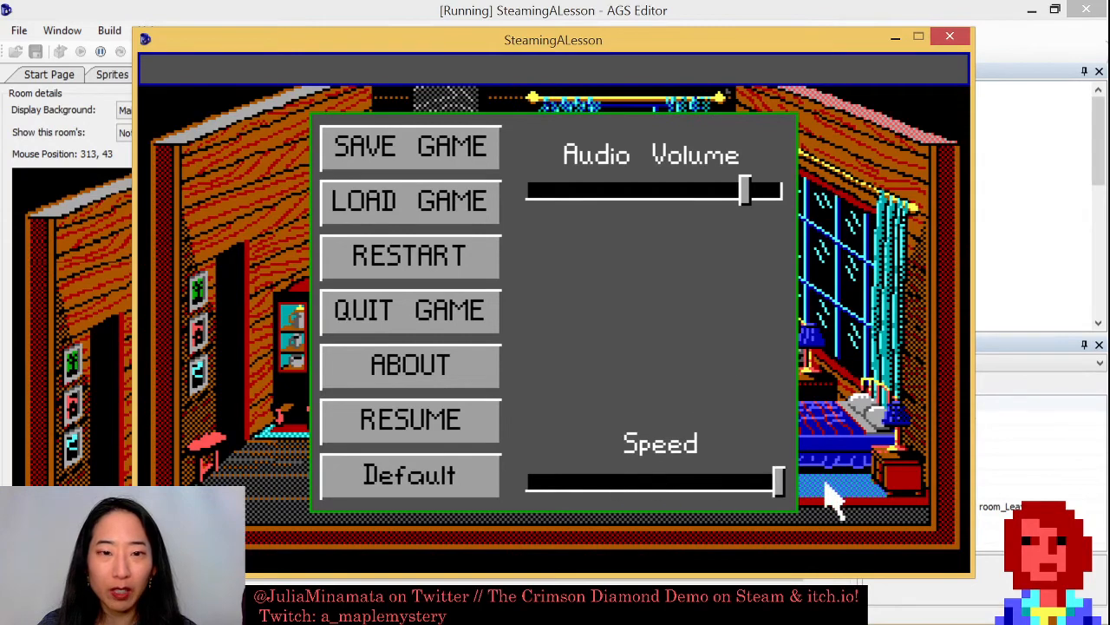
{"action": "left_click", "coordinate": [478, 423]}
{"action": "left_click", "coordinate": [672, 458]}
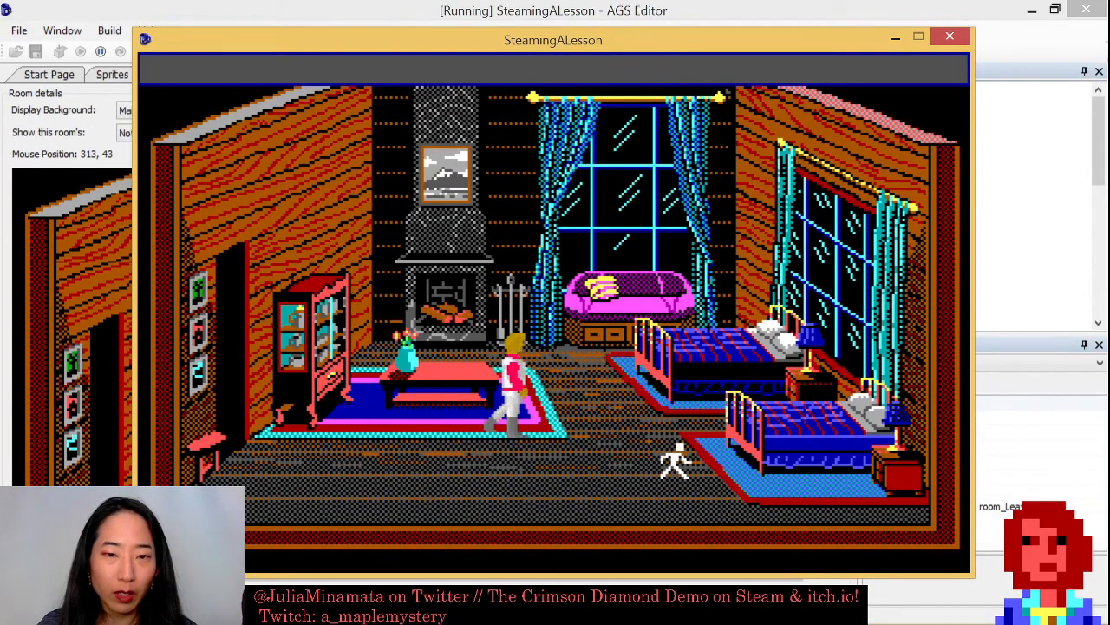
Bring up the in-game options once more and close the test game.
{"action": "key", "text": "Escape"}
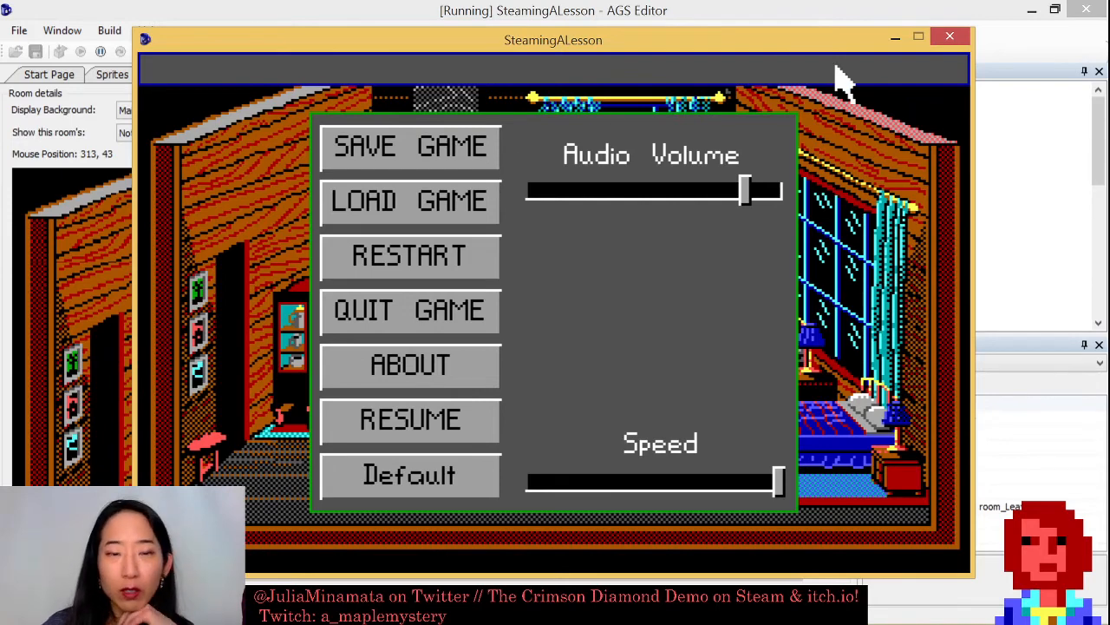
{"action": "left_click", "coordinate": [949, 38]}
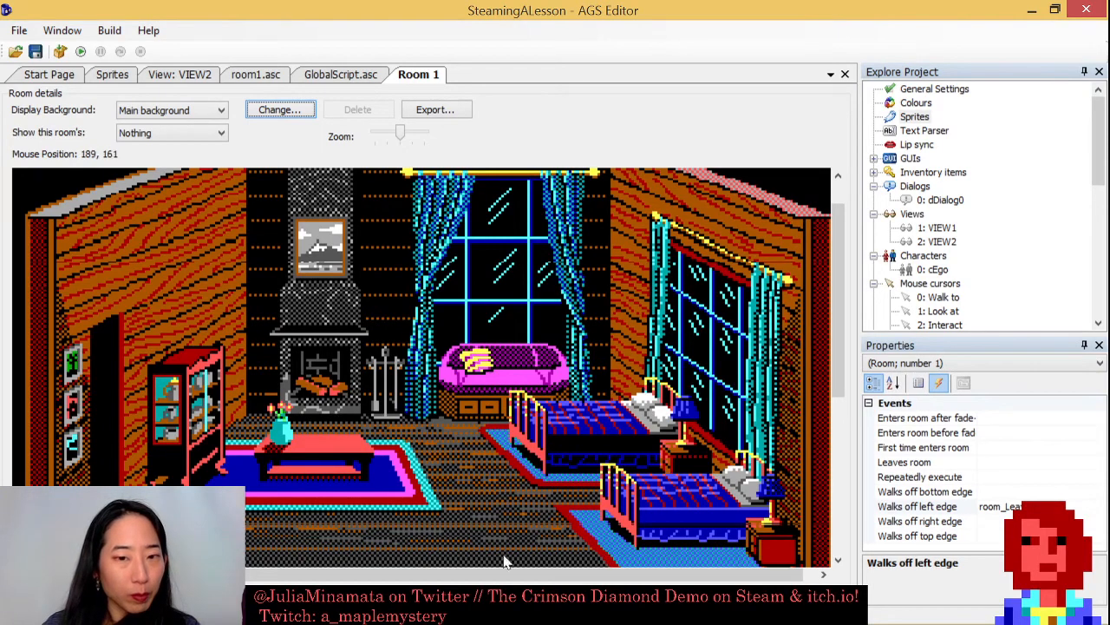
{"action": "mouse_move", "coordinate": [596, 608]}
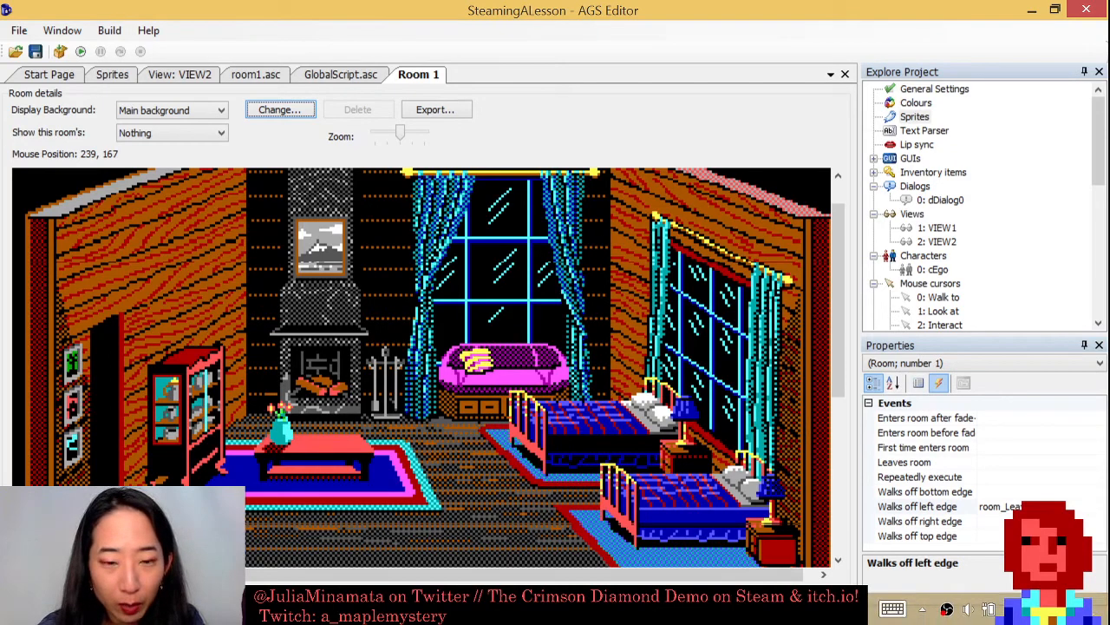
{"action": "mouse_move", "coordinate": [403, 607]}
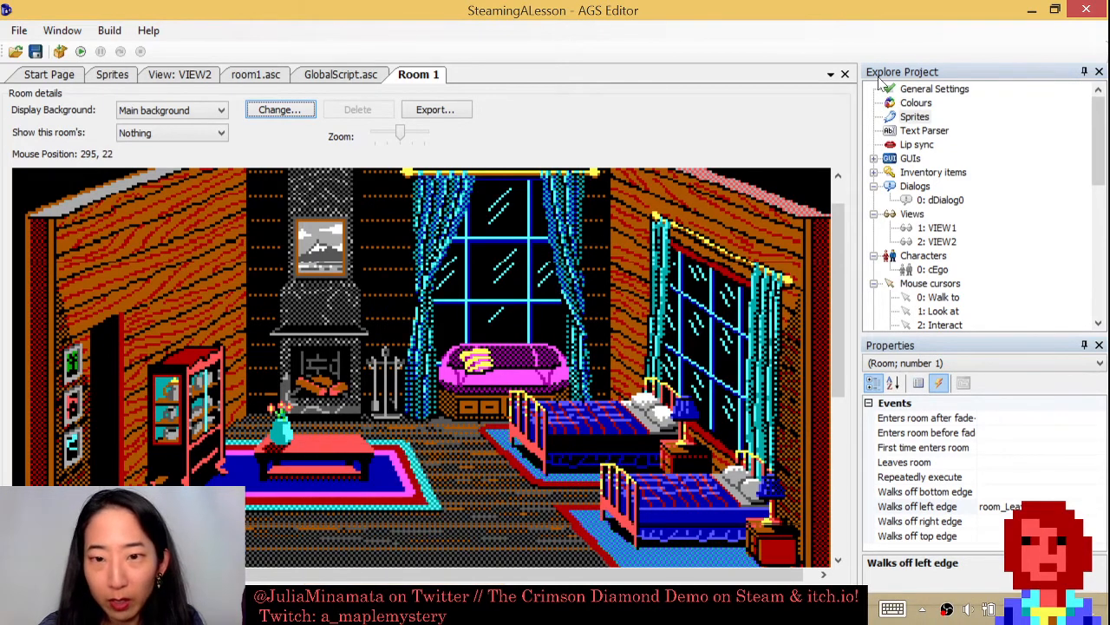